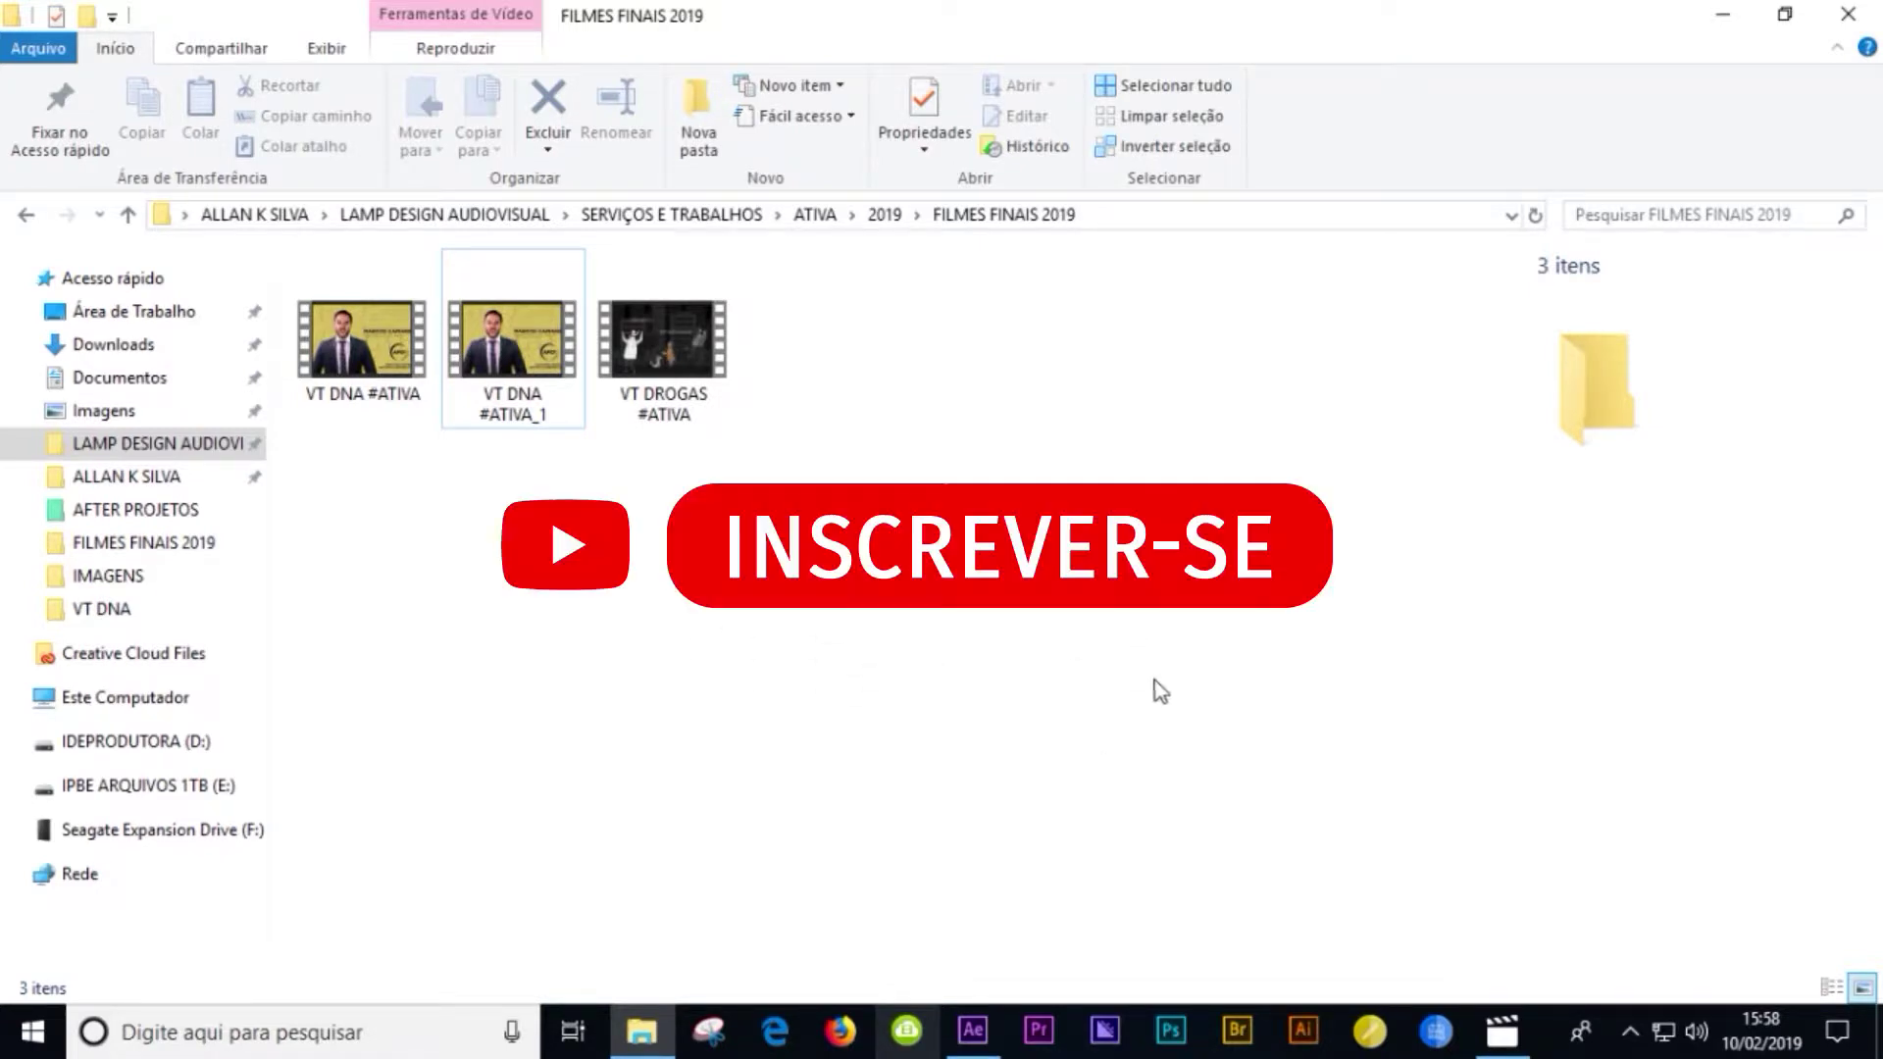
- Play VT DNA #ATIVA_1, skip ahead to about 1:16, and make the player window taller
{"action": "left_click", "coordinate": [1510, 1041]}
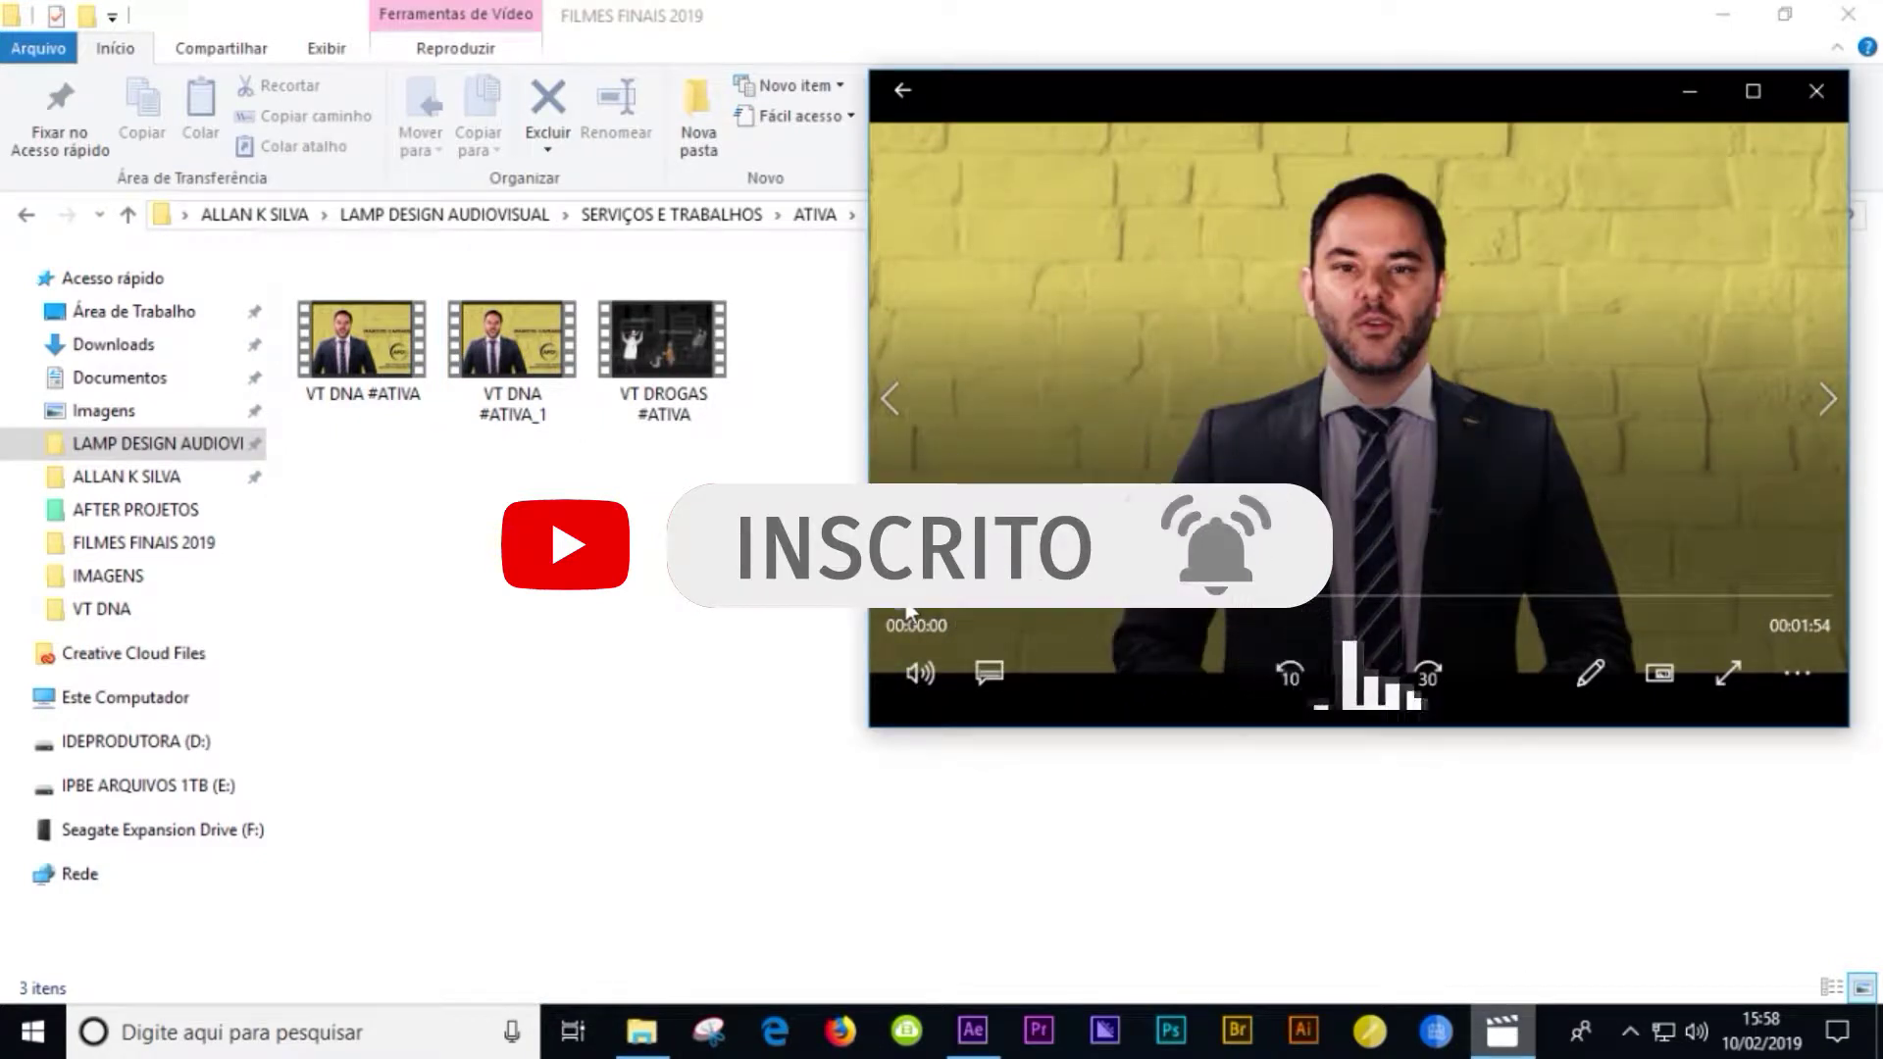
{"action": "left_click_drag", "start_coordinate": [888, 595], "coordinate": [1437, 620]}
{"action": "left_click", "coordinate": [1360, 659]}
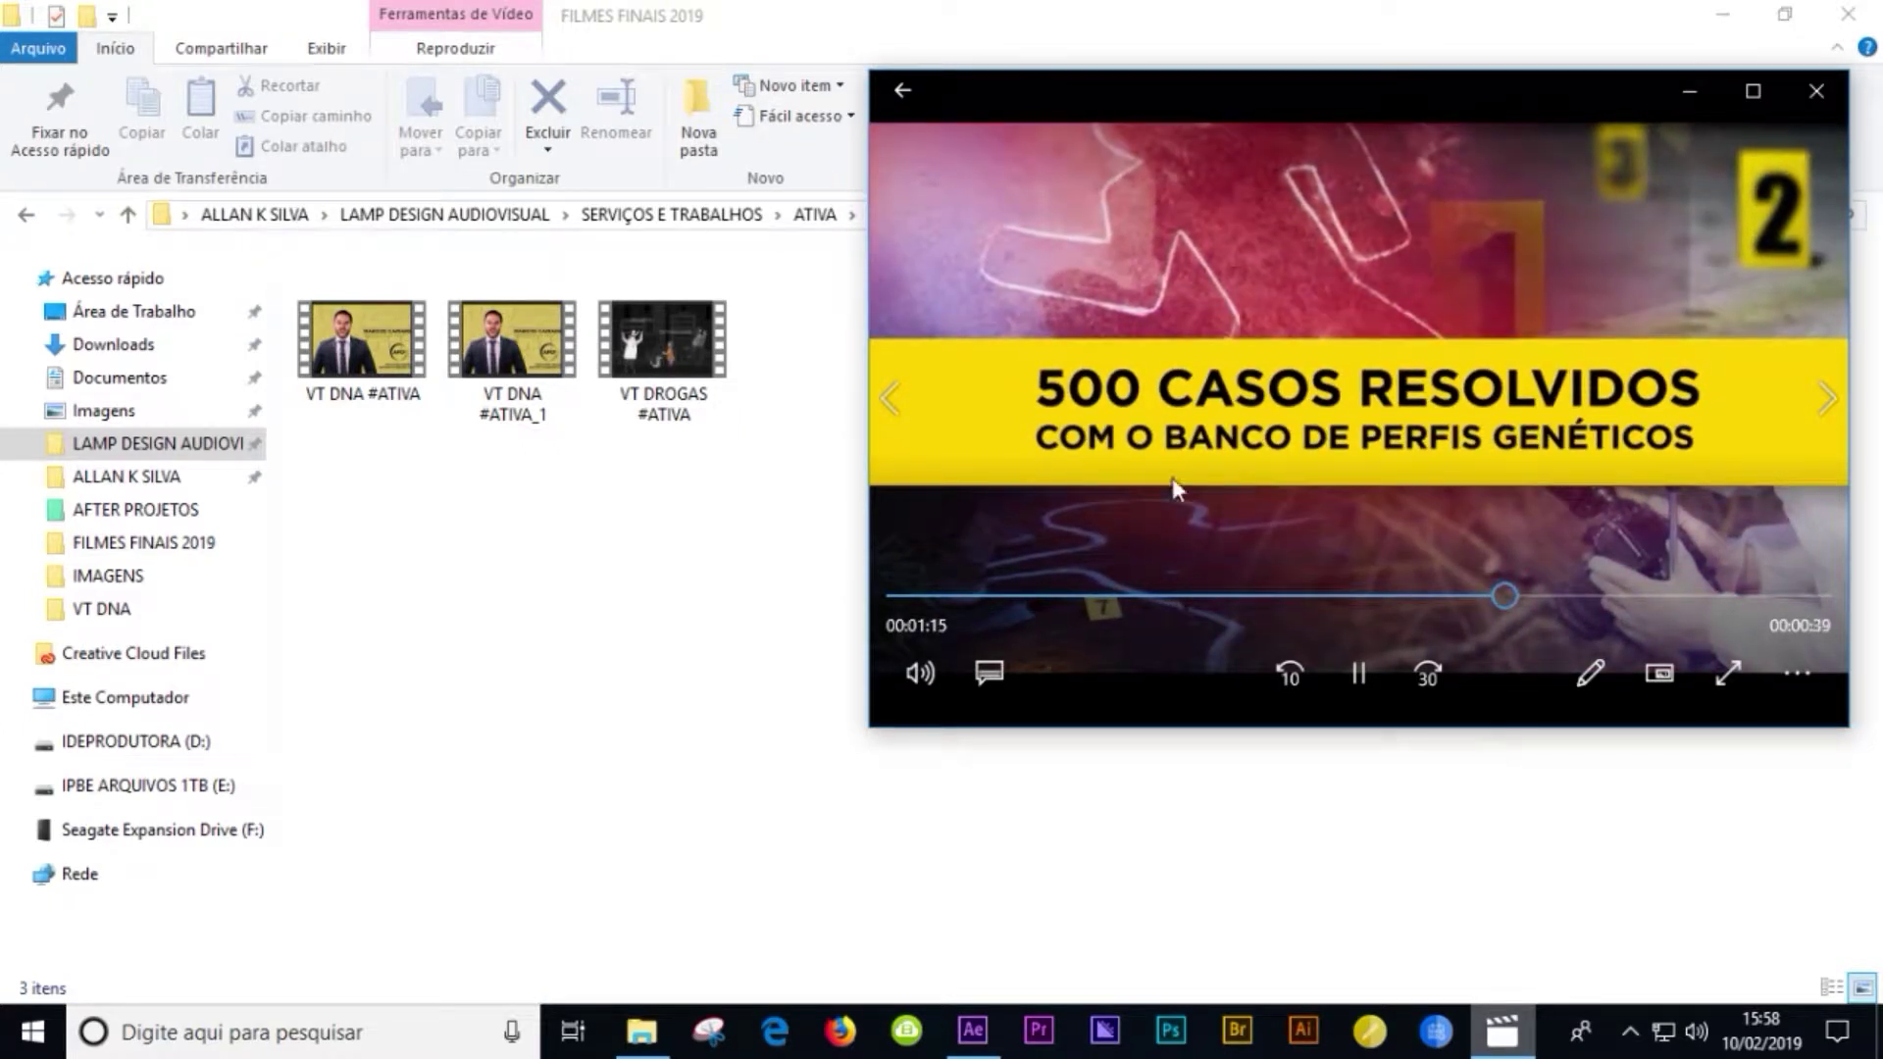
{"action": "left_click", "coordinate": [1356, 677]}
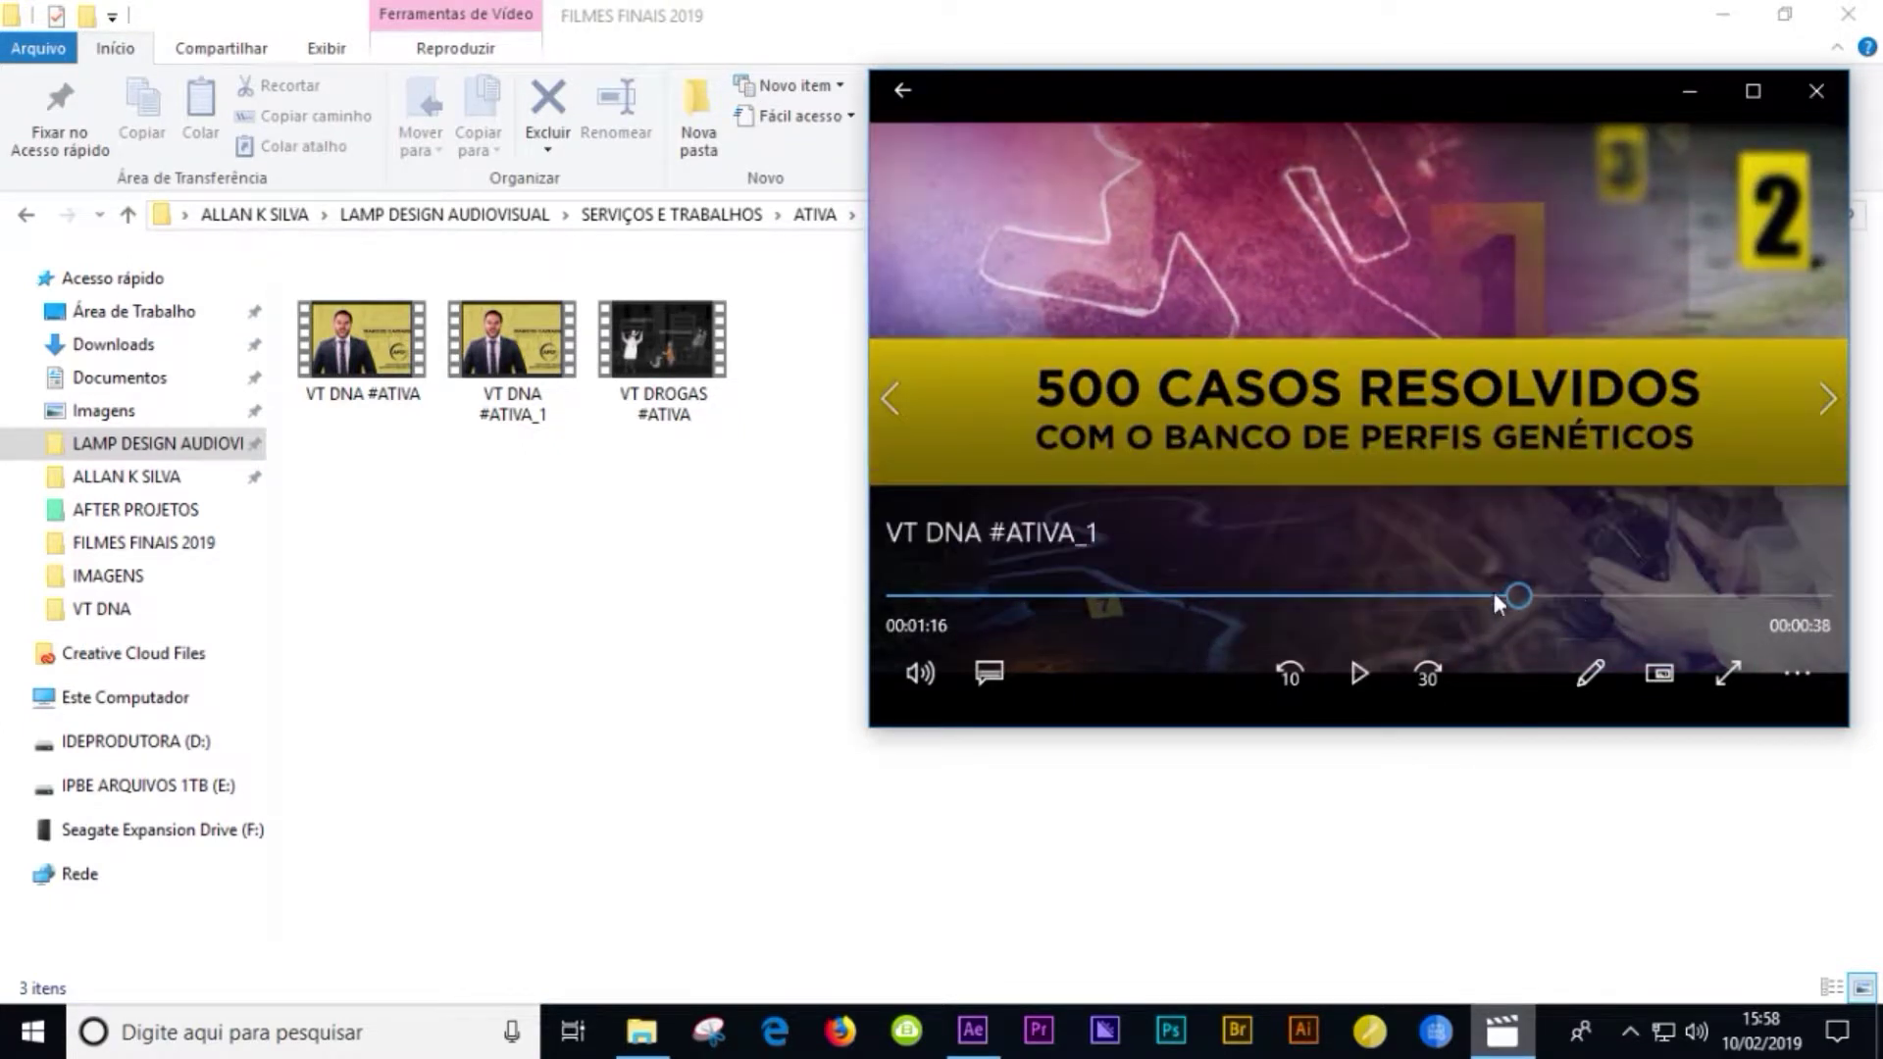
{"action": "left_click_drag", "start_coordinate": [1530, 730], "coordinate": [1530, 954]}
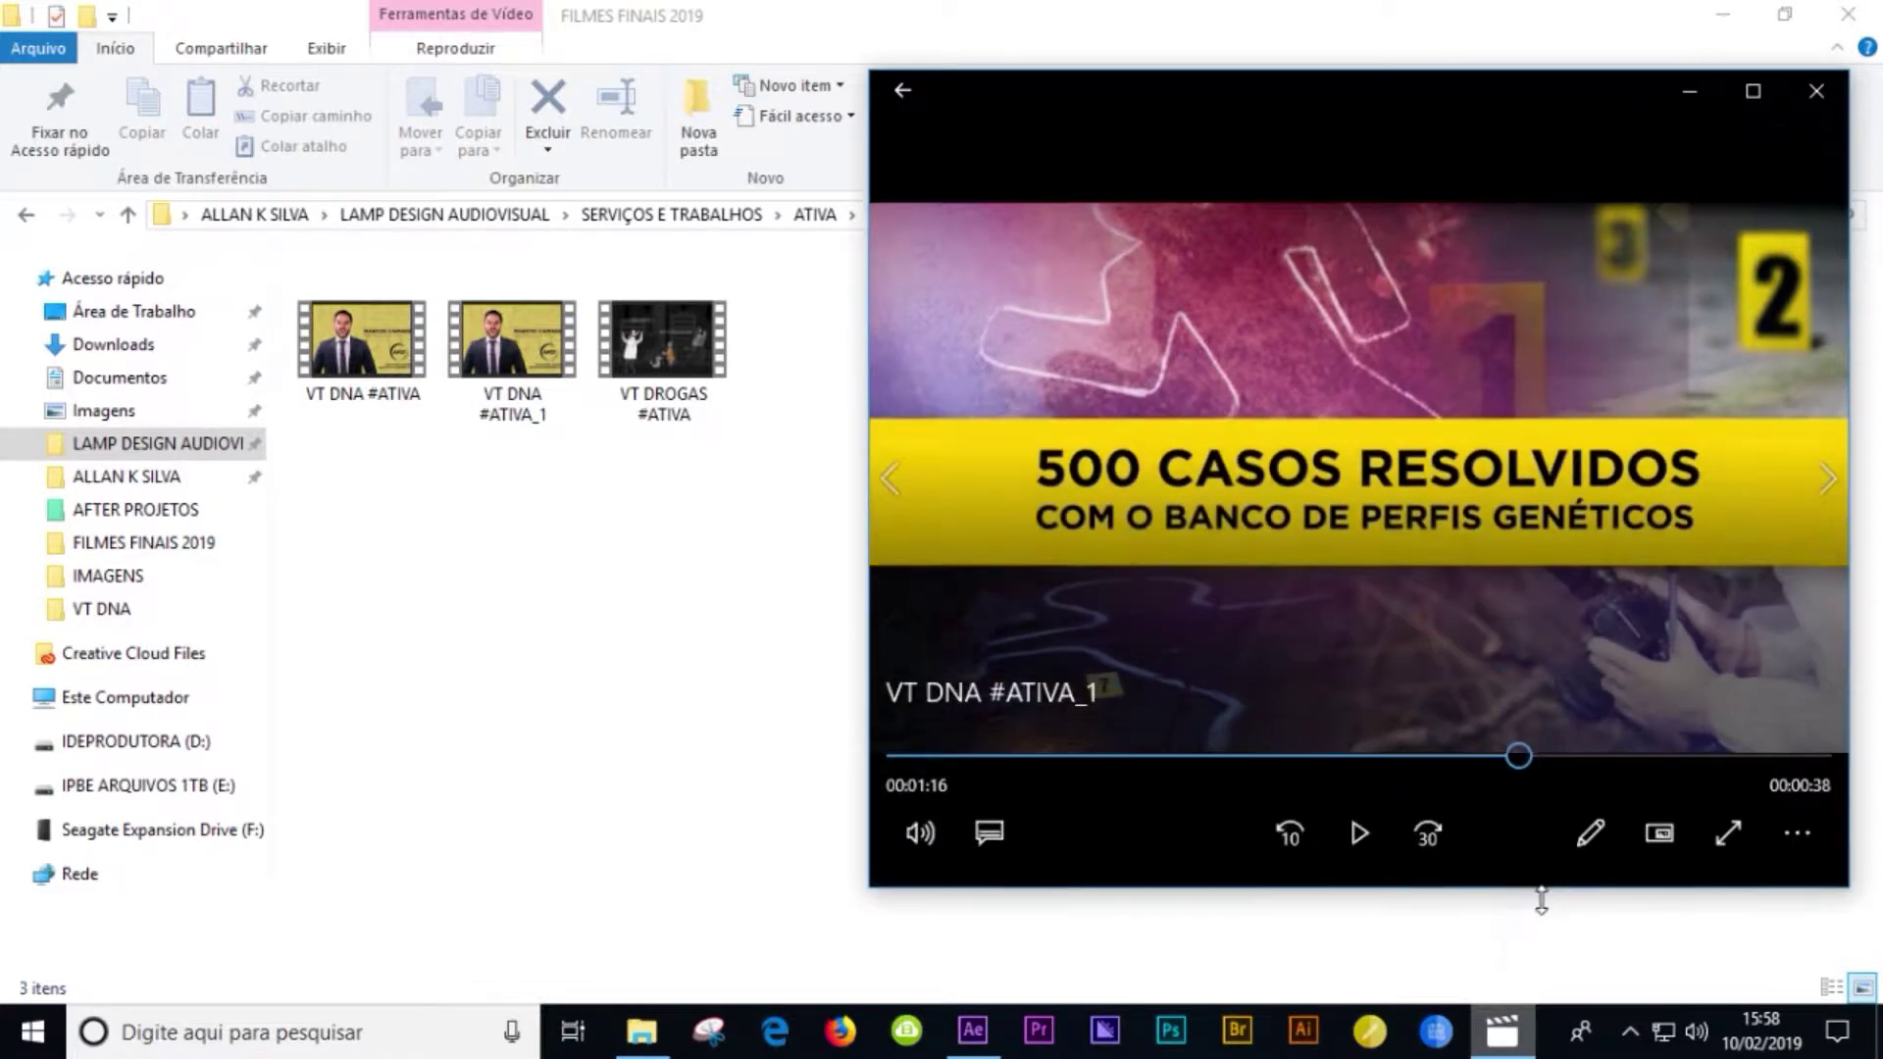
{"action": "left_click", "coordinate": [1349, 912]}
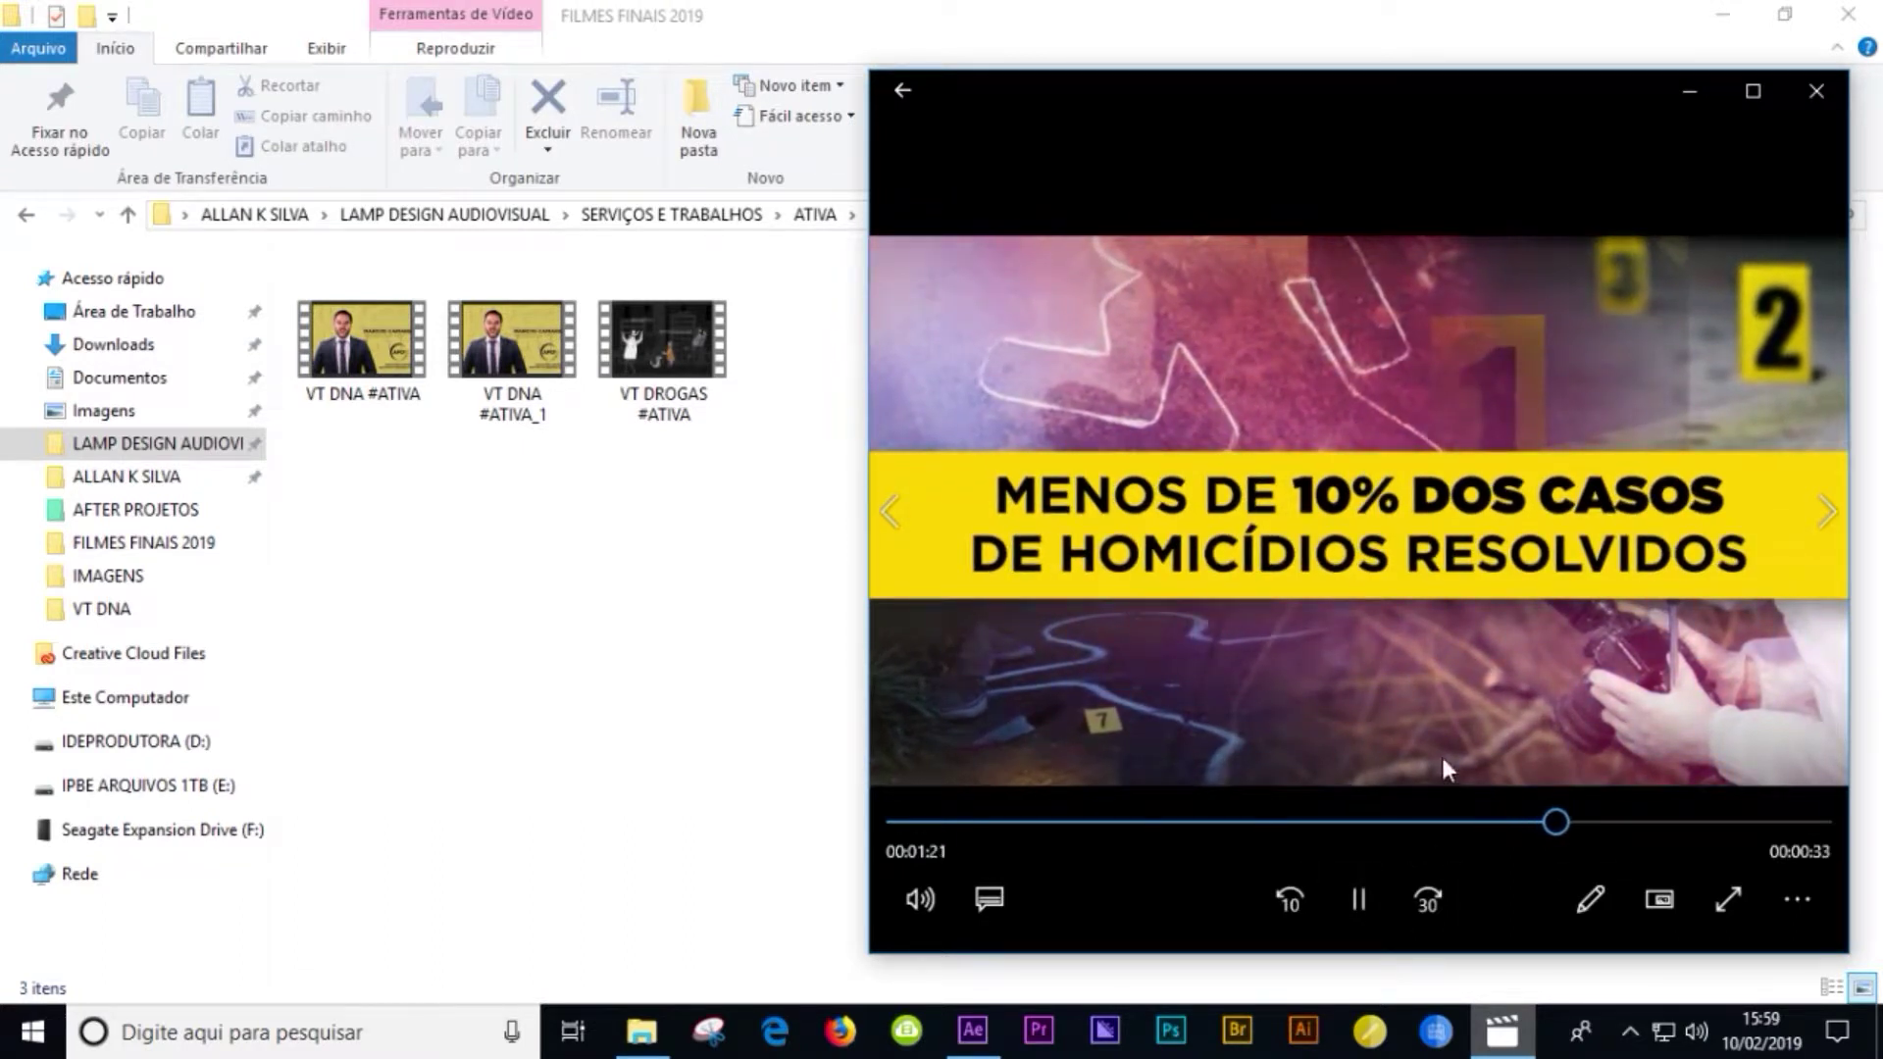
{"action": "key", "text": "space"}
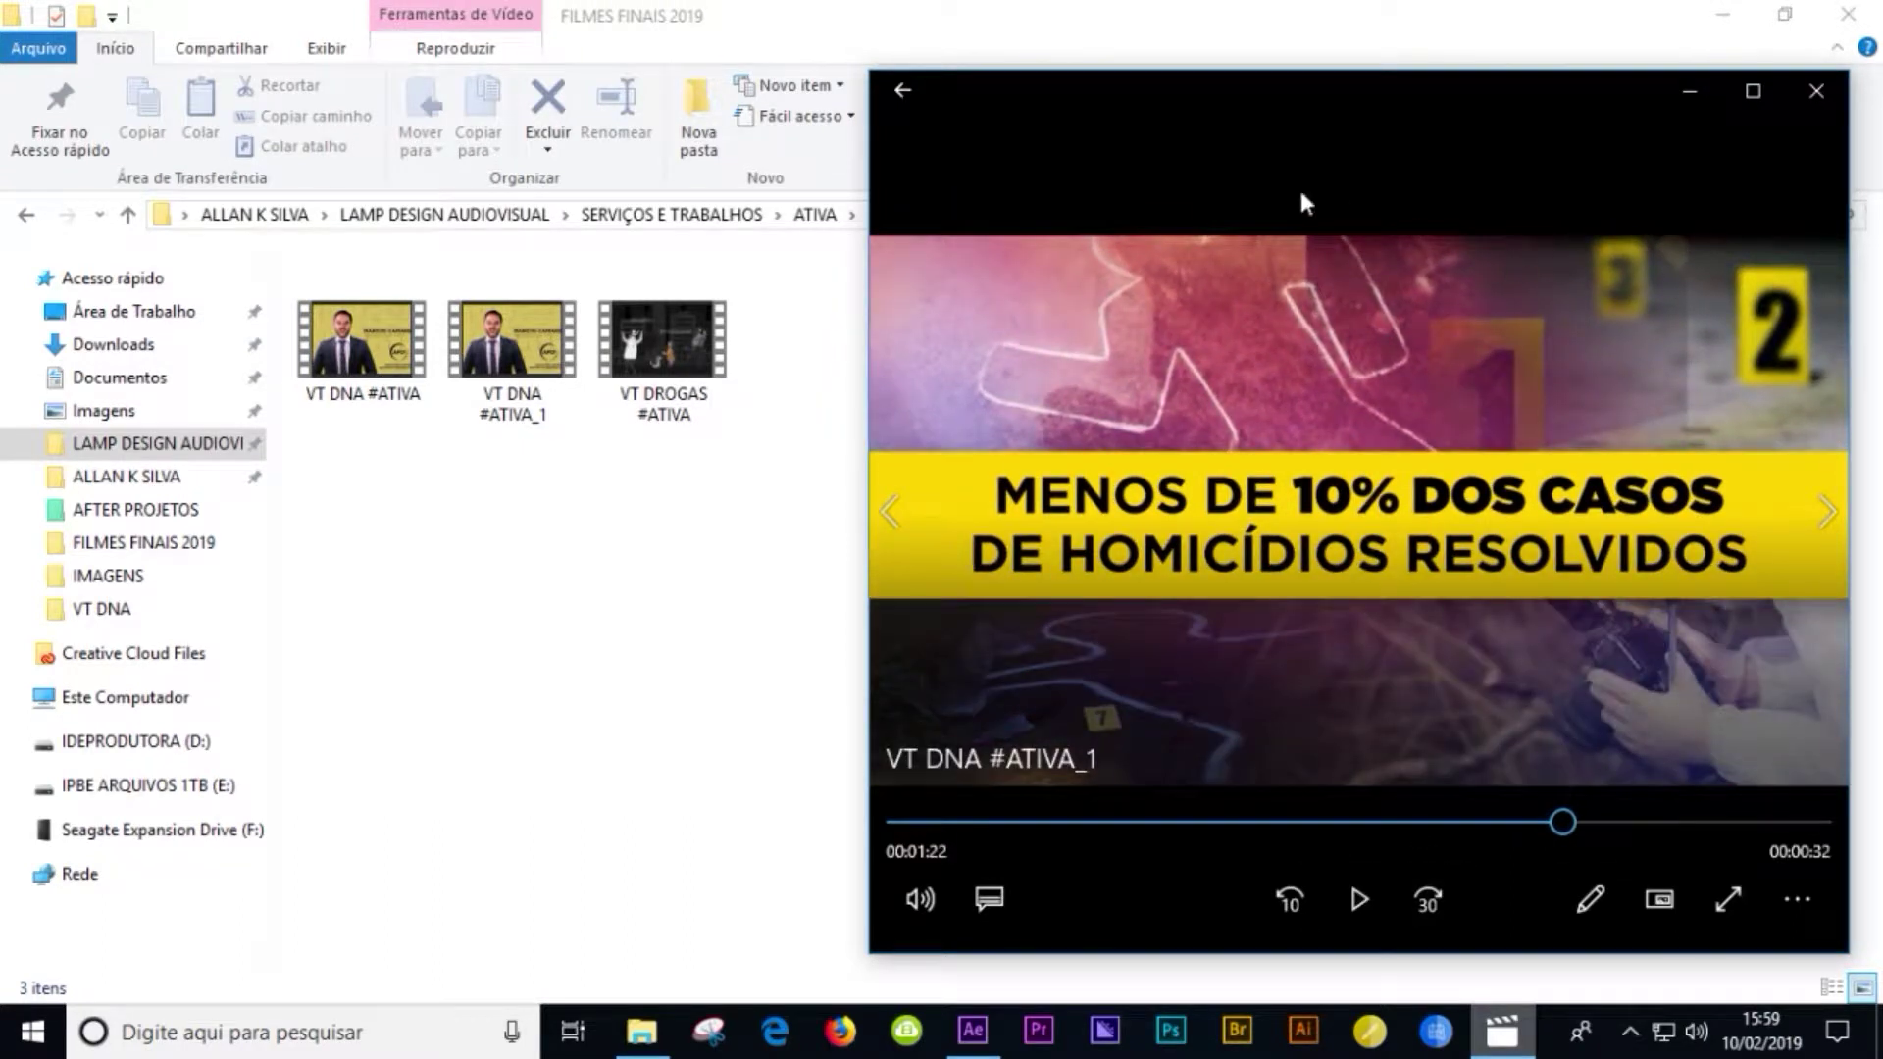
- Swipe through to the next videos in the FILMES FINAIS 2019 folder
{"action": "left_click_drag", "start_coordinate": [1300, 177], "coordinate": [1693, 145]}
{"action": "left_click_drag", "start_coordinate": [1003, 175], "coordinate": [1880, 169]}
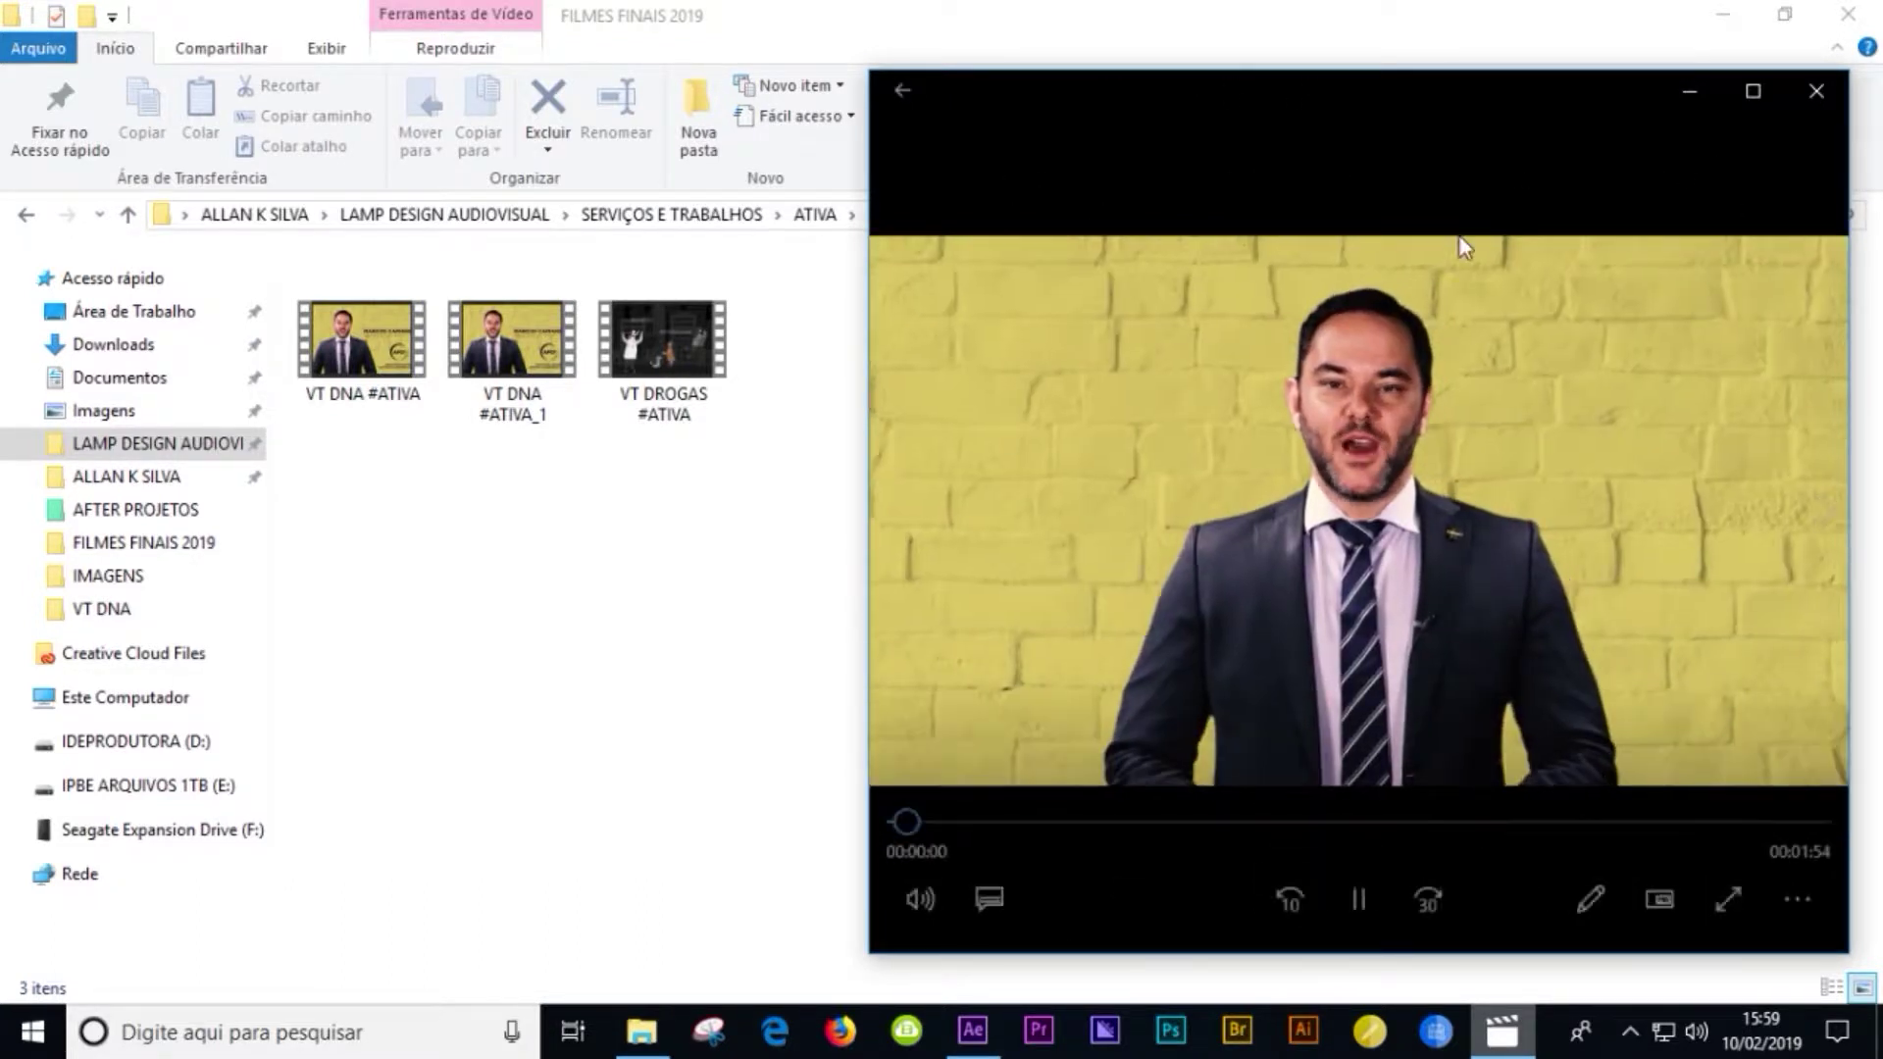
{"action": "left_click_drag", "start_coordinate": [1450, 238], "coordinate": [1007, 238]}
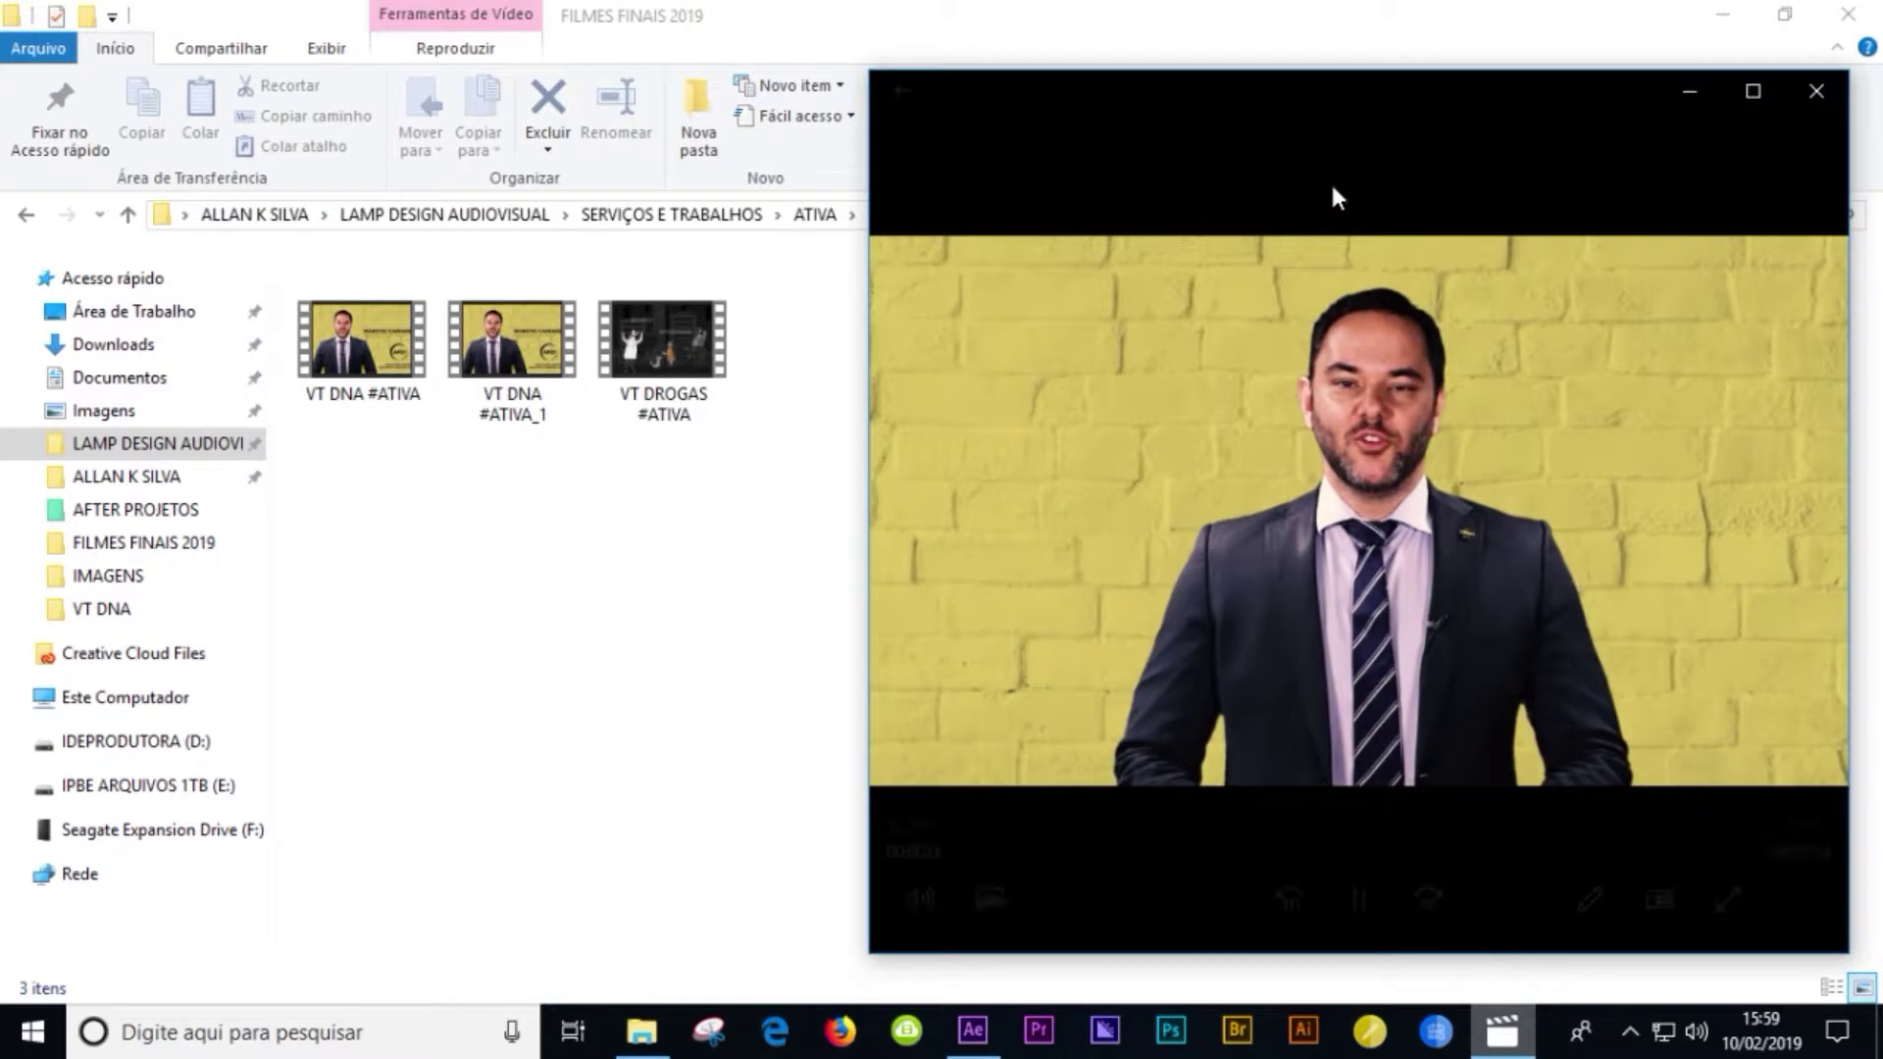
{"action": "left_click_drag", "start_coordinate": [1329, 186], "coordinate": [626, 259]}
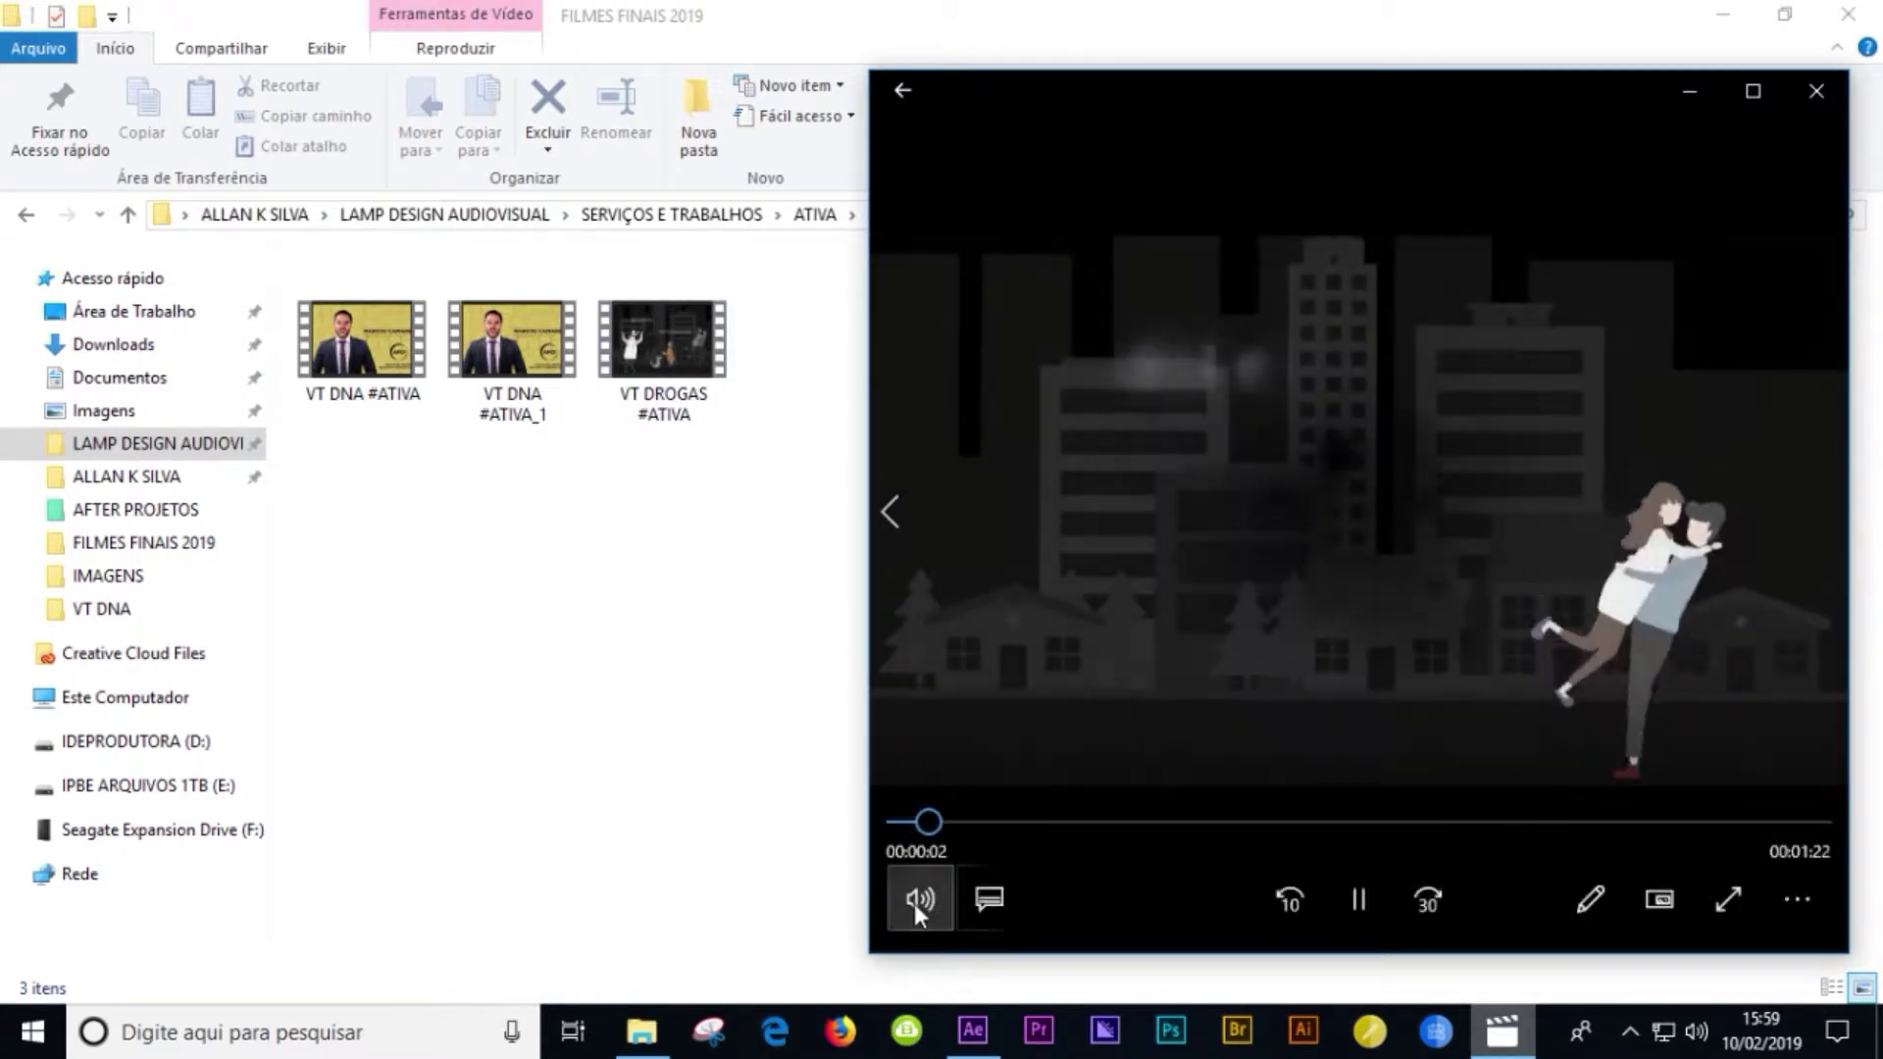
- Mute the video, scrub ahead to a later scene, and close the player
{"action": "left_click", "coordinate": [916, 901]}
{"action": "left_click", "coordinate": [949, 812]}
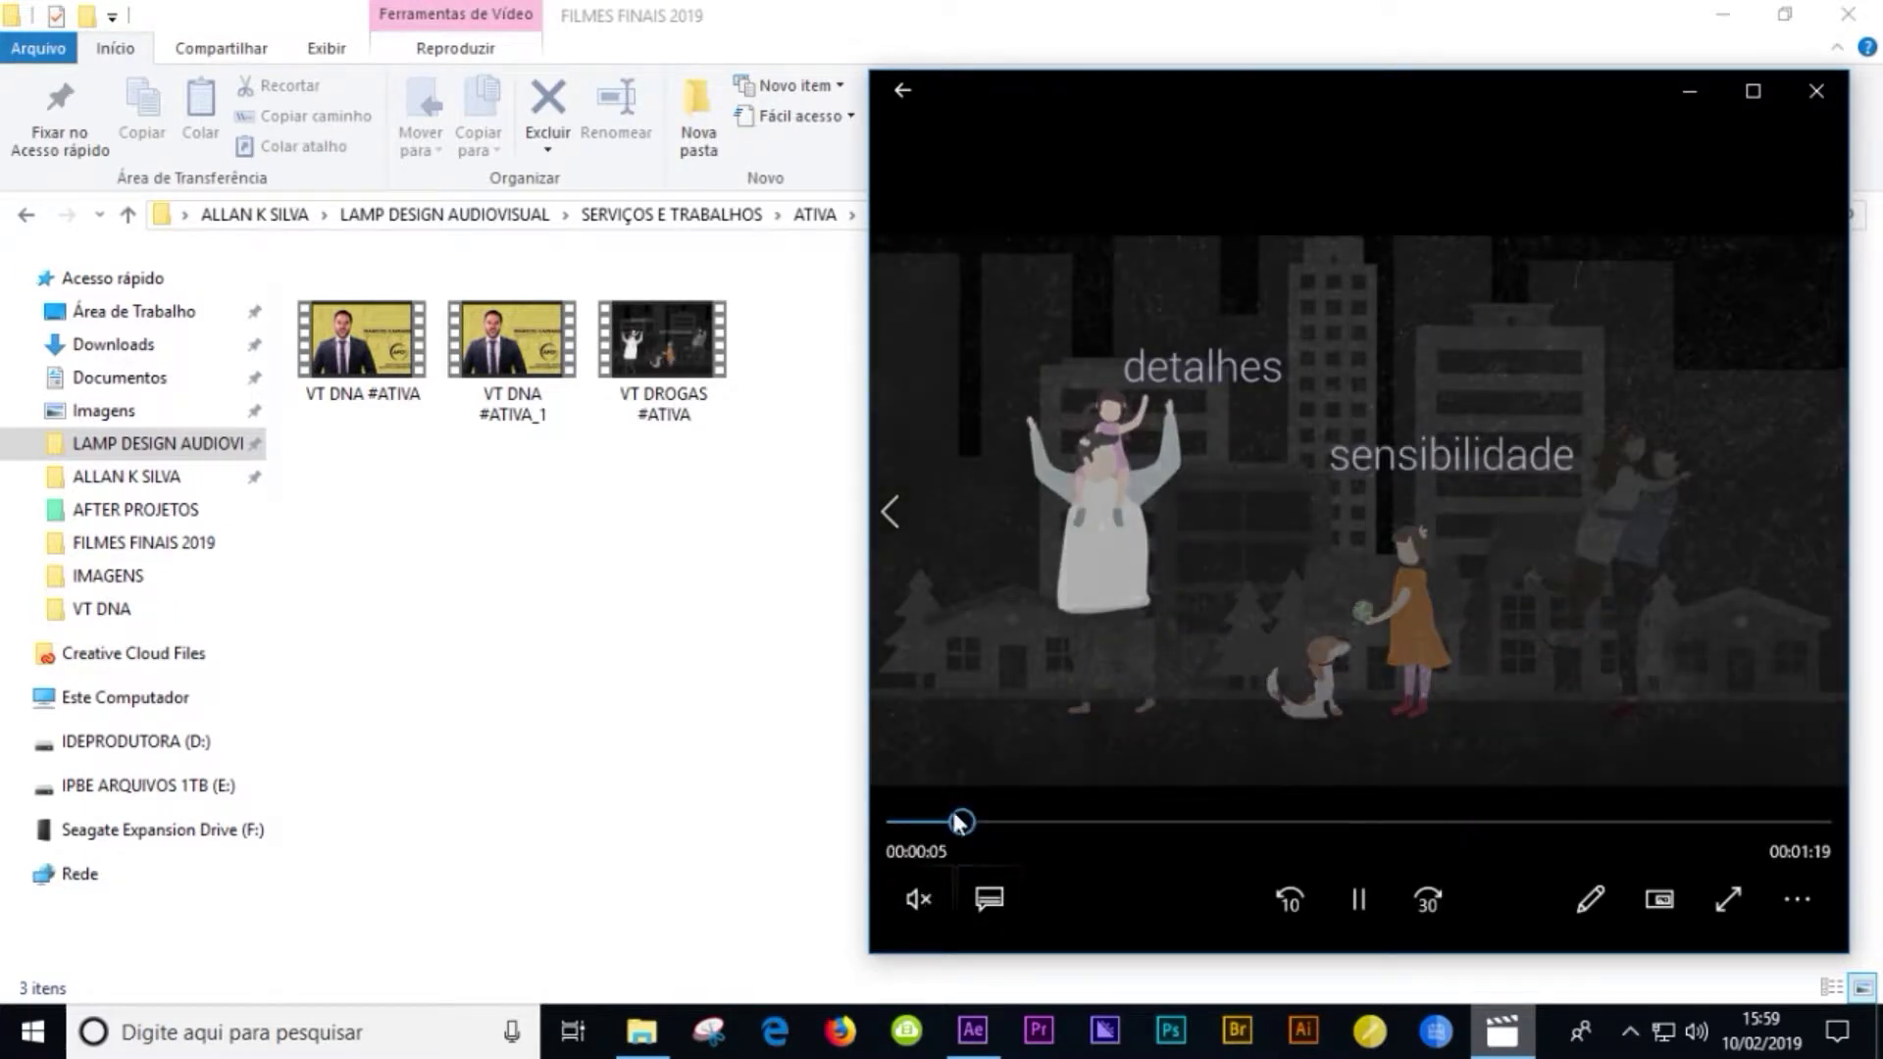
{"action": "left_click_drag", "start_coordinate": [916, 819], "coordinate": [1067, 832]}
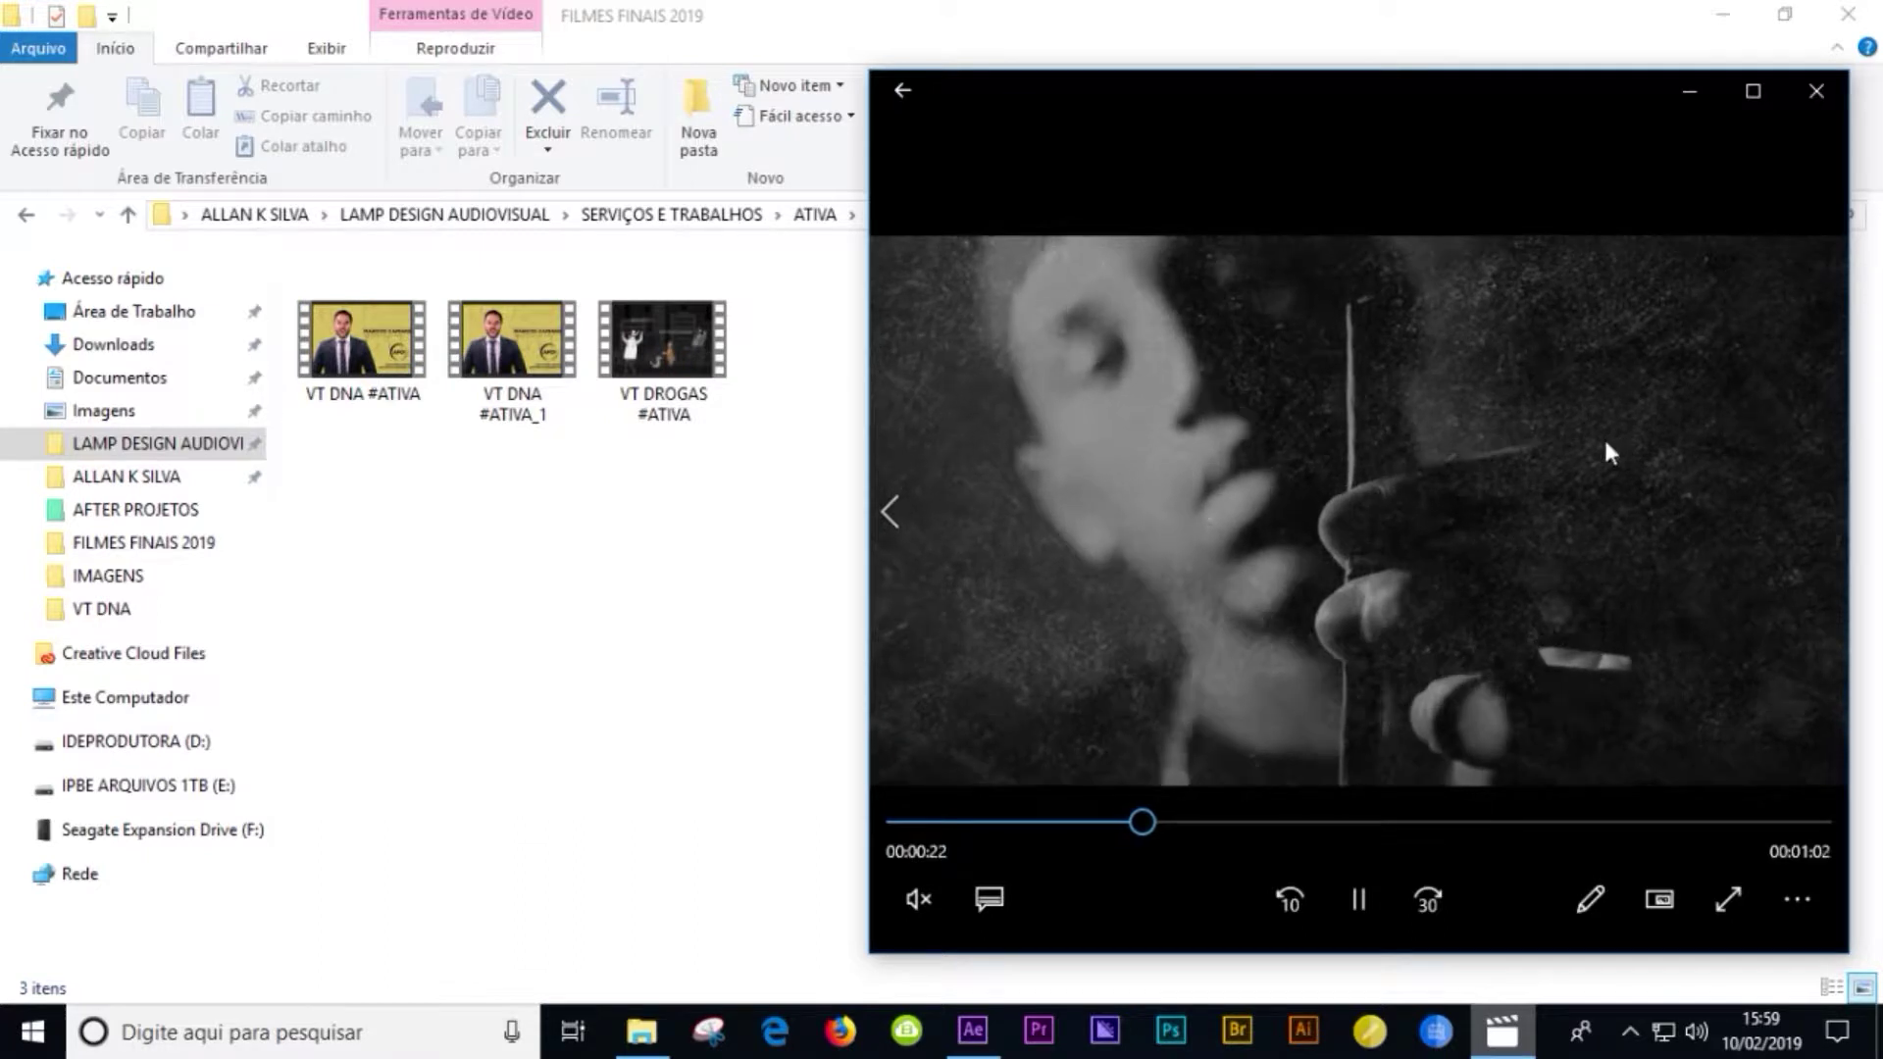
{"action": "left_click", "coordinate": [1064, 822]}
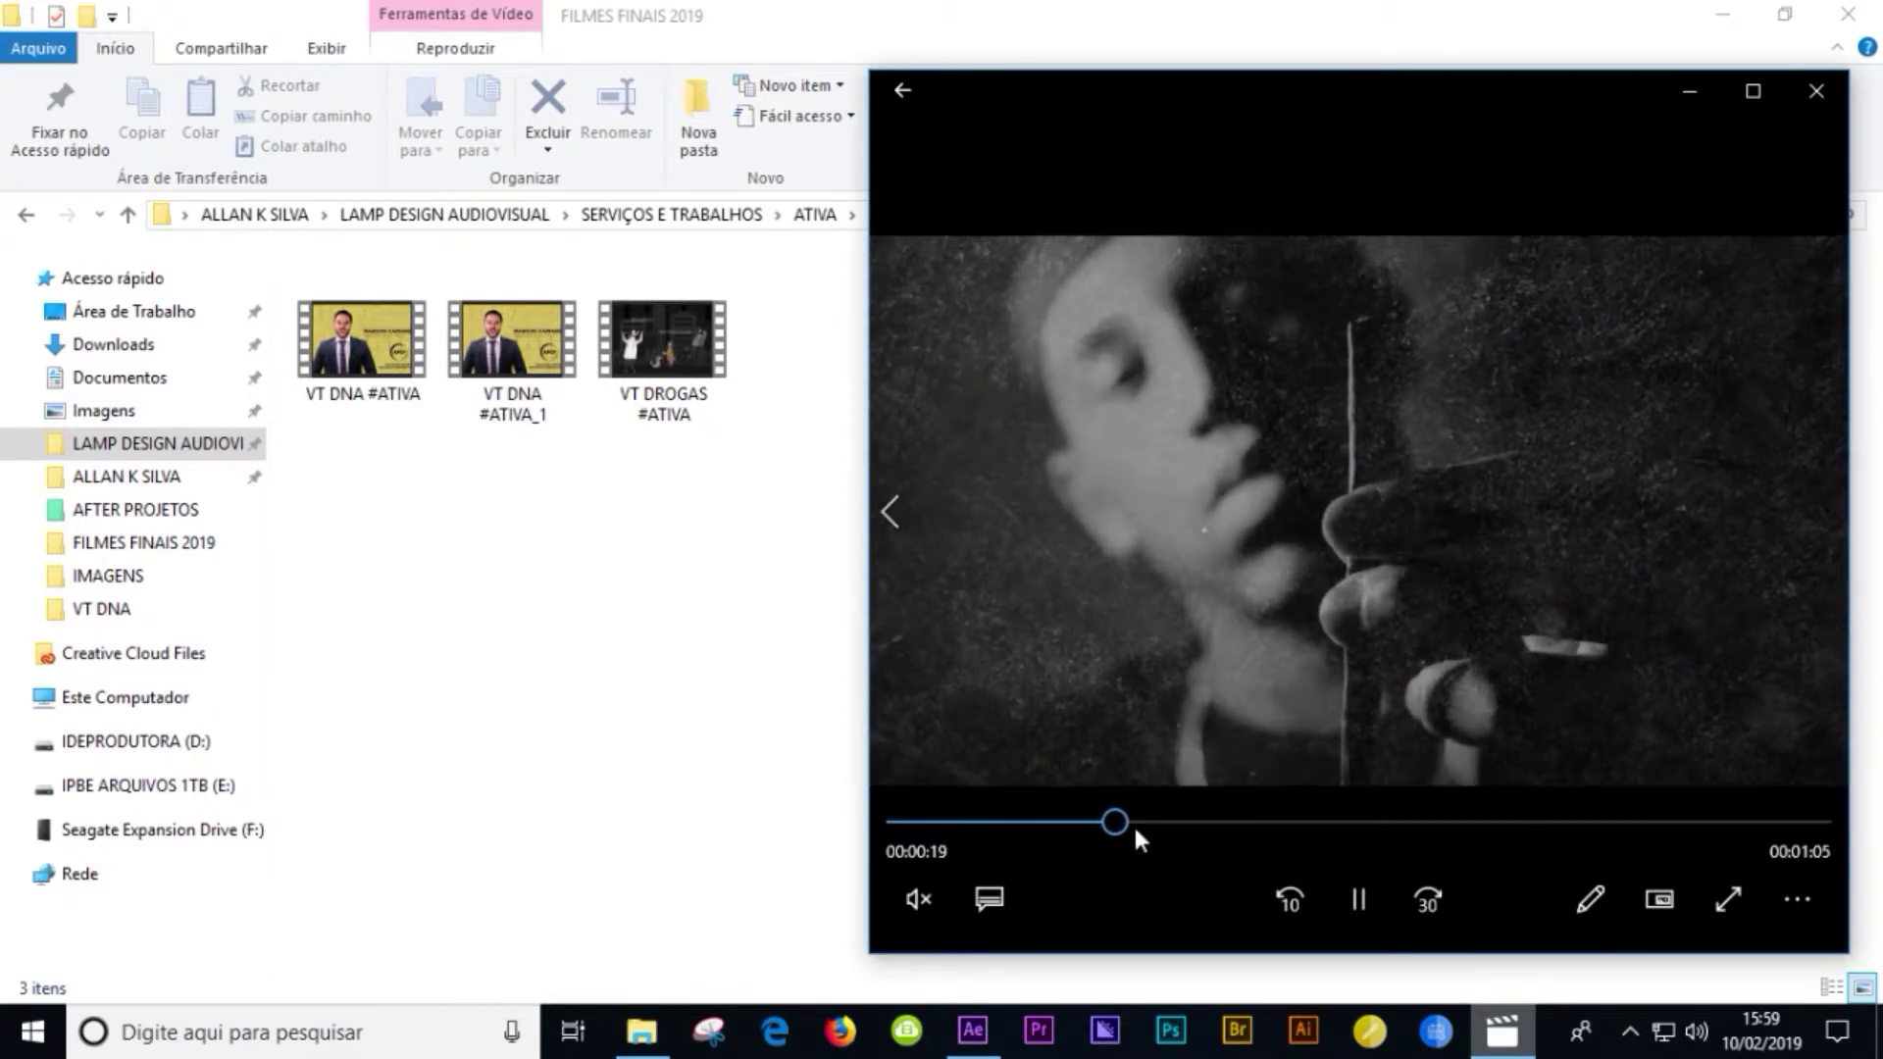
{"action": "left_click_drag", "start_coordinate": [1133, 822], "coordinate": [1600, 831]}
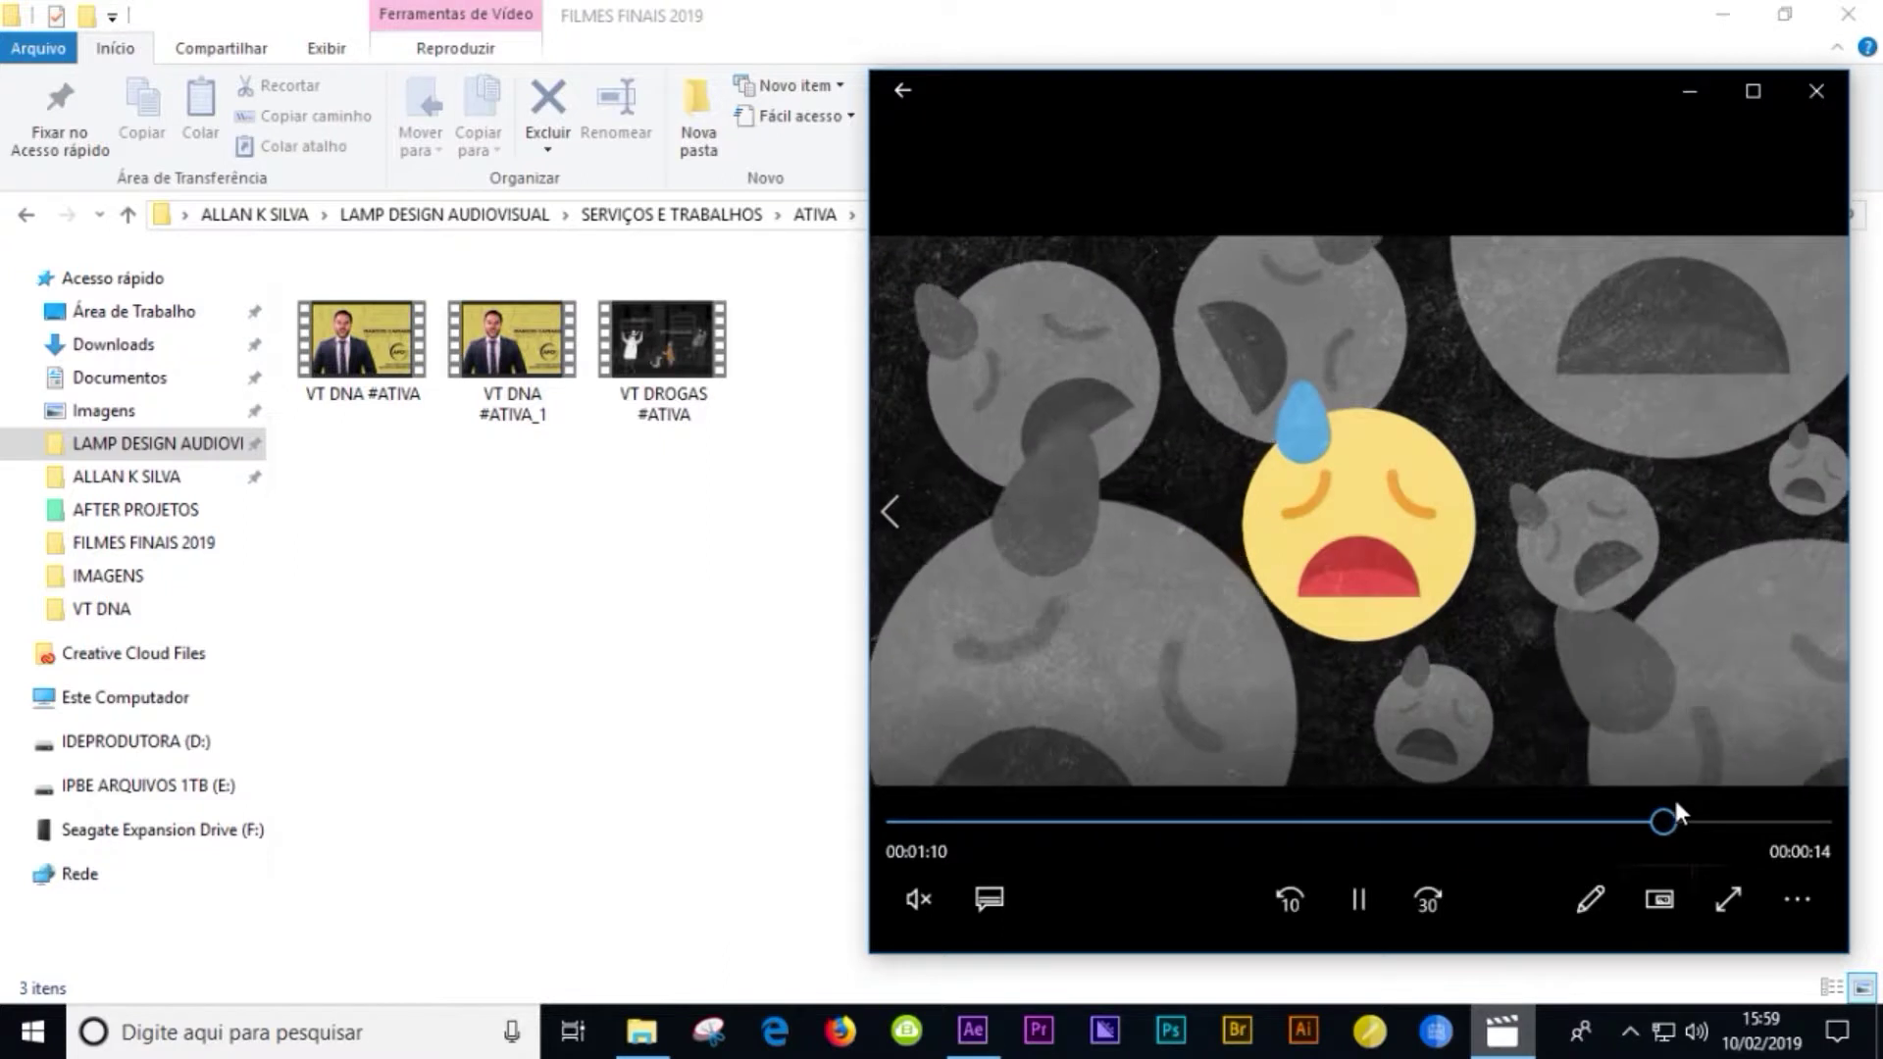
{"action": "left_click", "coordinate": [1797, 899]}
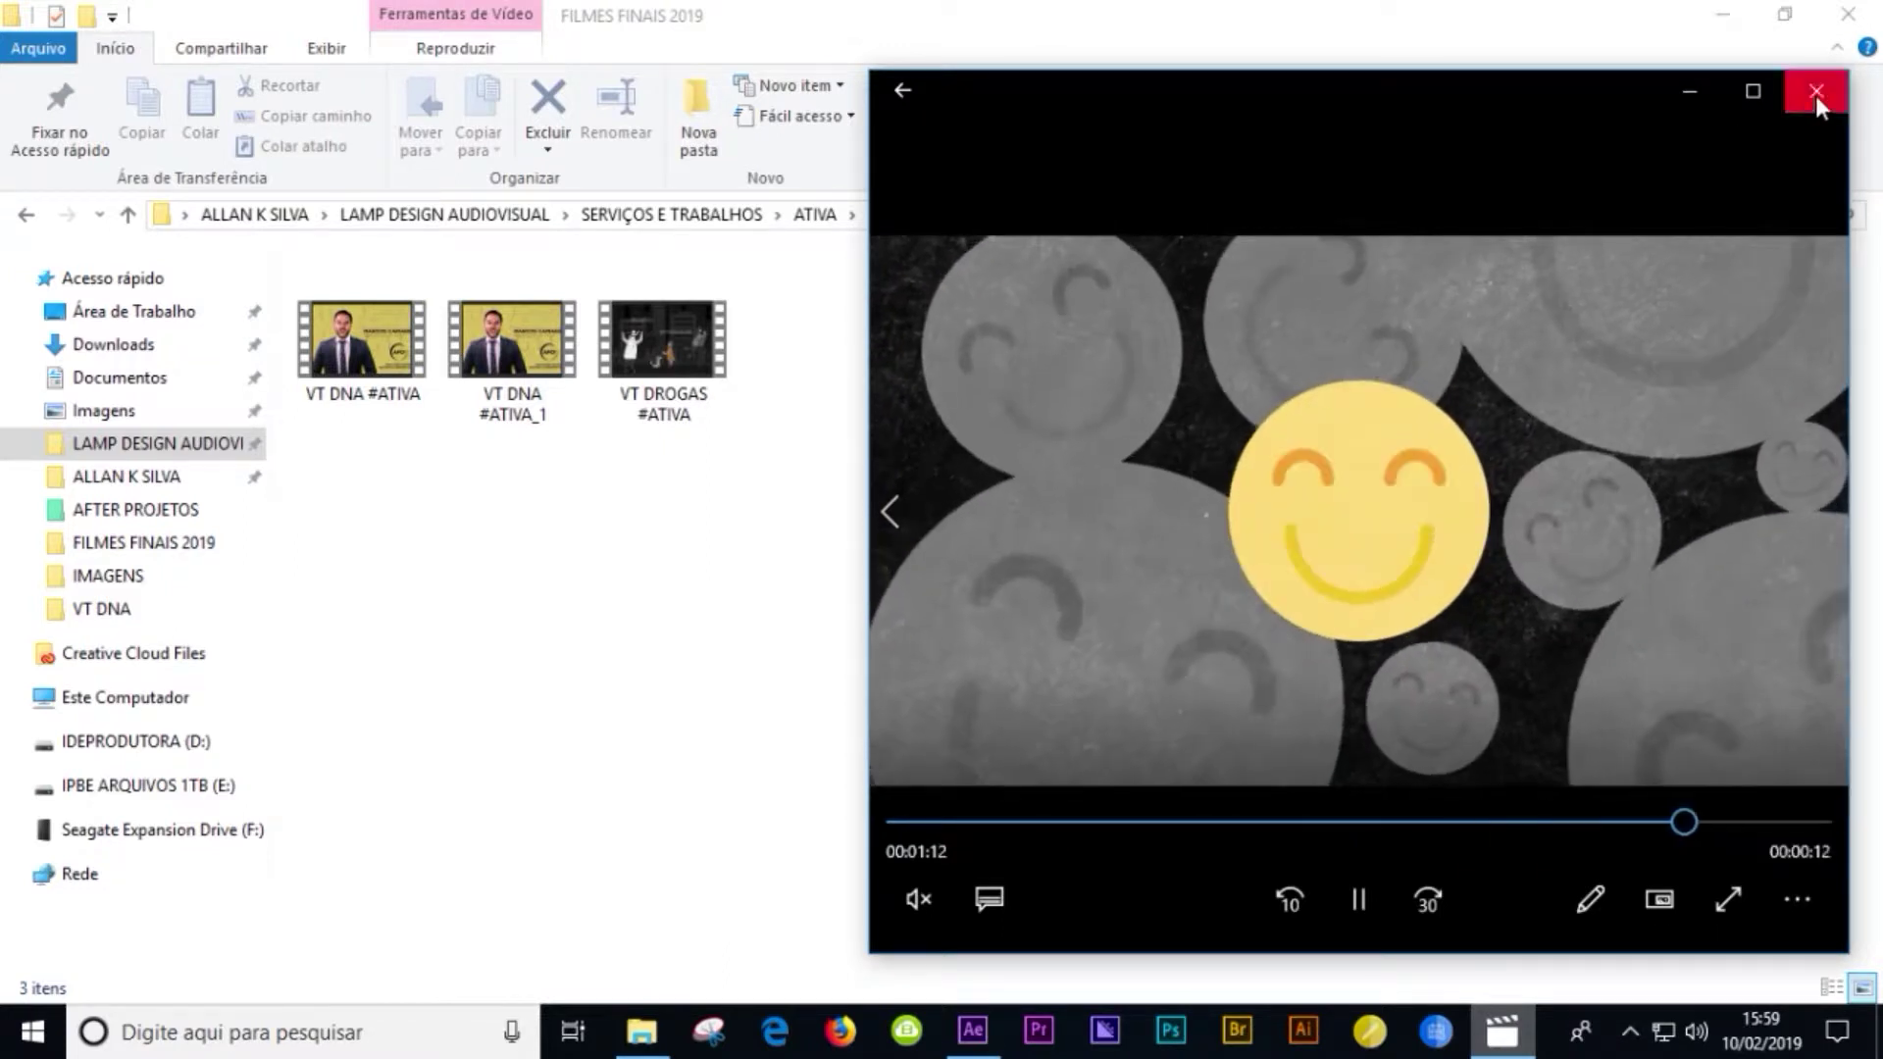
{"action": "left_click", "coordinate": [1816, 92]}
- Bring After Effects forward and dismiss its disk-cache warning
{"action": "left_click", "coordinate": [977, 1041]}
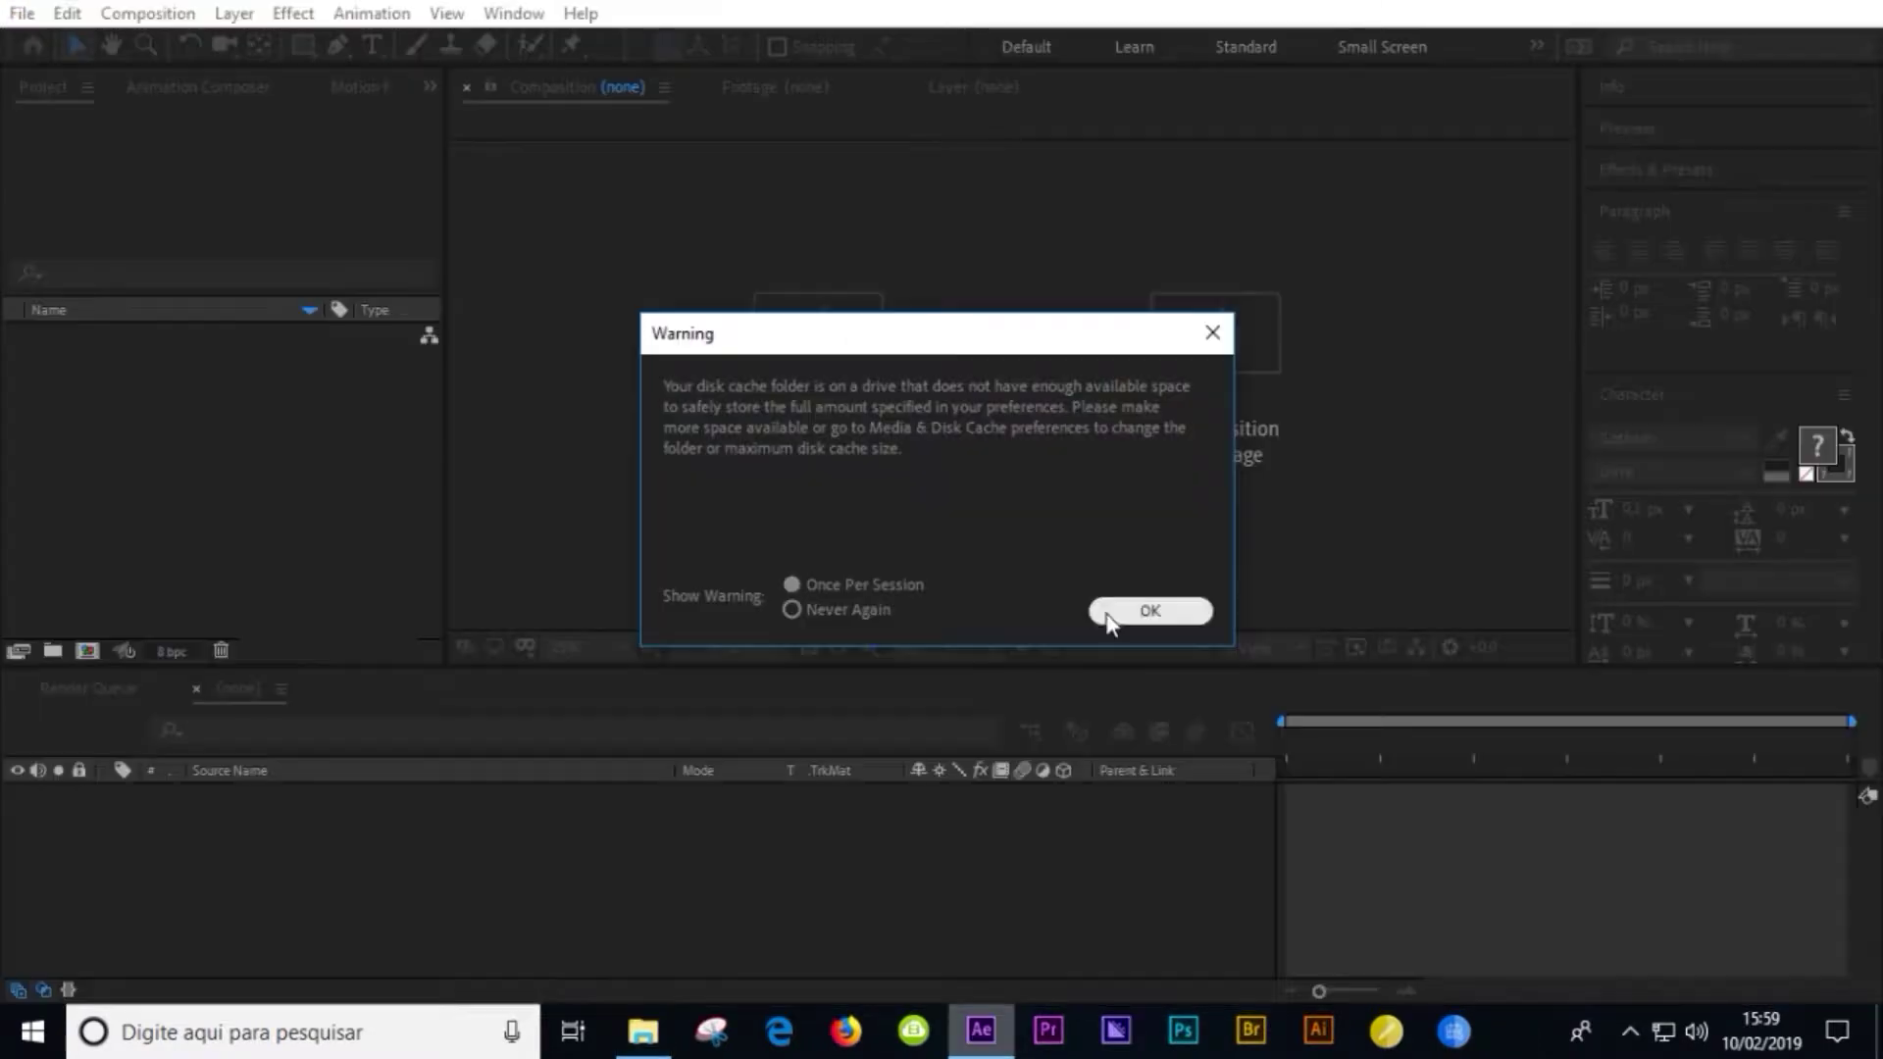
{"action": "left_click", "coordinate": [1149, 612]}
{"action": "left_click", "coordinate": [177, 175]}
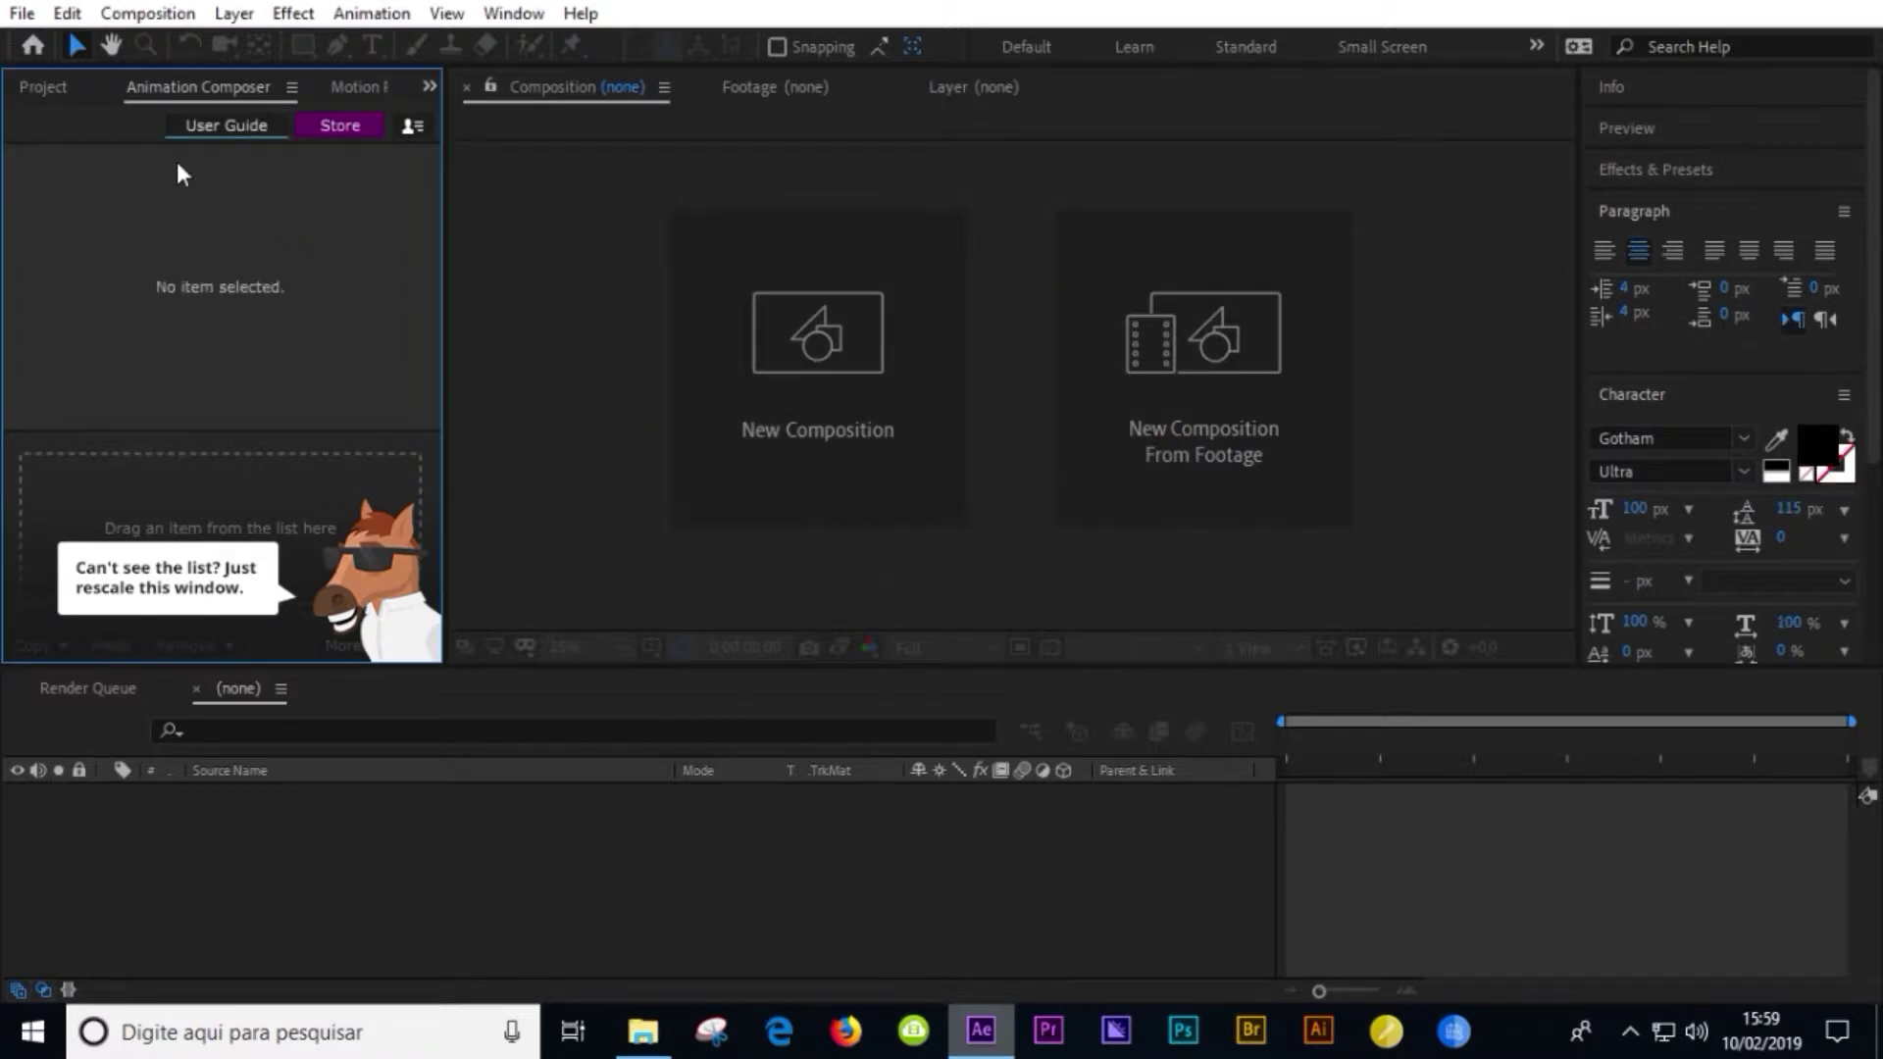
- Start a new empty project and return to the FILMES FINAIS 2019 folder
{"action": "left_click", "coordinate": [48, 93]}
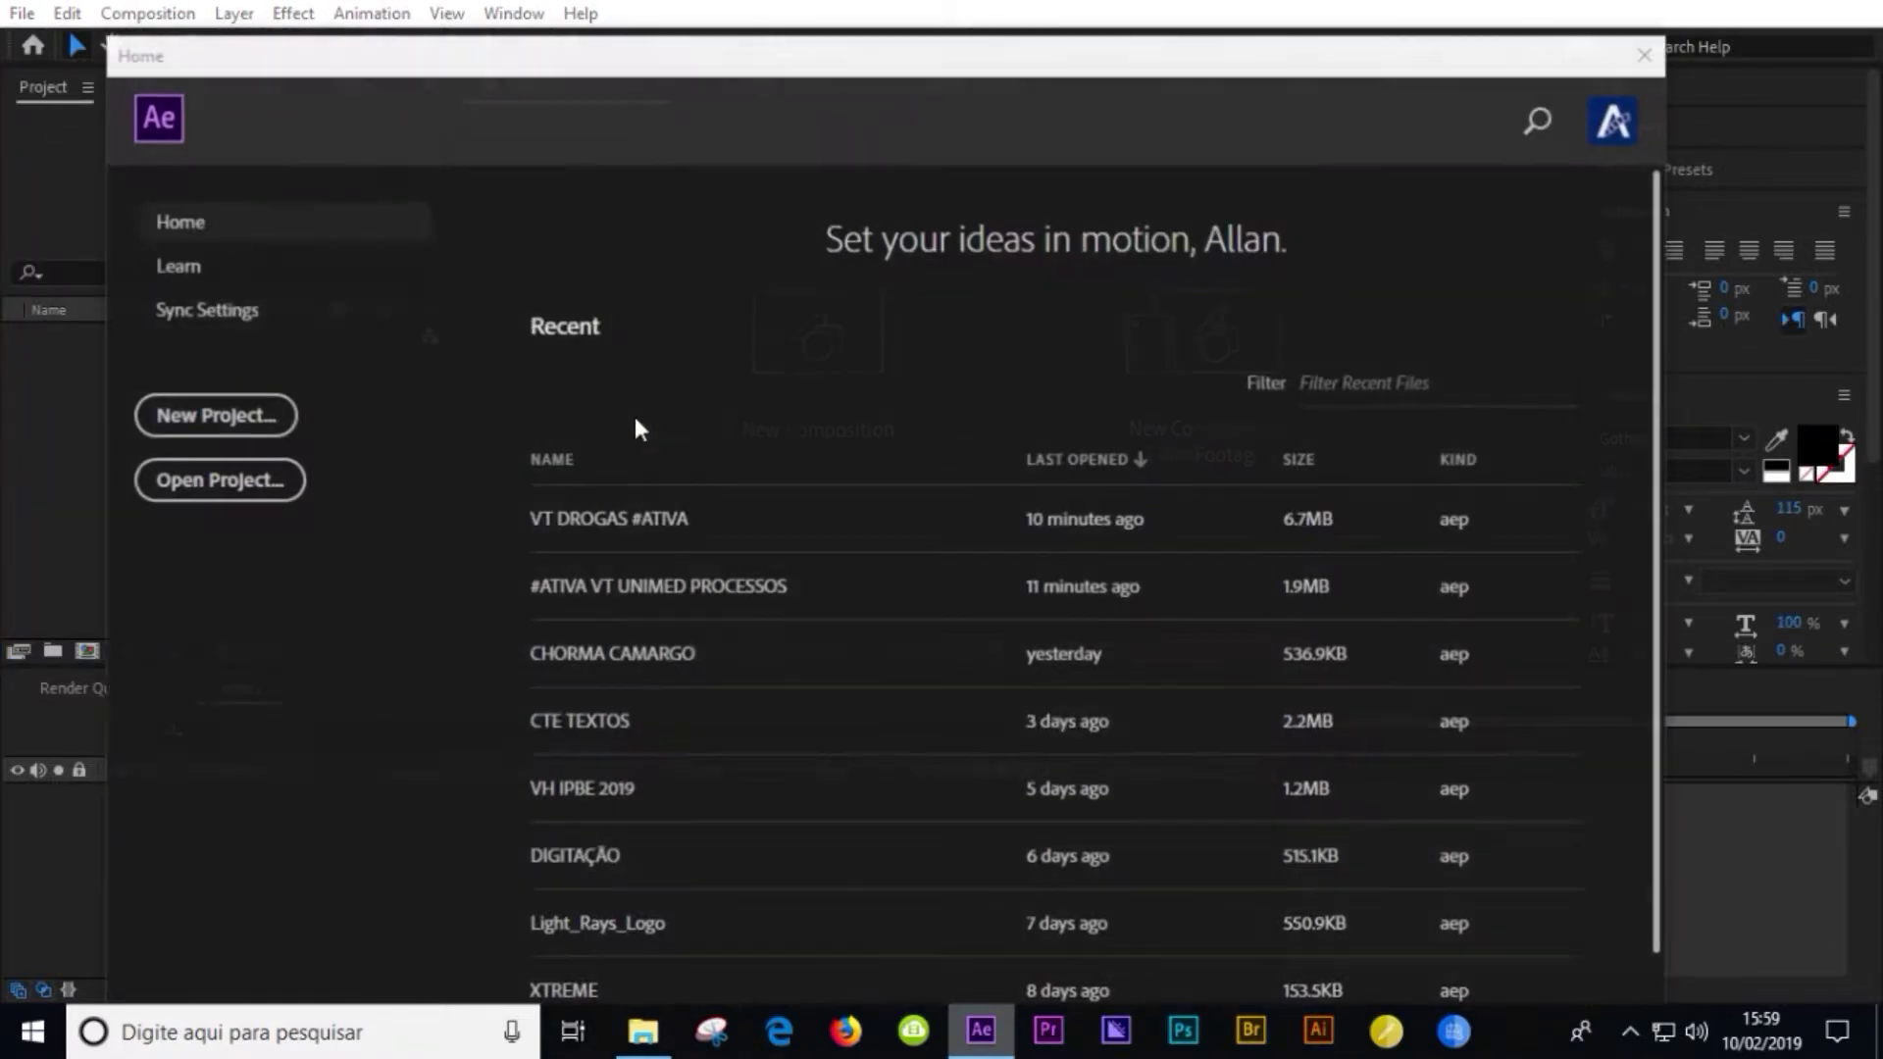
{"action": "left_click", "coordinate": [245, 432]}
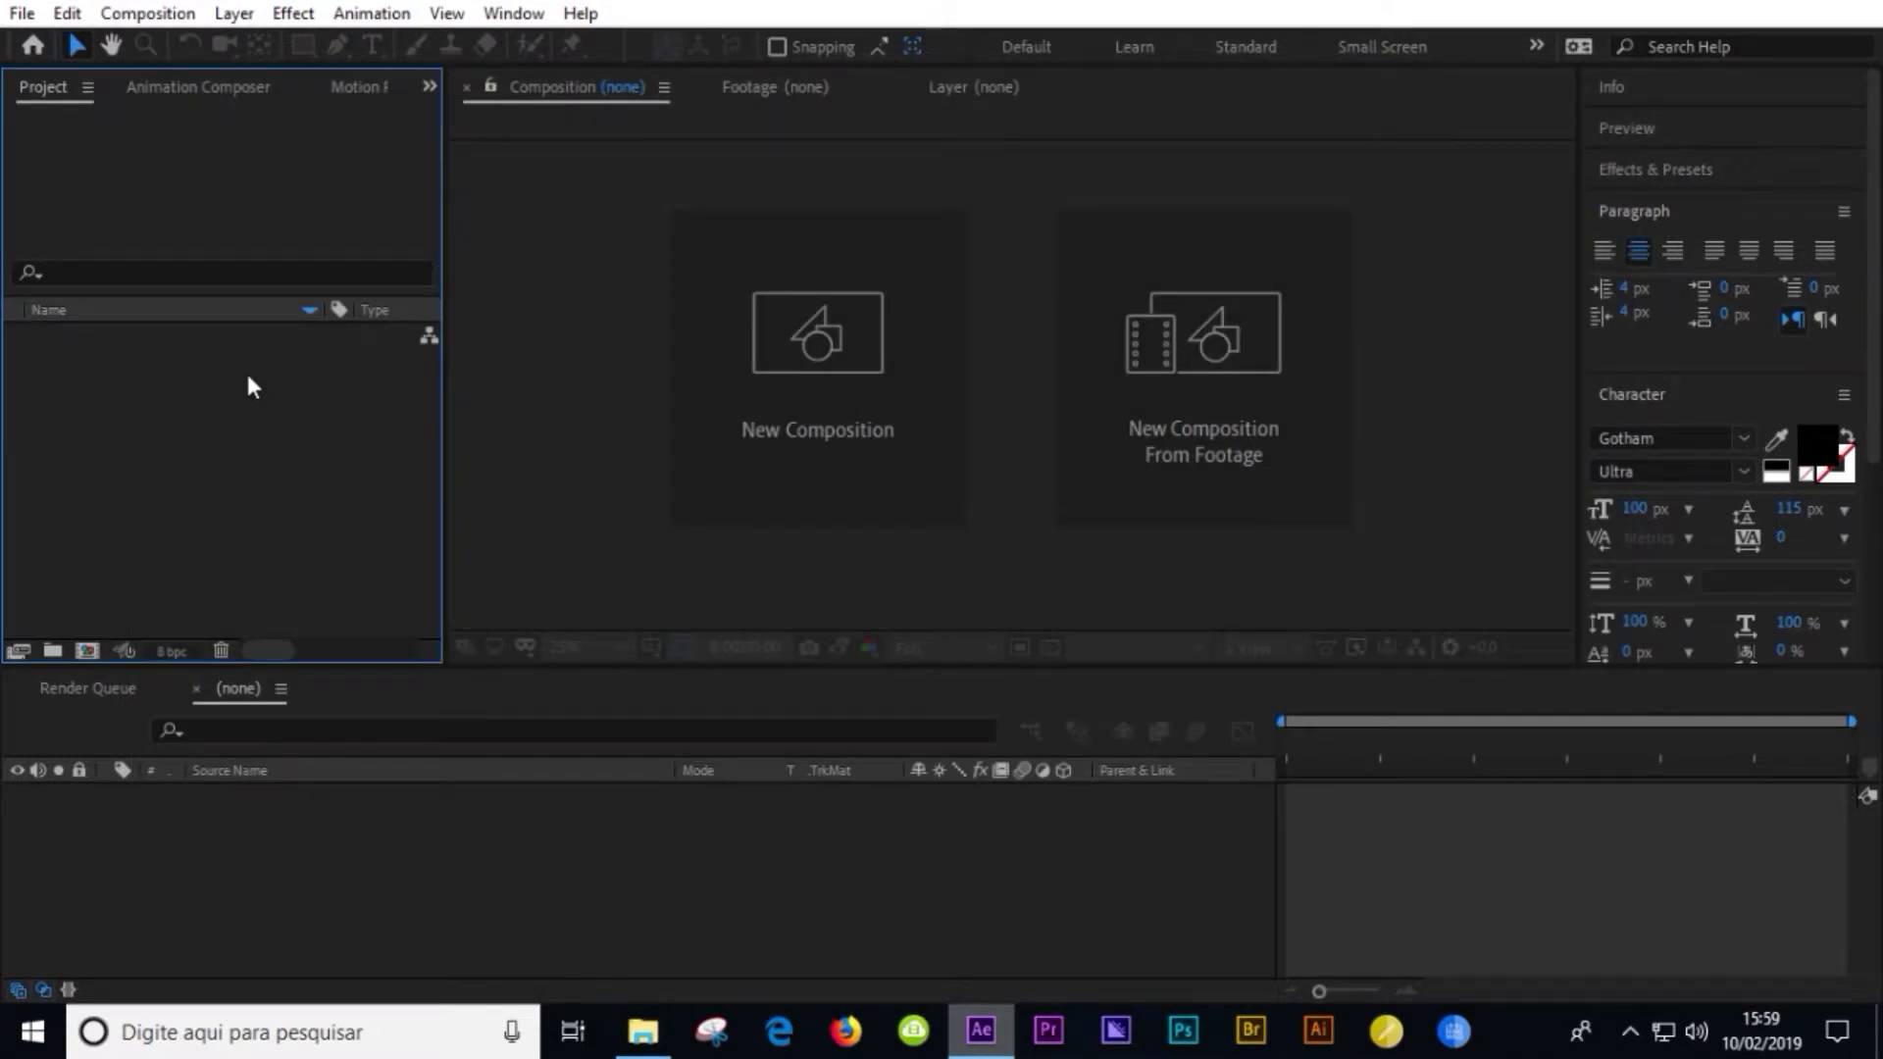
{"action": "left_click", "coordinate": [642, 1030]}
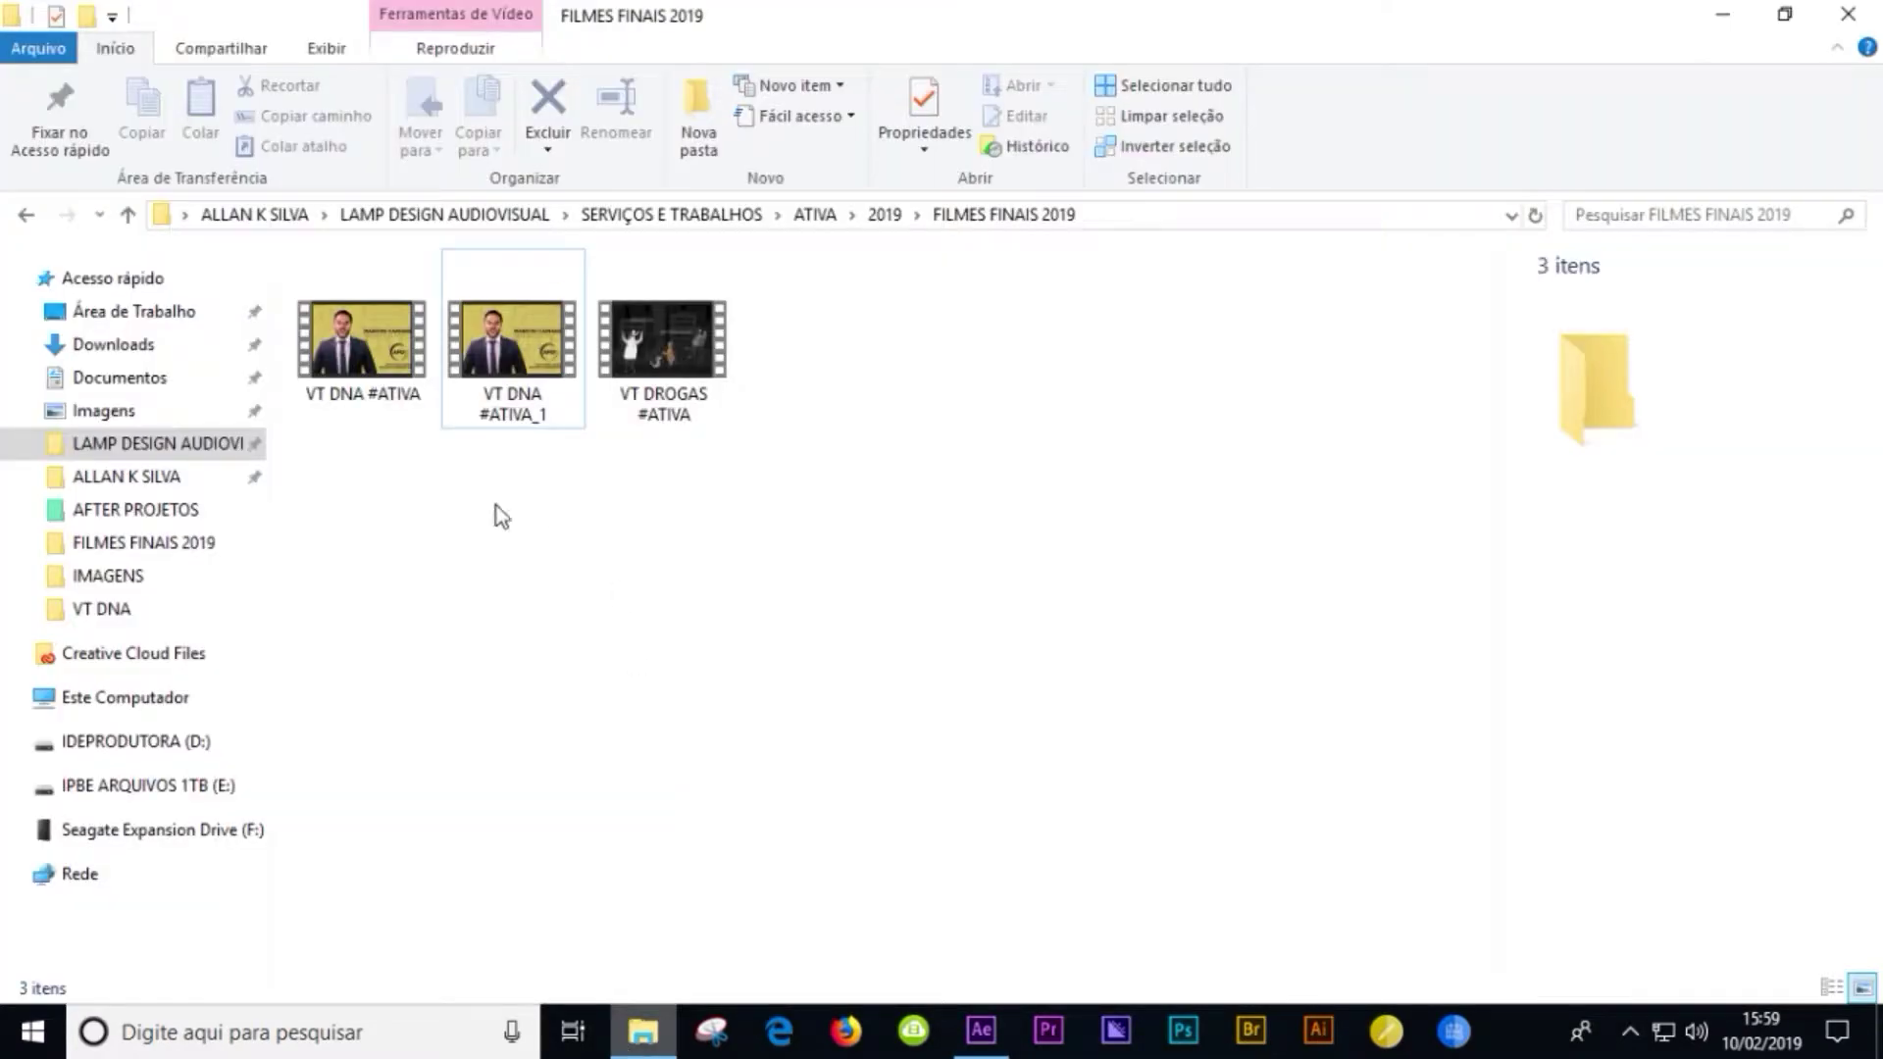
- Import four photos from Downloads into the Project panel and begin a new composition
{"action": "left_click", "coordinate": [113, 345]}
{"action": "left_click_drag", "start_coordinate": [745, 15], "coordinate": [1118, 123]}
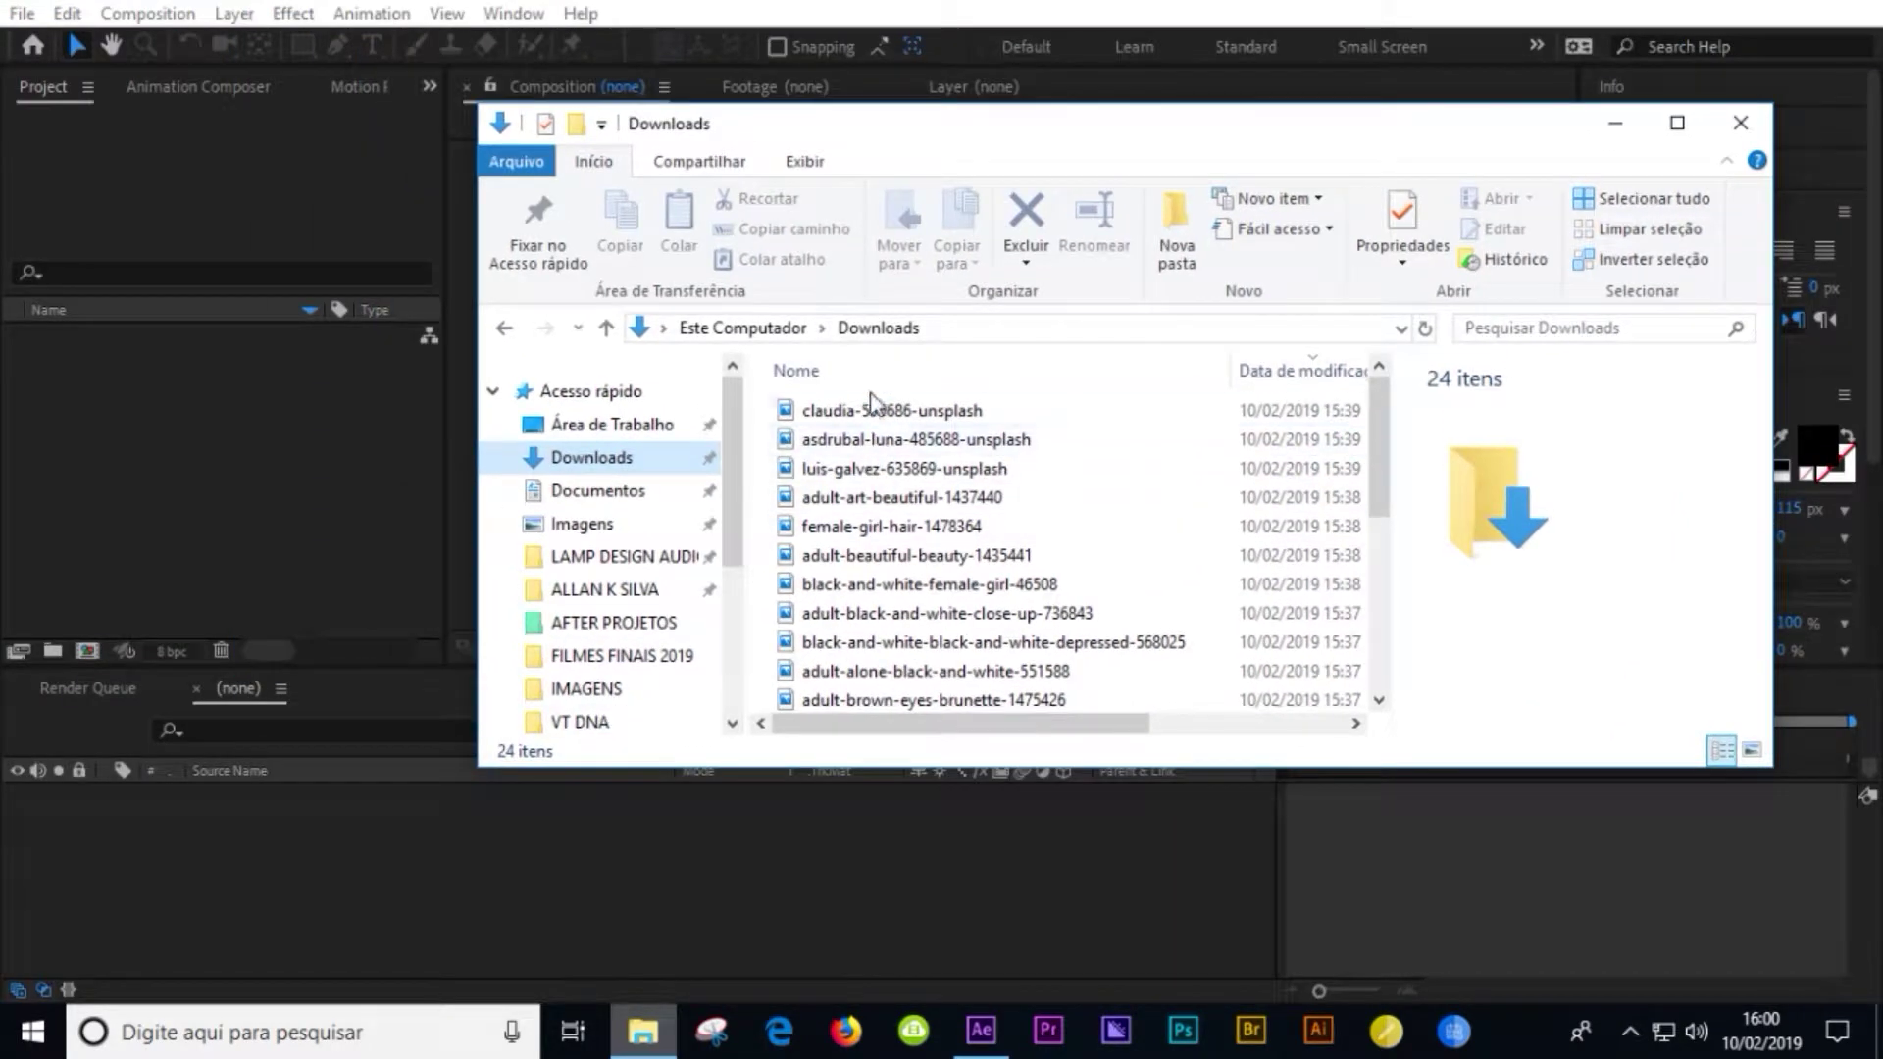
{"action": "left_click", "coordinate": [868, 410]}
{"action": "left_click", "coordinate": [823, 498], "text": "shift"}
{"action": "left_click_drag", "start_coordinate": [824, 497], "coordinate": [114, 427]}
{"action": "right_click", "coordinate": [111, 417]}
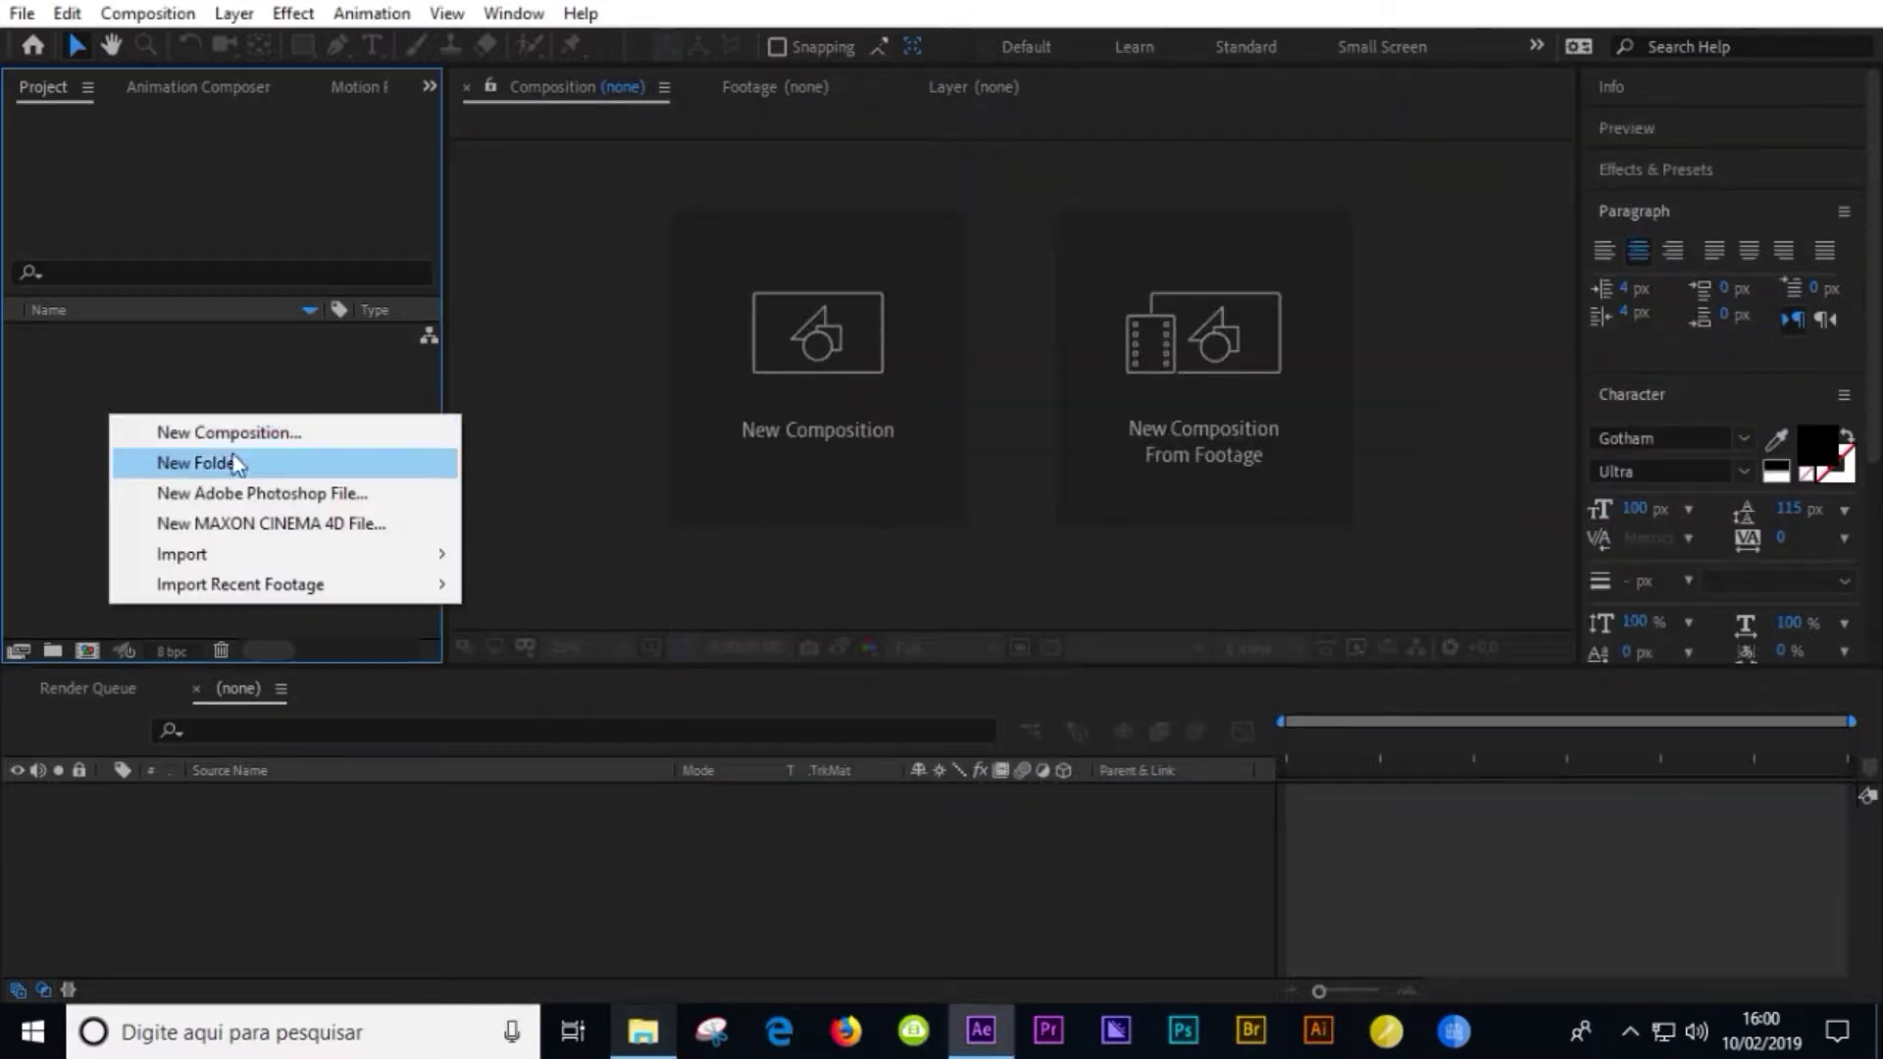
{"action": "left_click", "coordinate": [252, 432]}
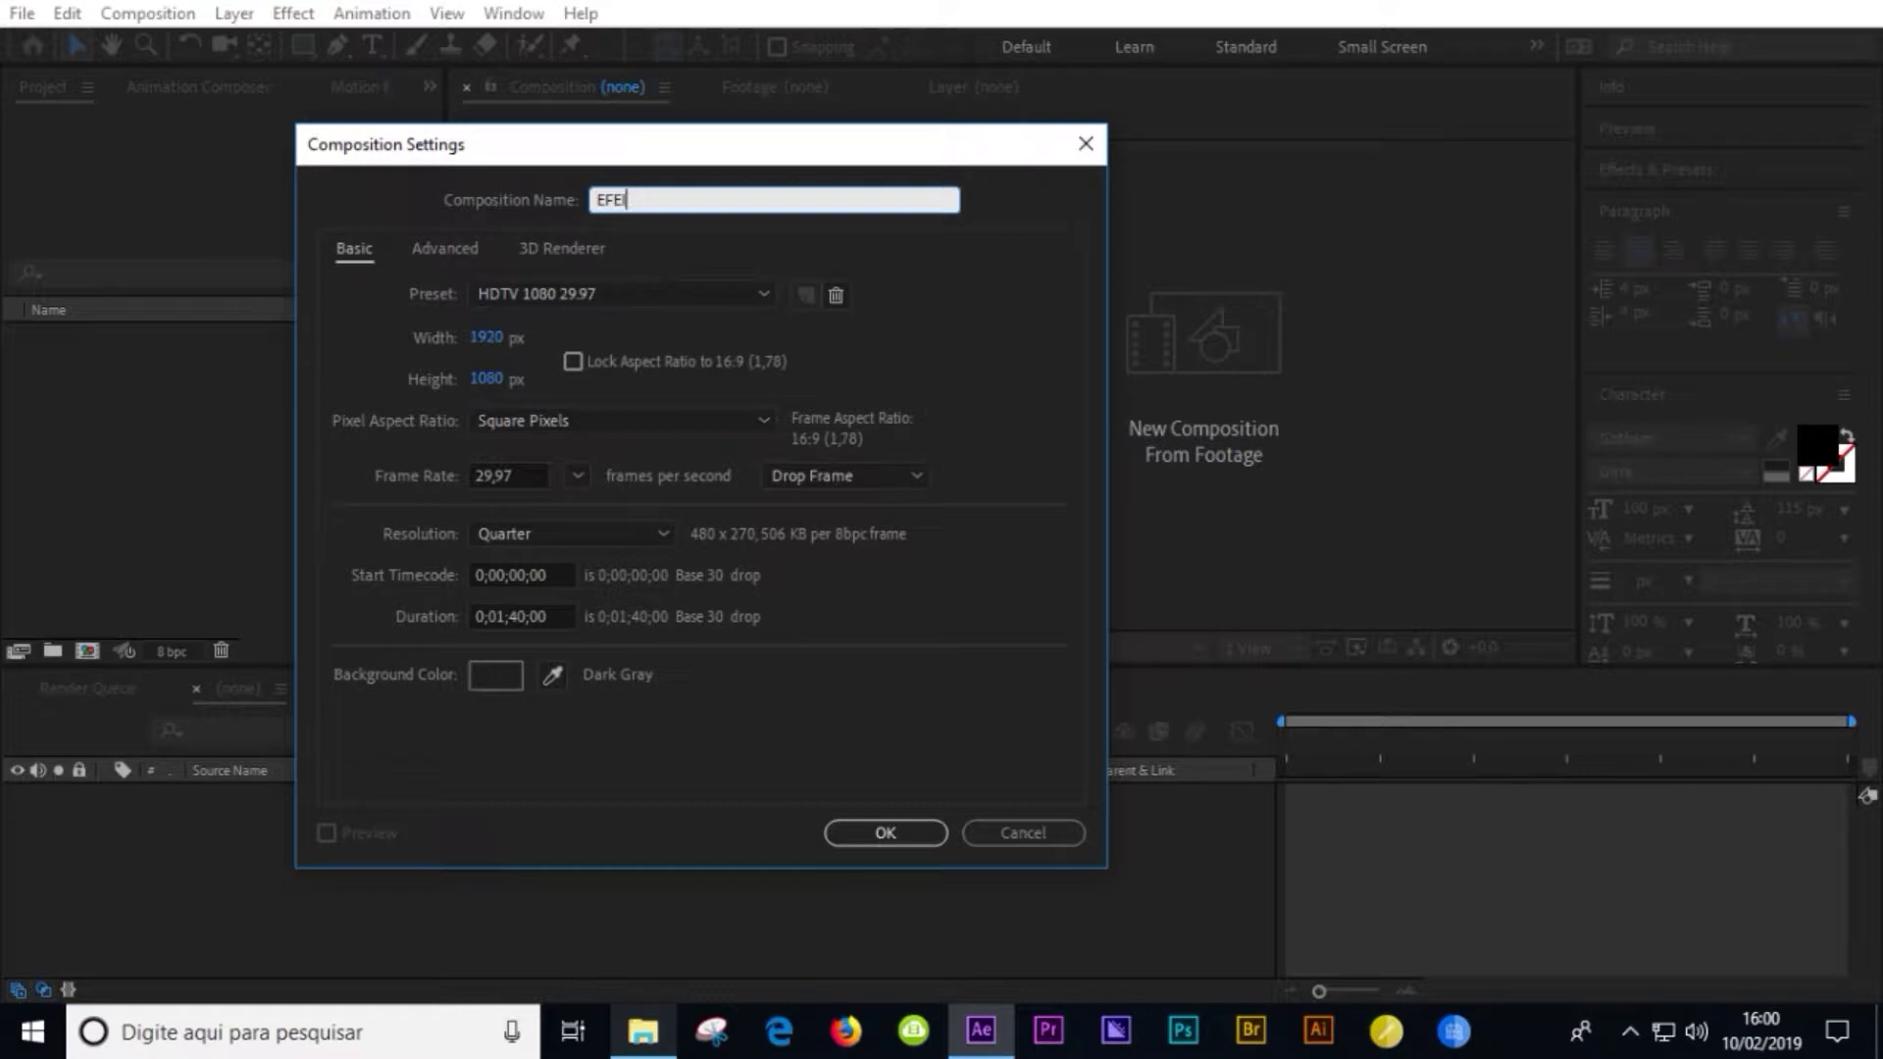
{"action": "type", "text": "EFEITO PARA FOTOS"}
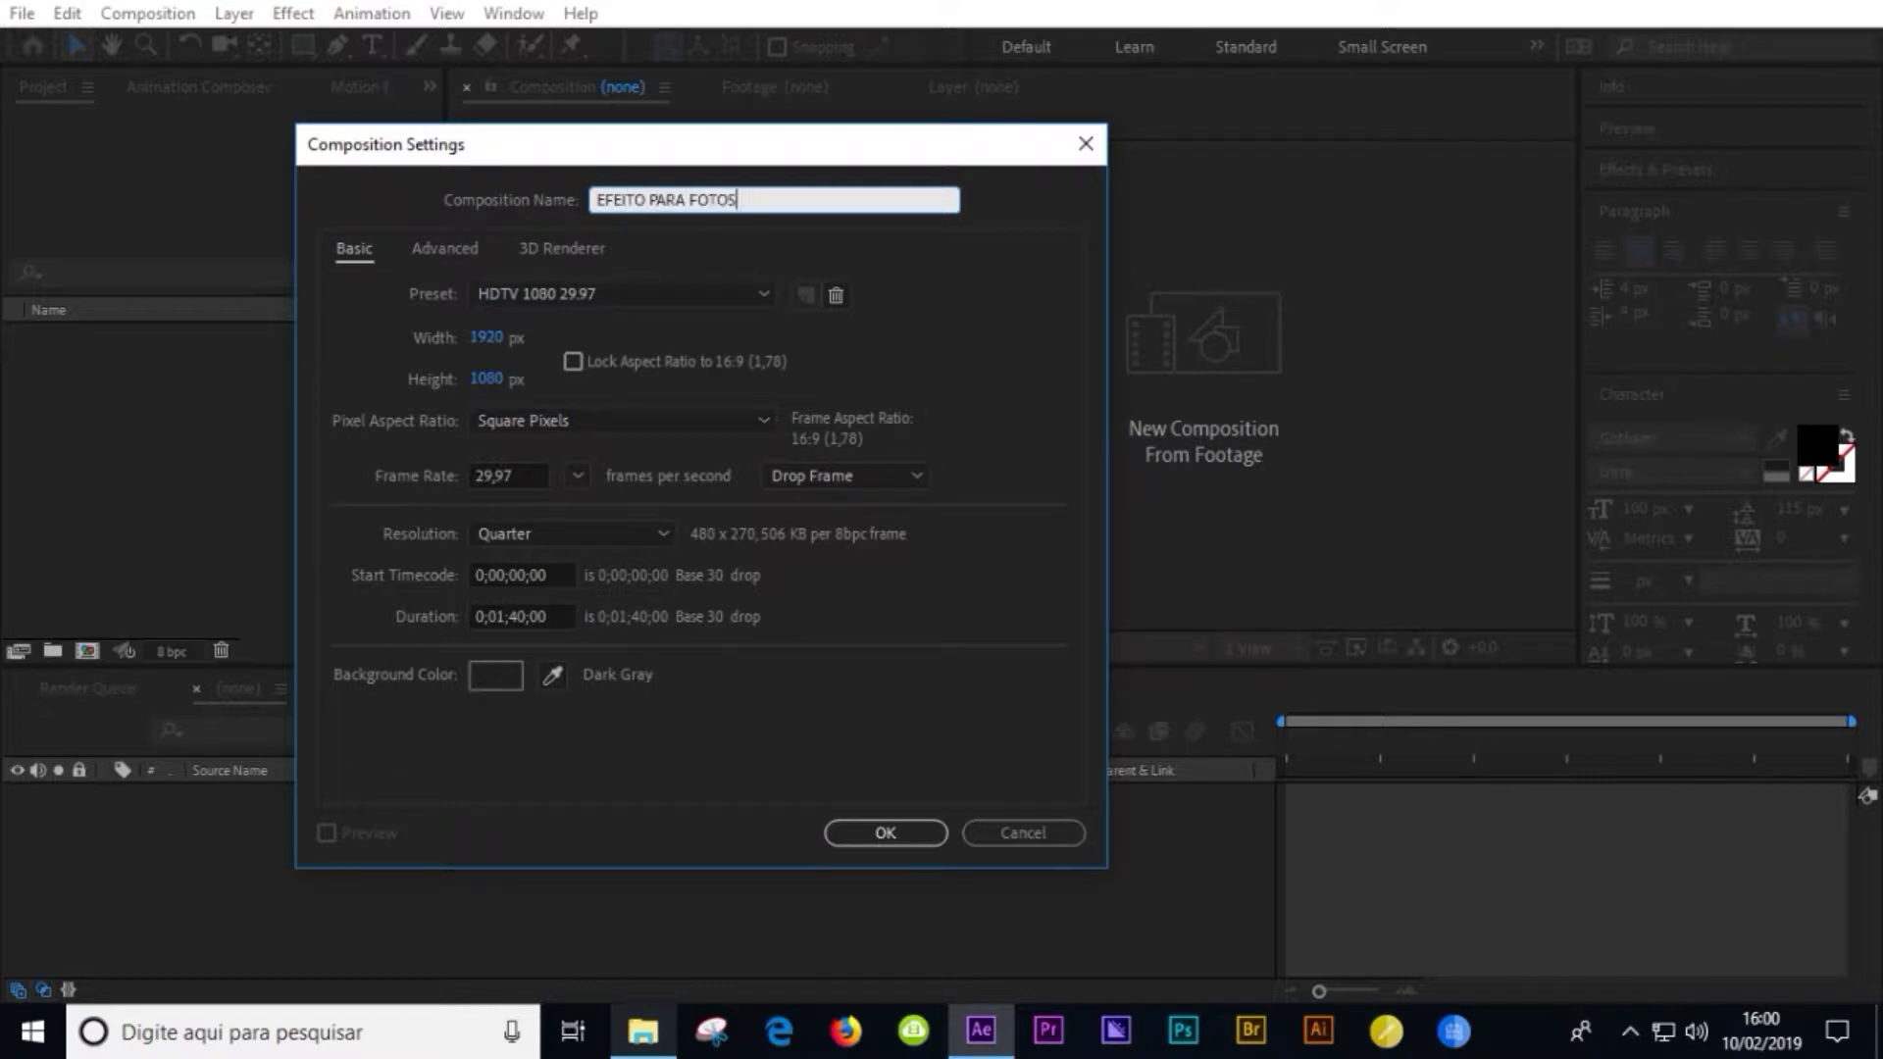
- Confirm the EFEITO PARA FOTOS comp, add a FOTOS folder, and import the four photos into it
{"action": "key", "text": "Return"}
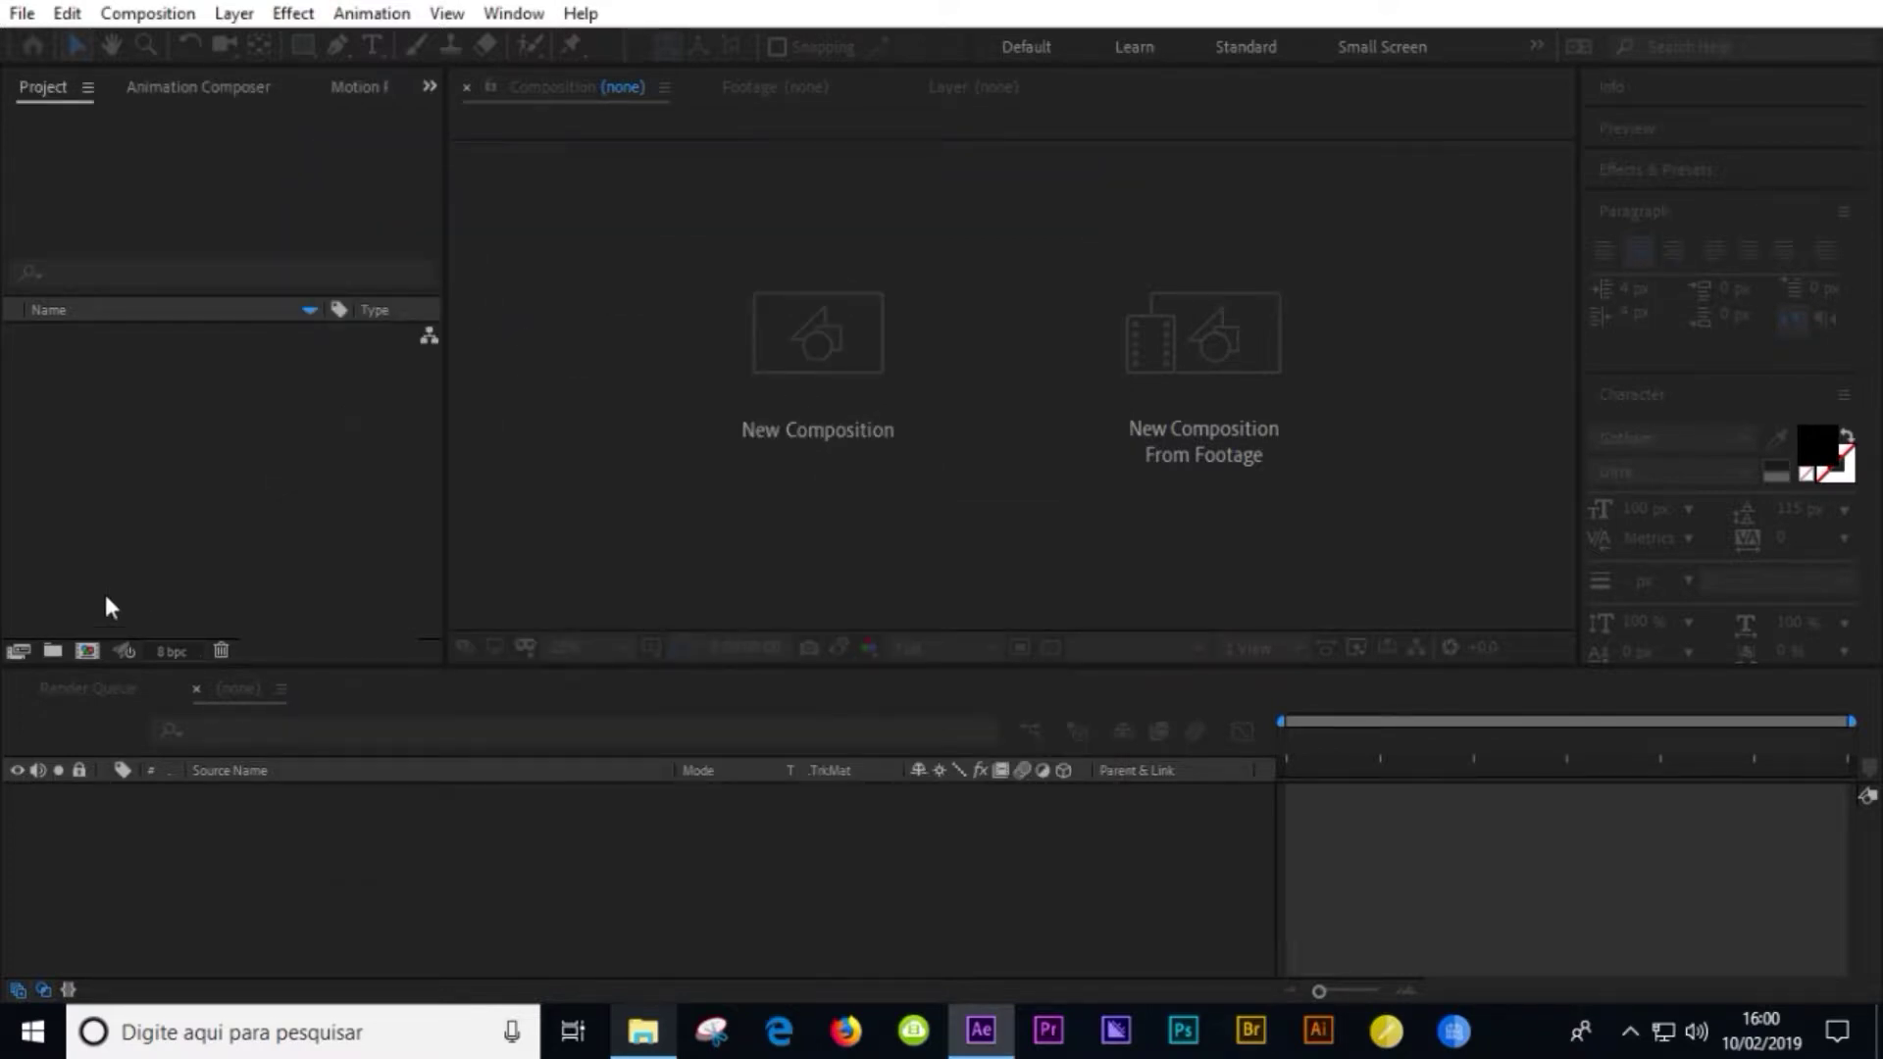
{"action": "right_click", "coordinate": [135, 471]}
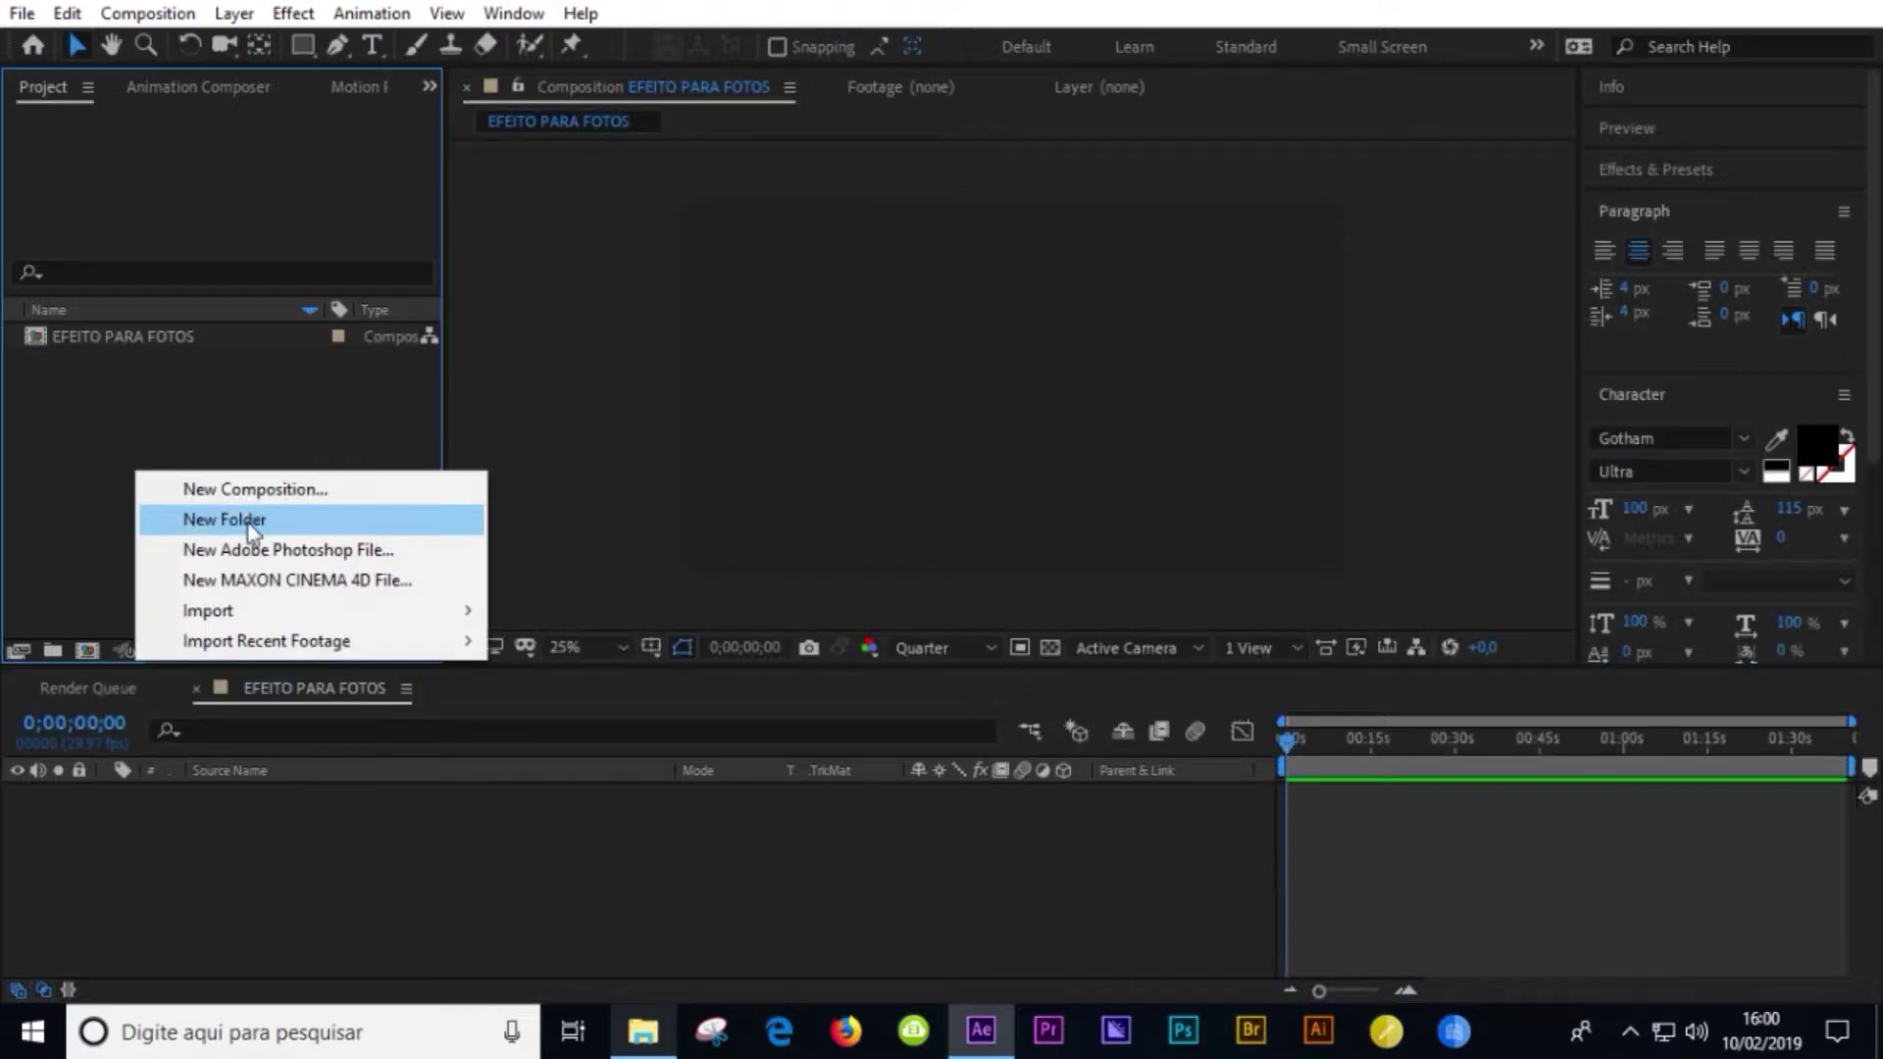
{"action": "left_click", "coordinate": [238, 517]}
{"action": "type", "text": "FOTOS"}
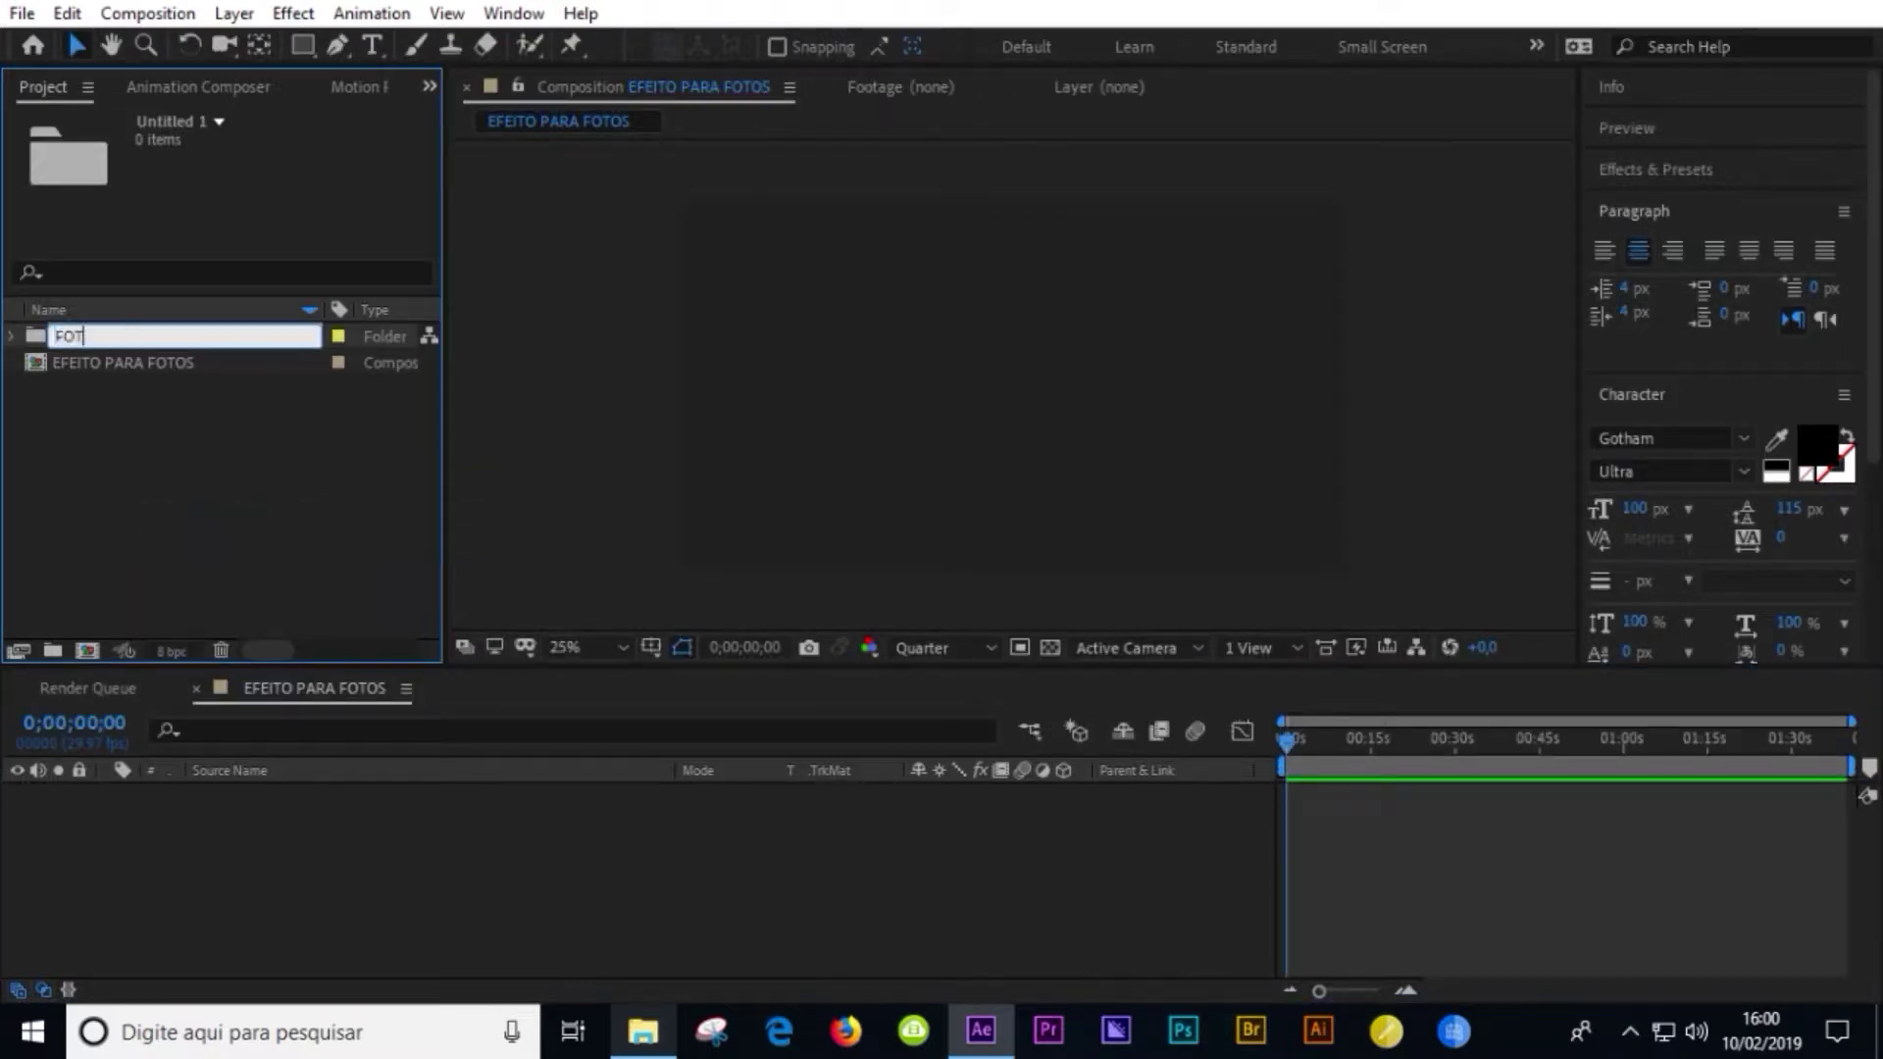
{"action": "key", "text": "alt+Tab"}
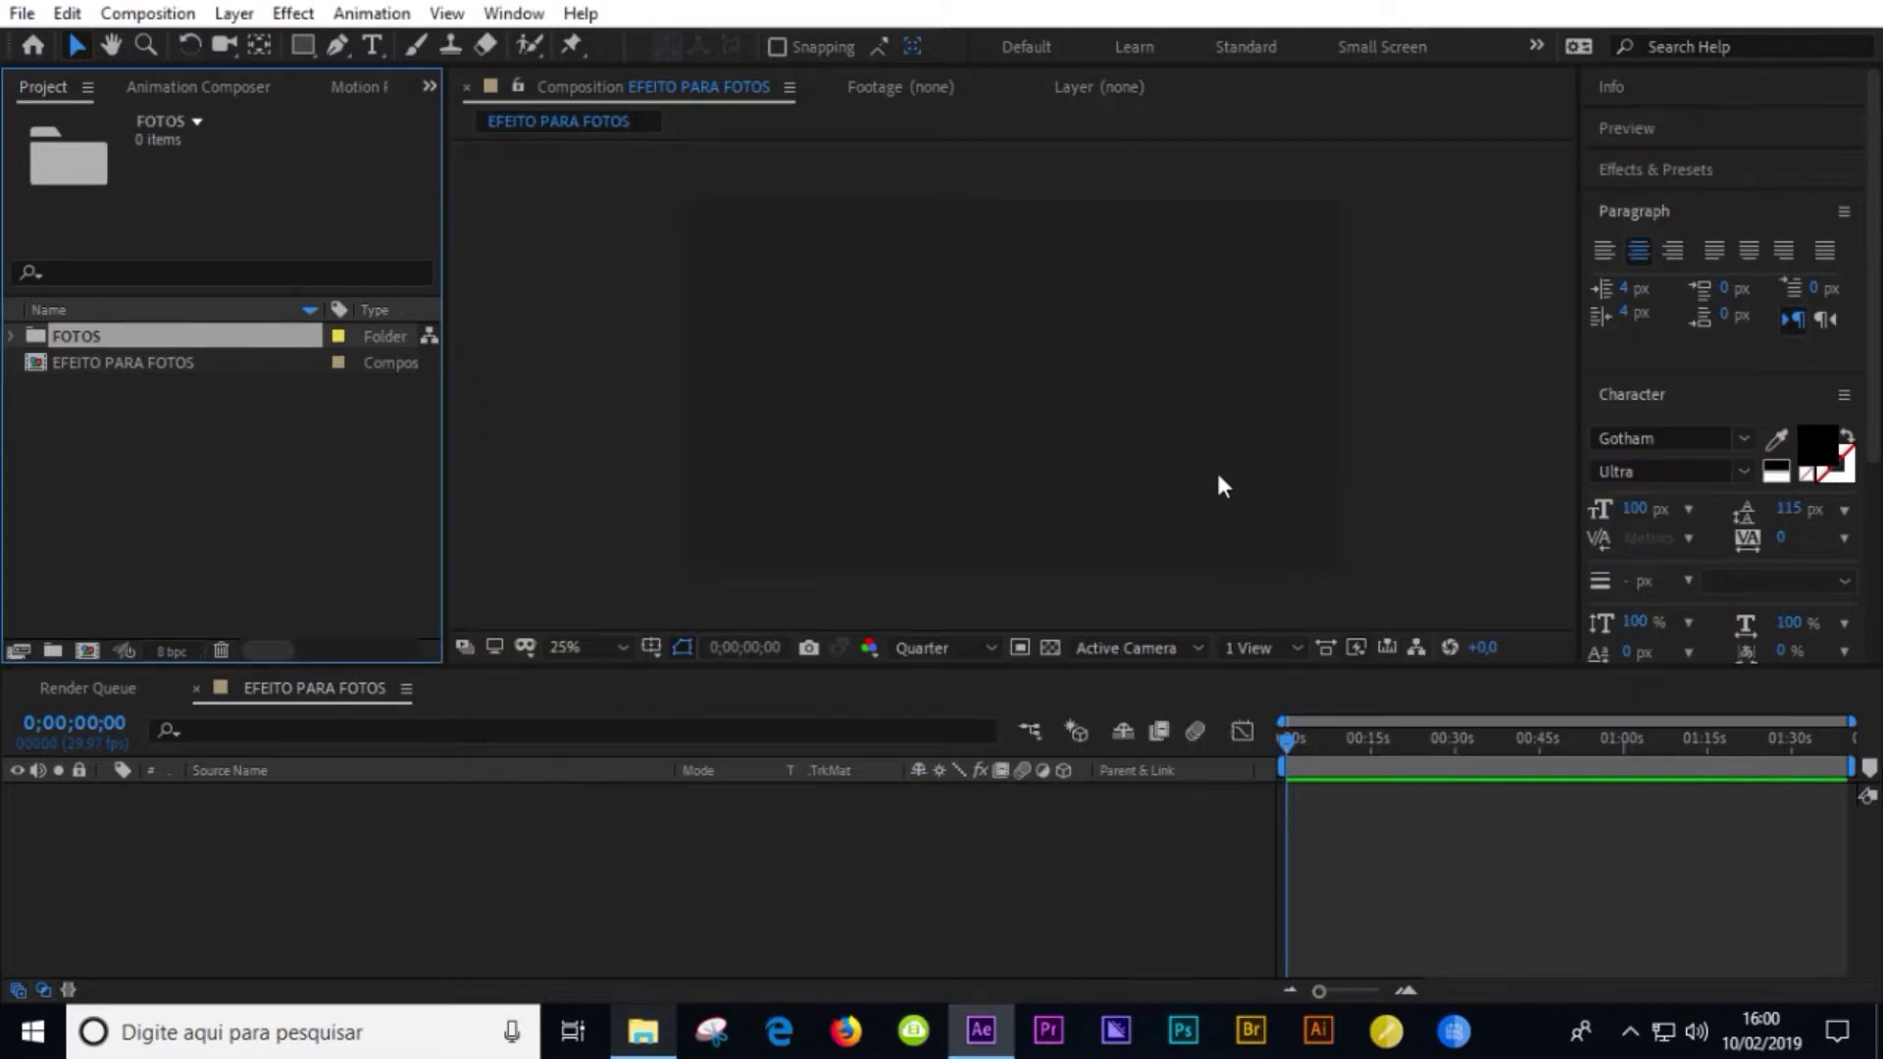
{"action": "left_click_drag", "start_coordinate": [254, 383], "coordinate": [63, 333]}
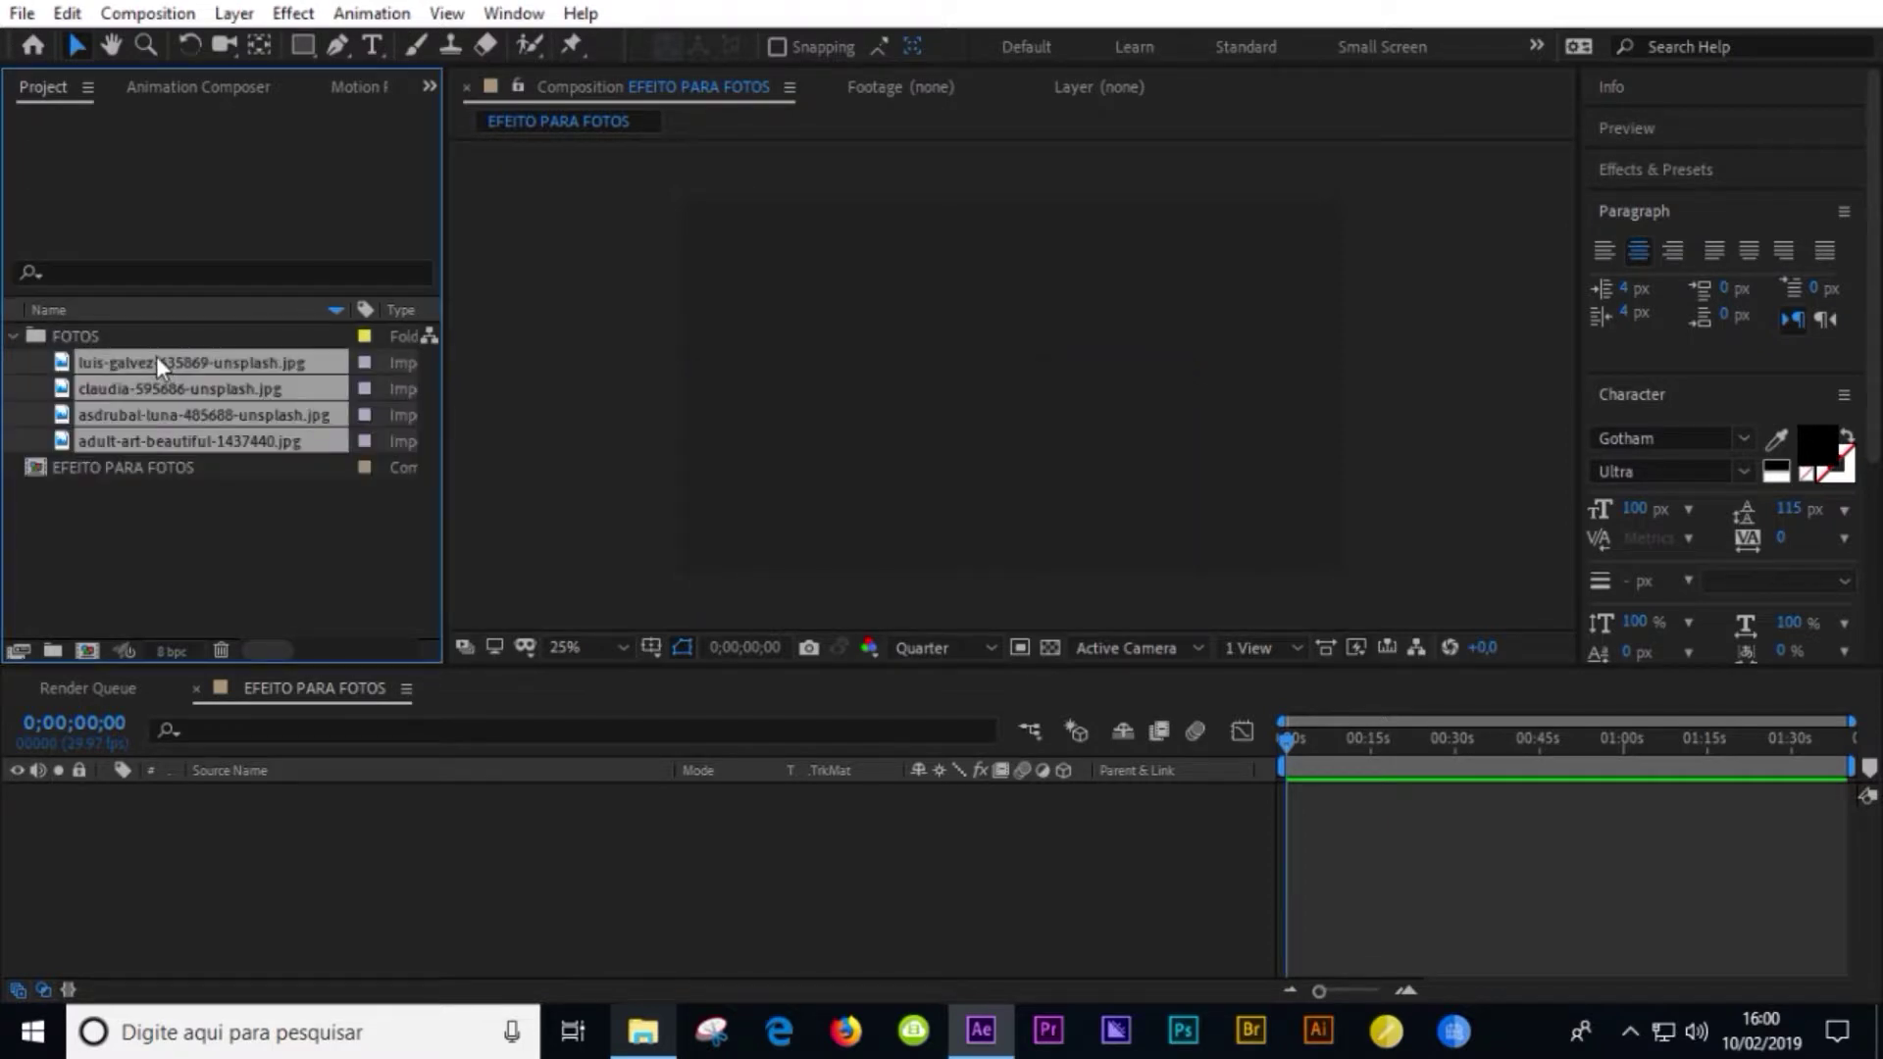
- Add the four photos as layers in EFEITO PARA FOTOS, framing the crying-woman and cup photos
{"action": "double_click", "coordinate": [133, 471]}
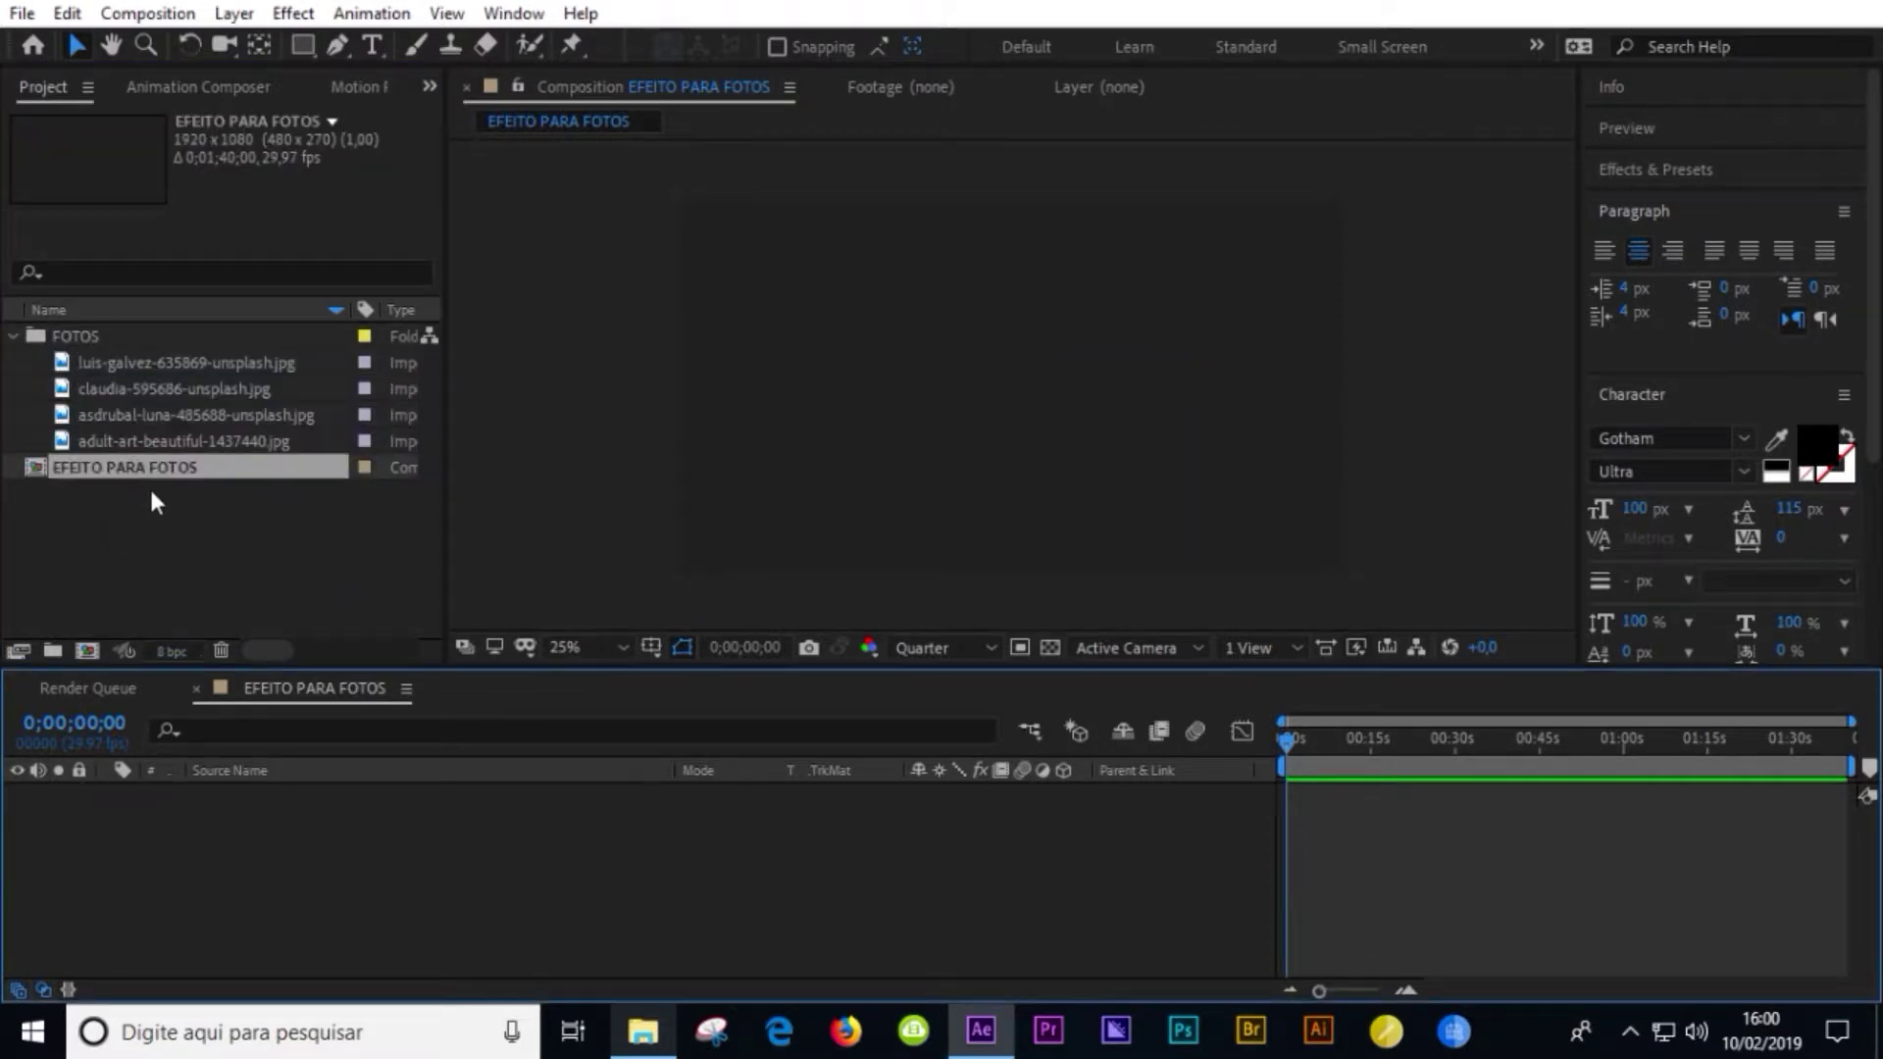
{"action": "left_click_drag", "start_coordinate": [167, 362], "coordinate": [516, 831]}
{"action": "left_click_drag", "start_coordinate": [327, 824], "coordinate": [329, 826]}
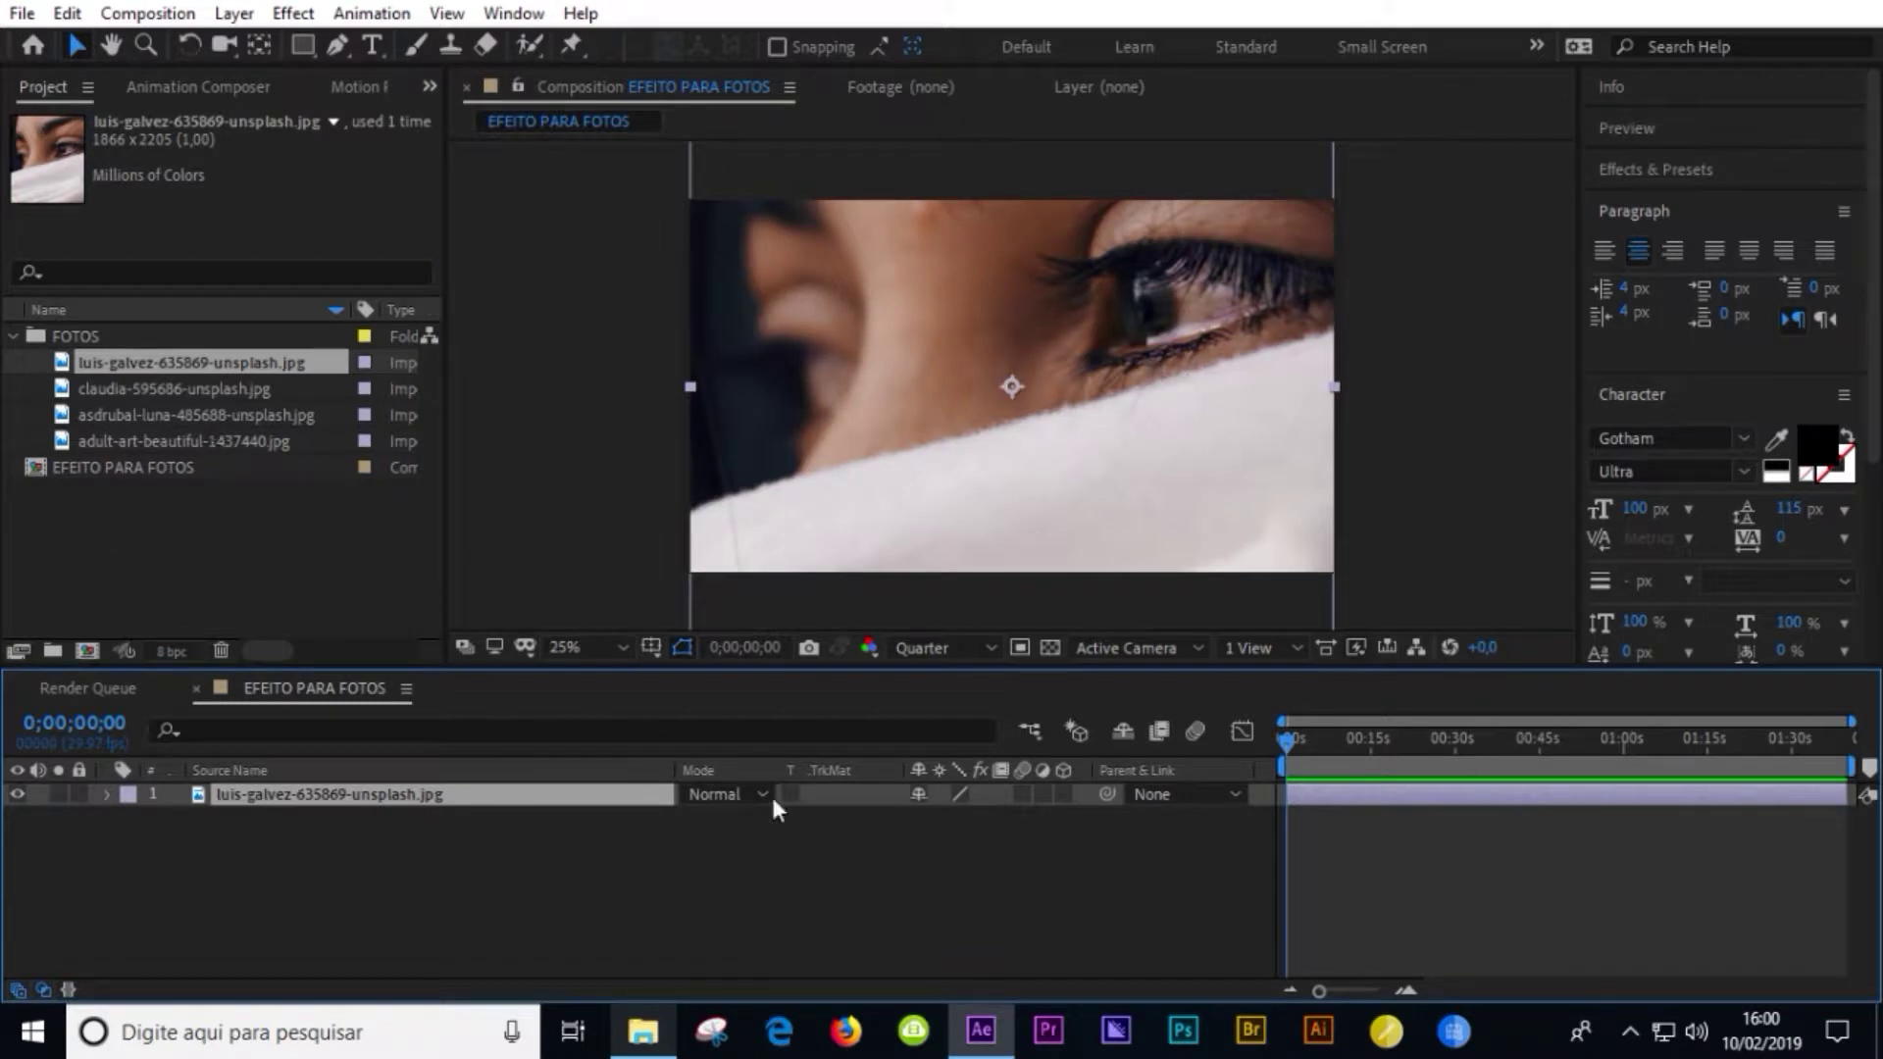
{"action": "left_click_drag", "start_coordinate": [134, 390], "coordinate": [358, 810]}
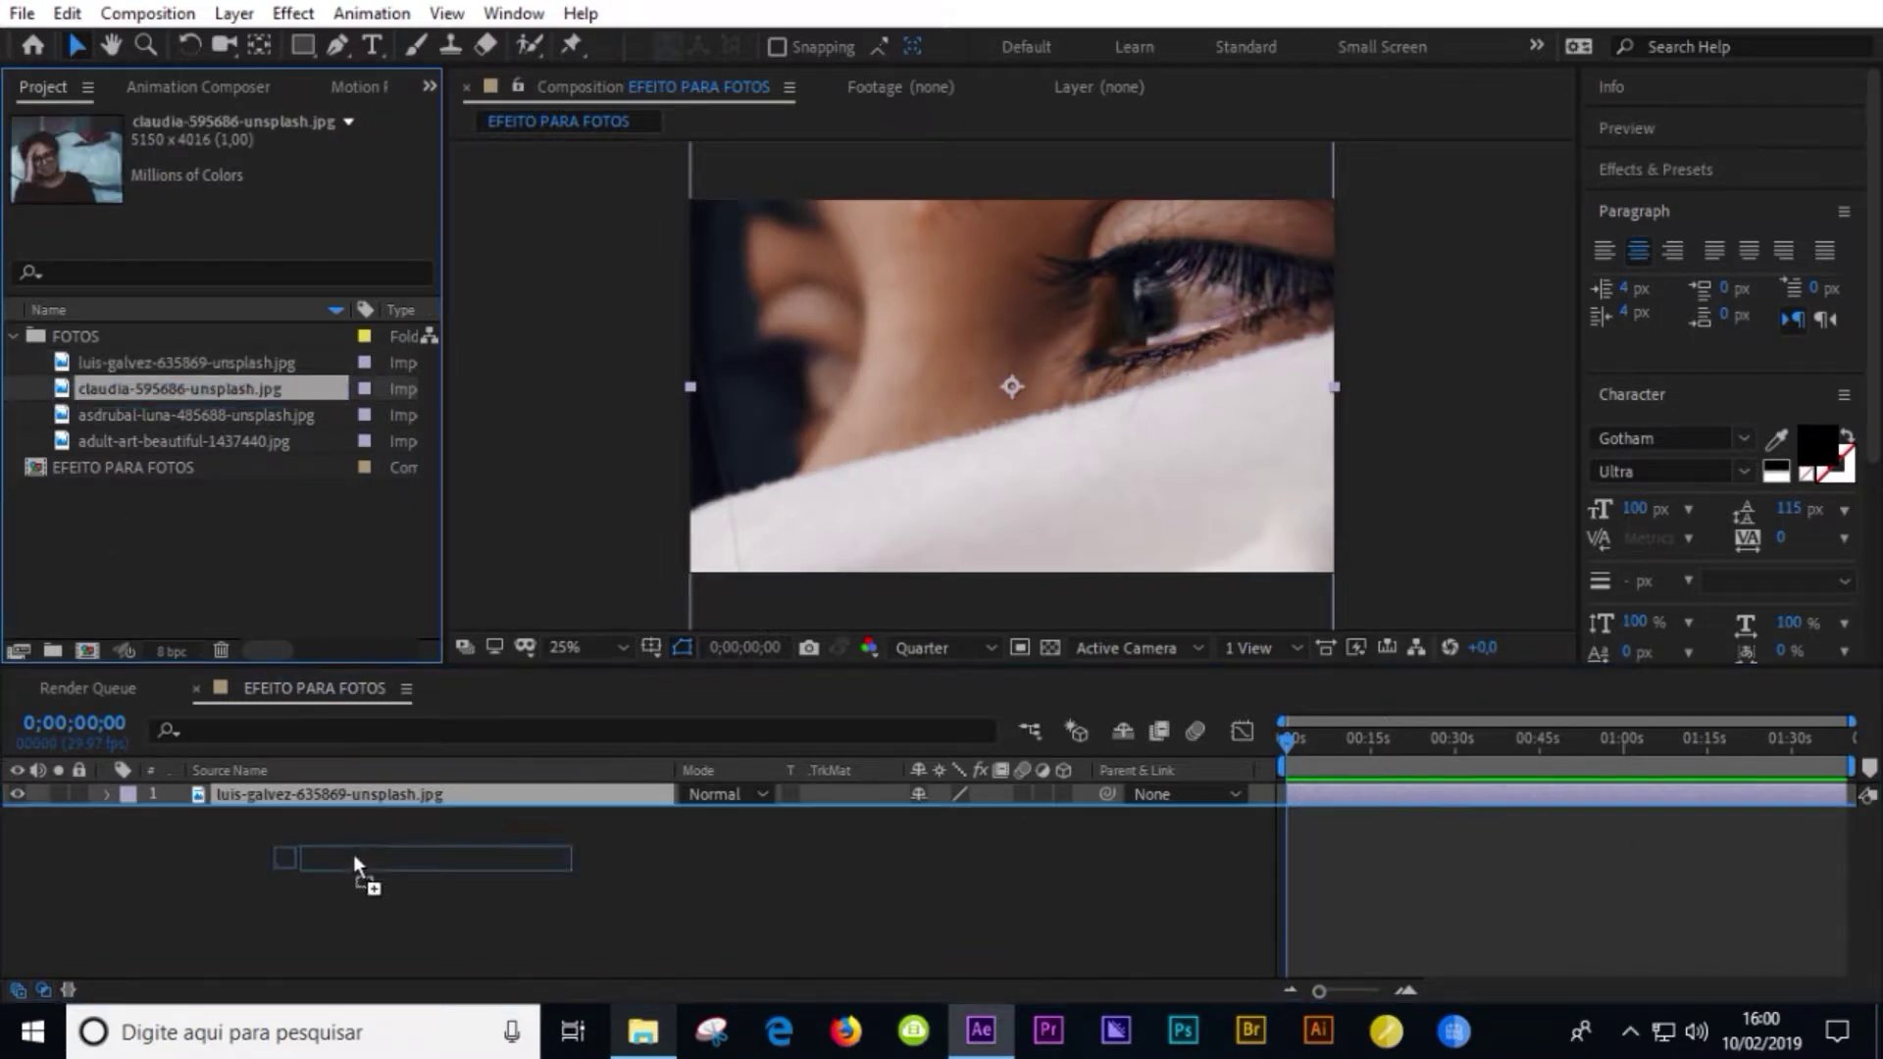
{"action": "left_click_drag", "start_coordinate": [1160, 377], "coordinate": [1393, 409]}
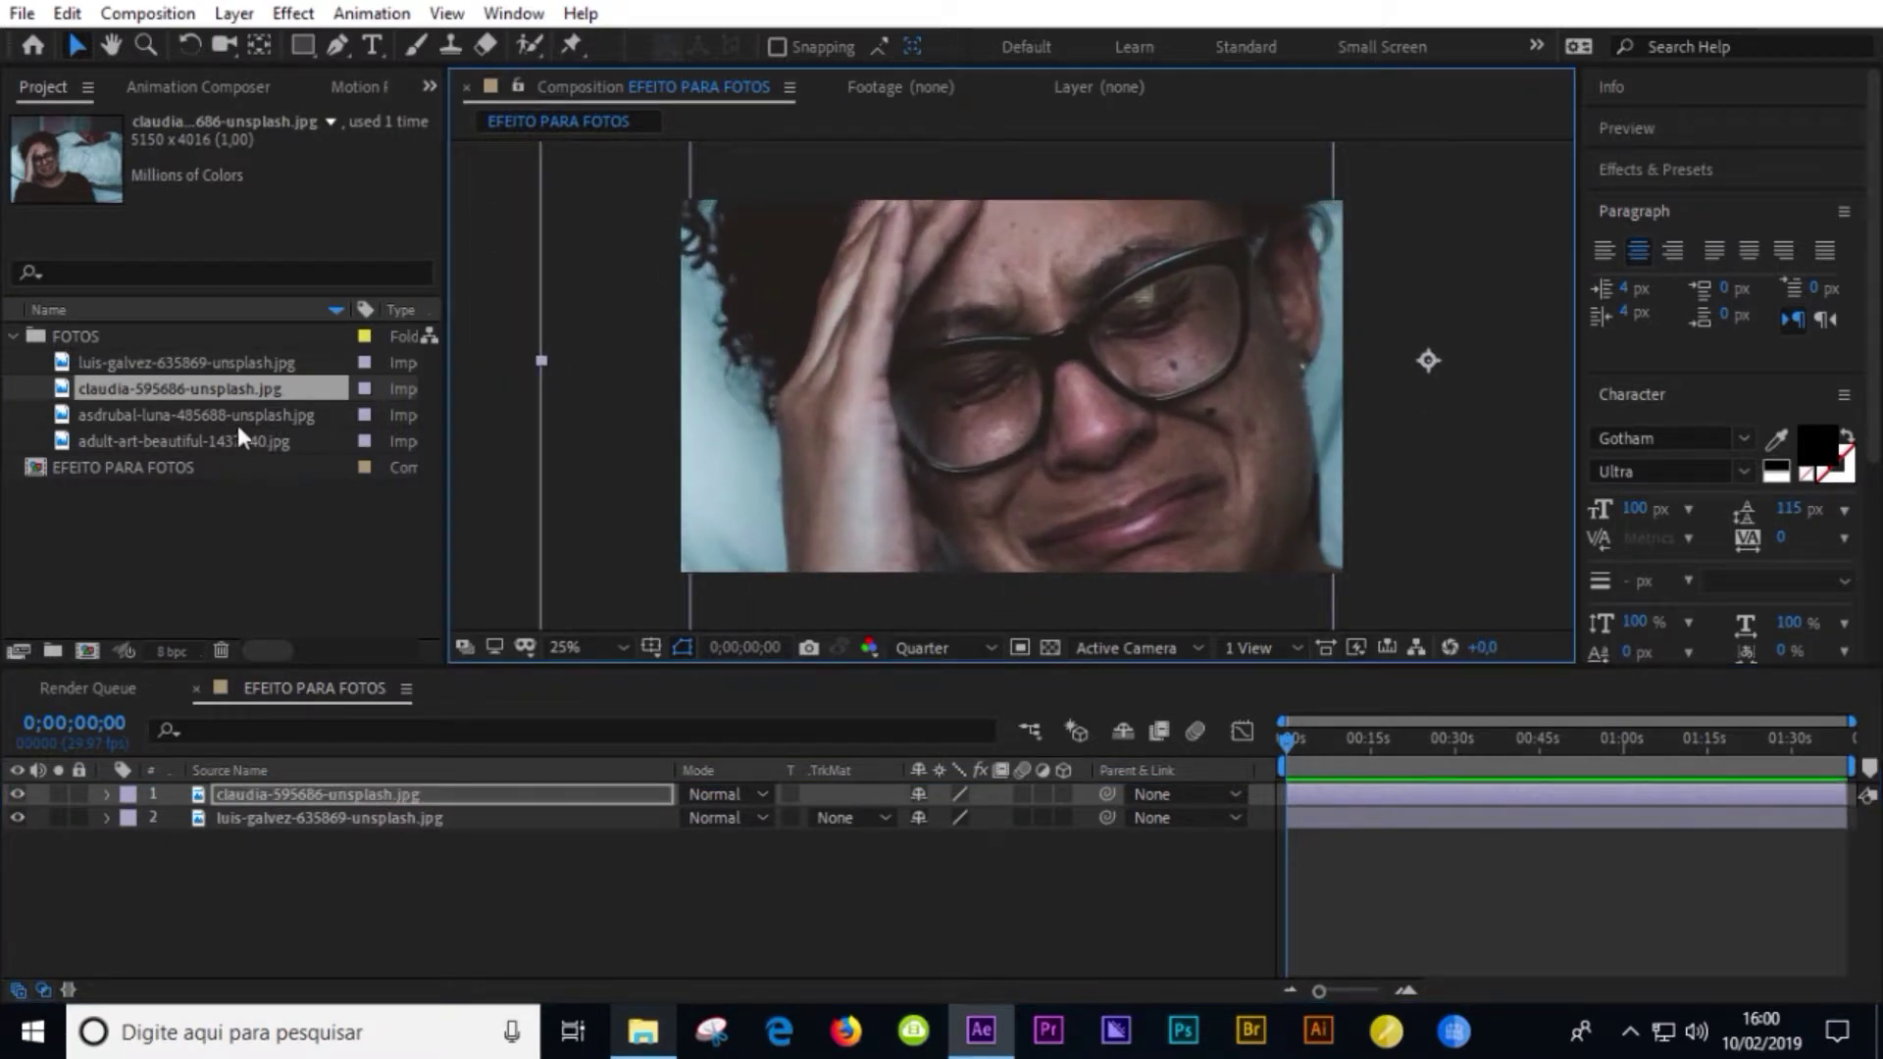
{"action": "left_click", "coordinate": [238, 422]}
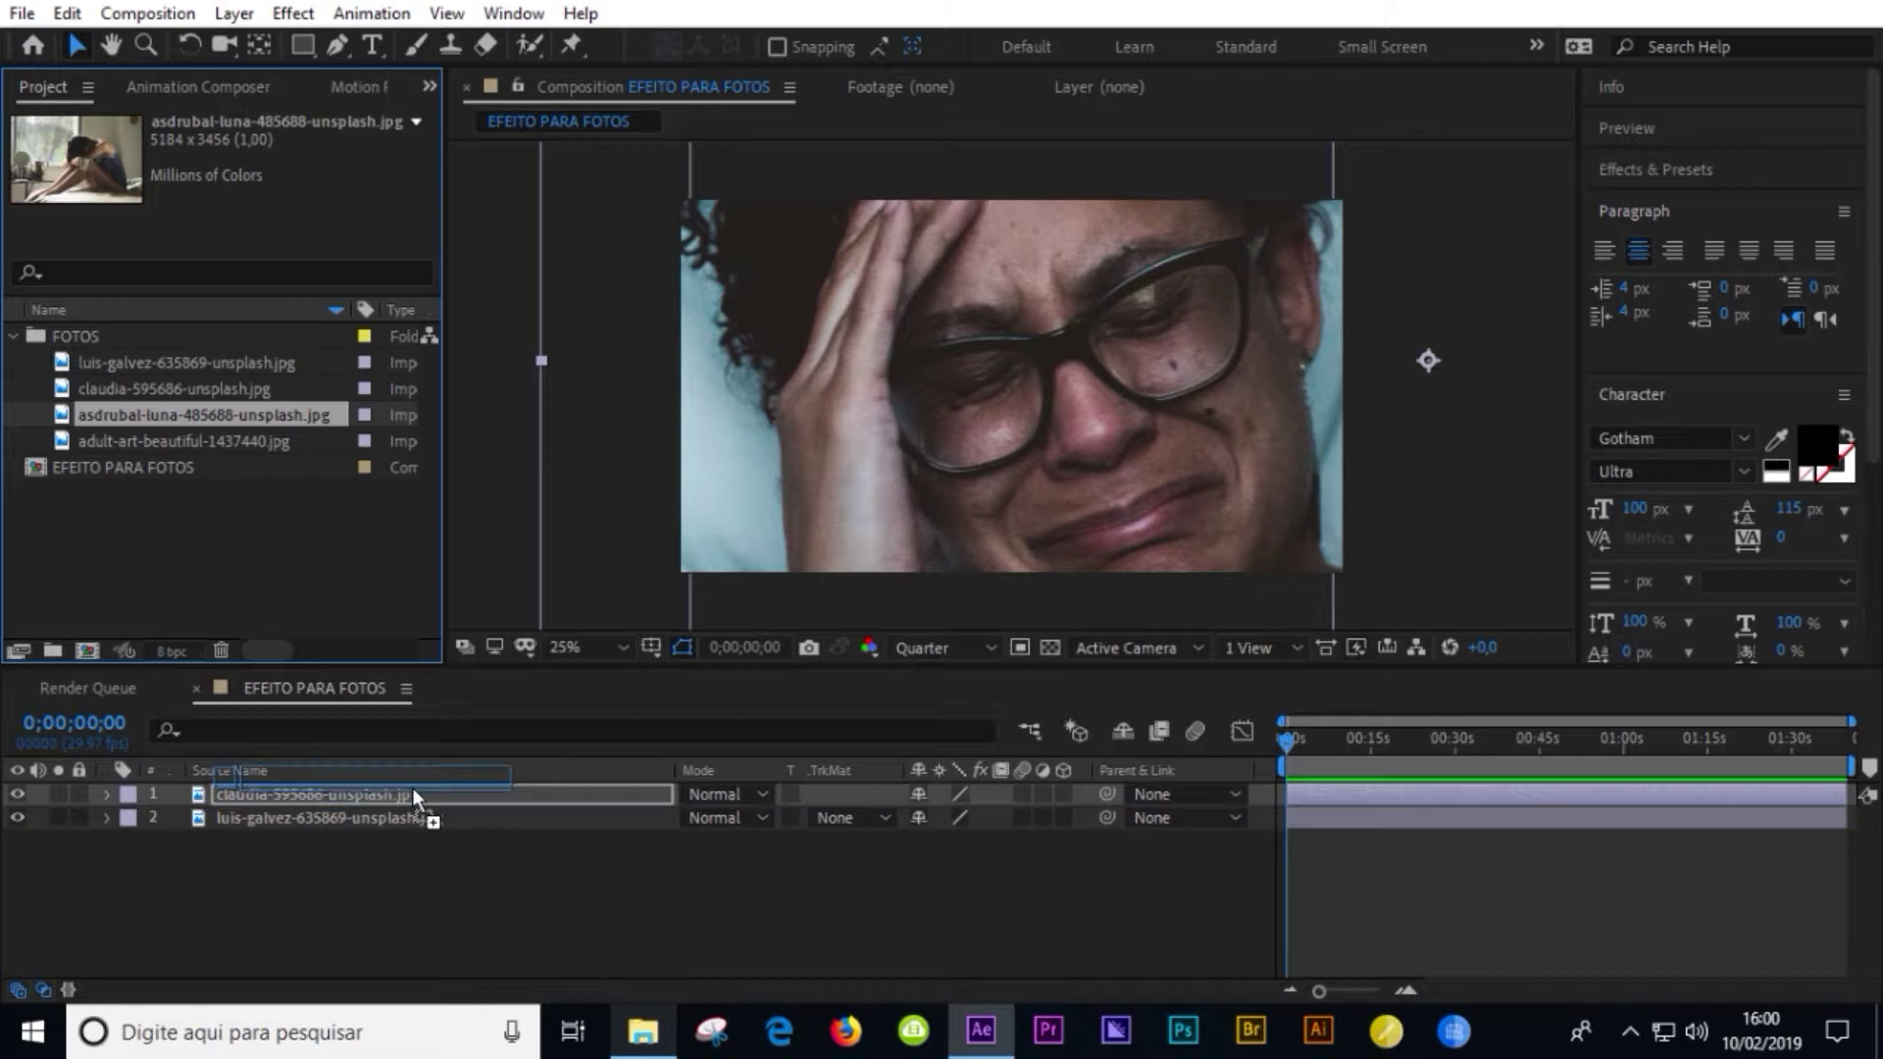
{"action": "left_click_drag", "start_coordinate": [412, 793], "coordinate": [412, 795]}
{"action": "left_click_drag", "start_coordinate": [953, 453], "coordinate": [1116, 461]}
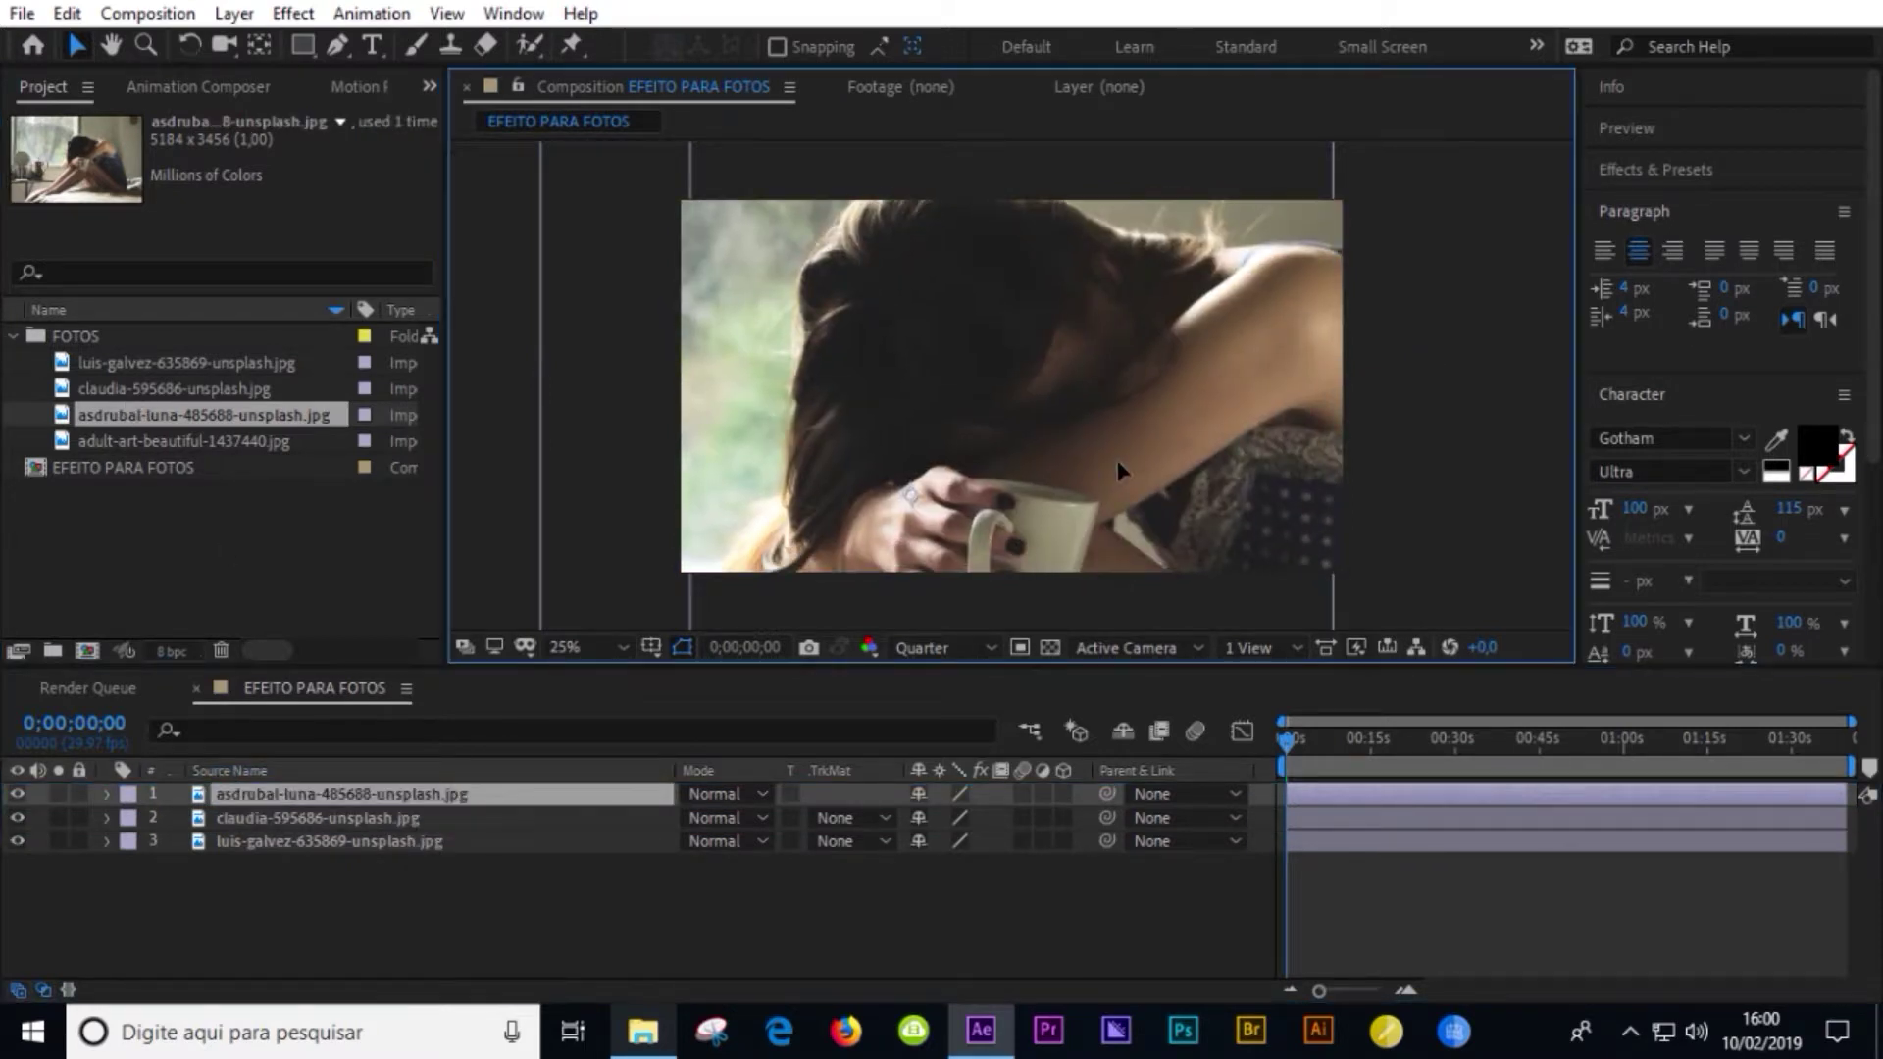
{"action": "left_click_drag", "start_coordinate": [257, 443], "coordinate": [363, 787]}
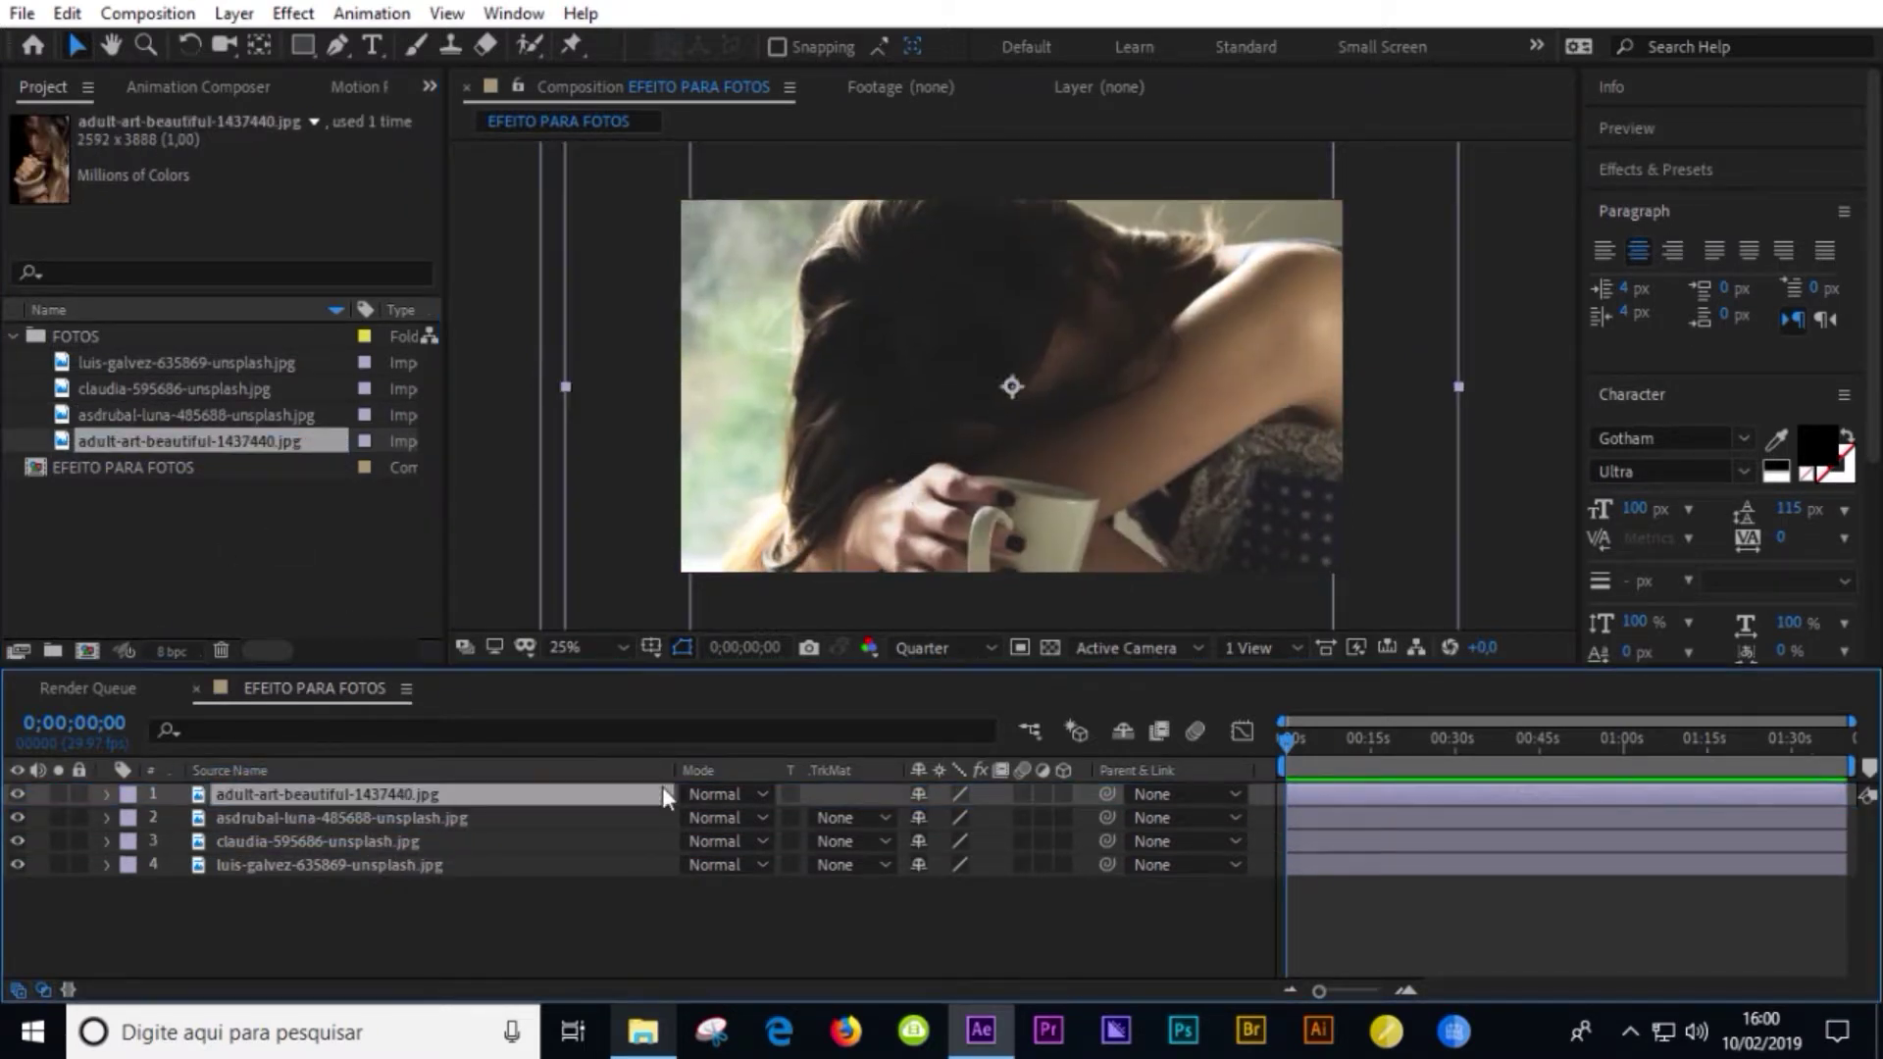
- Delay the top layer to about 00:50s and layers 2 and 3 to about 00:35s
{"action": "left_click", "coordinate": [1280, 604]}
{"action": "left_click_drag", "start_coordinate": [1333, 794], "coordinate": [1604, 785]}
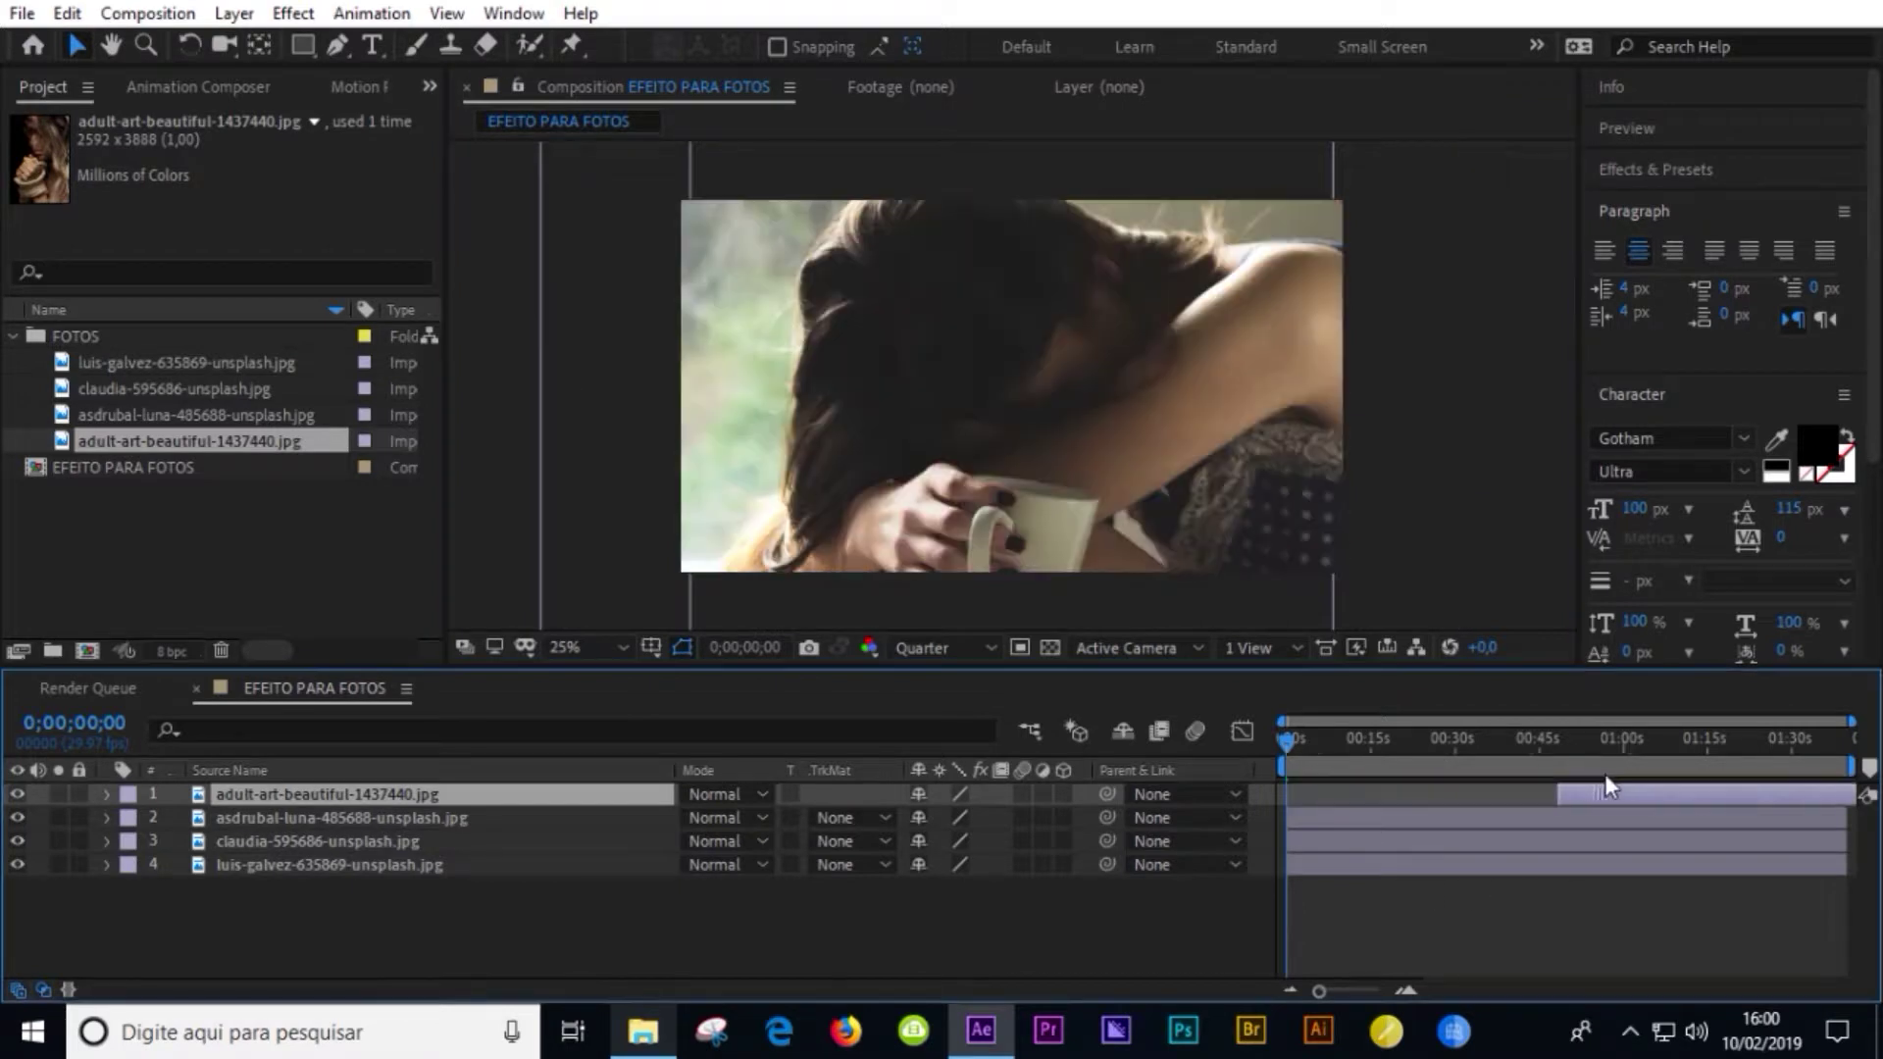
{"action": "mouse_move", "coordinate": [1351, 822]}
{"action": "left_mouse_down"}
{"action": "mouse_move", "coordinate": [1559, 820]}
{"action": "mouse_move", "coordinate": [1554, 843]}
{"action": "left_mouse_up"}
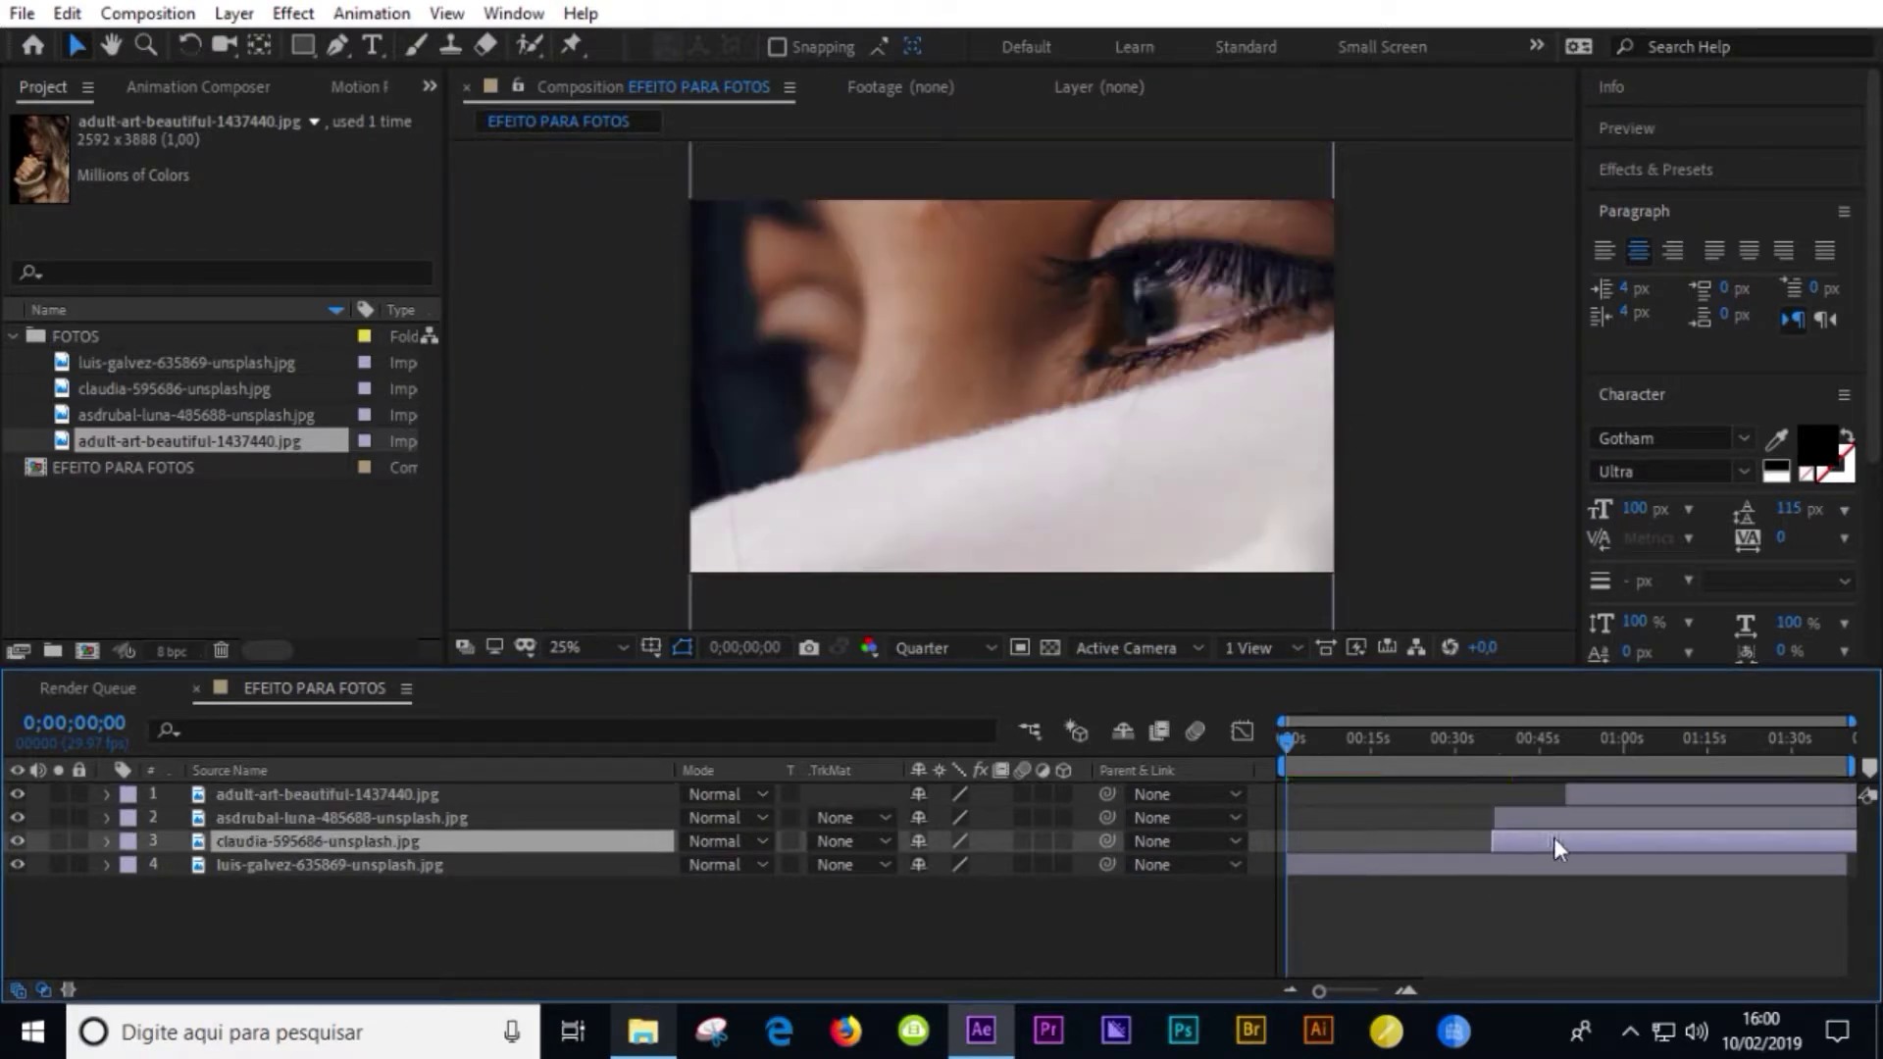
- Keyframe the eye close-up's Scale from 100% to 124% at about 4;19
{"action": "left_click", "coordinate": [1335, 867]}
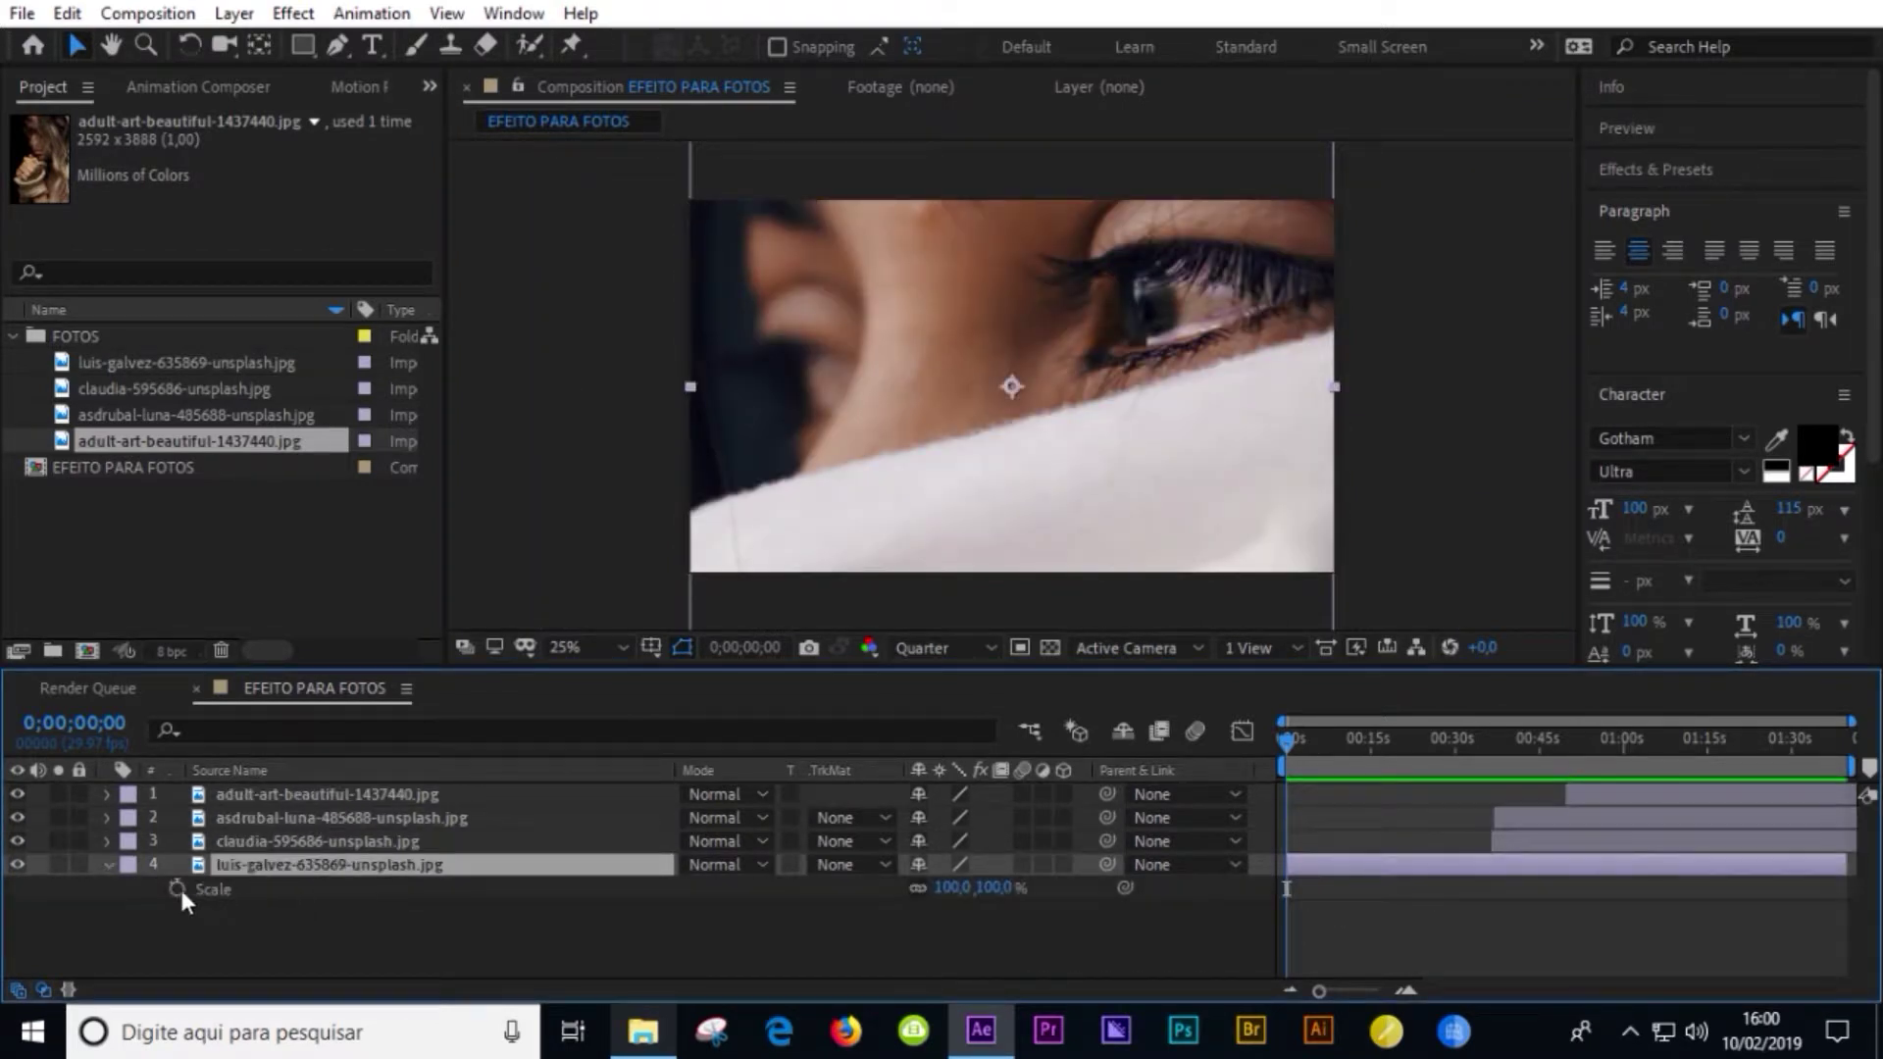
{"action": "left_click", "coordinate": [173, 888]}
{"action": "left_click_drag", "start_coordinate": [1293, 753], "coordinate": [1323, 775]}
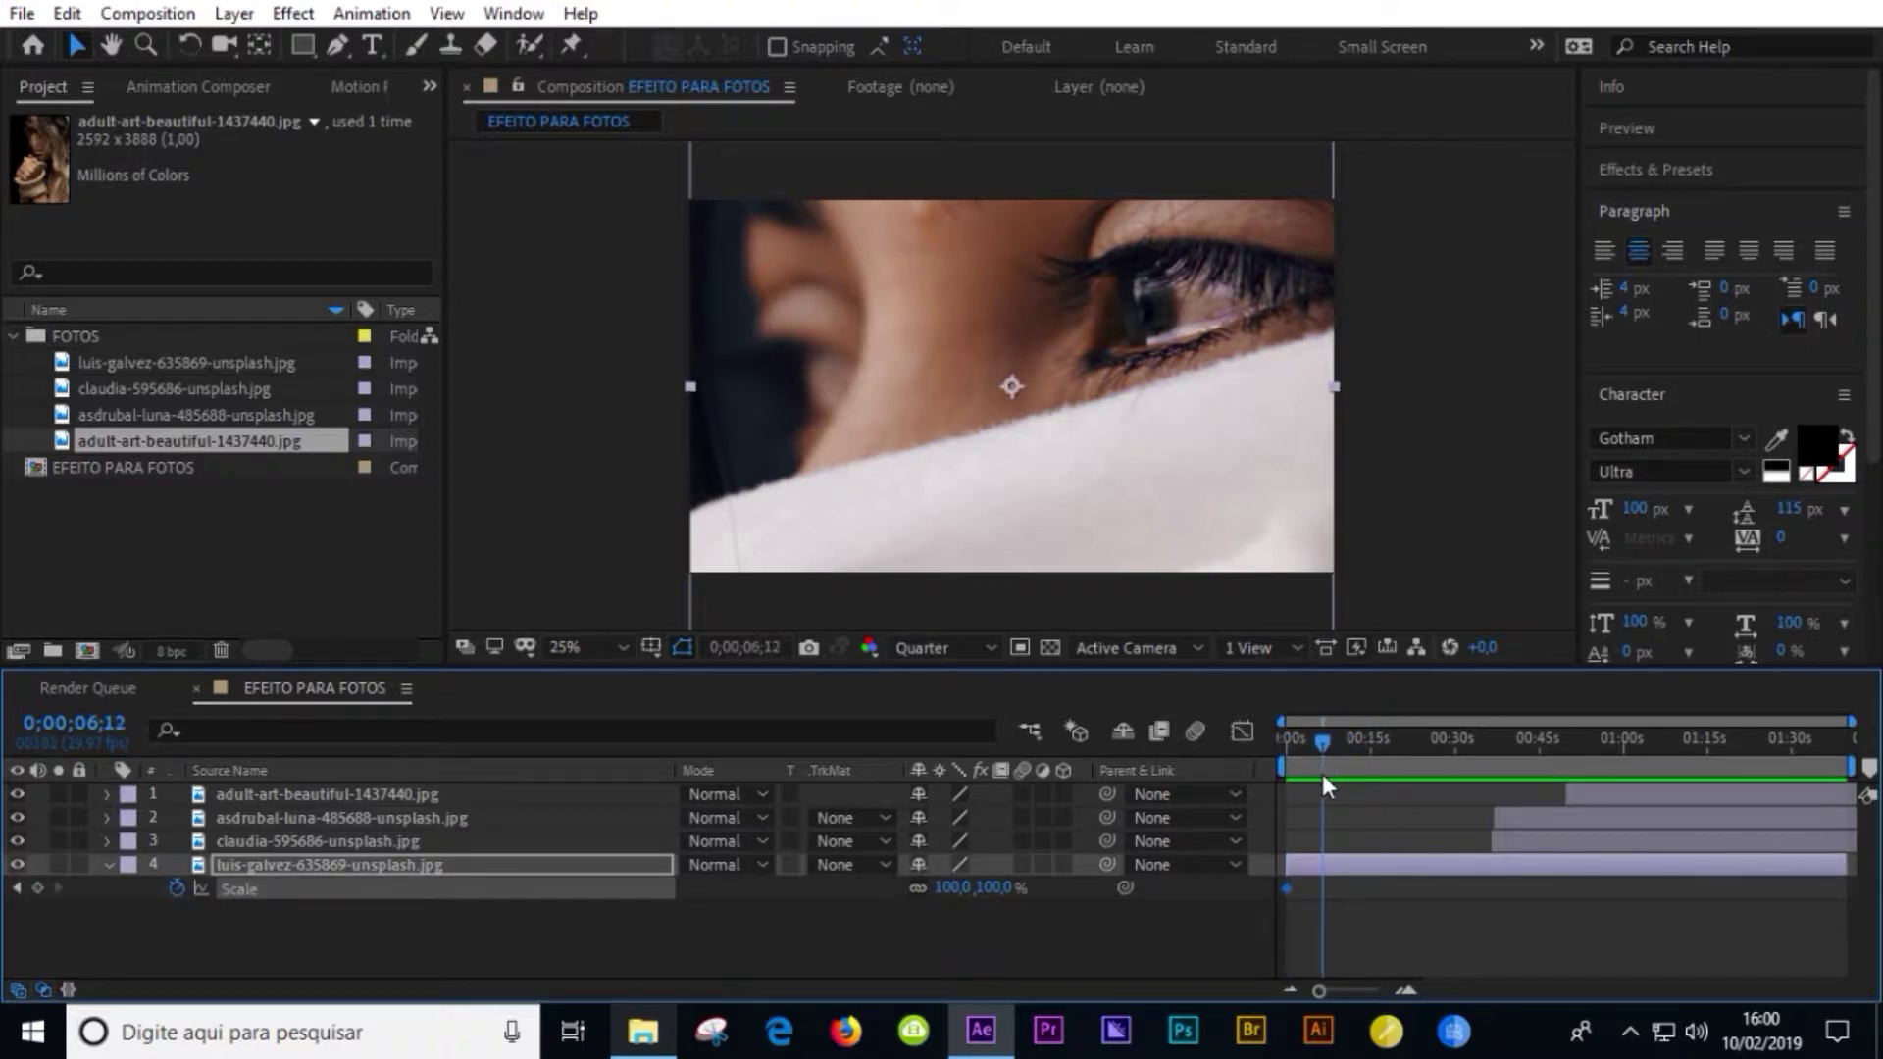
{"action": "key", "text": "equal"}
{"action": "left_click_drag", "start_coordinate": [1353, 753], "coordinate": [1542, 772]}
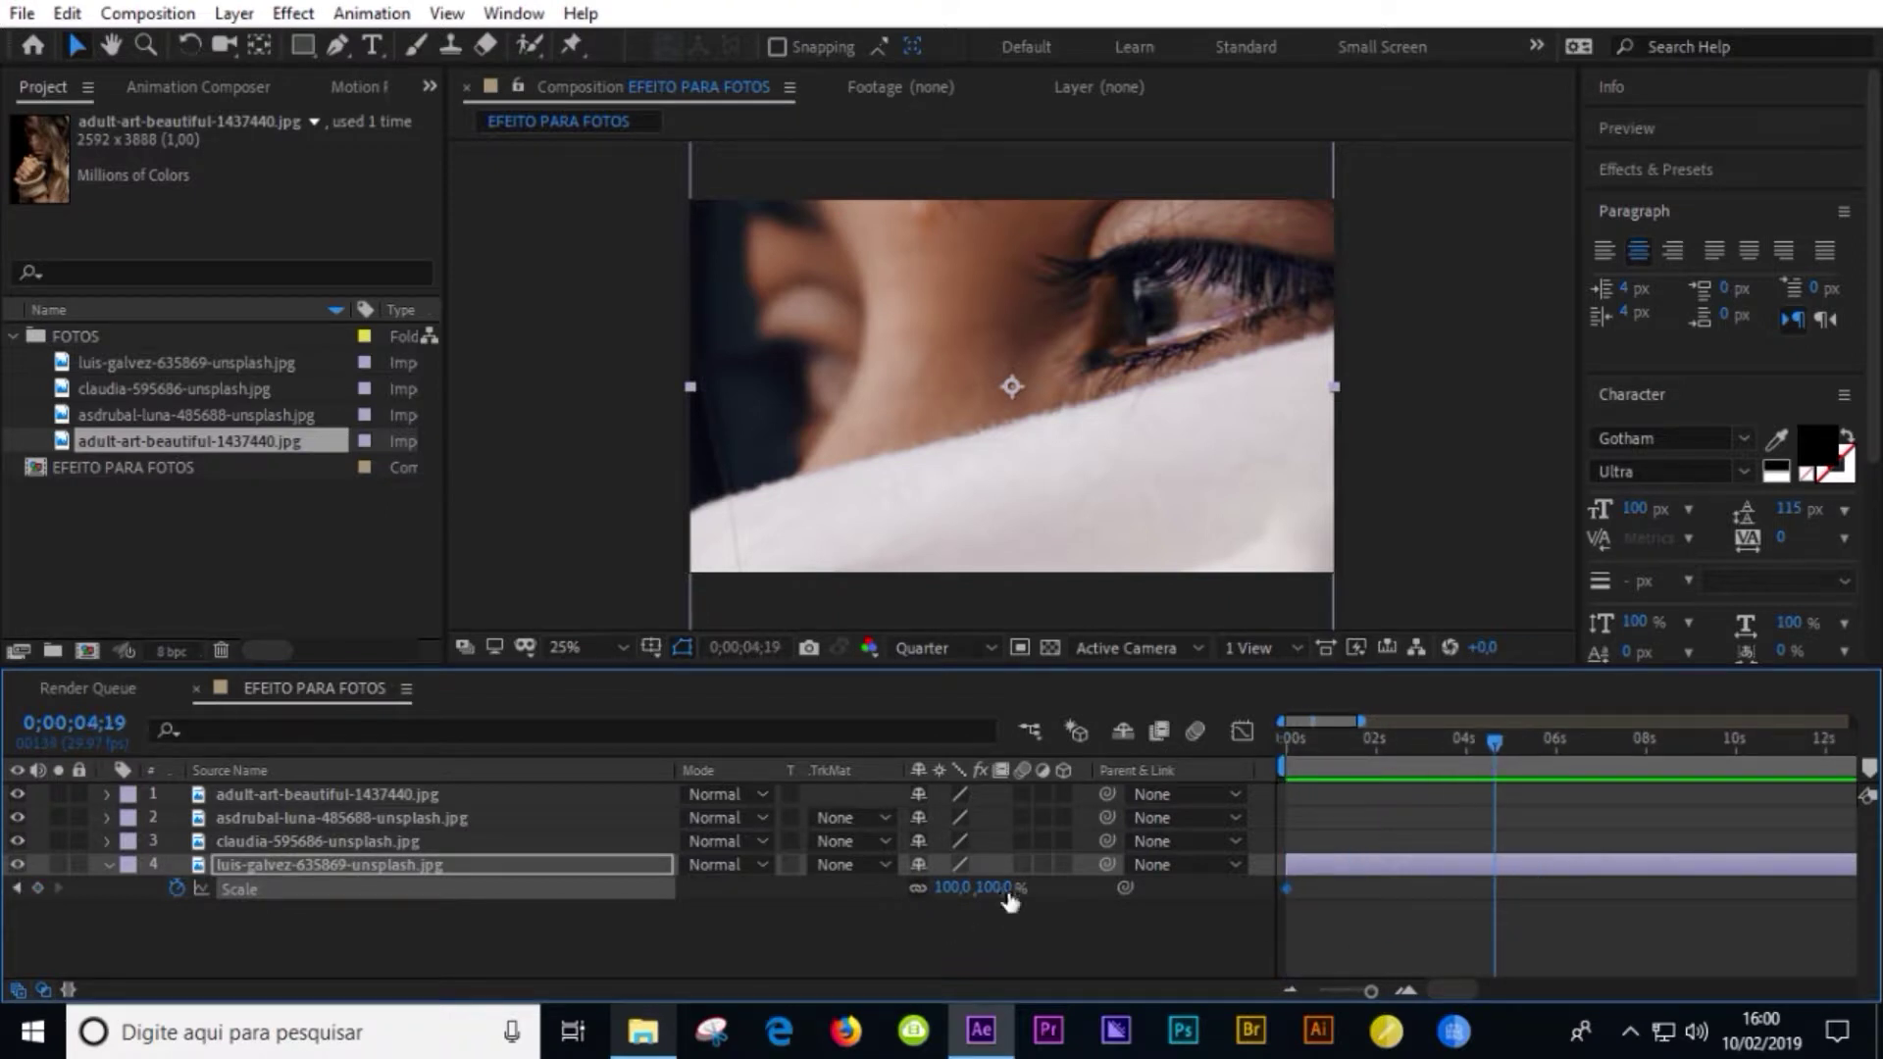
{"action": "left_click_drag", "start_coordinate": [1010, 900], "coordinate": [1034, 900]}
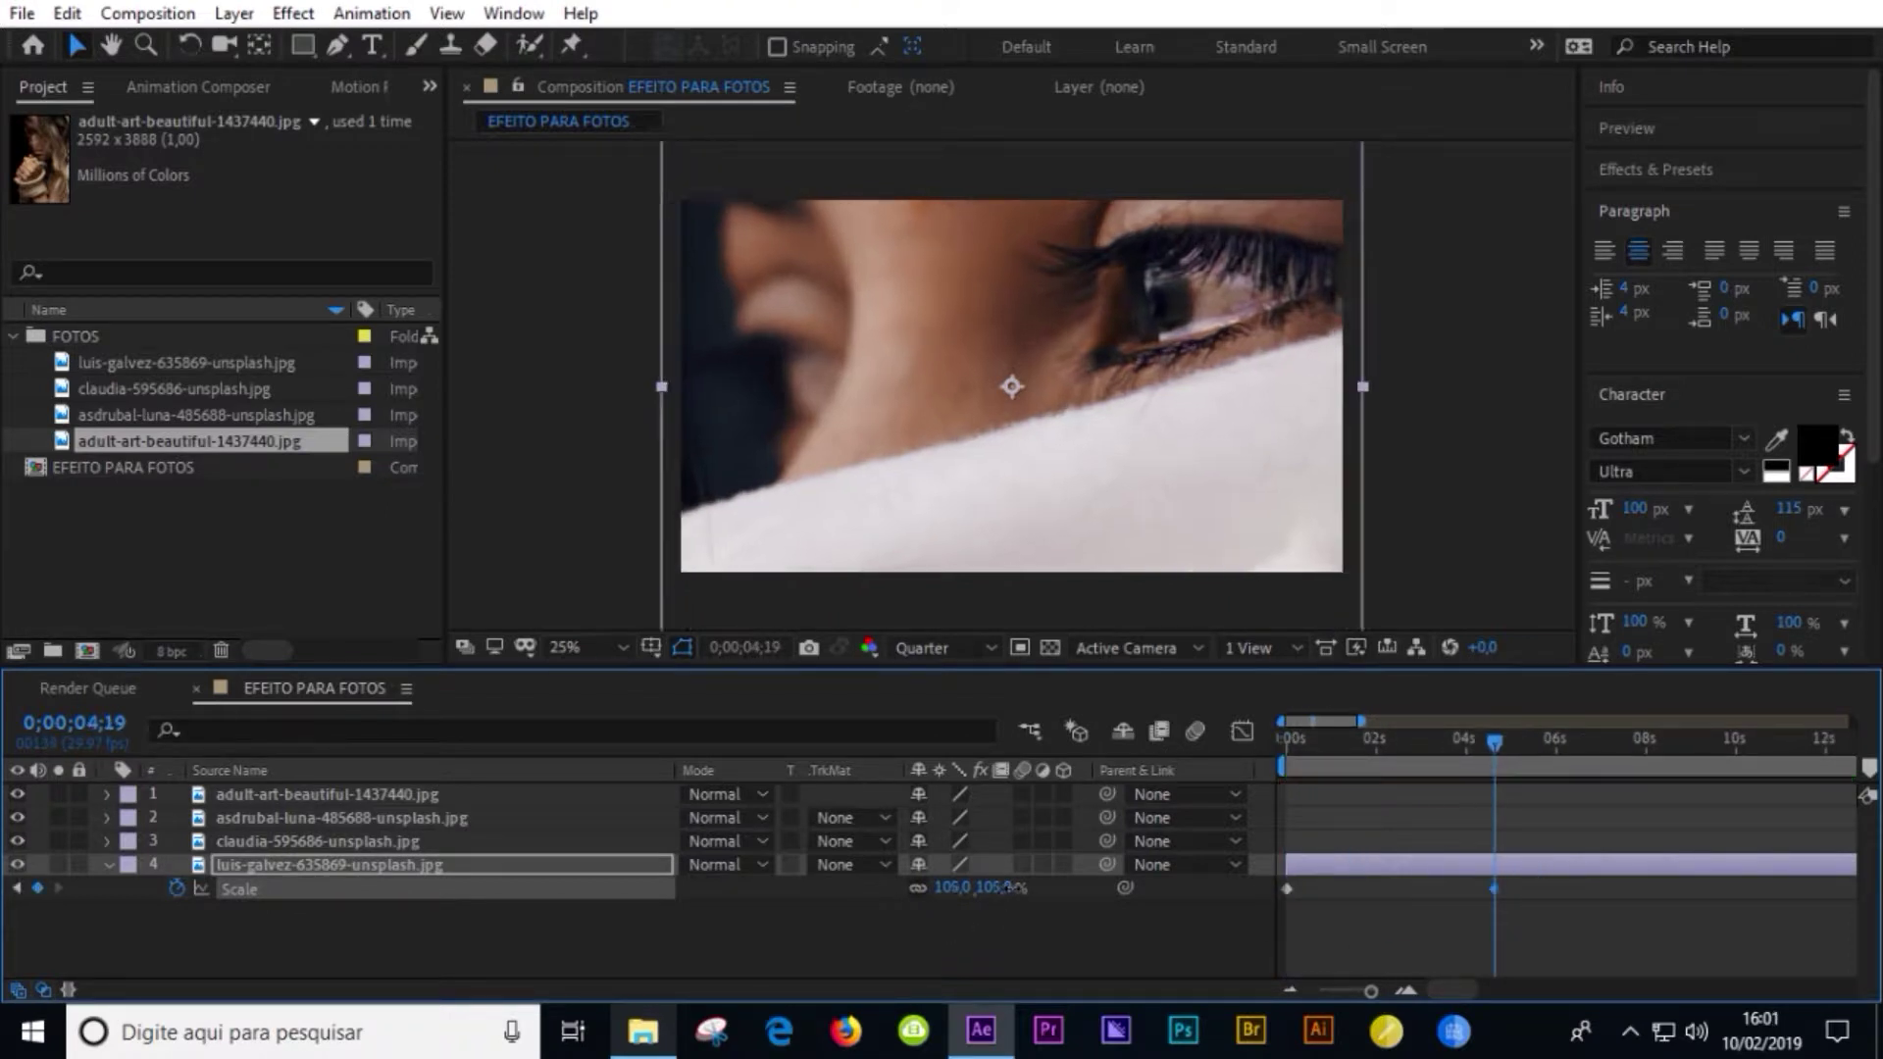
- Trim the eye close-up's out point and start the crying-woman layer right after it, at the bottom
{"action": "left_click", "coordinate": [1551, 893]}
{"action": "left_click", "coordinate": [1522, 861]}
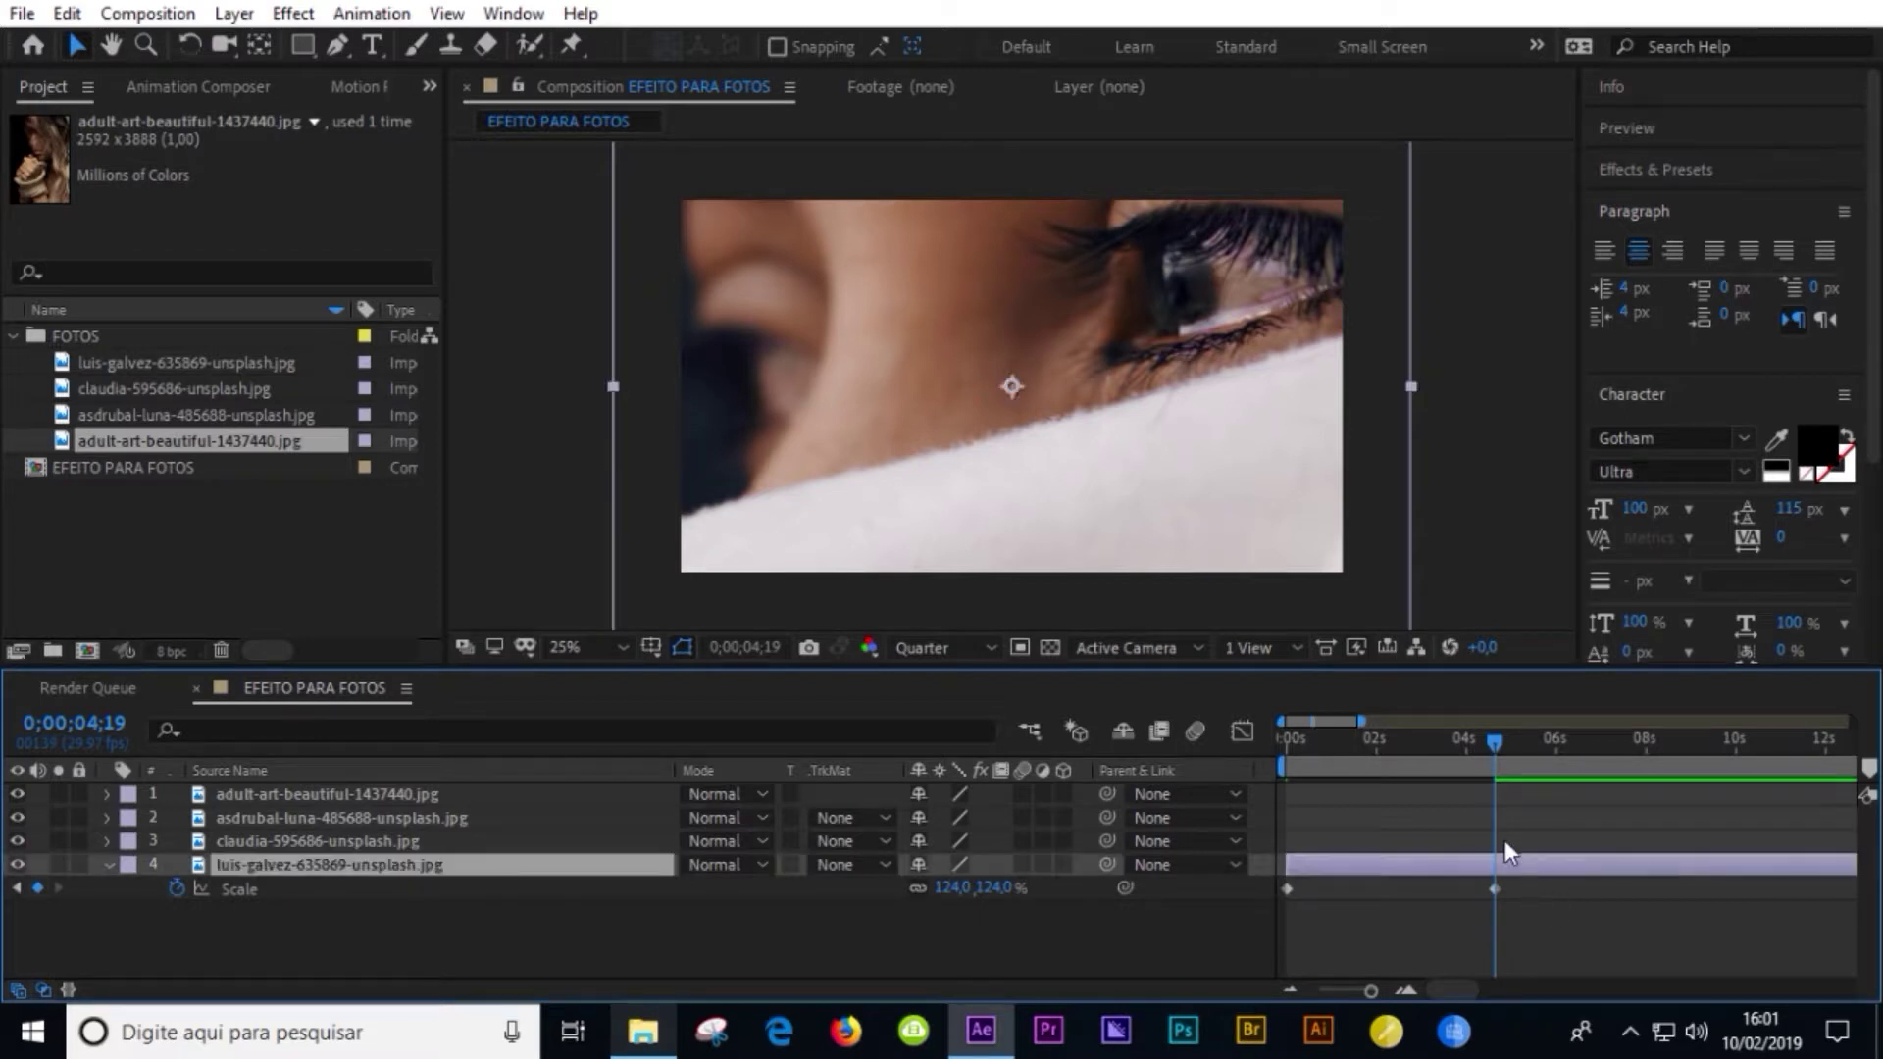
{"action": "key", "text": "alt+bracketright"}
{"action": "key", "text": "minus"}
{"action": "key", "text": "minus"}
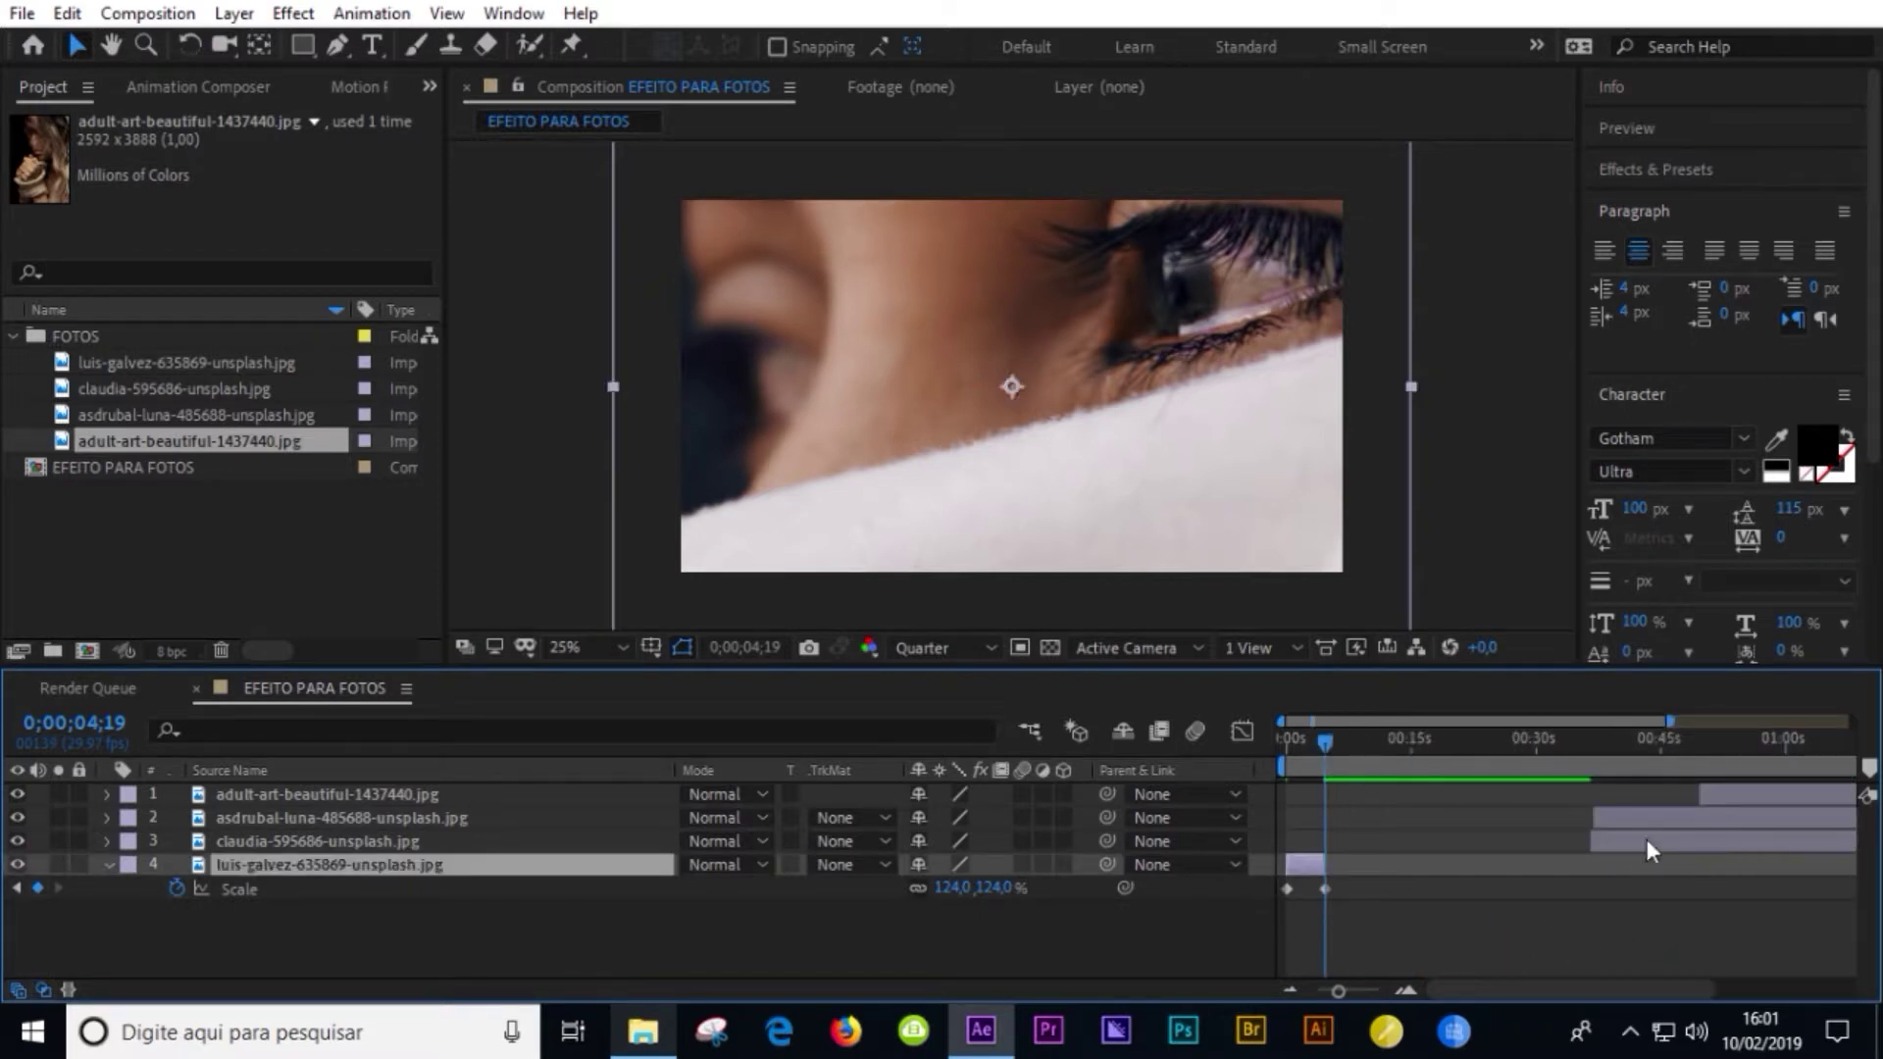
{"action": "left_click_drag", "start_coordinate": [1647, 850], "coordinate": [1368, 859]}
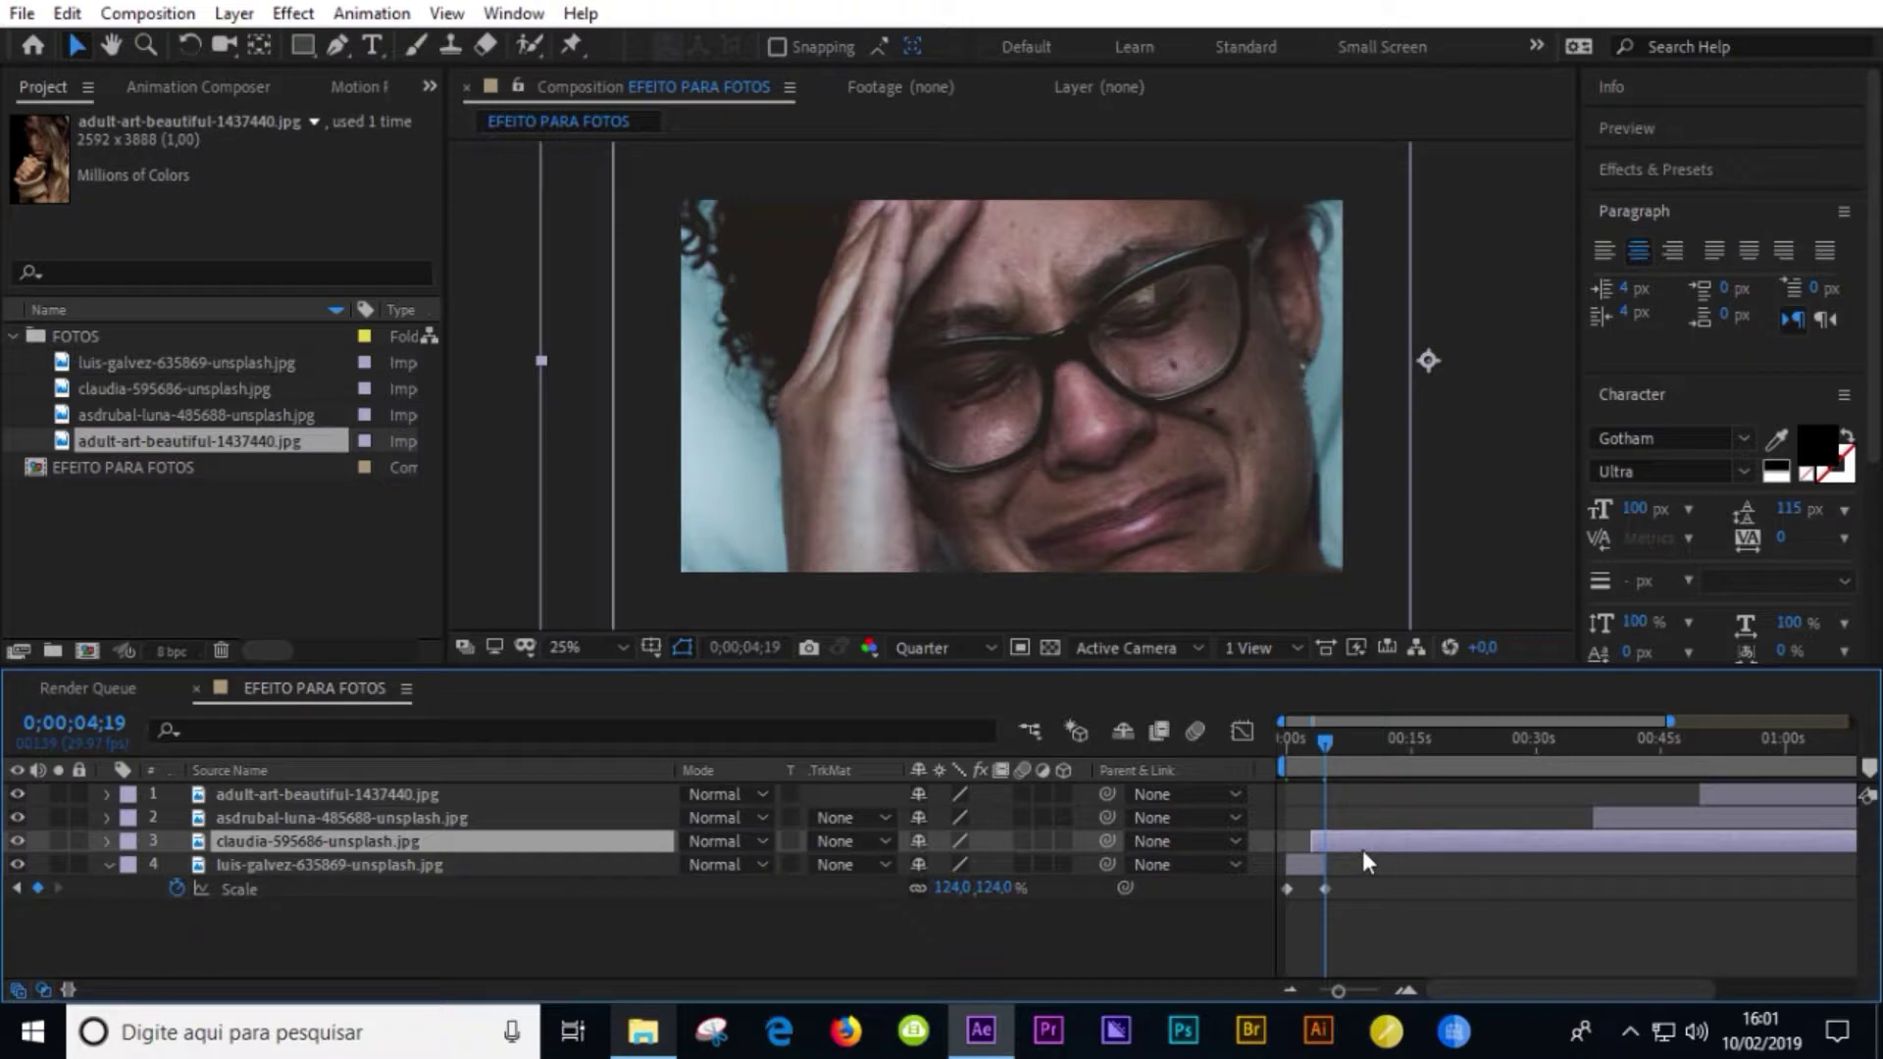
{"action": "key", "text": "ctrl+bracketright"}
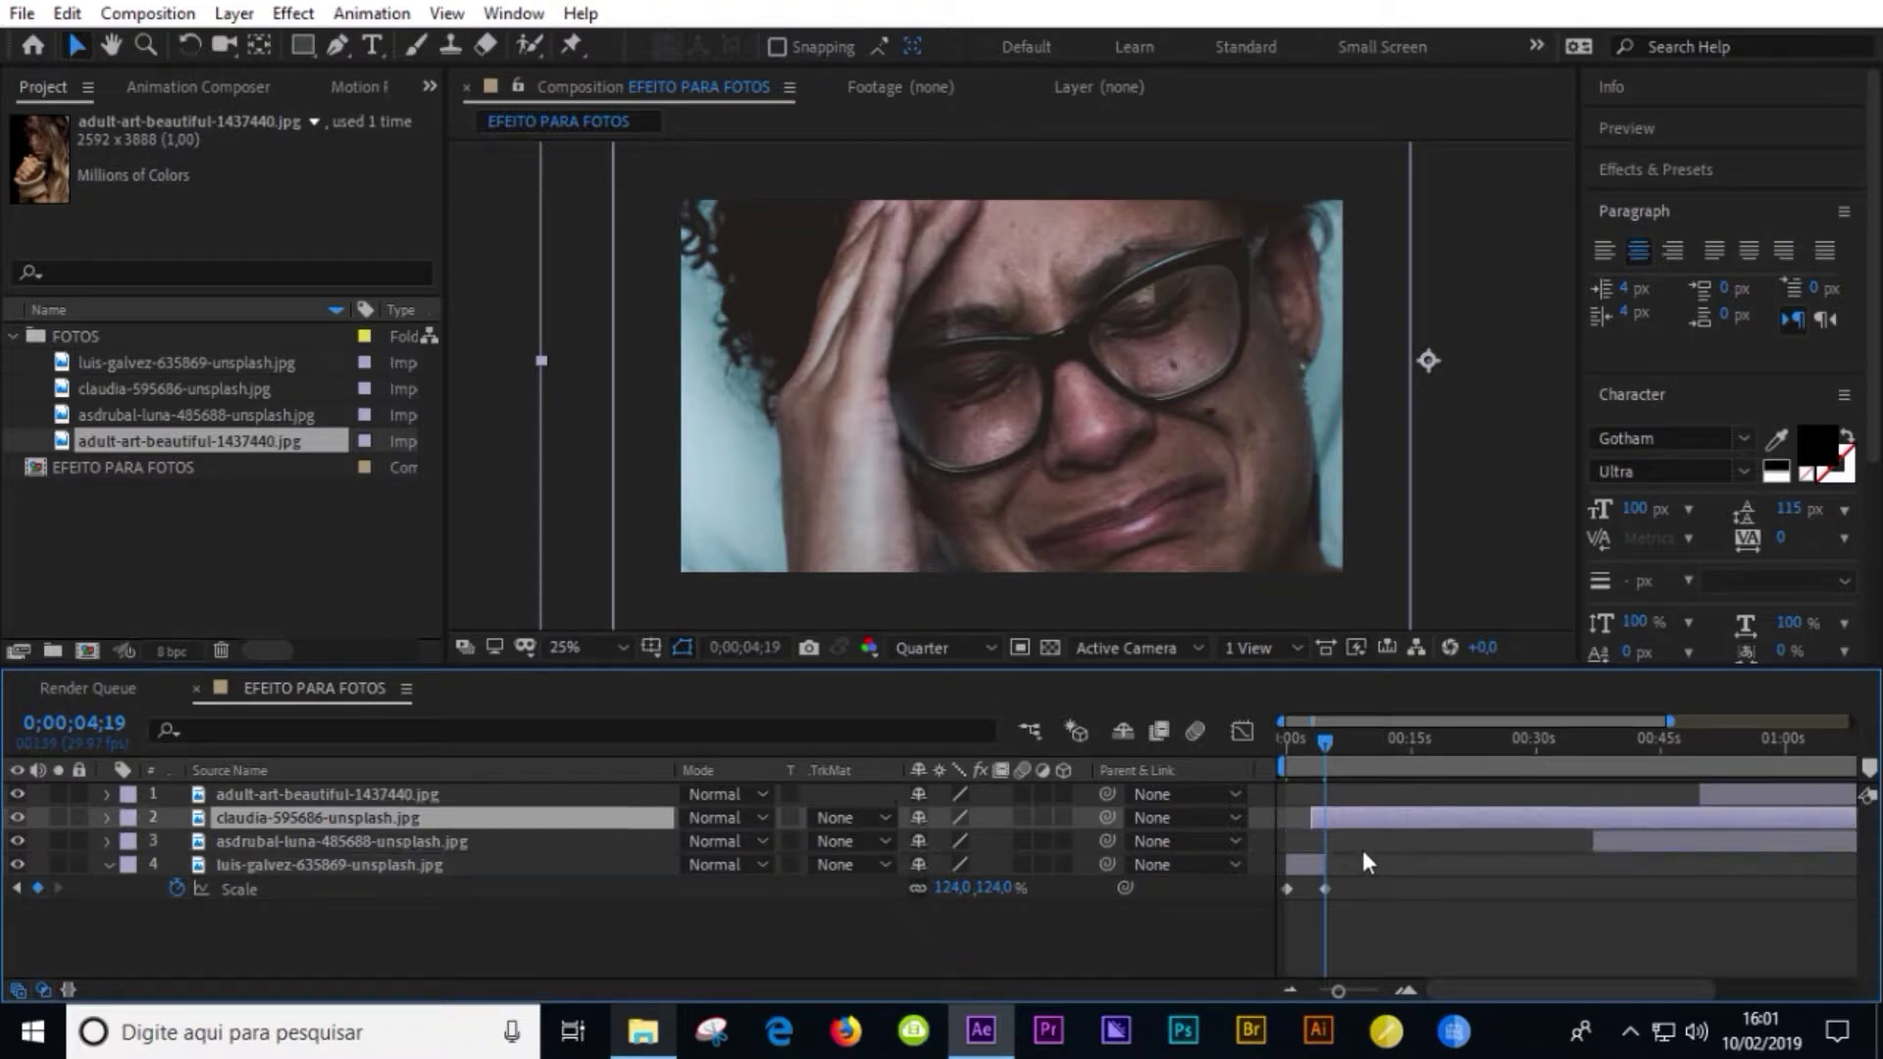
{"action": "key", "text": "ctrl+bracketleft"}
{"action": "key", "text": "ctrl+bracketleft"}
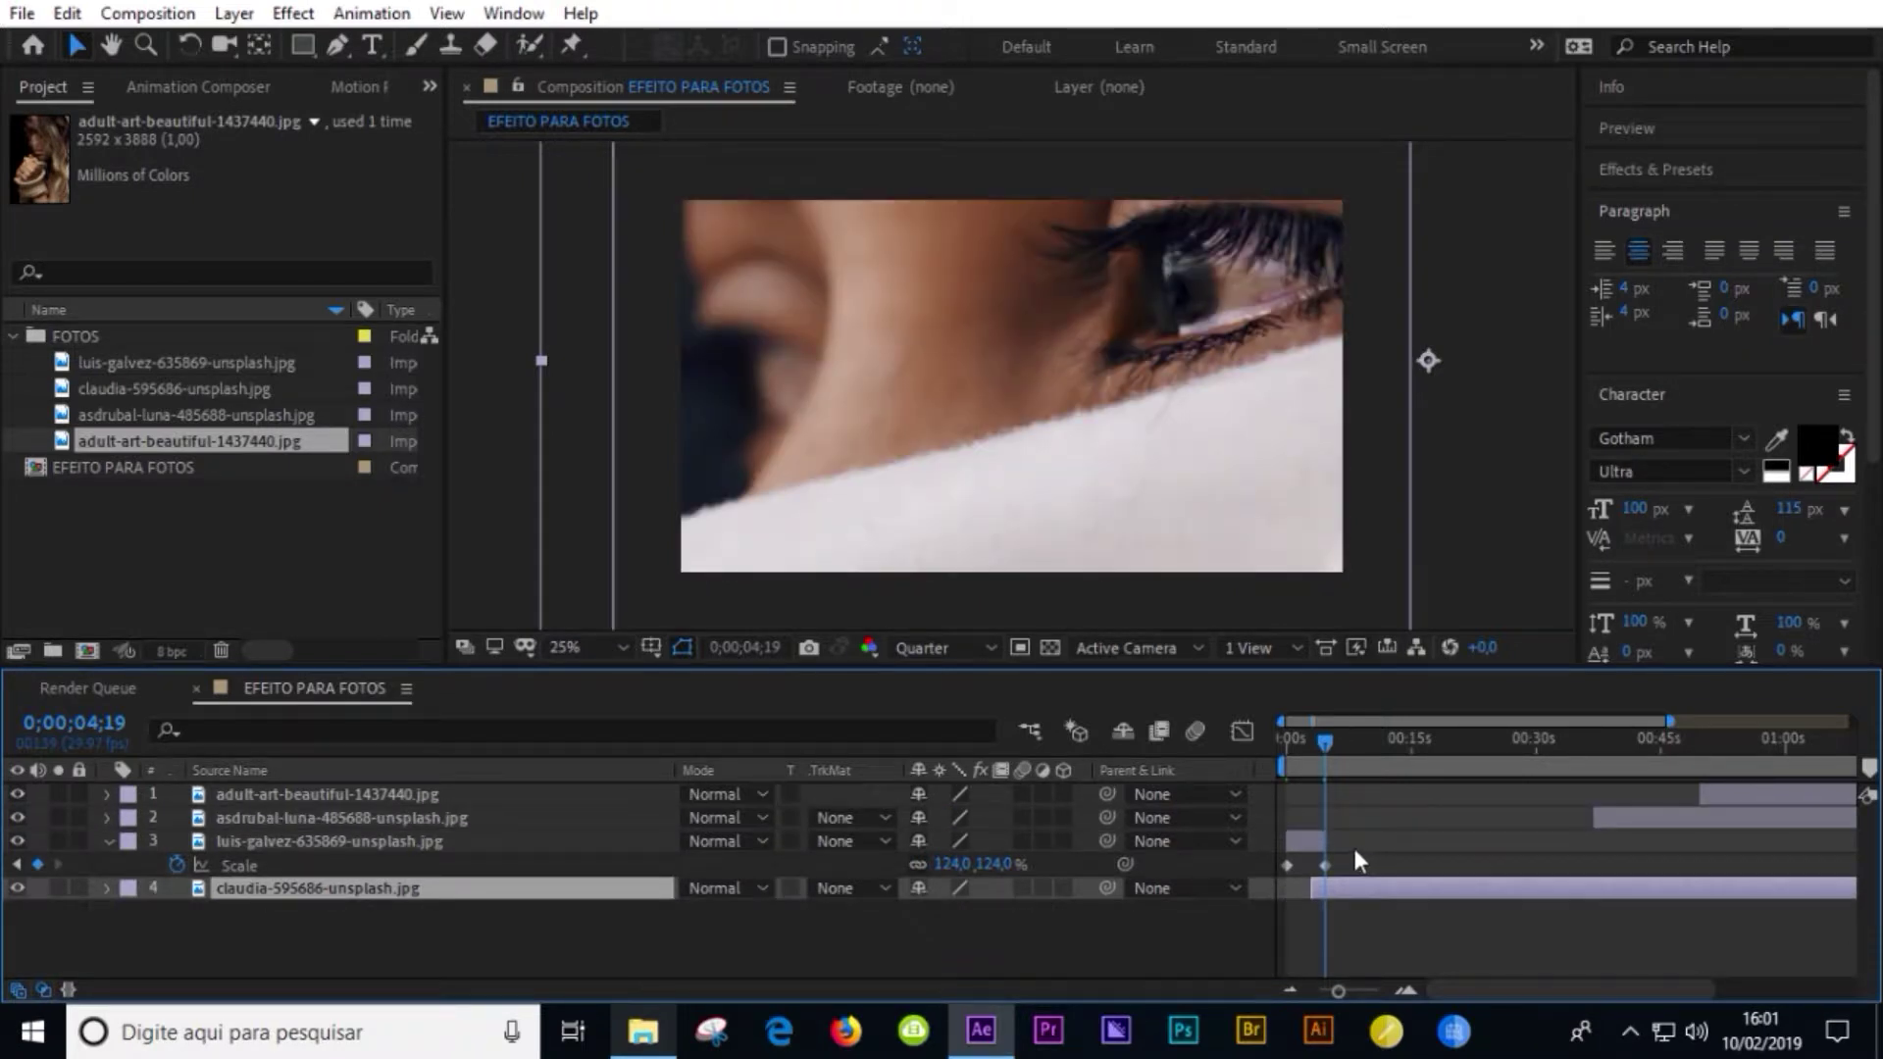
- Return to the composition start, reselect the eye close-up, and show Effects & Presets
{"action": "mouse_move", "coordinate": [1326, 739]}
{"action": "left_mouse_down"}
{"action": "mouse_move", "coordinate": [1263, 743]}
{"action": "mouse_move", "coordinate": [1345, 762]}
{"action": "left_mouse_up"}
{"action": "key", "text": "equal"}
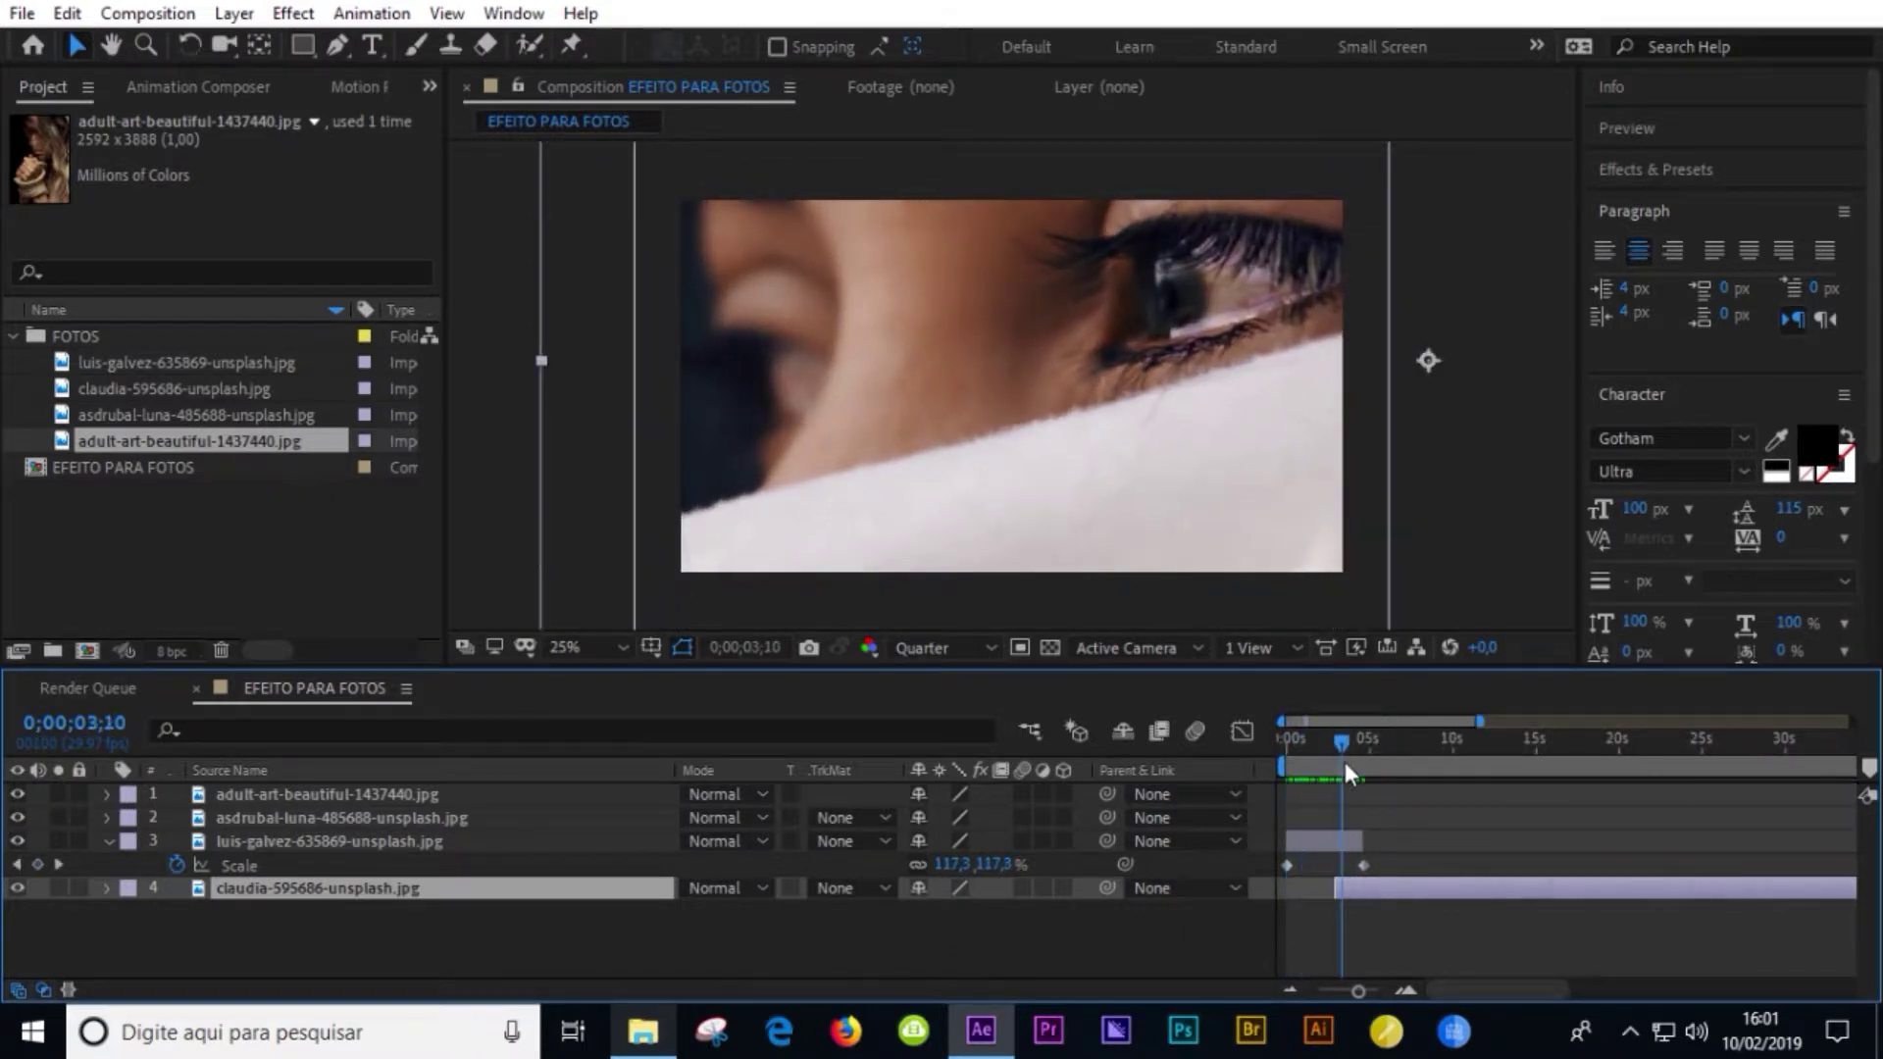
{"action": "left_click", "coordinate": [1437, 838]}
{"action": "left_click", "coordinate": [1319, 844]}
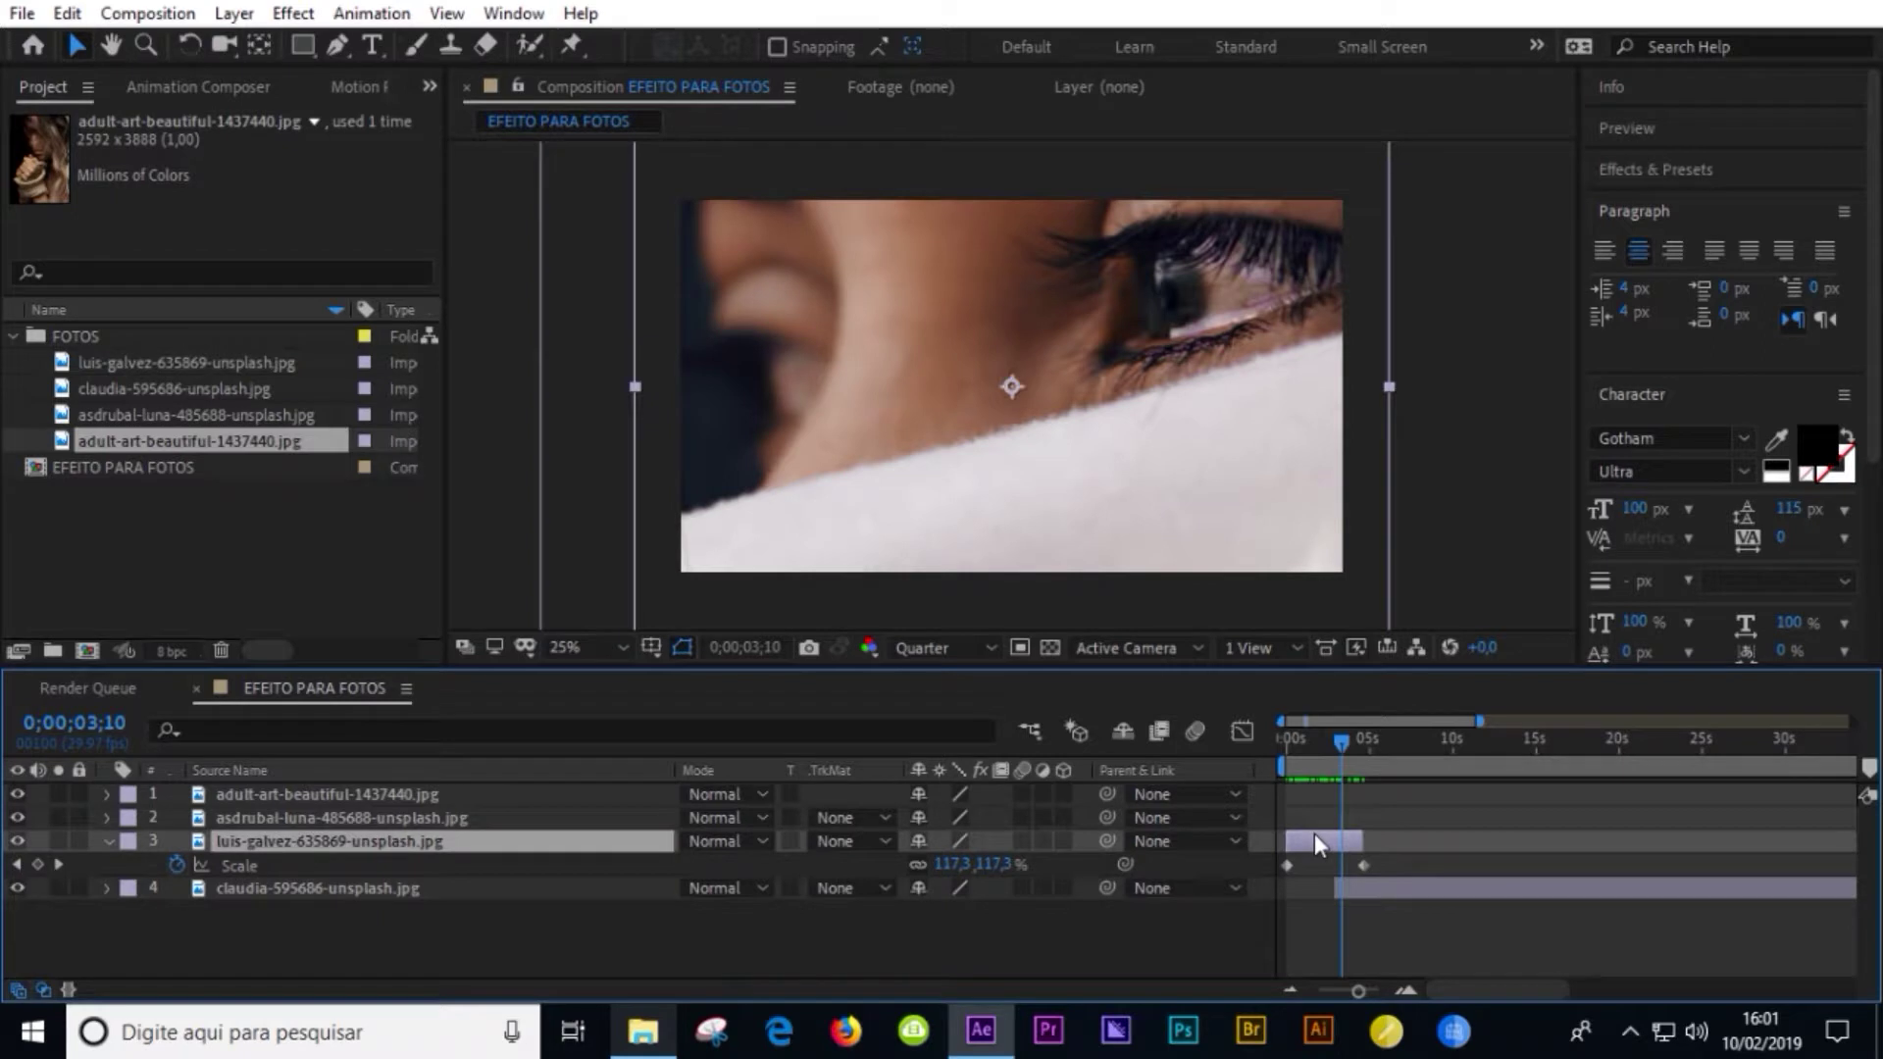
{"action": "left_click", "coordinate": [1703, 169]}
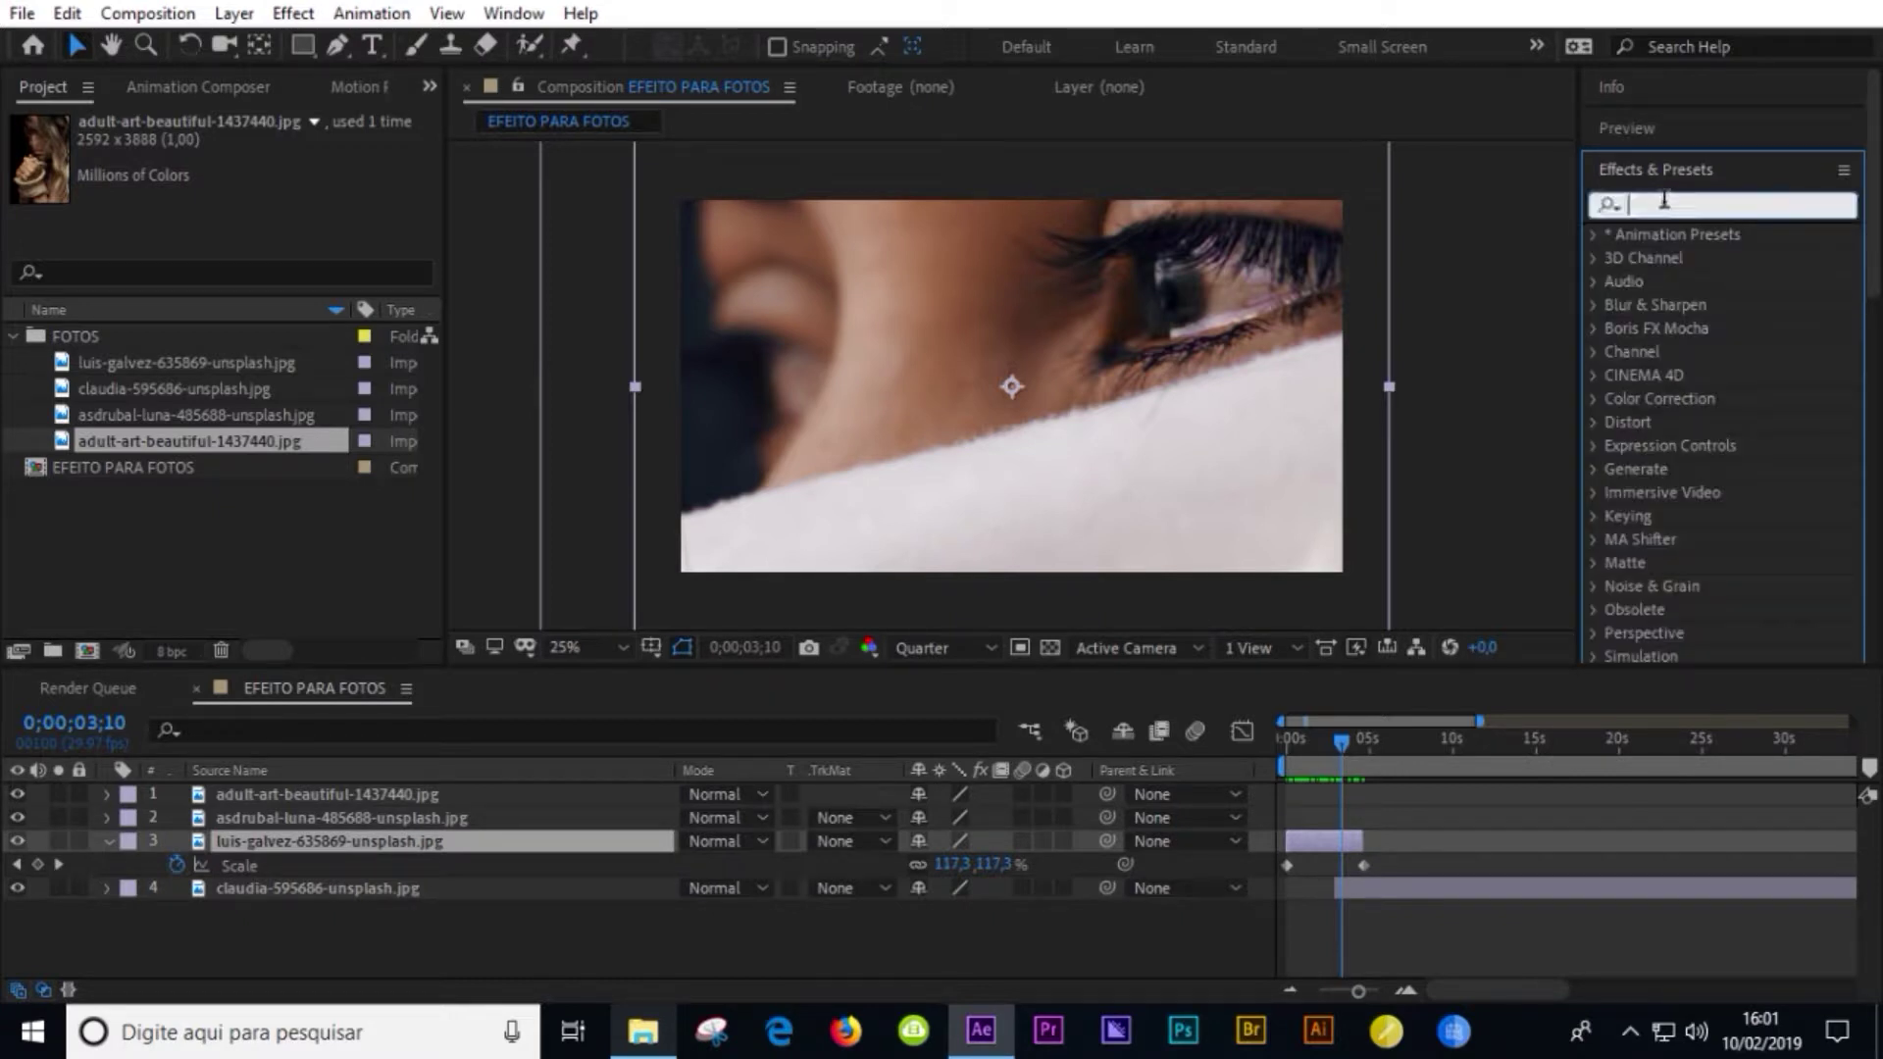
{"action": "left_click", "coordinate": [1656, 203]}
{"action": "type", "text": "BURN"}
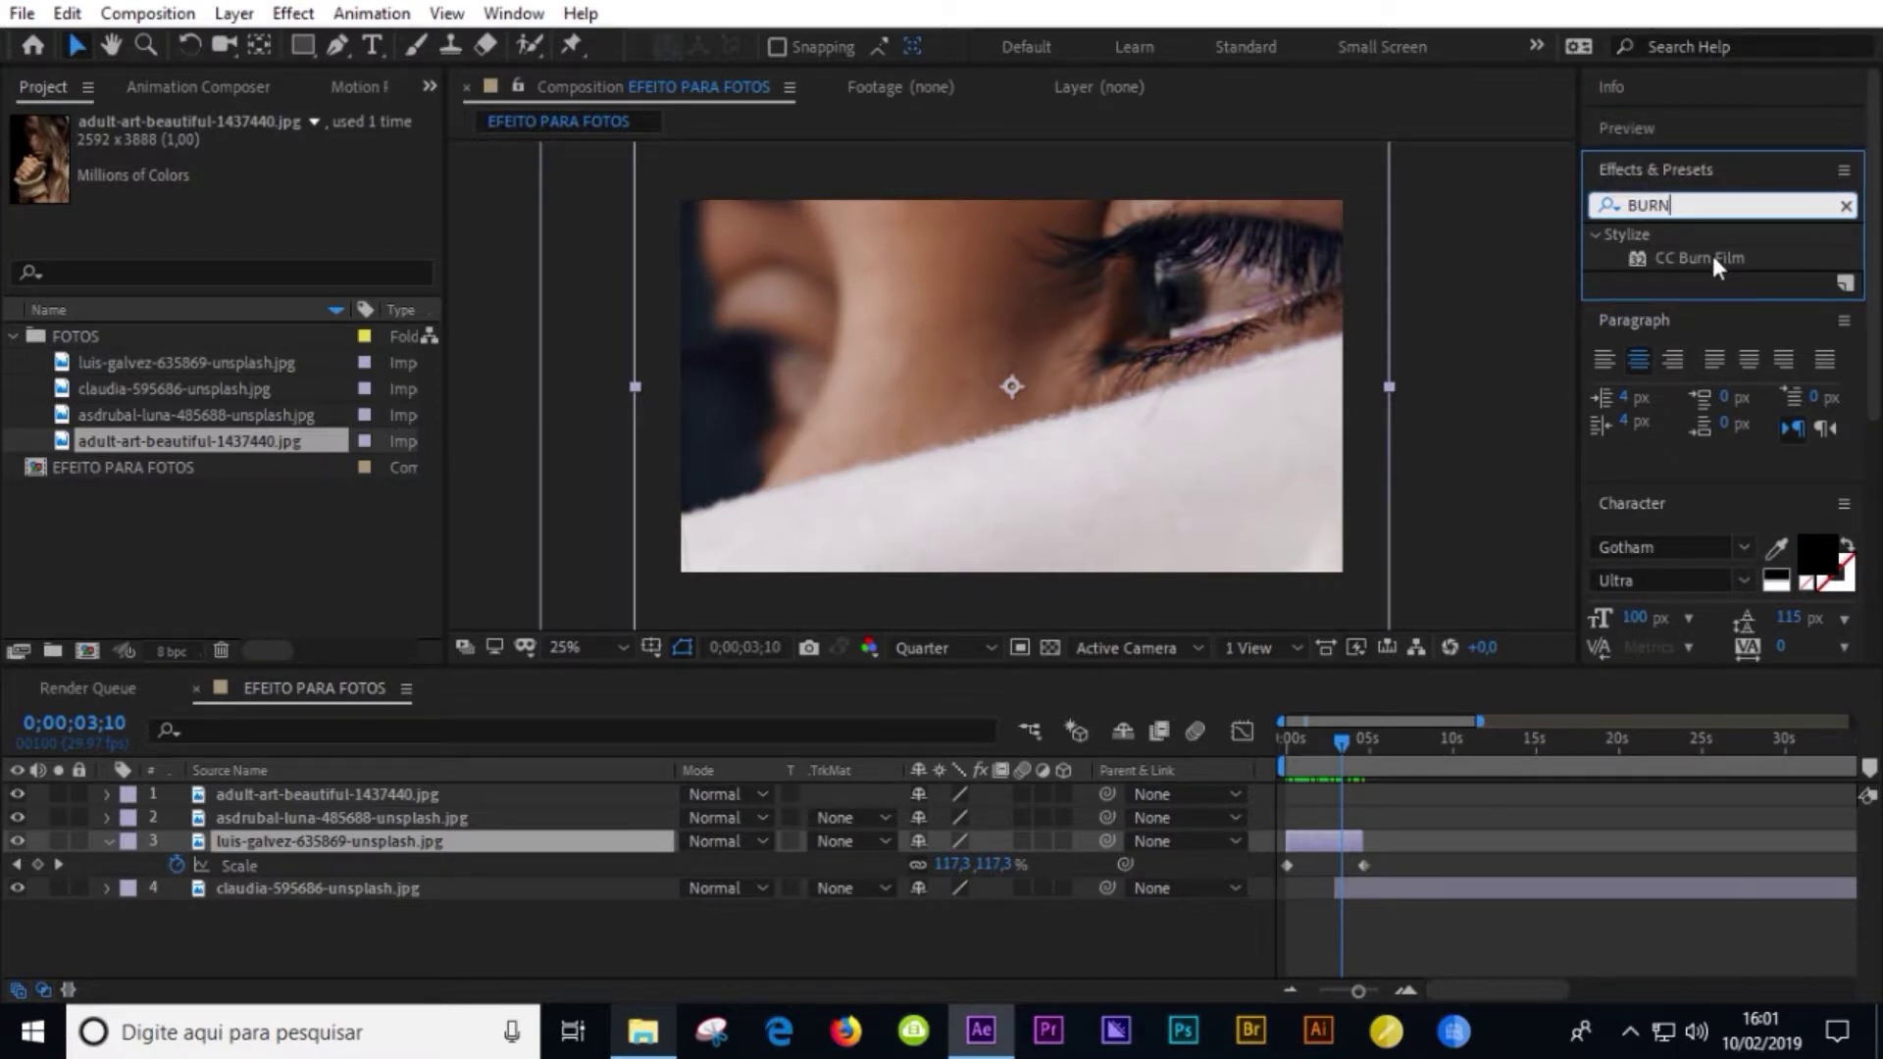
{"action": "left_click_drag", "start_coordinate": [1716, 260], "coordinate": [1353, 845]}
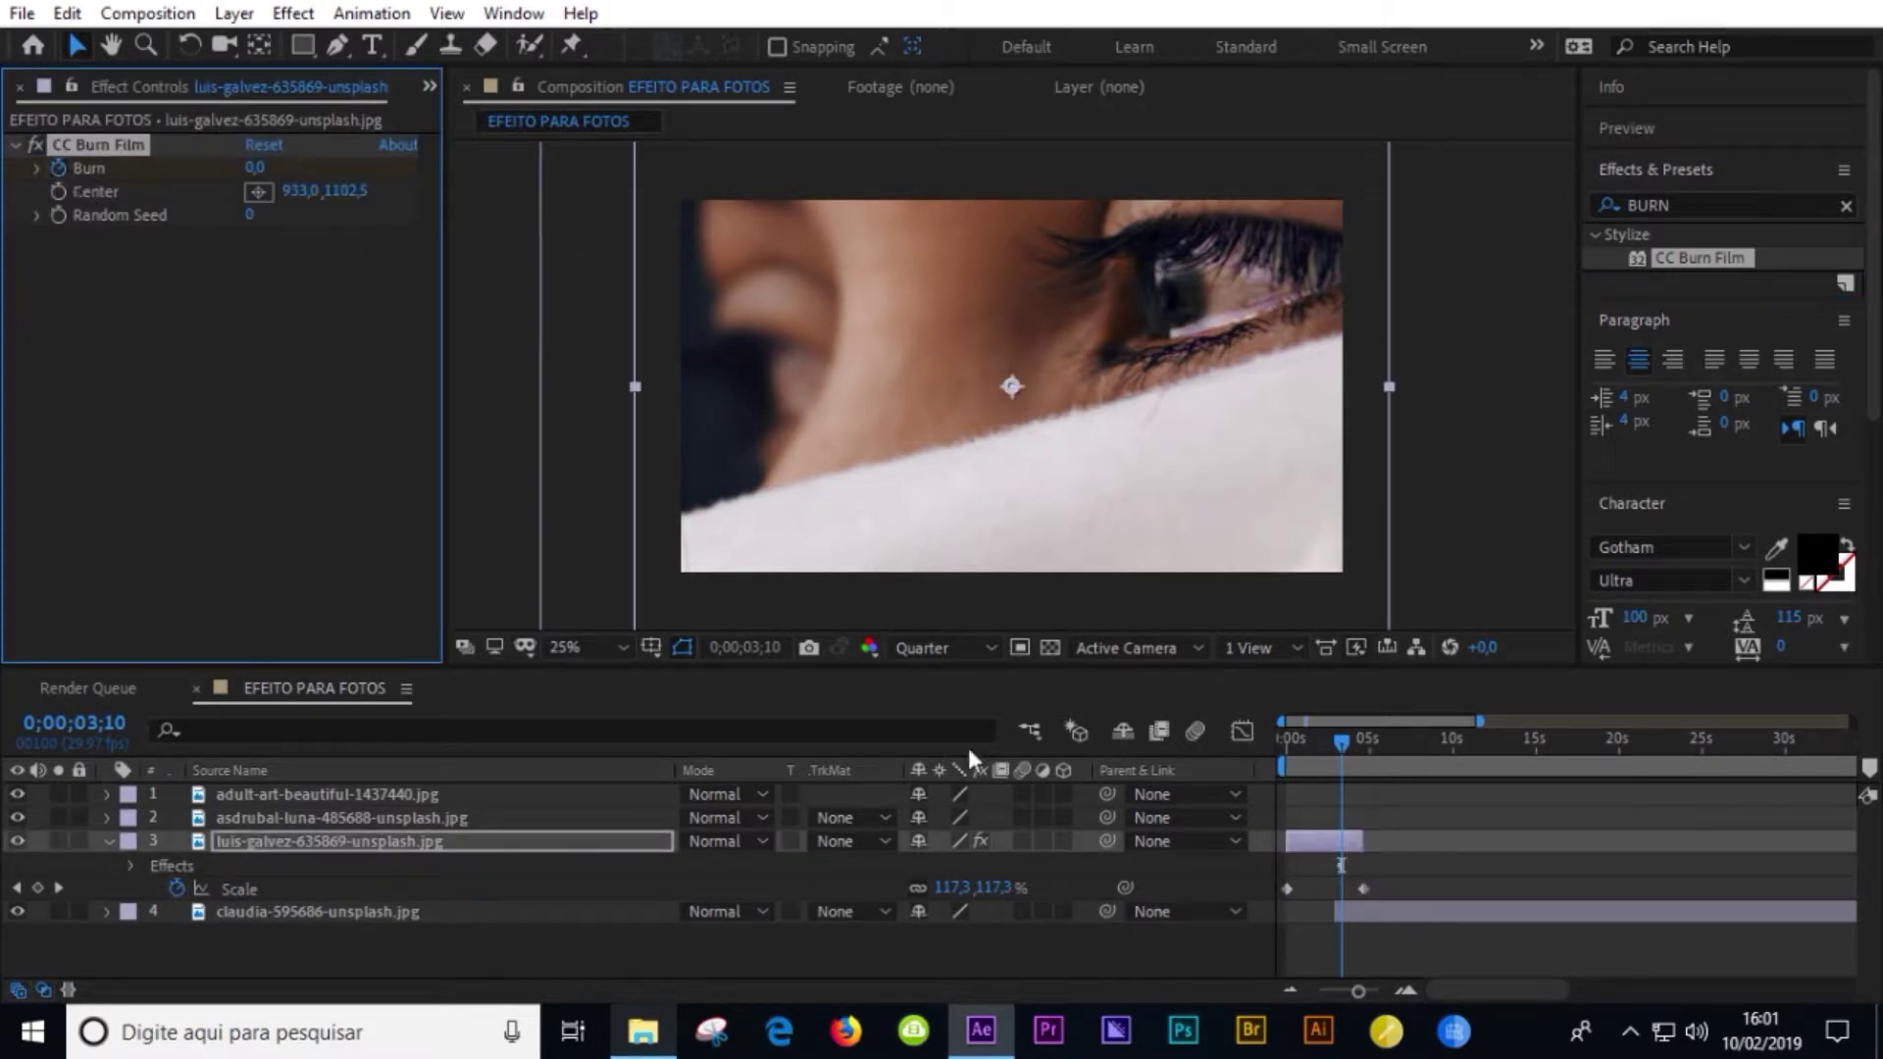
- Keyframe CC Burn Film's Burn from 0 at 3;10 to 100 at about 4;13
{"action": "key", "text": "u"}
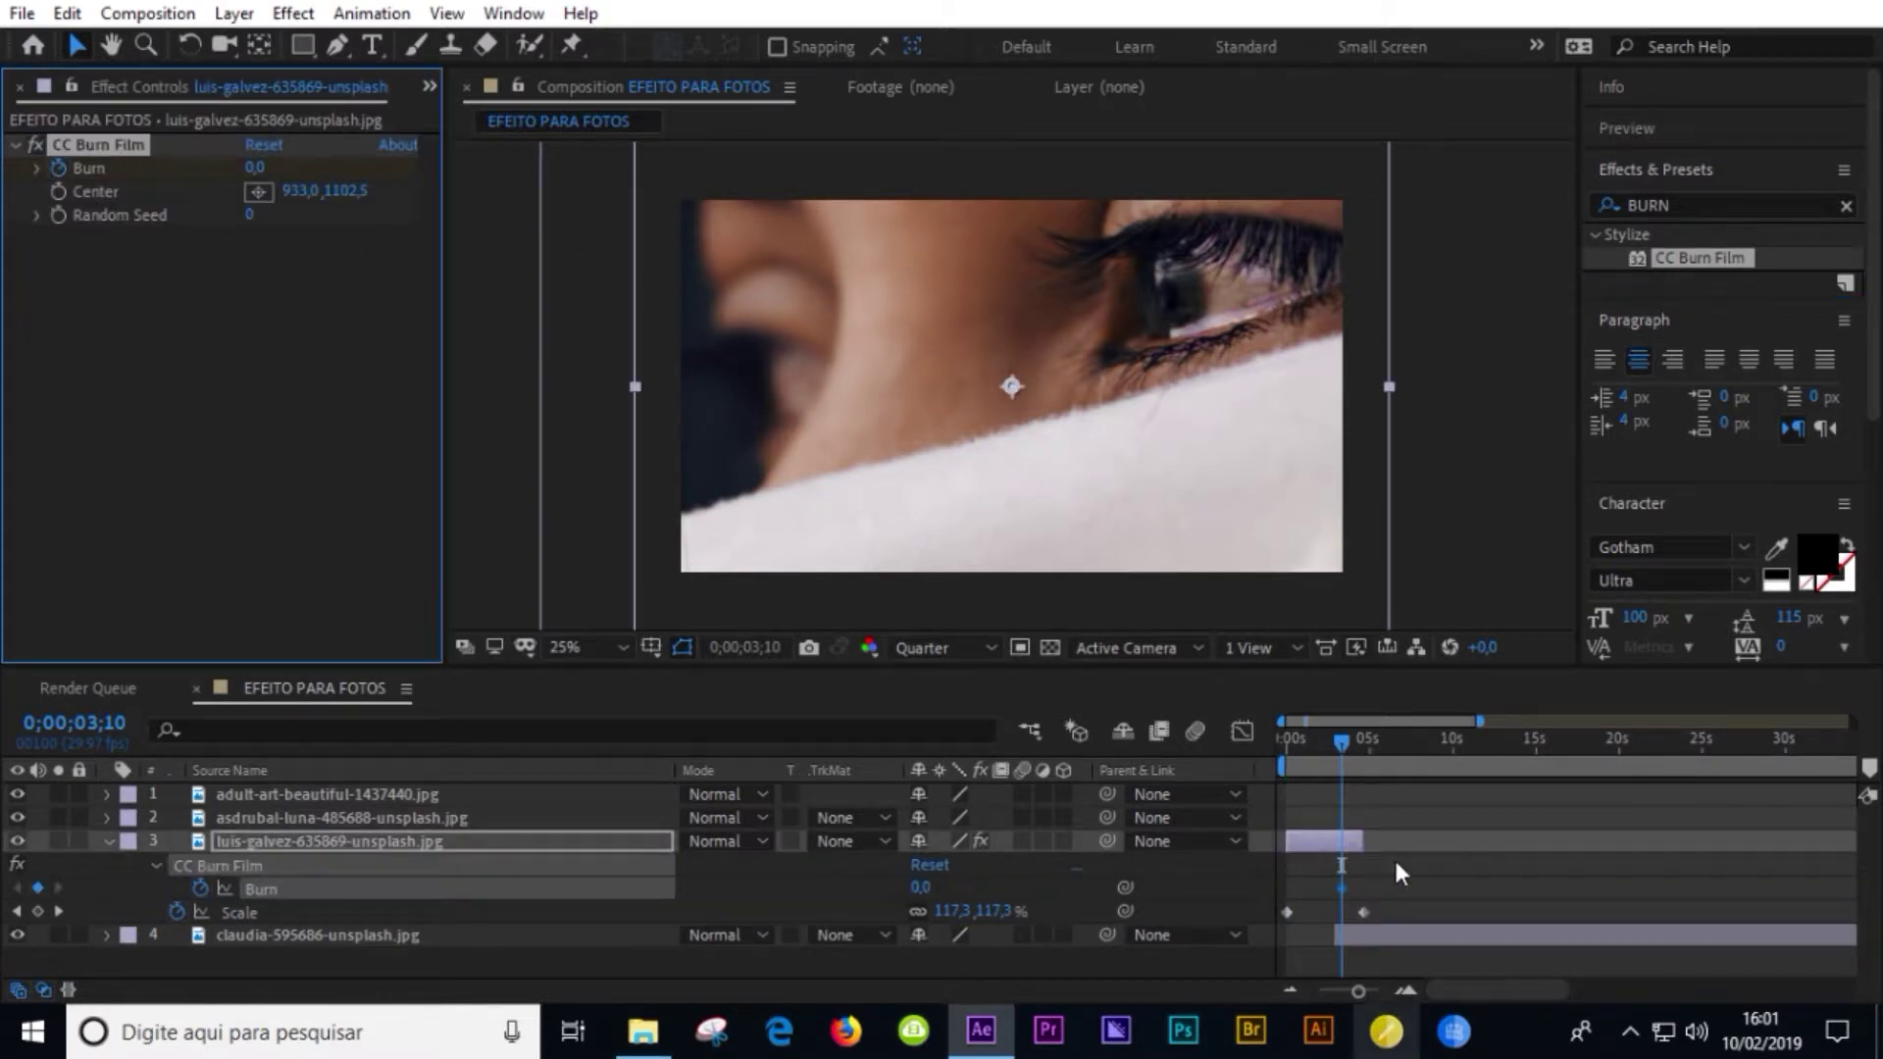
{"action": "key", "text": "equal"}
{"action": "key", "text": "equal"}
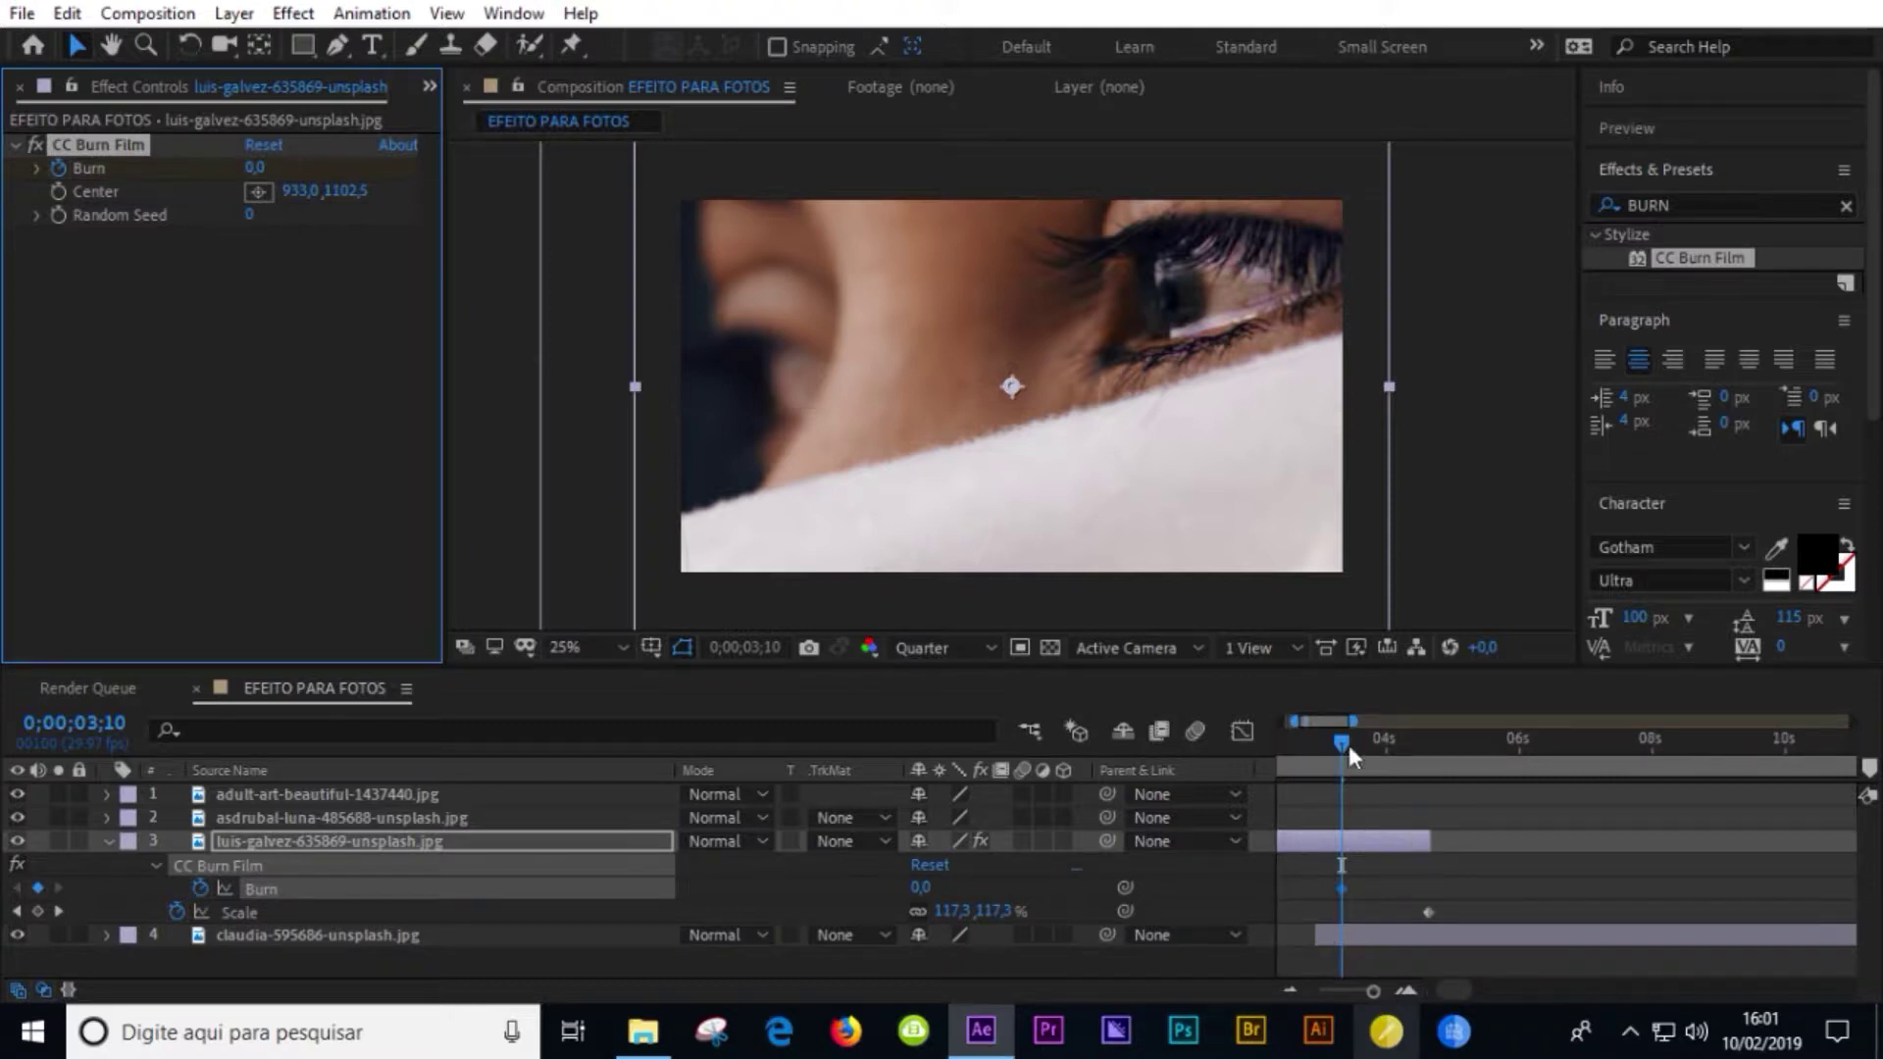
{"action": "left_click_drag", "start_coordinate": [1341, 755], "coordinate": [1427, 790]}
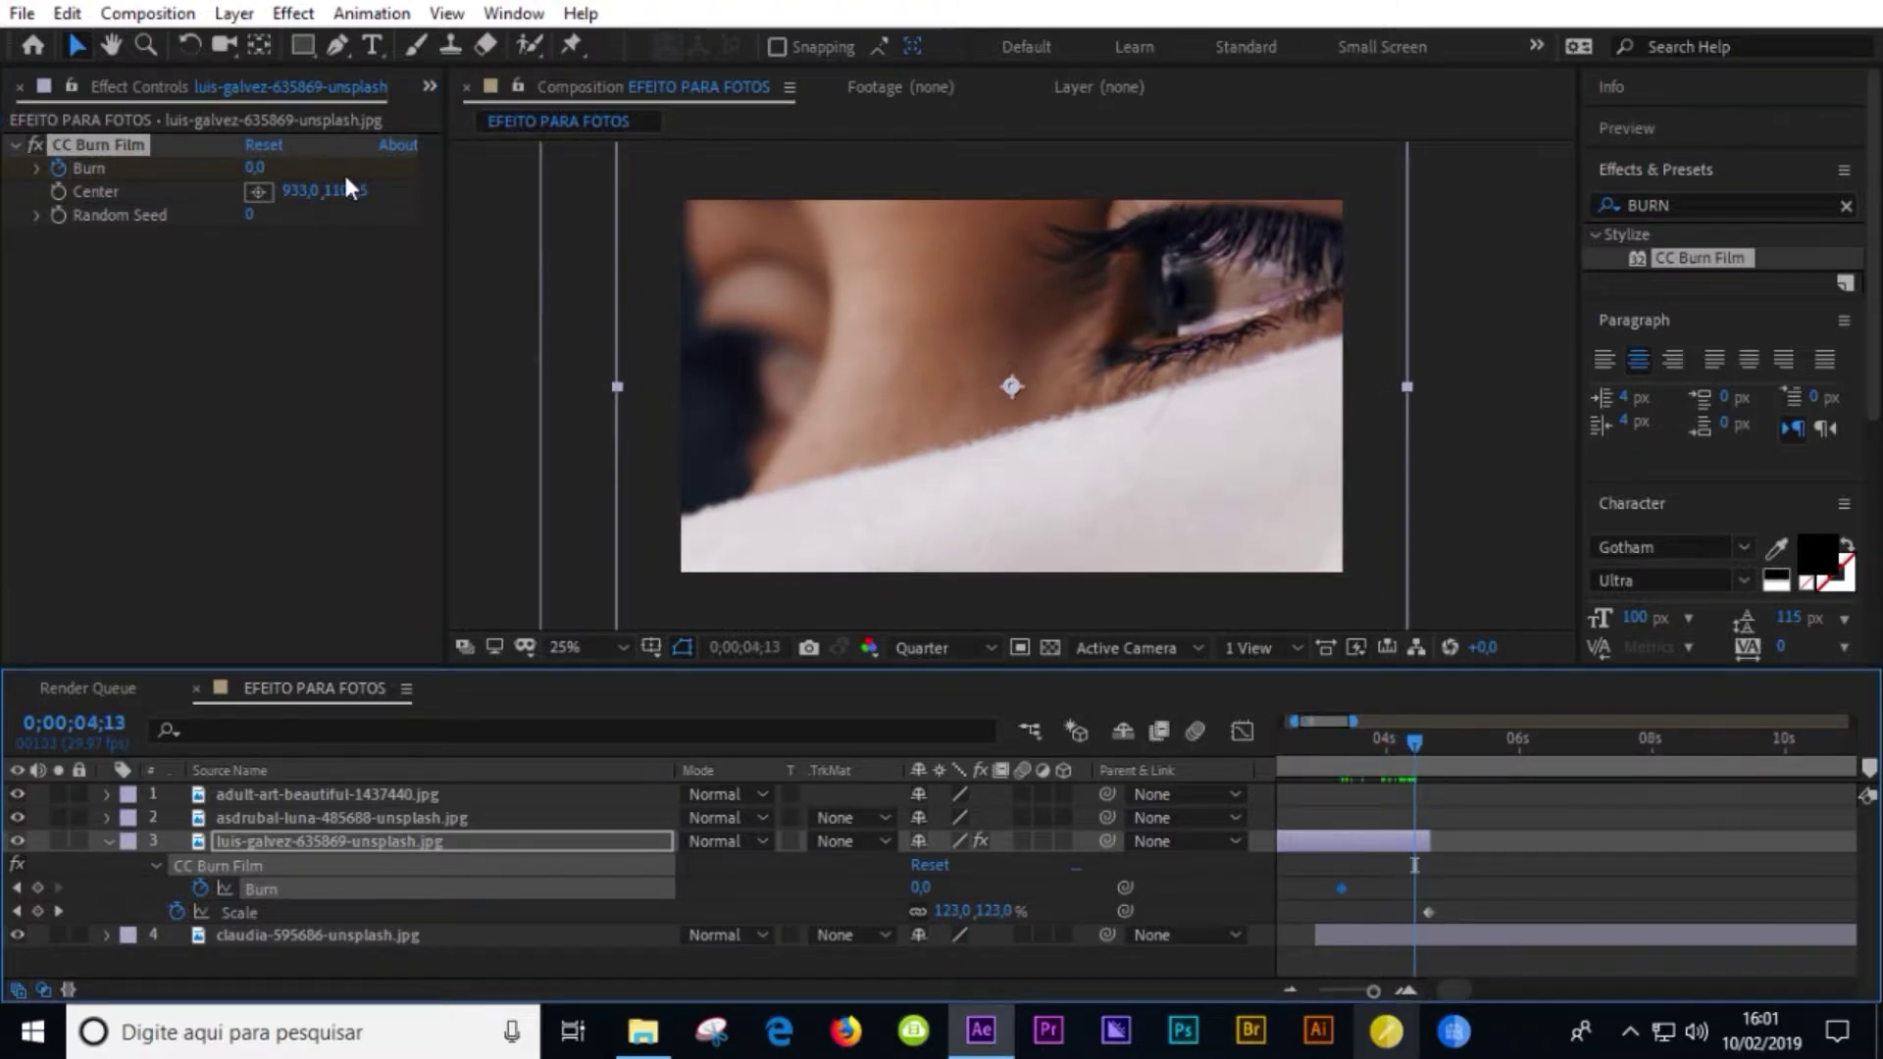
{"action": "left_click_drag", "start_coordinate": [253, 170], "coordinate": [500, 202]}
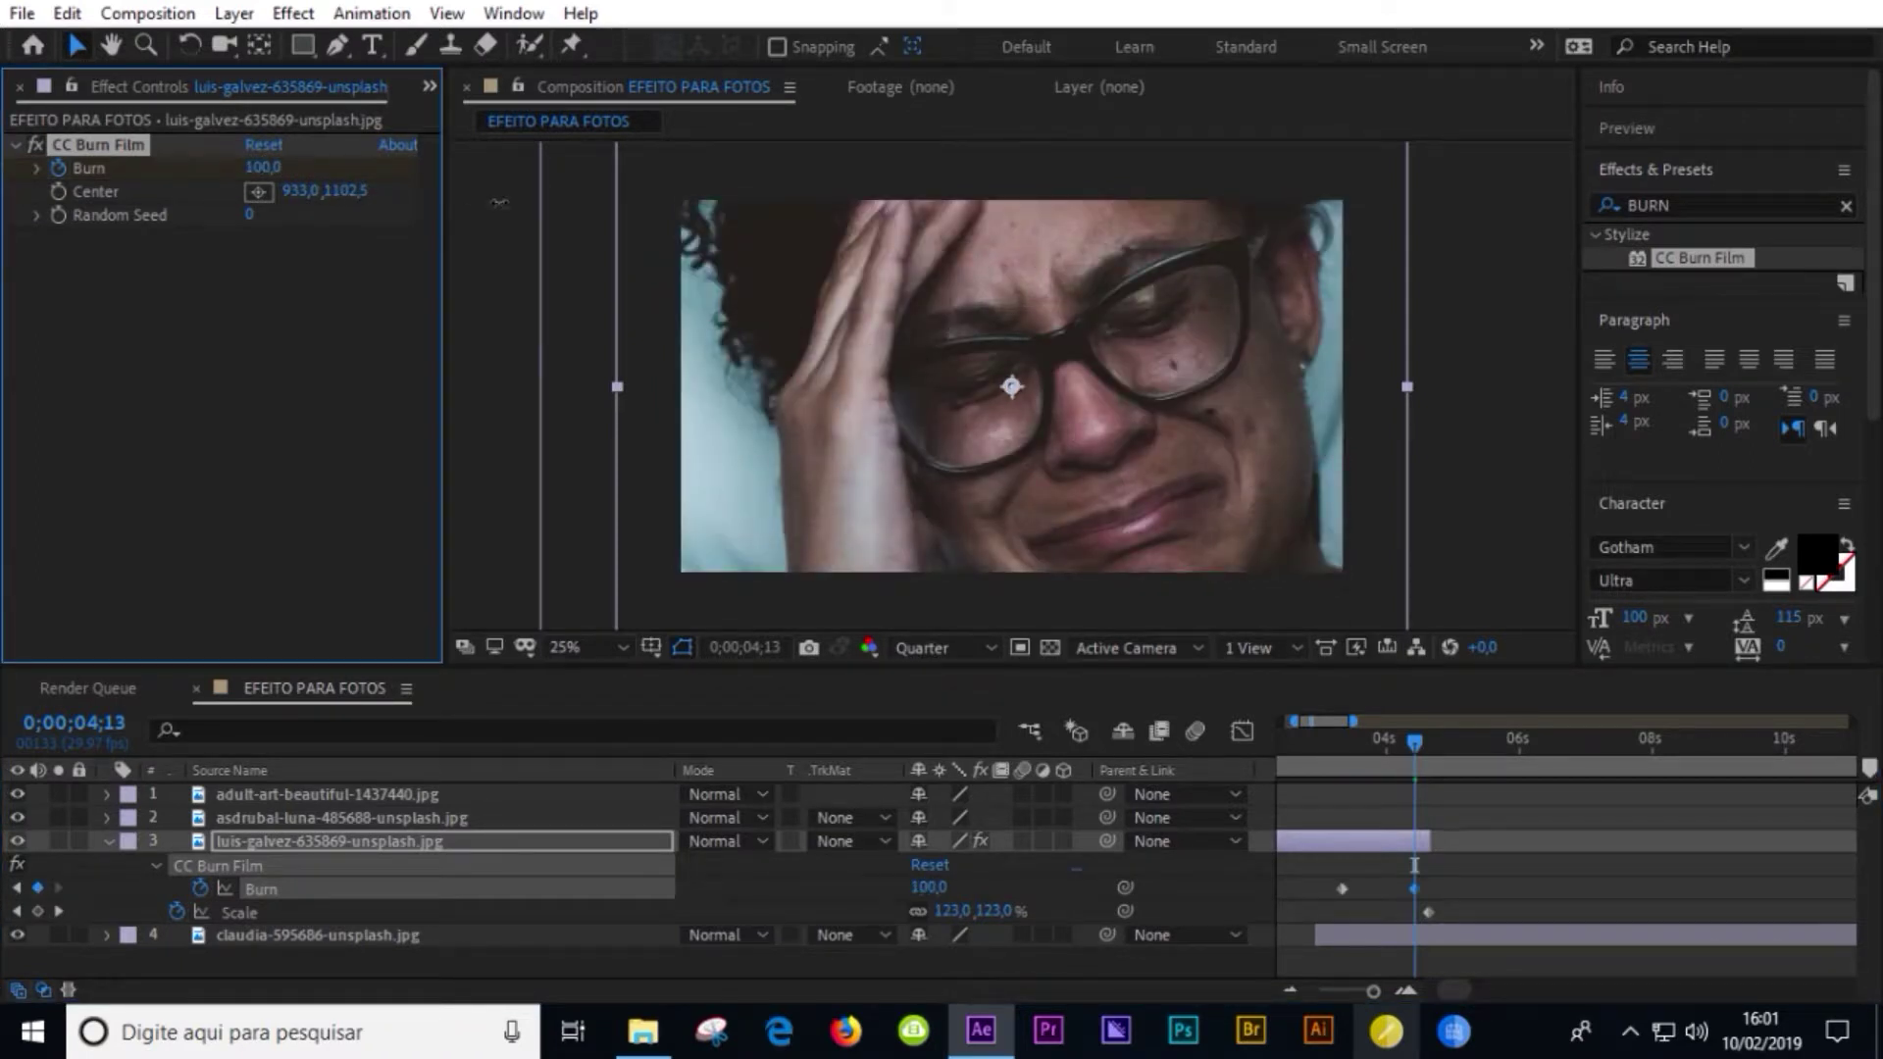
{"action": "left_click_drag", "start_coordinate": [1414, 888], "coordinate": [1424, 889]}
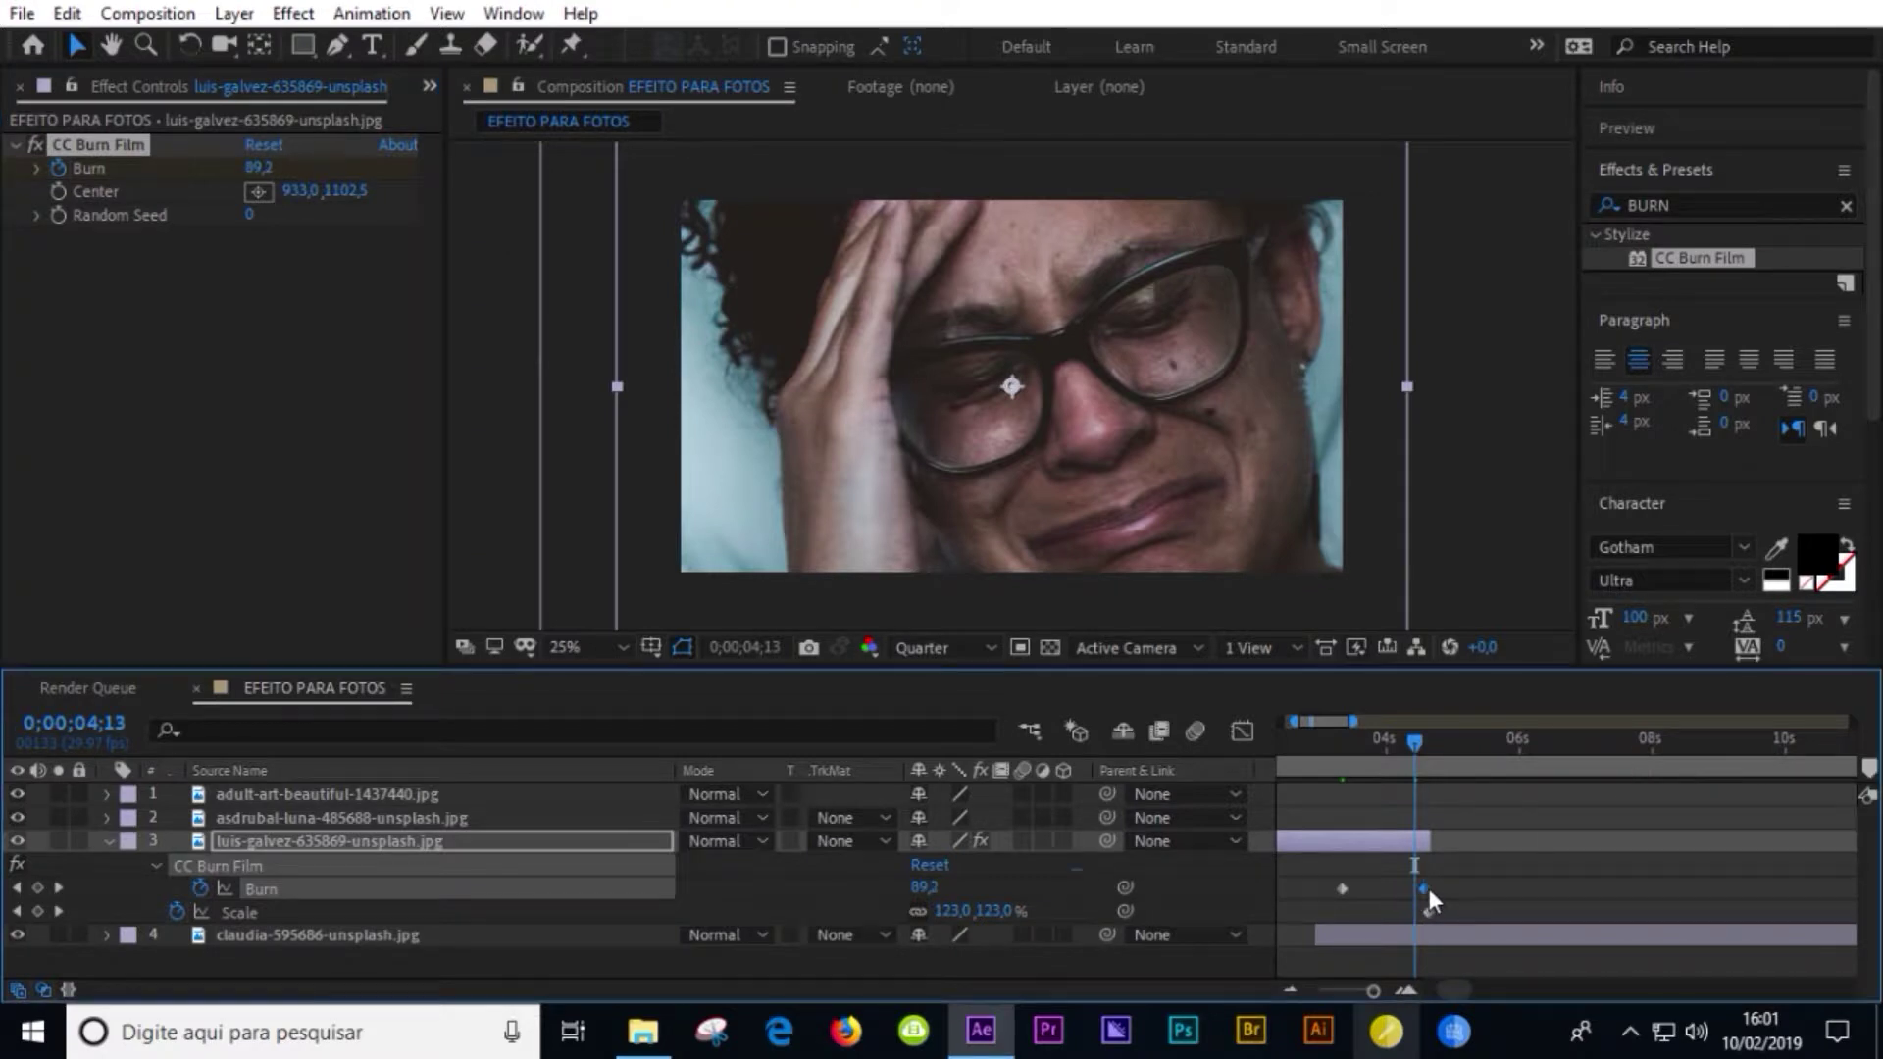
- Preview the sequence from the start, then stop and select the crying-face layer
{"action": "key", "text": "minus"}
{"action": "key", "text": "minus"}
{"action": "left_click", "coordinate": [1280, 742]}
{"action": "key", "text": "space"}
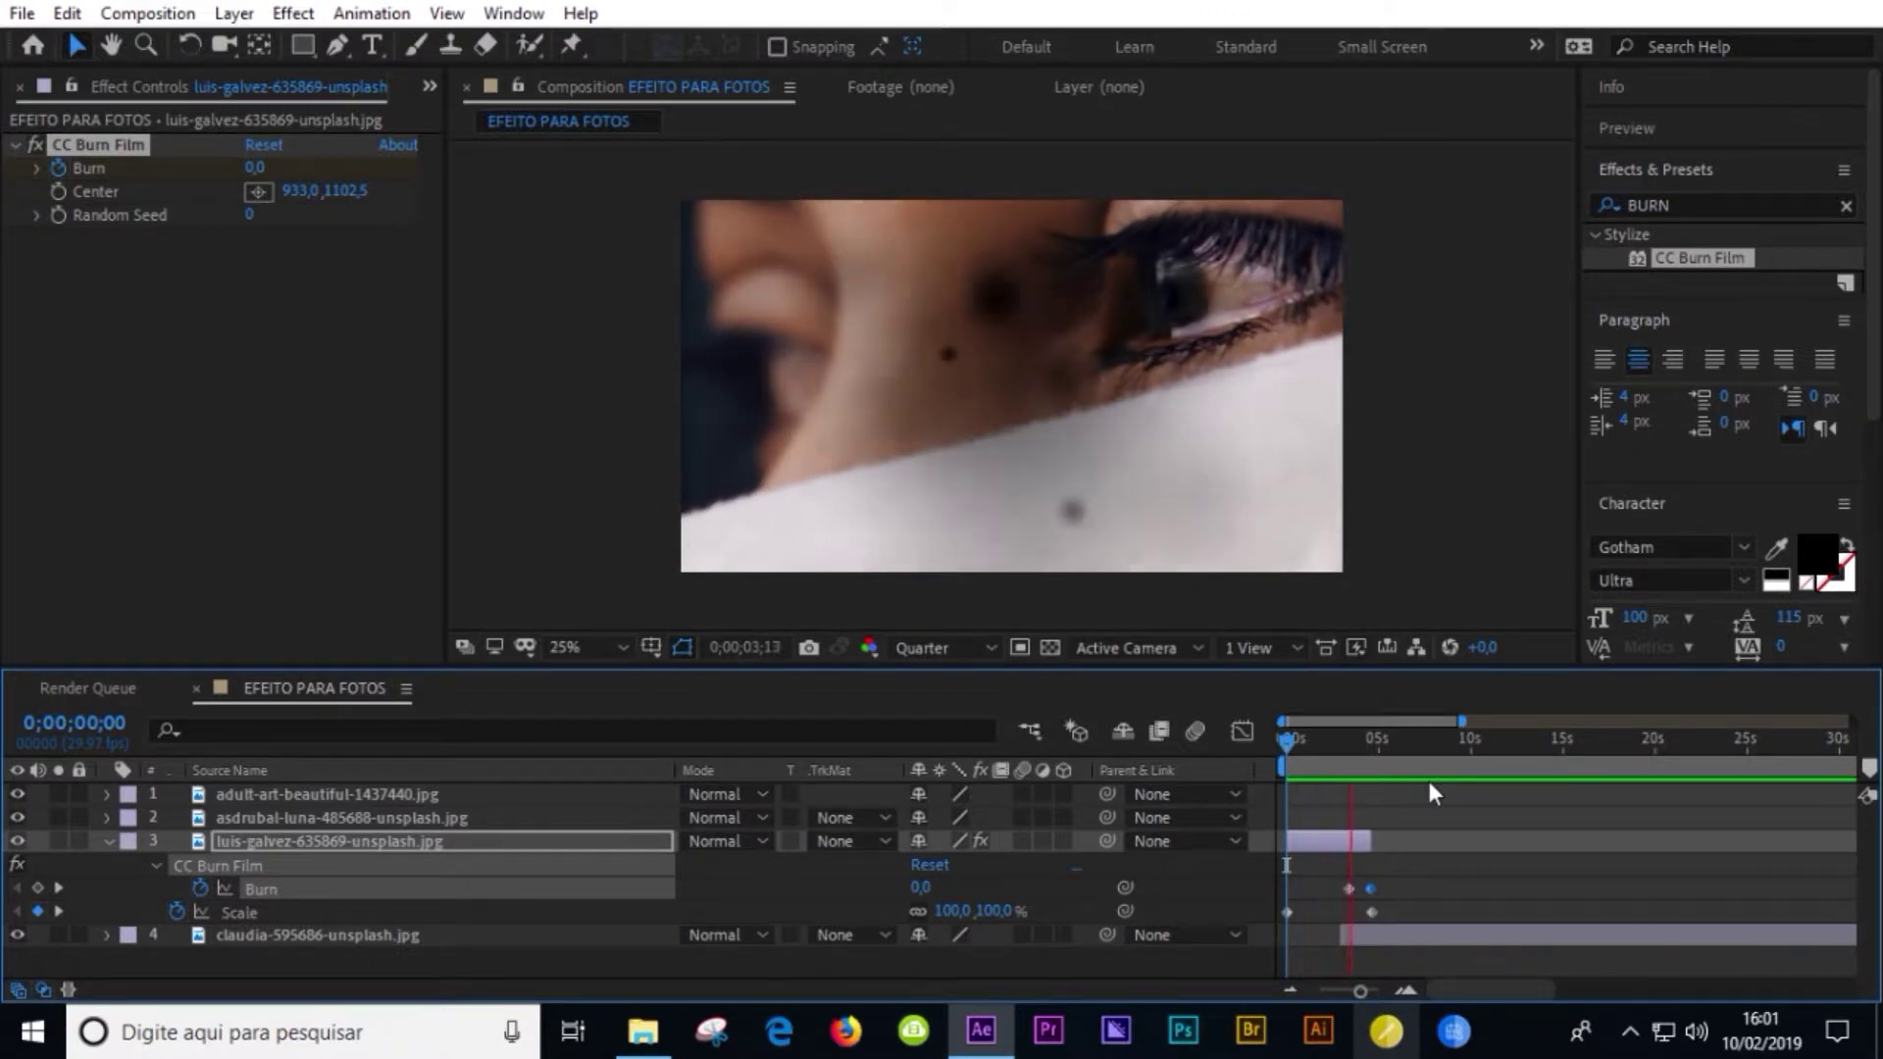
{"action": "left_click", "coordinate": [1345, 761]}
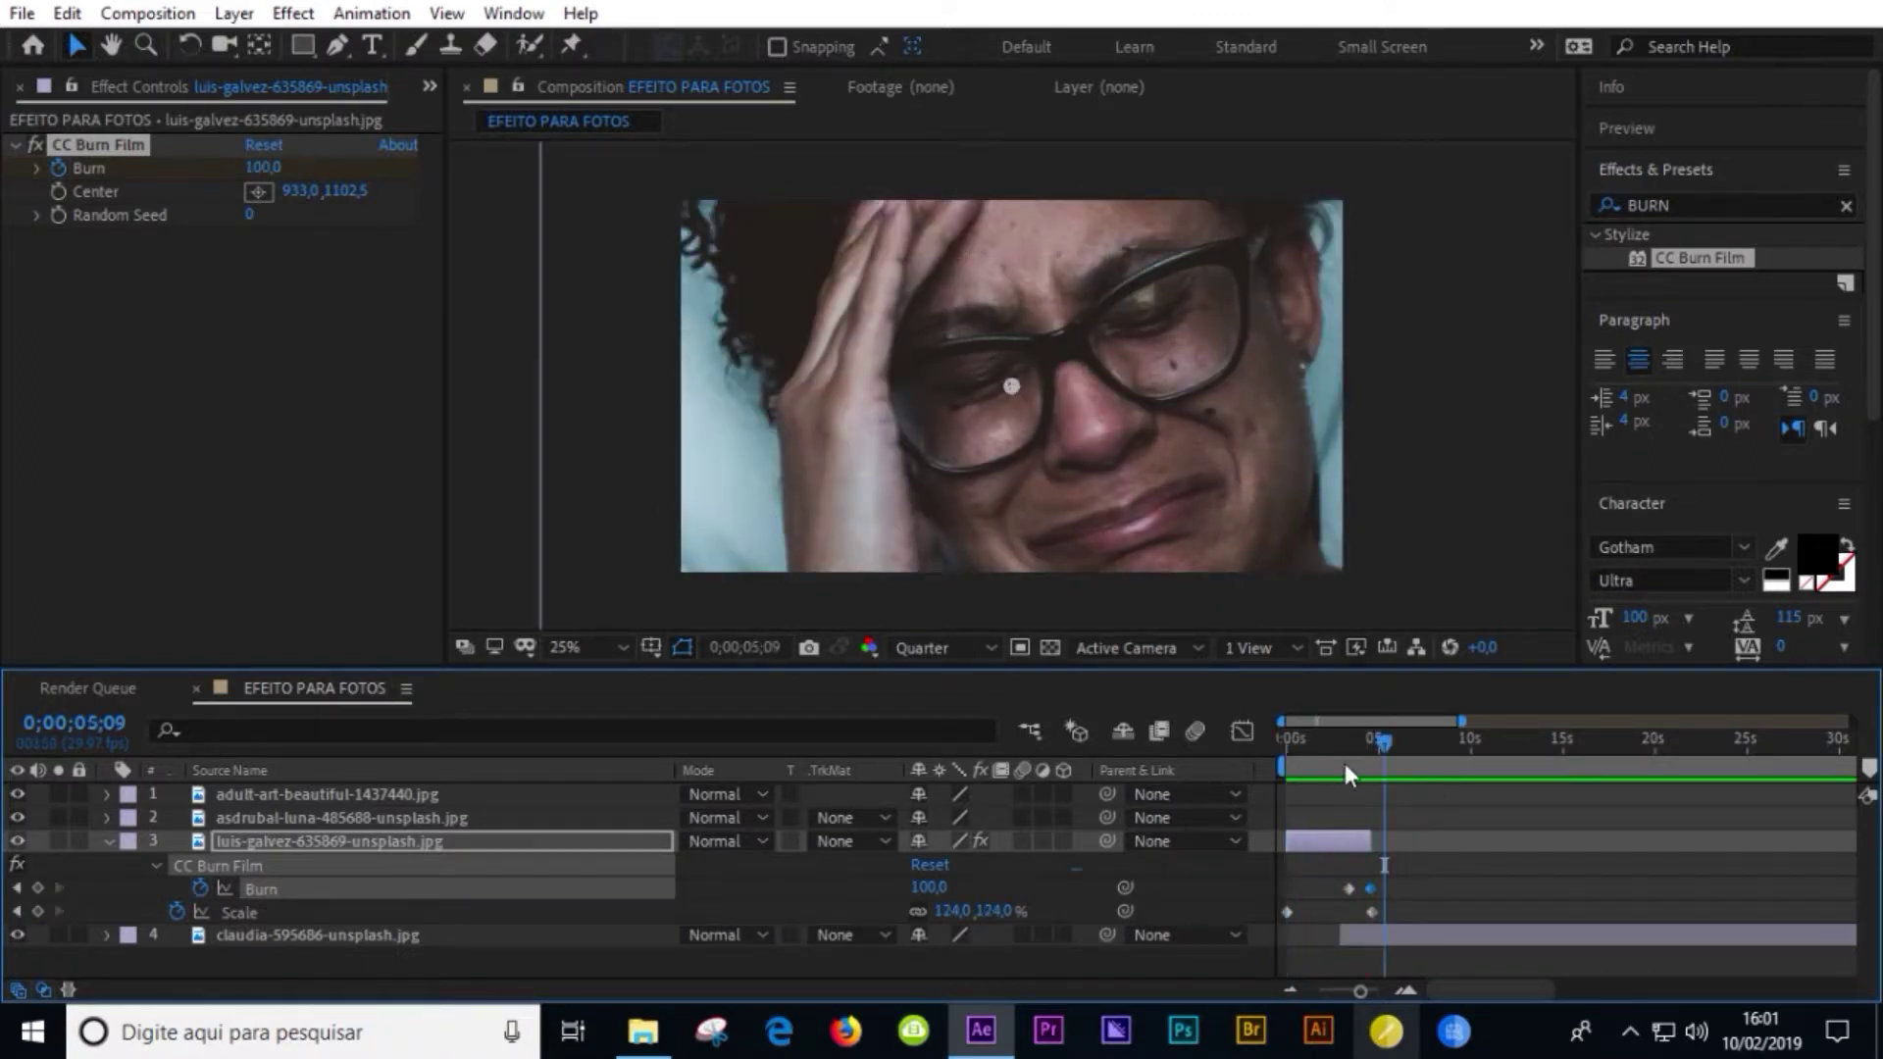
{"action": "left_click", "coordinate": [1403, 925]}
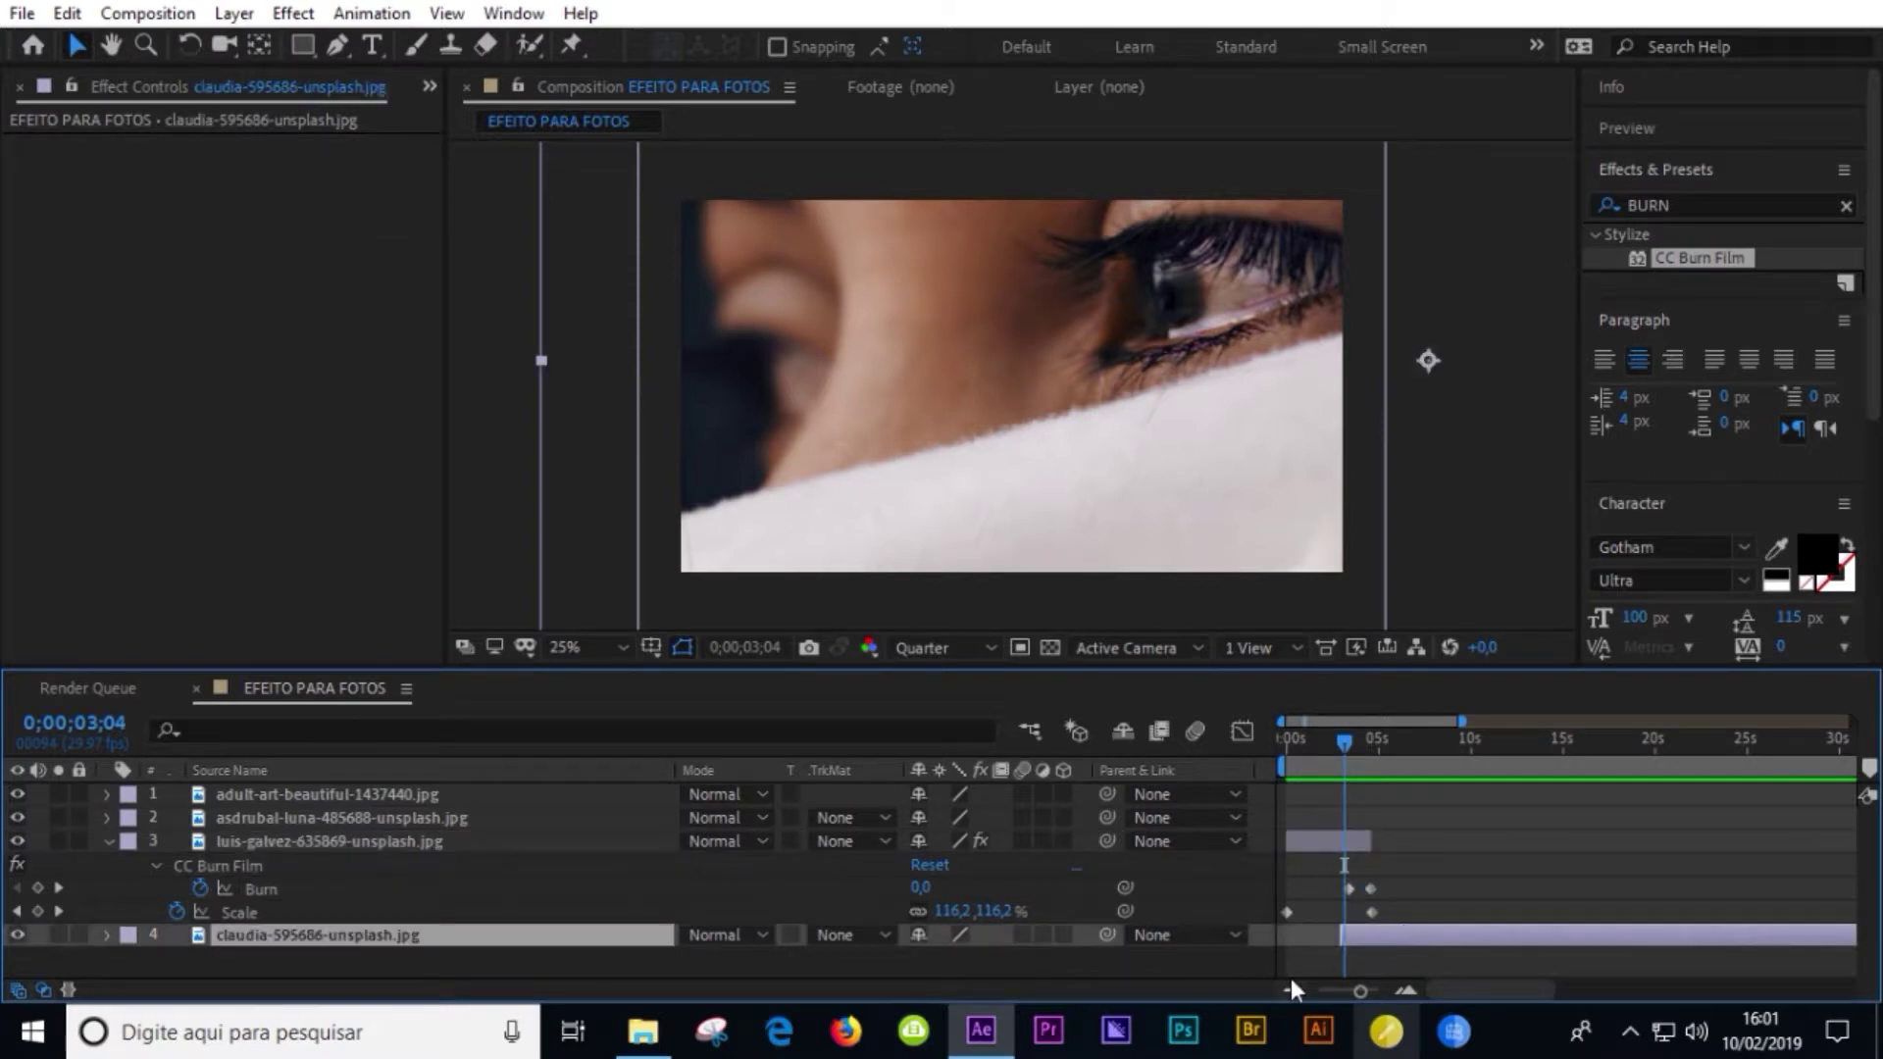
- Zoom the crying-woman photo from 100% to 137% toward the face, trimming it at 10;01
{"action": "key", "text": "s"}
{"action": "left_click", "coordinate": [178, 959]}
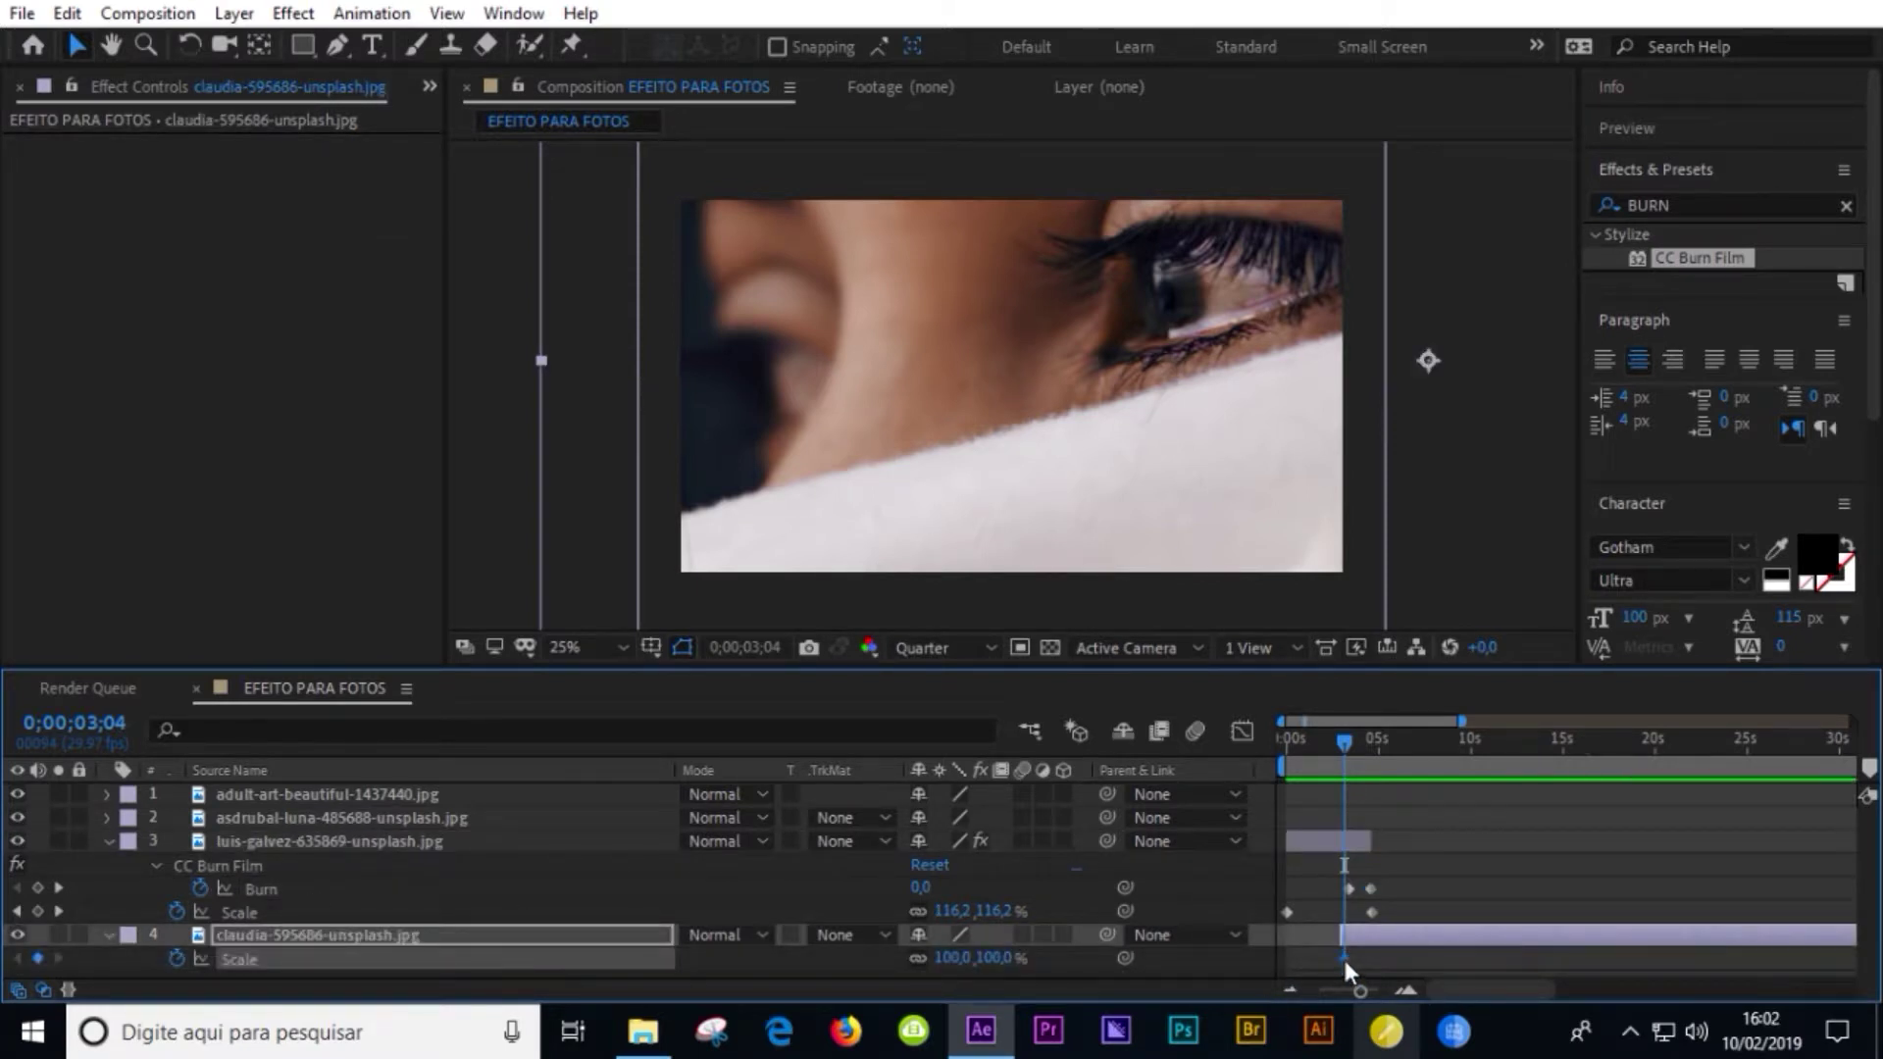
{"action": "left_click_drag", "start_coordinate": [1382, 770], "coordinate": [1471, 772]}
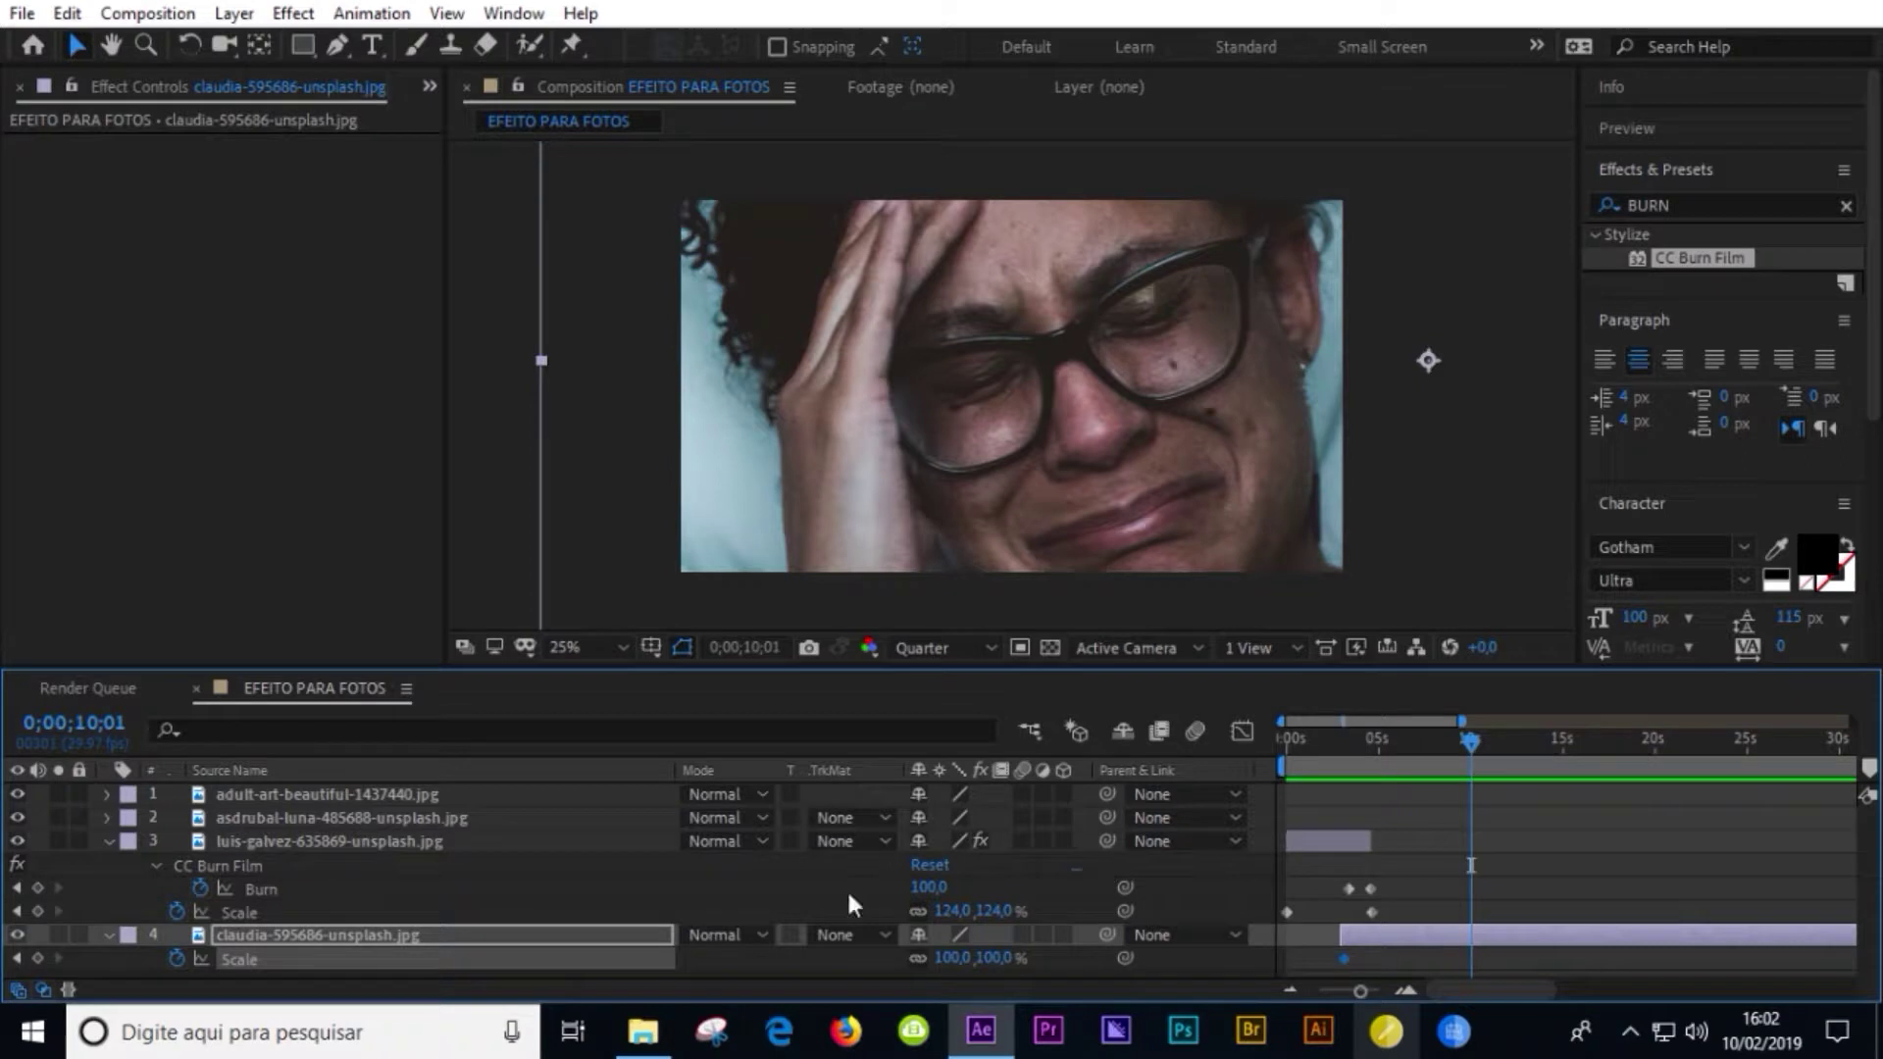
{"action": "left_click_drag", "start_coordinate": [956, 958], "coordinate": [978, 958]}
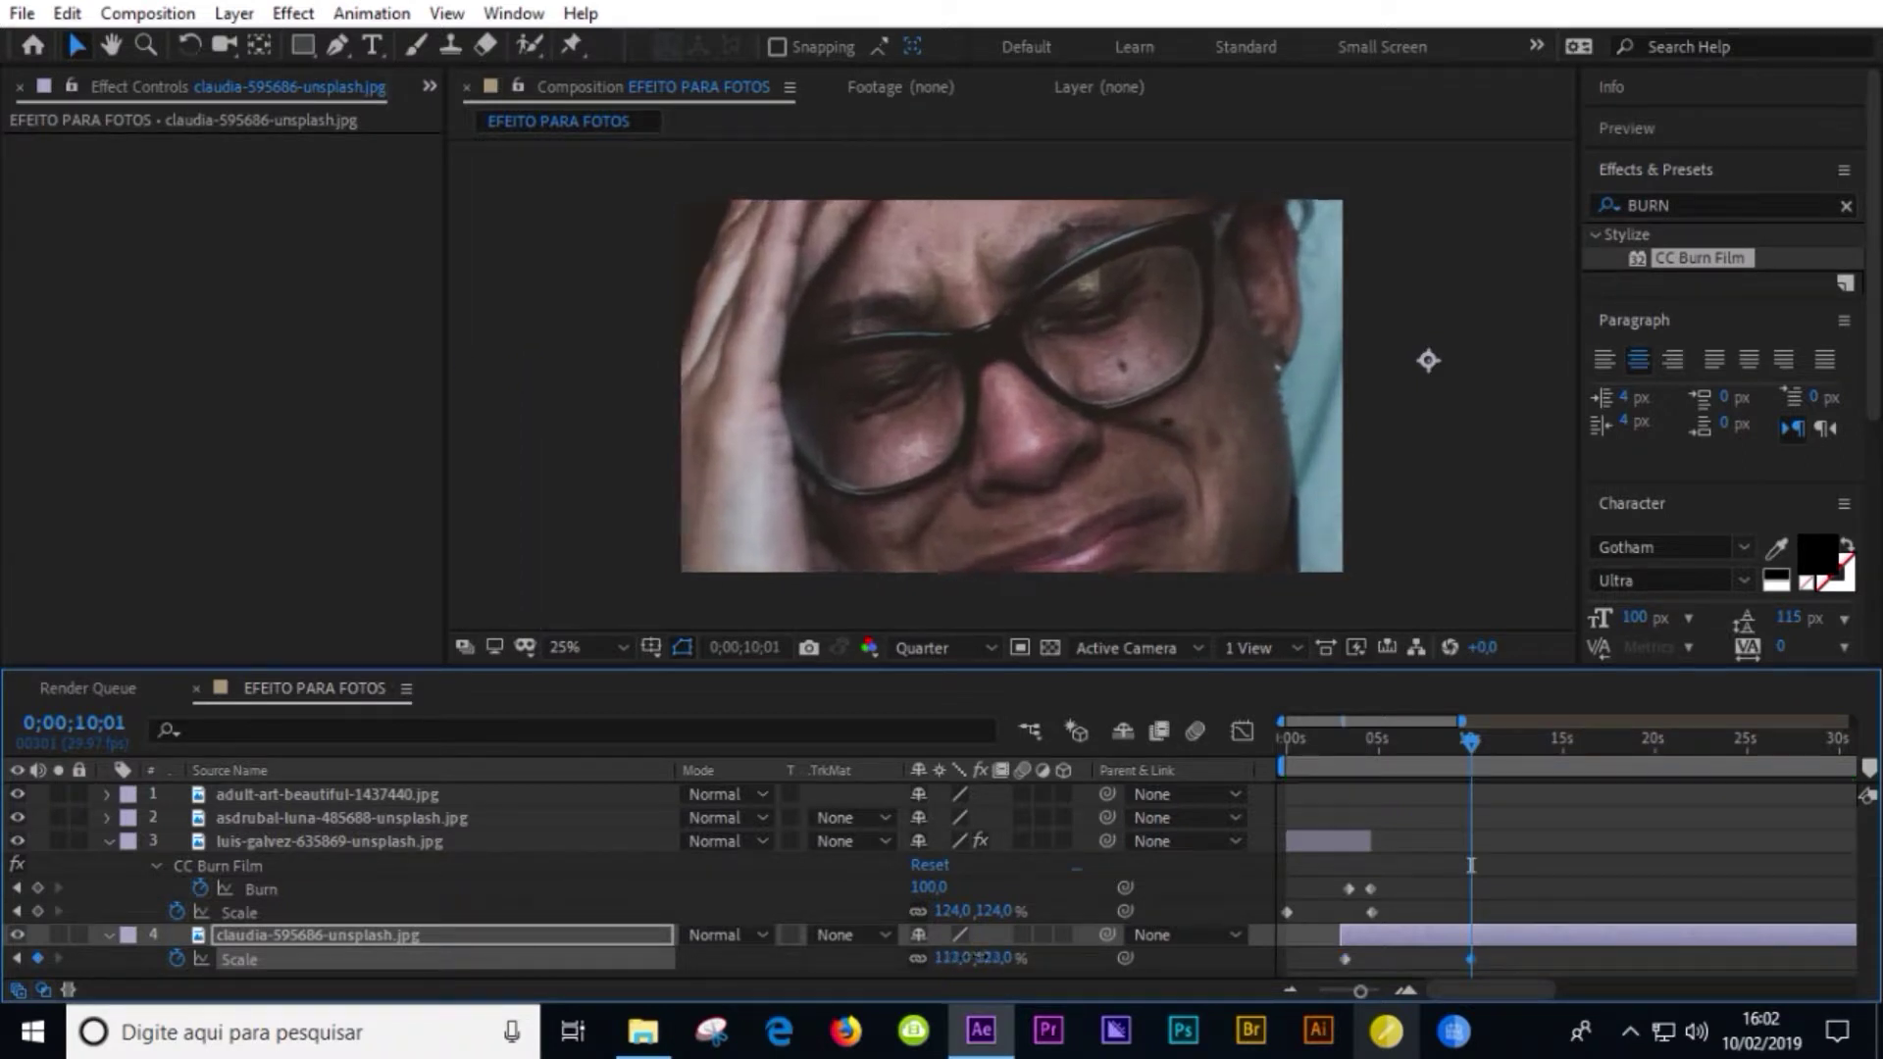
{"action": "key", "text": "ctrl+z"}
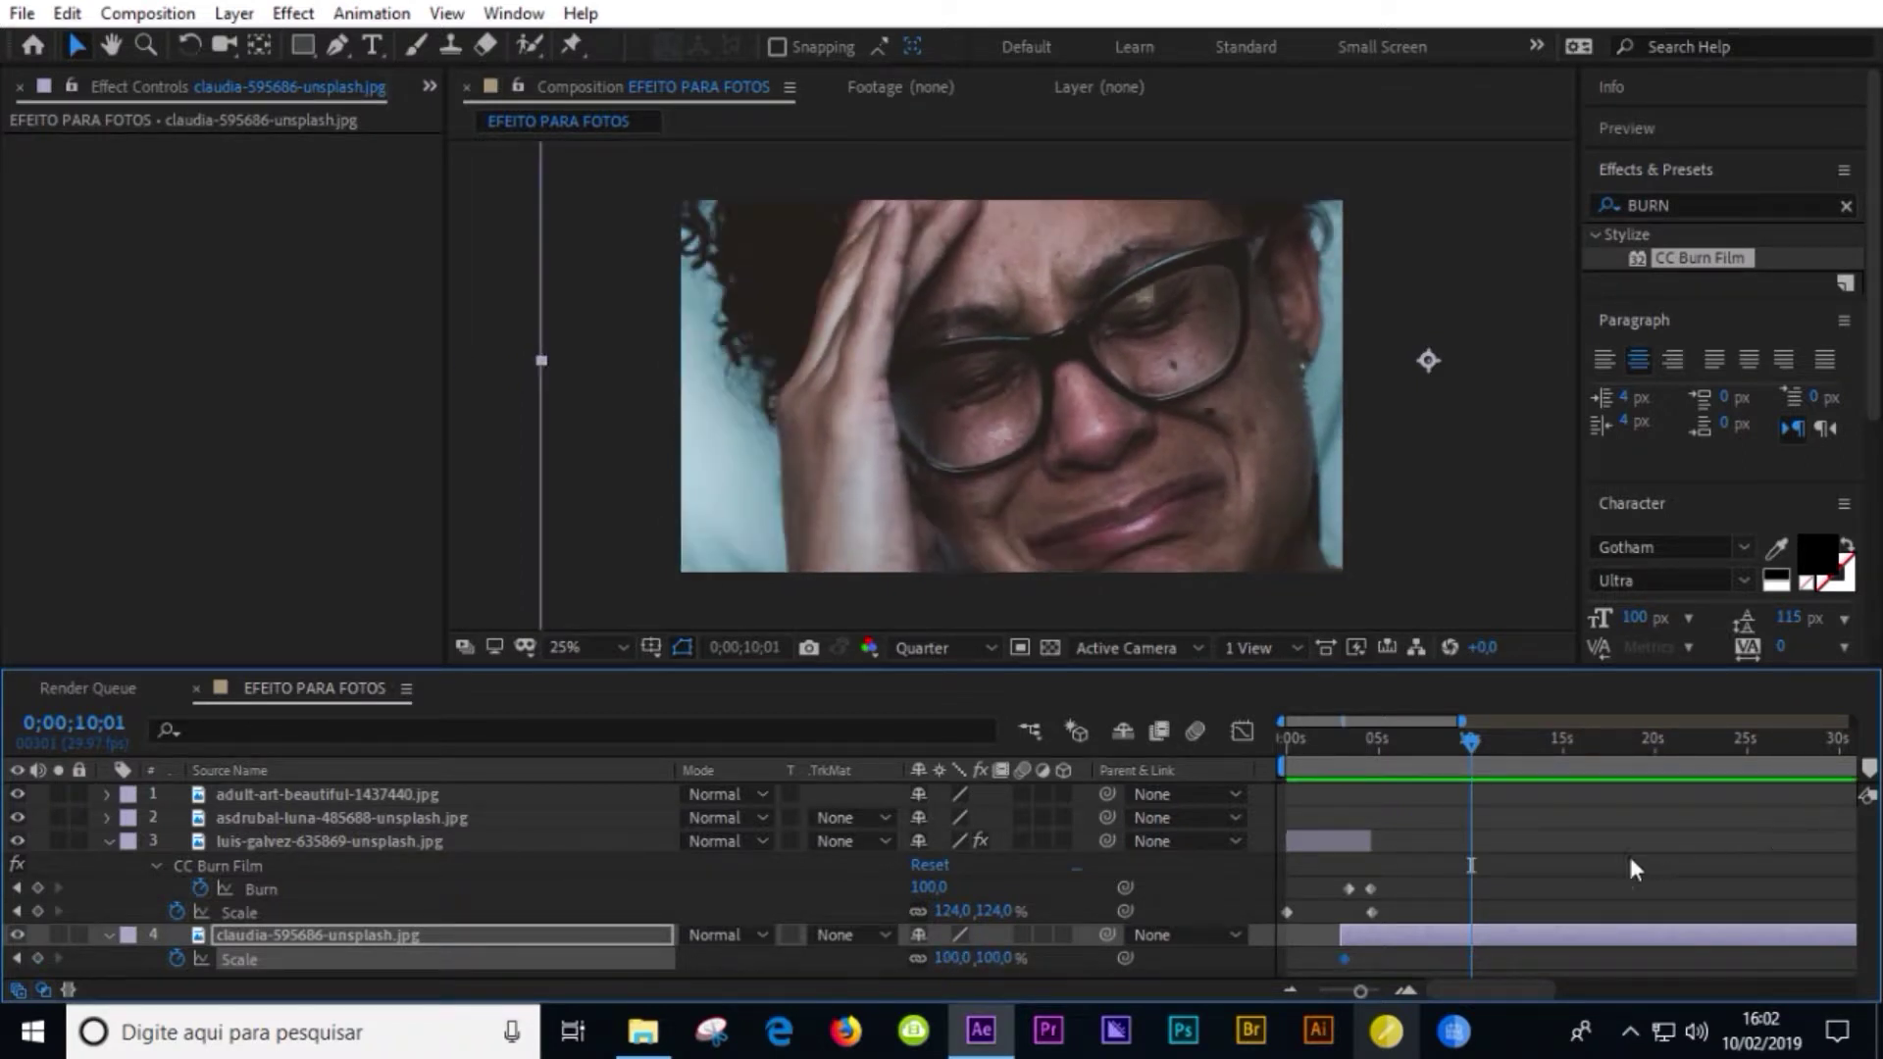
{"action": "key", "text": "y"}
{"action": "left_click_drag", "start_coordinate": [1428, 360], "coordinate": [1019, 370]}
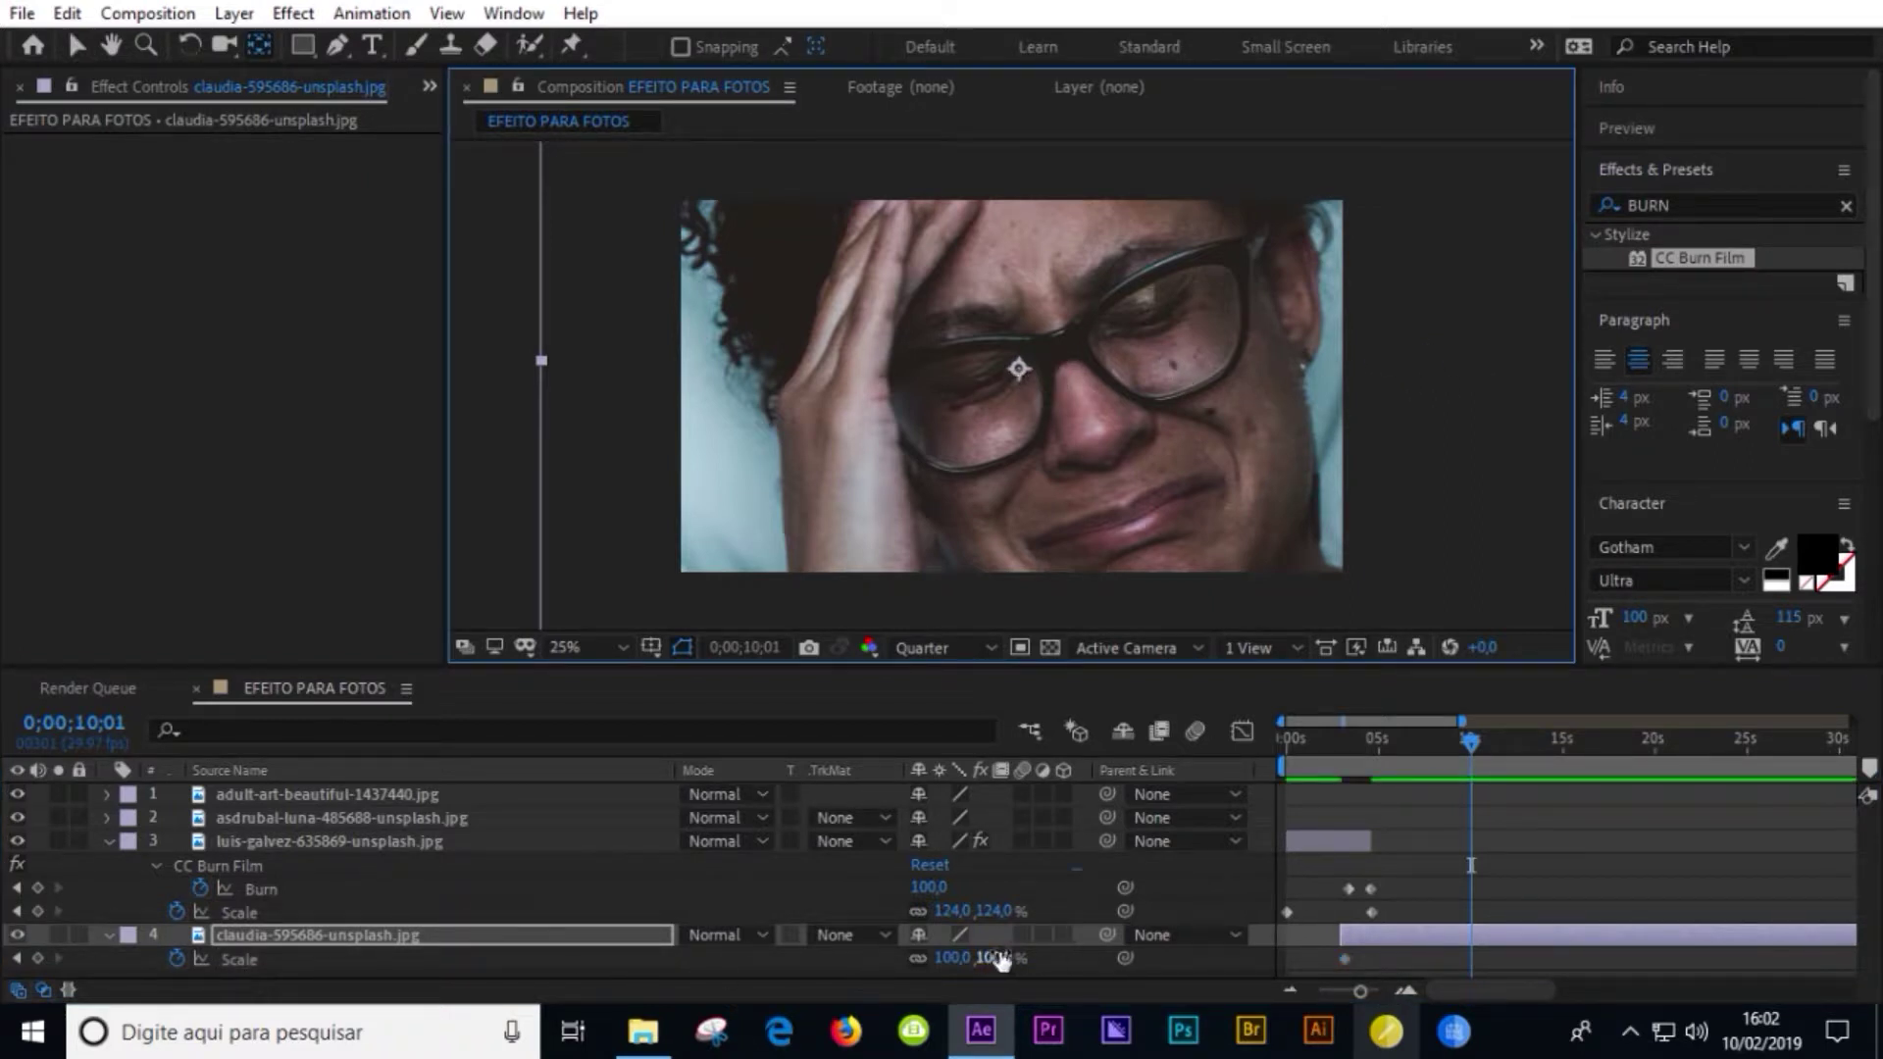
{"action": "left_click_drag", "start_coordinate": [996, 958], "coordinate": [1037, 957]}
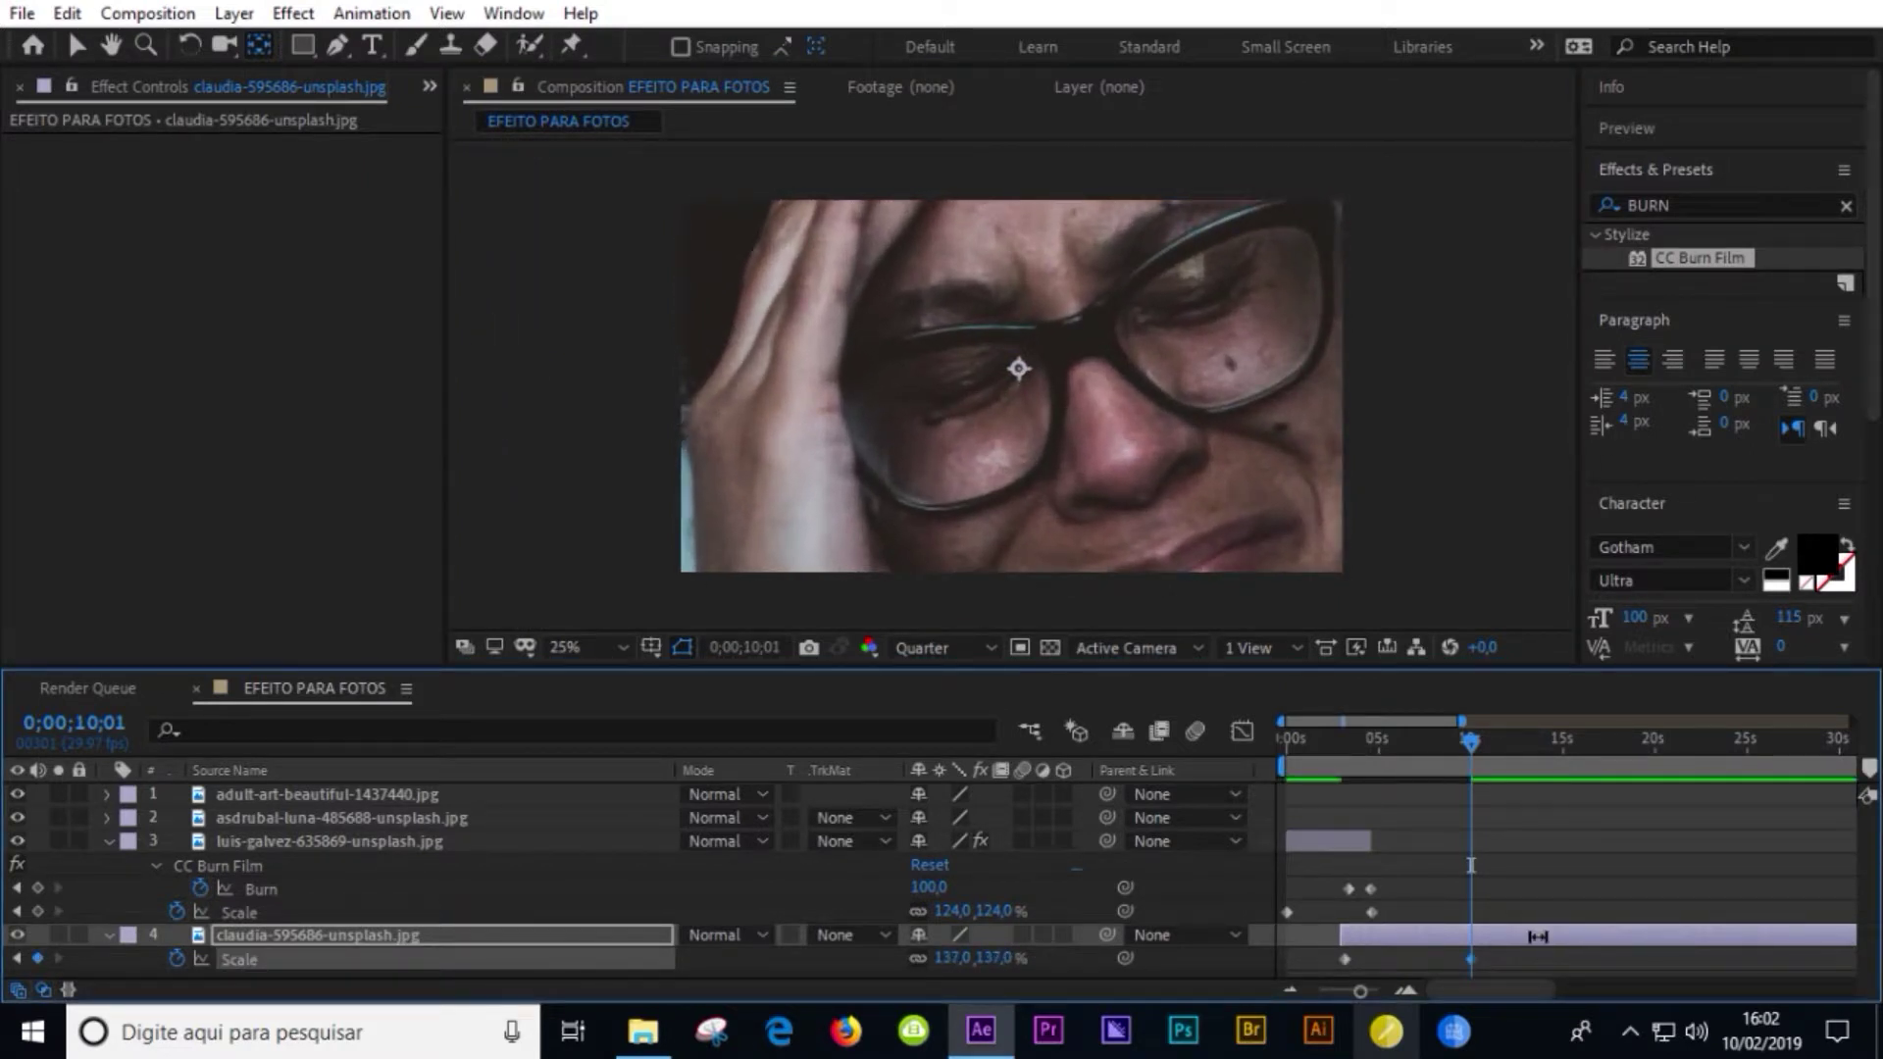
{"action": "key", "text": "alt+bracketright"}
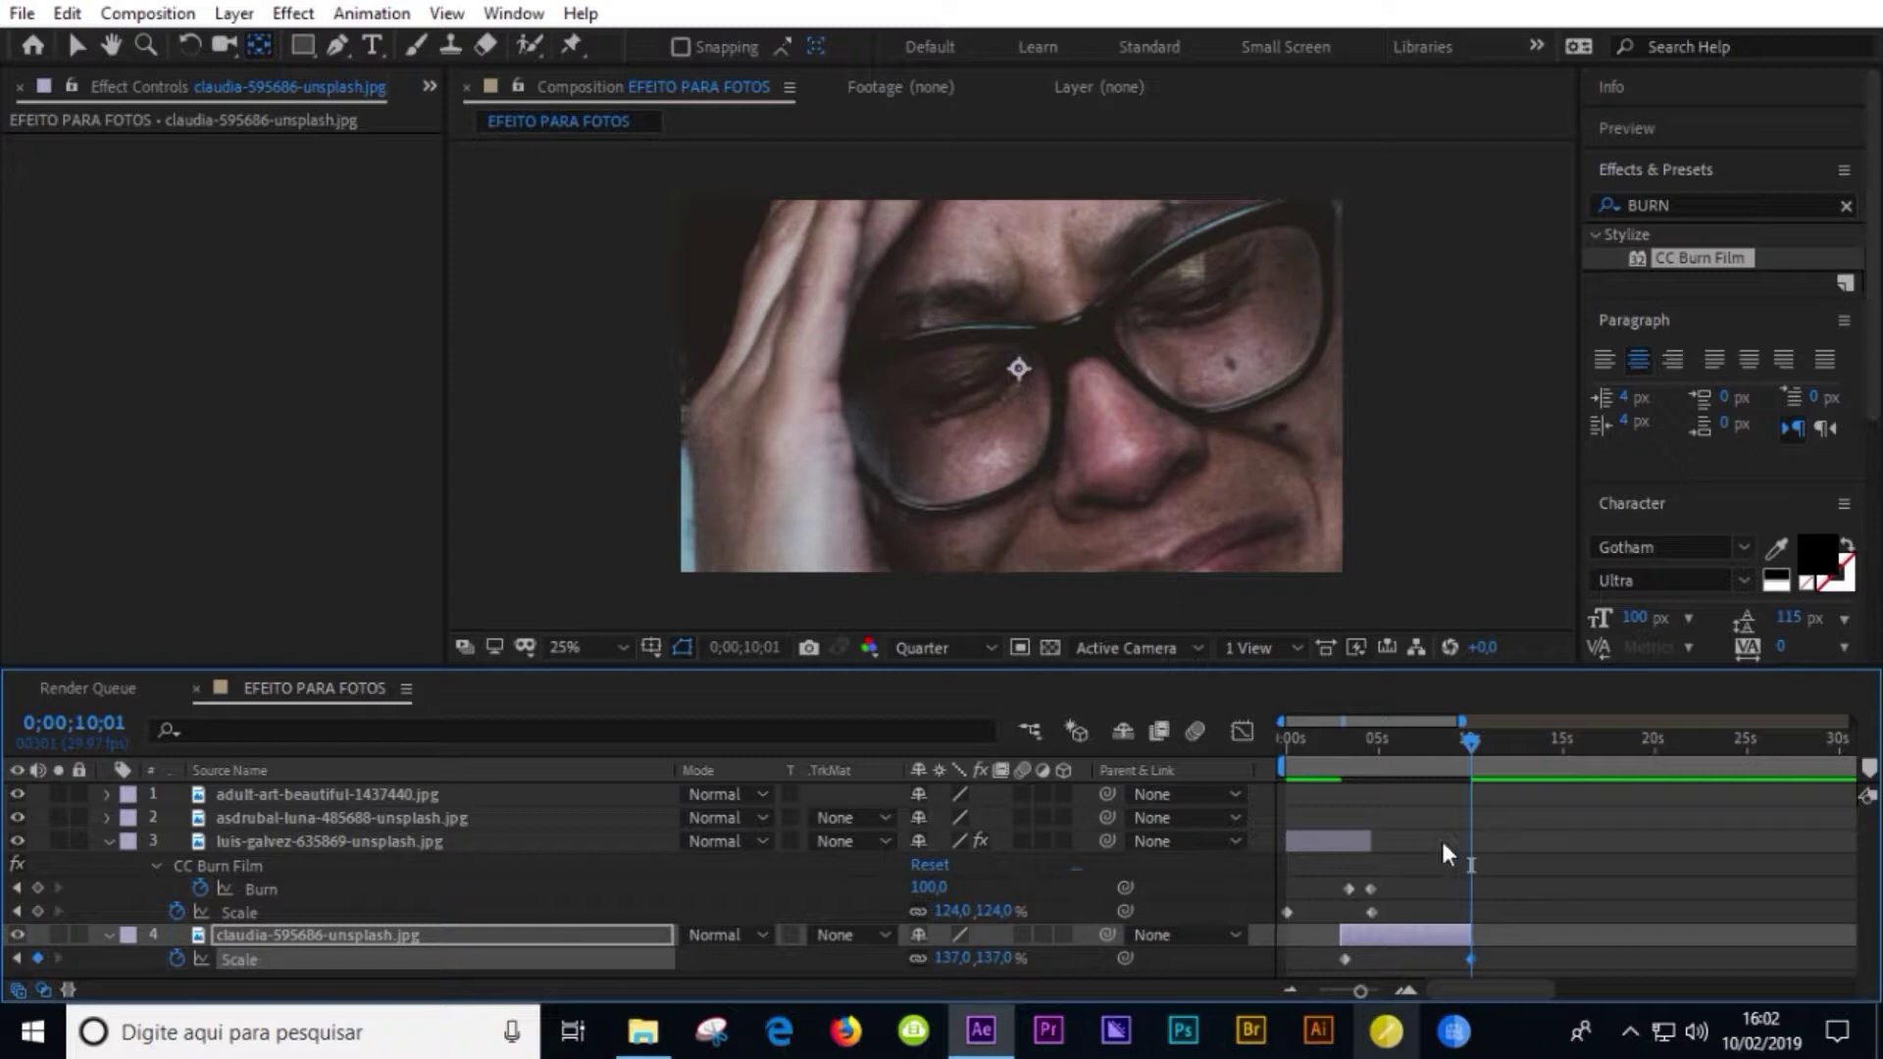
{"action": "left_click", "coordinate": [225, 867]}
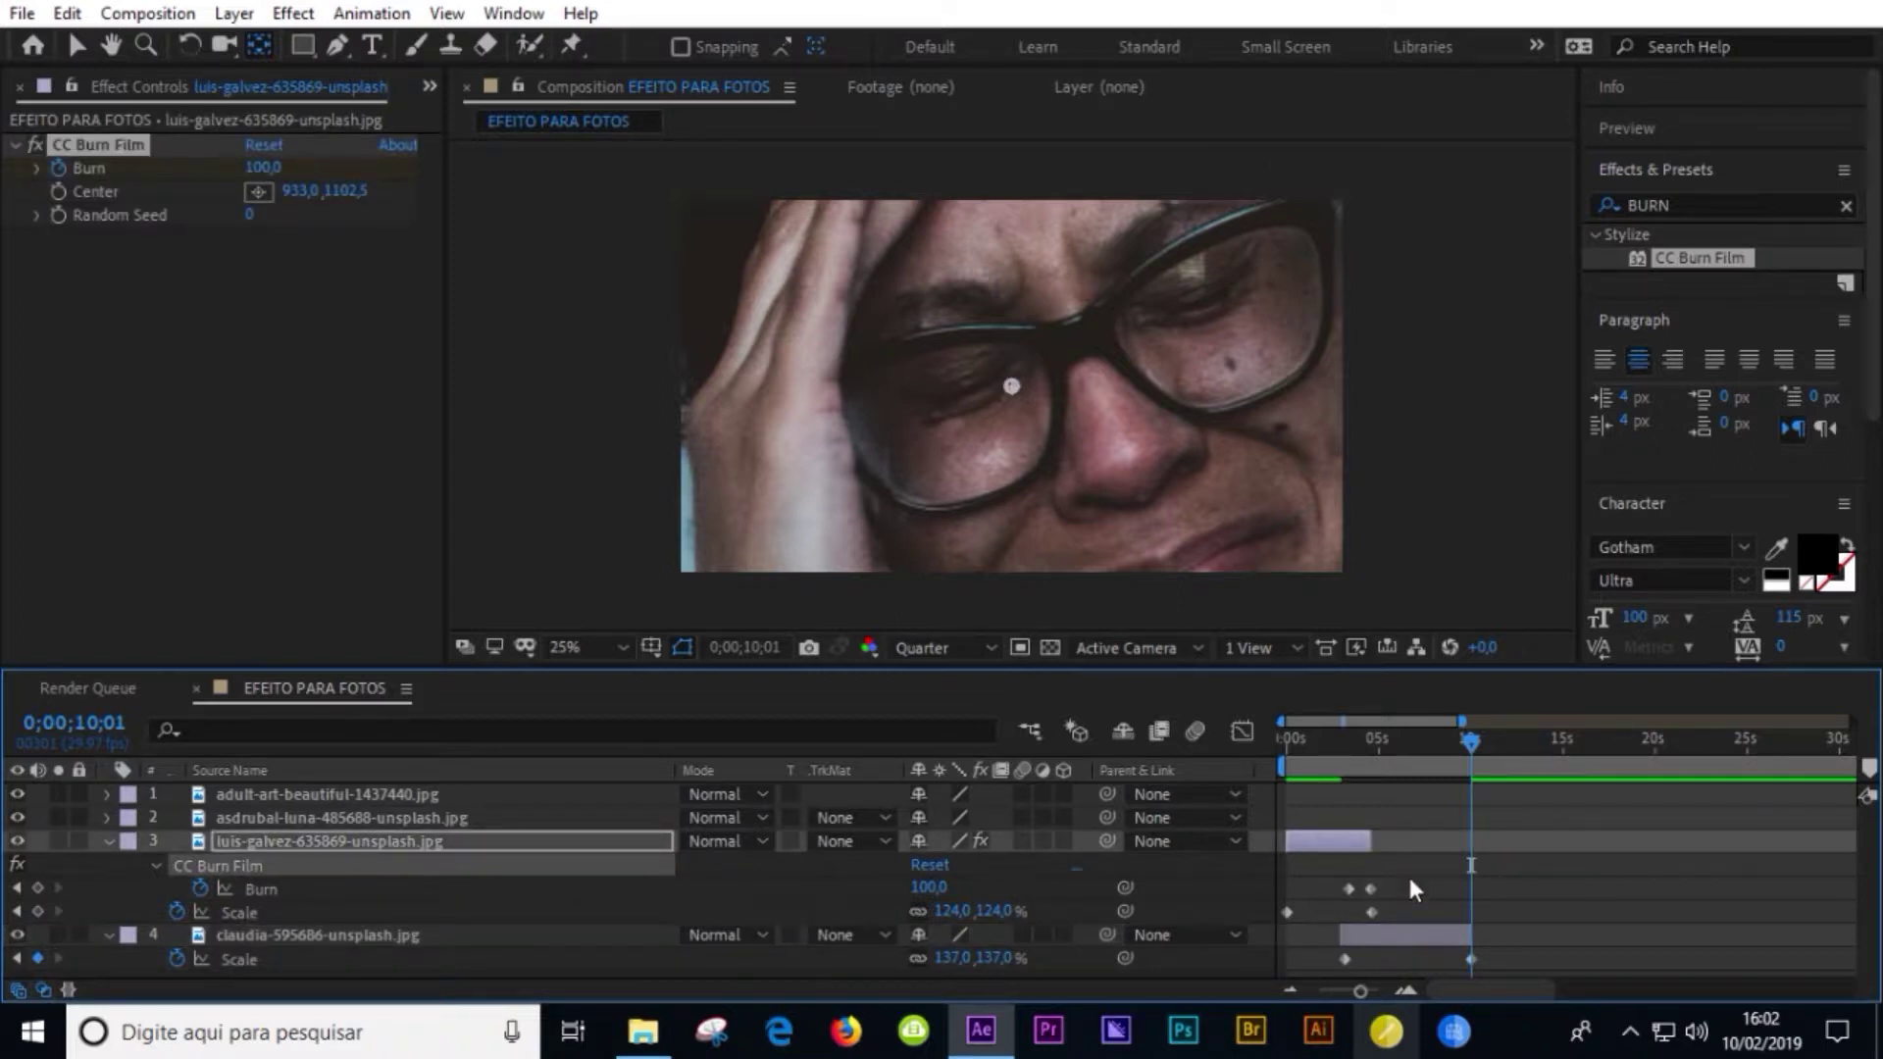
- Paste layer 3's two Burn keyframes onto the crying-face photo at 7;26, nudged slightly later
{"action": "left_click_drag", "start_coordinate": [1409, 879], "coordinate": [1300, 898]}
{"action": "left_click_drag", "start_coordinate": [1472, 740], "coordinate": [1431, 740]}
{"action": "left_click", "coordinate": [1446, 931]}
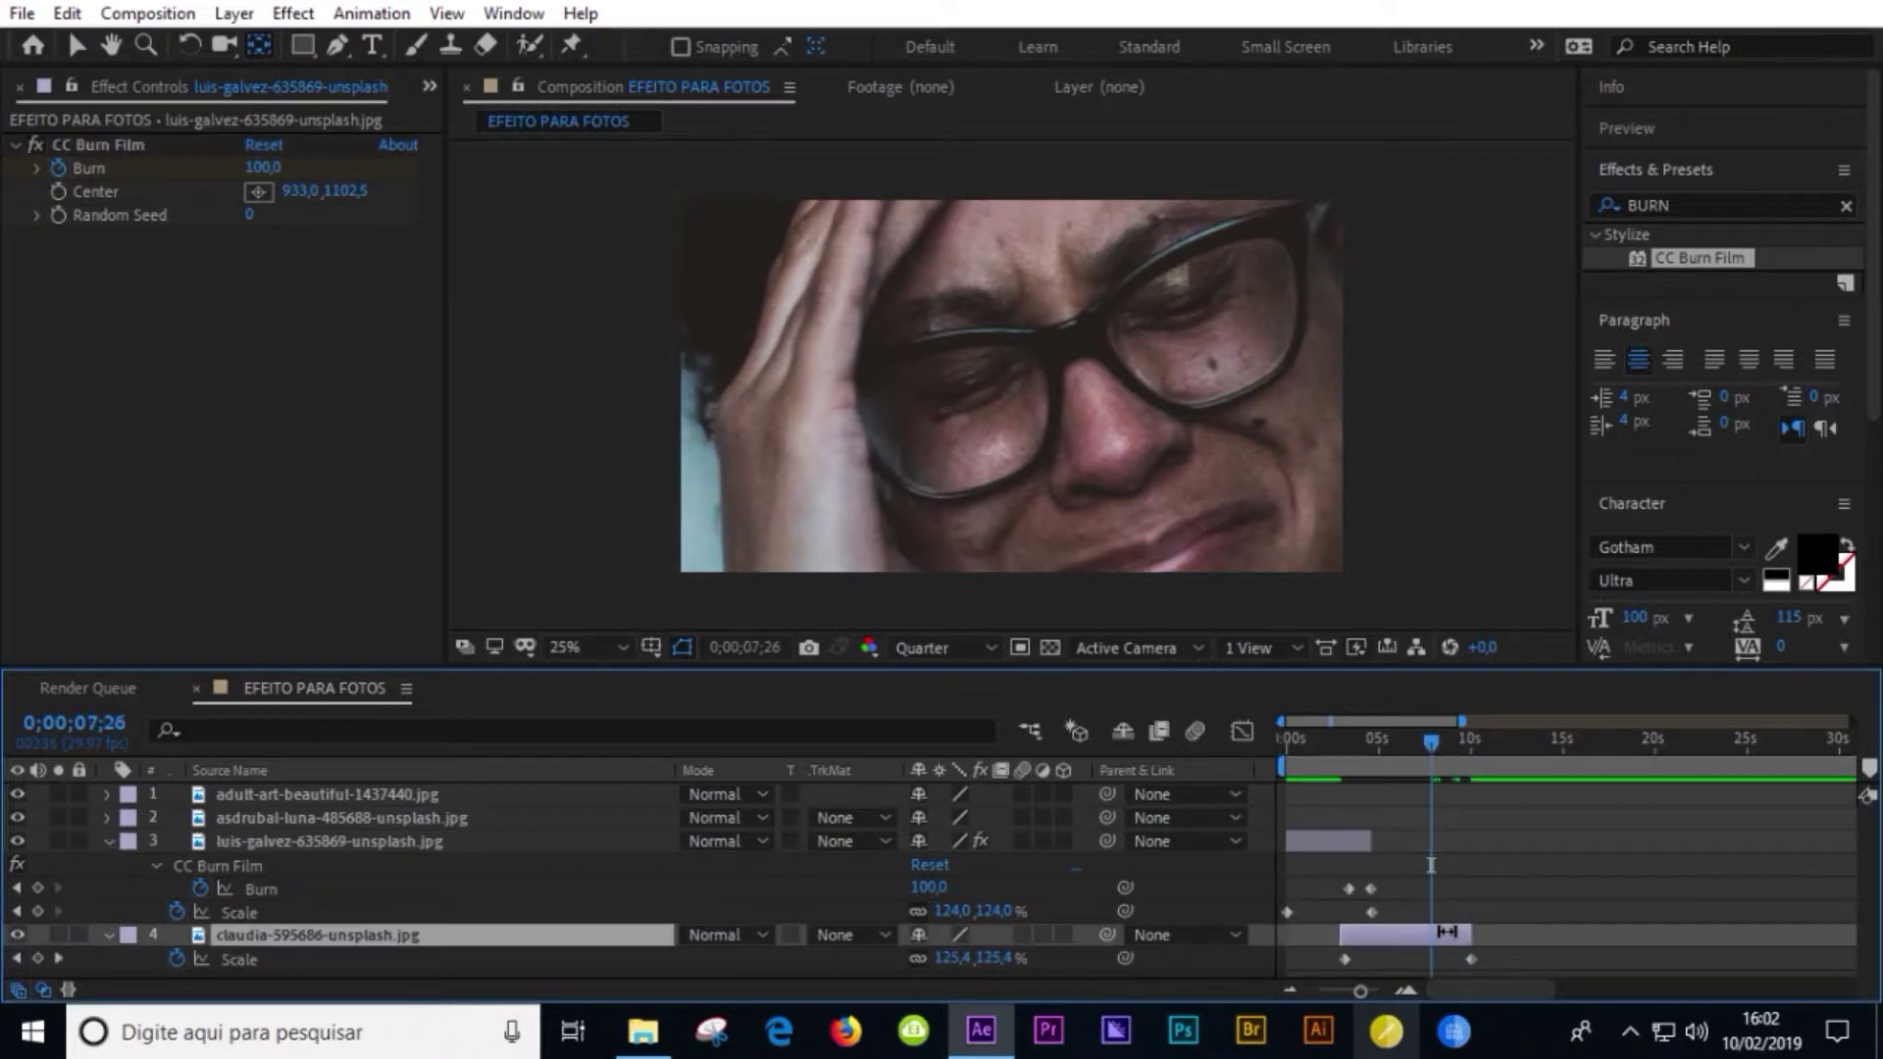
{"action": "key", "text": "ctrl+v"}
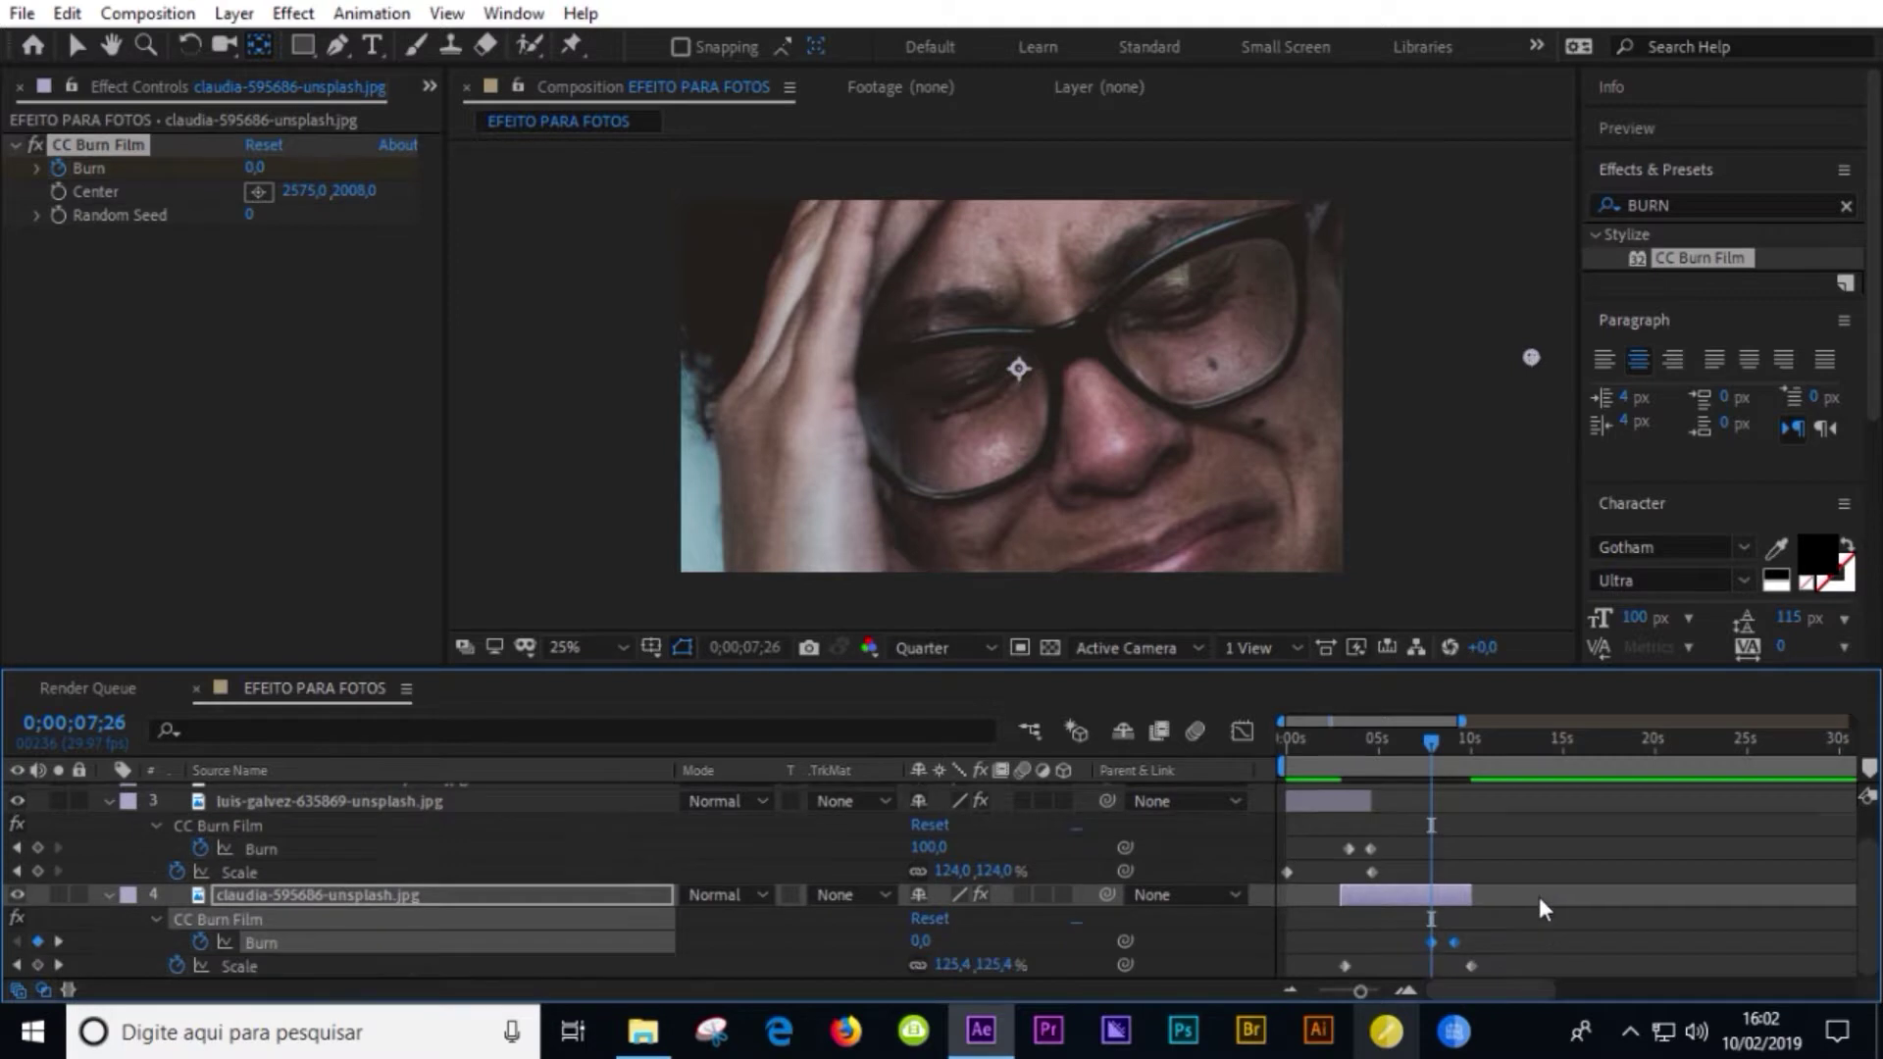
{"action": "left_click_drag", "start_coordinate": [1461, 943], "coordinate": [1474, 945]}
- Check the partial burn at 8;27 and collapse the upper layer's properties
{"action": "left_click_drag", "start_coordinate": [1433, 746], "coordinate": [1448, 744]}
{"action": "key", "text": "minus"}
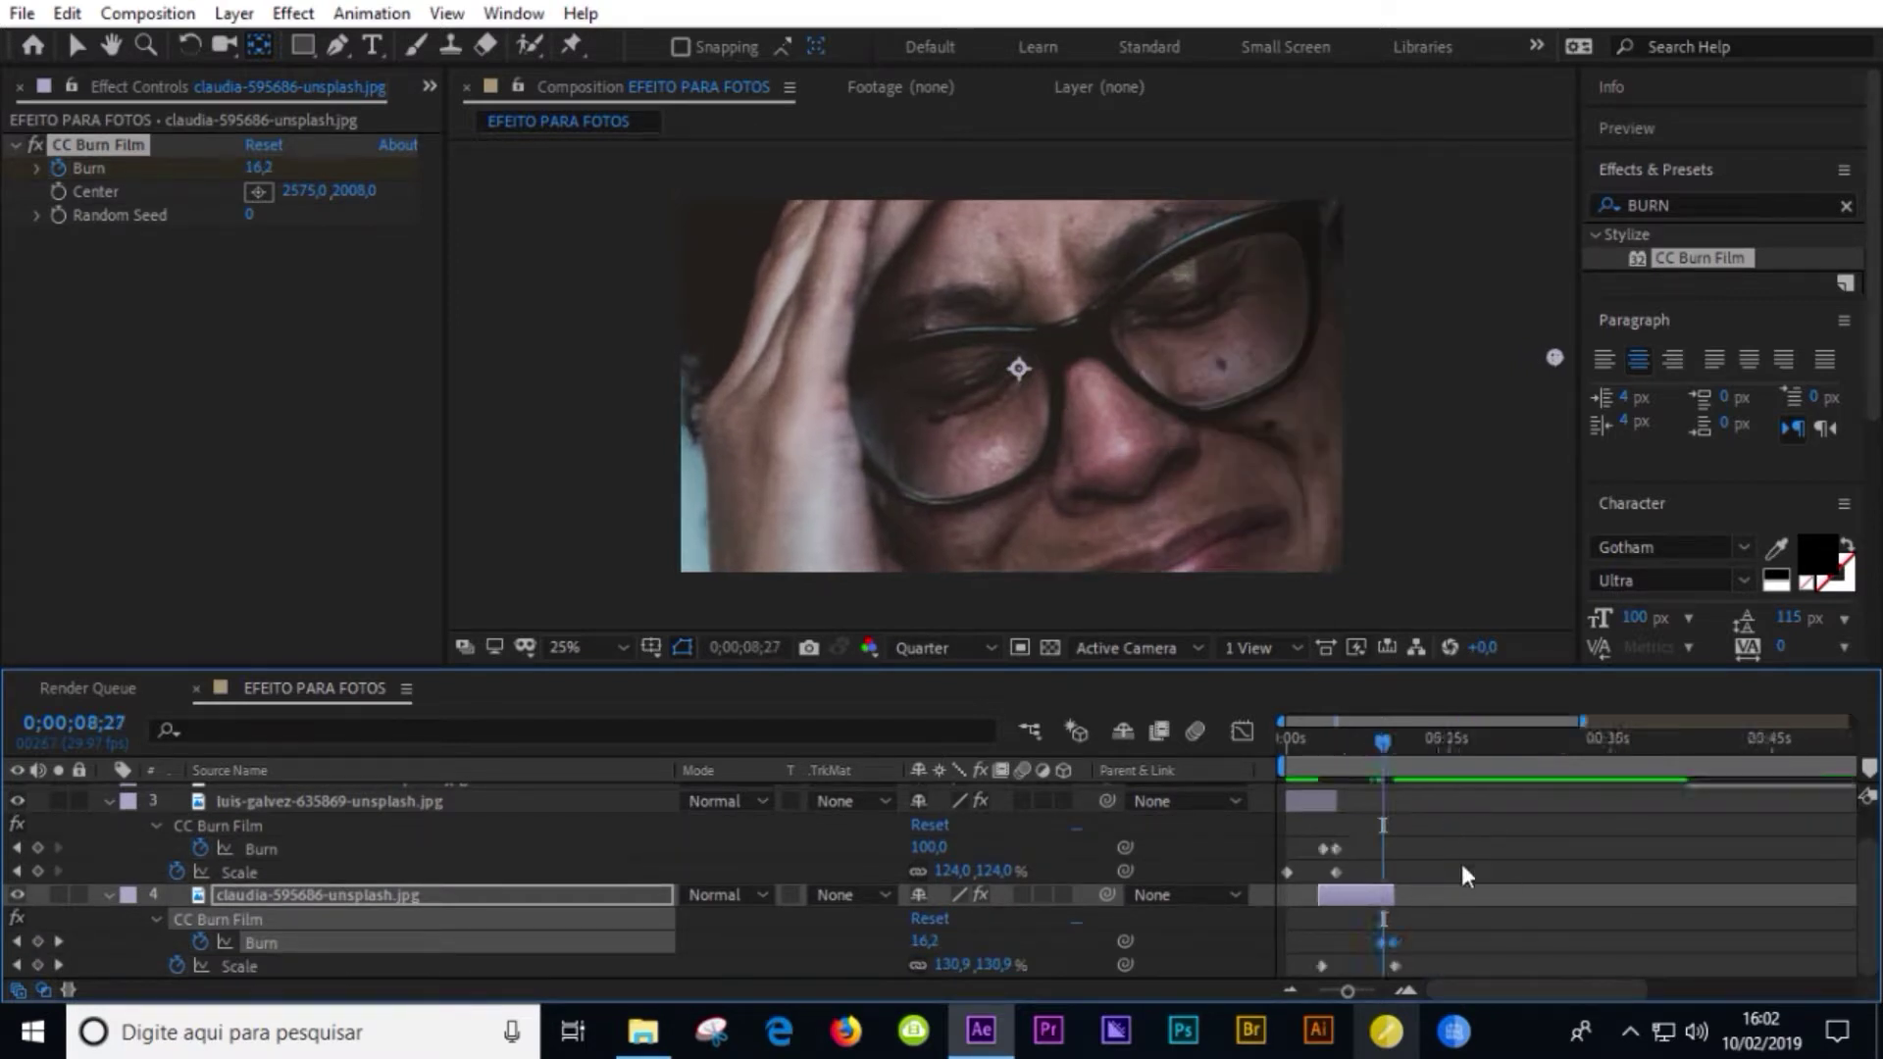
{"action": "scroll", "coordinate": [353, 865], "scroll_direction": "up", "scroll_amount": 2}
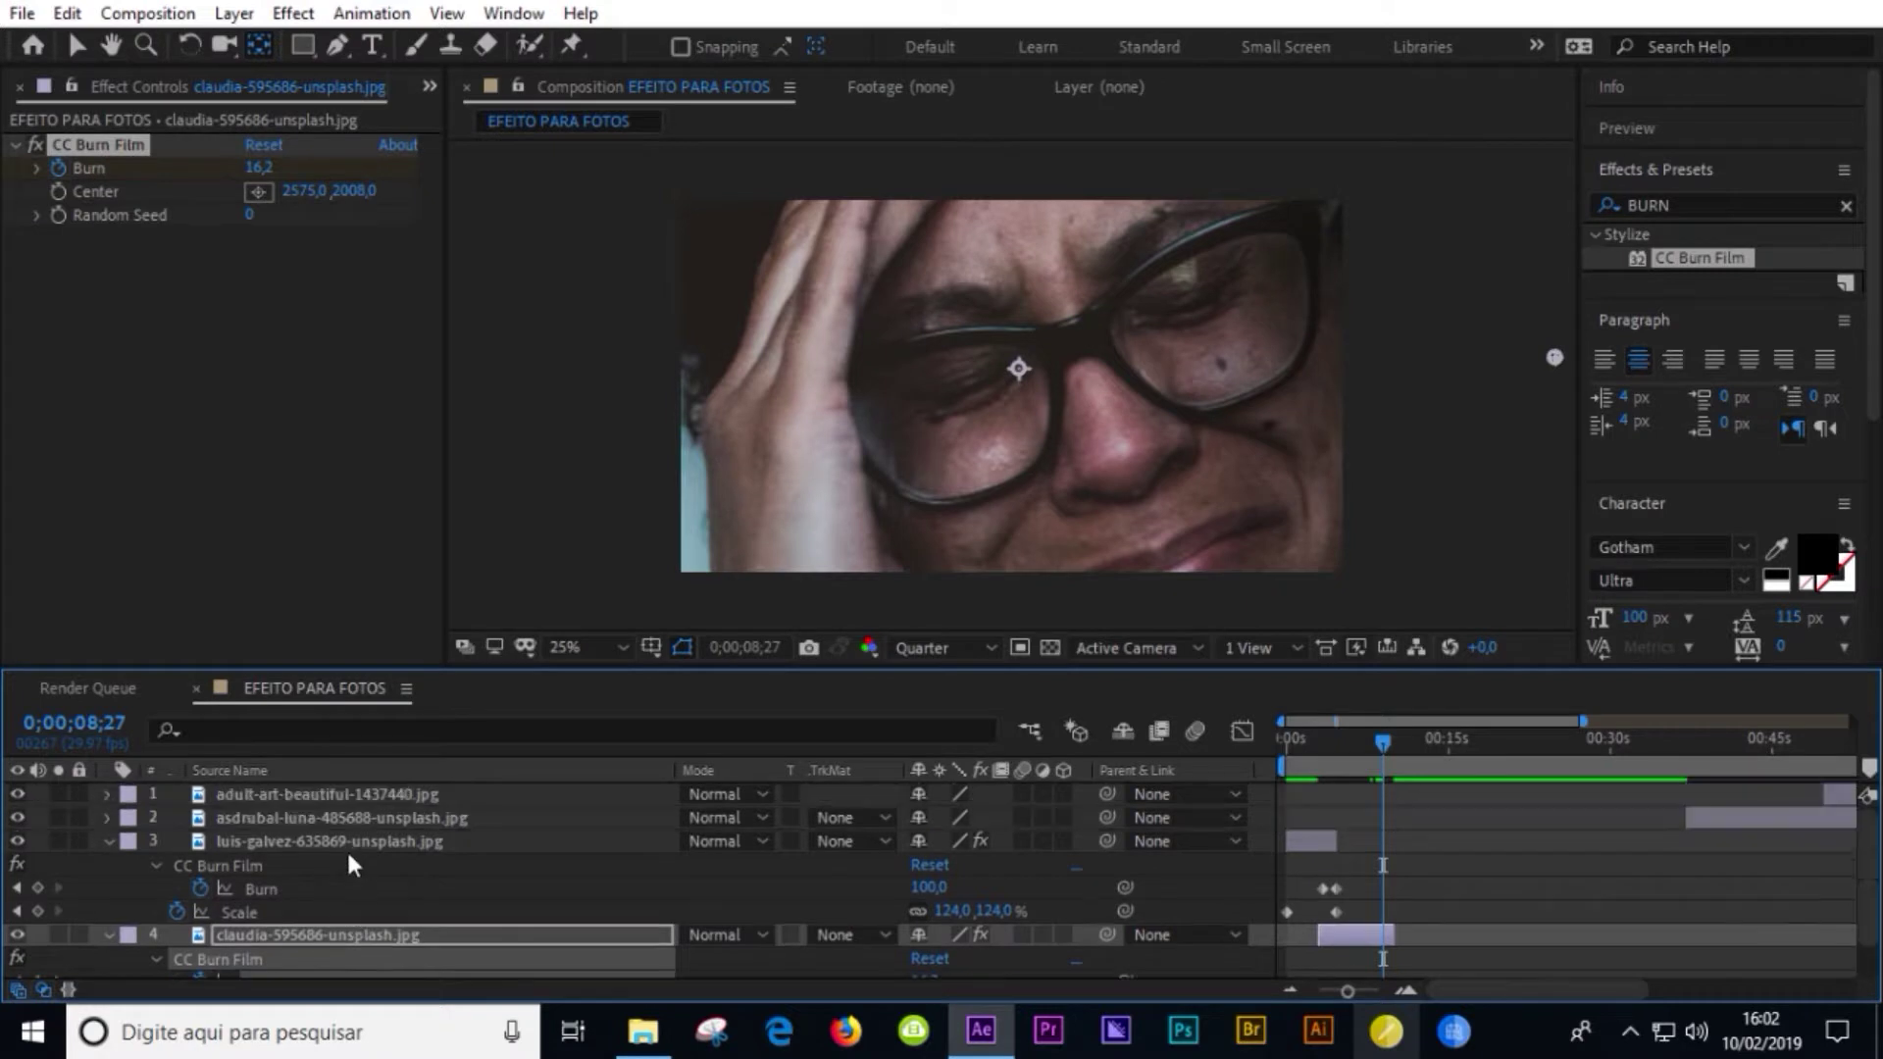
{"action": "left_click", "coordinate": [109, 839]}
- Start the mug photo layer at 8;27 and send it to the bottom of the stack
{"action": "left_click", "coordinate": [106, 864]}
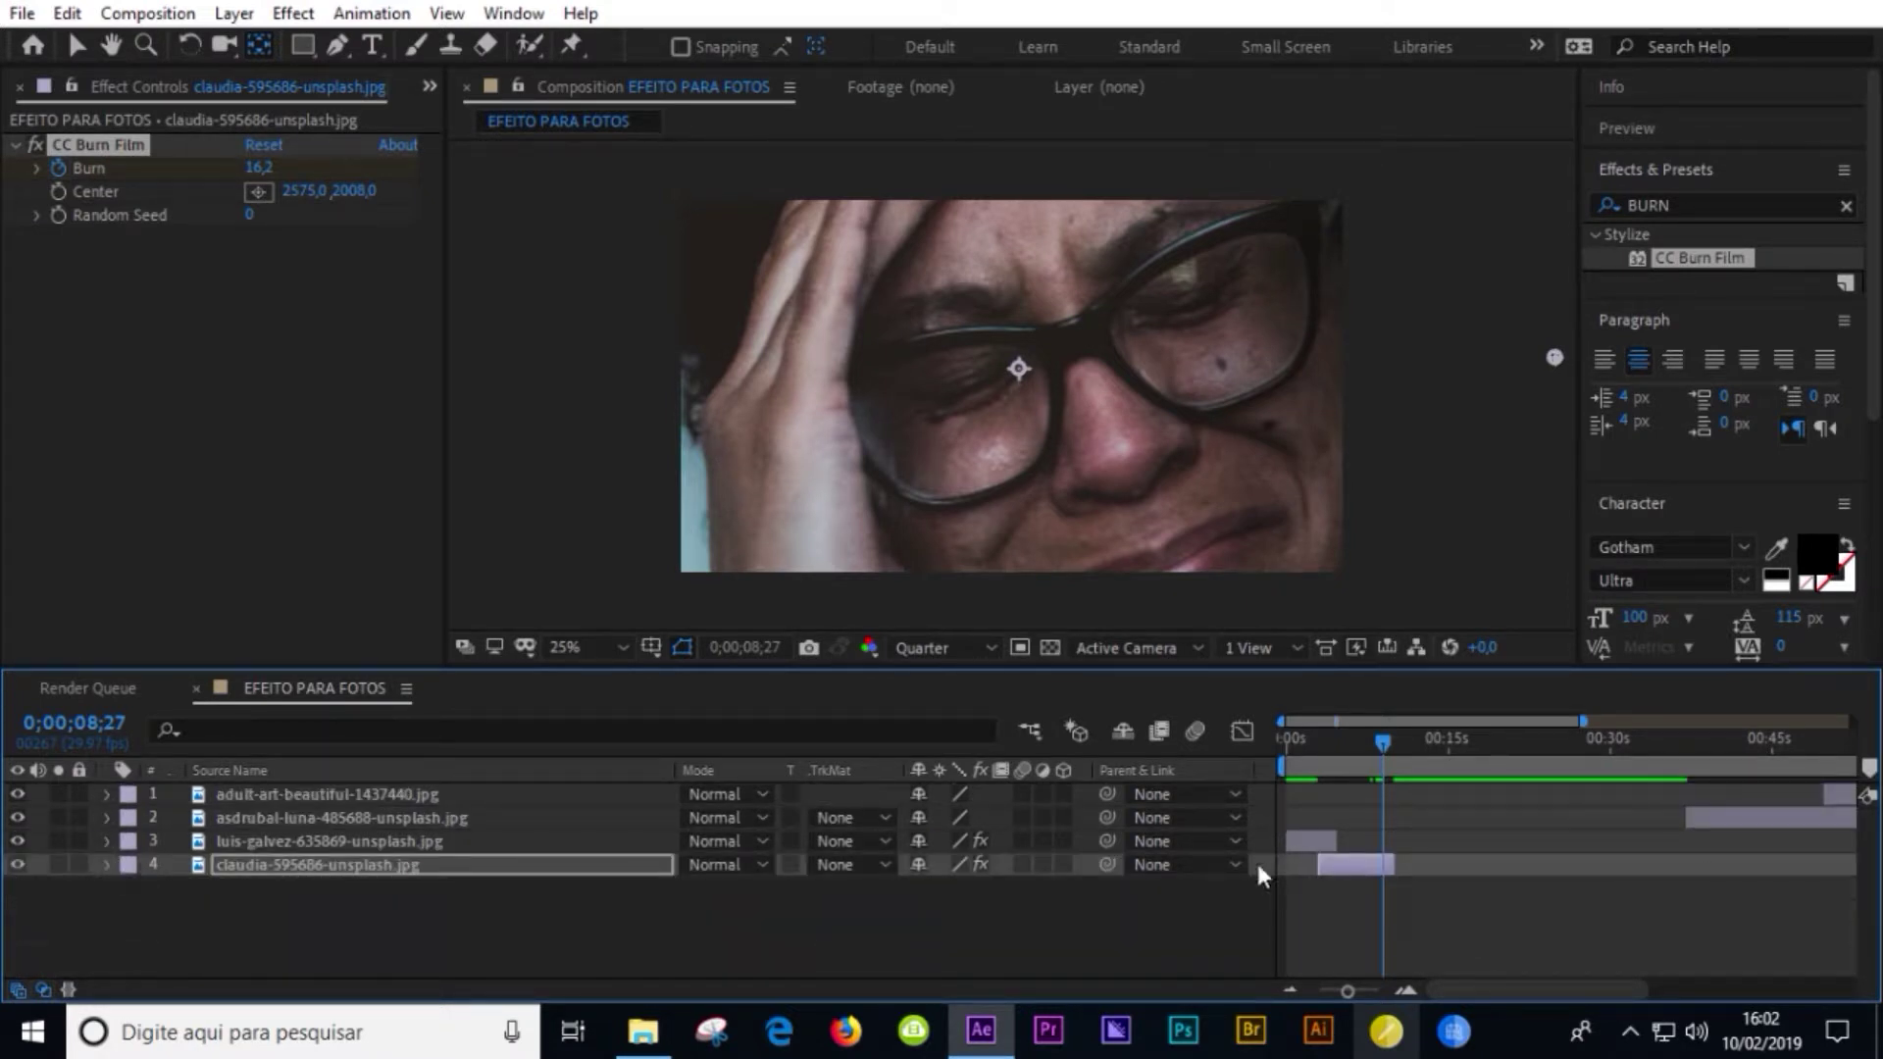
{"action": "left_click", "coordinate": [1766, 820]}
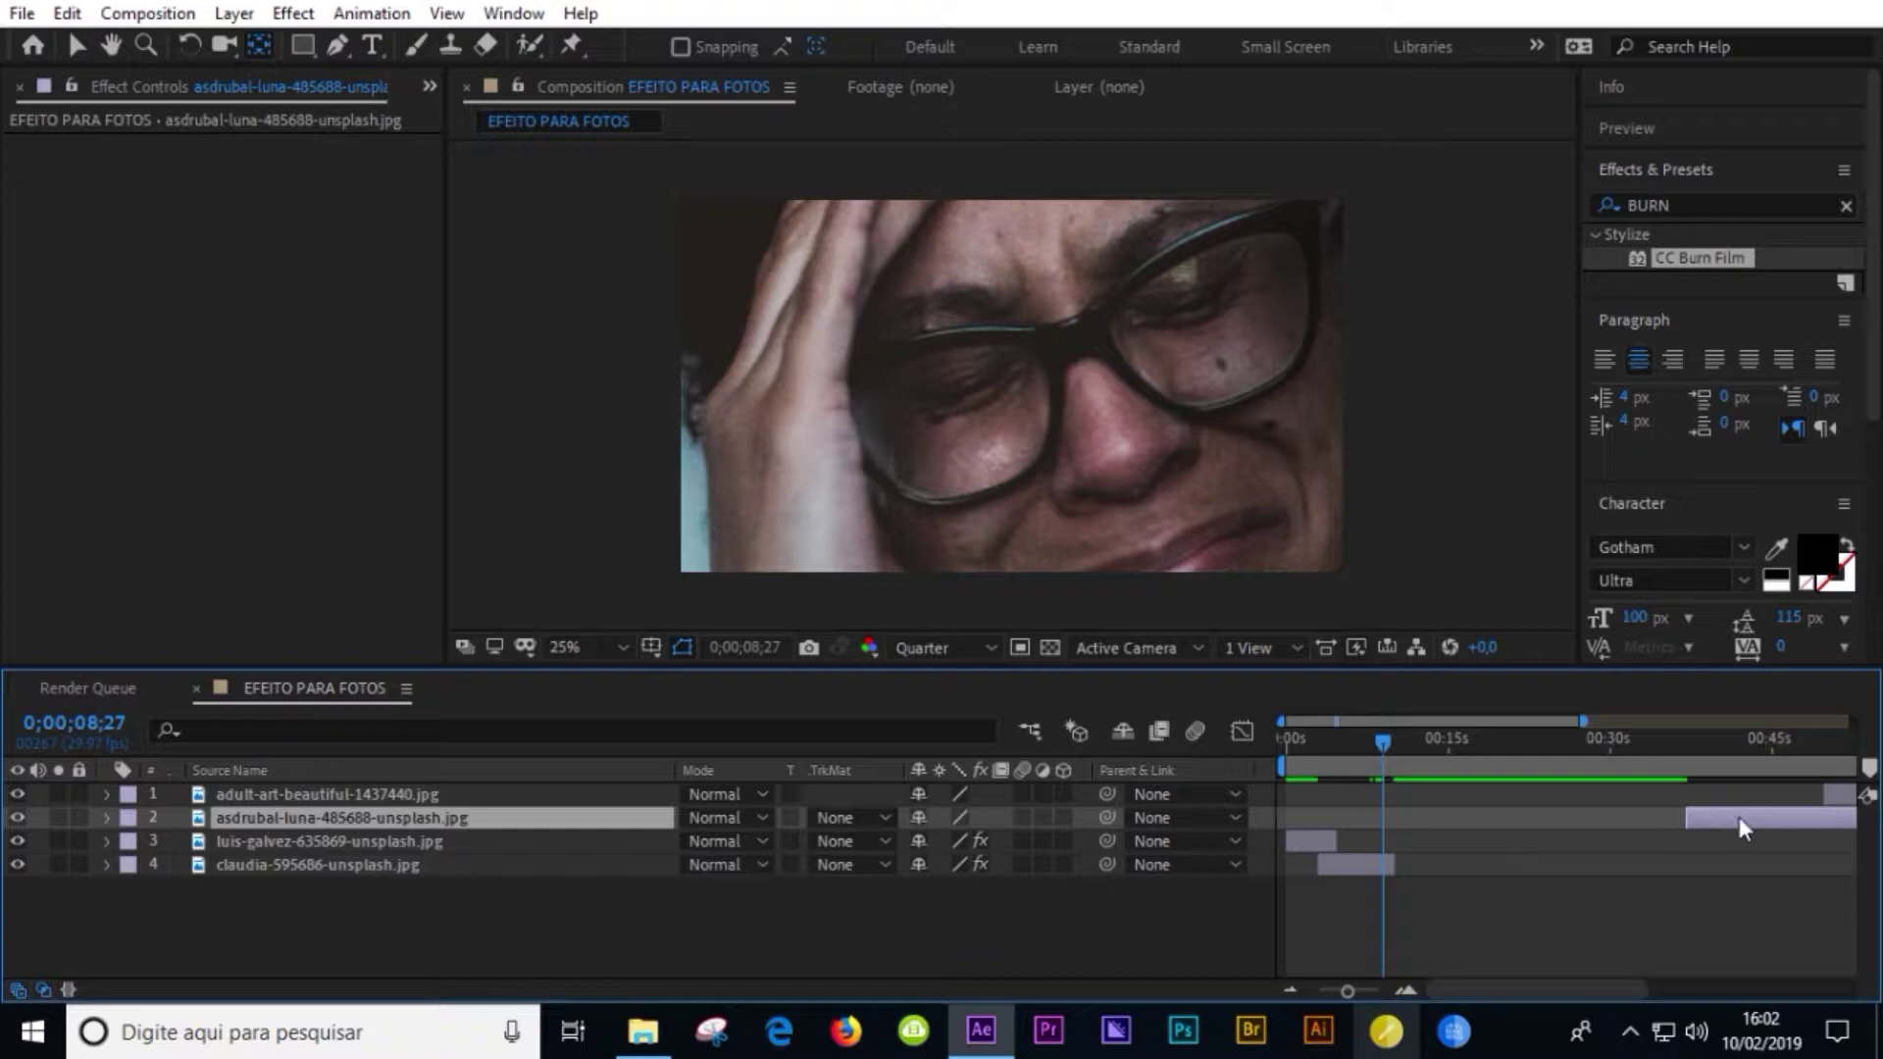
{"action": "left_click_drag", "start_coordinate": [1739, 816], "coordinate": [1420, 816]}
{"action": "key", "text": "ctrl+shift+bracketleft"}
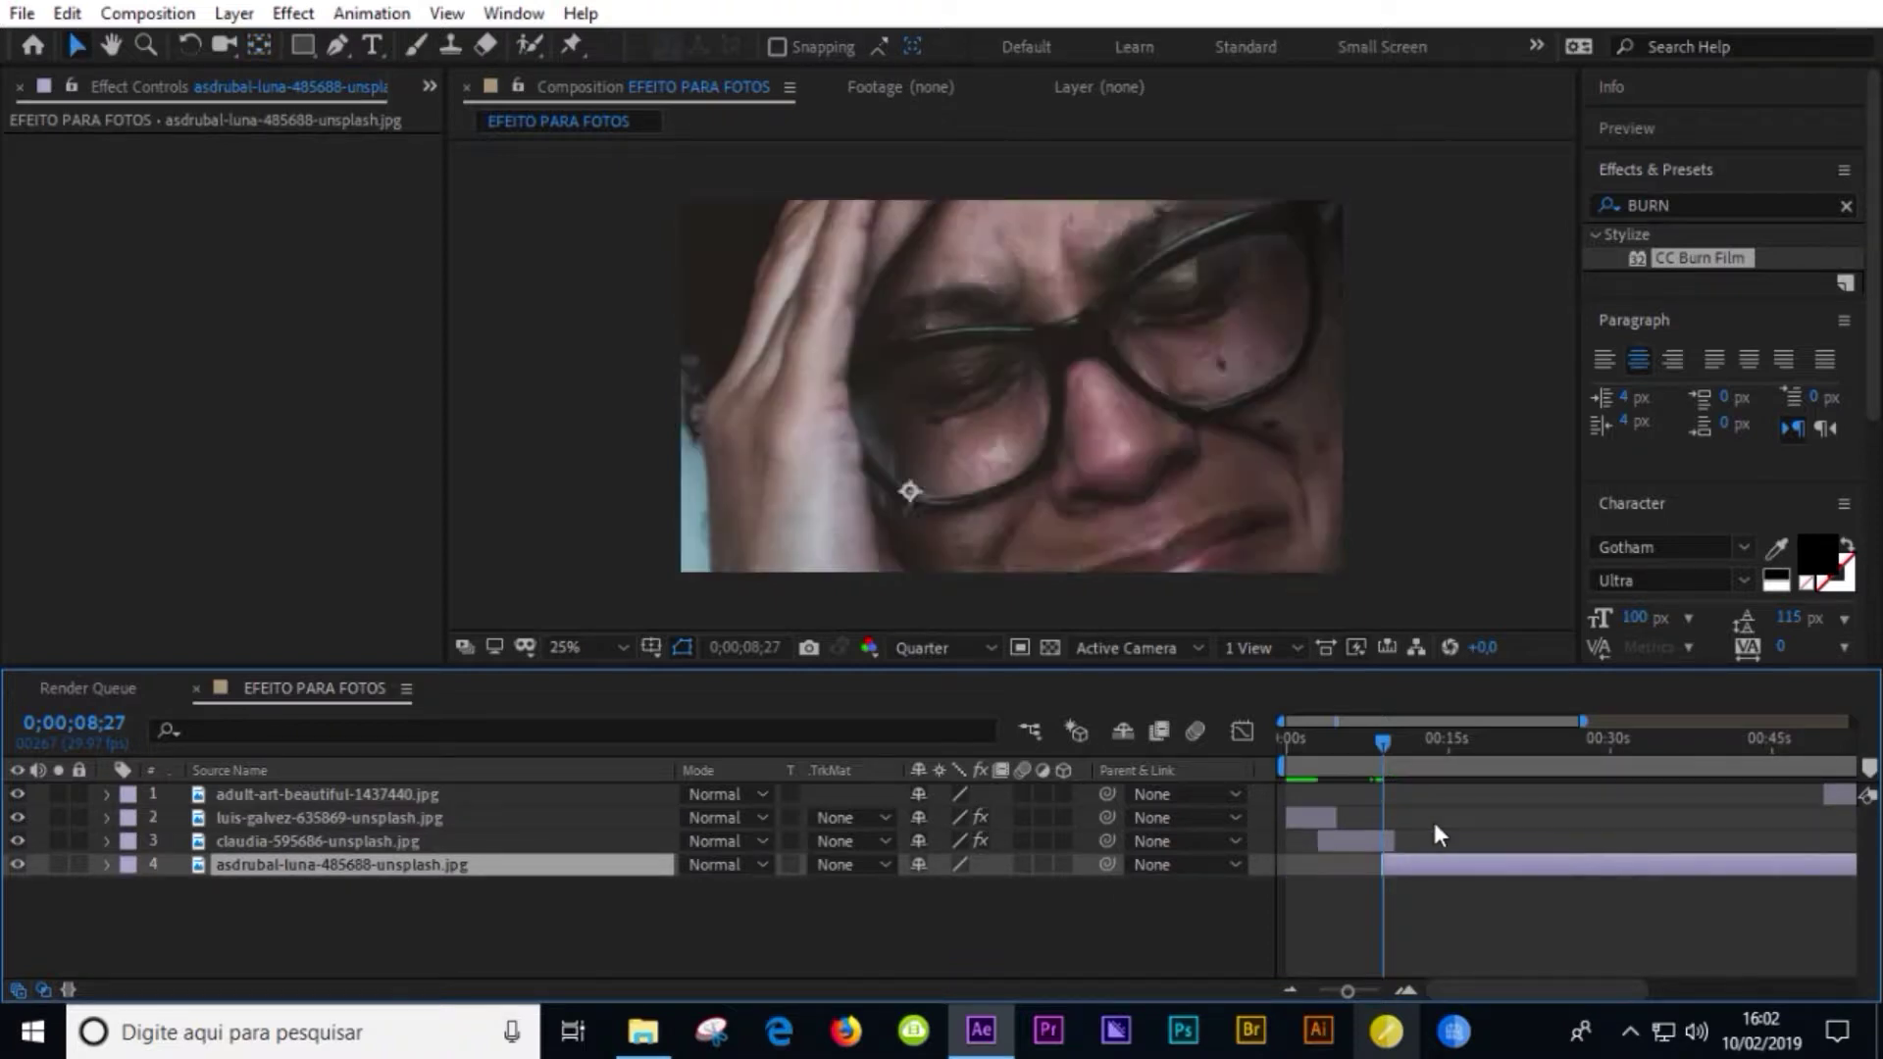
- Scrub from 9;09 to 10;22 to check the crying face burning into the mug photo
{"action": "left_click", "coordinate": [1391, 744]}
{"action": "left_click", "coordinate": [1370, 841]}
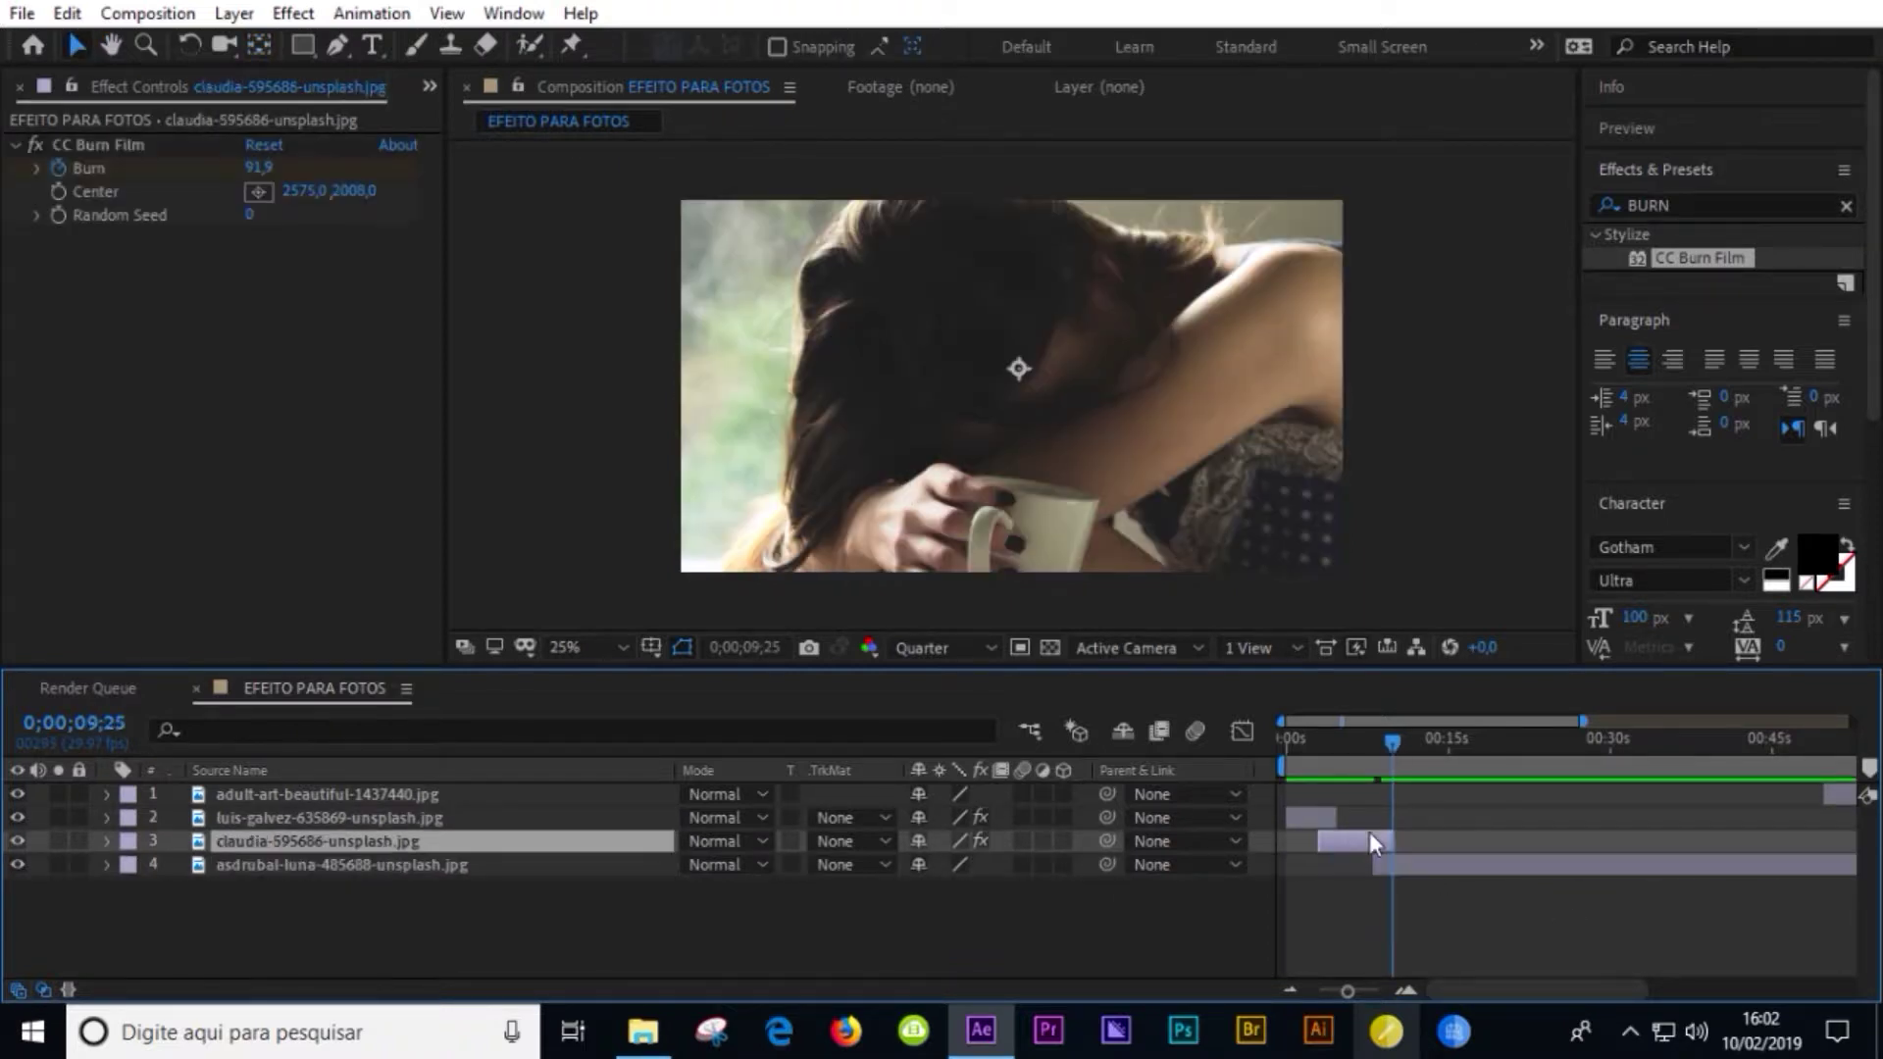
{"action": "key", "text": "u"}
{"action": "scroll", "coordinate": [1465, 916], "scroll_direction": "up", "scroll_amount": 3}
{"action": "left_click", "coordinate": [1369, 761]}
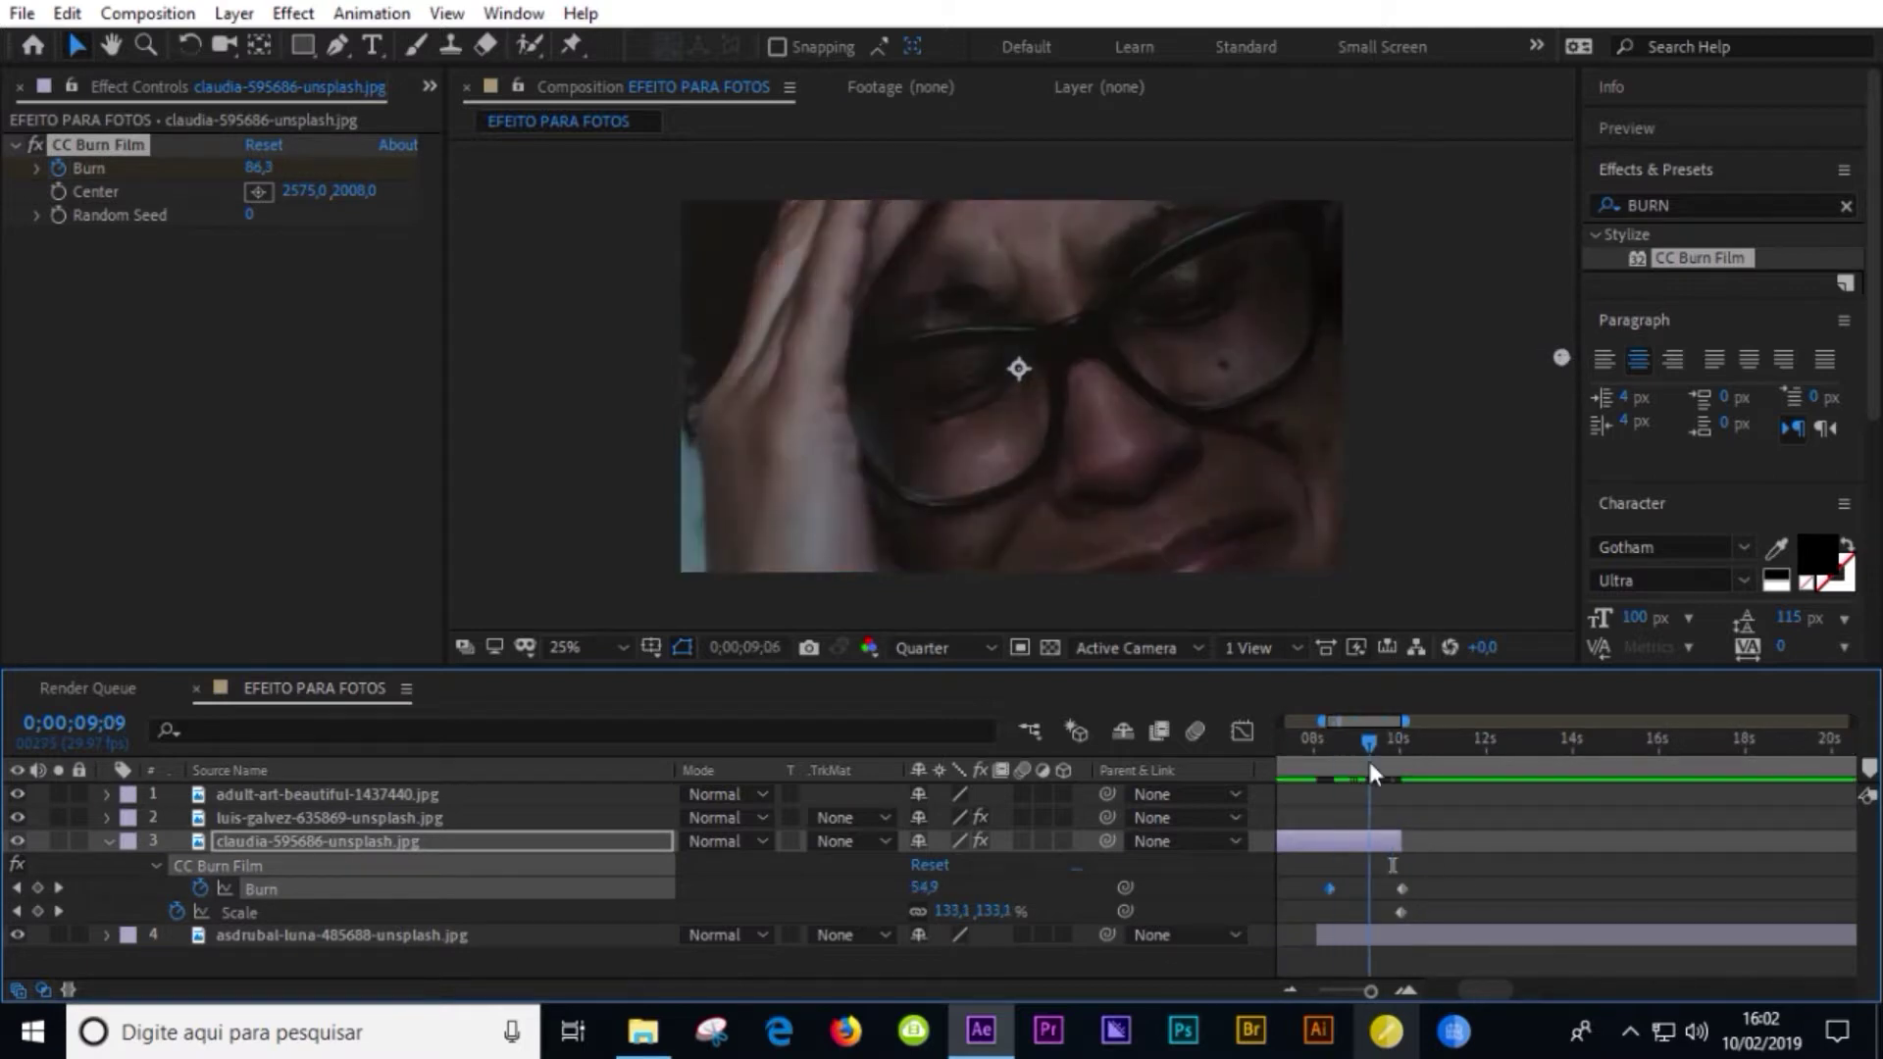
{"action": "left_click_drag", "start_coordinate": [1369, 761], "coordinate": [1432, 774]}
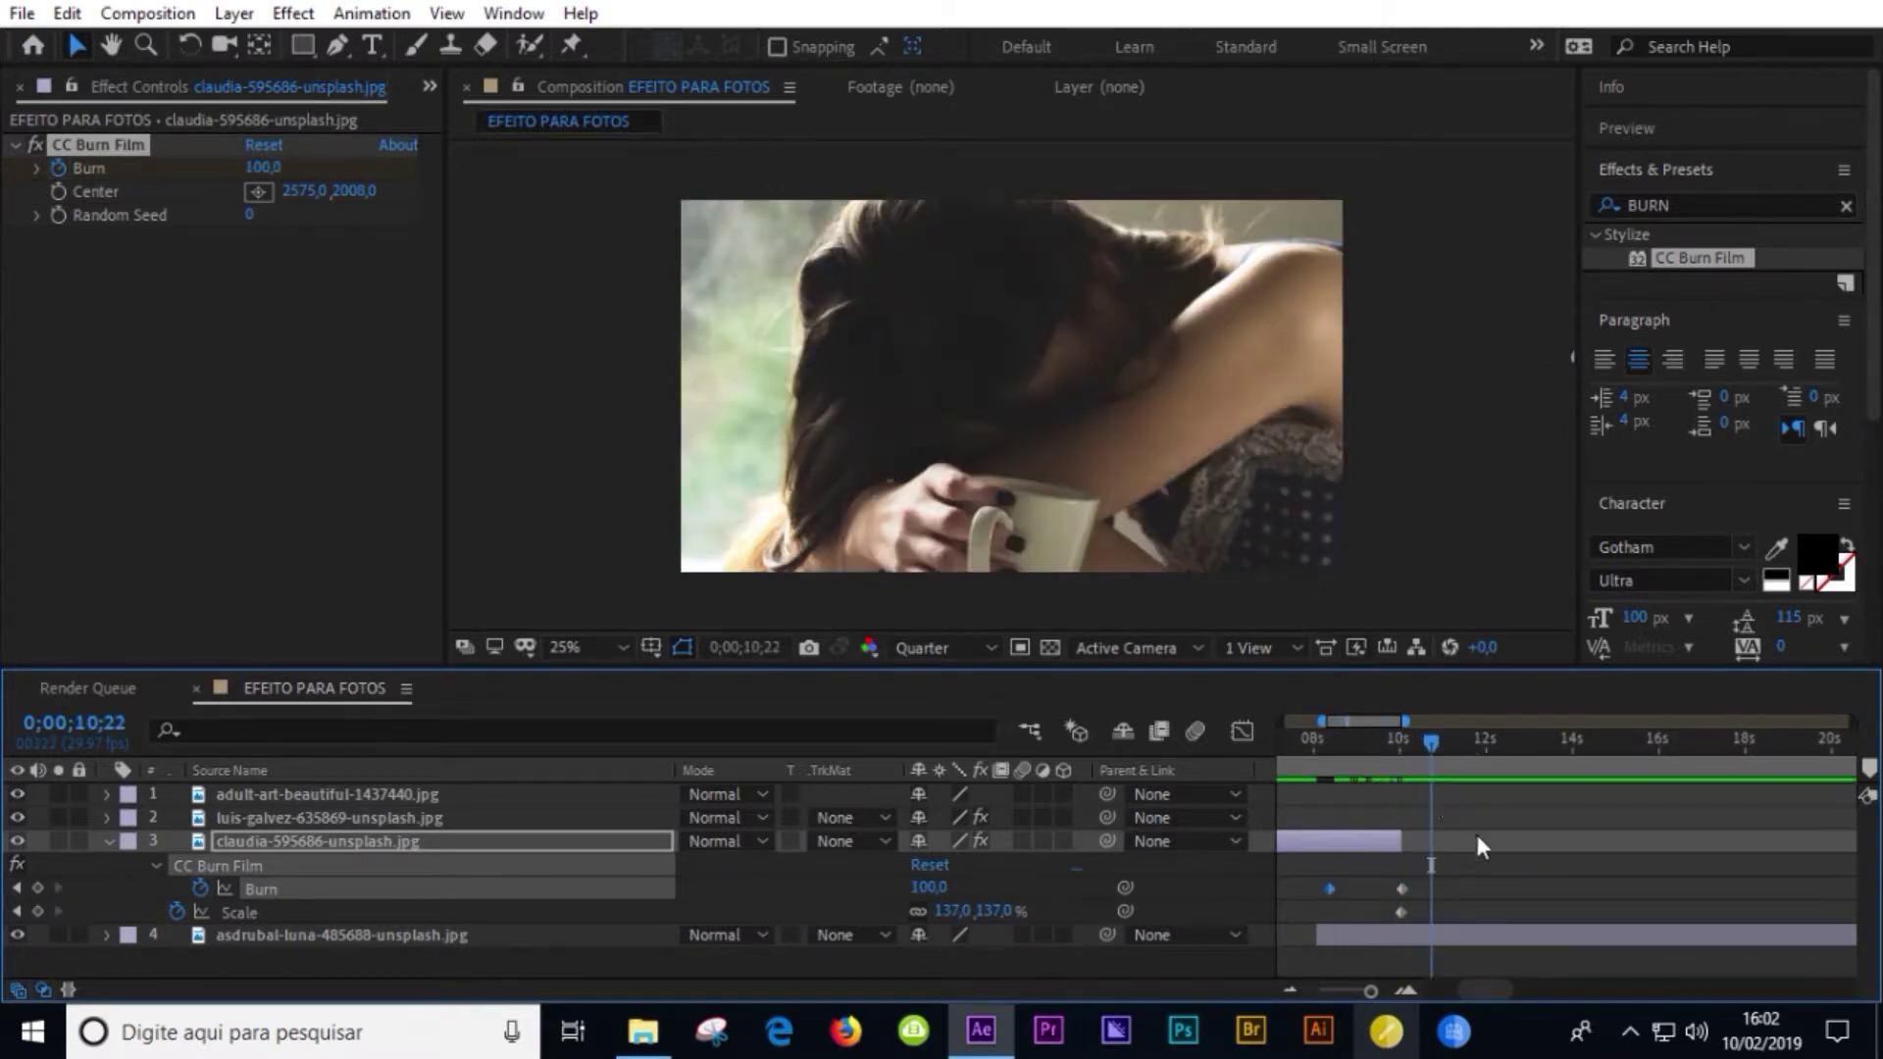
{"action": "scroll", "coordinate": [1477, 833], "scroll_direction": "down", "scroll_amount": 5}
{"action": "left_click", "coordinate": [1432, 931]}
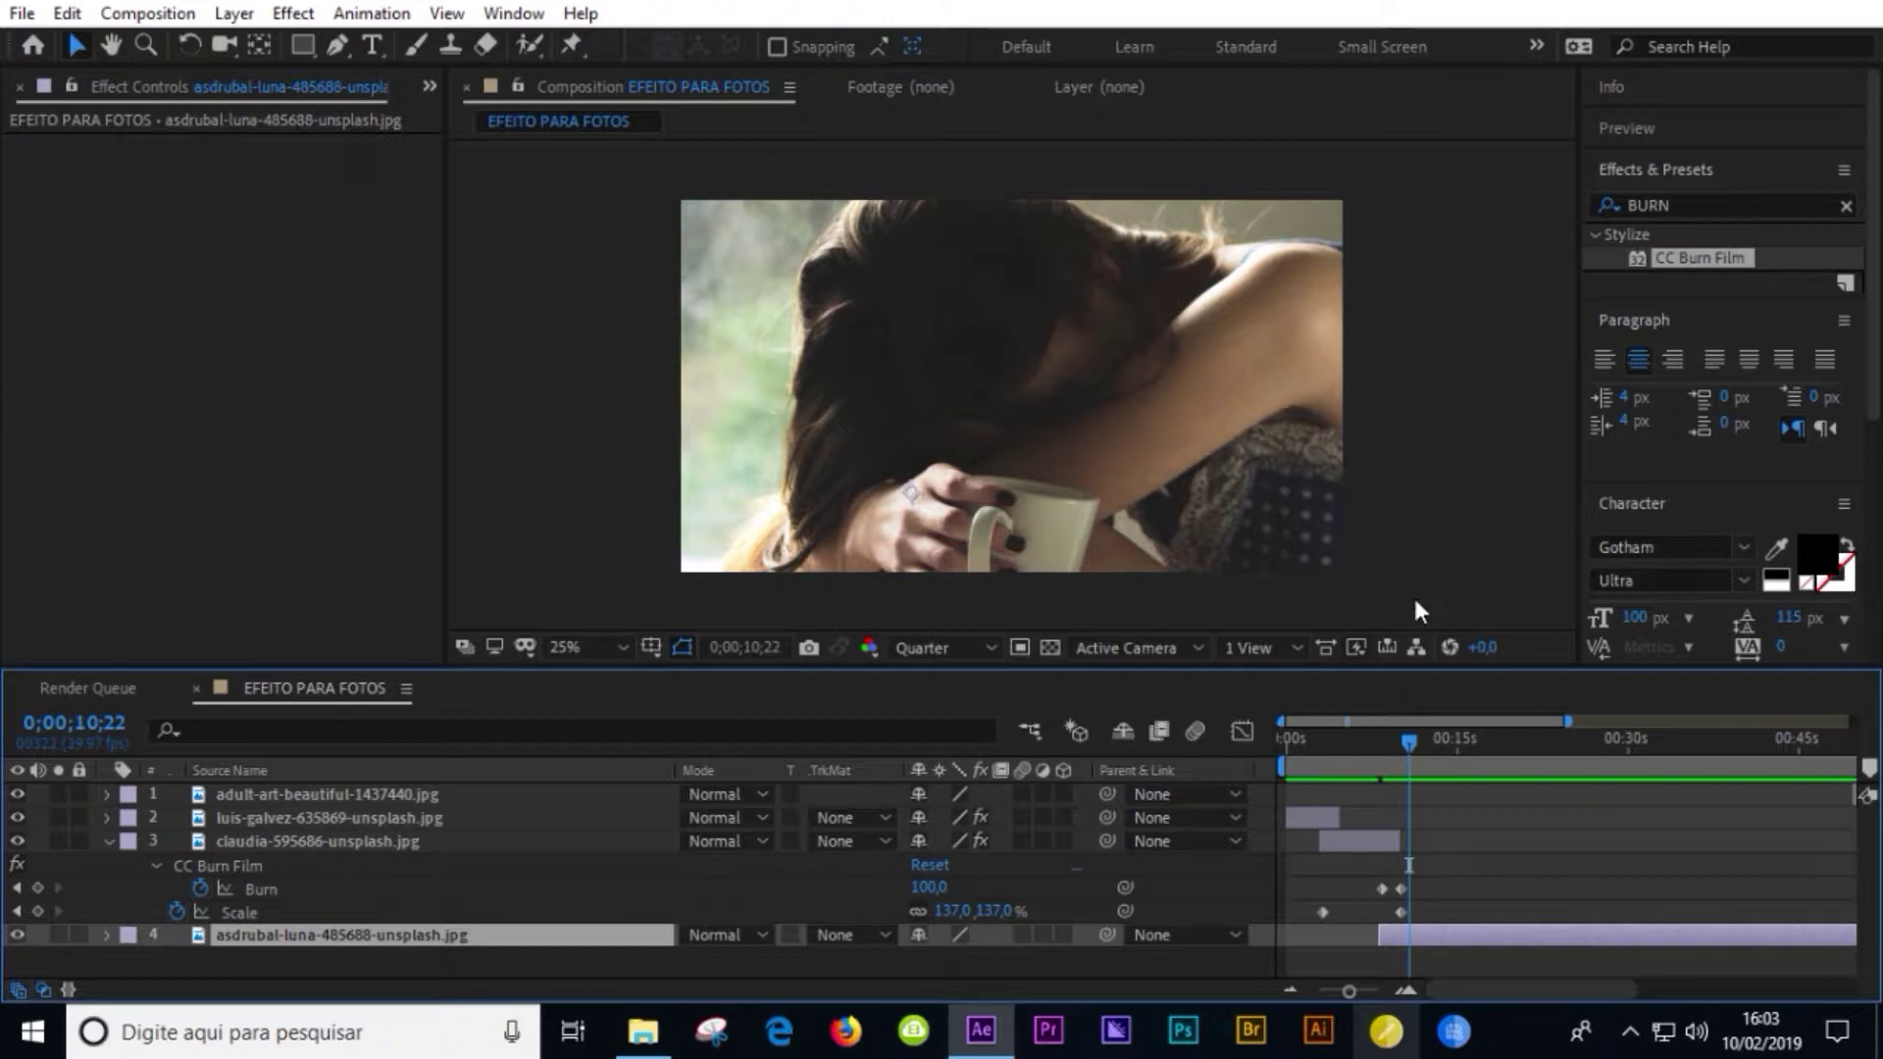
- Keyframe the mug photo's Position to pan from X 773 at 8;25 to X 240 at 16;18
{"action": "left_click_drag", "start_coordinate": [1400, 741], "coordinate": [1385, 744]}
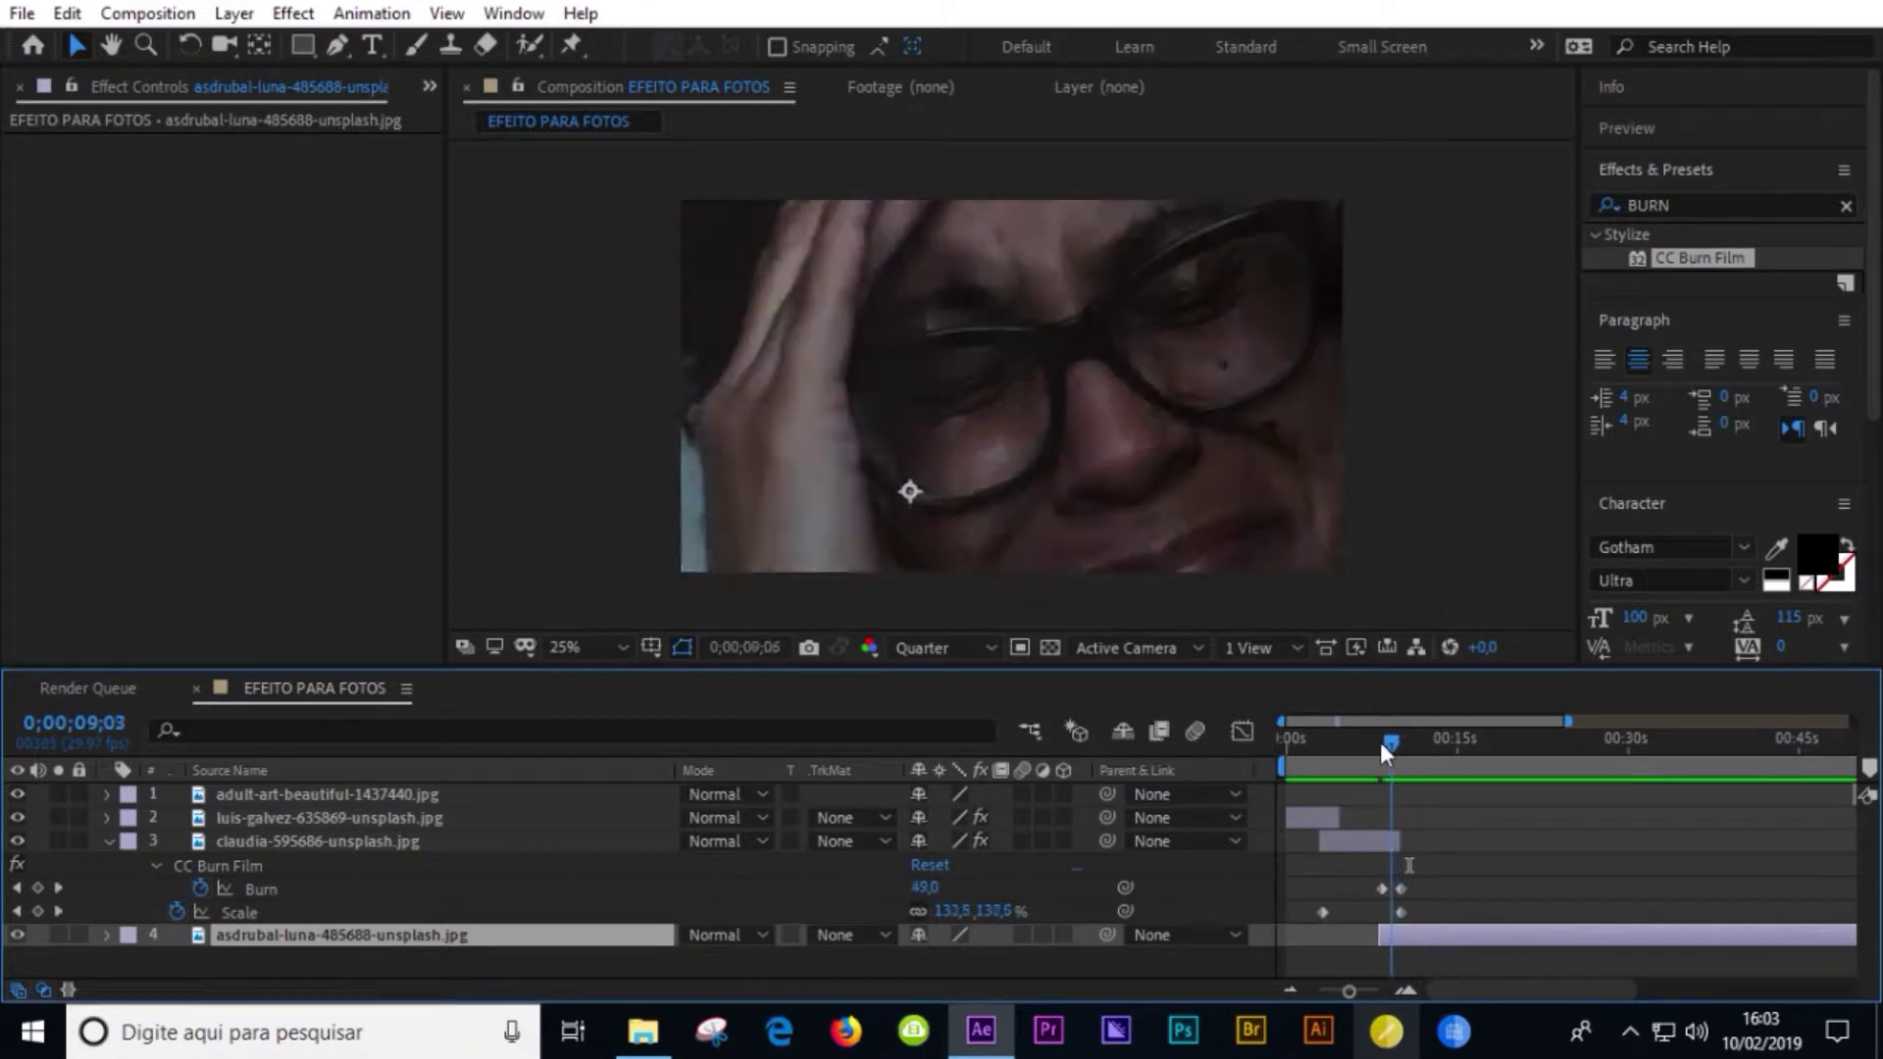
{"action": "left_click", "coordinate": [1444, 963]}
{"action": "left_click", "coordinate": [1461, 937]}
{"action": "key", "text": "p"}
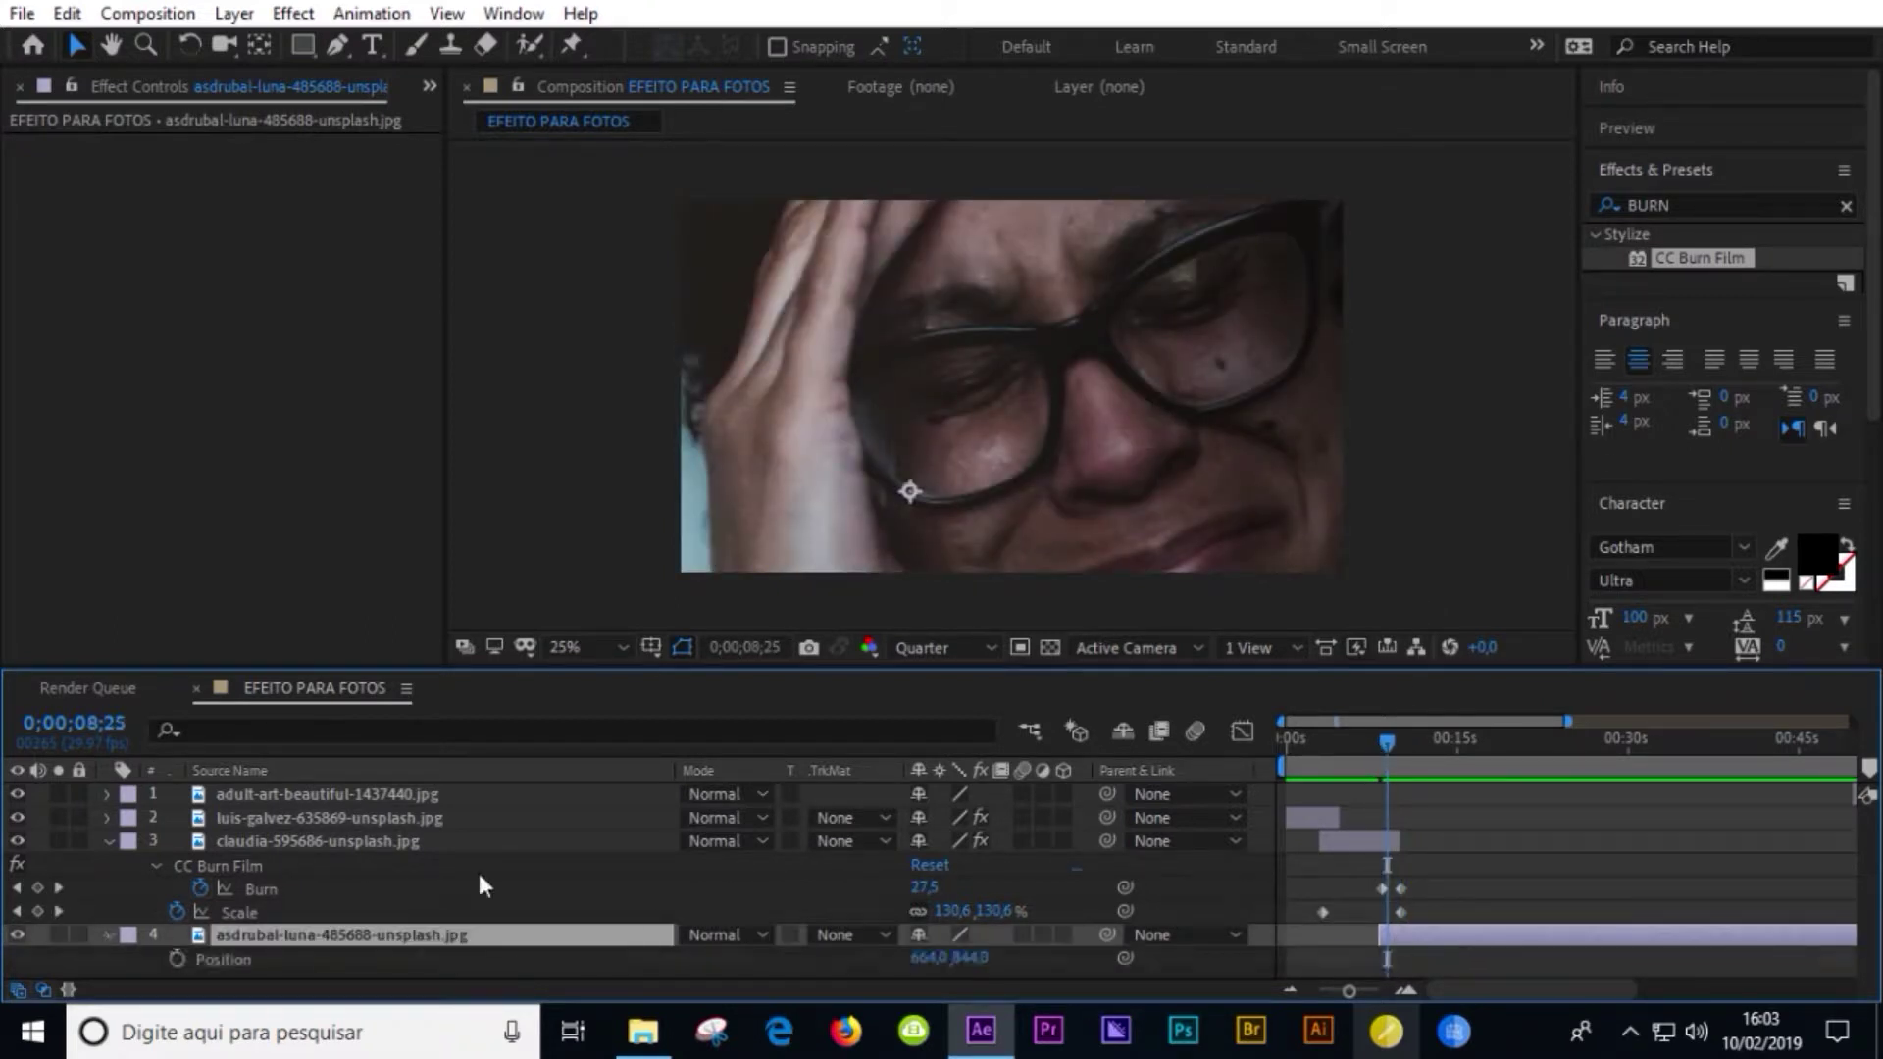
{"action": "left_click", "coordinate": [177, 958]}
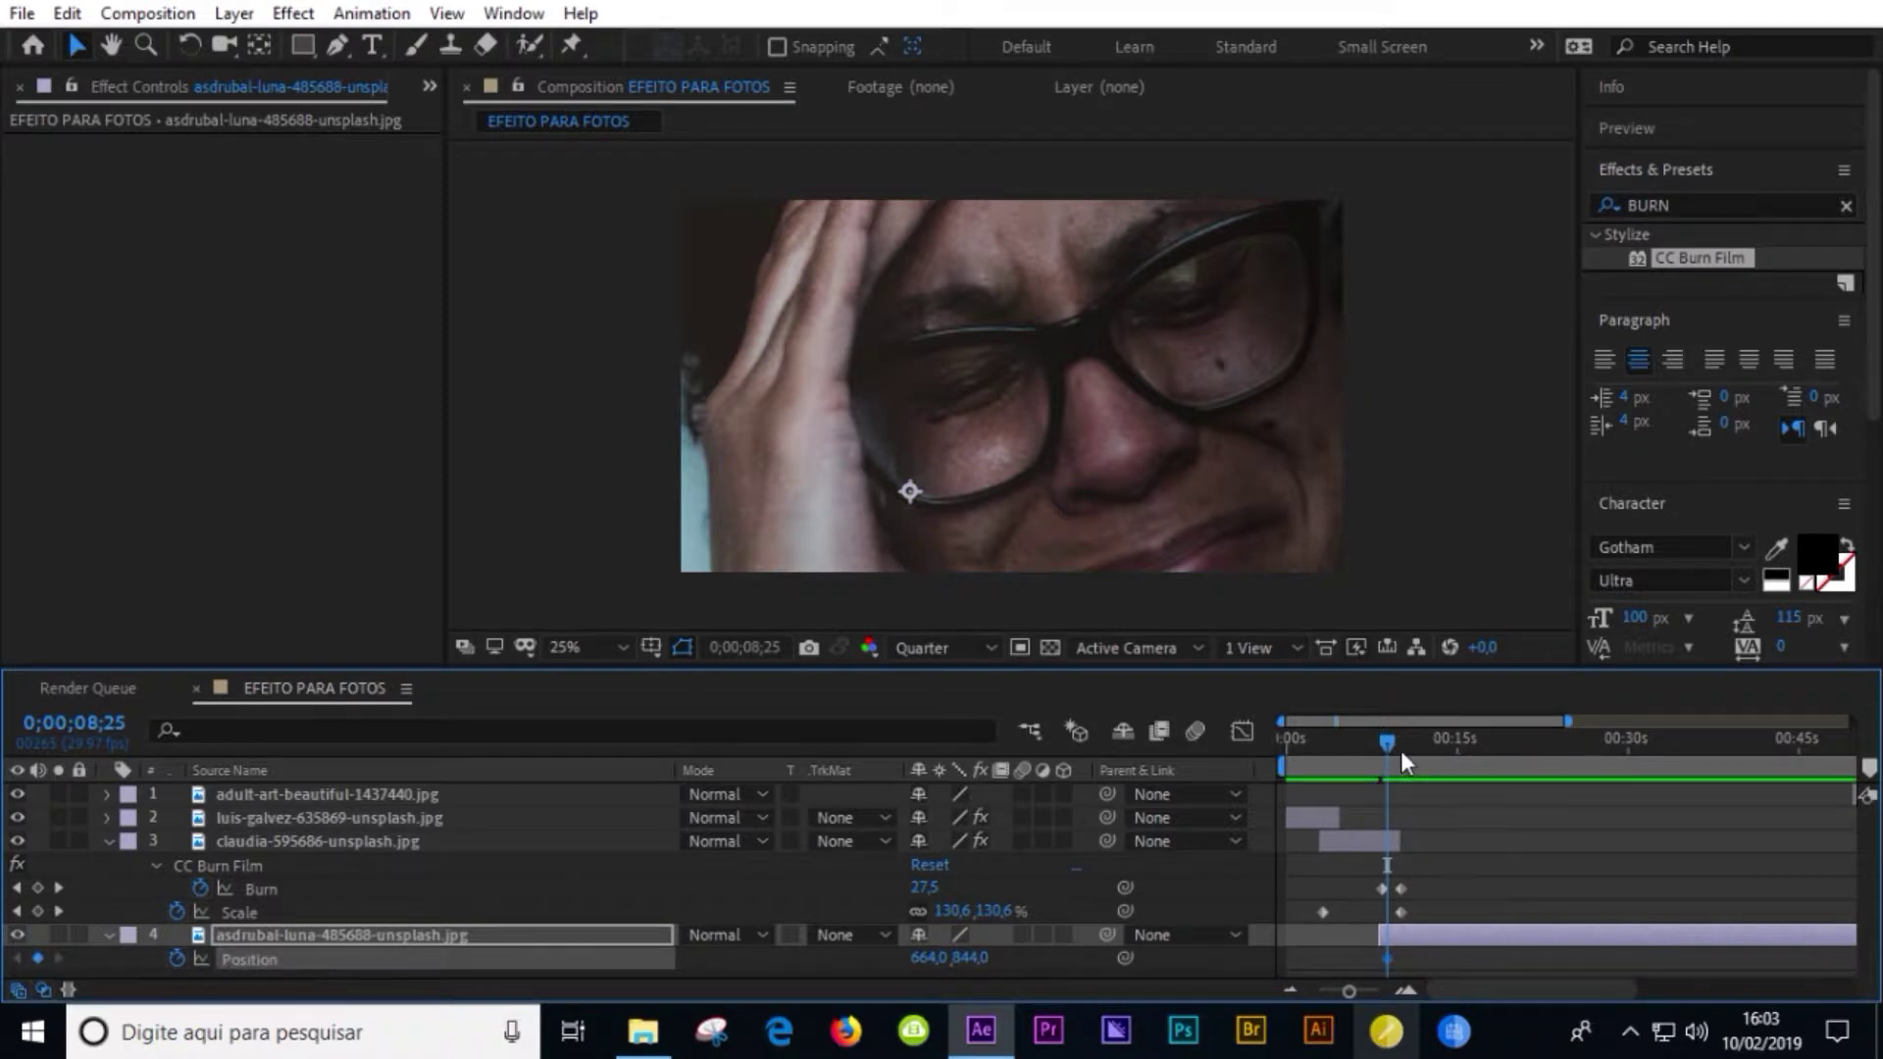
{"action": "left_click_drag", "start_coordinate": [1400, 745], "coordinate": [1475, 745]}
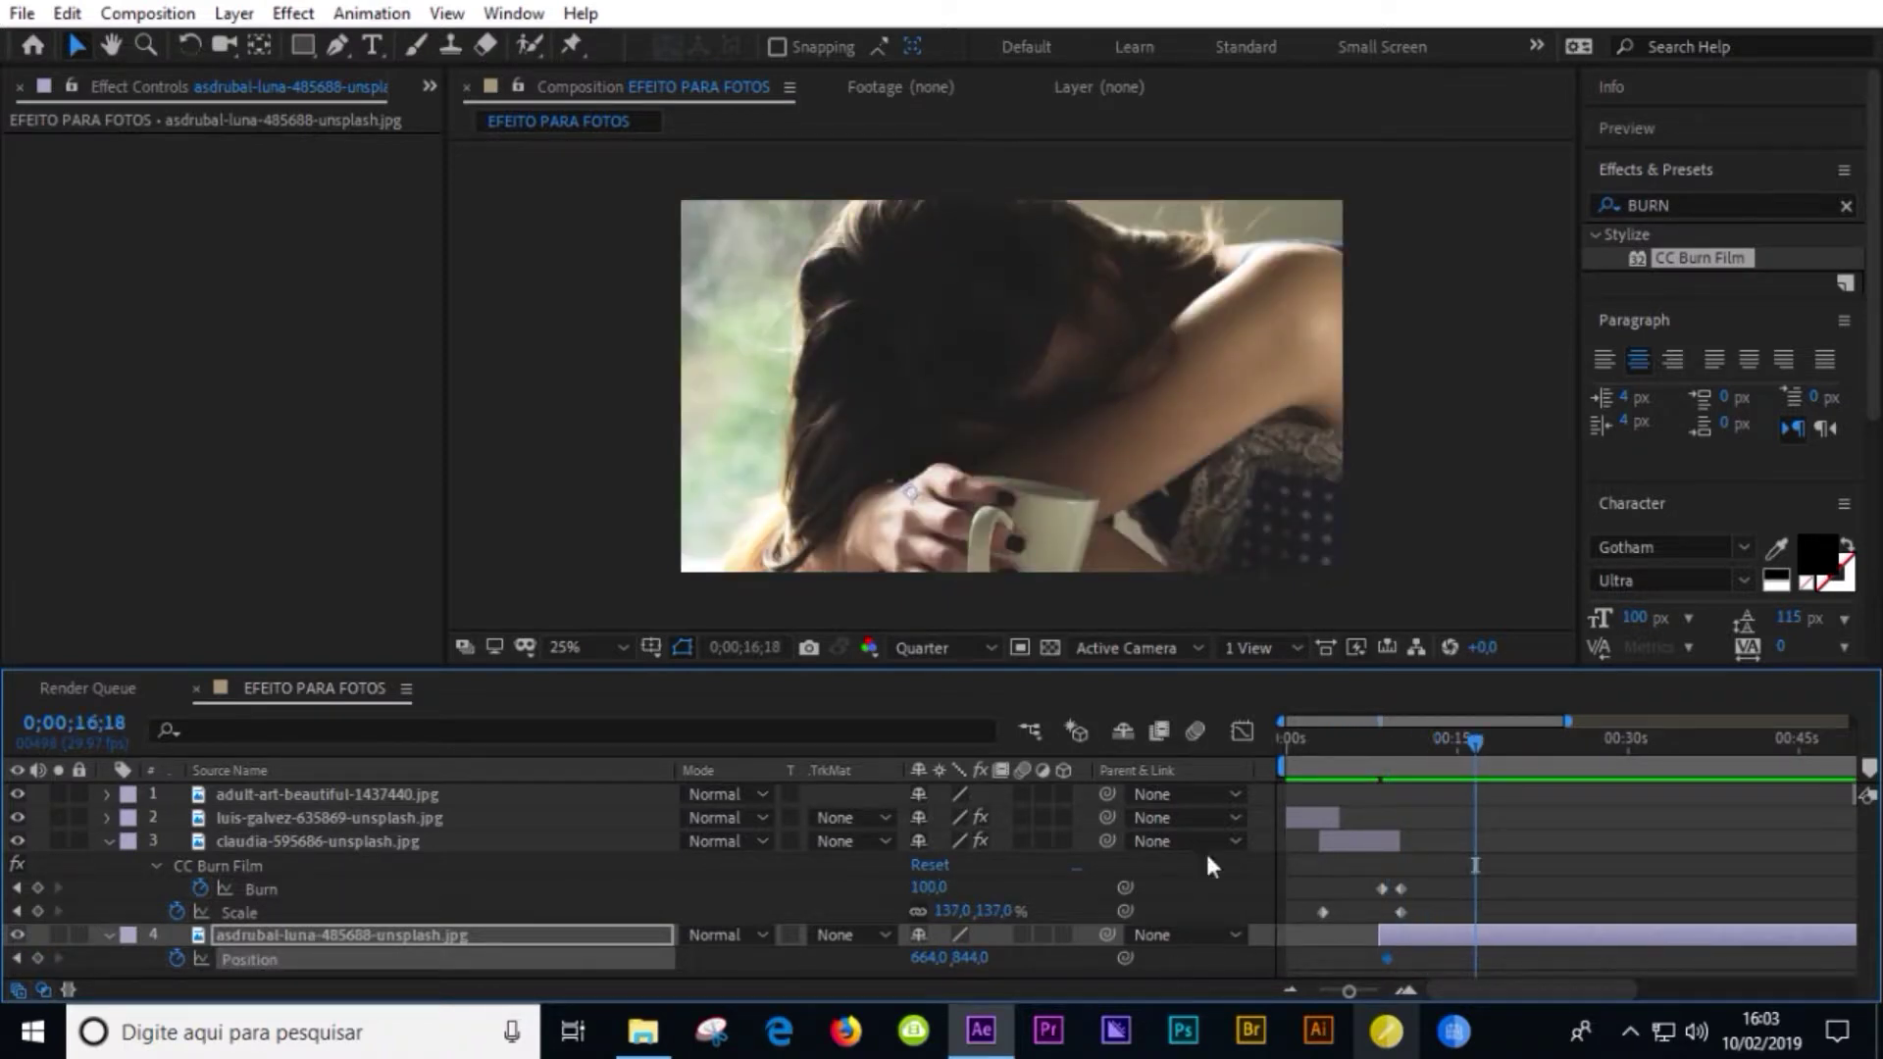
{"action": "left_click", "coordinate": [16, 958]}
{"action": "left_click_drag", "start_coordinate": [922, 957], "coordinate": [1074, 961]}
{"action": "left_click", "coordinate": [1475, 750]}
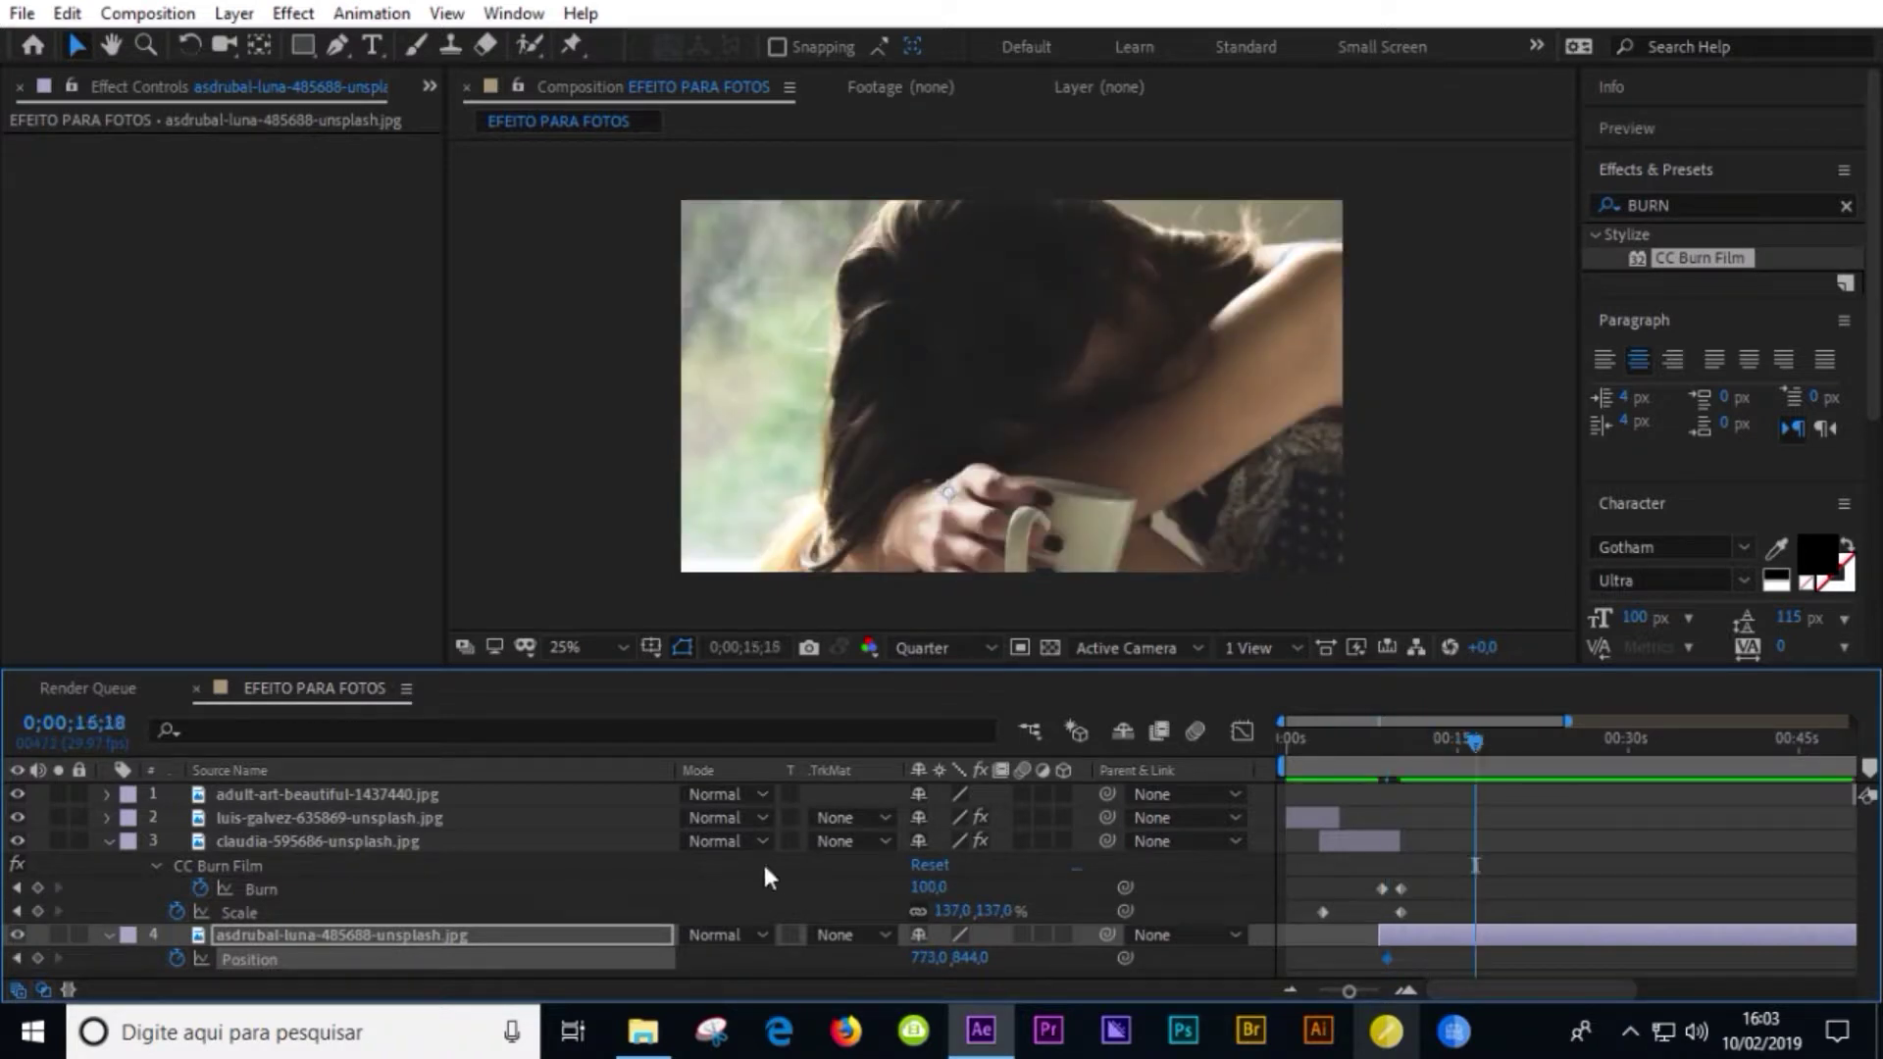
{"action": "left_click_drag", "start_coordinate": [922, 957], "coordinate": [588, 966]}
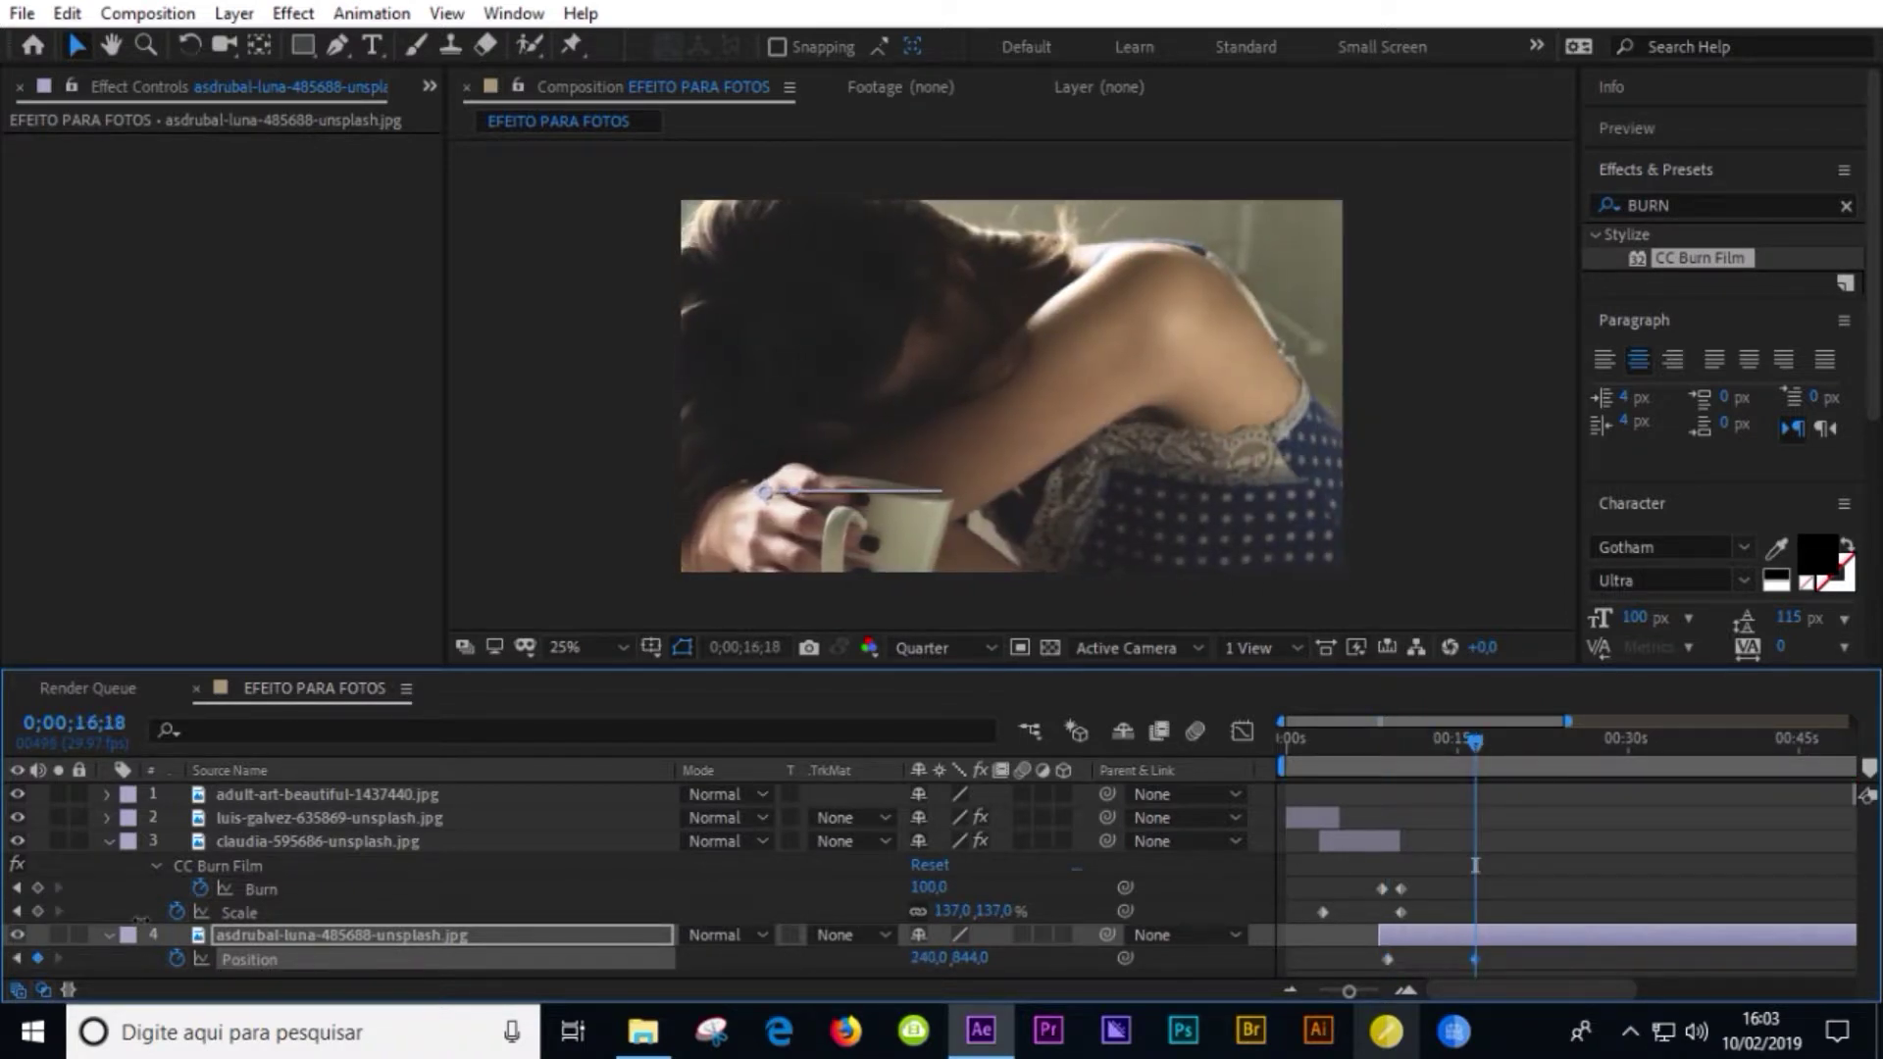
- Preview the pan, then trim the layer's out point to its 16;18 keyframe
{"action": "left_click_drag", "start_coordinate": [1437, 745], "coordinate": [1355, 746]}
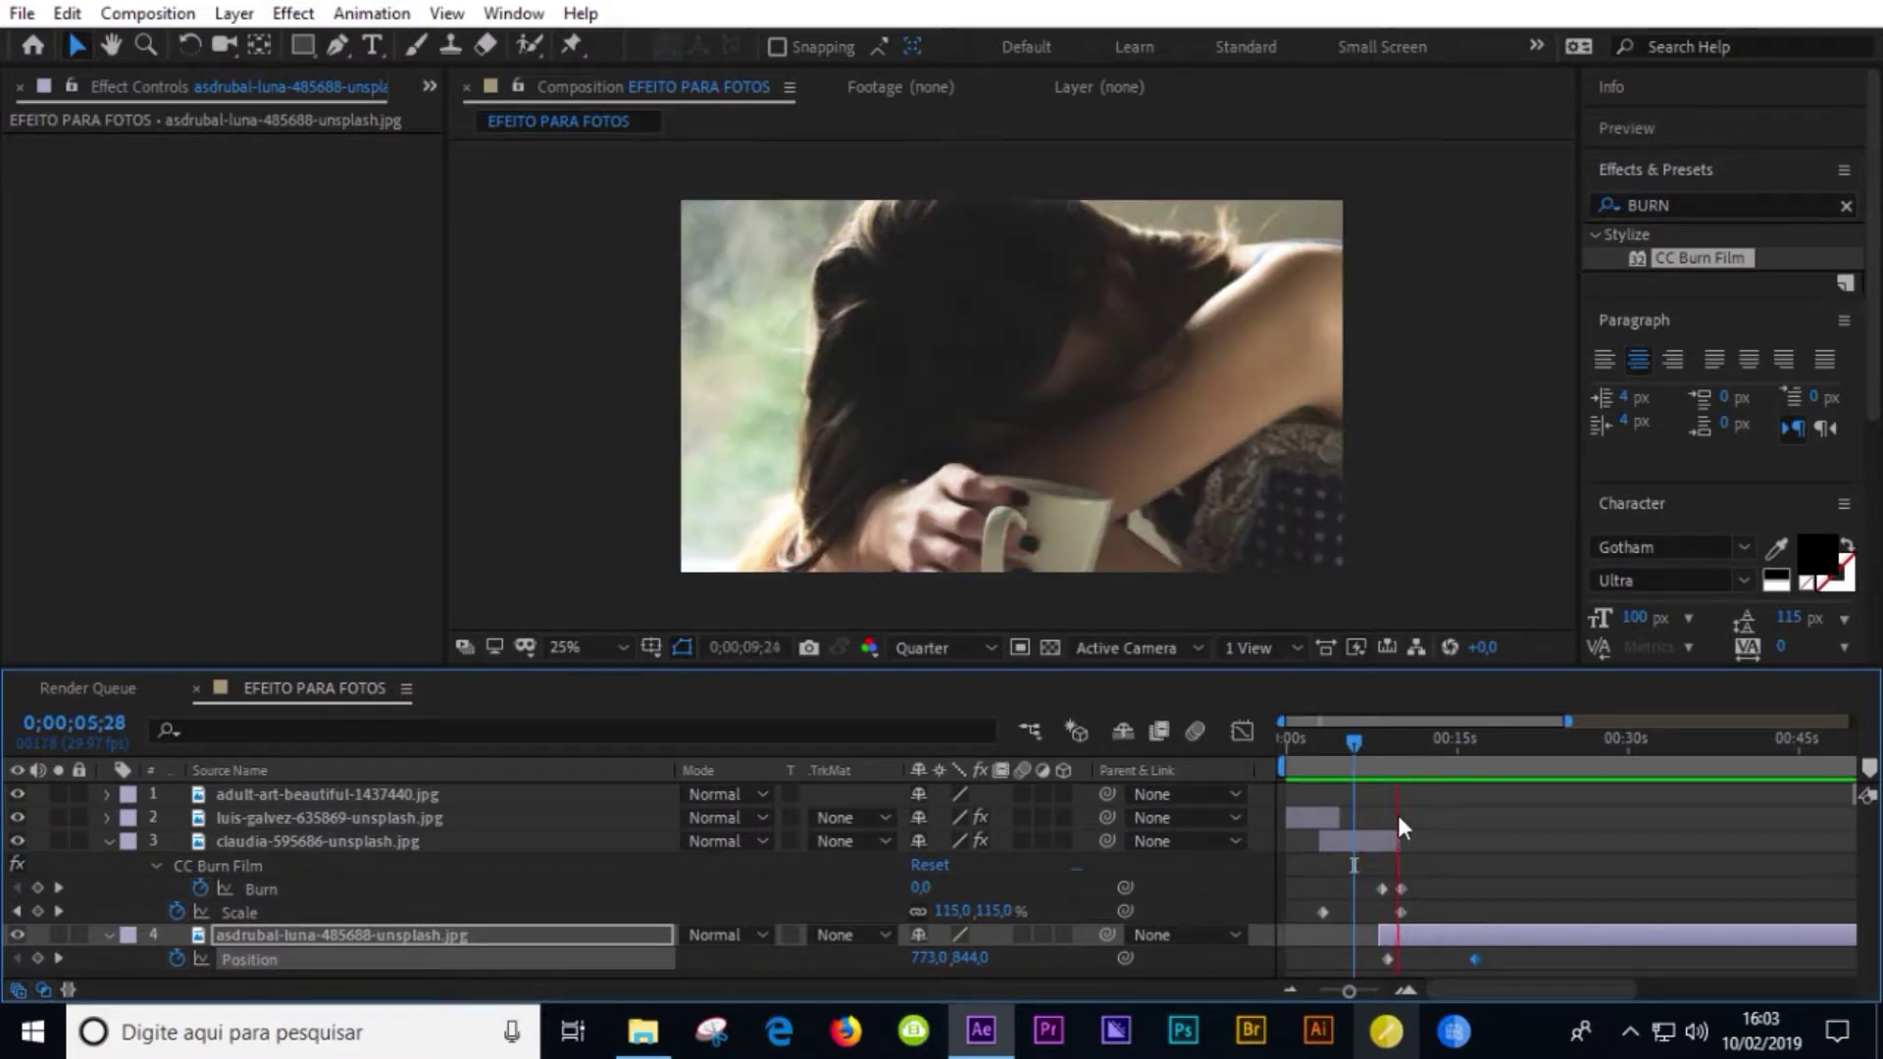
{"action": "left_click", "coordinate": [108, 842]}
{"action": "left_click", "coordinate": [108, 841]}
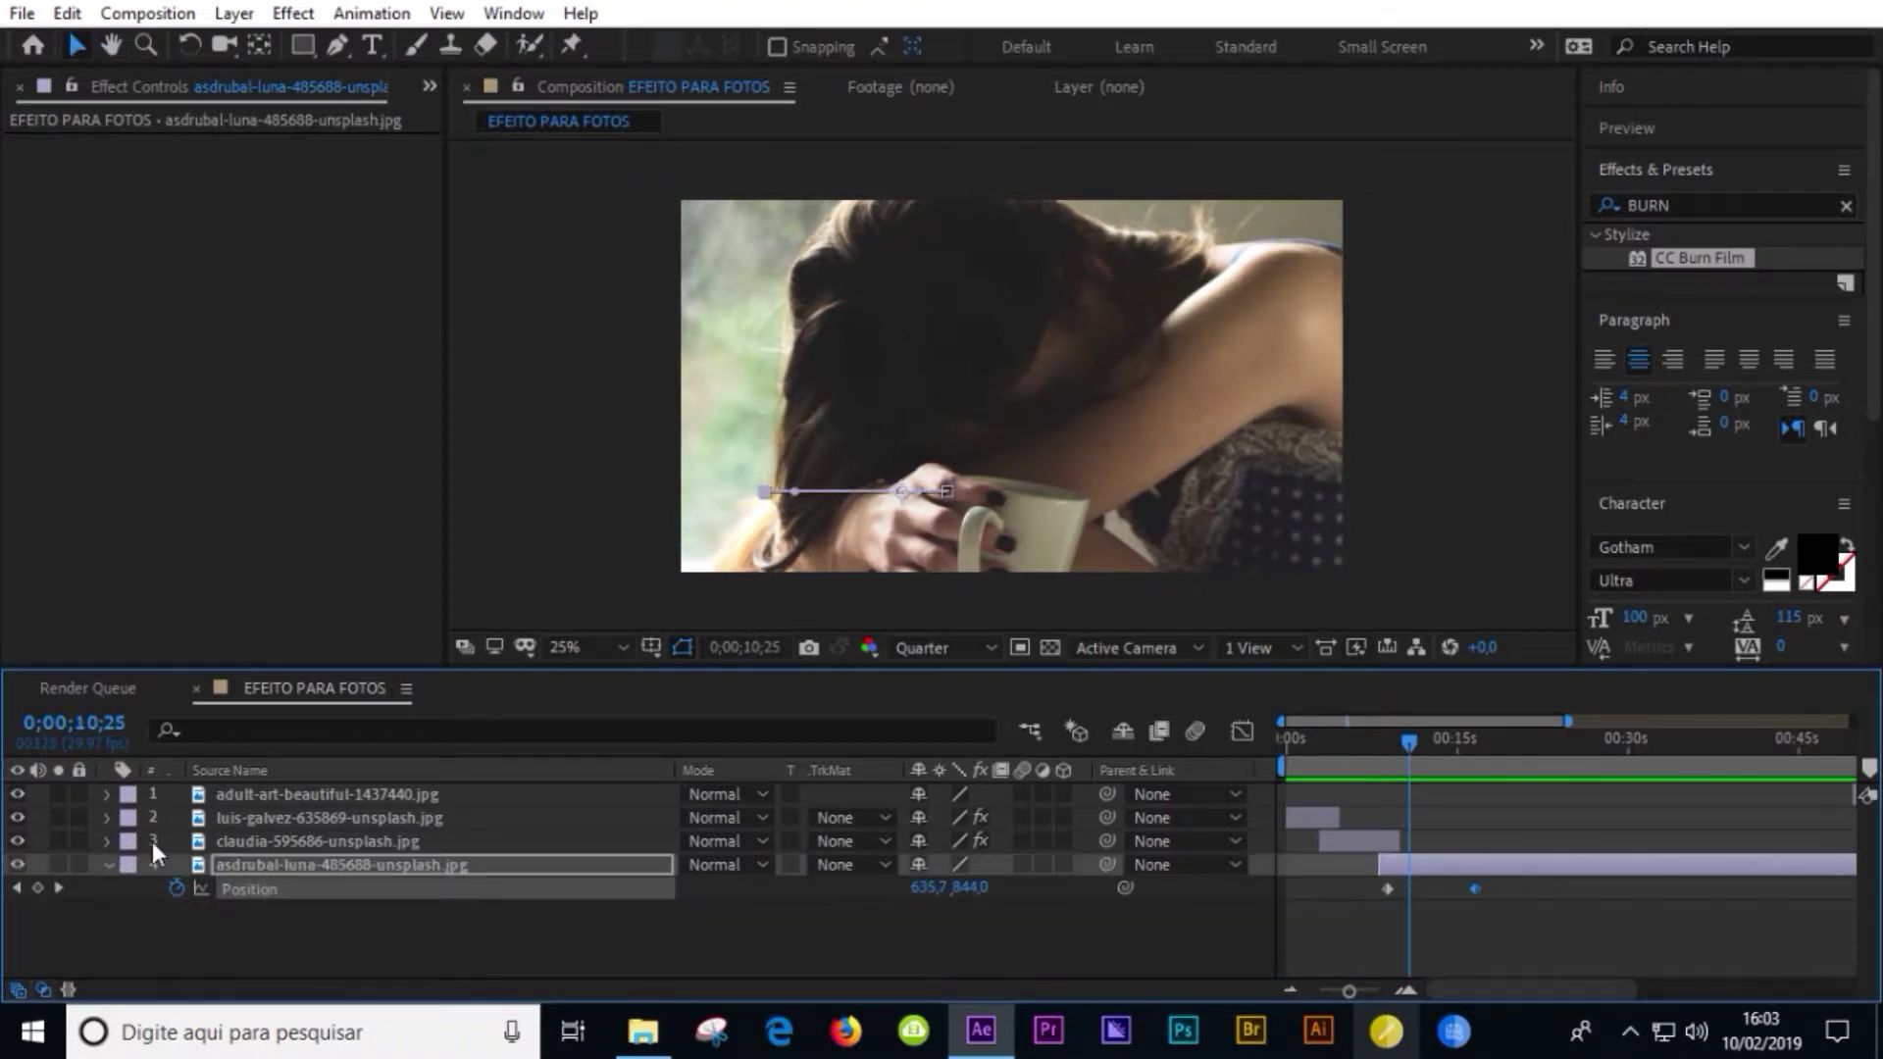
{"action": "left_click_drag", "start_coordinate": [1457, 747], "coordinate": [1475, 752]}
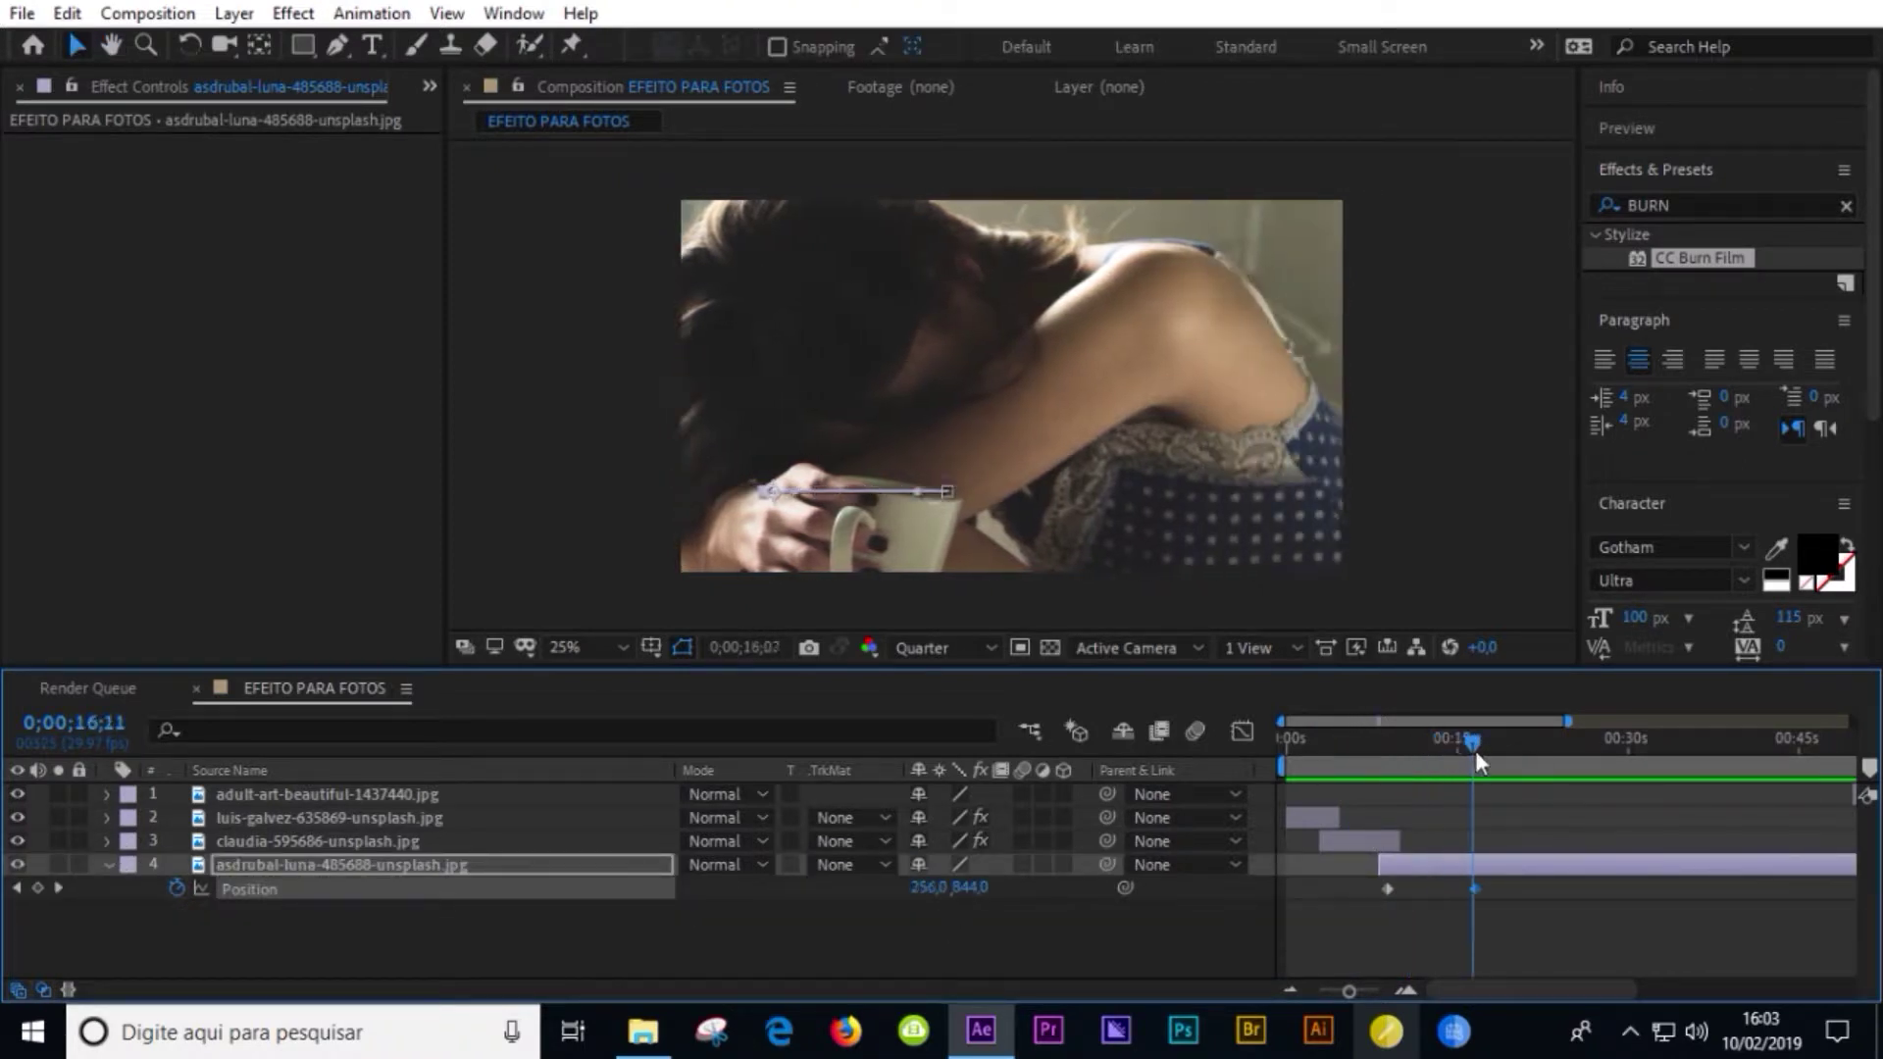
{"action": "key", "text": "alt+bracketright"}
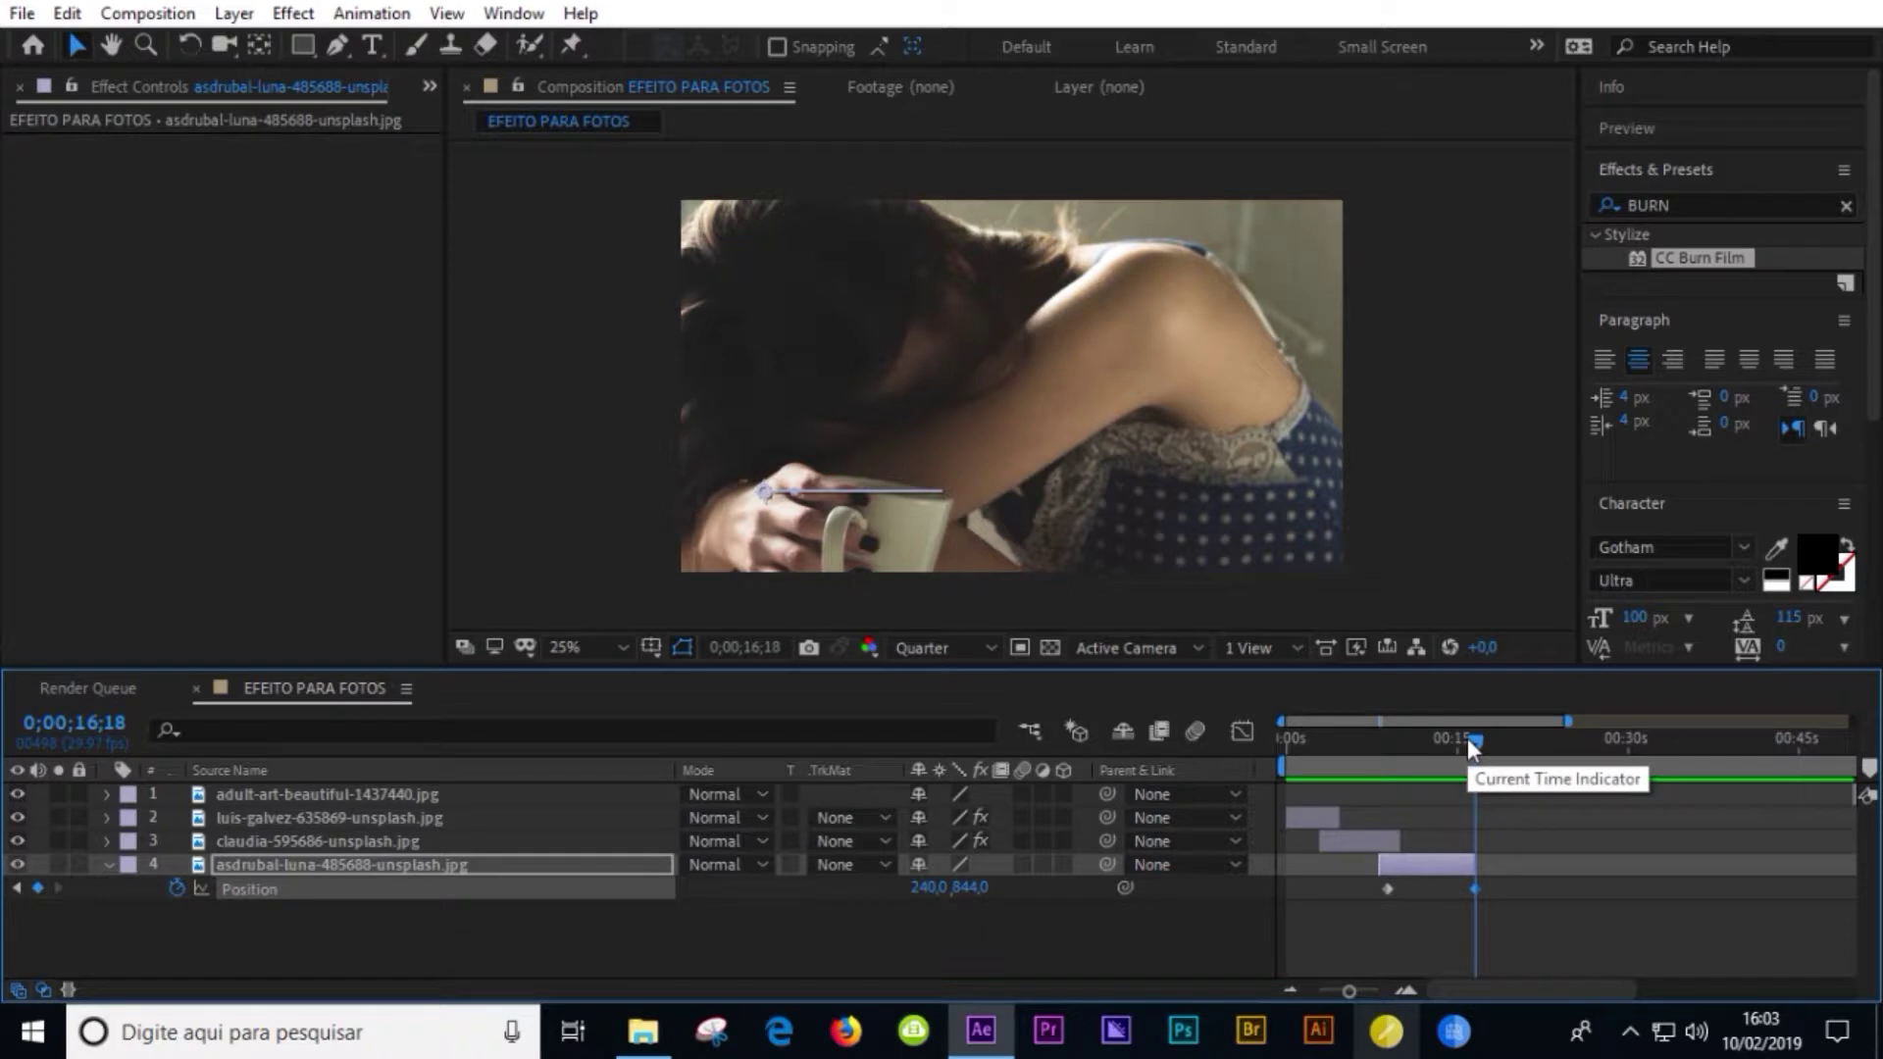
- Dismiss the paste error and select the luis-galvez layer's two CC Burn Film Burn keyframes
{"action": "key", "text": "ctrl+v"}
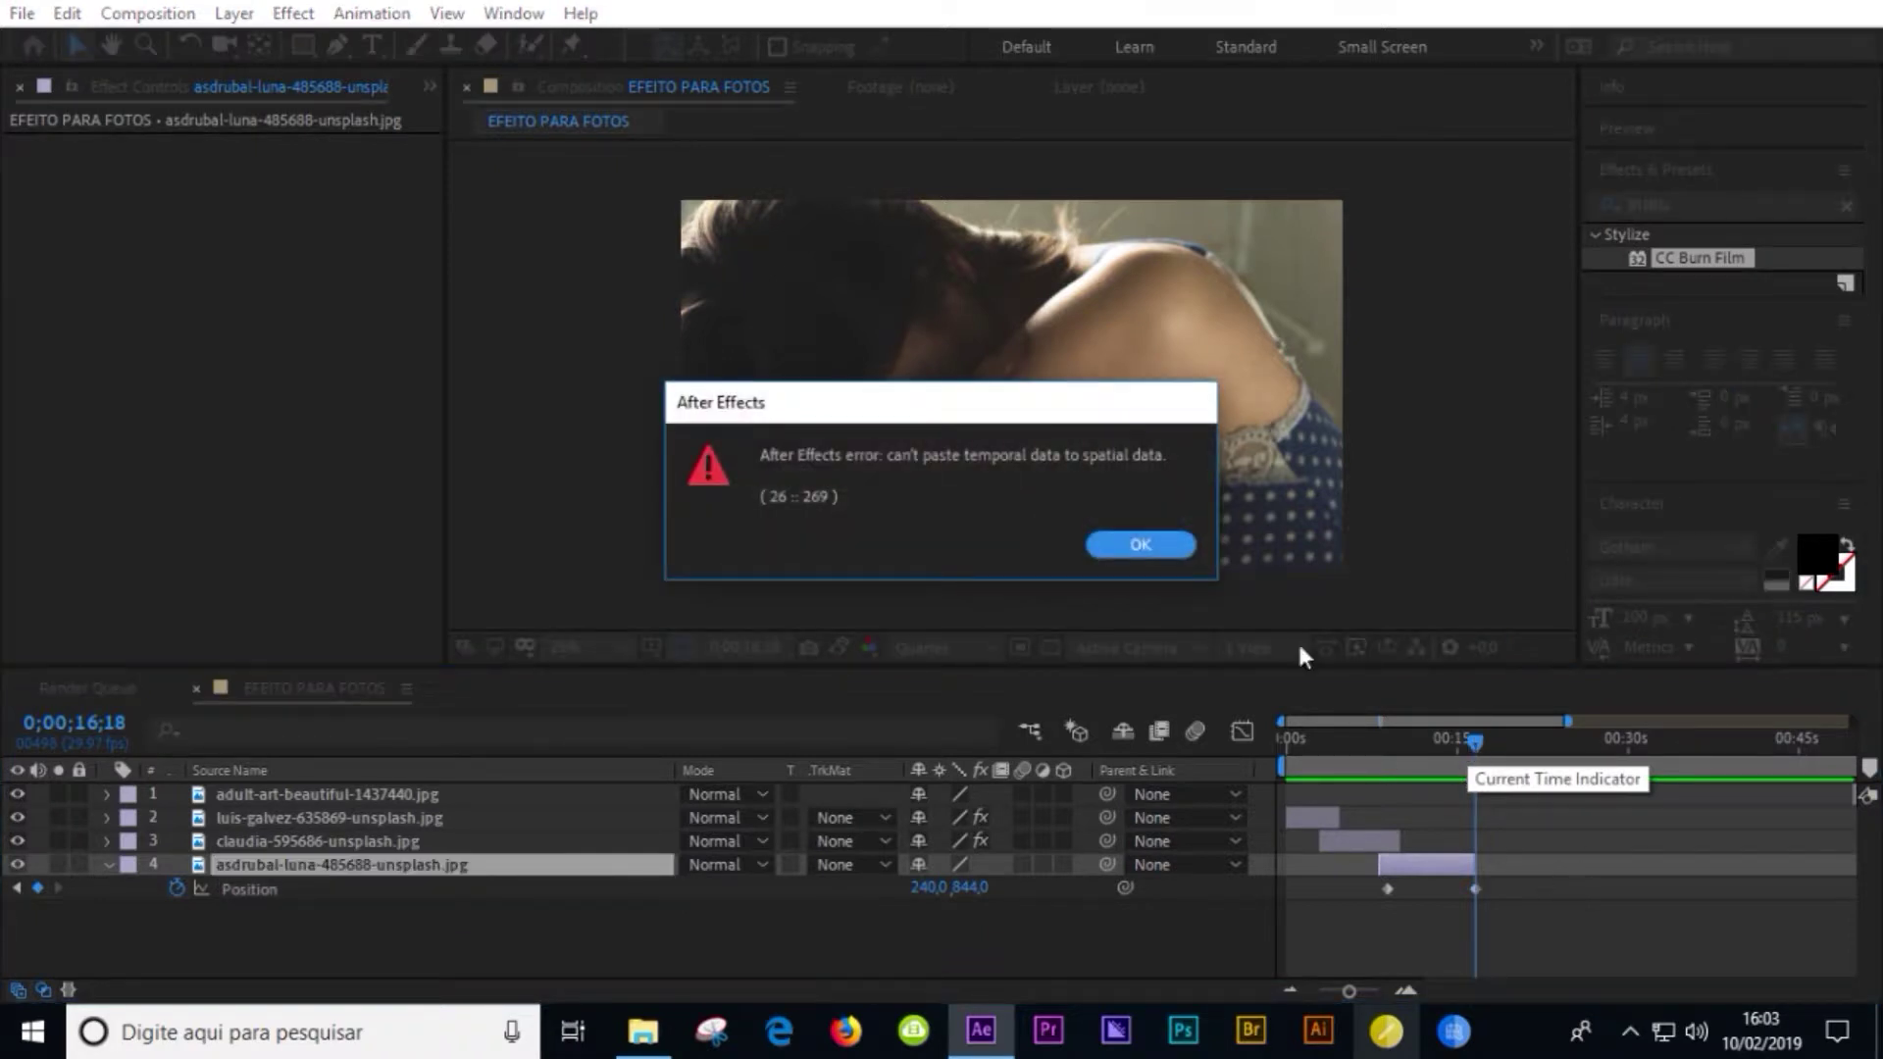
{"action": "left_click", "coordinate": [1128, 546]}
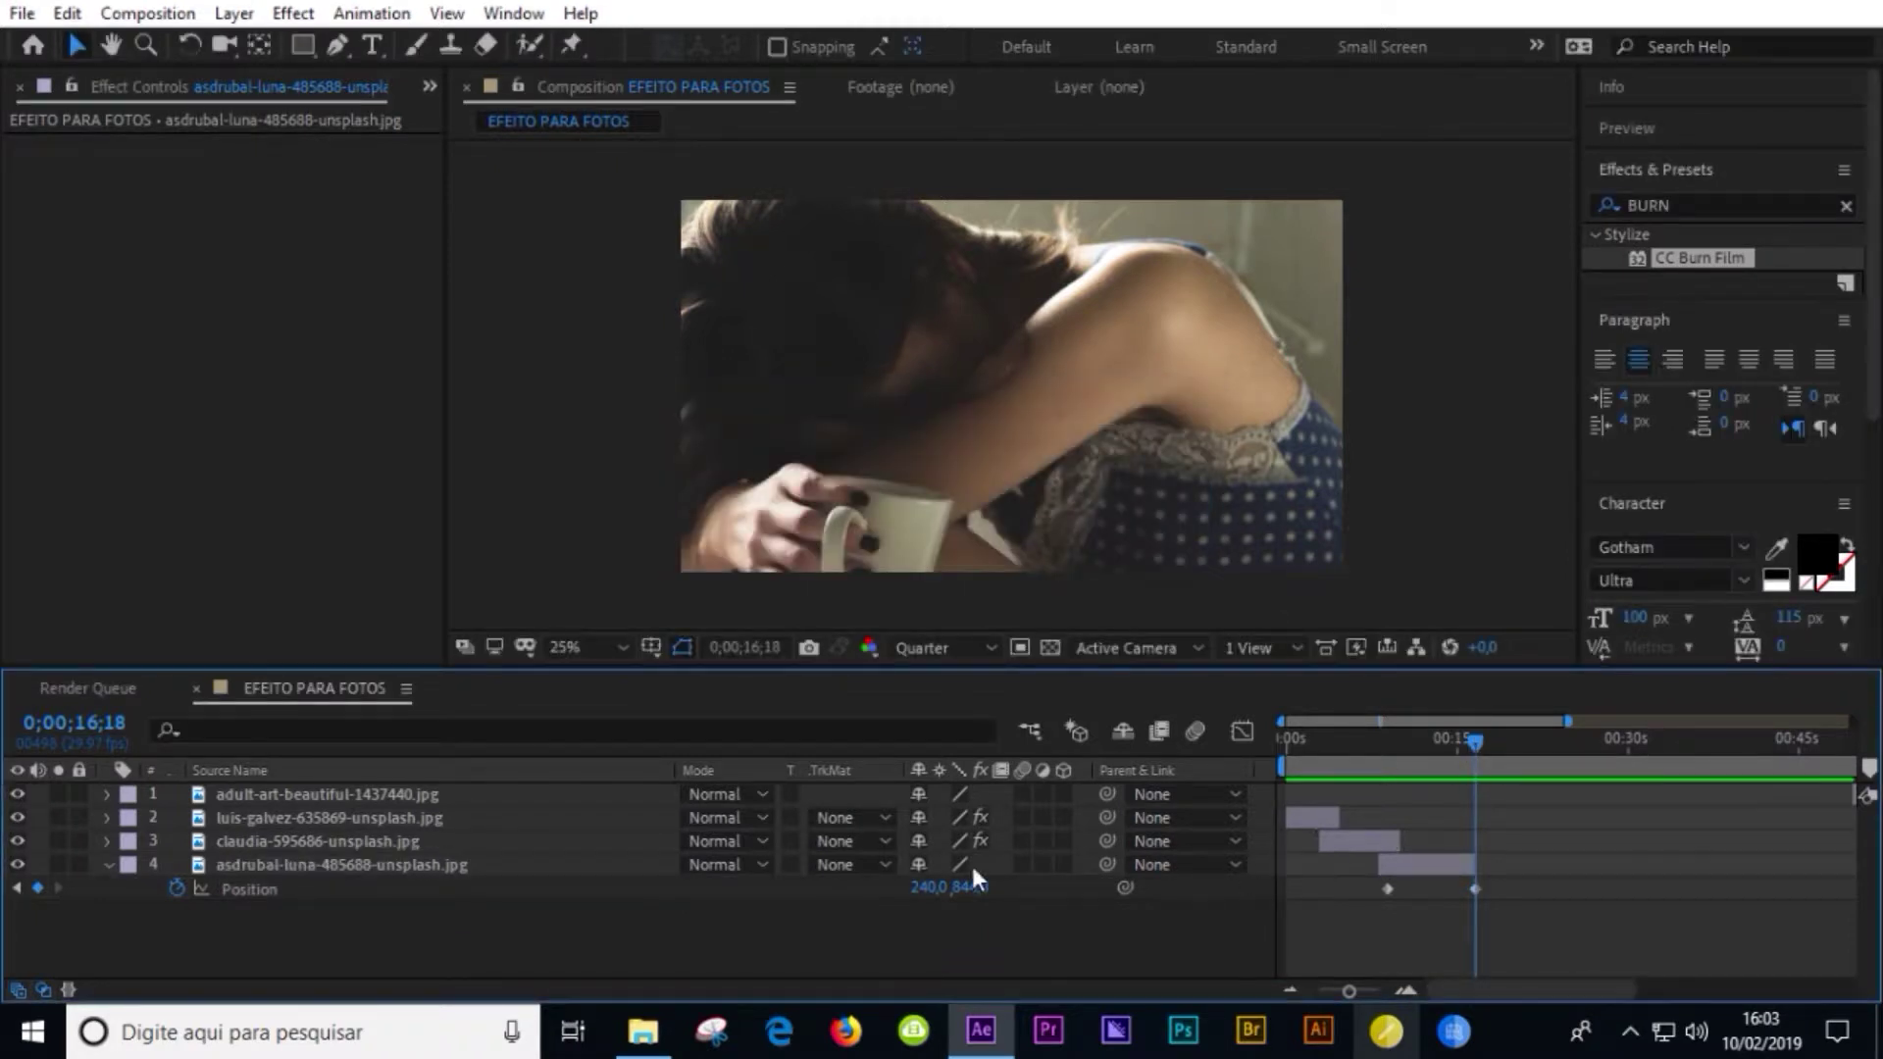
{"action": "left_click", "coordinate": [1308, 812]}
{"action": "key", "text": "u"}
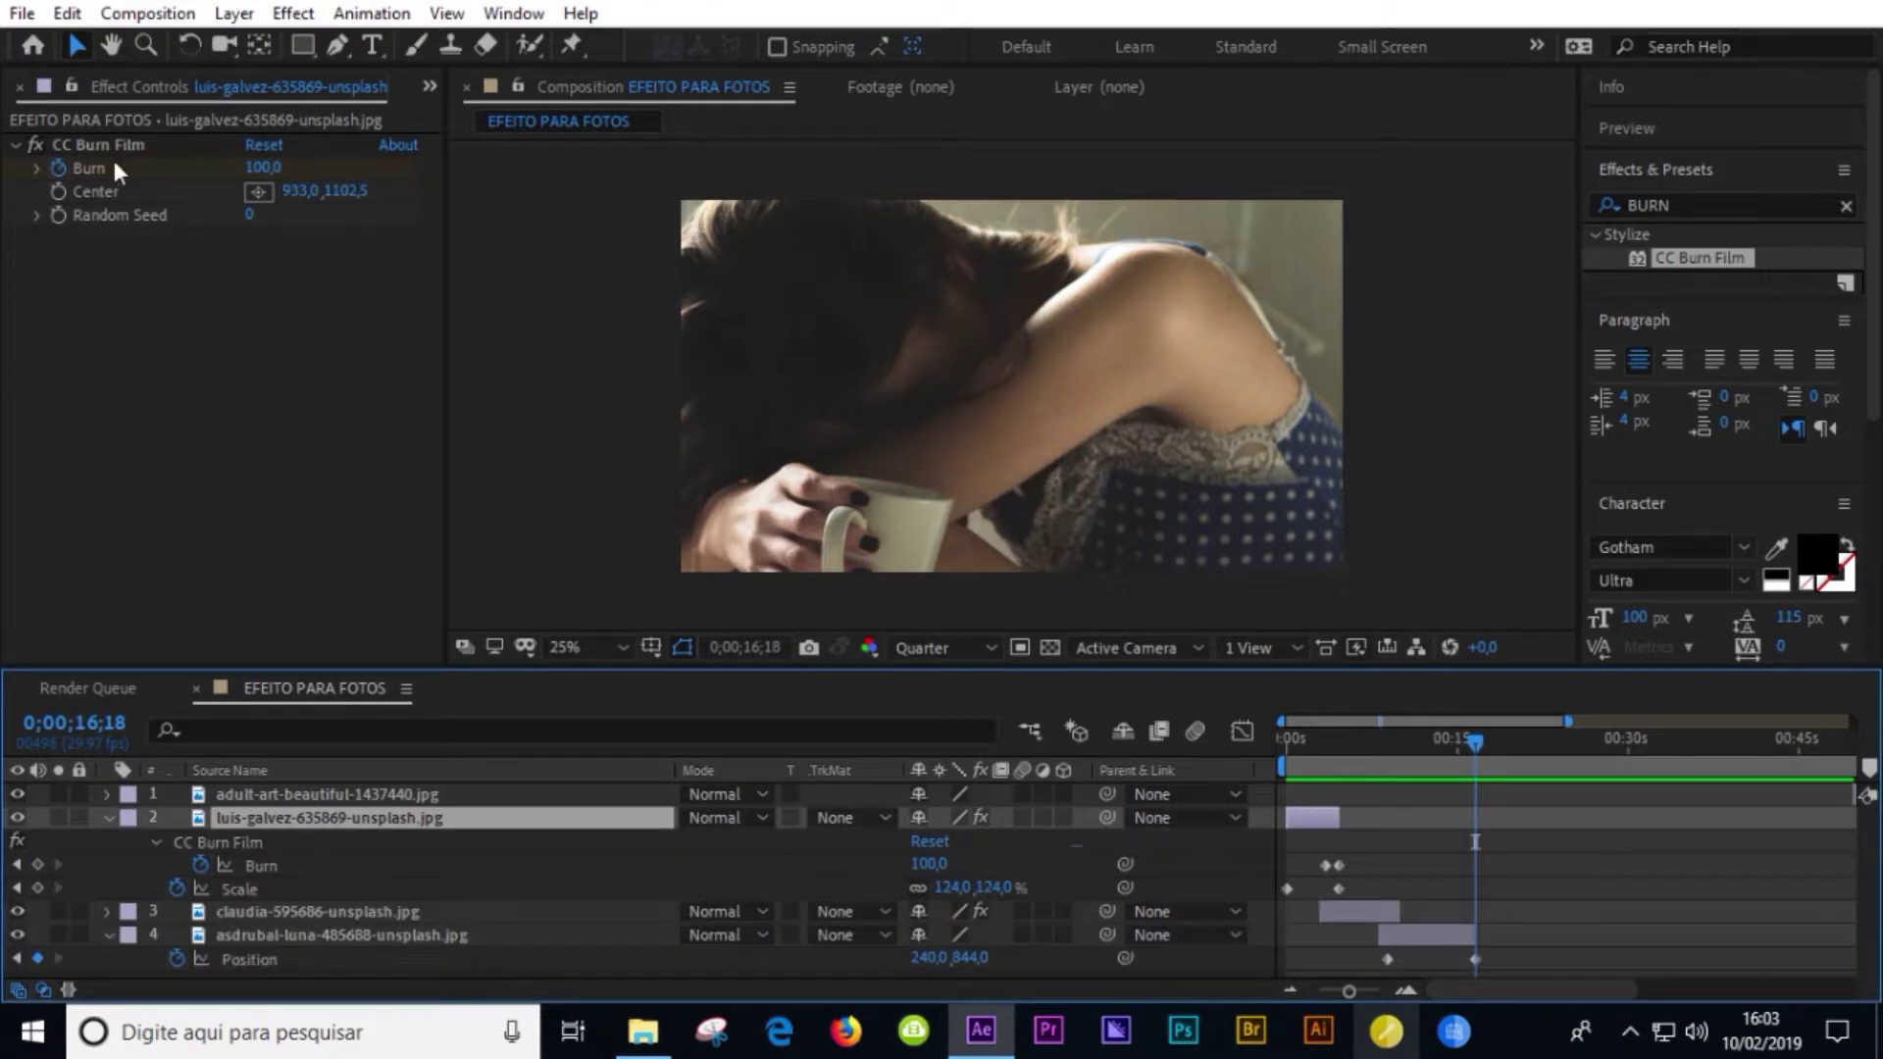
{"action": "left_click", "coordinate": [103, 145]}
{"action": "left_click_drag", "start_coordinate": [1384, 853], "coordinate": [1306, 871]}
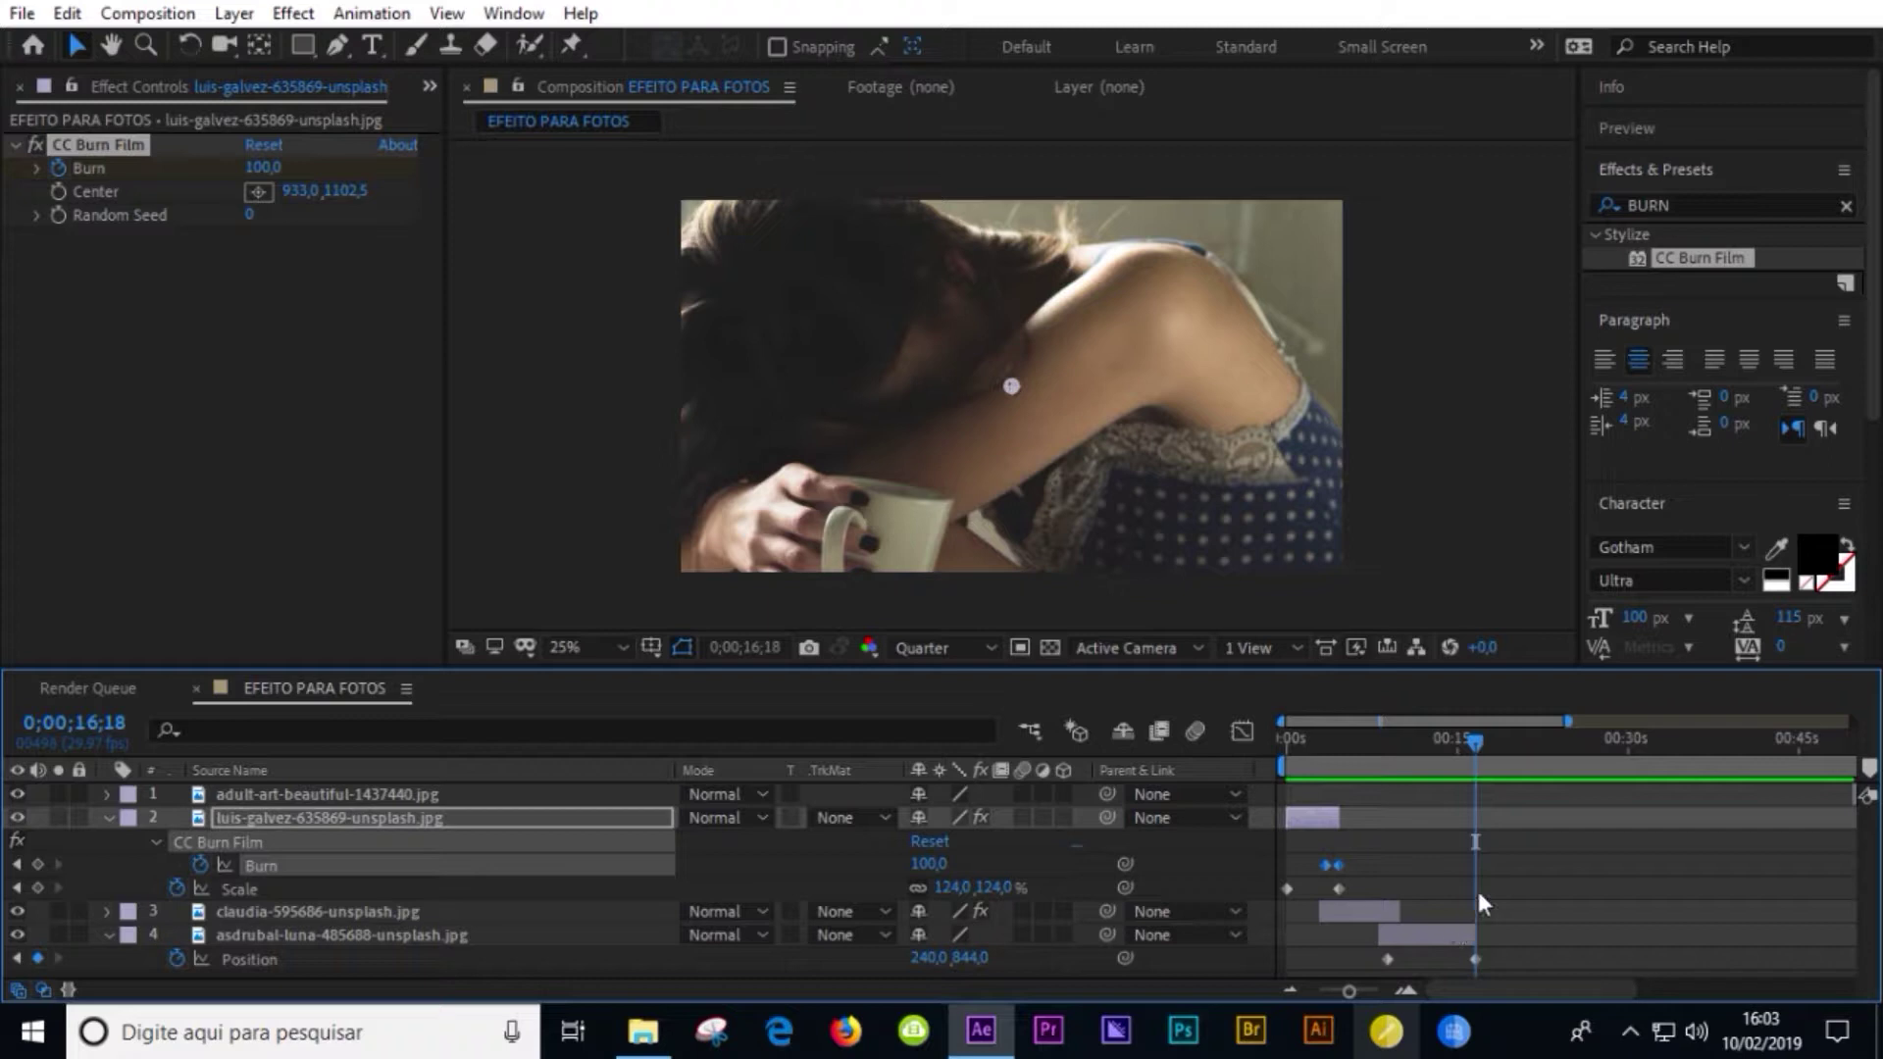
{"action": "left_click", "coordinate": [1445, 763]}
{"action": "left_click", "coordinate": [1451, 937]}
{"action": "key", "text": "ctrl+alt+shift+e"}
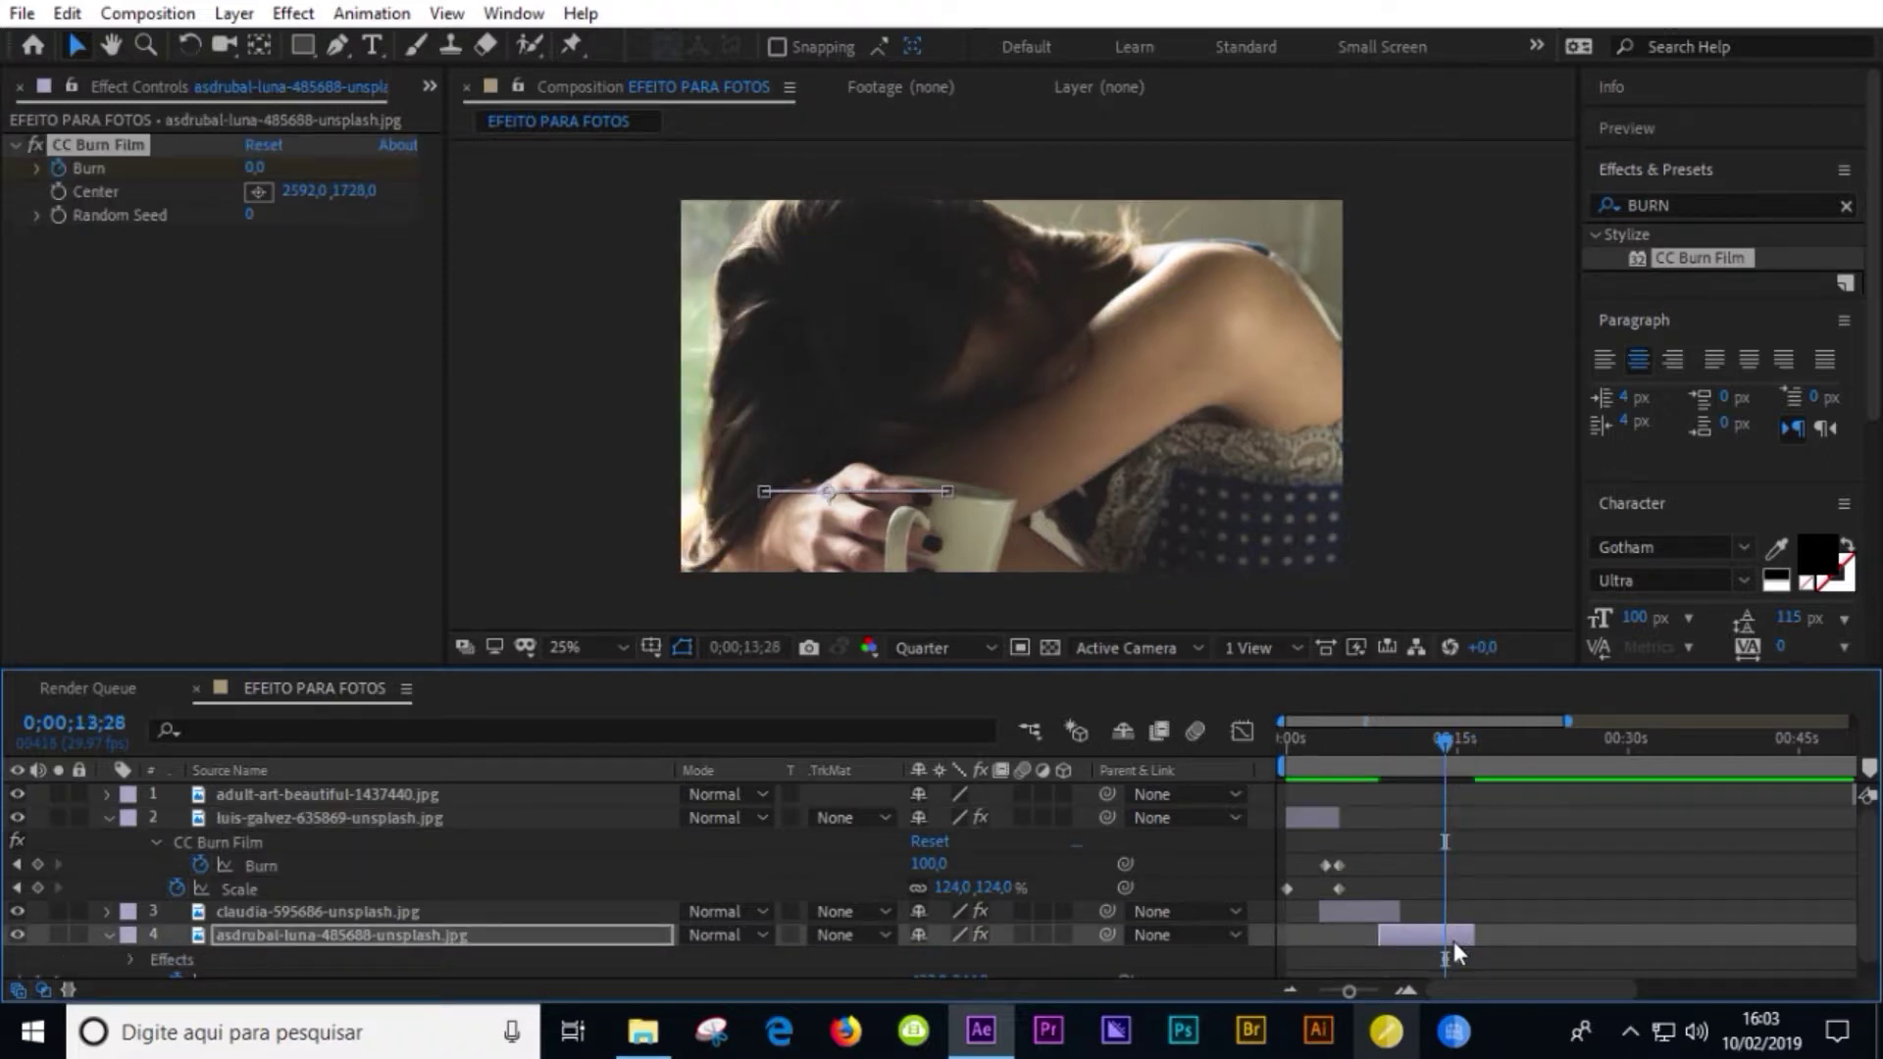
{"action": "key", "text": "ctrl+v"}
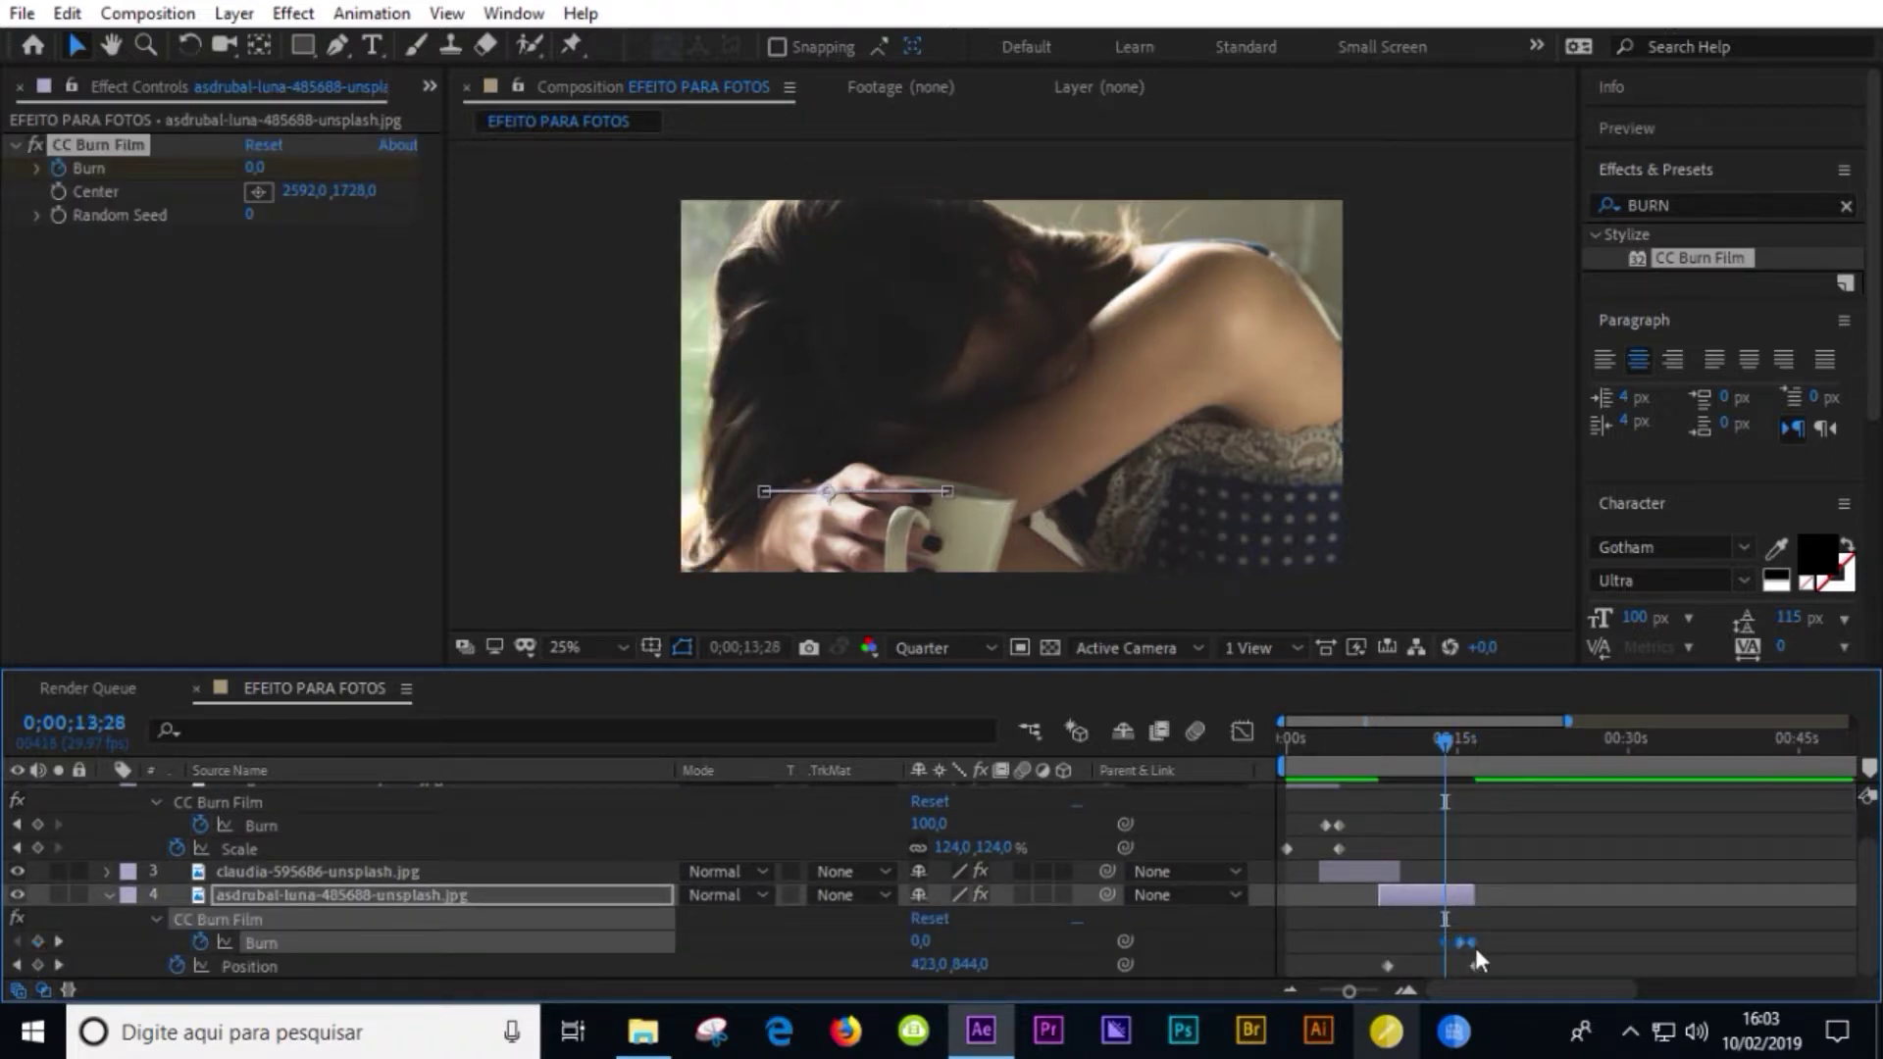
{"action": "left_click", "coordinate": [1474, 967]}
{"action": "key", "text": "space"}
{"action": "key", "text": "a"}
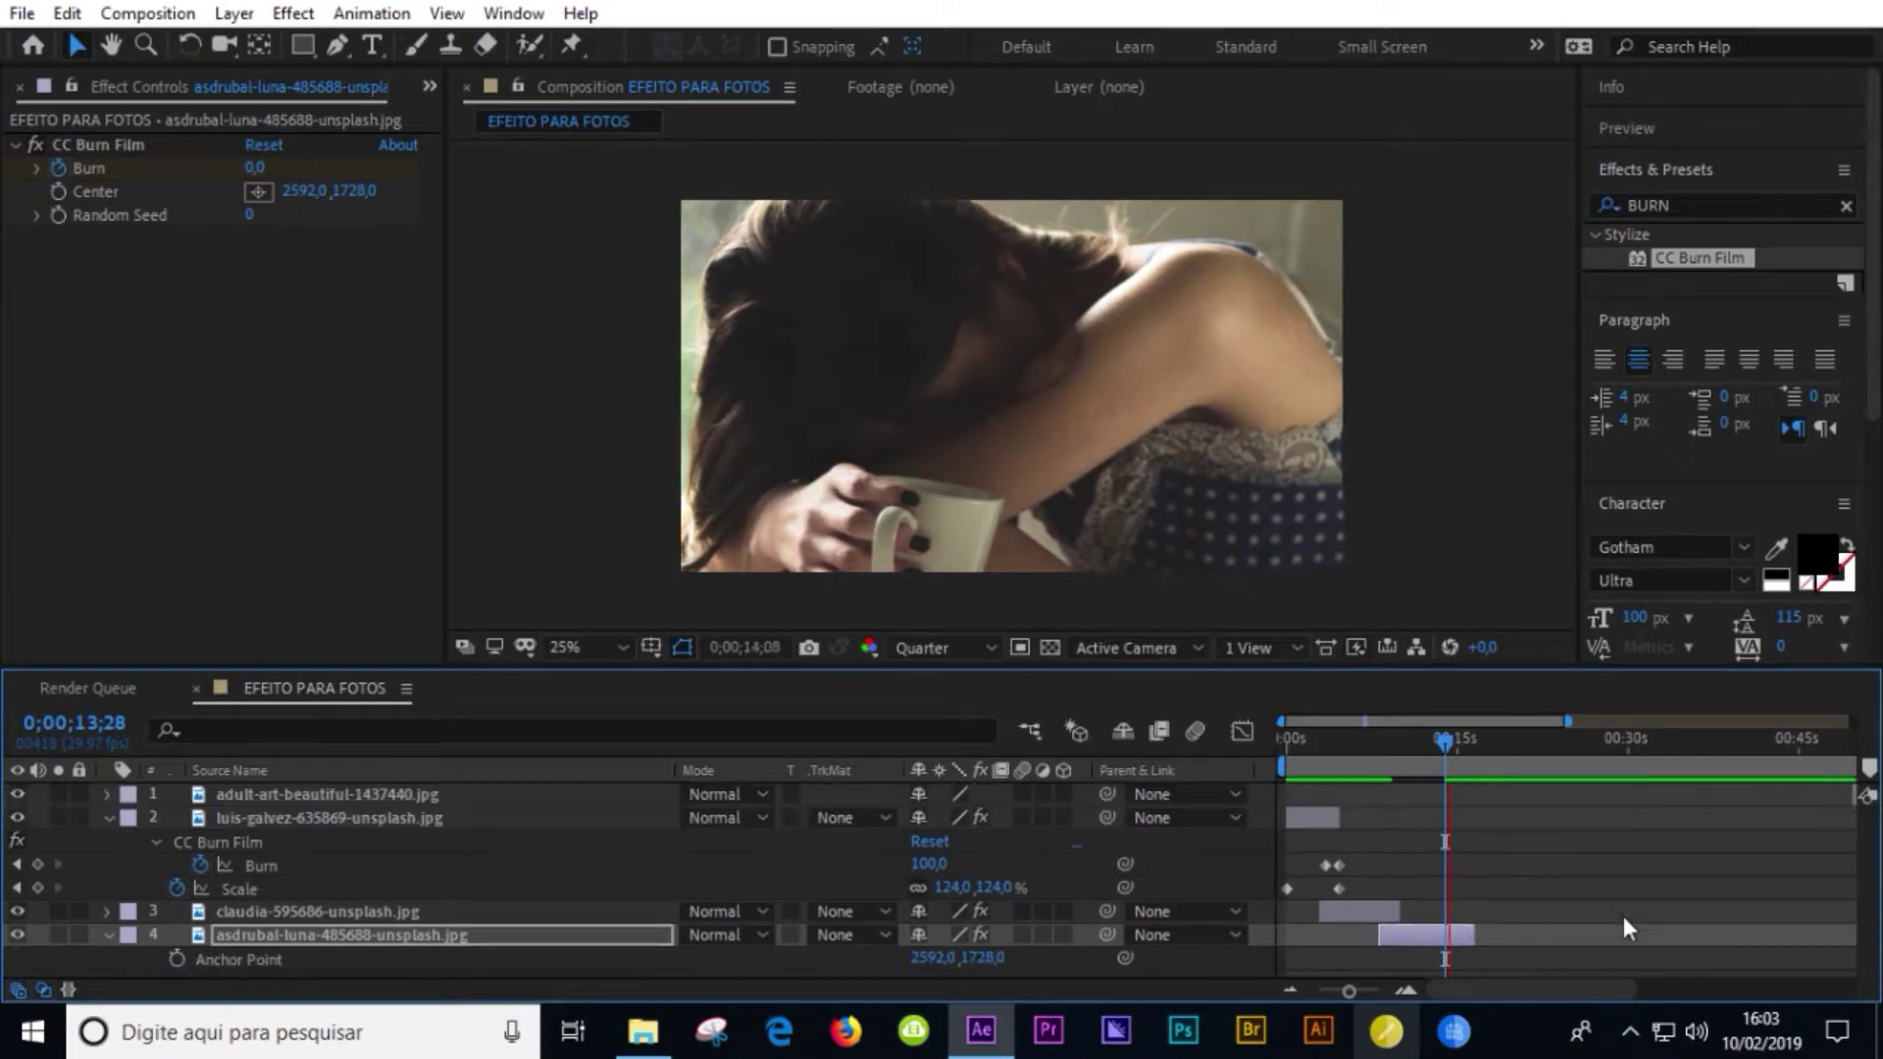
{"action": "key", "text": "space"}
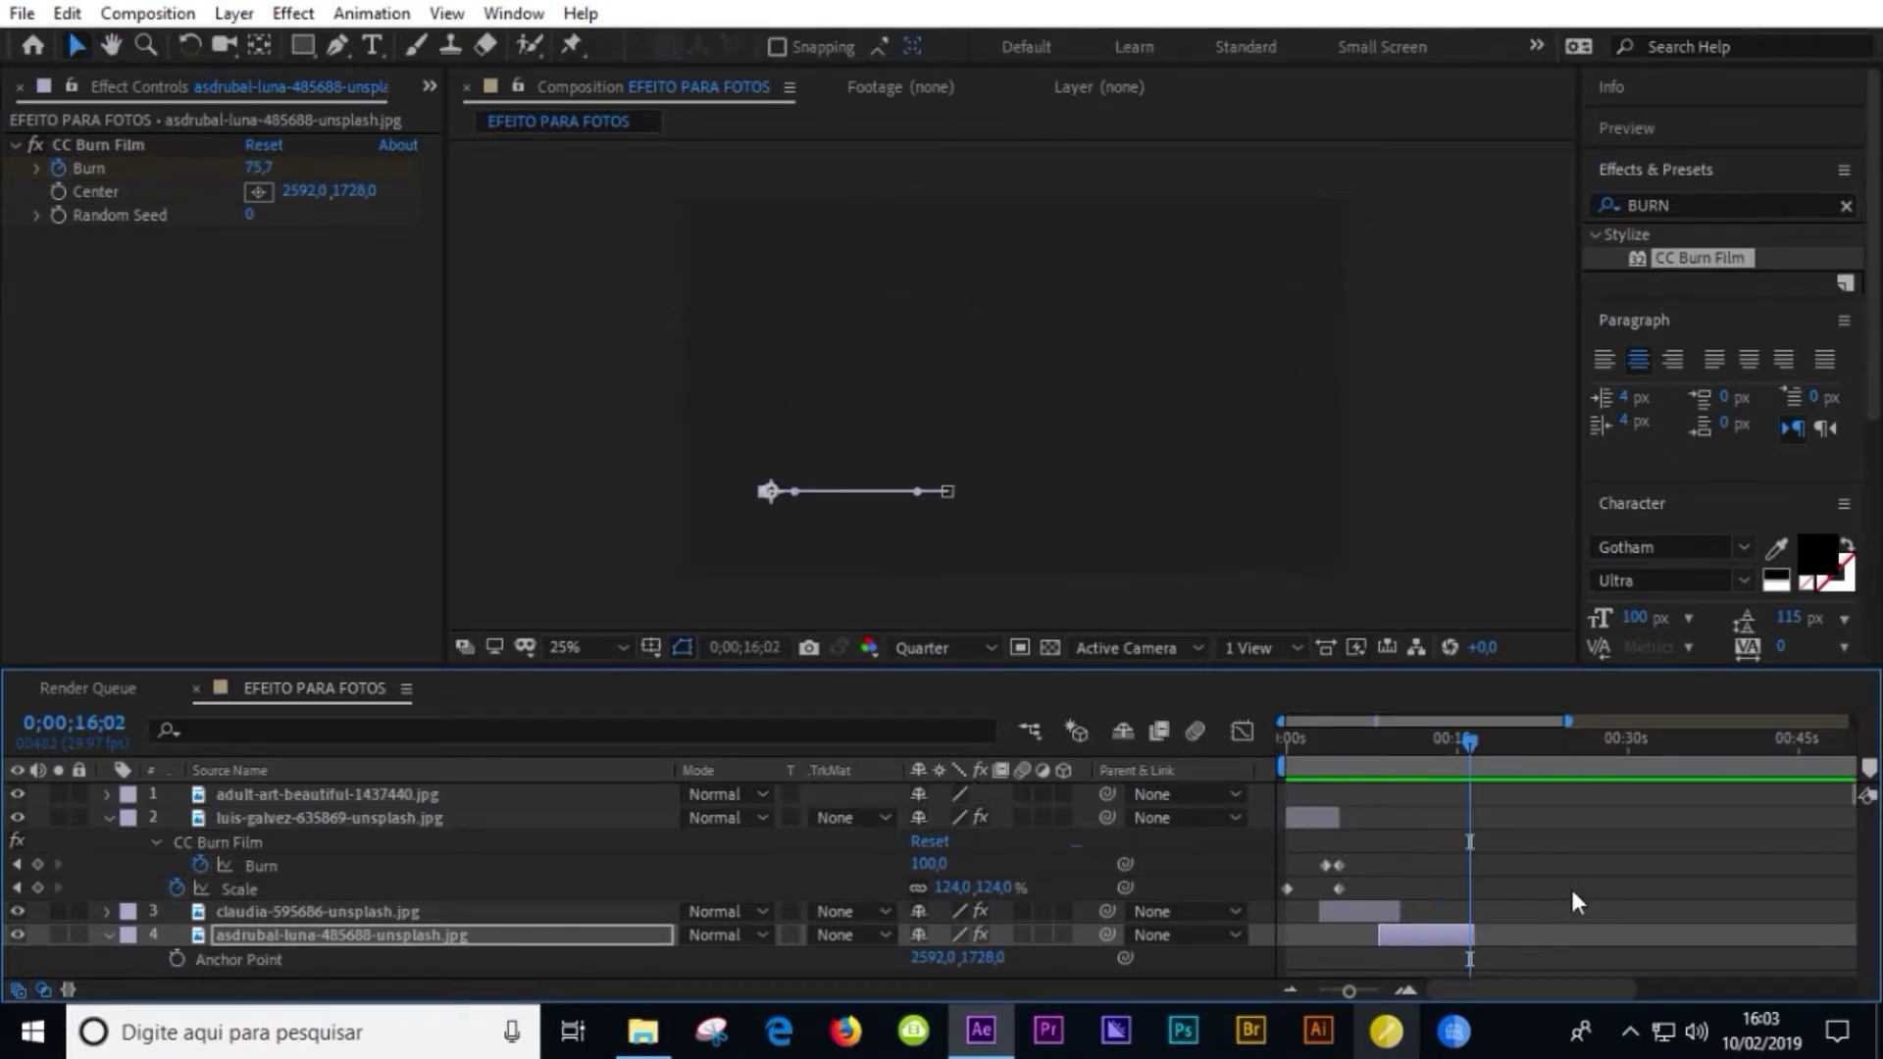
- Start the adult-art-beautiful photo at the playhead and send it to the bottom of the stack
{"action": "left_click", "coordinate": [106, 817]}
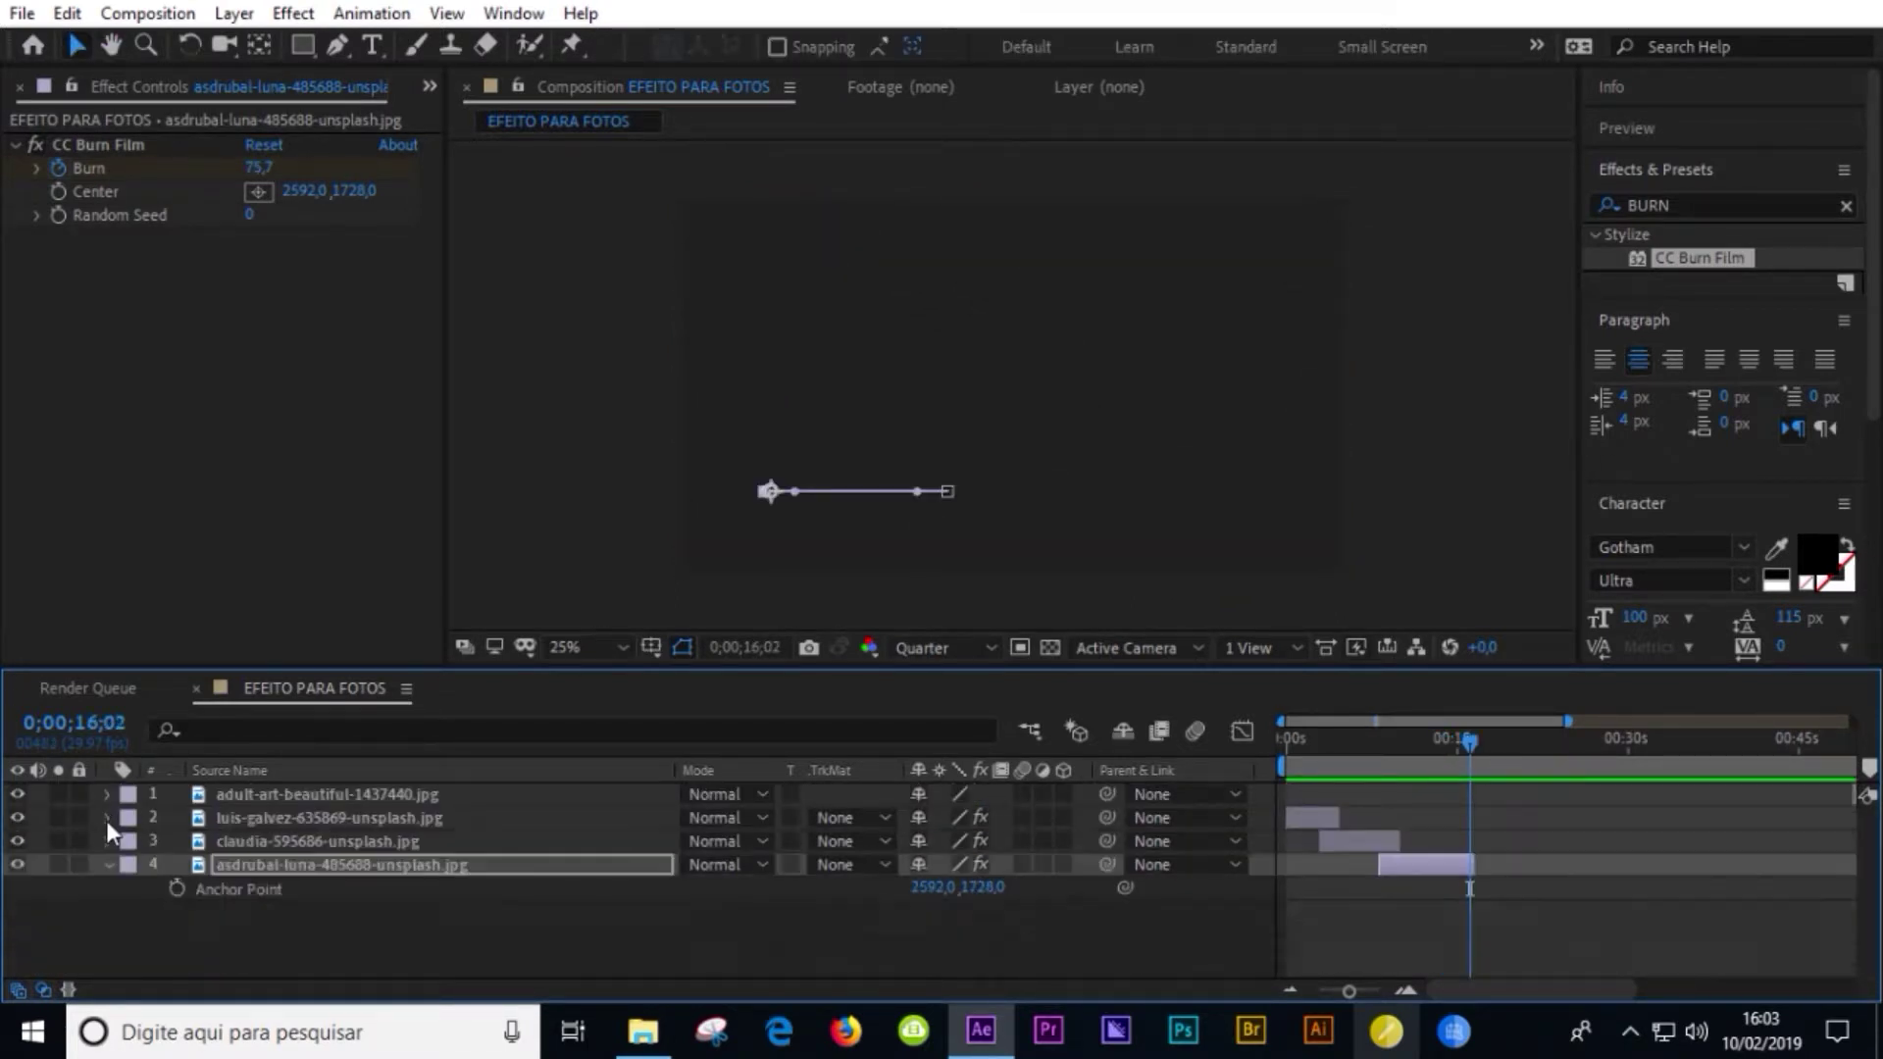
{"action": "left_click", "coordinate": [1580, 869]}
{"action": "key", "text": "minus"}
{"action": "left_click_drag", "start_coordinate": [1675, 800], "coordinate": [1412, 813]}
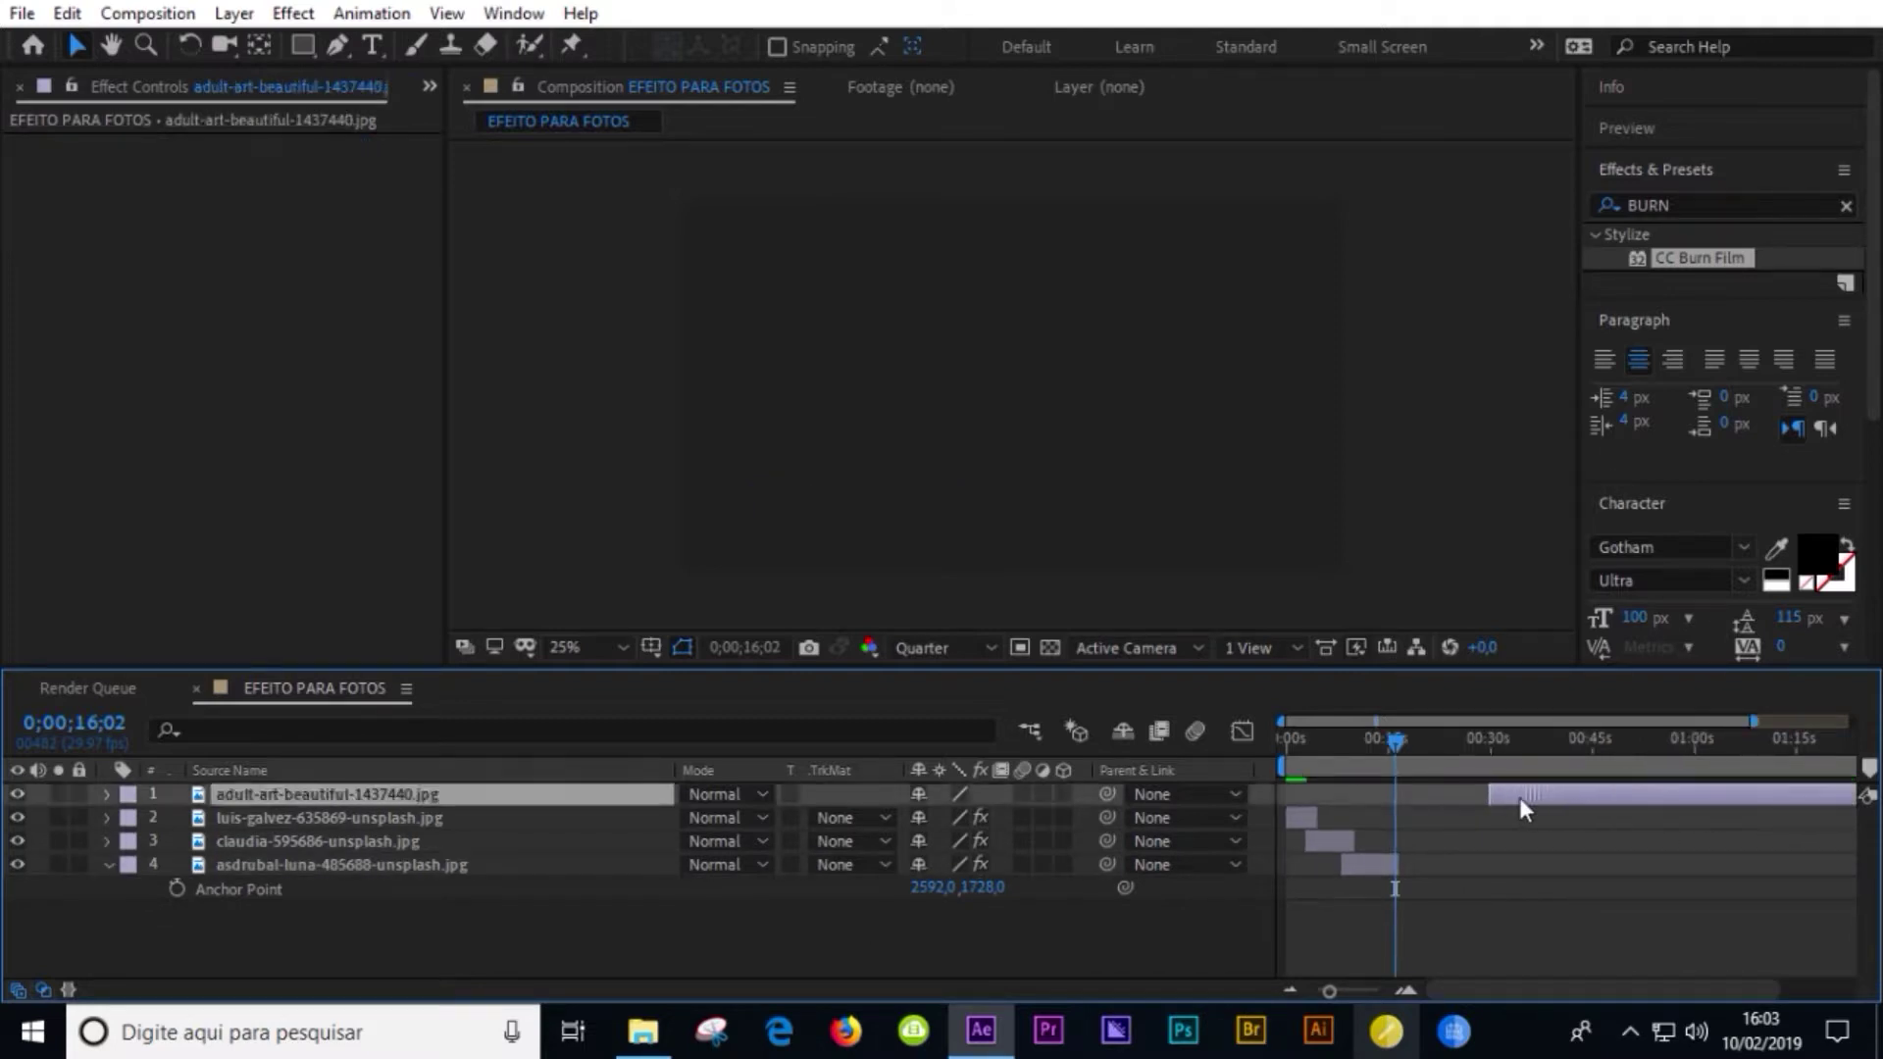
{"action": "key", "text": "ctrl+bracketleft"}
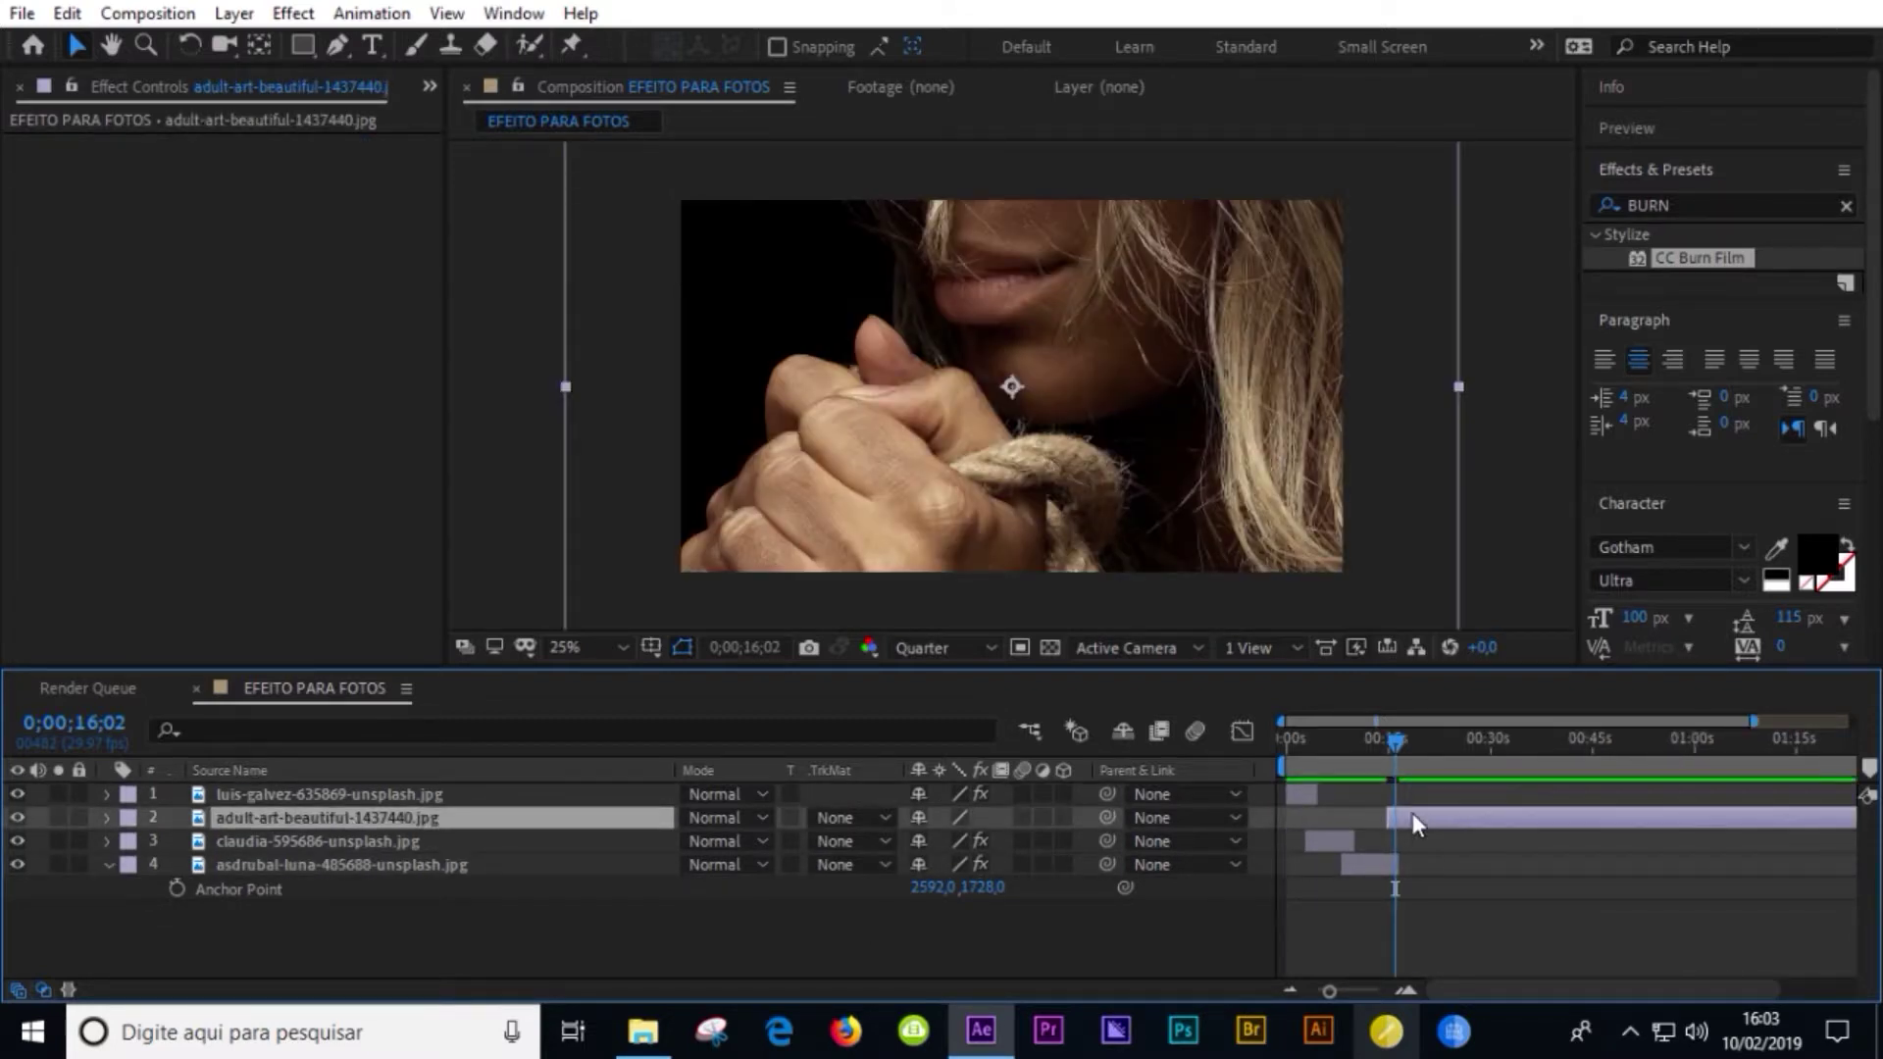
{"action": "key", "text": "ctrl+bracketleft"}
{"action": "key", "text": "ctrl+bracketleft"}
{"action": "key", "text": "equal"}
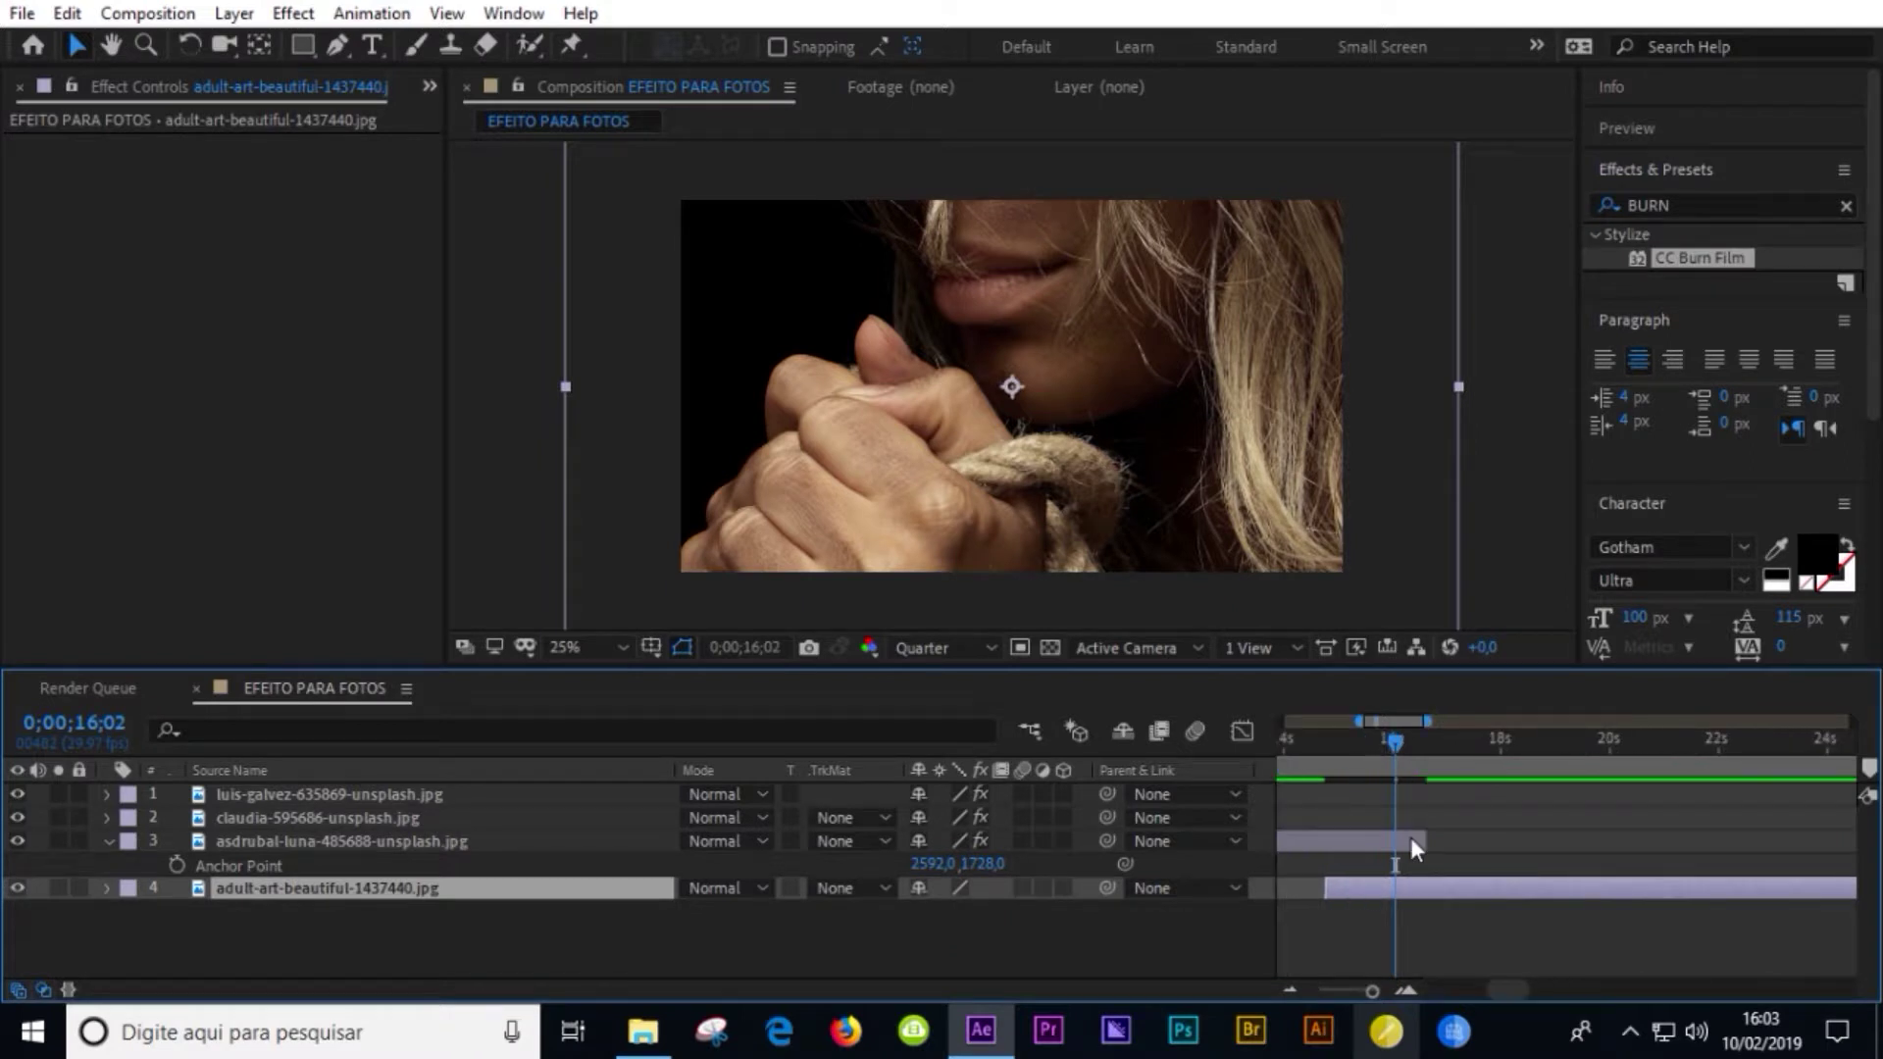
{"action": "left_click_drag", "start_coordinate": [1416, 893], "coordinate": [1431, 889]}
{"action": "left_click", "coordinate": [79, 889]}
{"action": "left_click", "coordinate": [80, 889]}
- Trim the adult-art-beautiful layer to begin at 15;15
{"action": "left_click", "coordinate": [106, 889]}
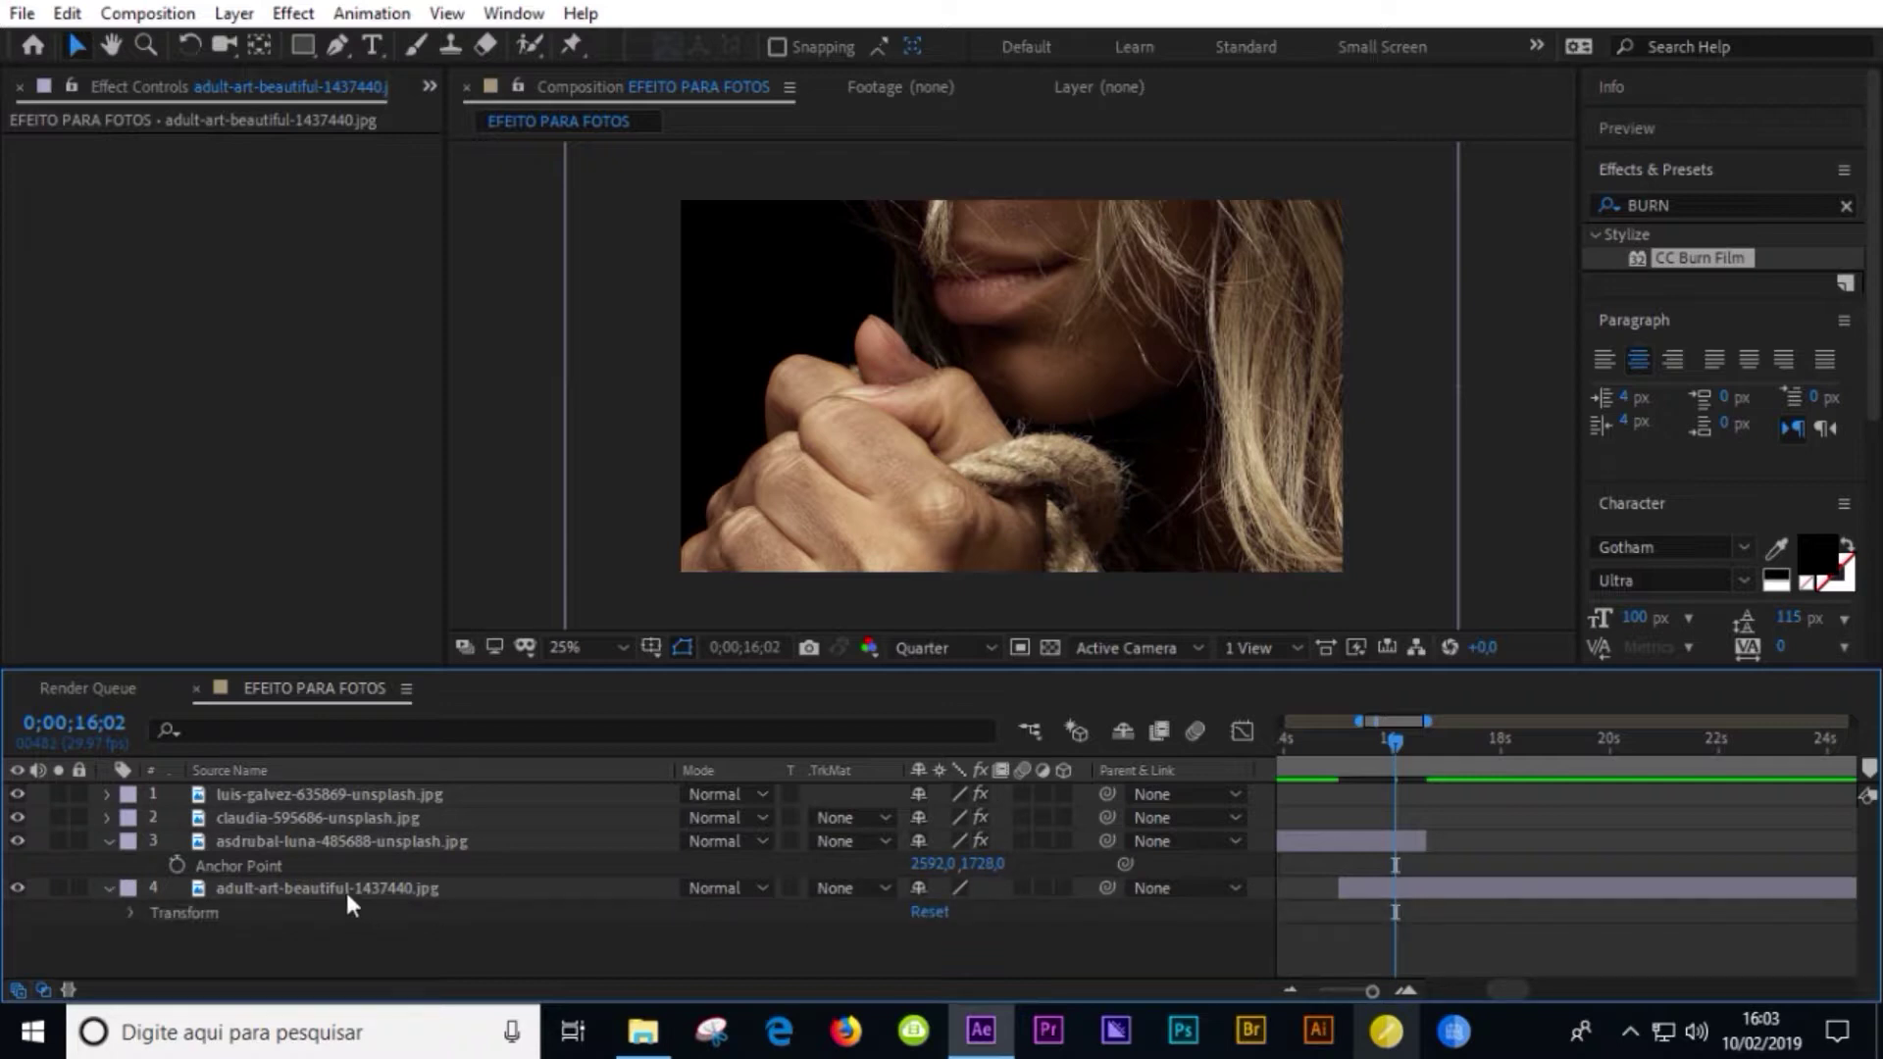
{"action": "left_click_drag", "start_coordinate": [1383, 767], "coordinate": [1366, 756]}
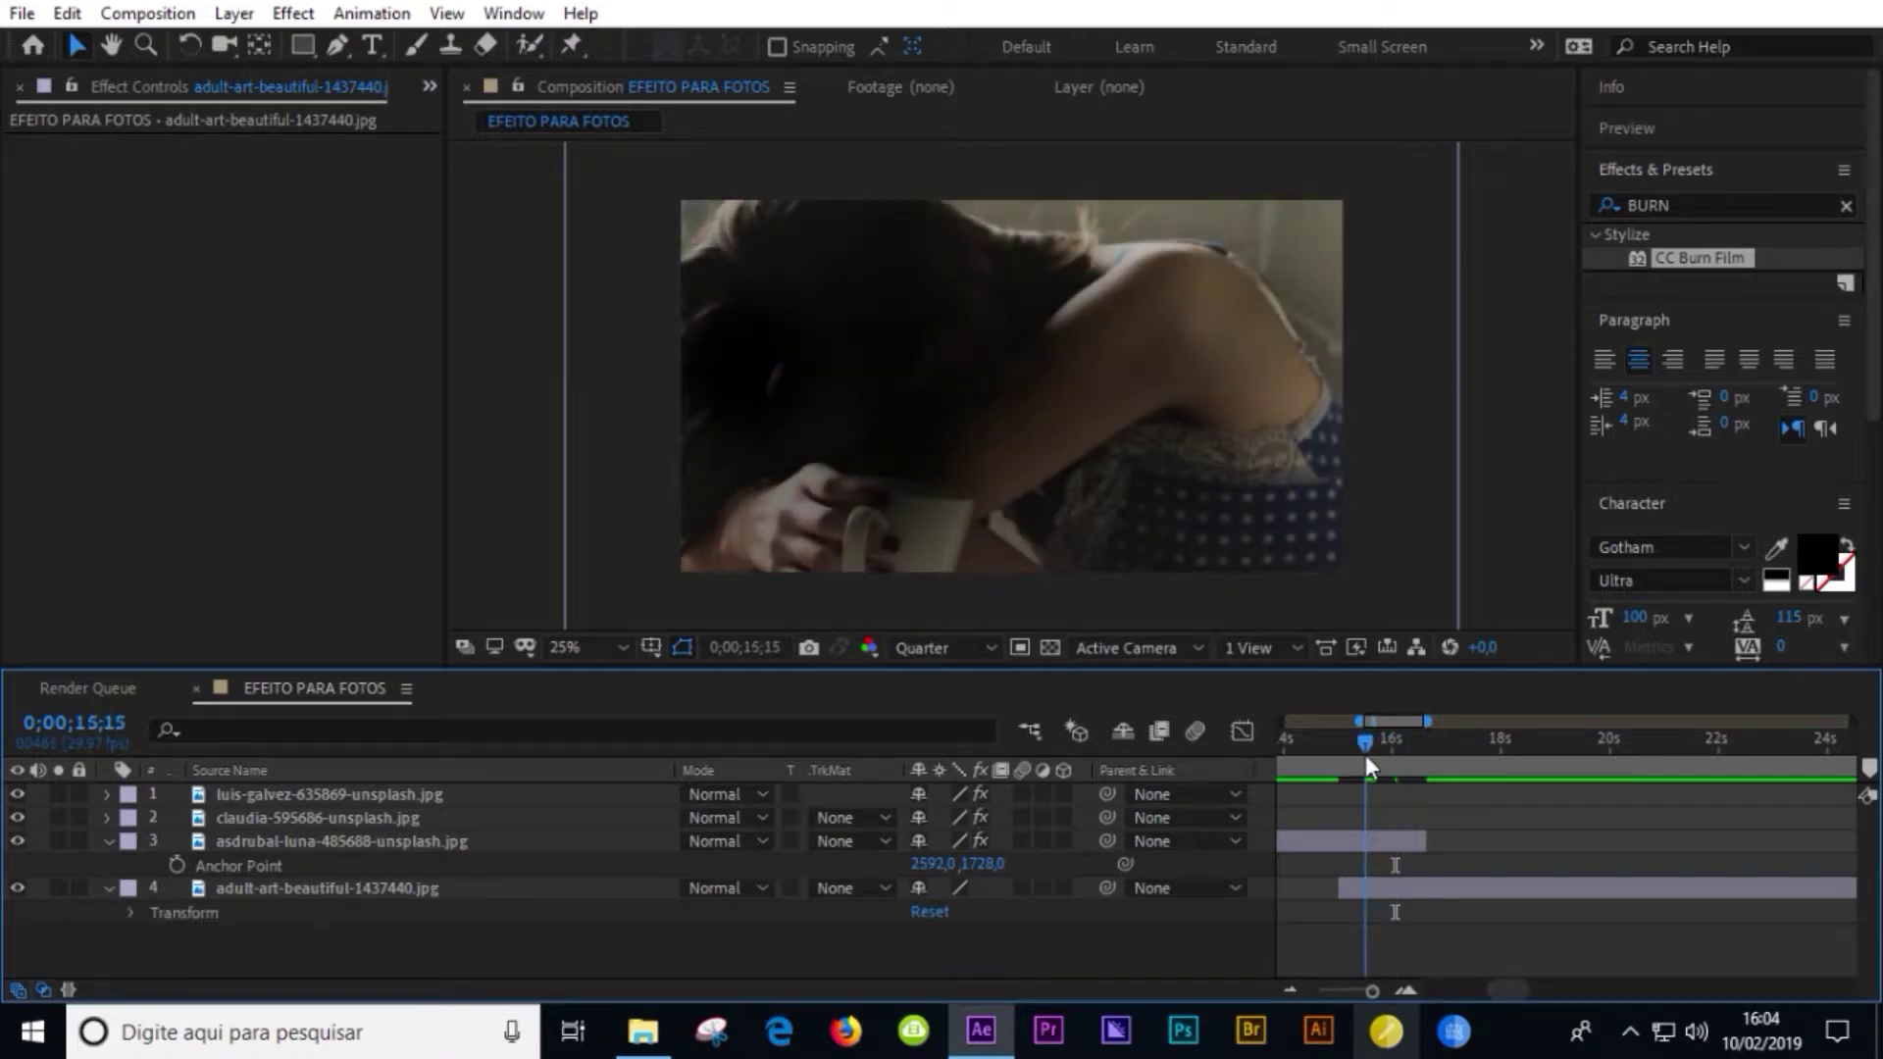
{"action": "left_click", "coordinate": [1479, 896]}
{"action": "key", "text": "alt+bracketleft"}
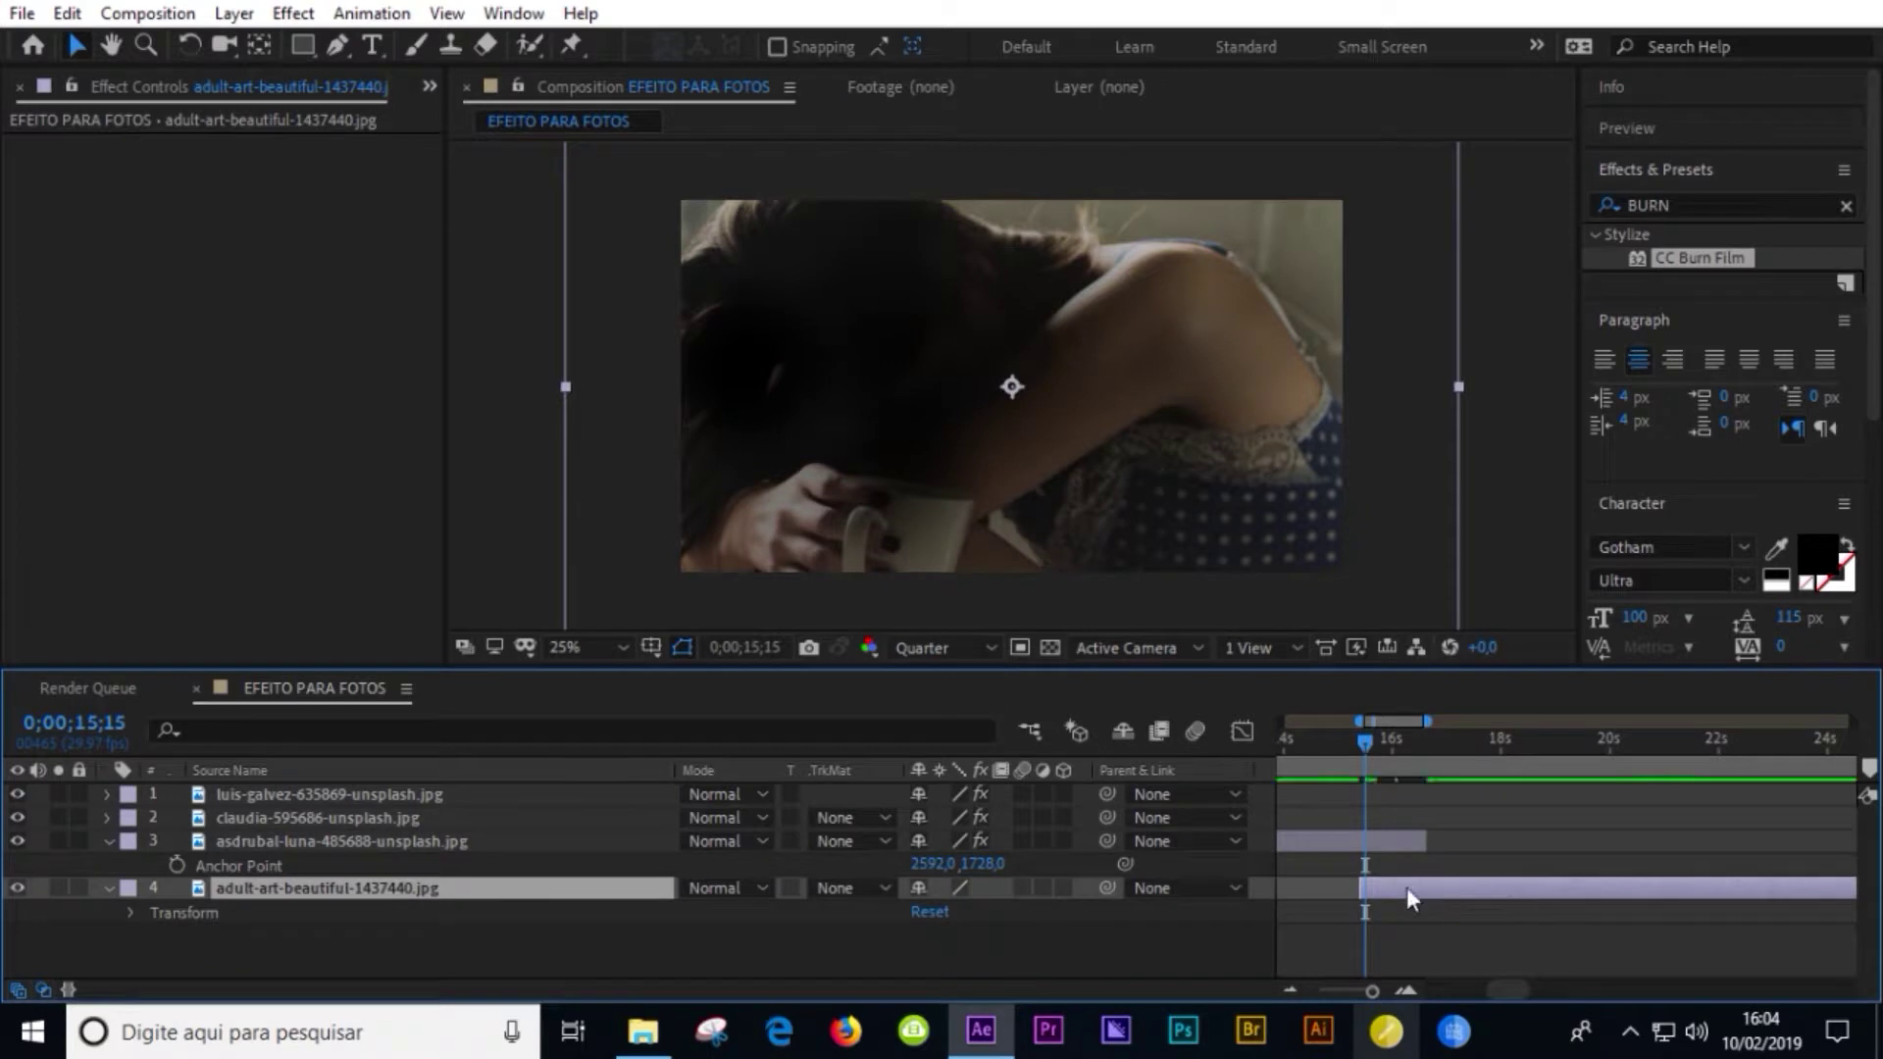
- Keyframe its Position from 960,540 at 15;29 up to 960,100 at 18;00
{"action": "left_click", "coordinate": [1378, 747]}
{"action": "left_click_drag", "start_coordinate": [1380, 747], "coordinate": [1390, 753]}
{"action": "key", "text": "s"}
{"action": "key", "text": "p"}
{"action": "left_click", "coordinate": [177, 912]}
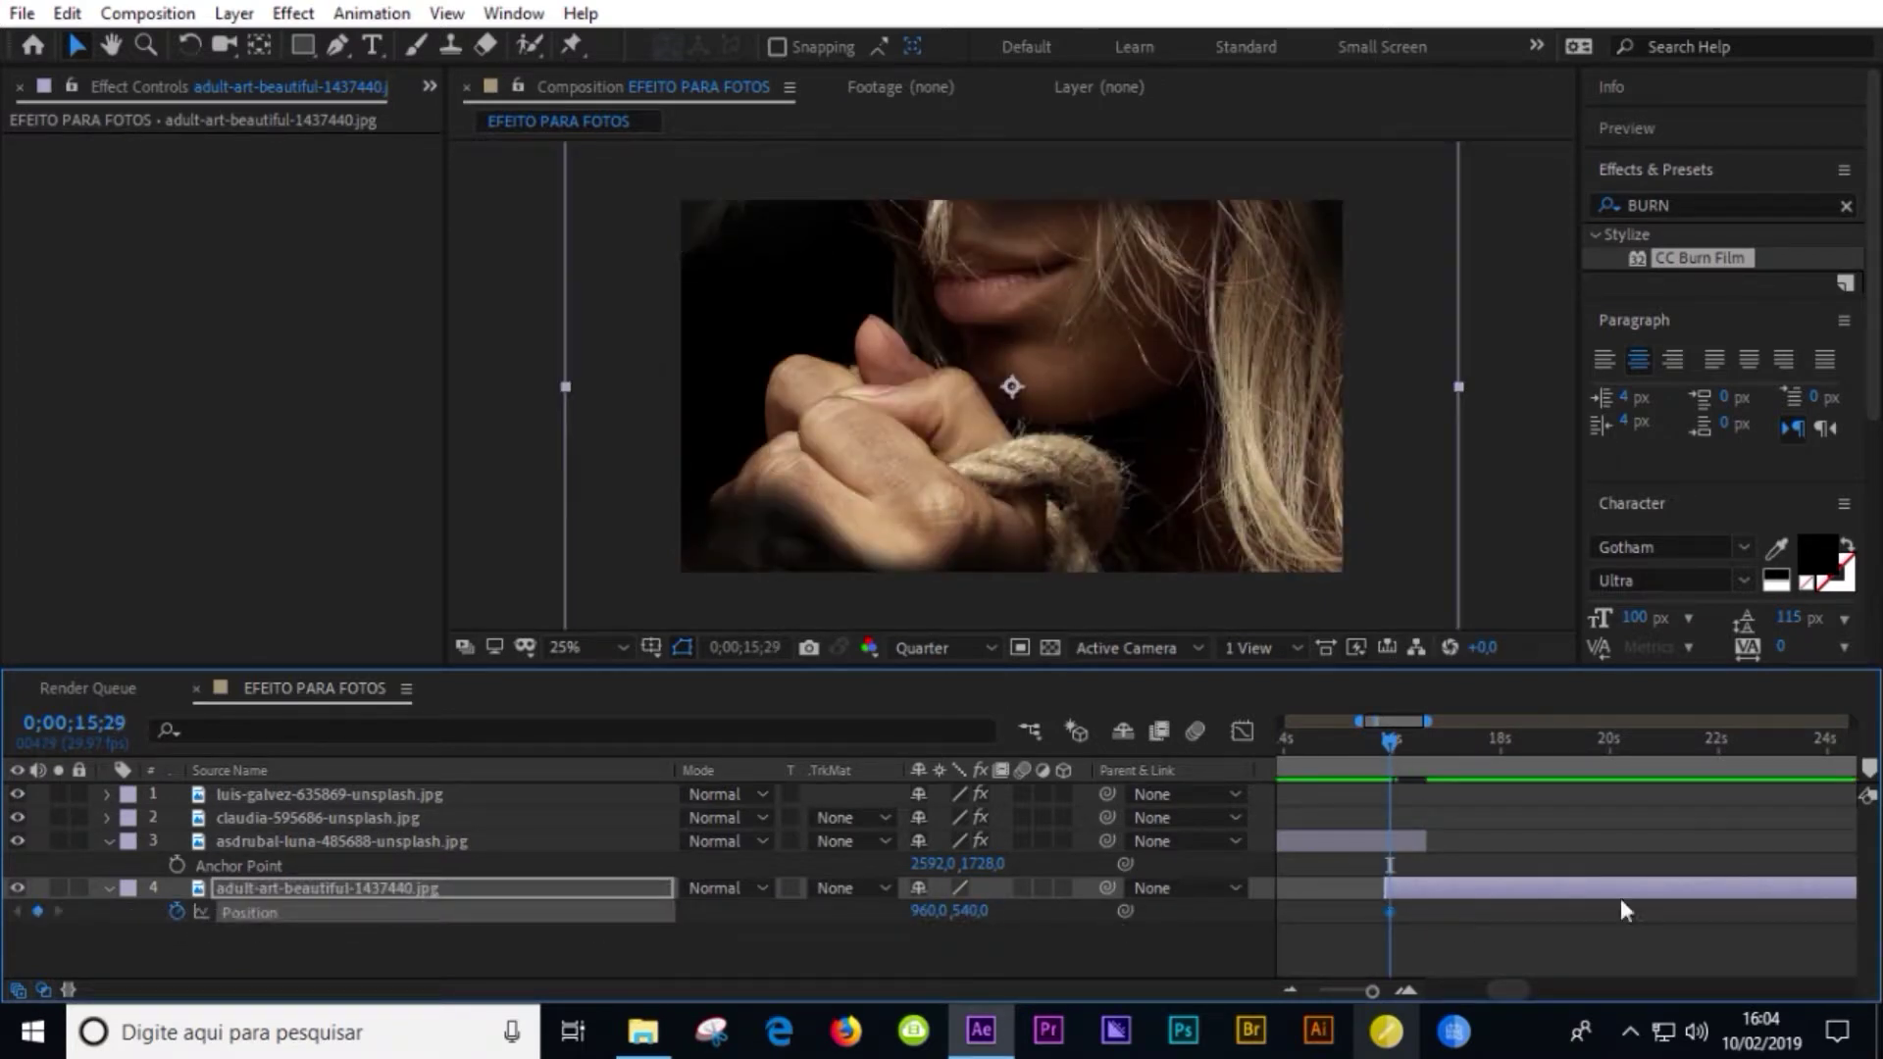
{"action": "left_click_drag", "start_coordinate": [1402, 743], "coordinate": [1499, 745]}
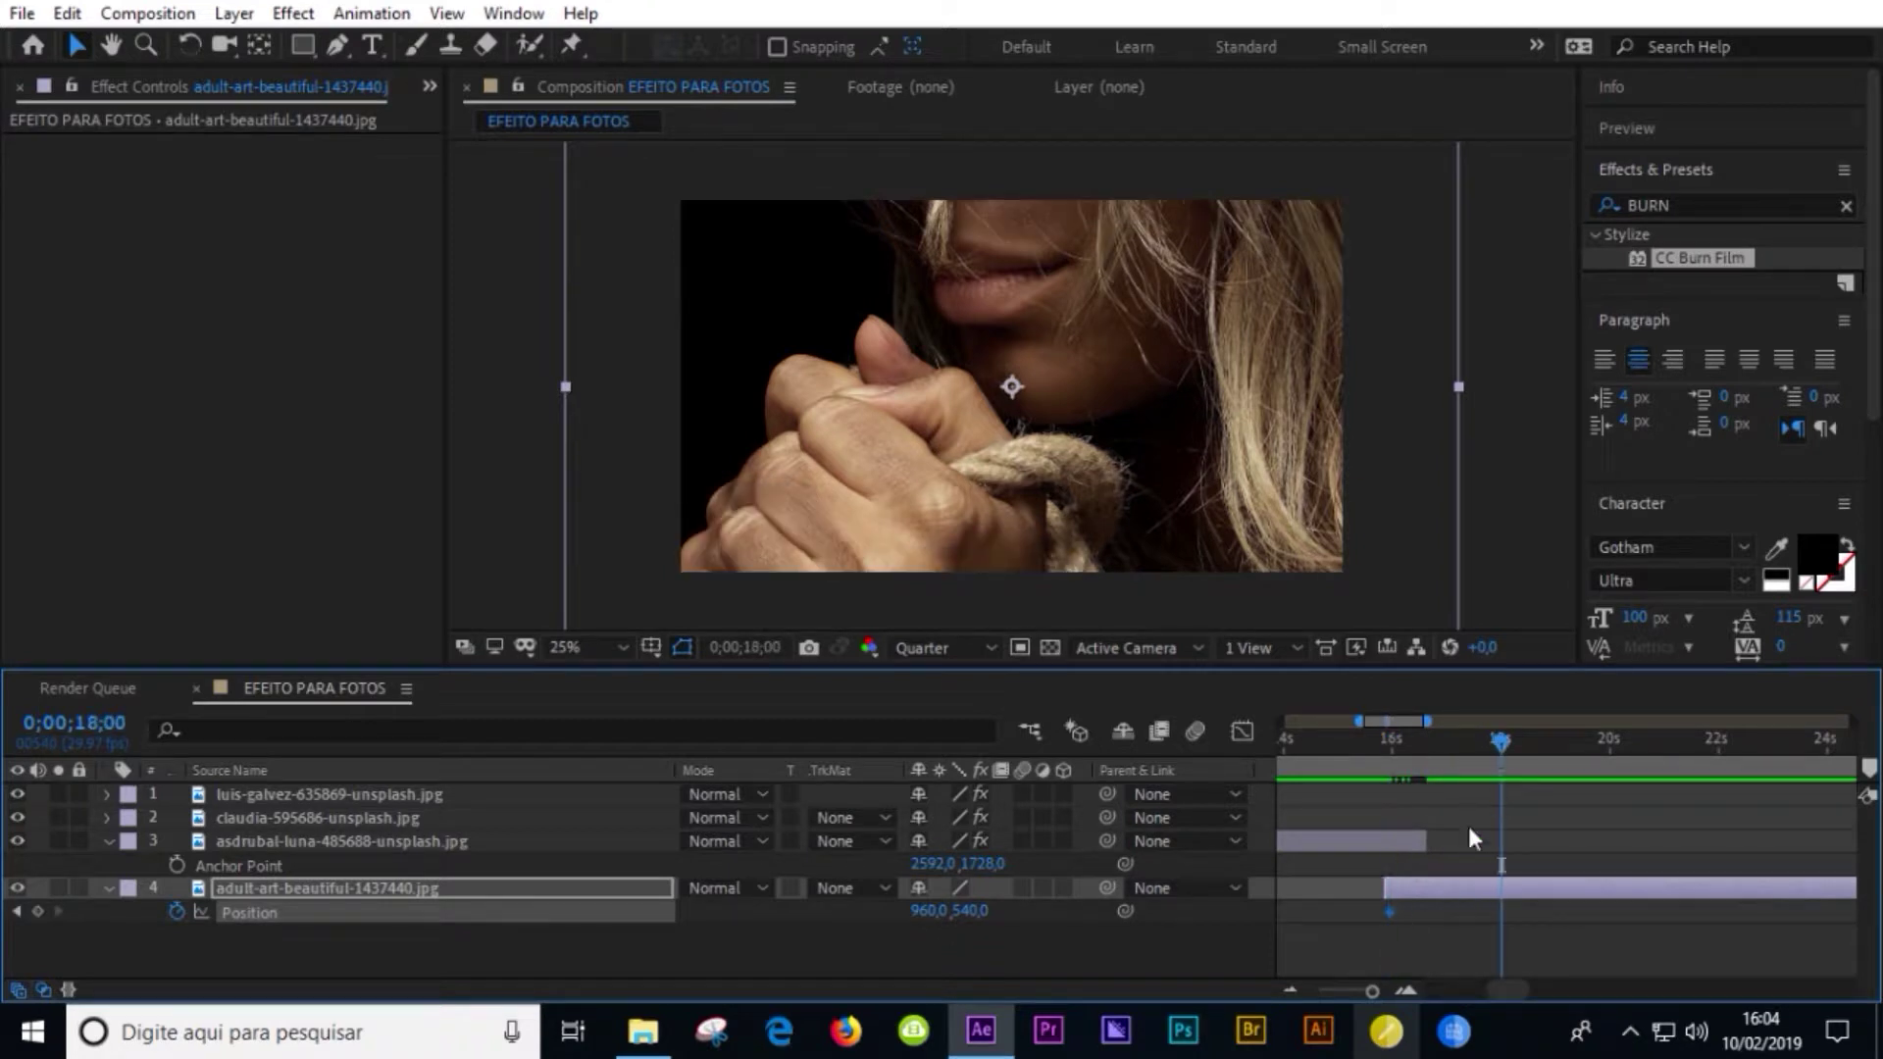
{"action": "key", "text": "shift+Up"}
{"action": "key", "text": "shift+Up"}
{"action": "key", "text": "shift+Up"}
{"action": "key", "text": "shift+Up"}
{"action": "key", "text": "shift+Up"}
{"action": "key", "text": "shift+Up"}
{"action": "key", "text": "shift+Up"}
{"action": "key", "text": "shift+Up"}
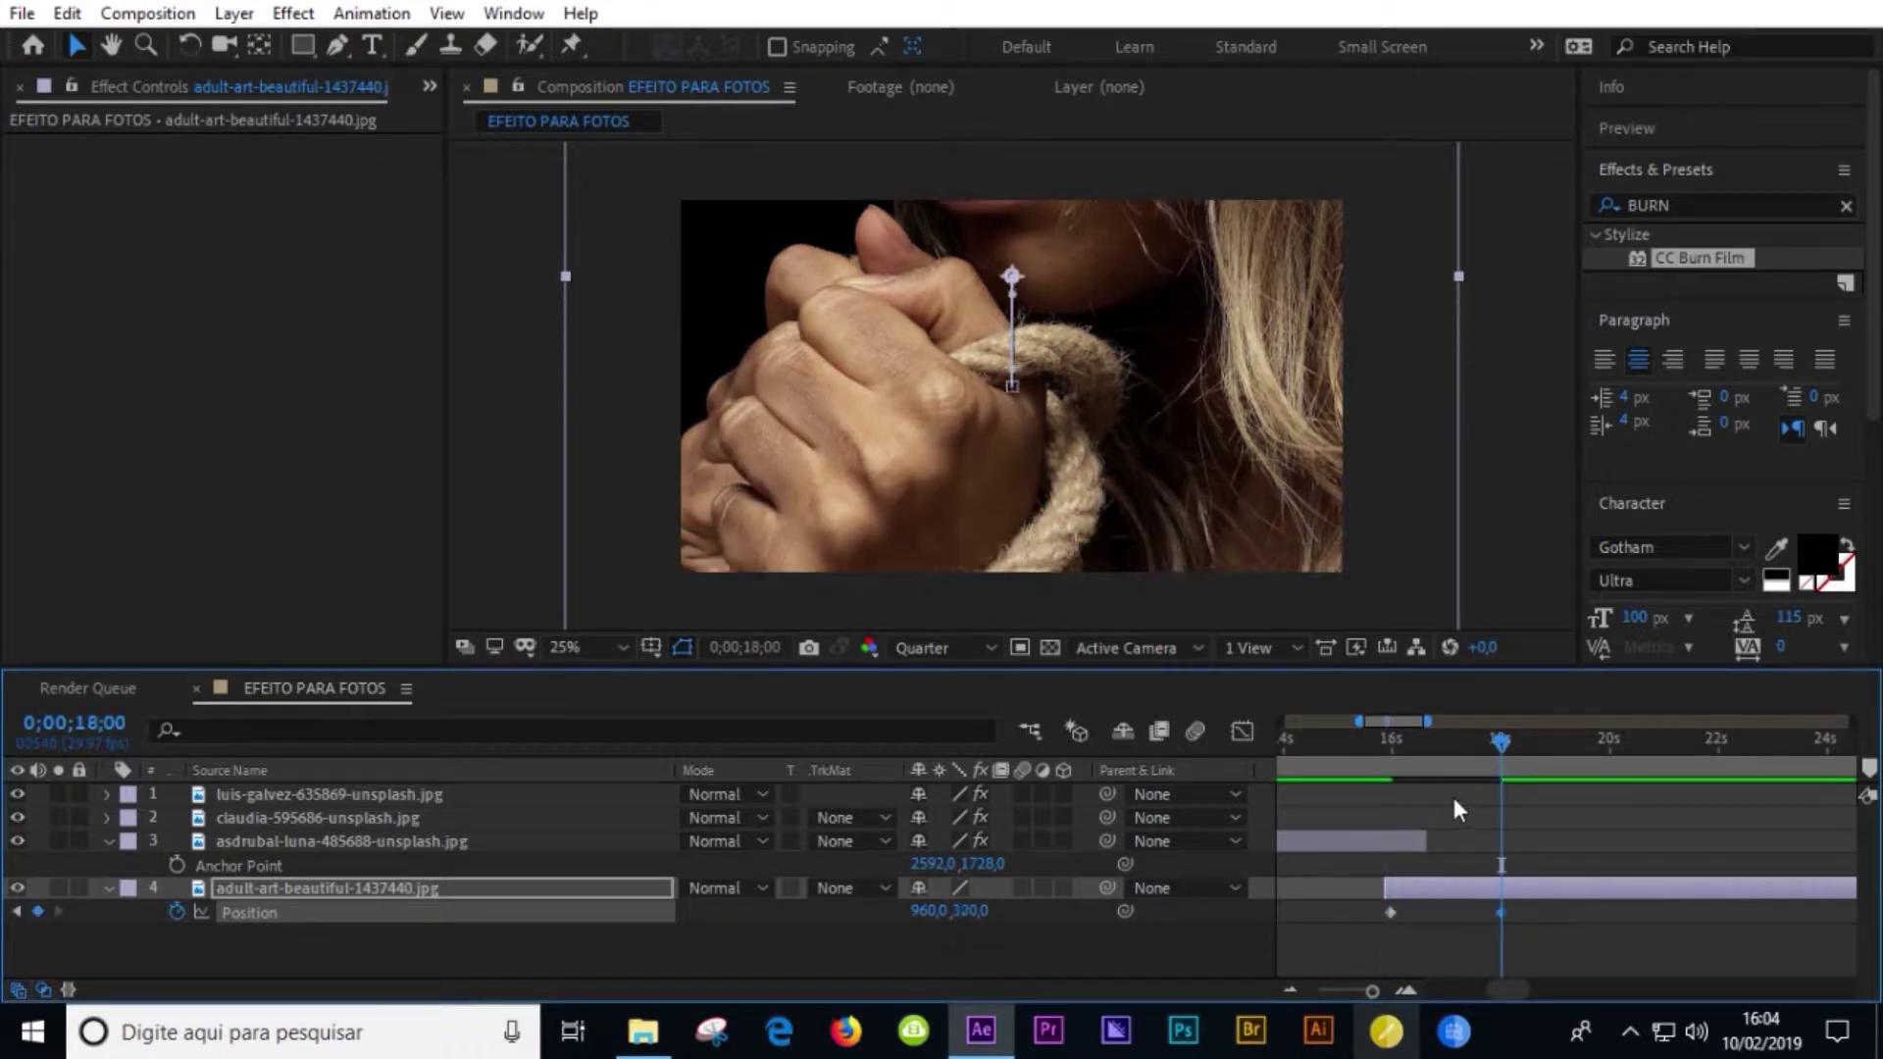
{"action": "key", "text": "shift+Up"}
{"action": "key", "text": "shift+Up"}
{"action": "key", "text": "shift+Up"}
{"action": "key", "text": "shift+Up"}
{"action": "key", "text": "shift+Up"}
{"action": "key", "text": "shift+Up"}
{"action": "key", "text": "shift+Up"}
{"action": "key", "text": "shift+Up"}
{"action": "key", "text": "shift+Up"}
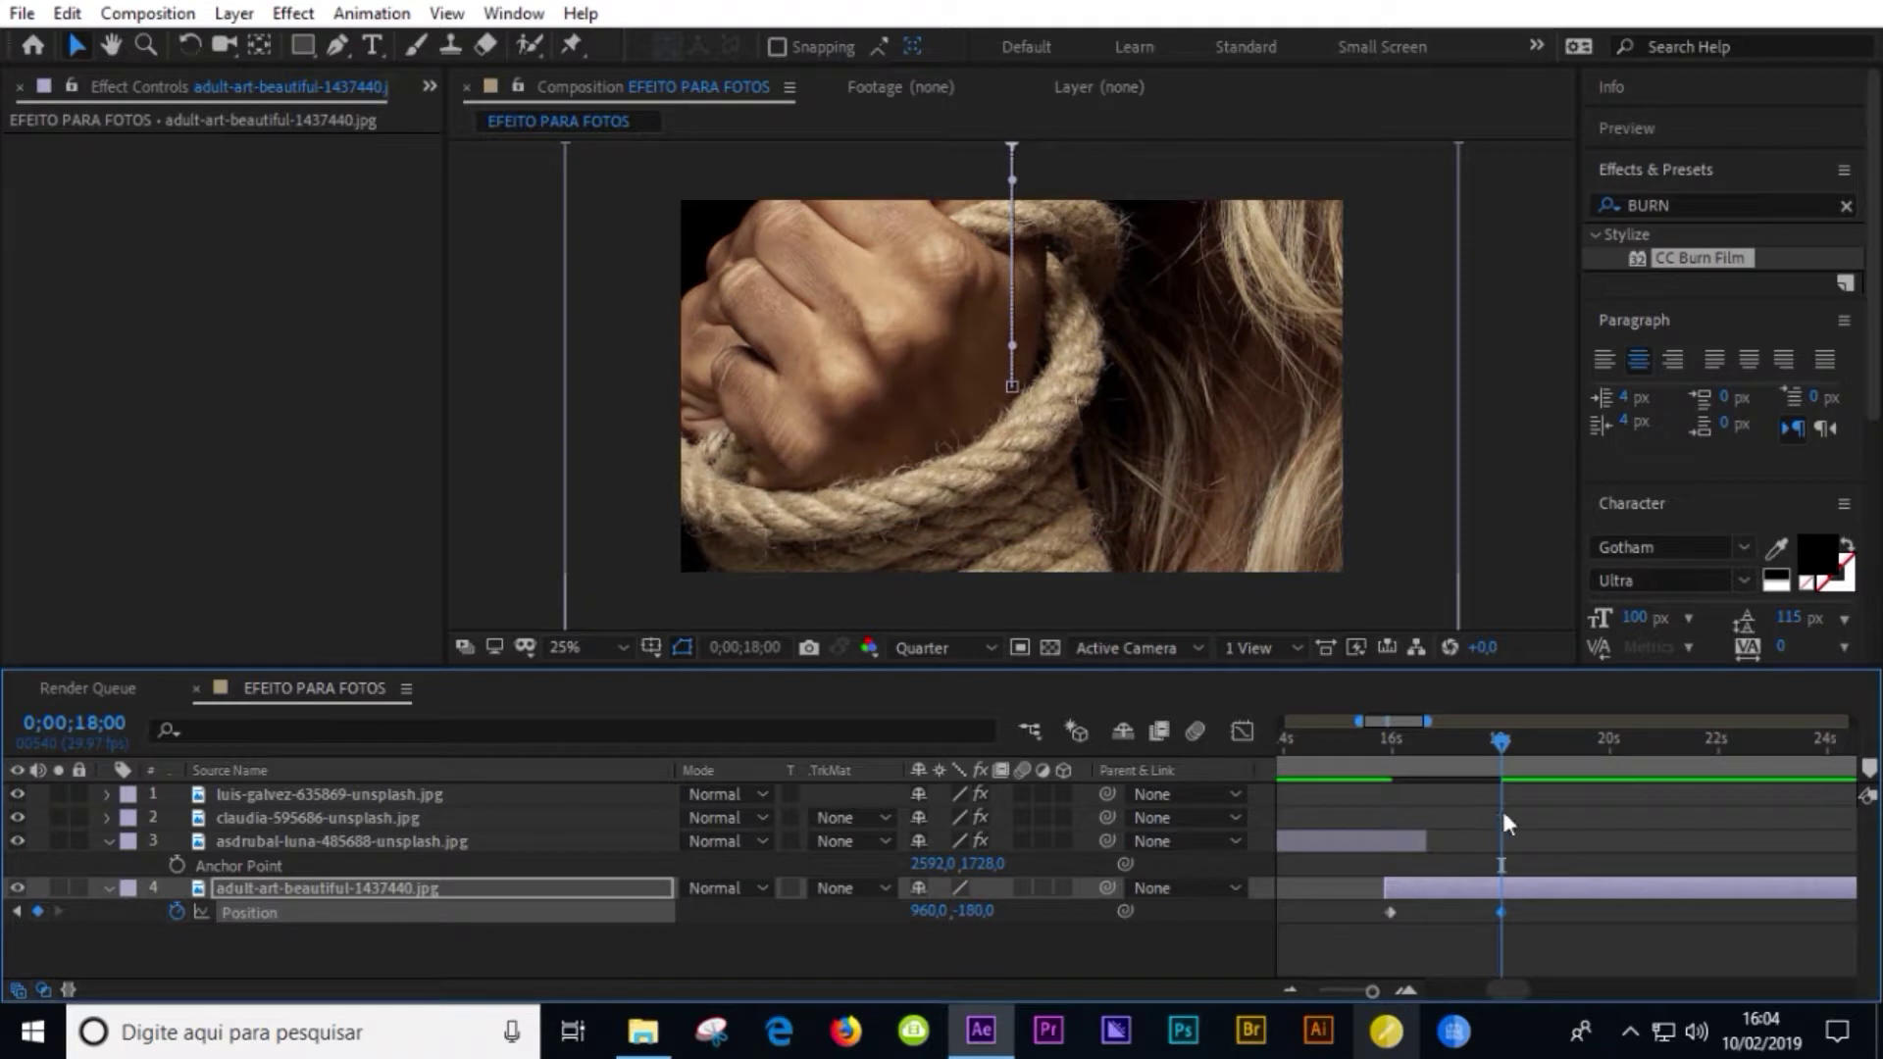
- Retime the Position keyframes, first earlier and second later, to slow the upward slide
{"action": "key", "text": "space"}
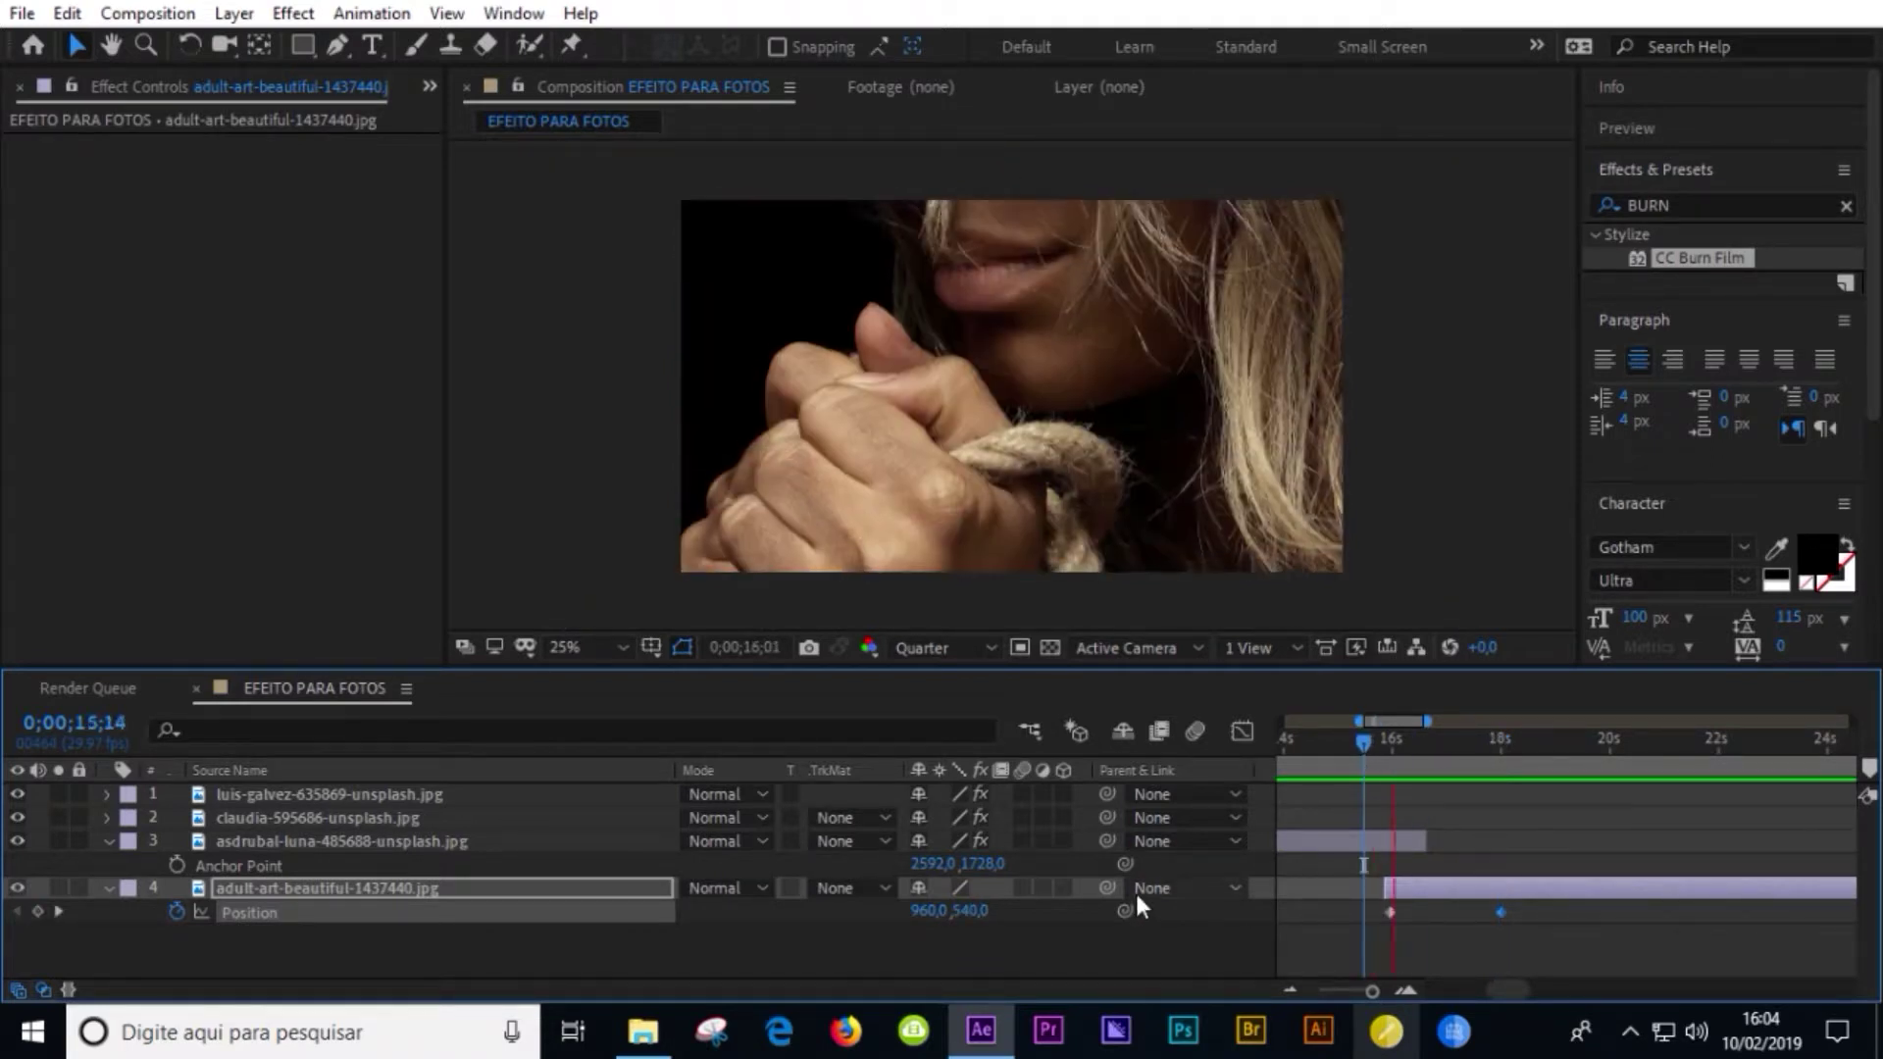
{"action": "key", "text": "space"}
{"action": "left_click_drag", "start_coordinate": [1389, 915], "coordinate": [1380, 914]}
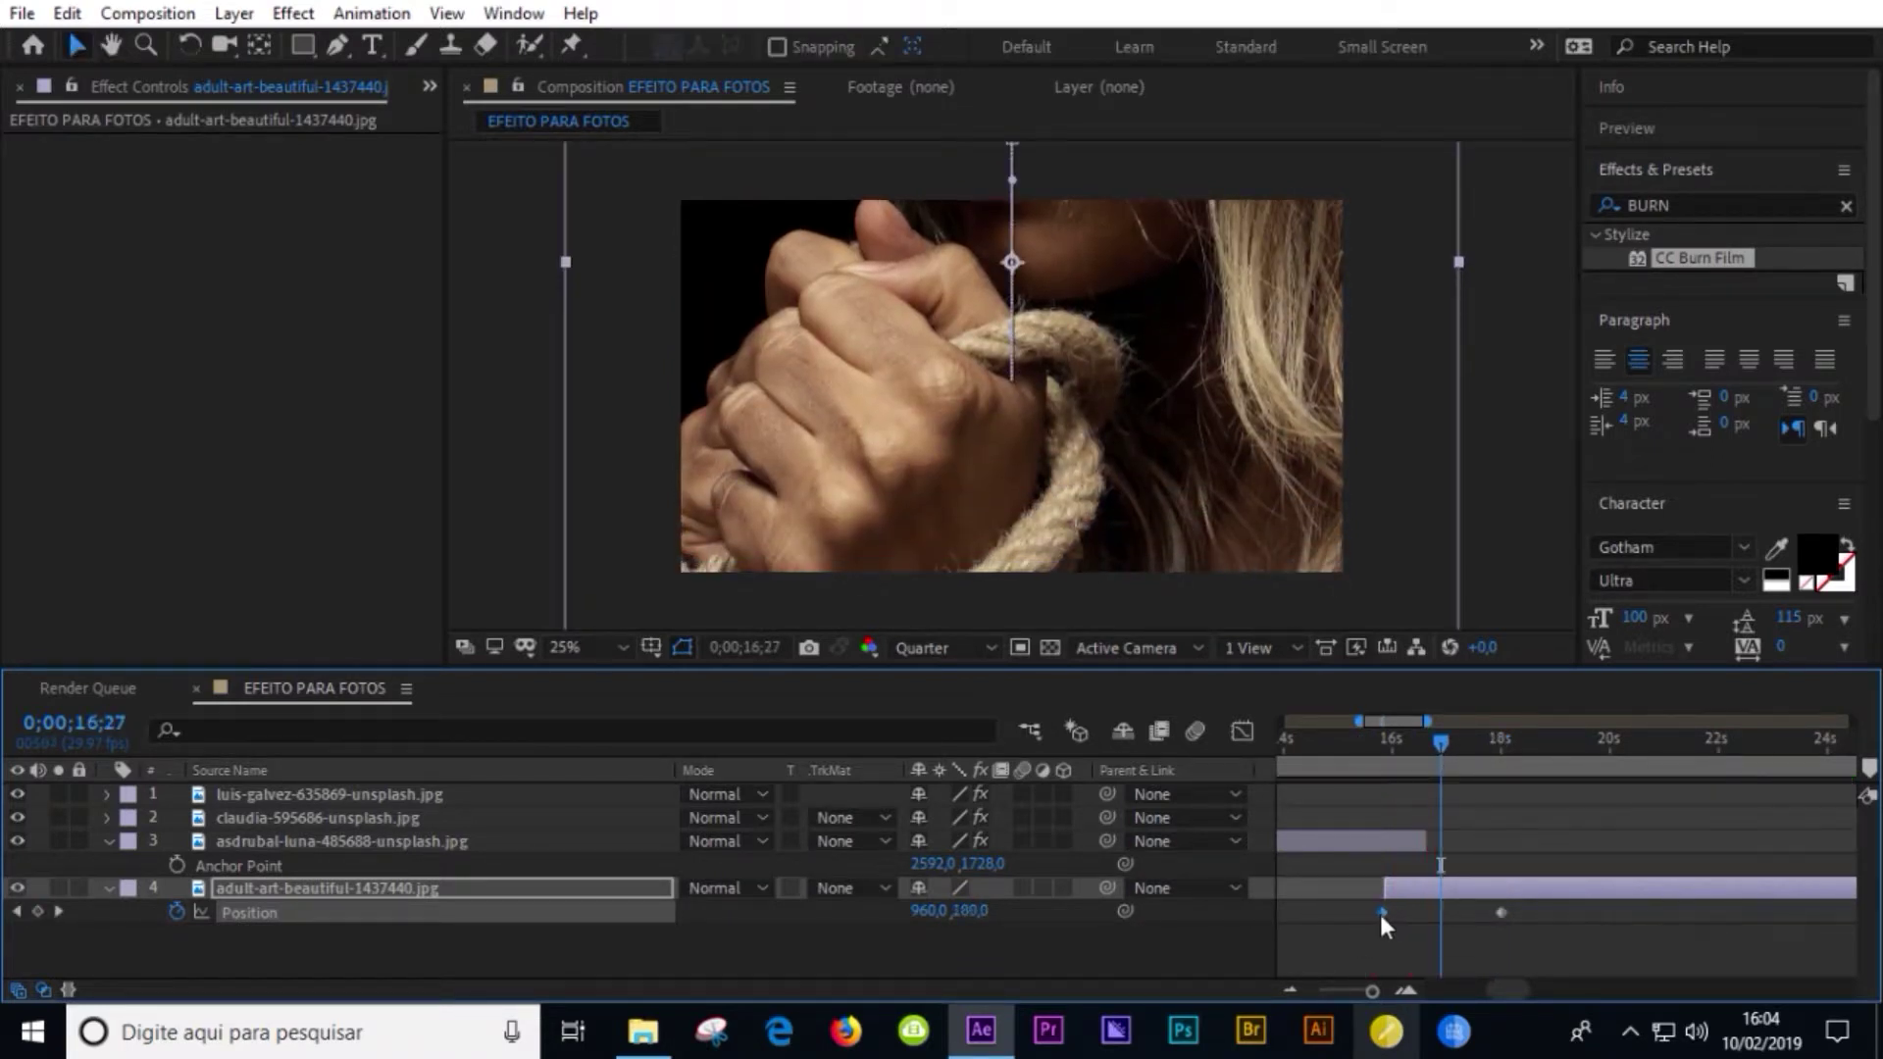
{"action": "key", "text": "space"}
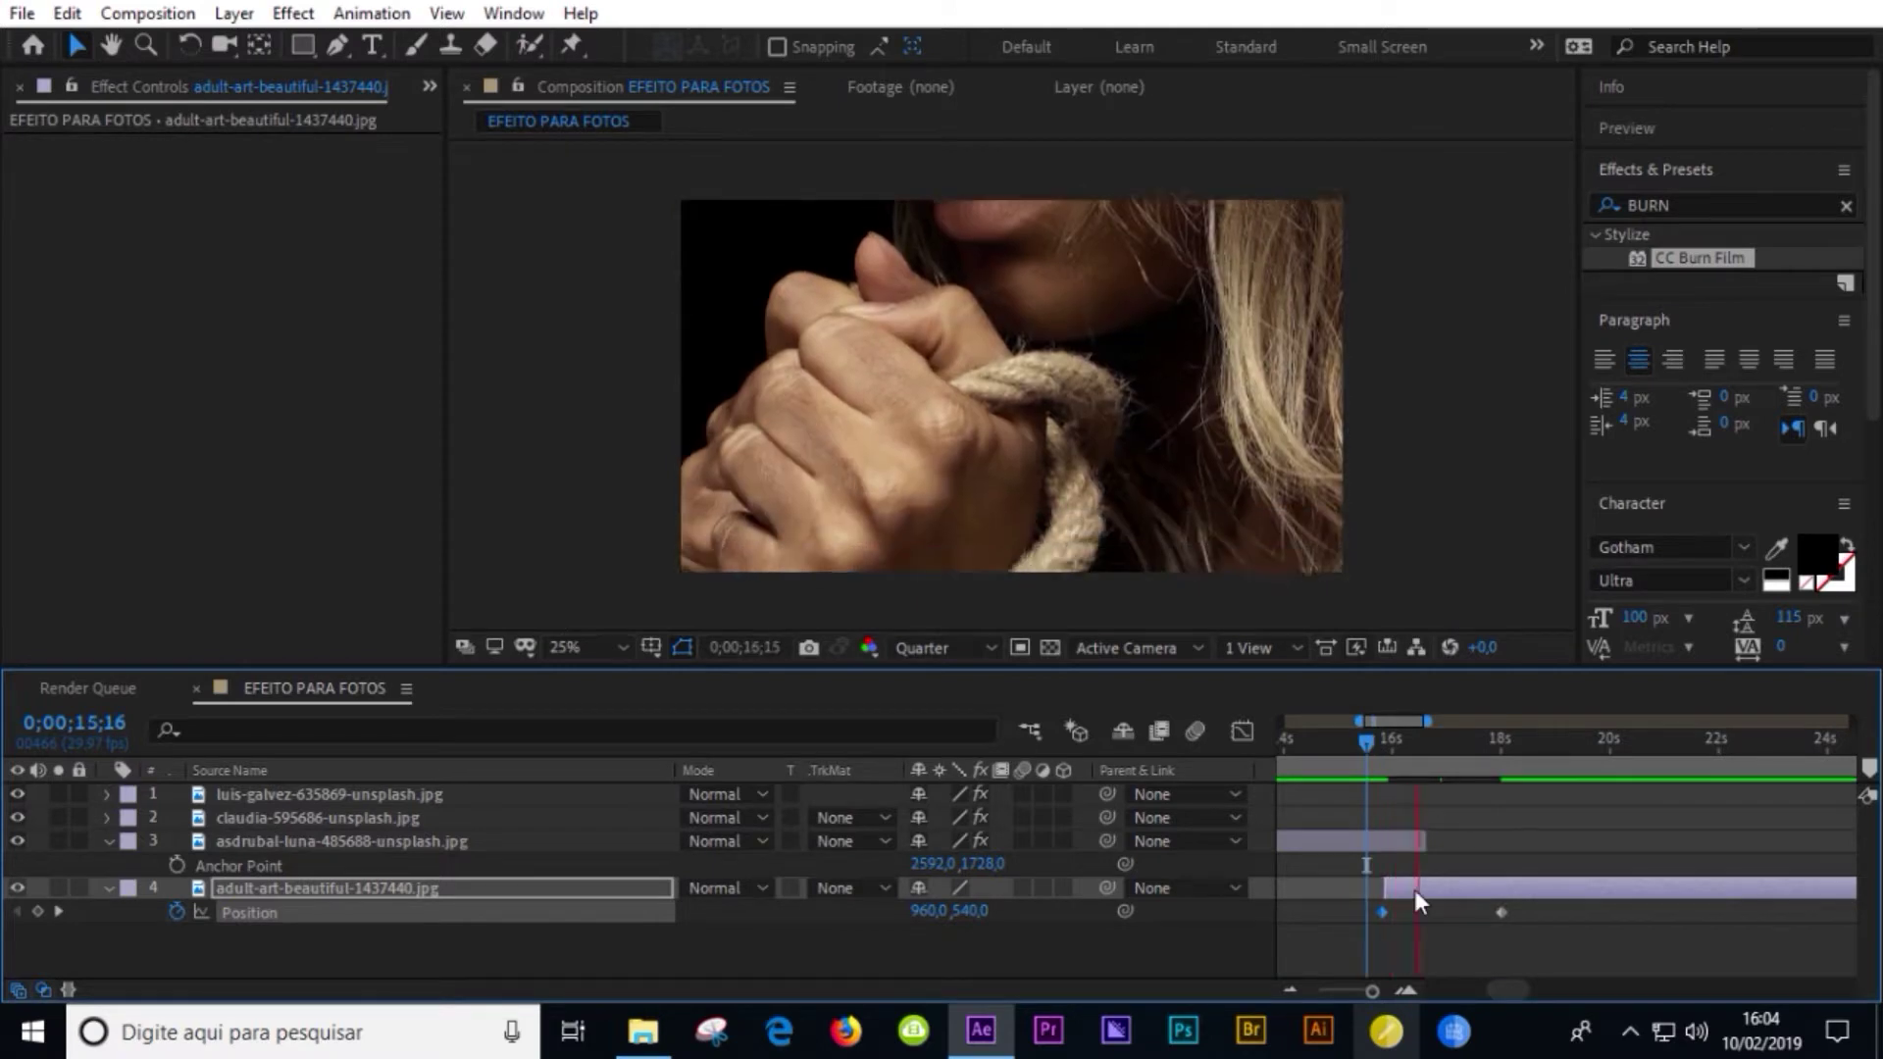
{"action": "left_click_drag", "start_coordinate": [1501, 913], "coordinate": [1640, 913]}
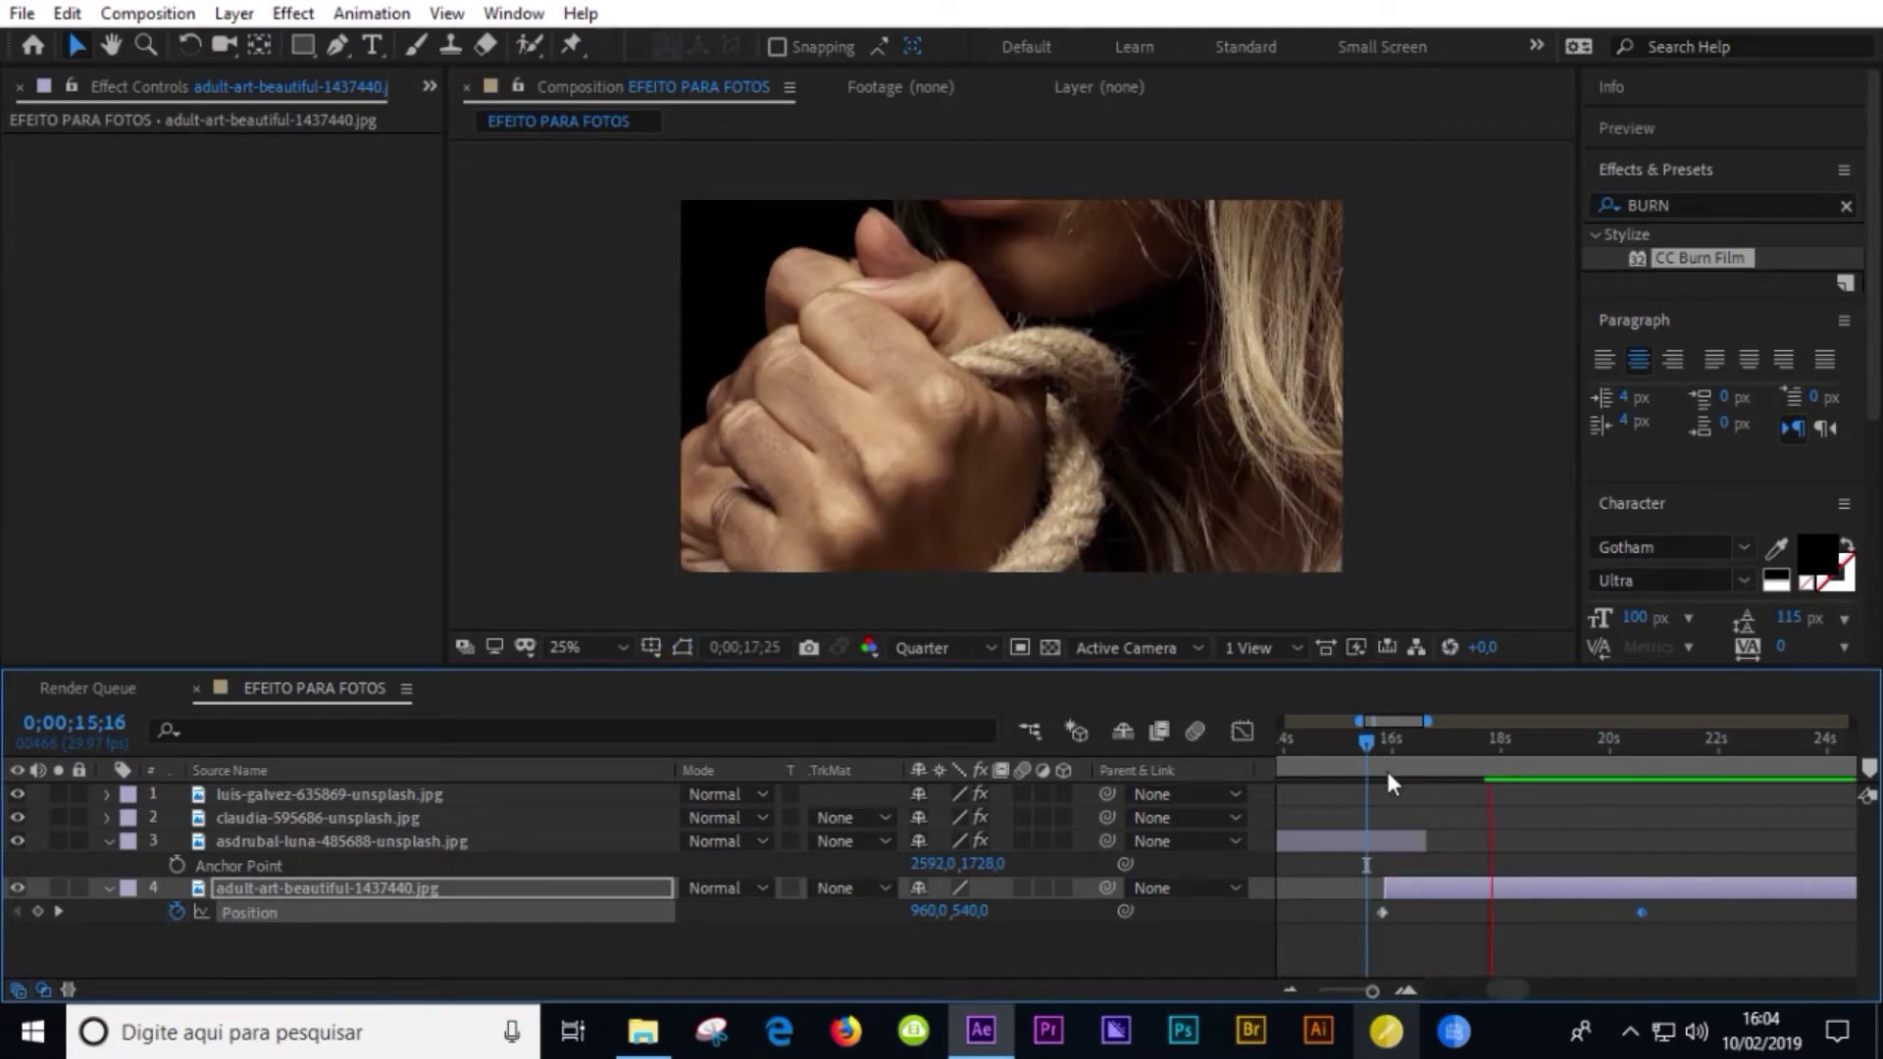
{"action": "key", "text": "a"}
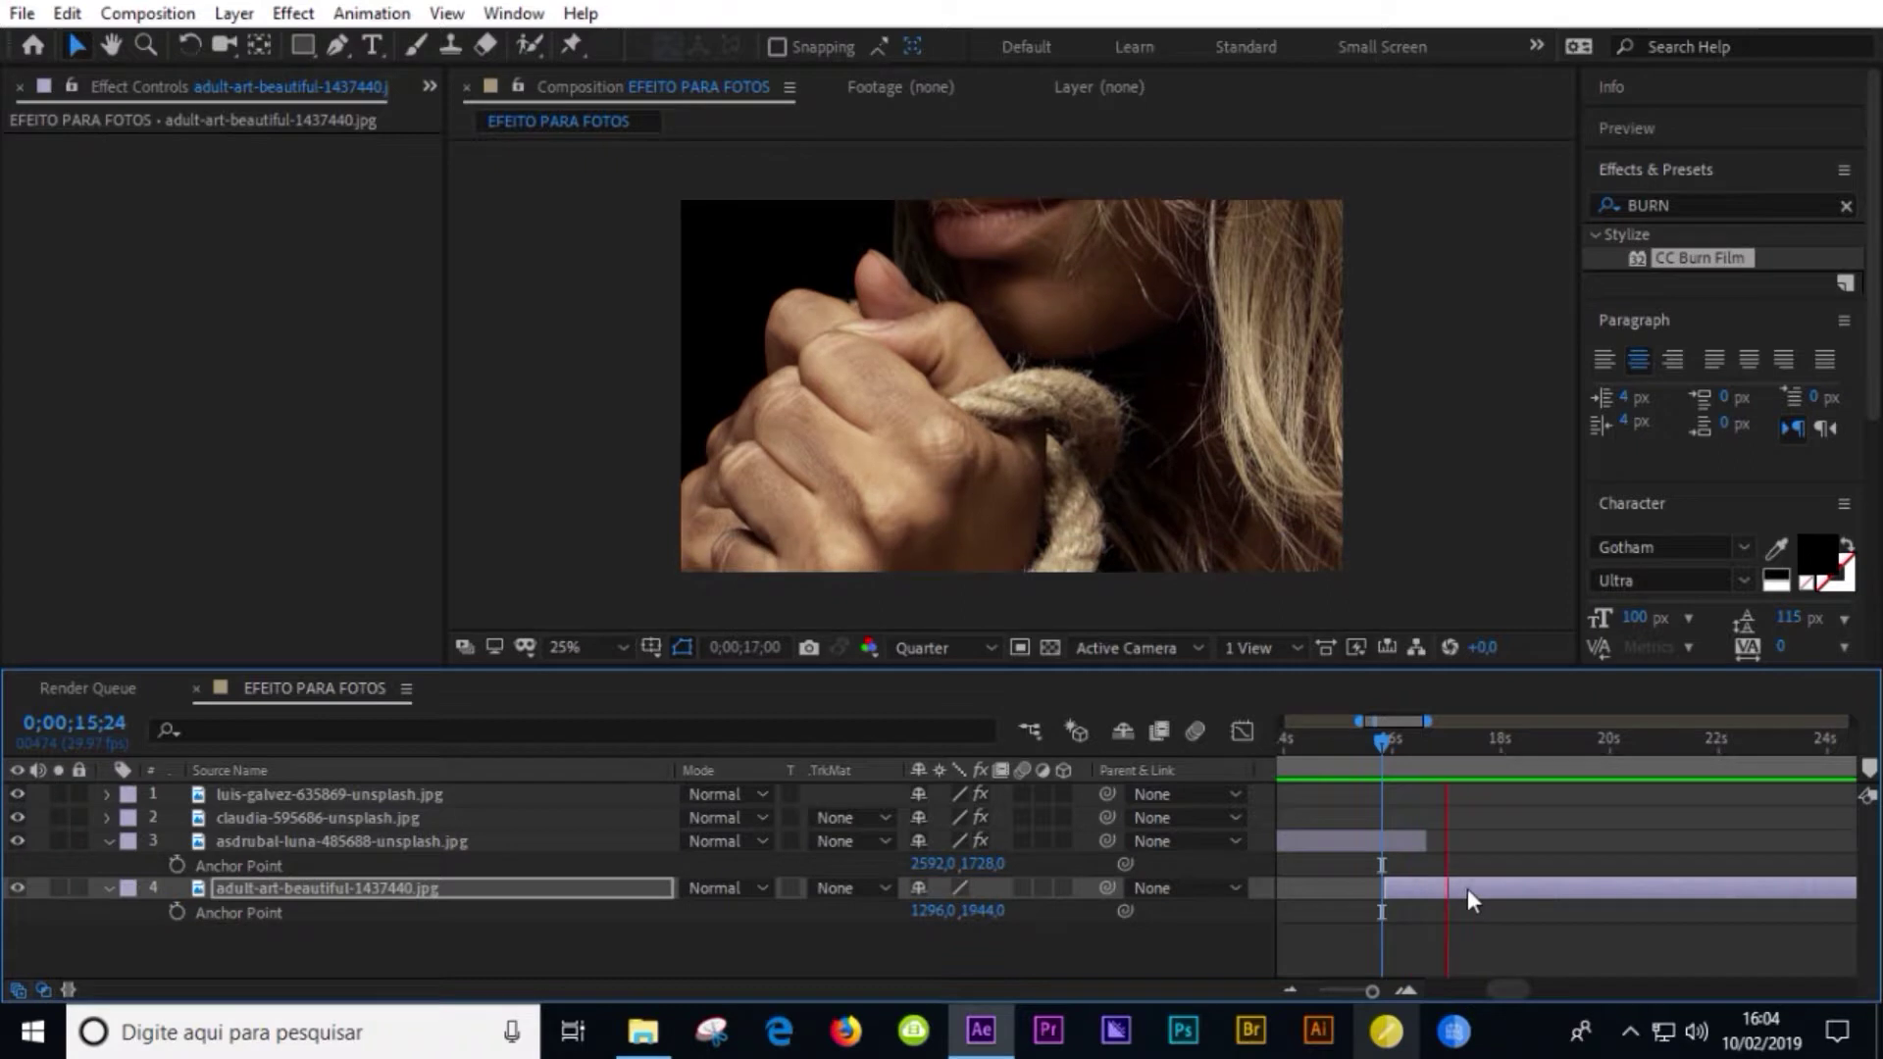
{"action": "key", "text": "space"}
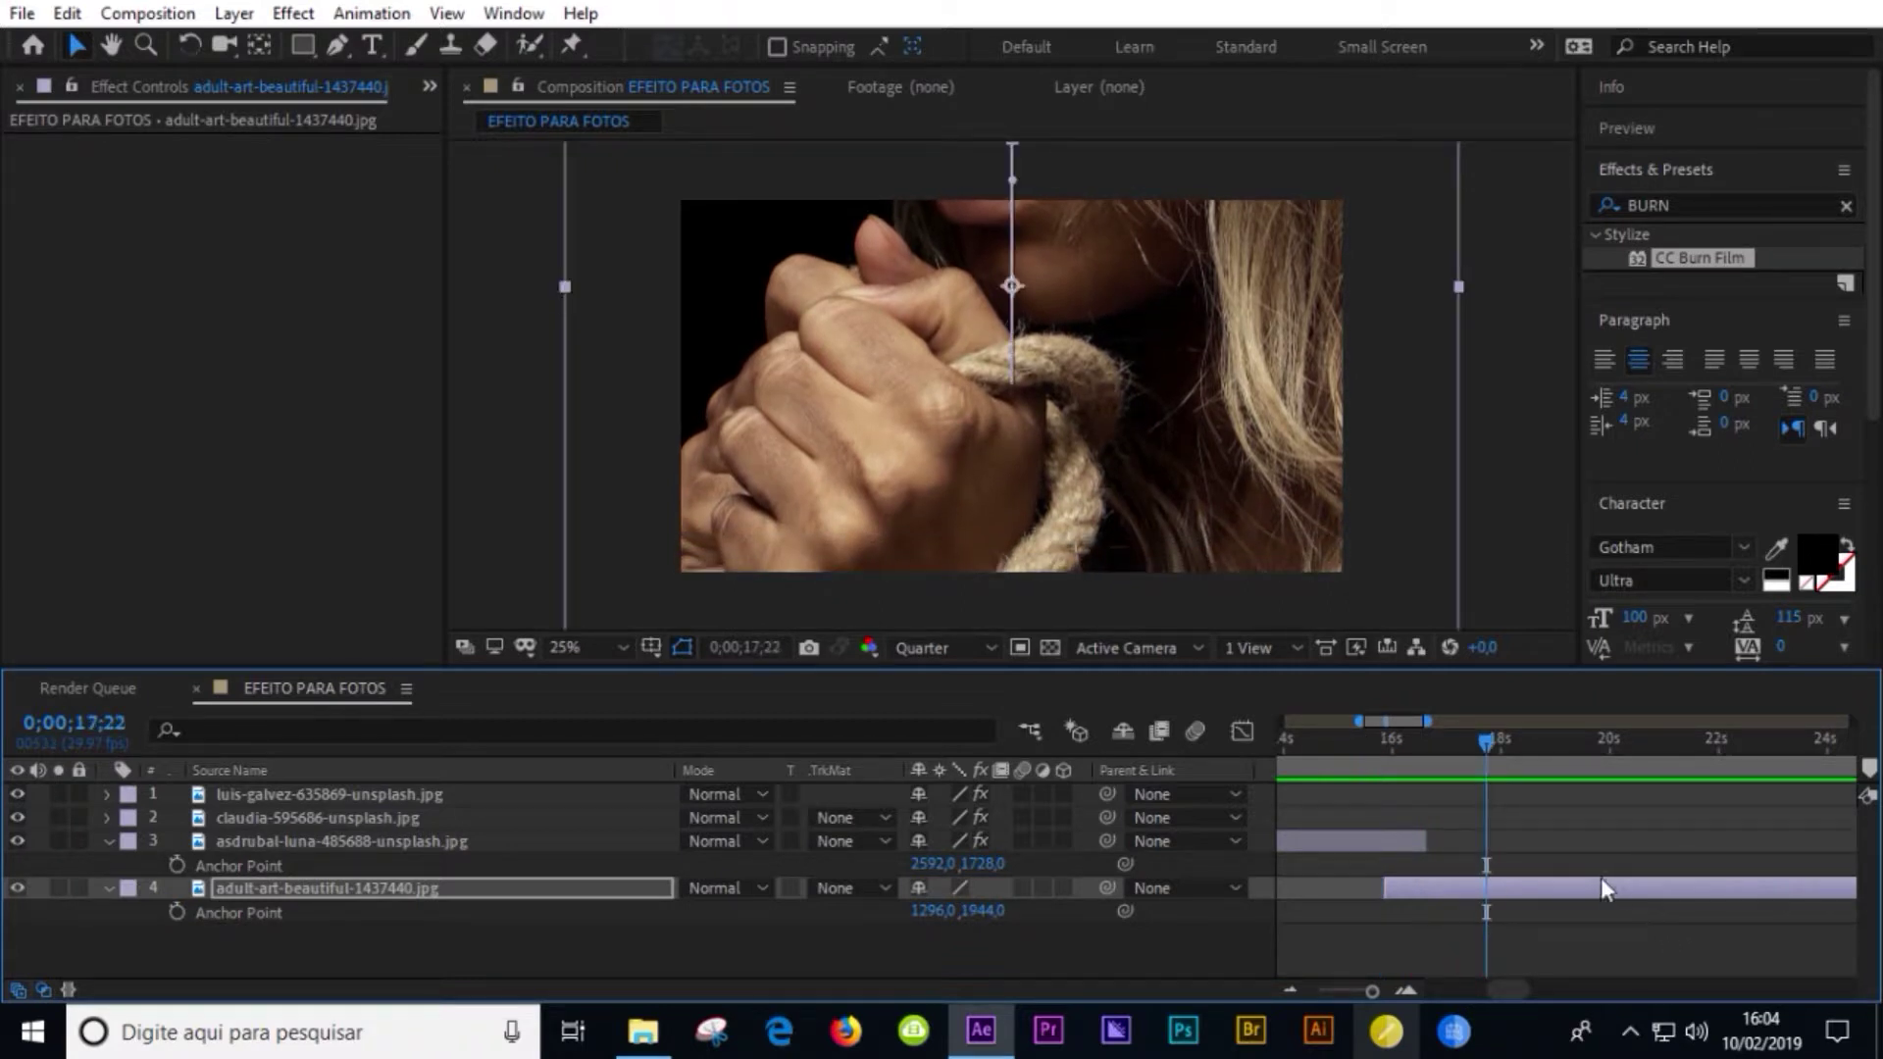
{"action": "key", "text": "minus"}
{"action": "key", "text": "minus"}
{"action": "key", "text": "minus"}
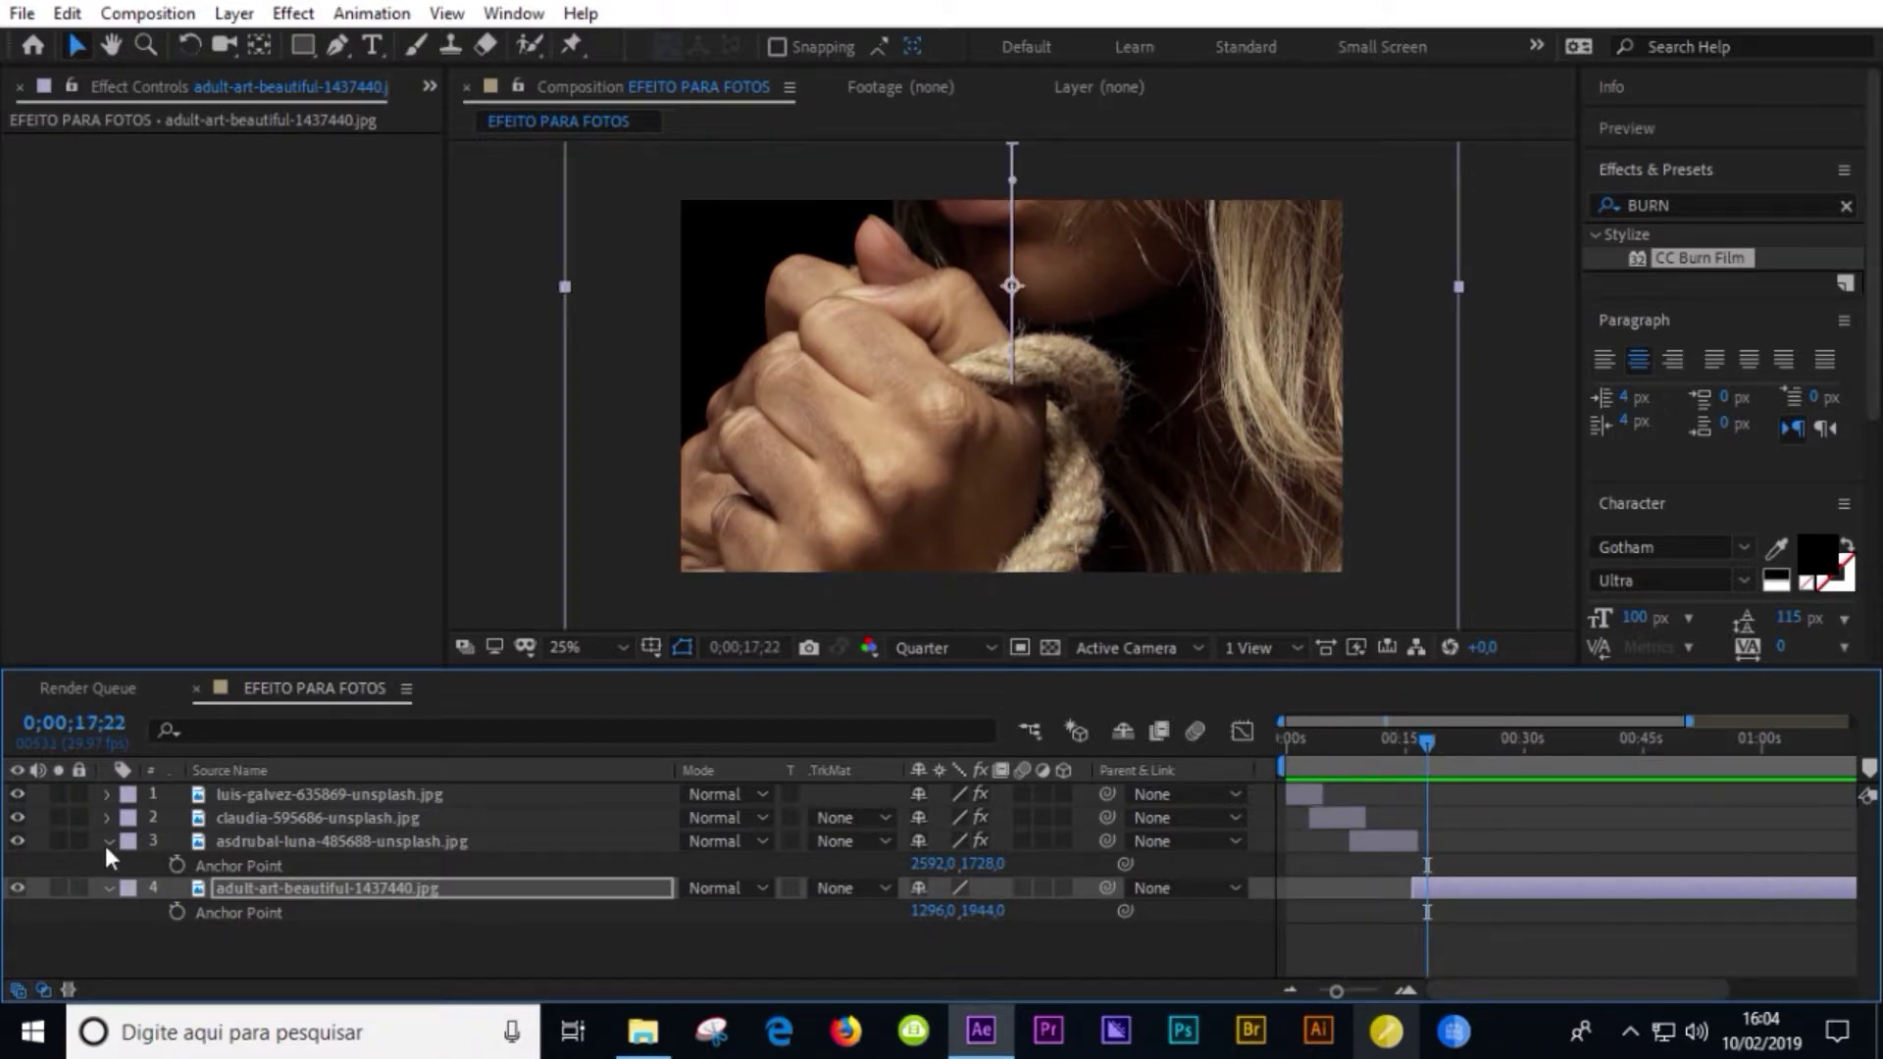
- Add a new adjustment layer at the top of the stack with a yellow label
{"action": "left_click", "coordinate": [105, 846]}
{"action": "left_click", "coordinate": [106, 867]}
{"action": "right_click", "coordinate": [134, 902]}
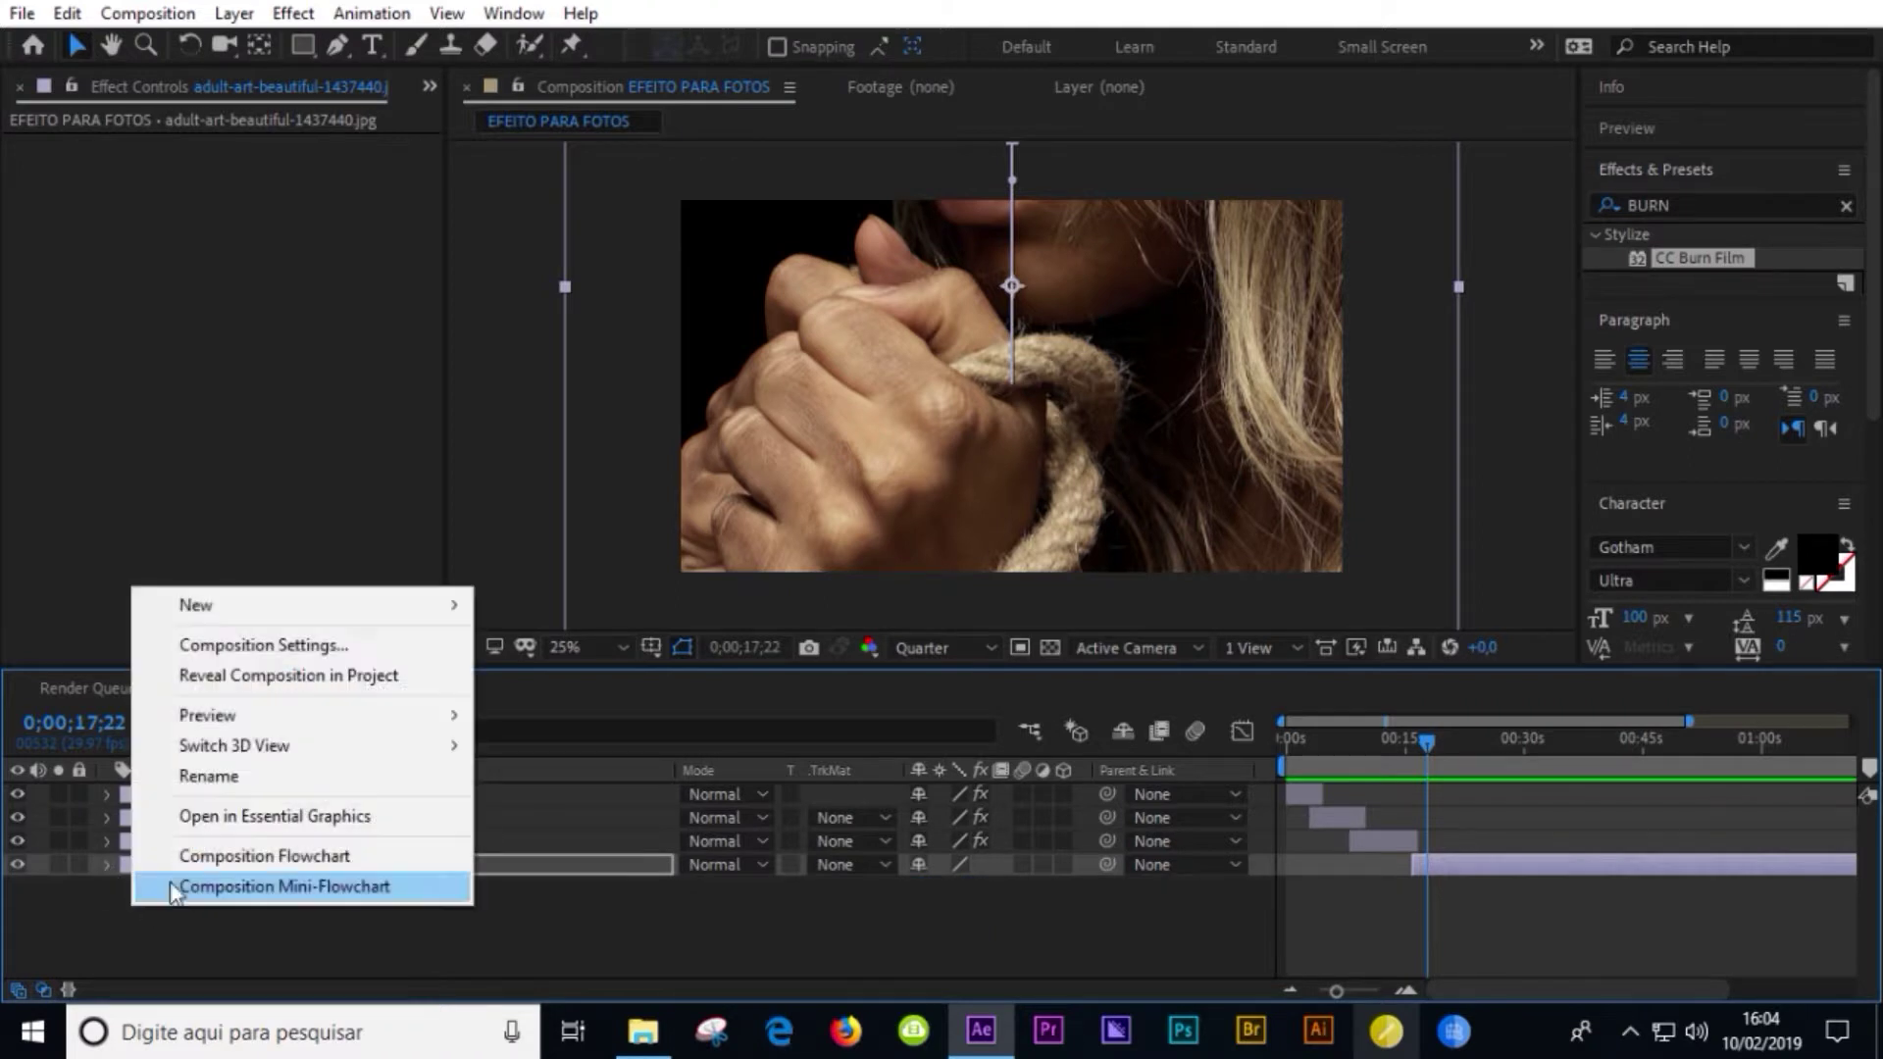
{"action": "mouse_move", "coordinate": [348, 623]}
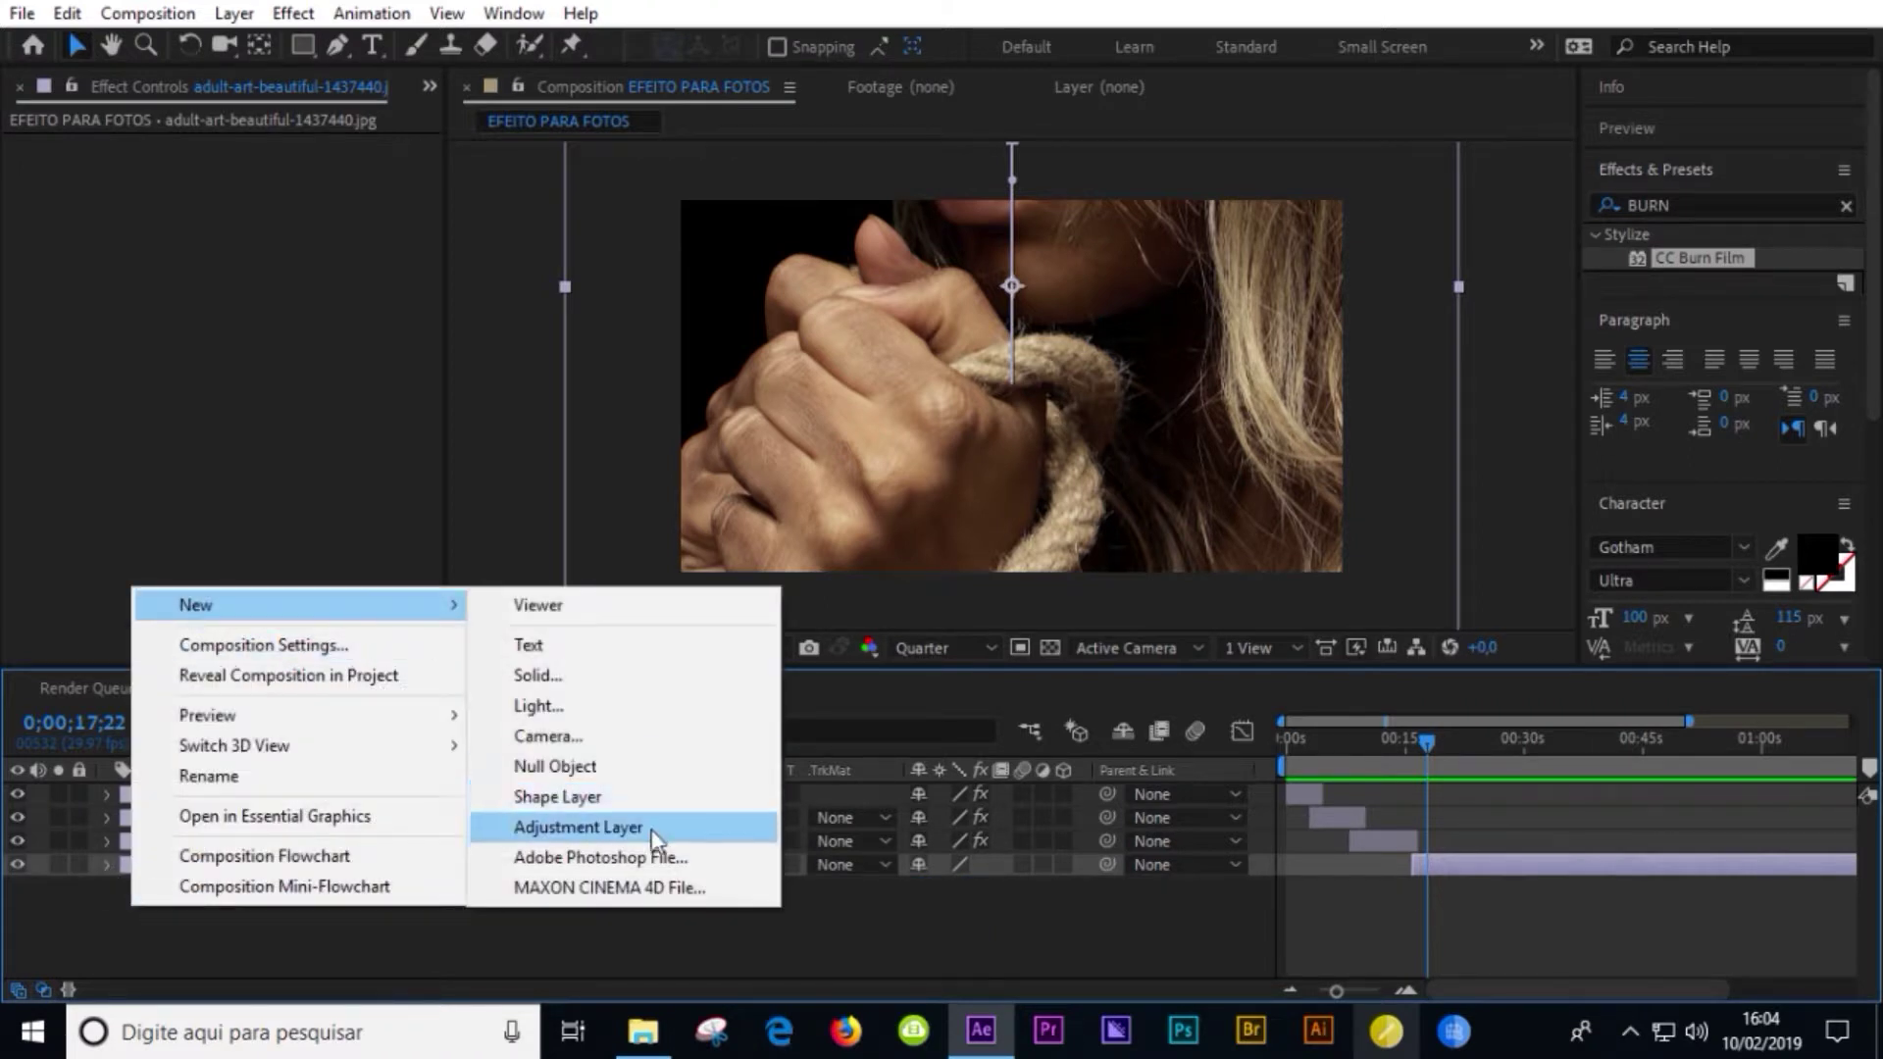
{"action": "left_click", "coordinate": [652, 828]}
{"action": "key", "text": "ctrl+bracketright"}
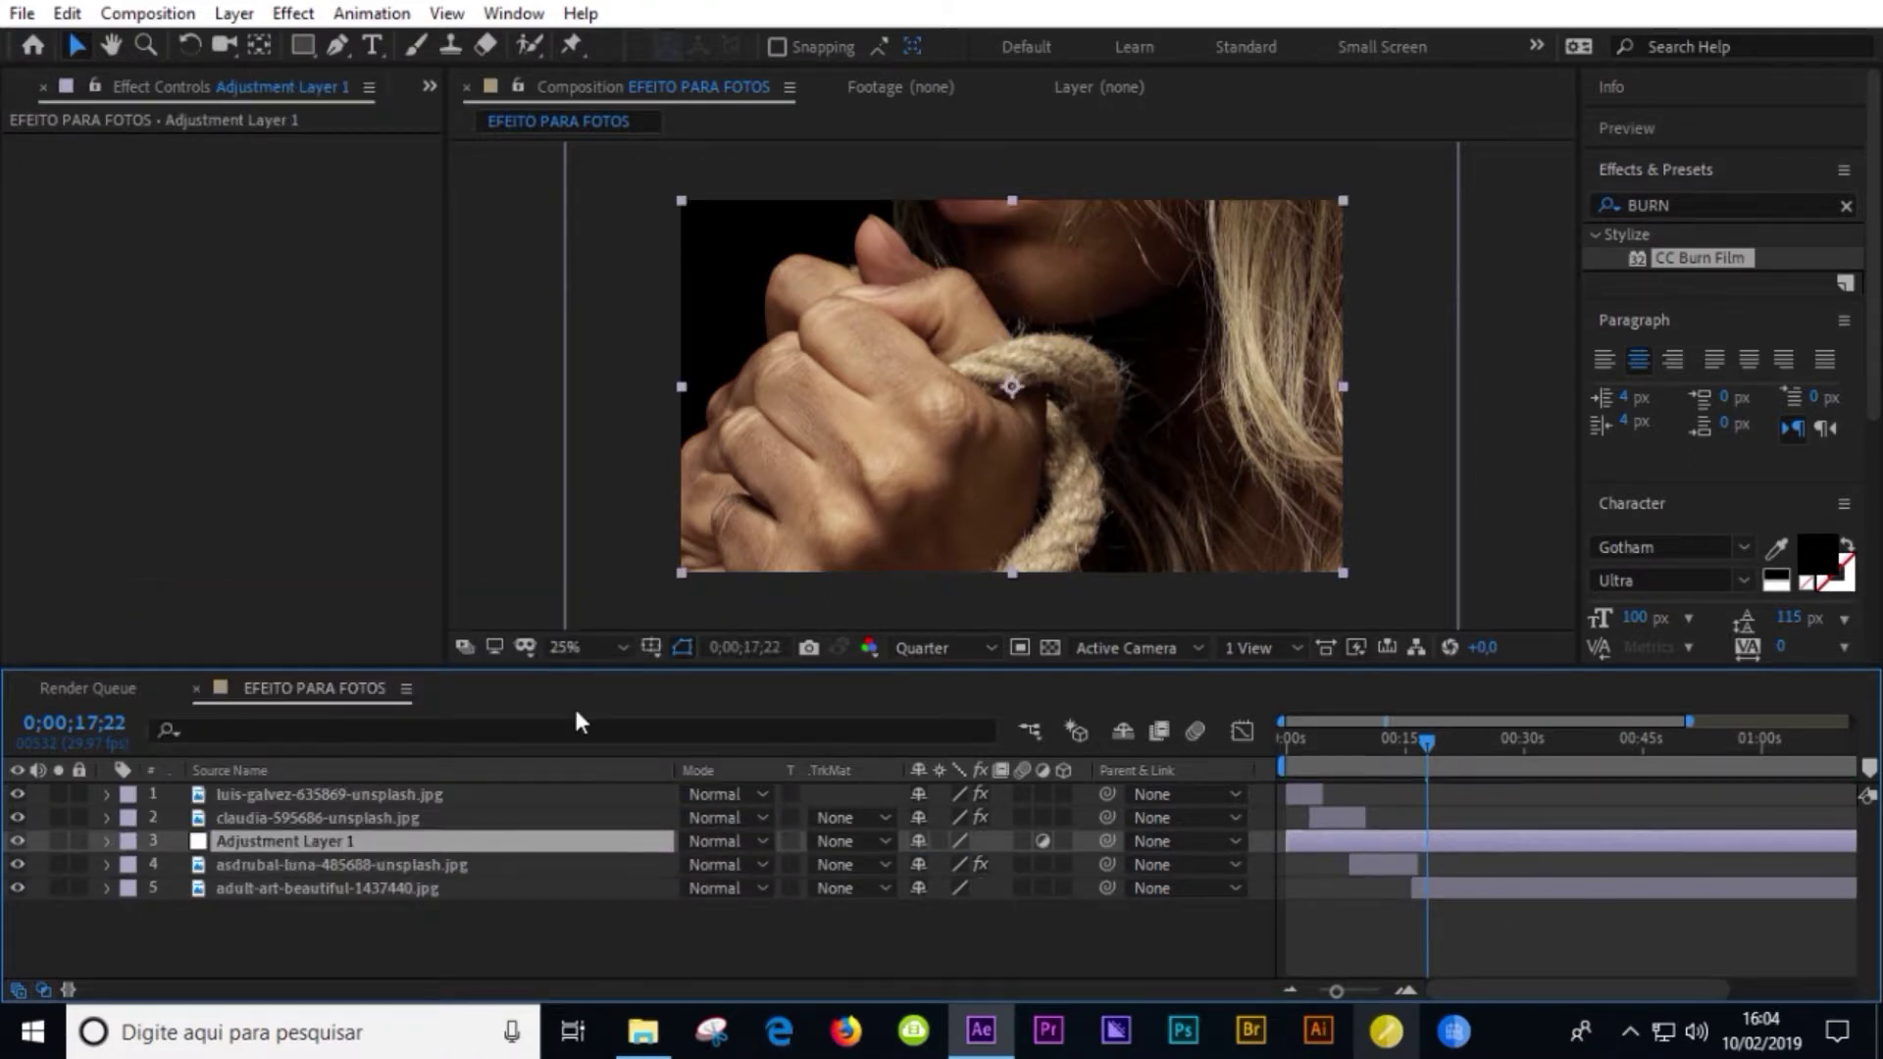
{"action": "key", "text": "ctrl+bracketright"}
{"action": "key", "text": "ctrl+bracketright"}
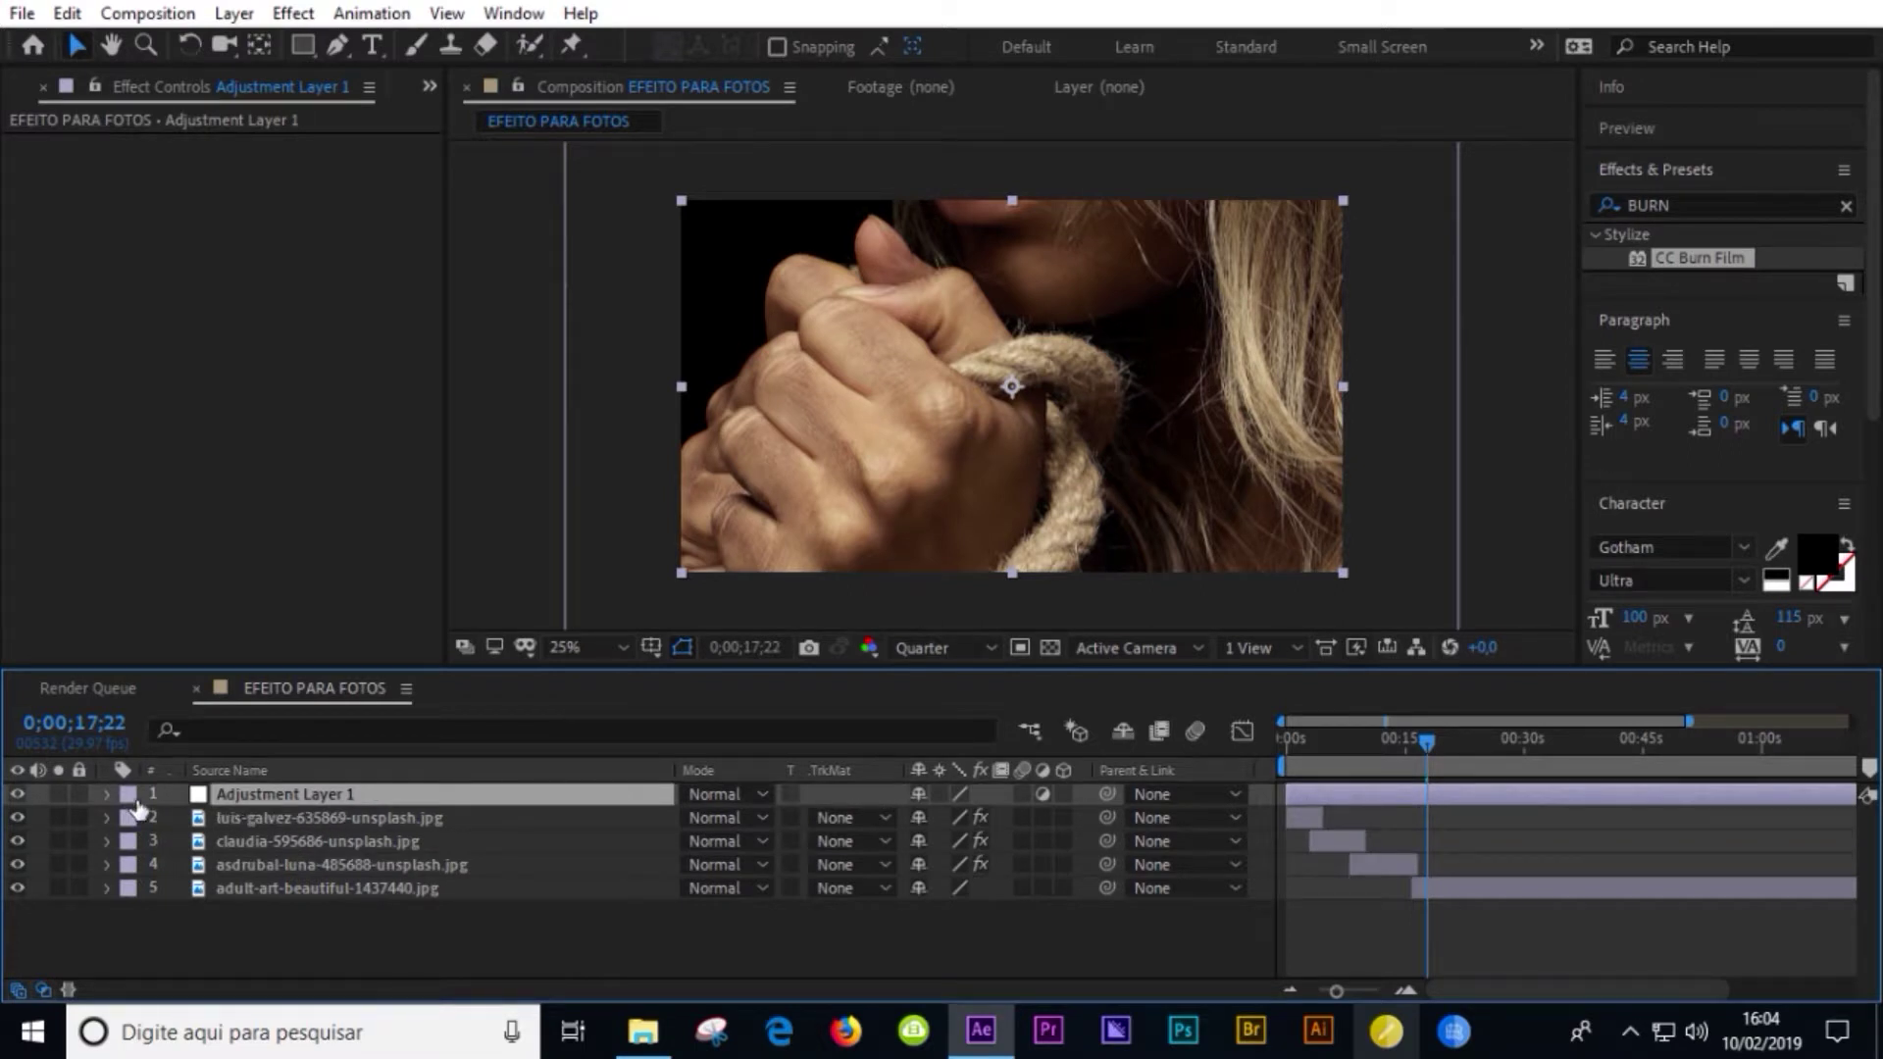
{"action": "left_click", "coordinate": [127, 795]}
{"action": "left_click", "coordinate": [172, 363]}
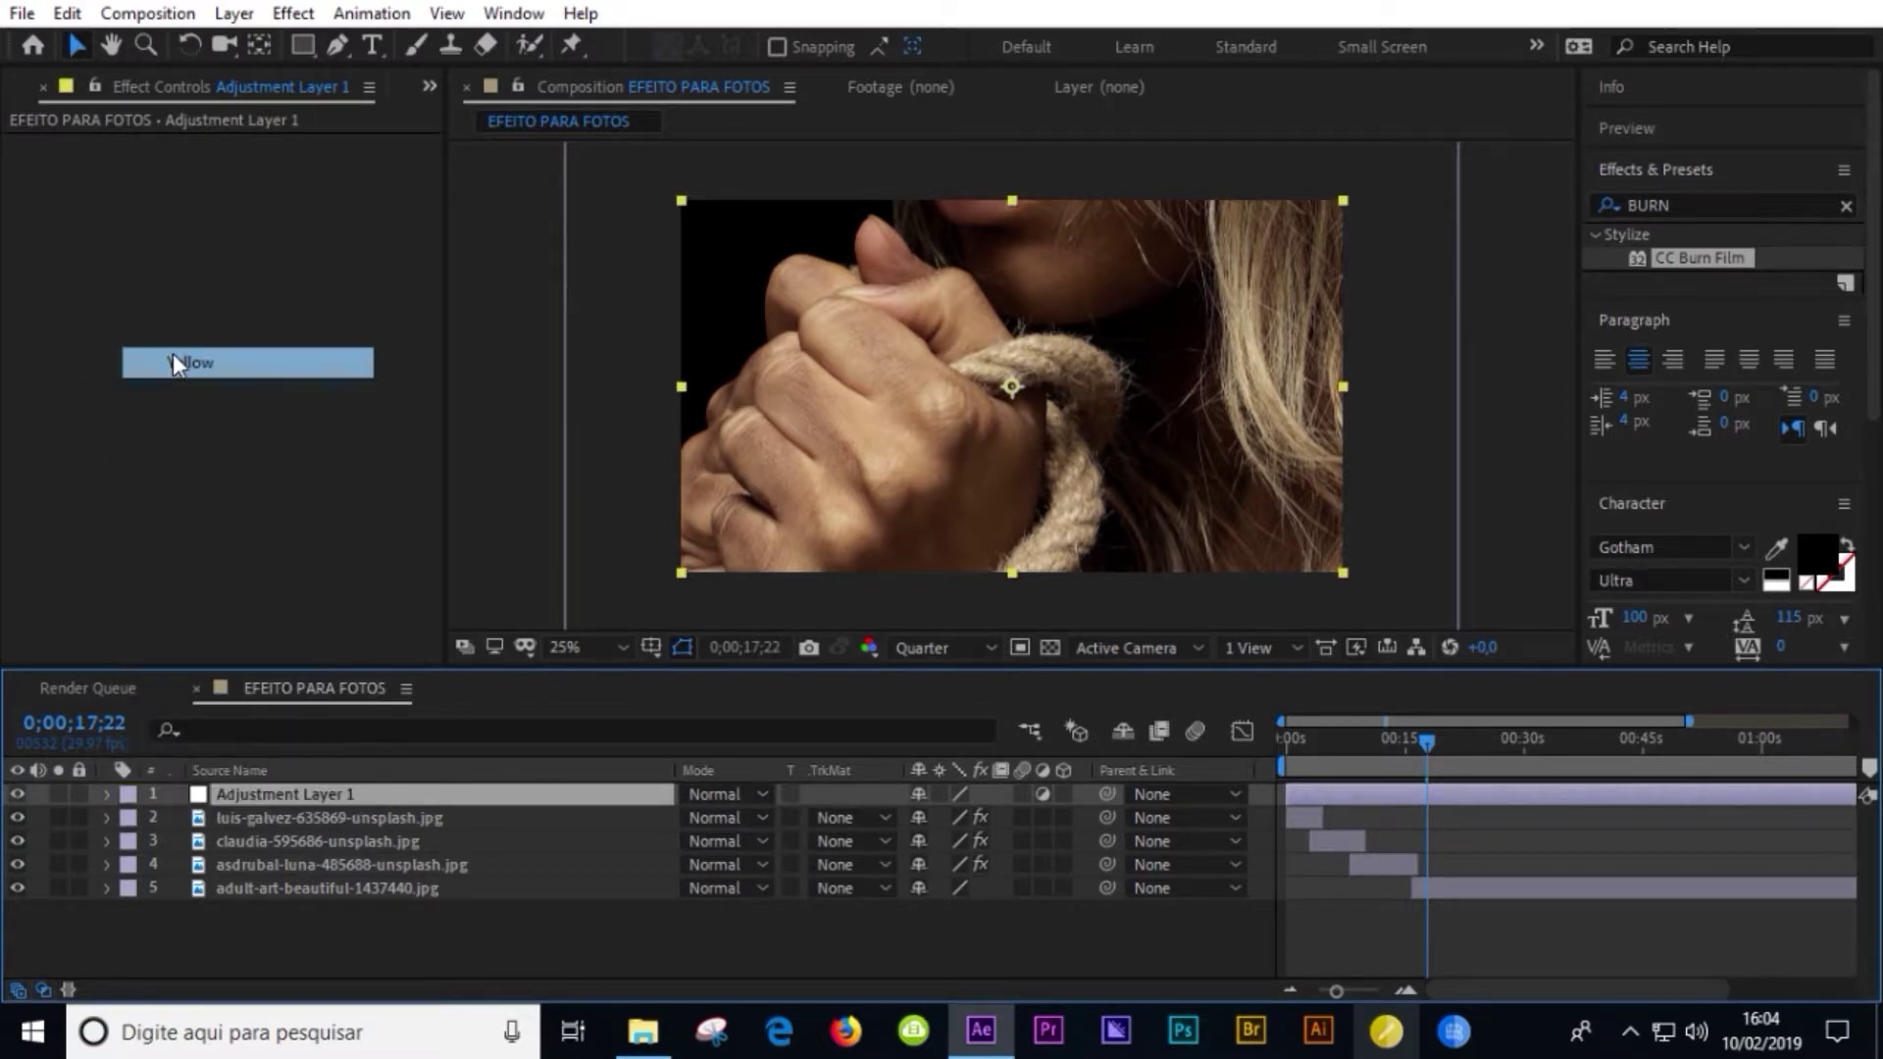
{"action": "left_click", "coordinate": [173, 362]}
- Apply Tint to the adjustment layer, mapping white to a dark grey
{"action": "left_click", "coordinate": [1726, 205]}
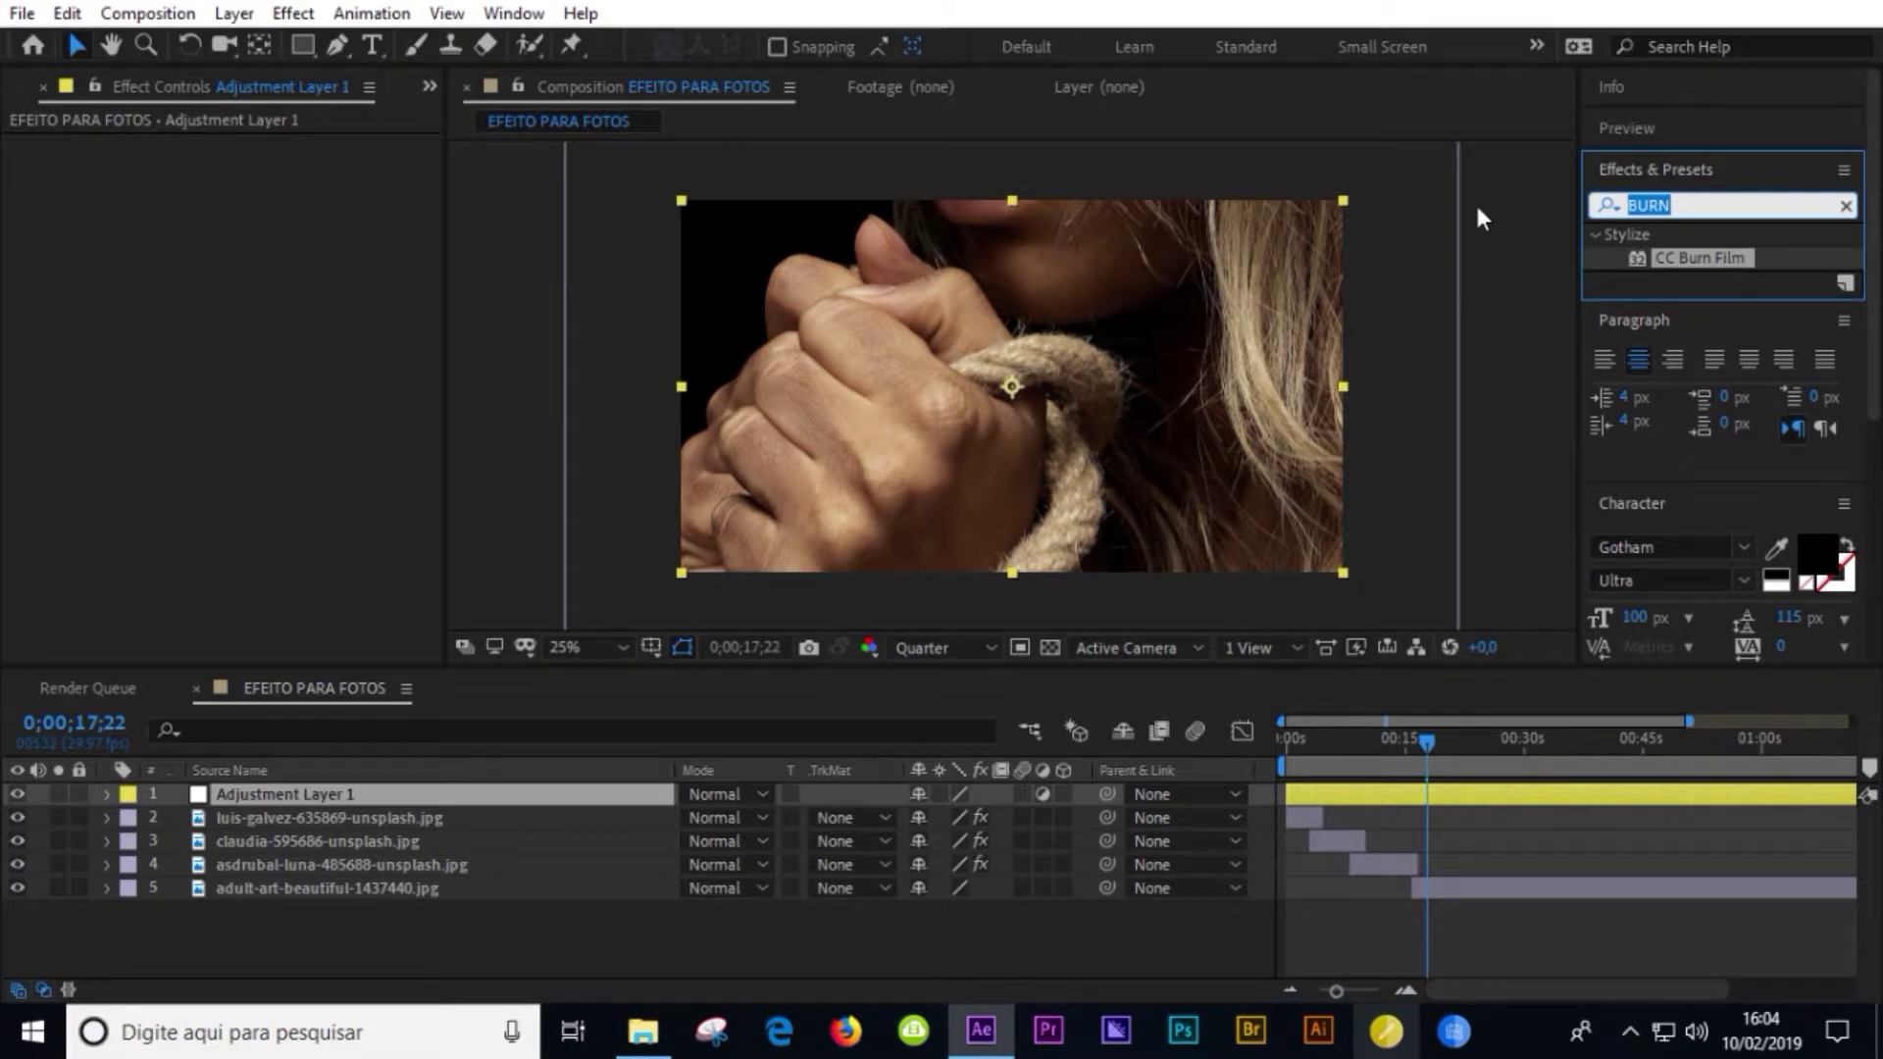
{"action": "type", "text": "tint"}
{"action": "mouse_move", "coordinate": [1692, 329]}
{"action": "left_mouse_down"}
{"action": "mouse_move", "coordinate": [191, 919]}
{"action": "mouse_move", "coordinate": [323, 794]}
{"action": "left_mouse_up"}
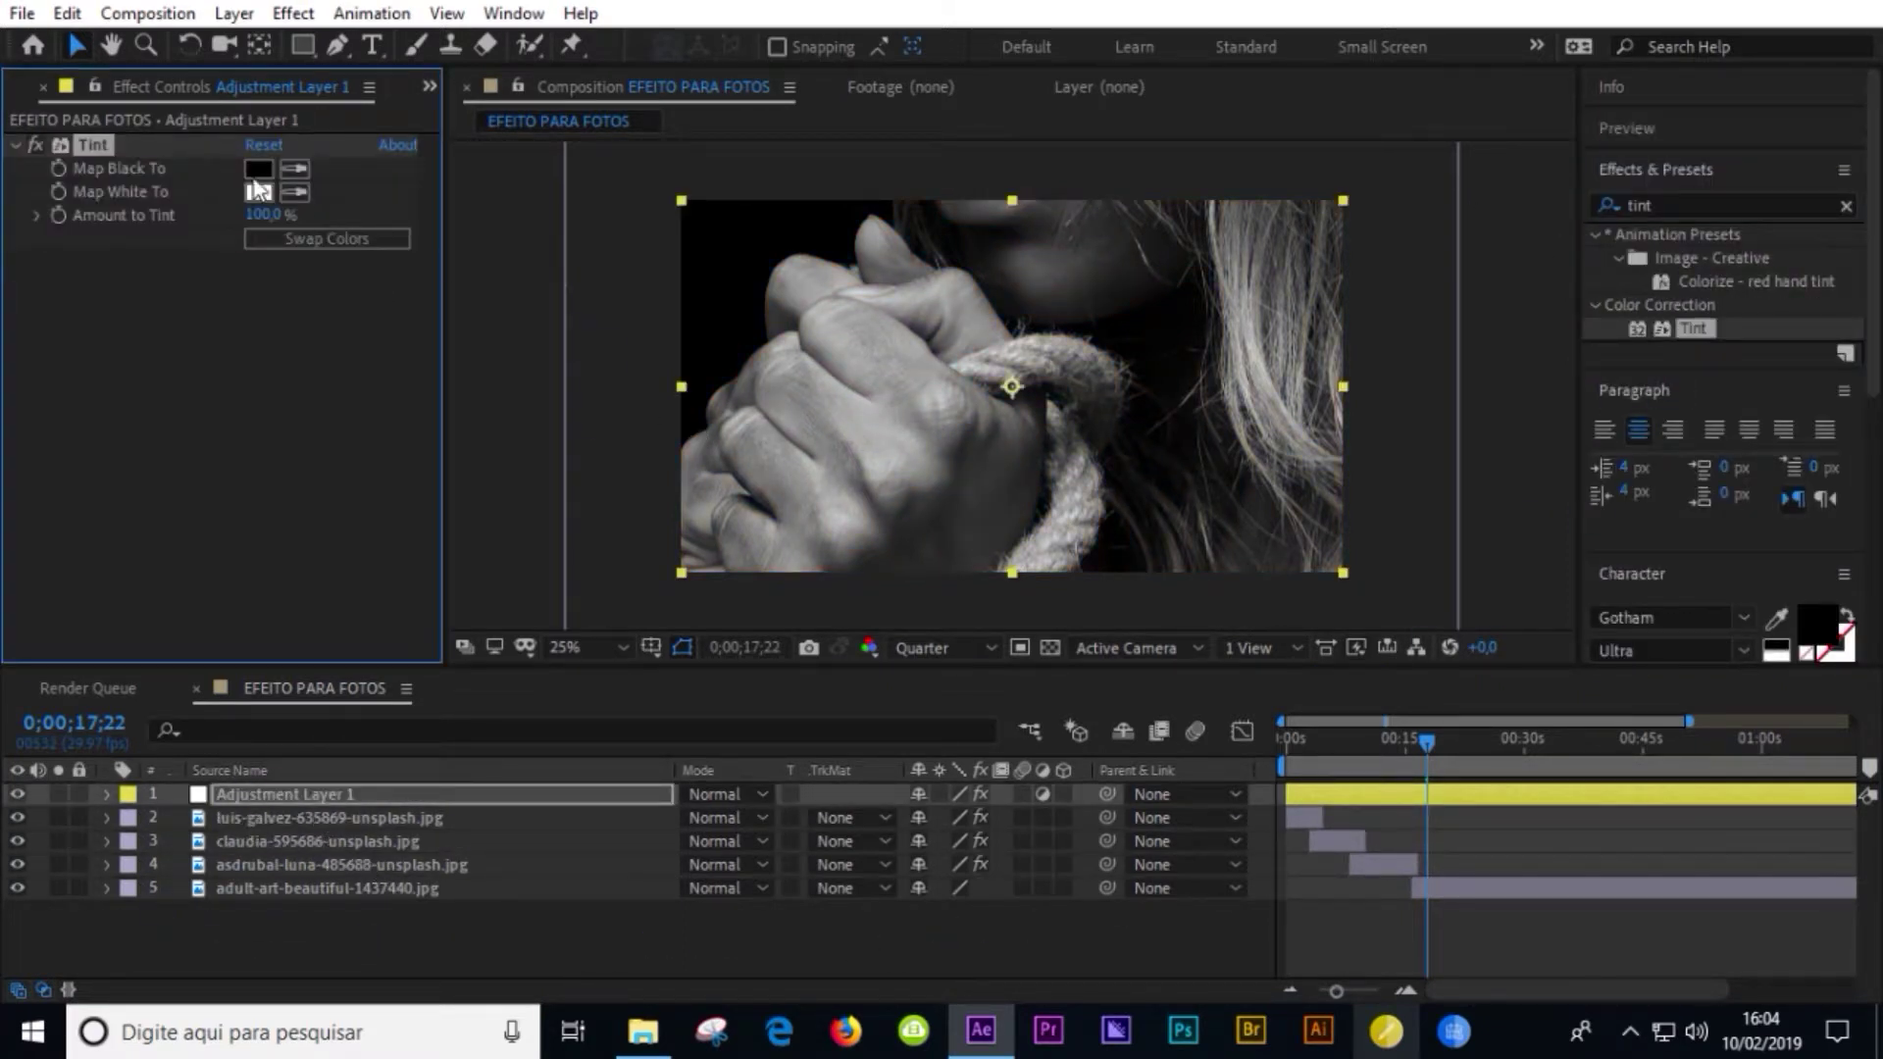
{"action": "left_click", "coordinate": [259, 192]}
{"action": "left_click", "coordinate": [53, 579]}
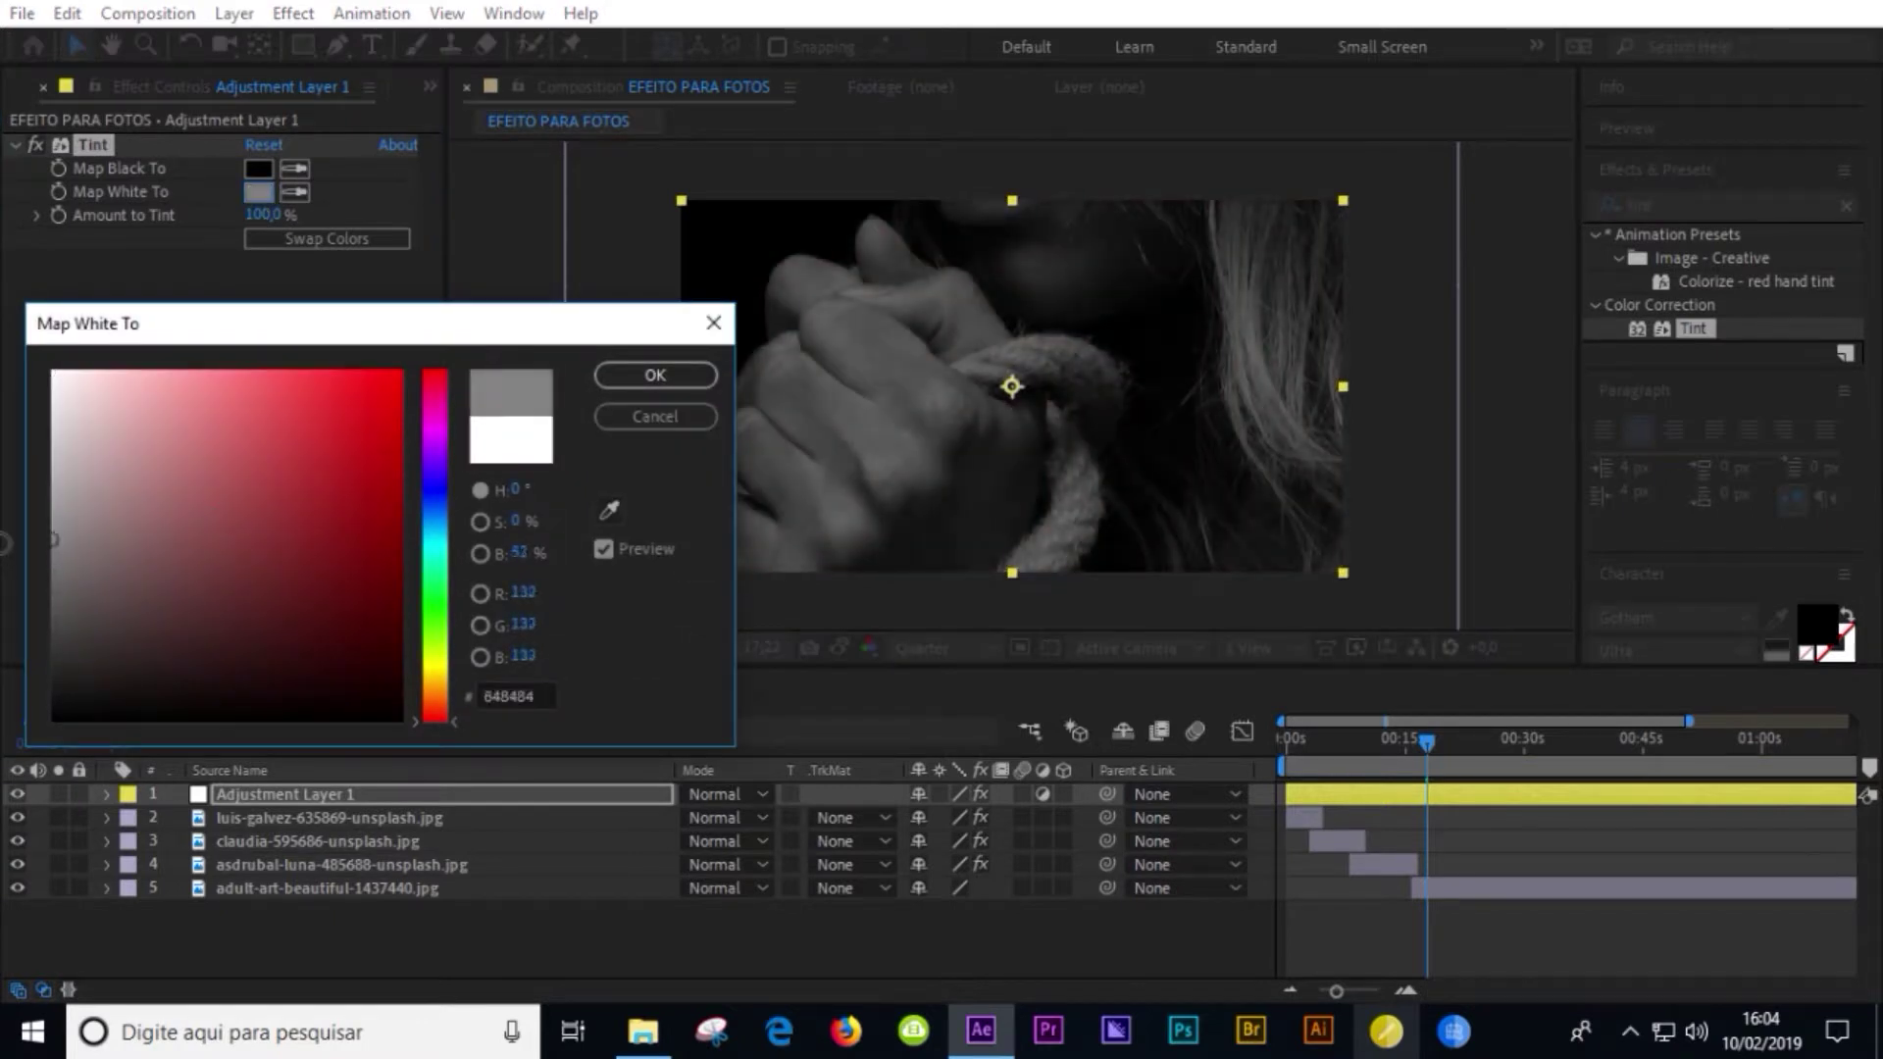
{"action": "left_click_drag", "start_coordinate": [5, 579], "coordinate": [5, 566]}
{"action": "left_click", "coordinate": [655, 376]}
{"action": "left_click", "coordinate": [1706, 205]}
{"action": "type", "text": "level"}
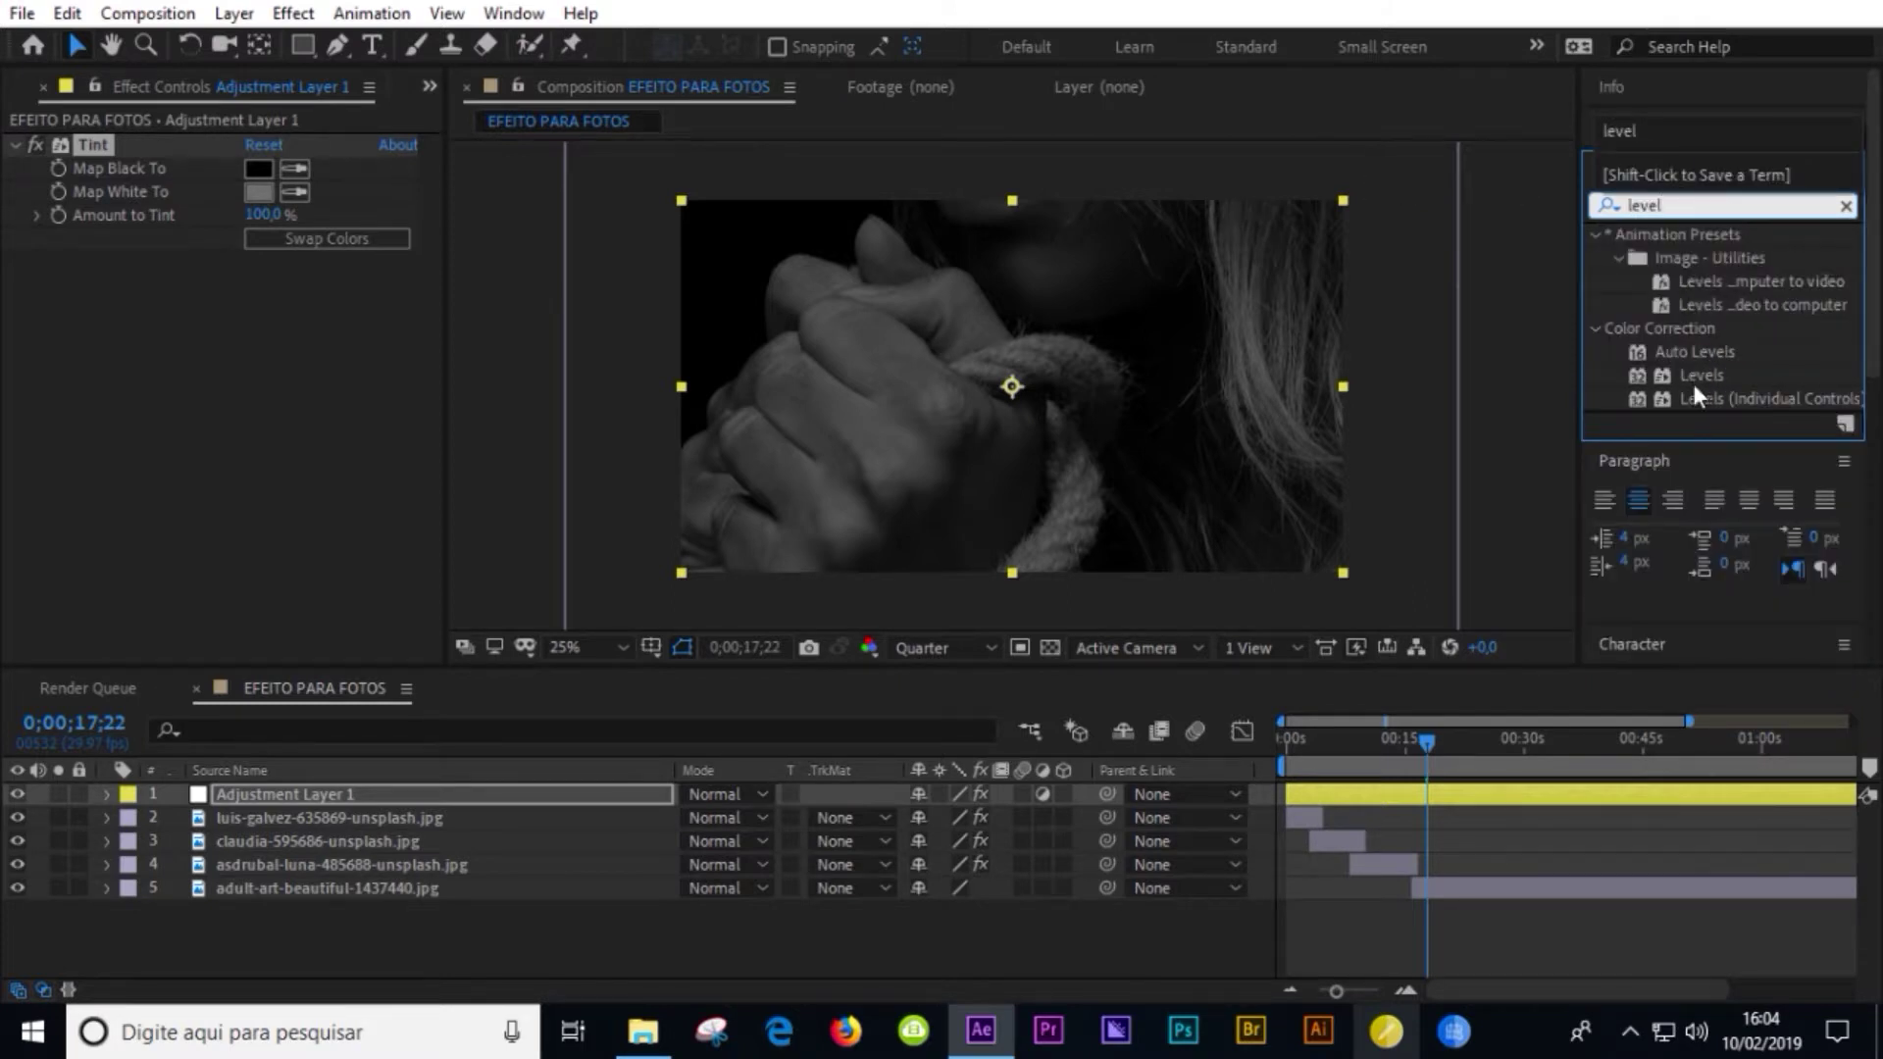
- Add Levels to the adjustment layer with Input Black 18, Input White 188 and Gamma 1,07
{"action": "left_click_drag", "start_coordinate": [1694, 383], "coordinate": [209, 802]}
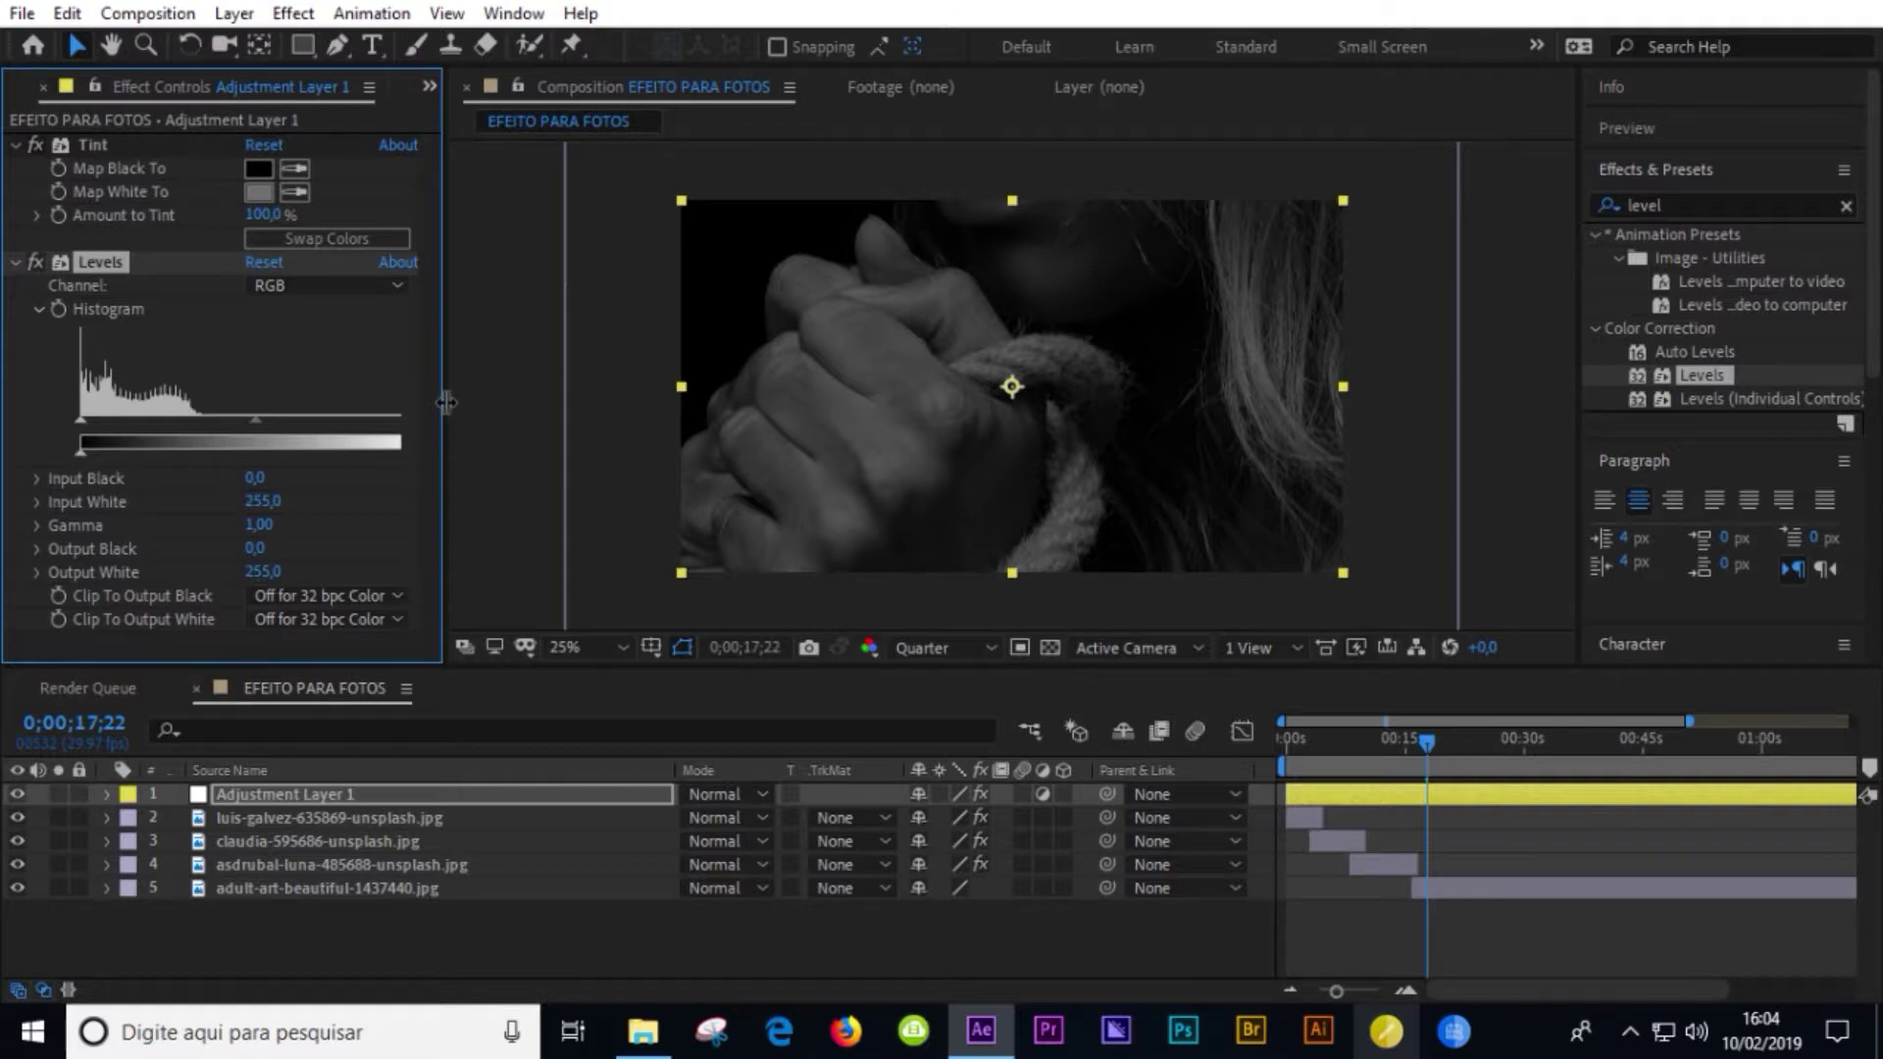
{"action": "left_click_drag", "start_coordinate": [449, 397], "coordinate": [631, 404]}
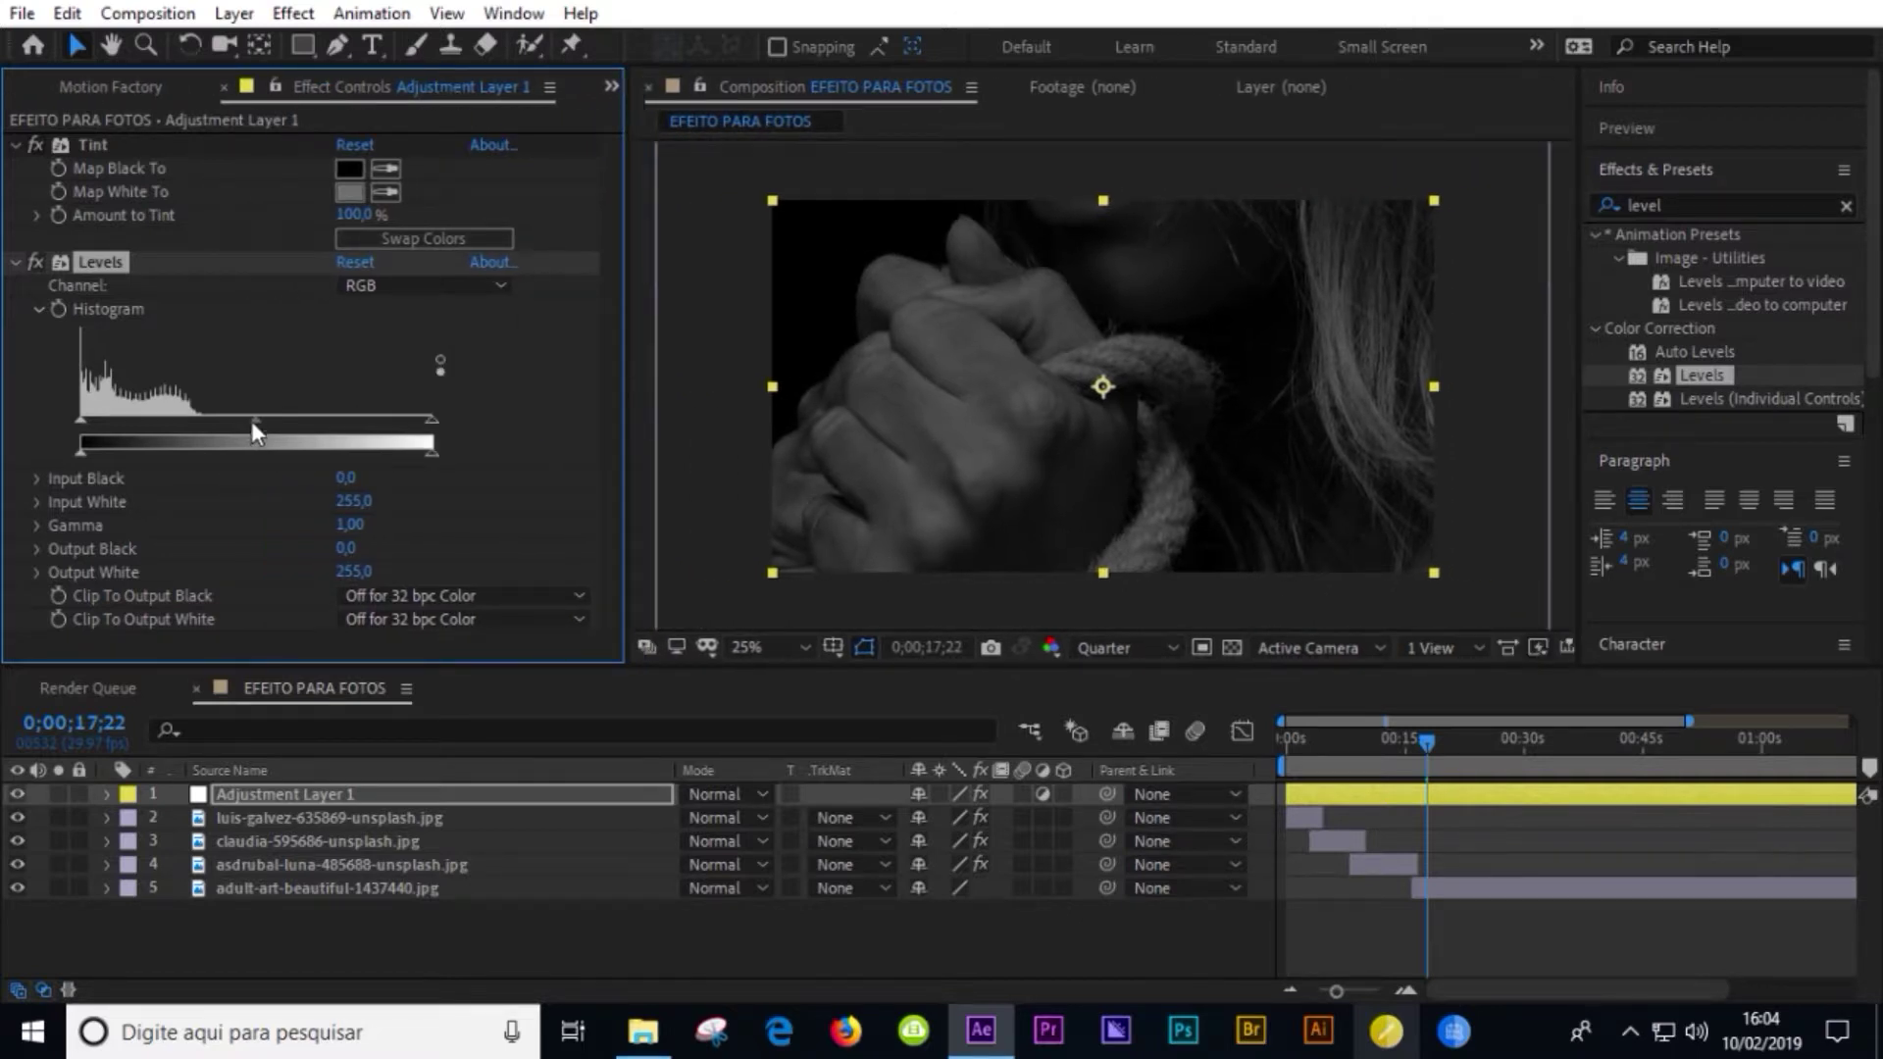
{"action": "left_click_drag", "start_coordinate": [251, 421], "coordinate": [220, 414]}
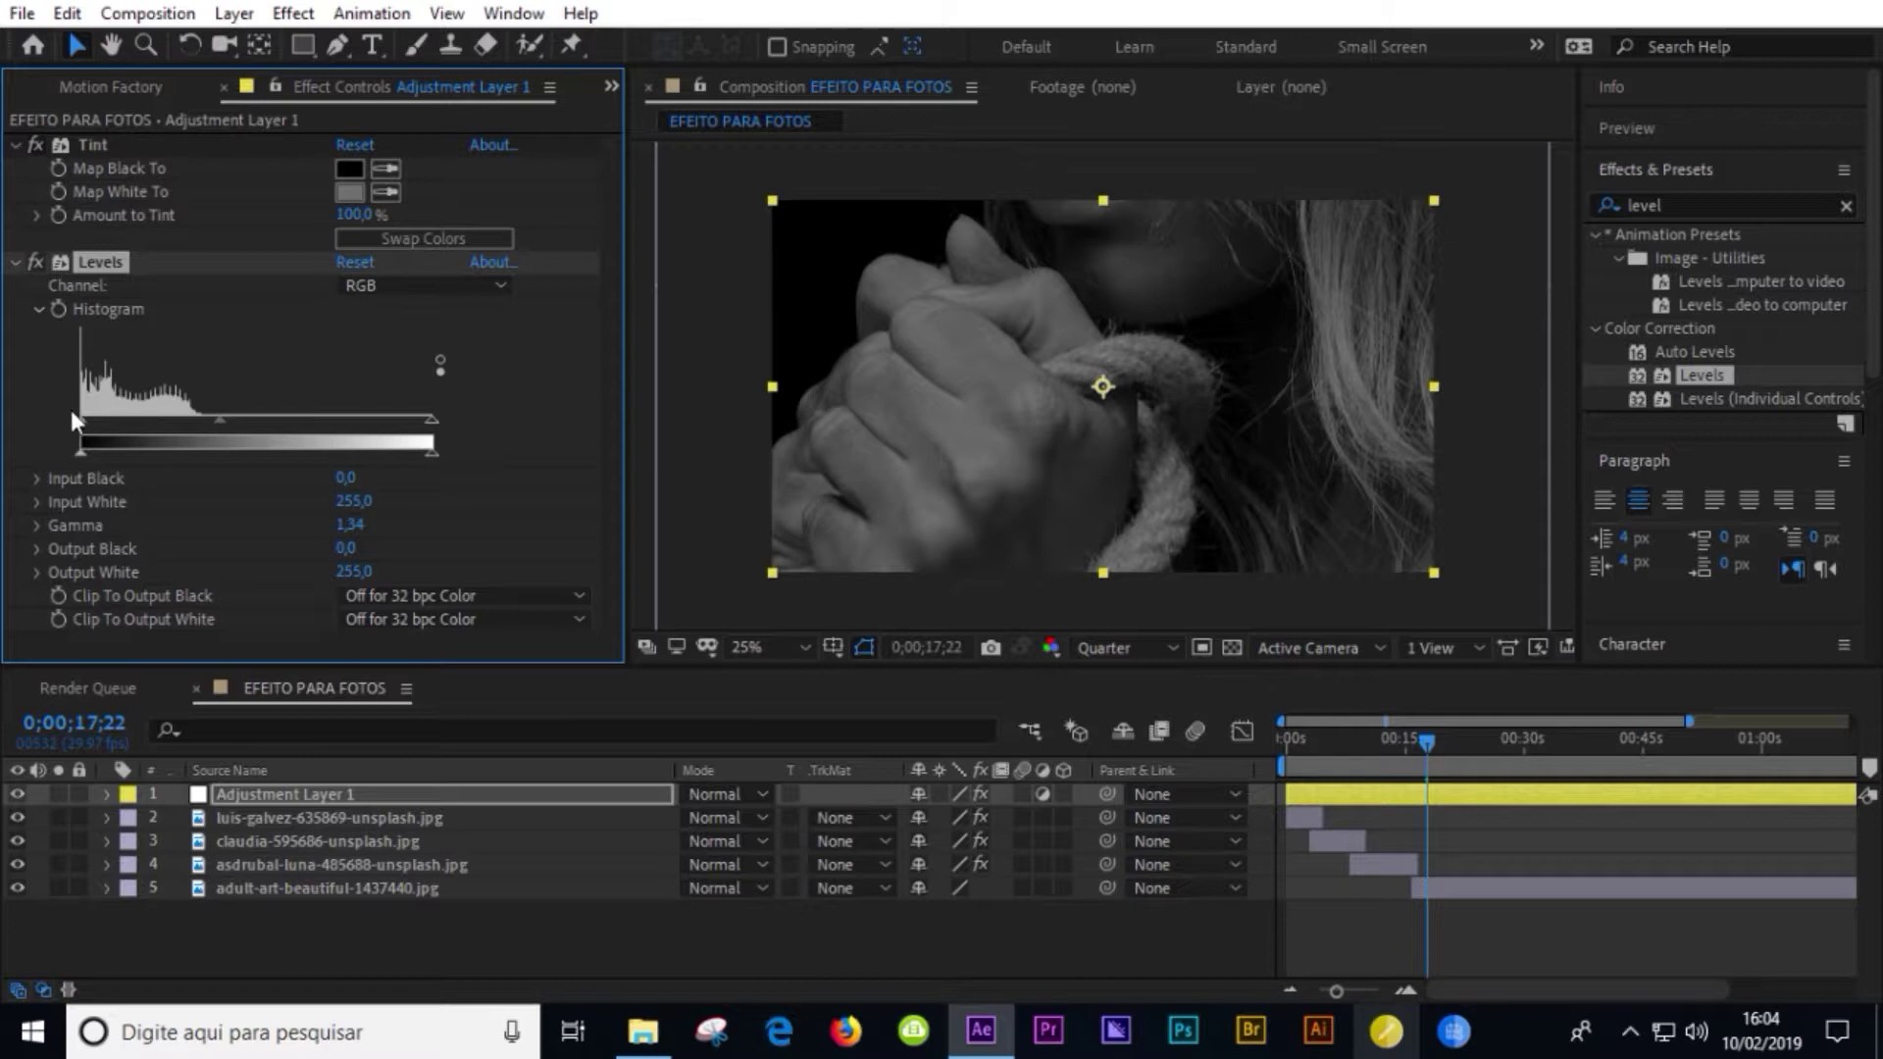
{"action": "left_click_drag", "start_coordinate": [80, 422], "coordinate": [105, 422]}
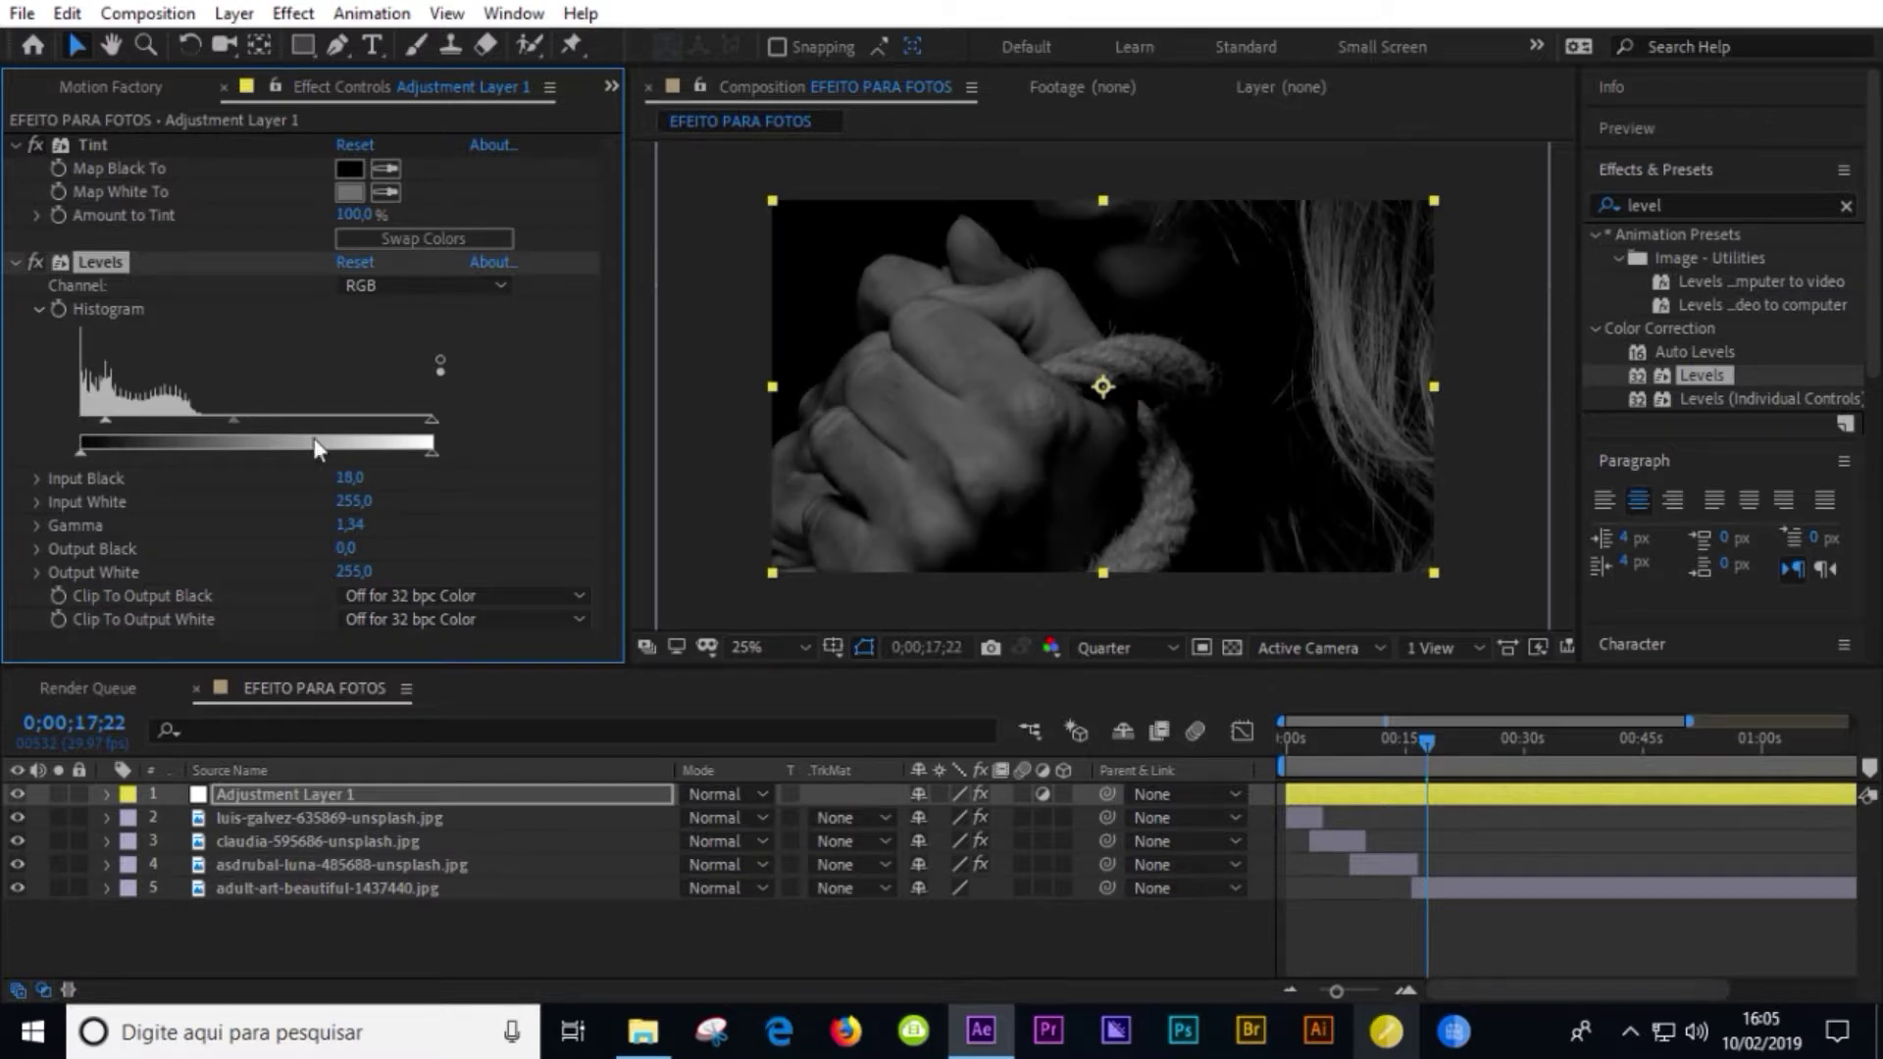
{"action": "left_click_drag", "start_coordinate": [427, 431], "coordinate": [339, 419]}
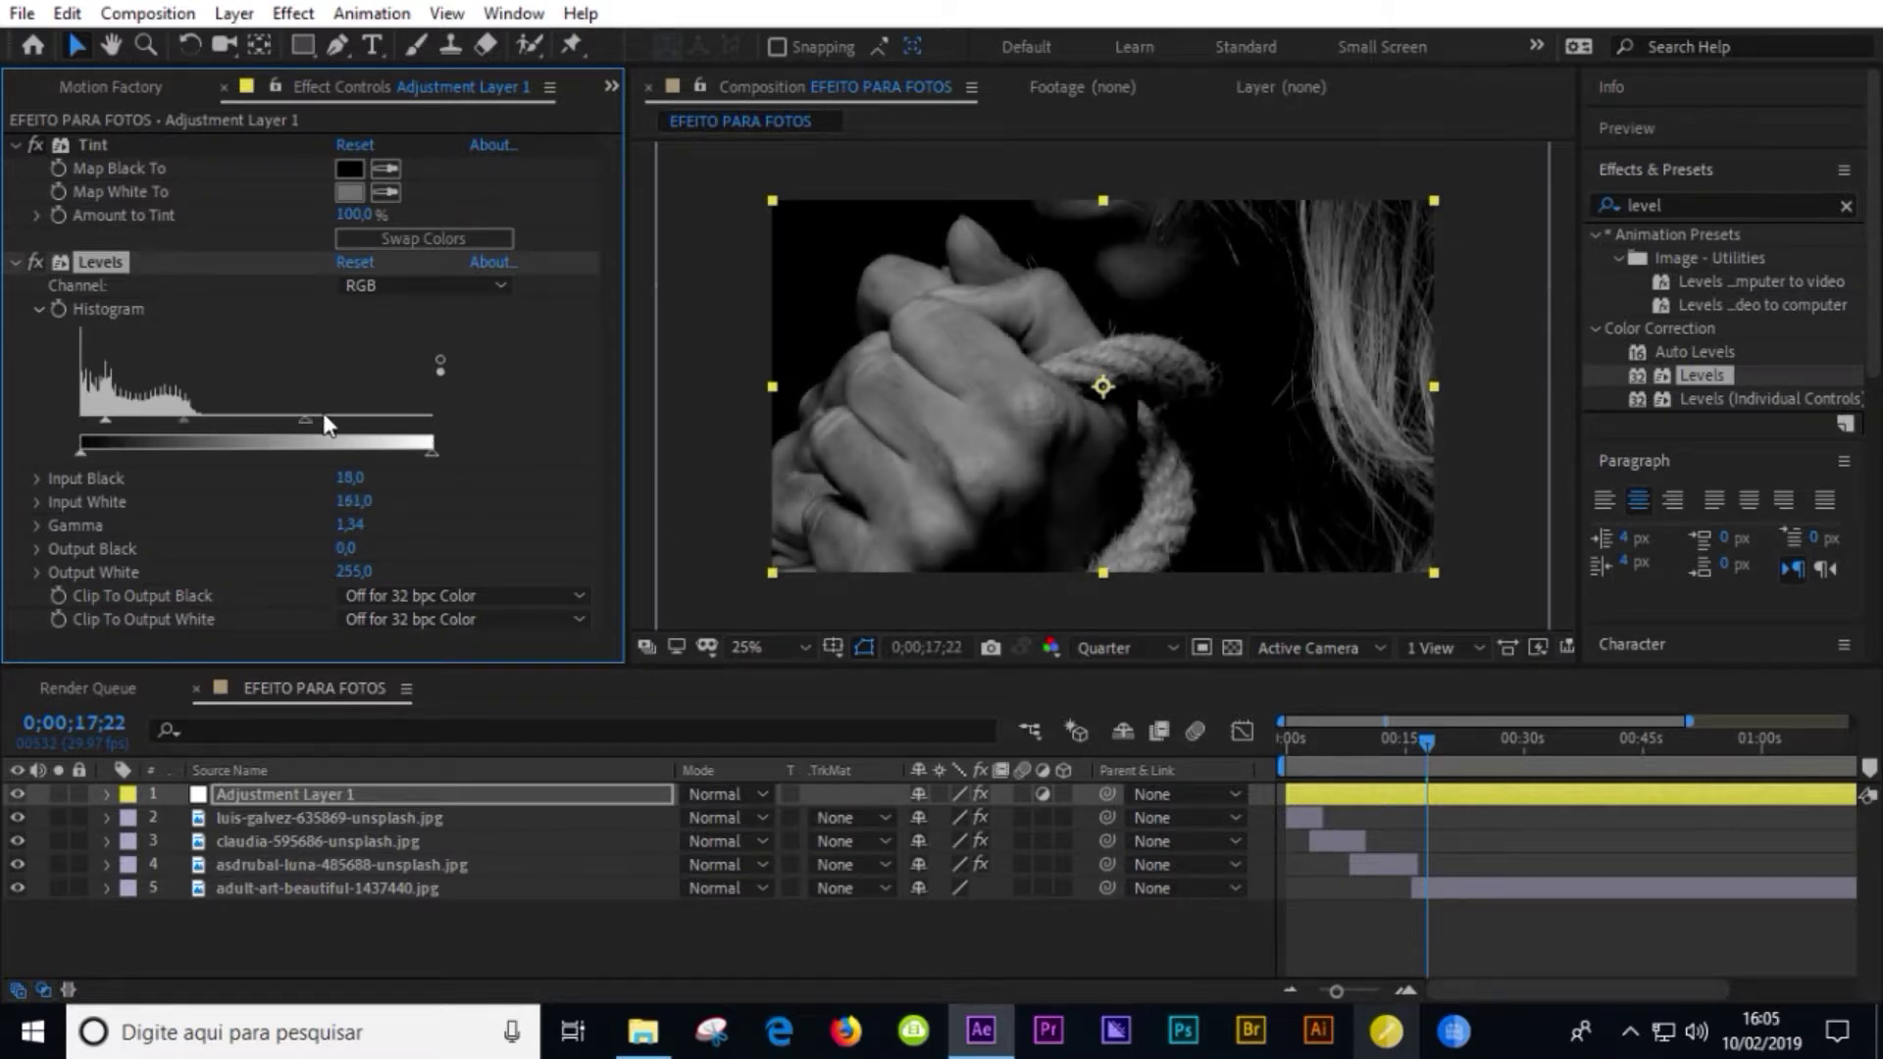
{"action": "left_click", "coordinate": [36, 260]}
{"action": "left_click", "coordinate": [37, 260]}
{"action": "left_click", "coordinate": [36, 260]}
{"action": "left_click", "coordinate": [37, 260]}
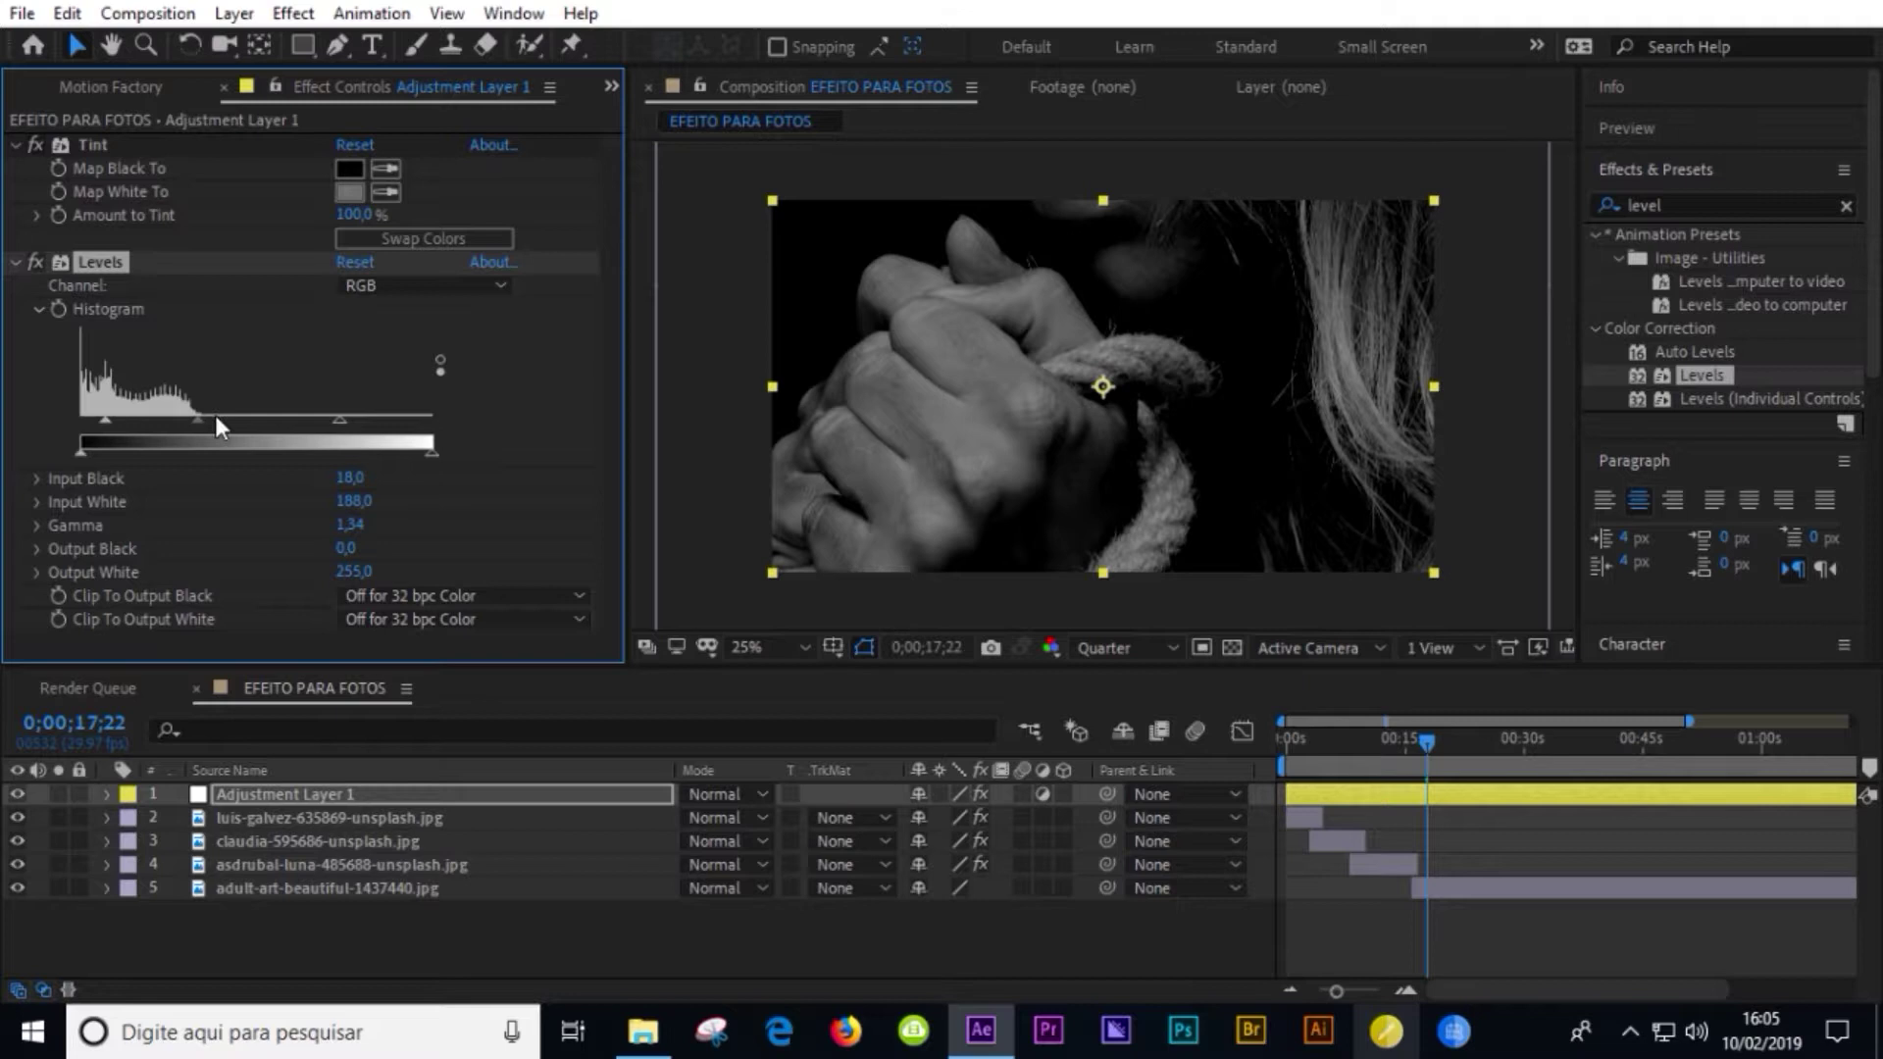
{"action": "left_click_drag", "start_coordinate": [208, 415], "coordinate": [216, 415]}
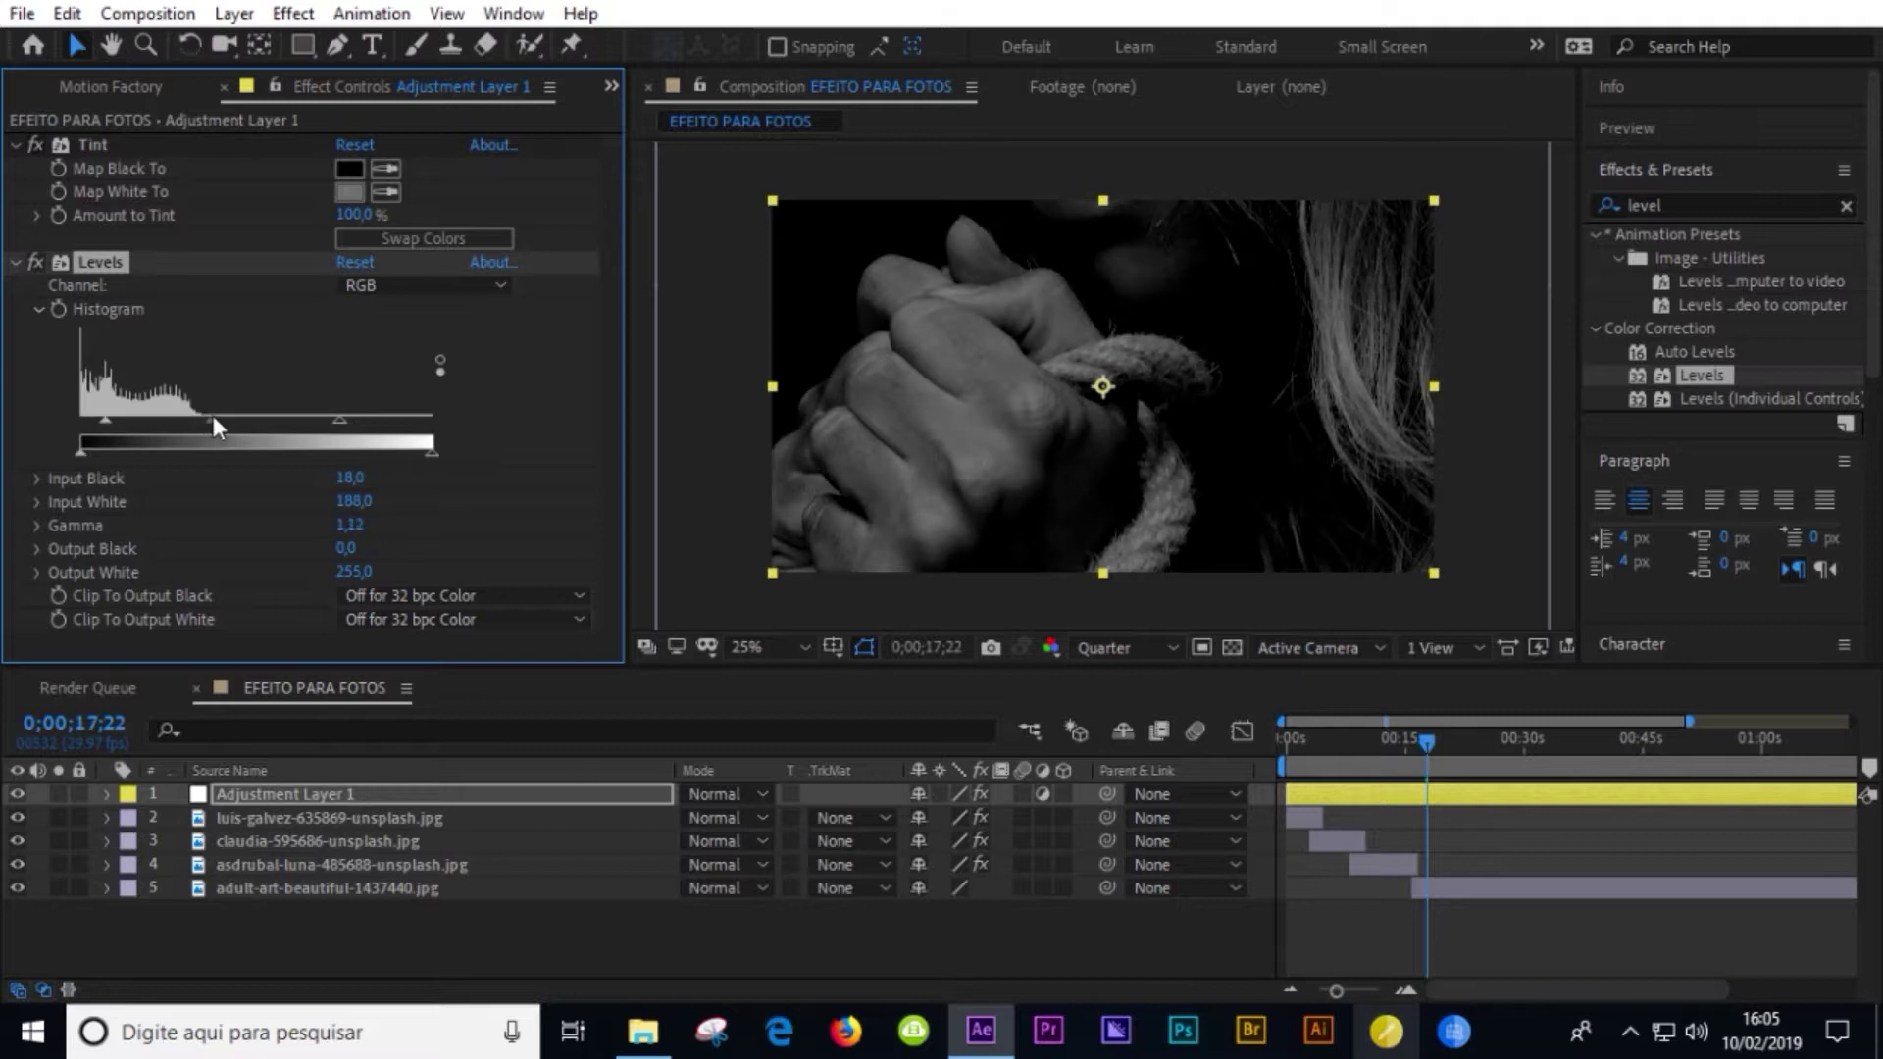
{"action": "key", "text": "space"}
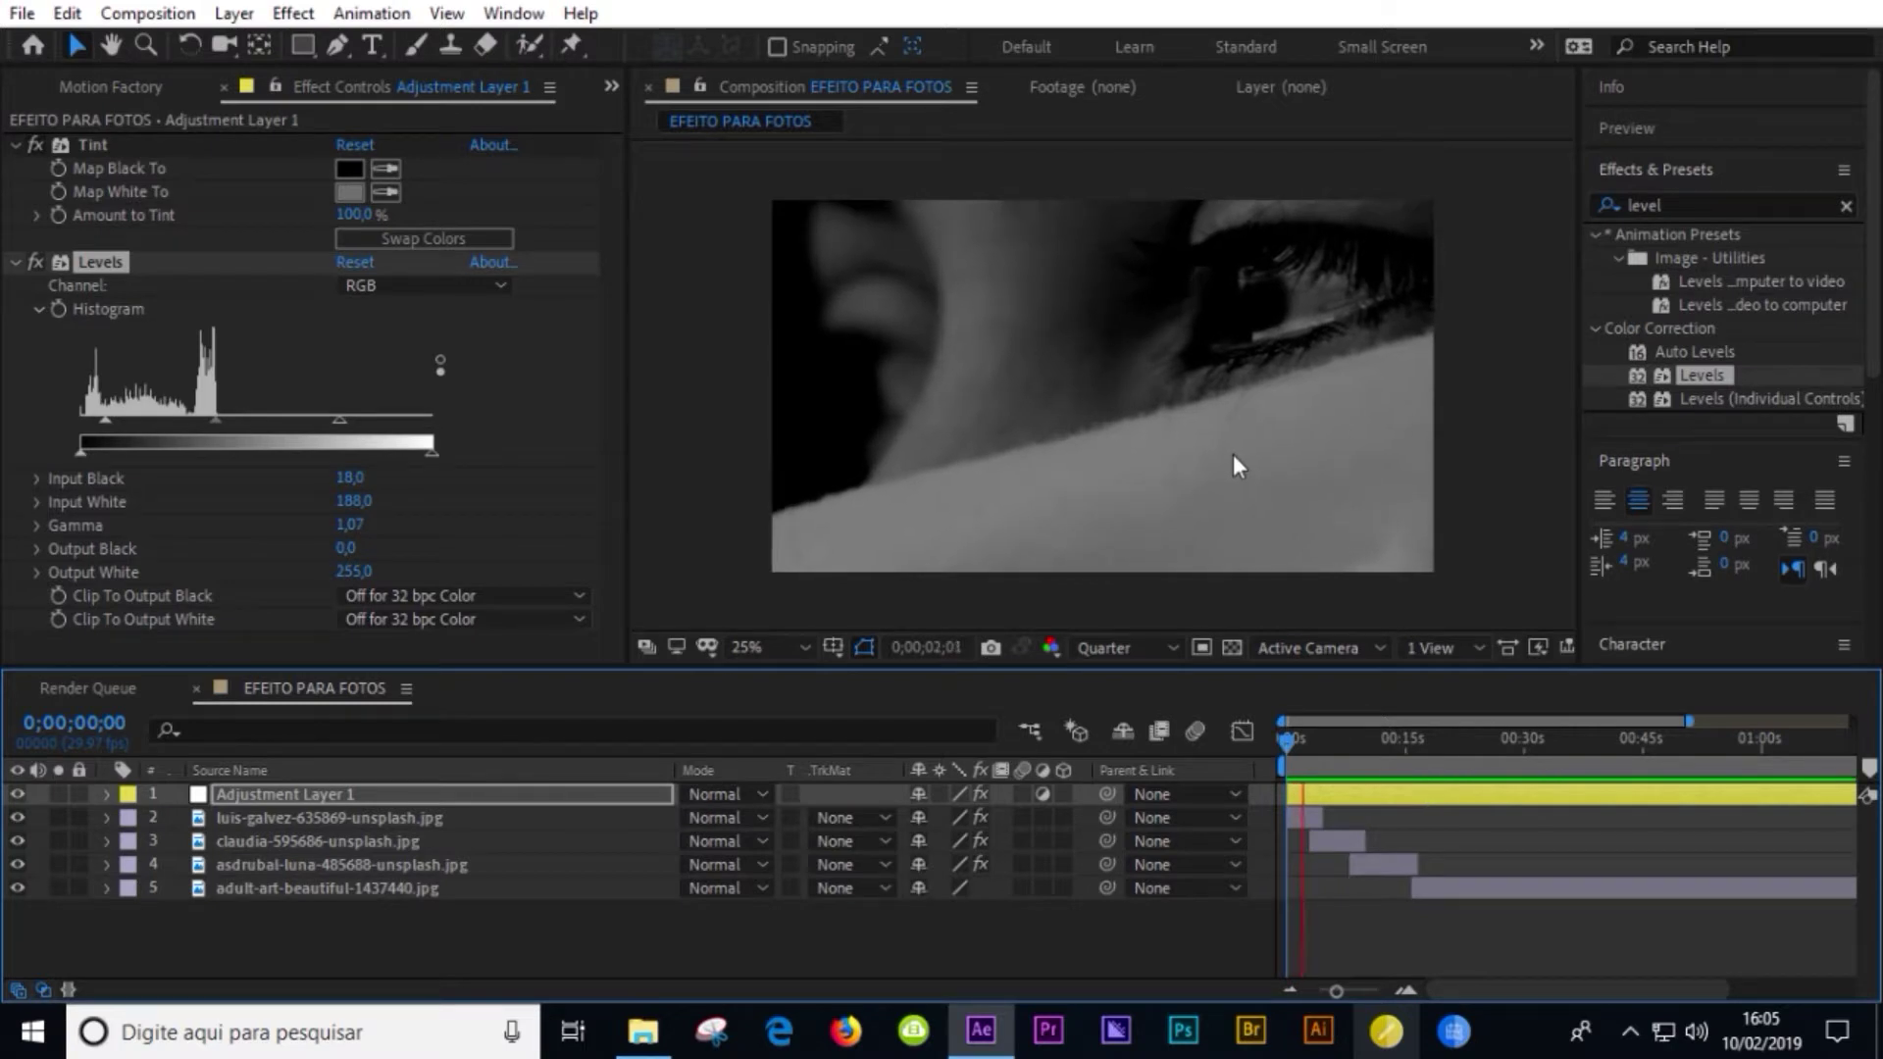
{"action": "key", "text": "space"}
- Collapse the Tint and Levels settings and the FOTOS folder, then bring up File Explorer
{"action": "left_click", "coordinate": [21, 143]}
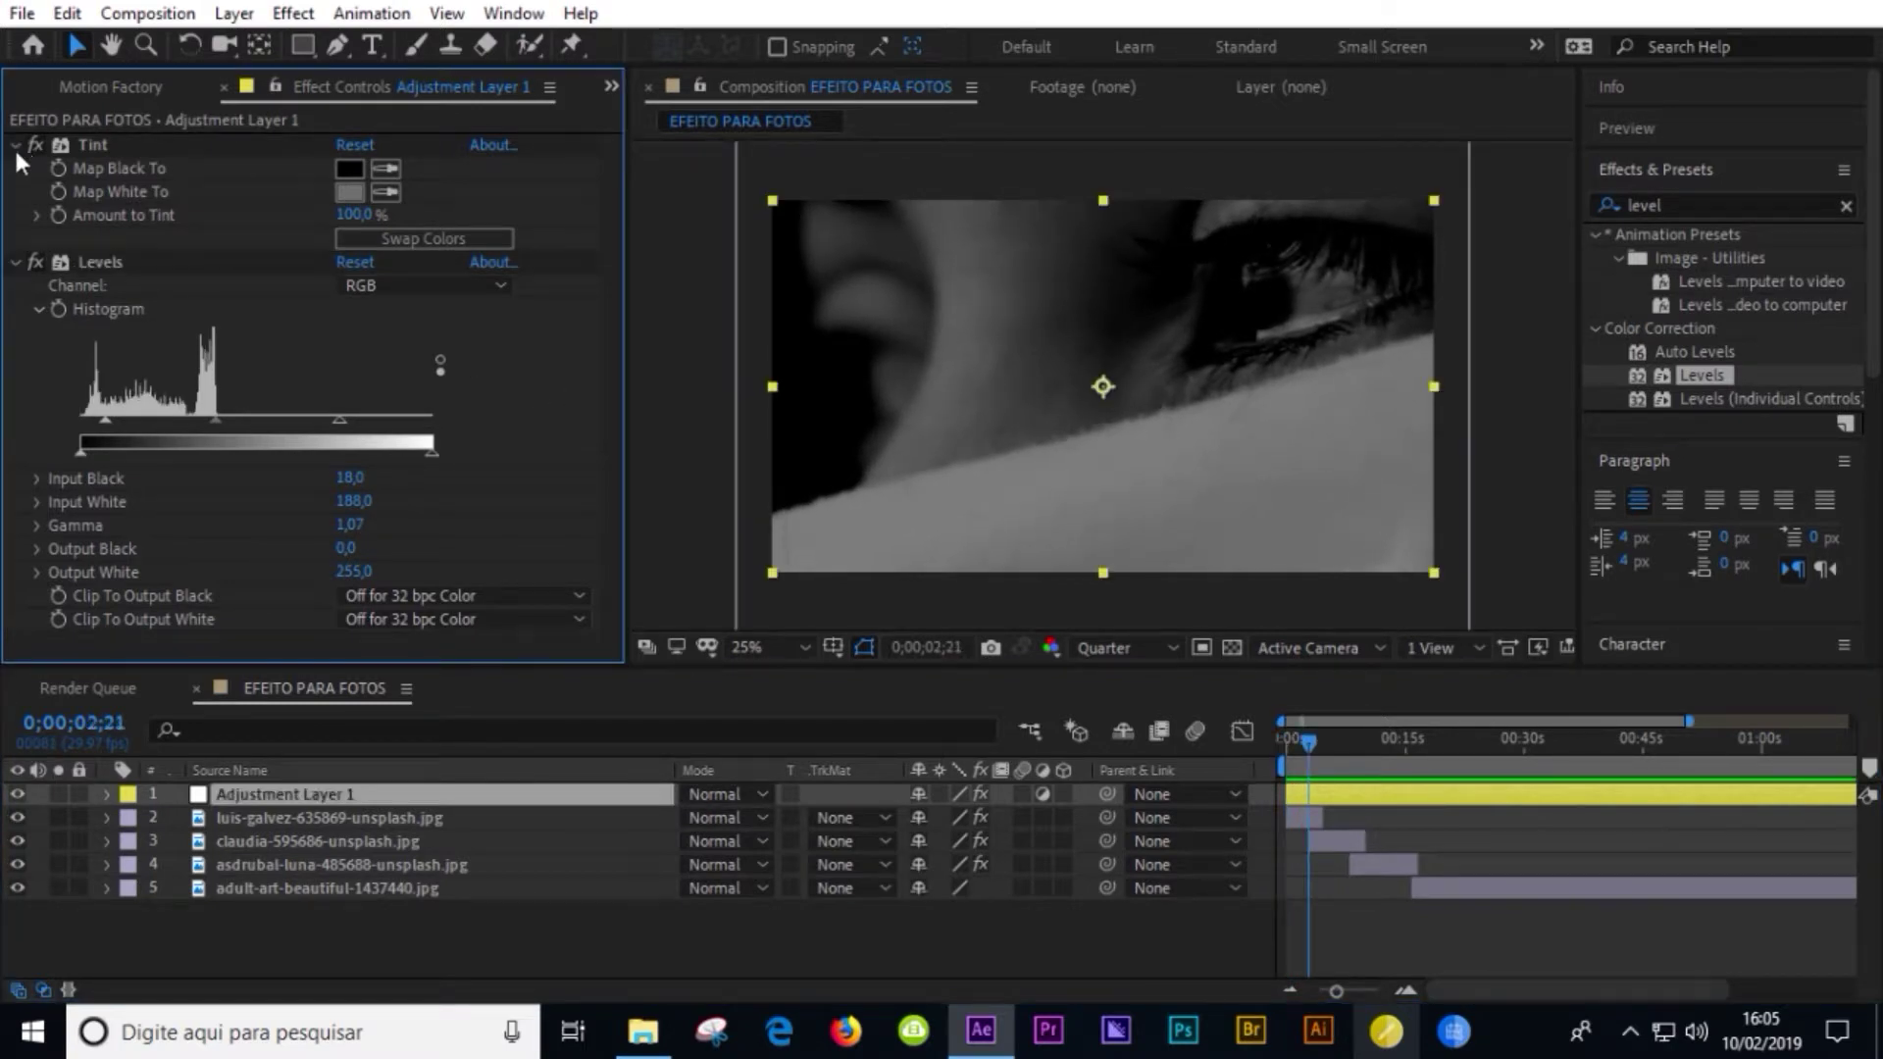
{"action": "left_click", "coordinate": [15, 145]}
{"action": "left_click", "coordinate": [15, 168]}
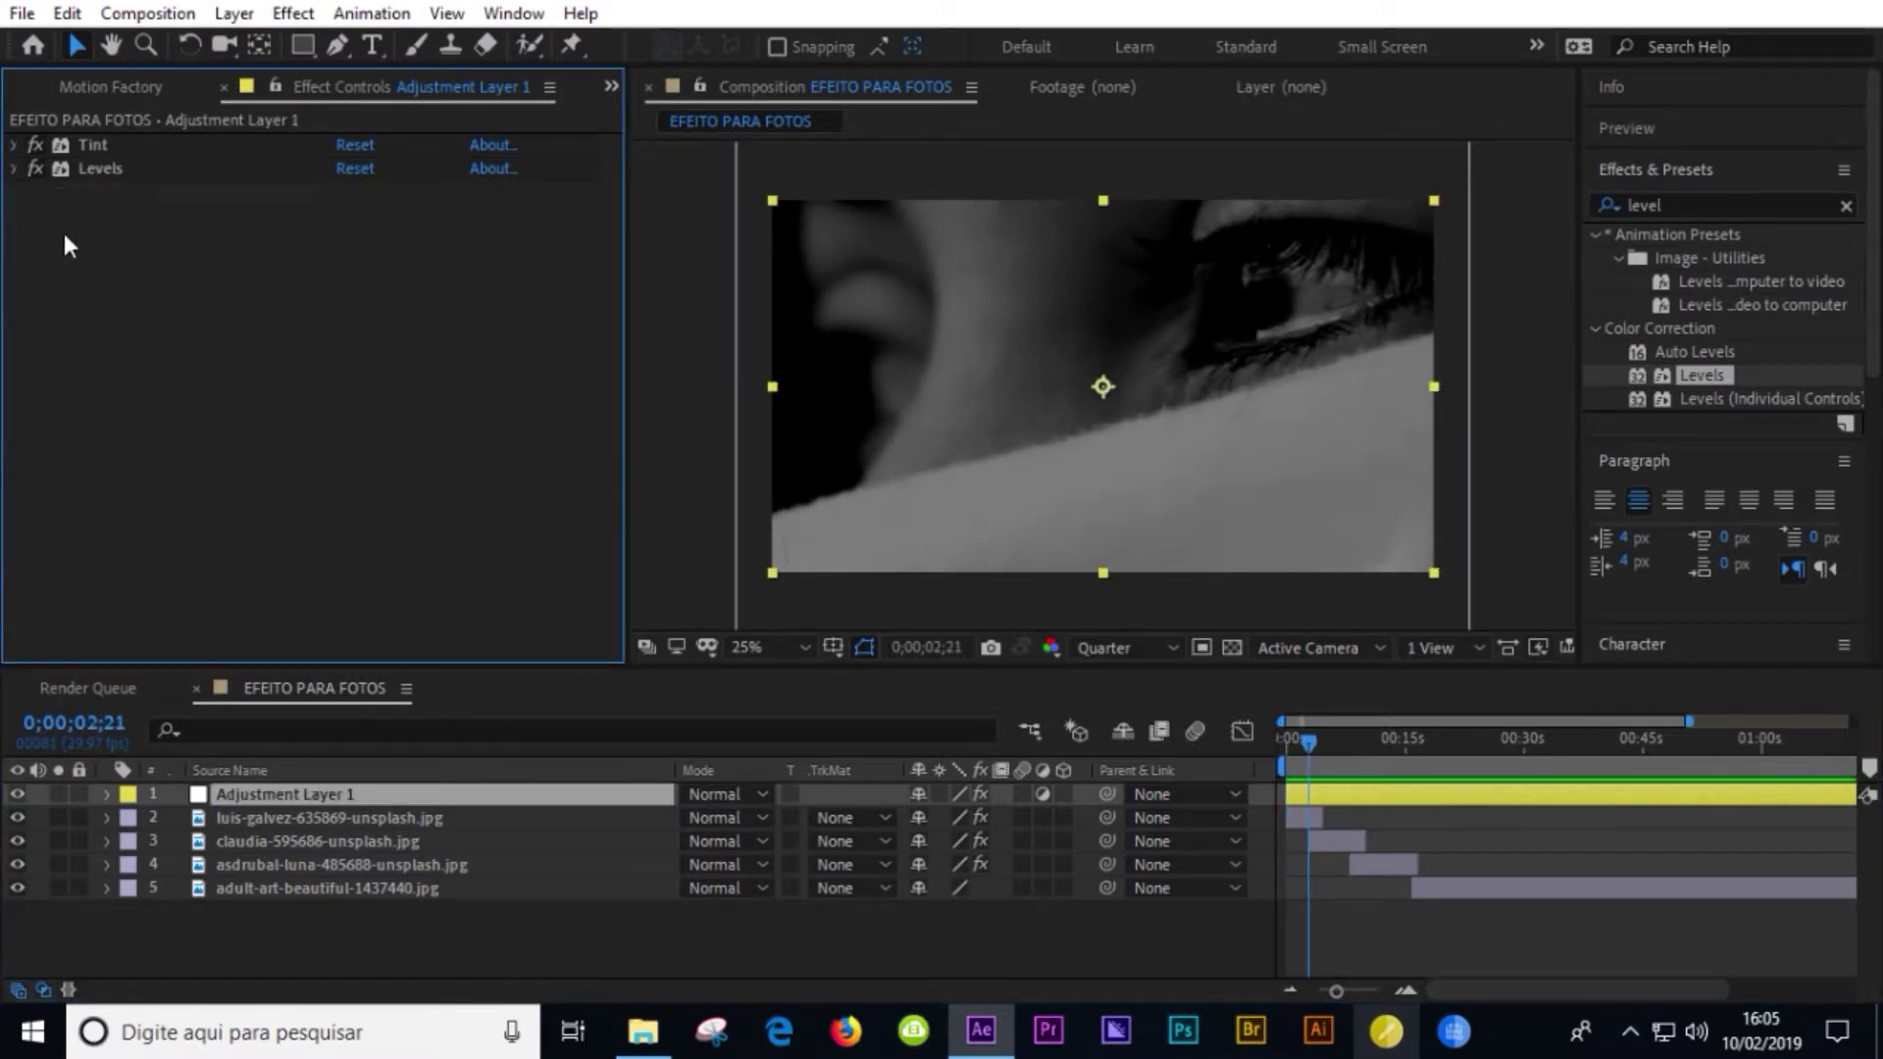
{"action": "scroll", "coordinate": [161, 88], "scroll_direction": "up", "scroll_amount": 3}
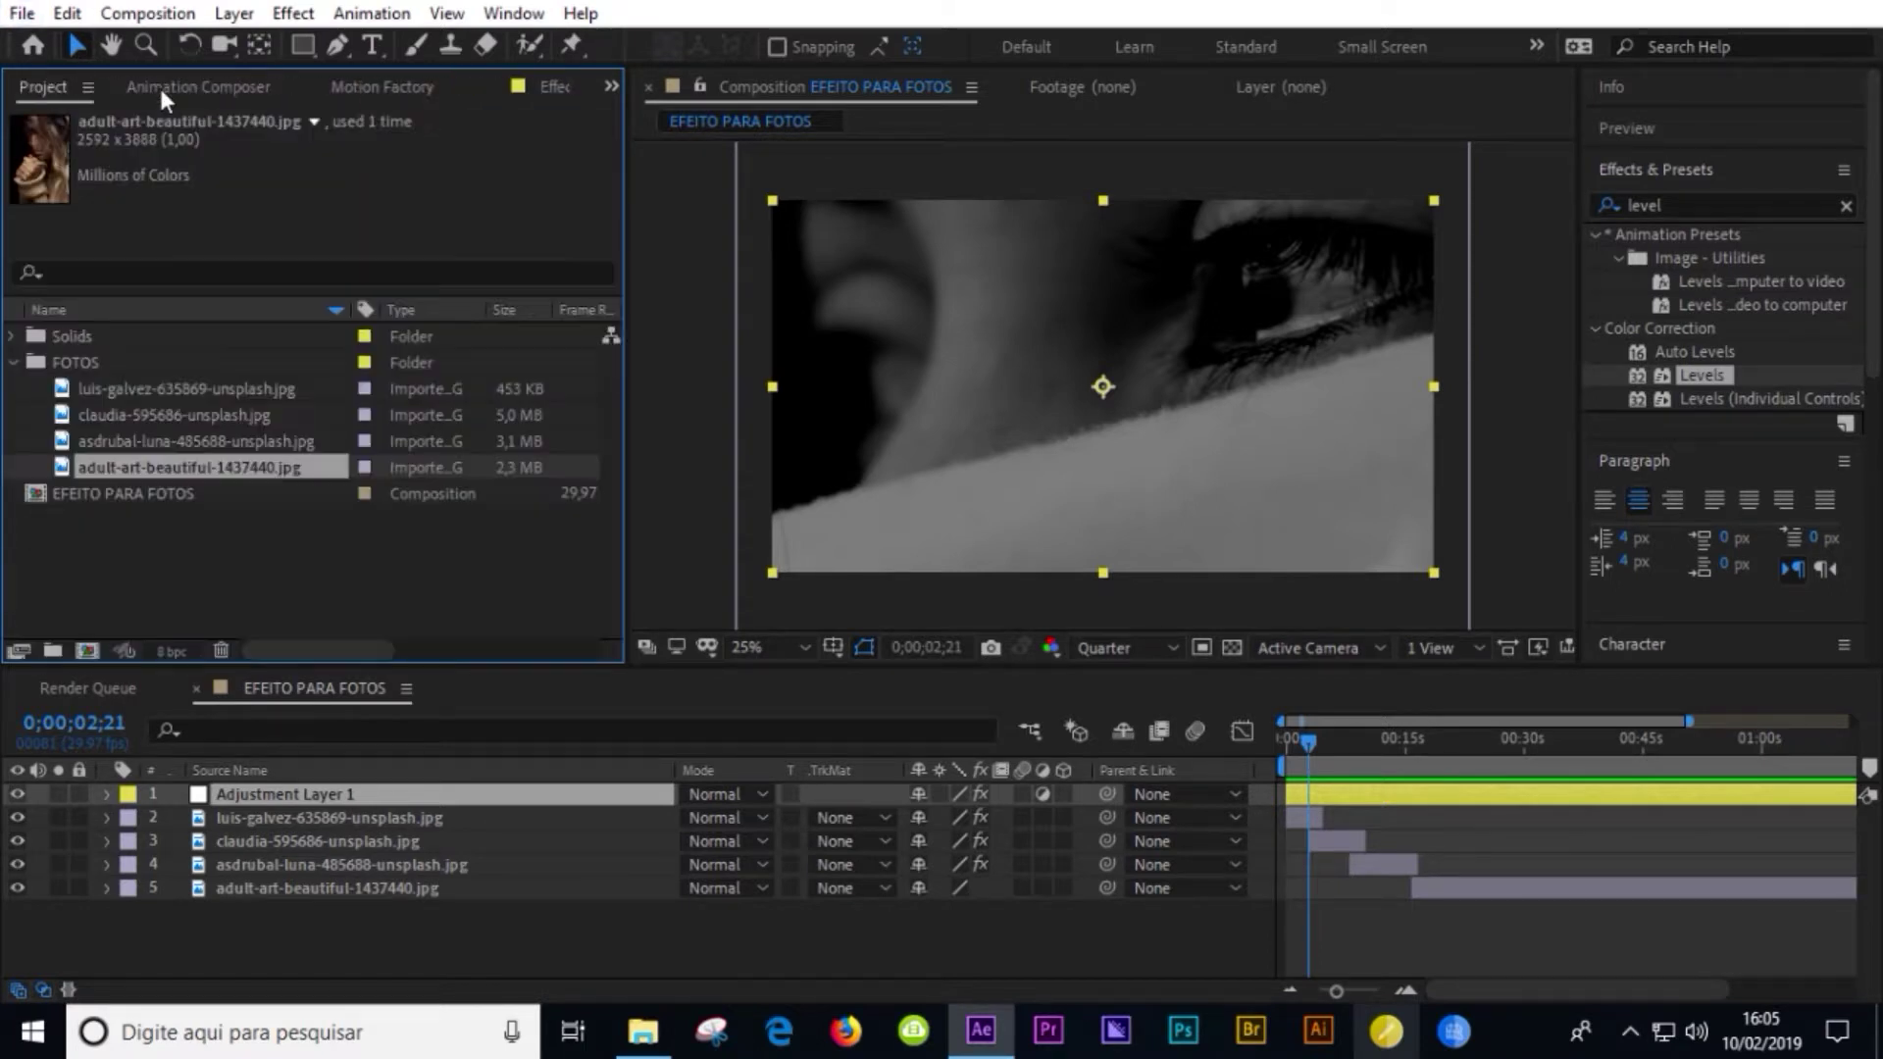
{"action": "left_click", "coordinate": [12, 360]}
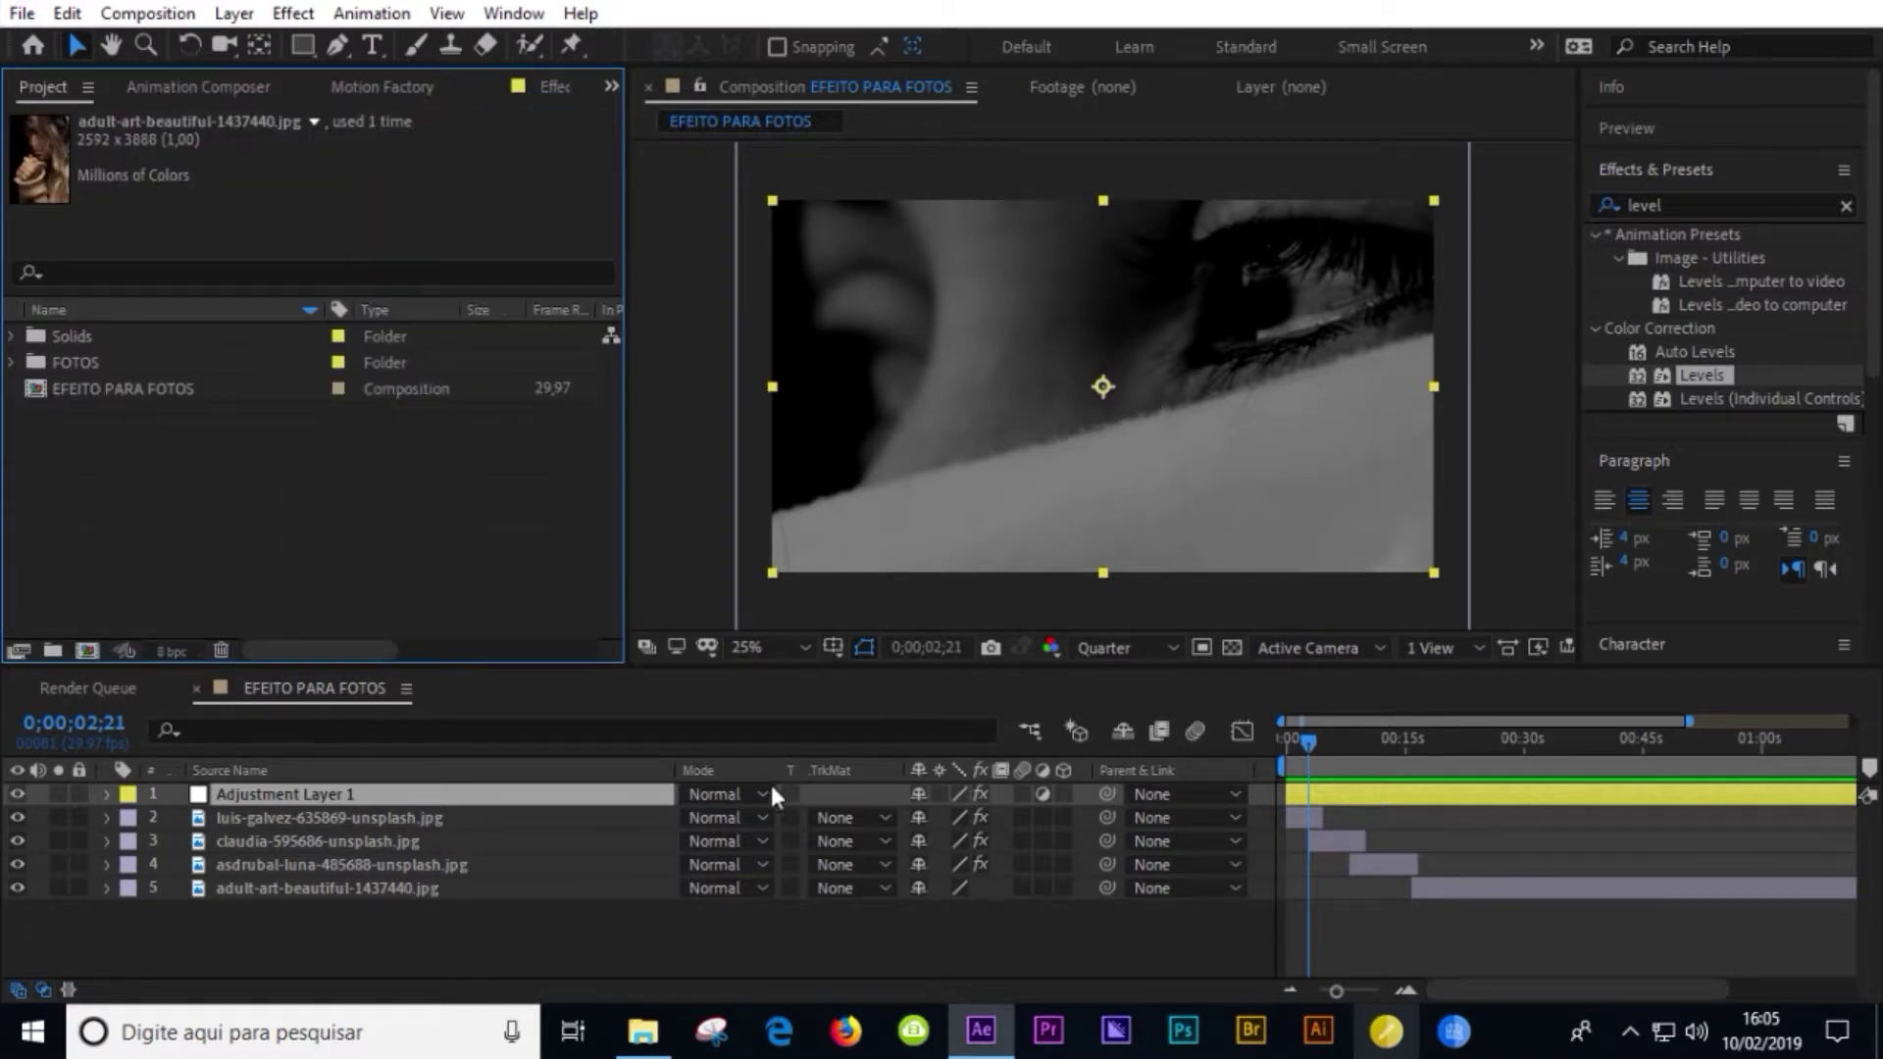
{"action": "left_click", "coordinate": [645, 1038]}
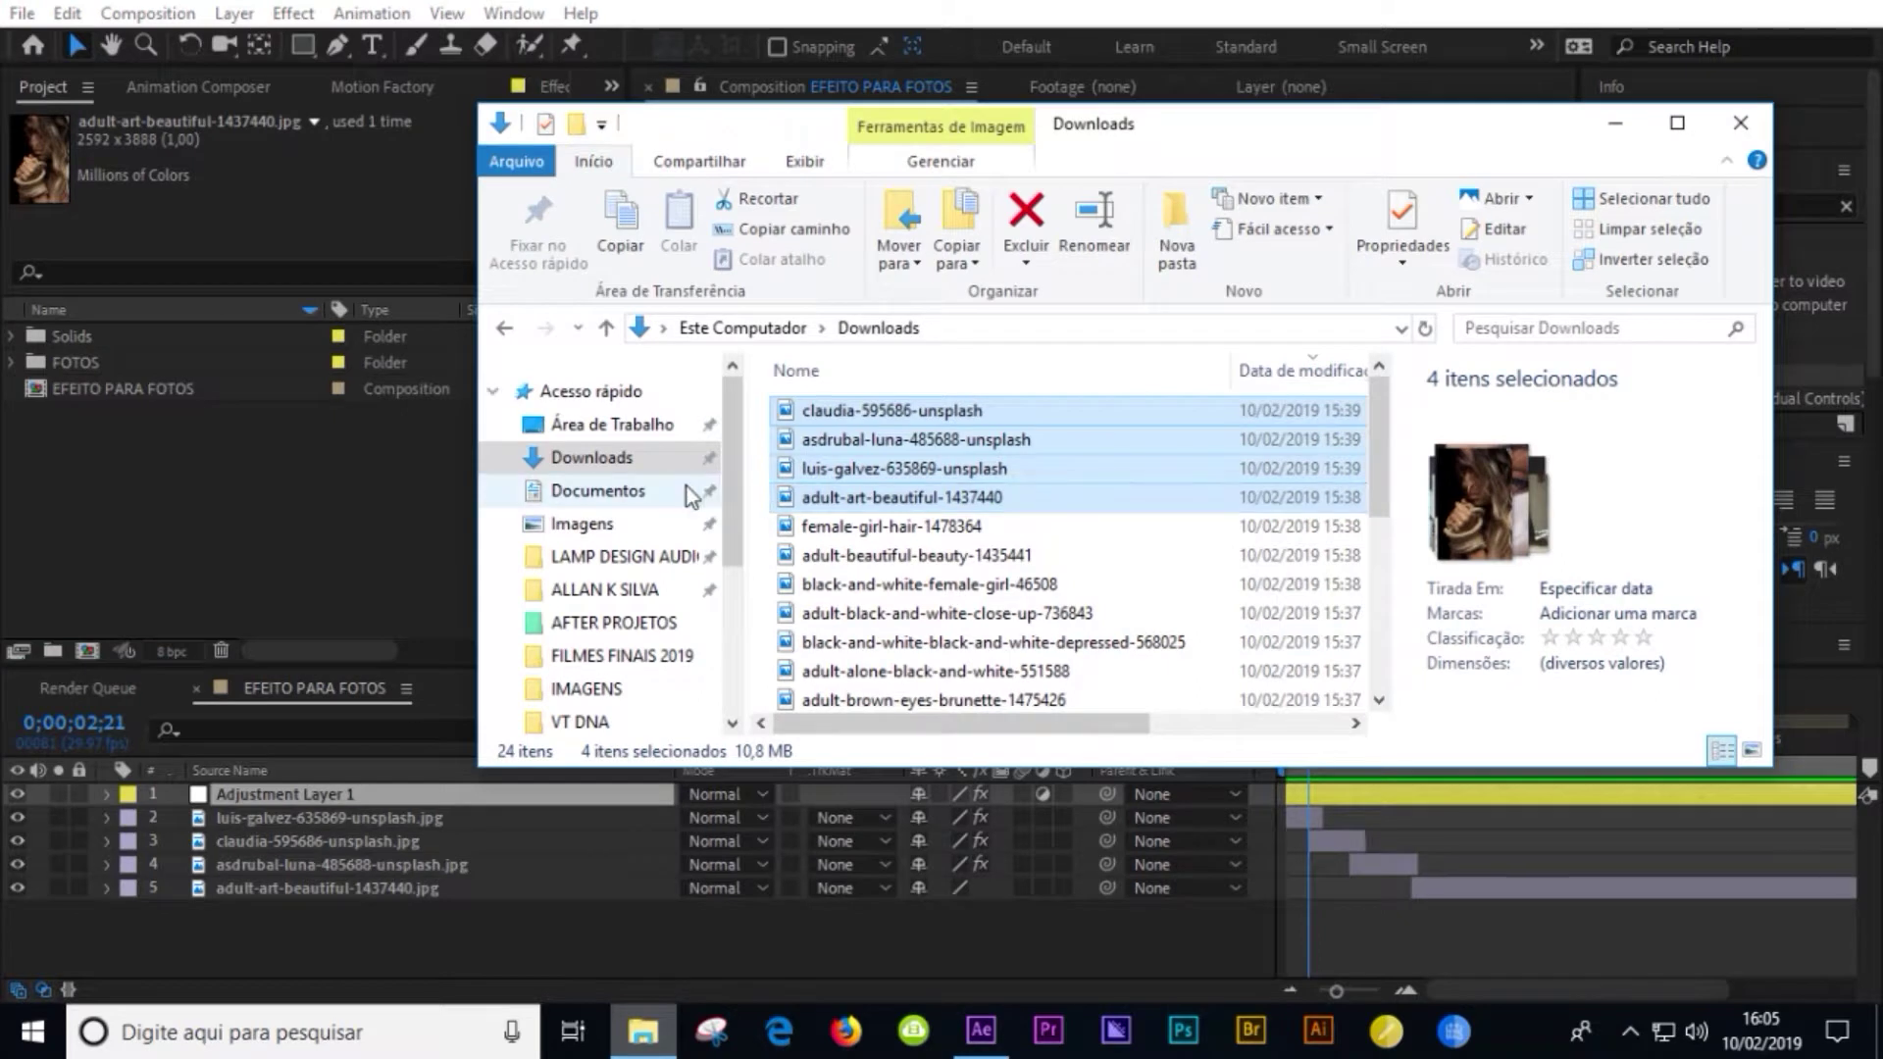
- Browse to LAMP DESIGN AUDIOVISUAL > IMAGENS > ABSTRACT BACKGROUND and look through its textures
{"action": "left_click", "coordinate": [628, 557]}
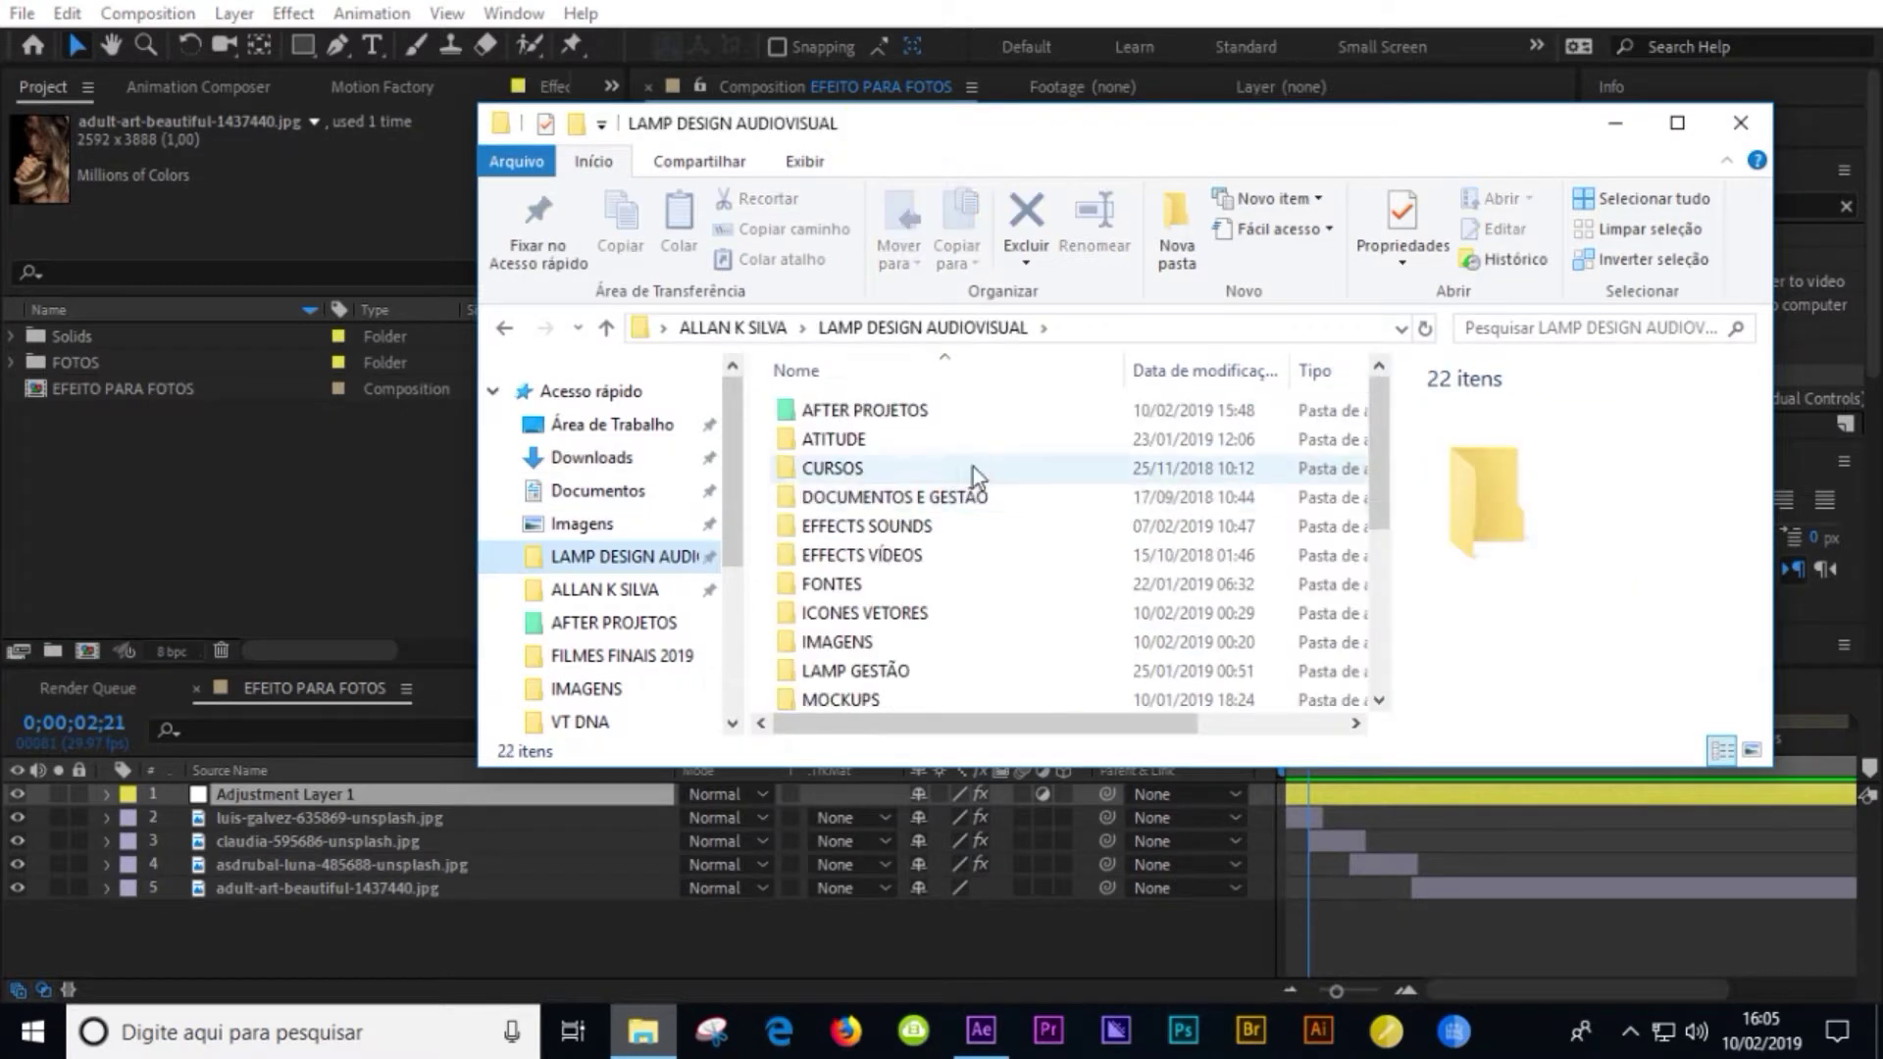
{"action": "double_click", "coordinate": [838, 643]}
{"action": "double_click", "coordinate": [876, 539]}
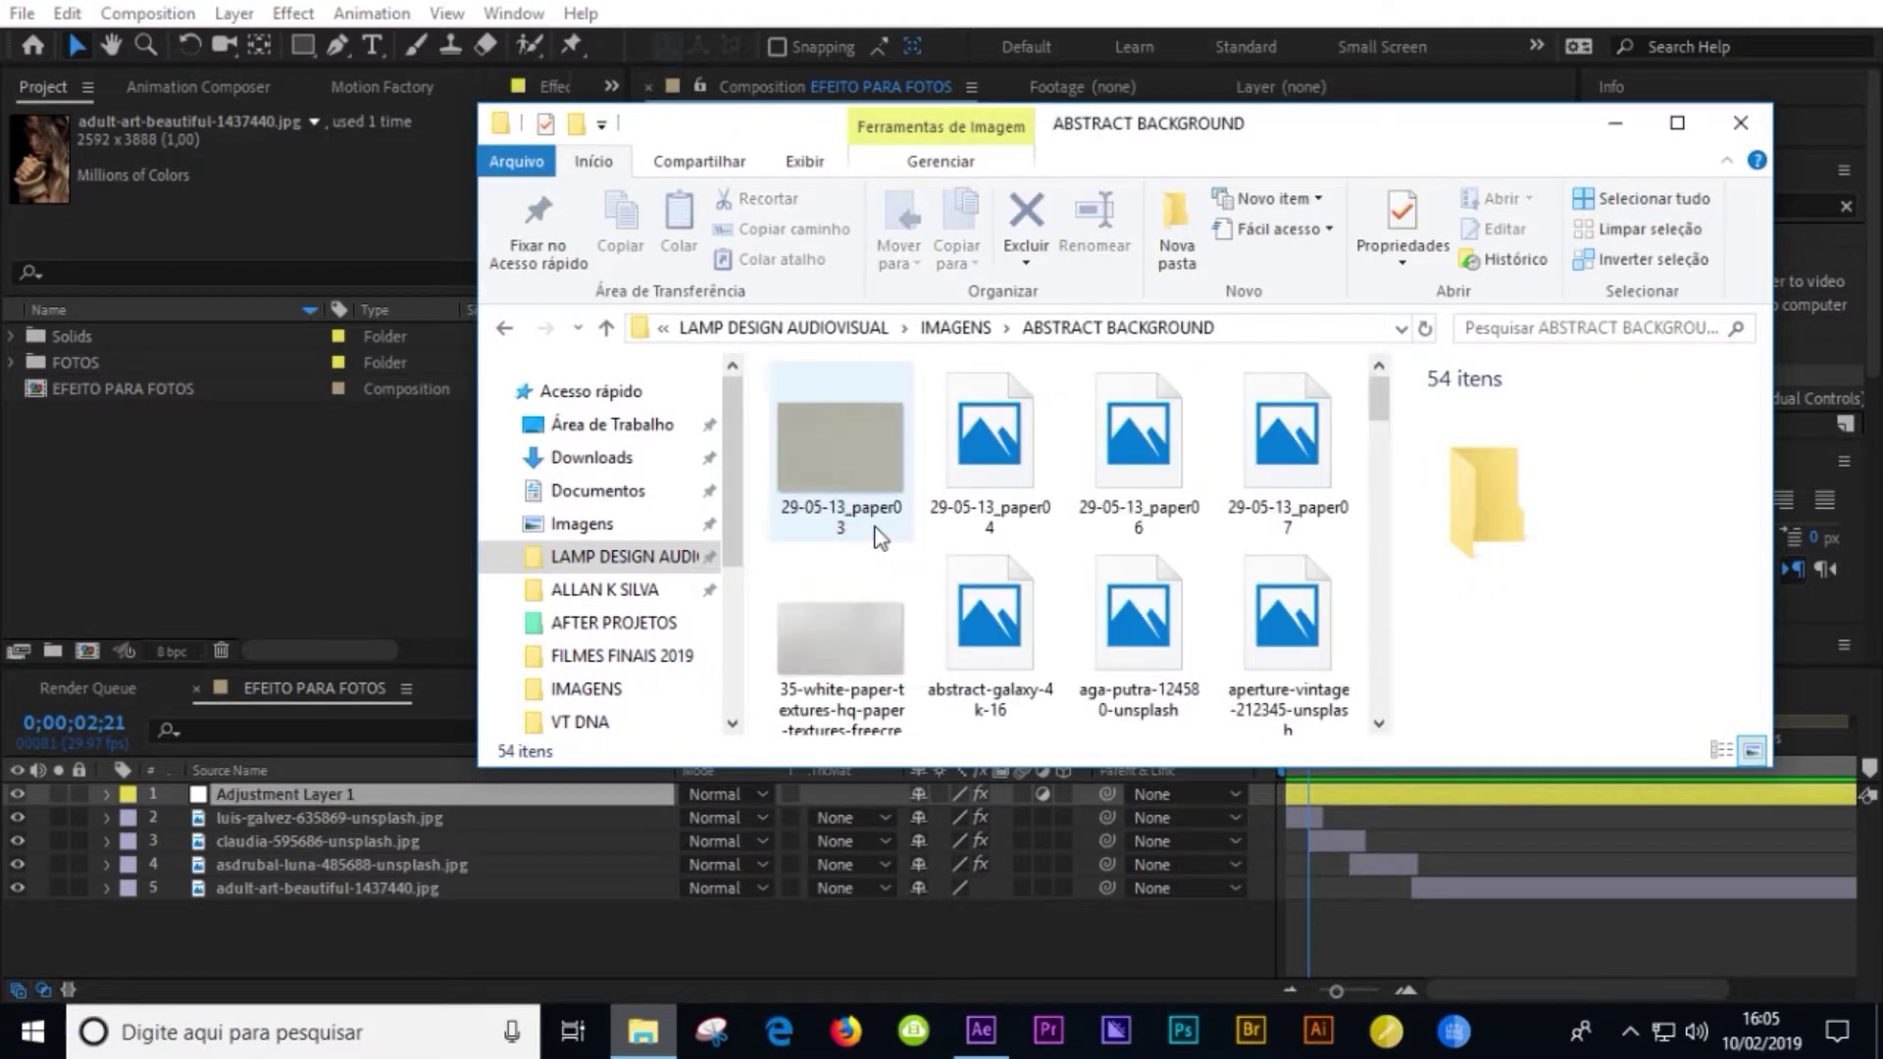
{"action": "scroll", "coordinate": [876, 538], "scroll_direction": "down", "scroll_amount": 1}
{"action": "scroll", "coordinate": [875, 538], "scroll_direction": "down", "scroll_amount": 4}
{"action": "scroll", "coordinate": [876, 538], "scroll_direction": "down", "scroll_amount": 4}
{"action": "scroll", "coordinate": [876, 539], "scroll_direction": "down", "scroll_amount": 4}
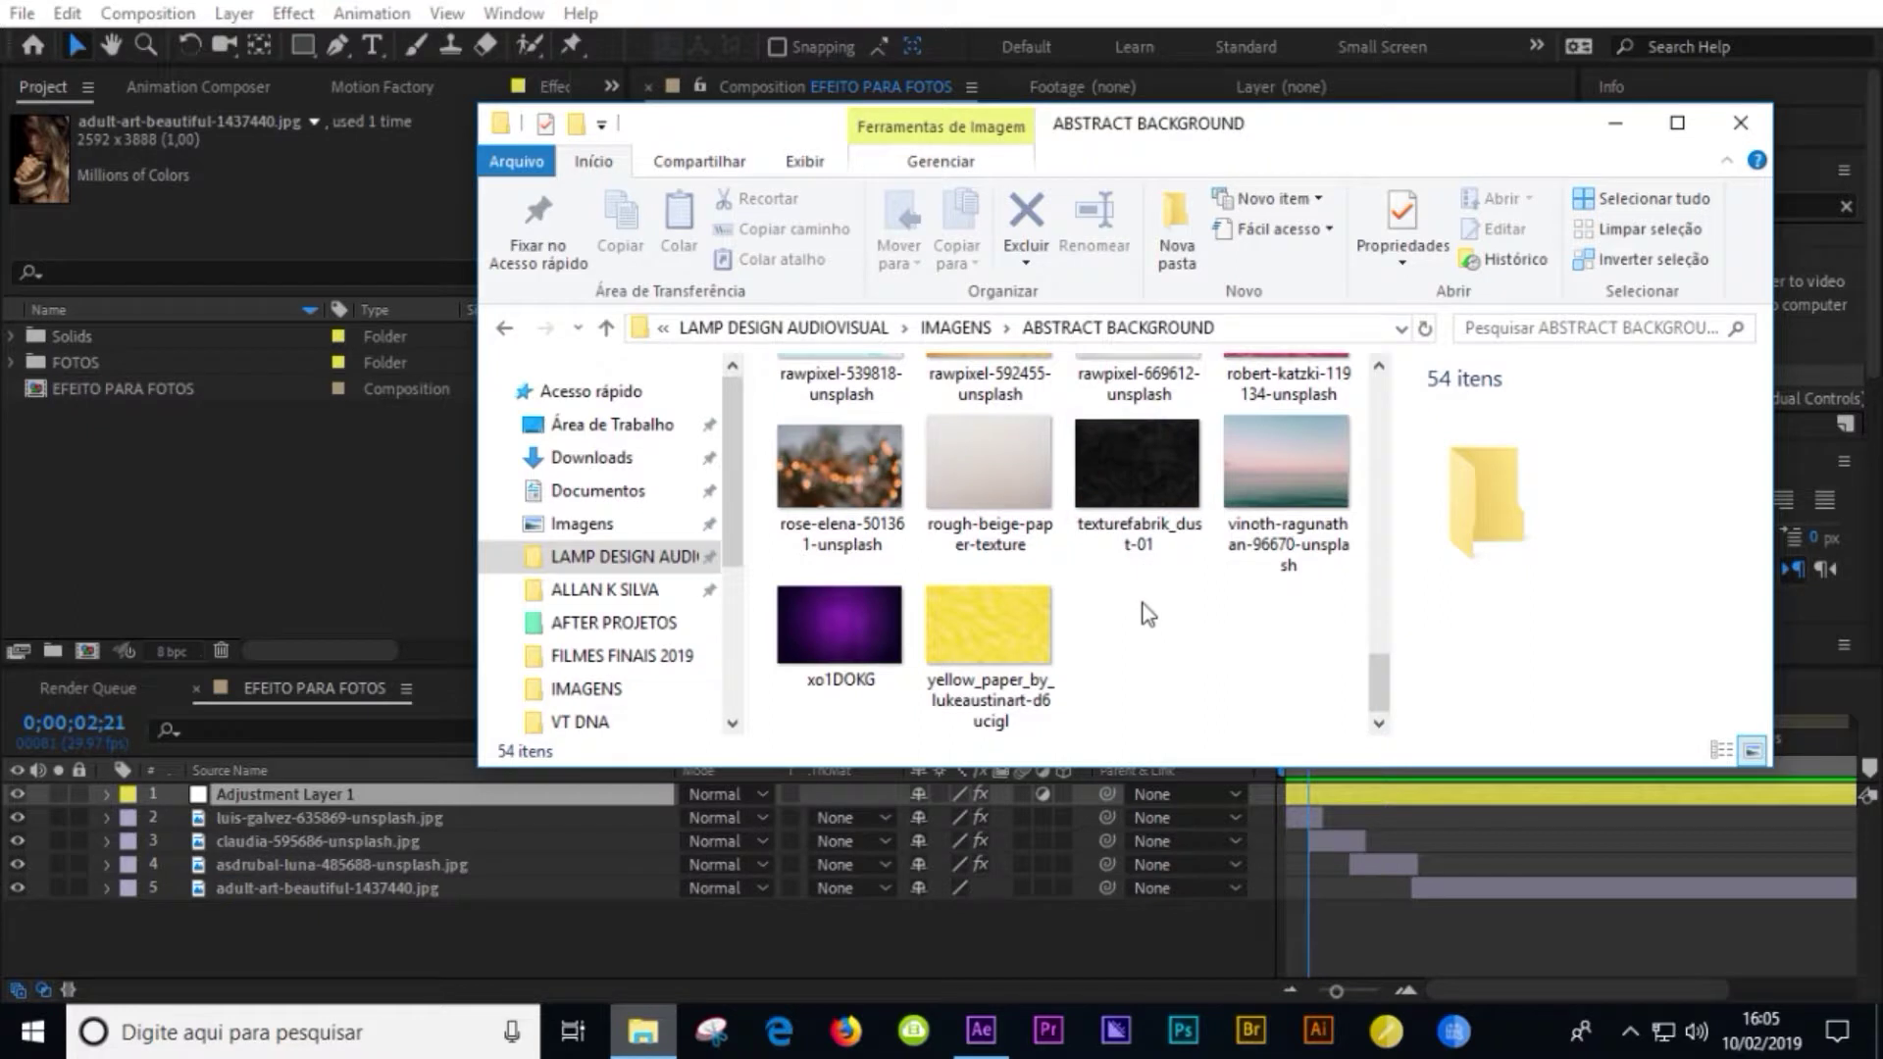
{"action": "scroll", "coordinate": [1147, 614], "scroll_direction": "up", "scroll_amount": 1}
- Preview the texturefabrik_dust-01 and grey grunge textures in Photos
{"action": "double_click", "coordinate": [1141, 551]}
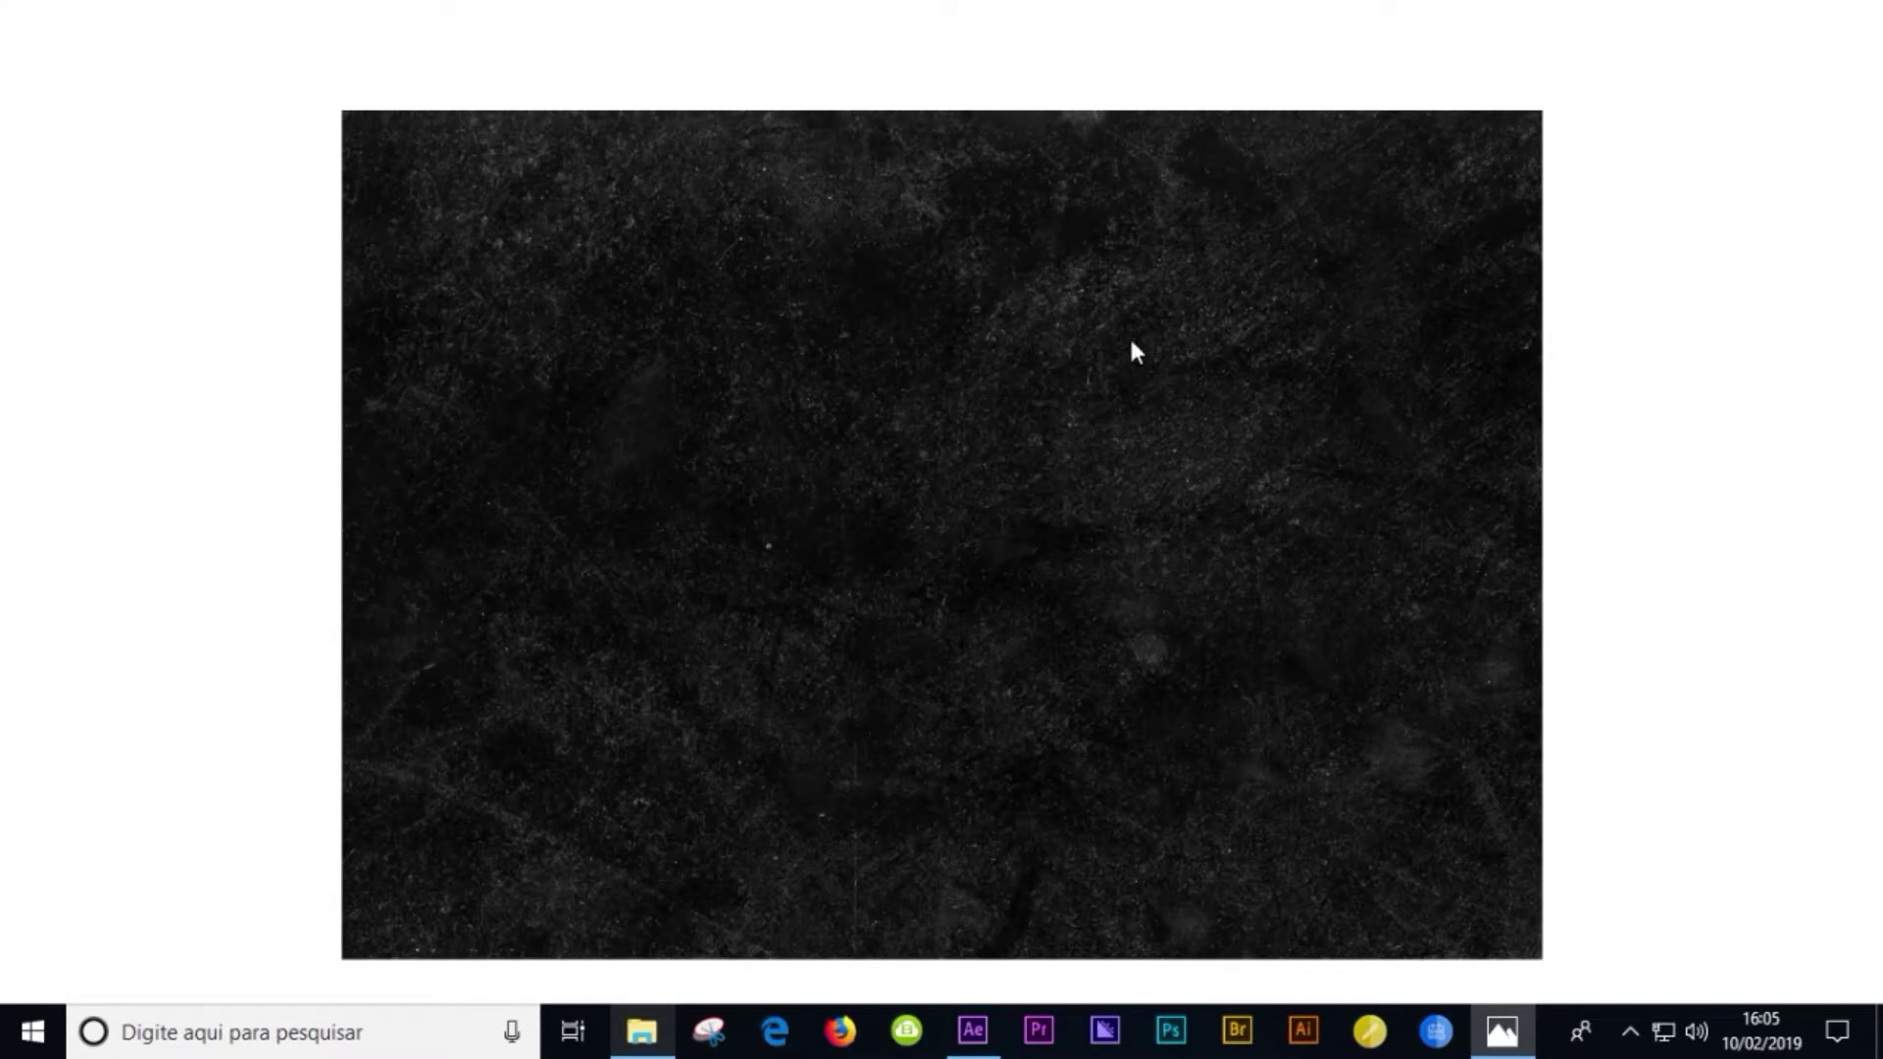
{"action": "mouse_move", "coordinate": [1126, 680]}
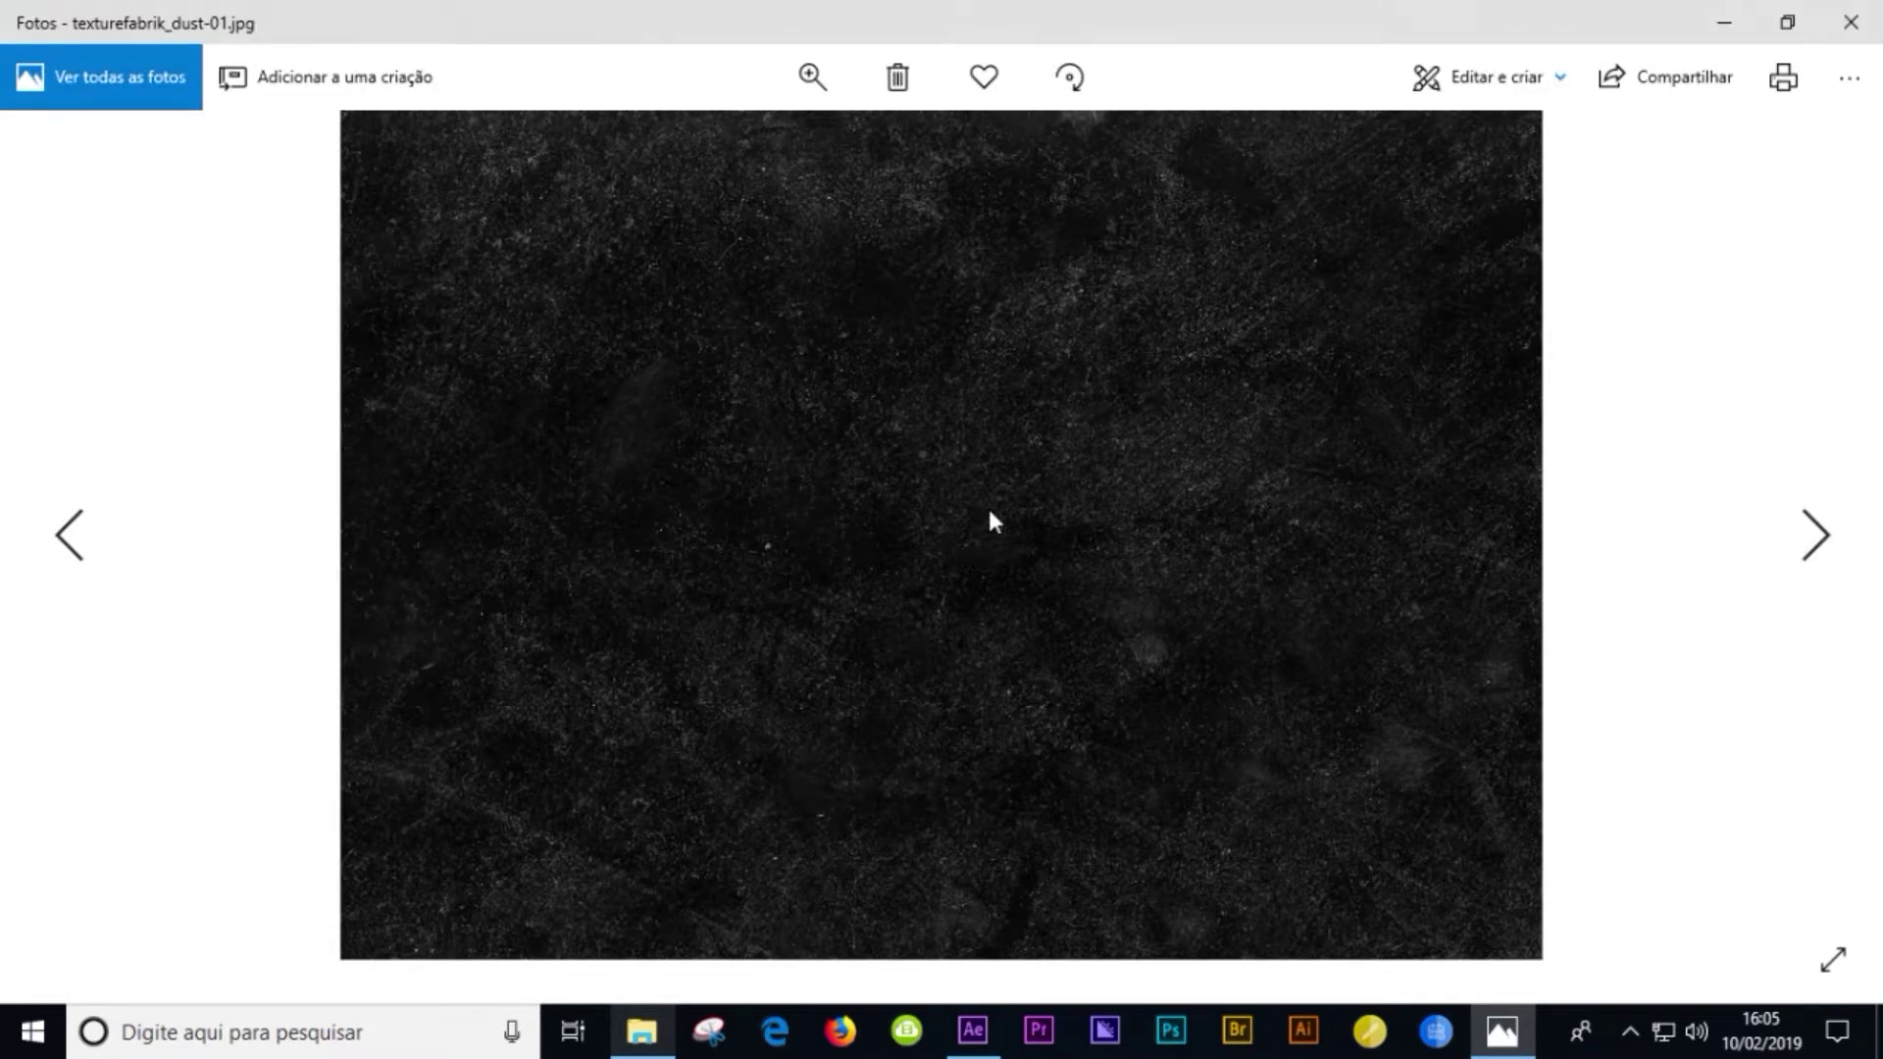
{"action": "left_click", "coordinate": [1850, 22]}
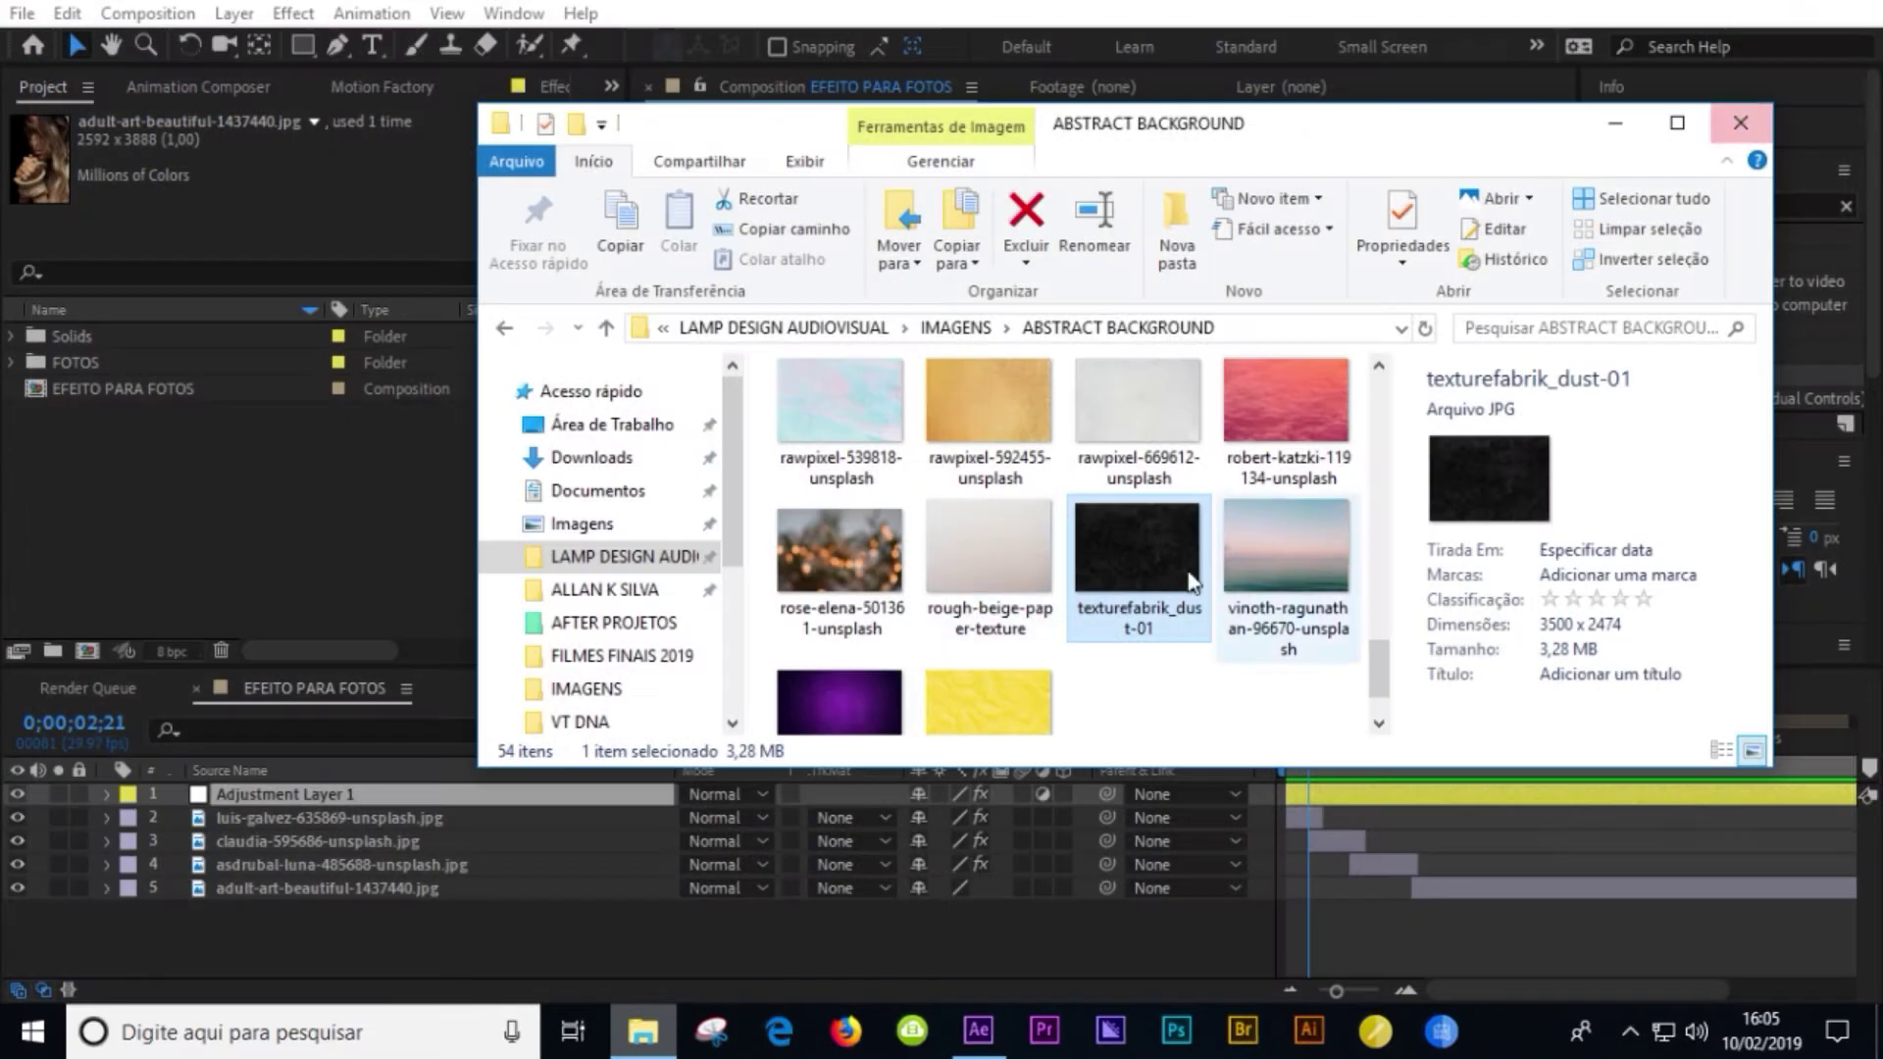
{"action": "scroll", "coordinate": [1265, 555], "scroll_direction": "up", "scroll_amount": 2}
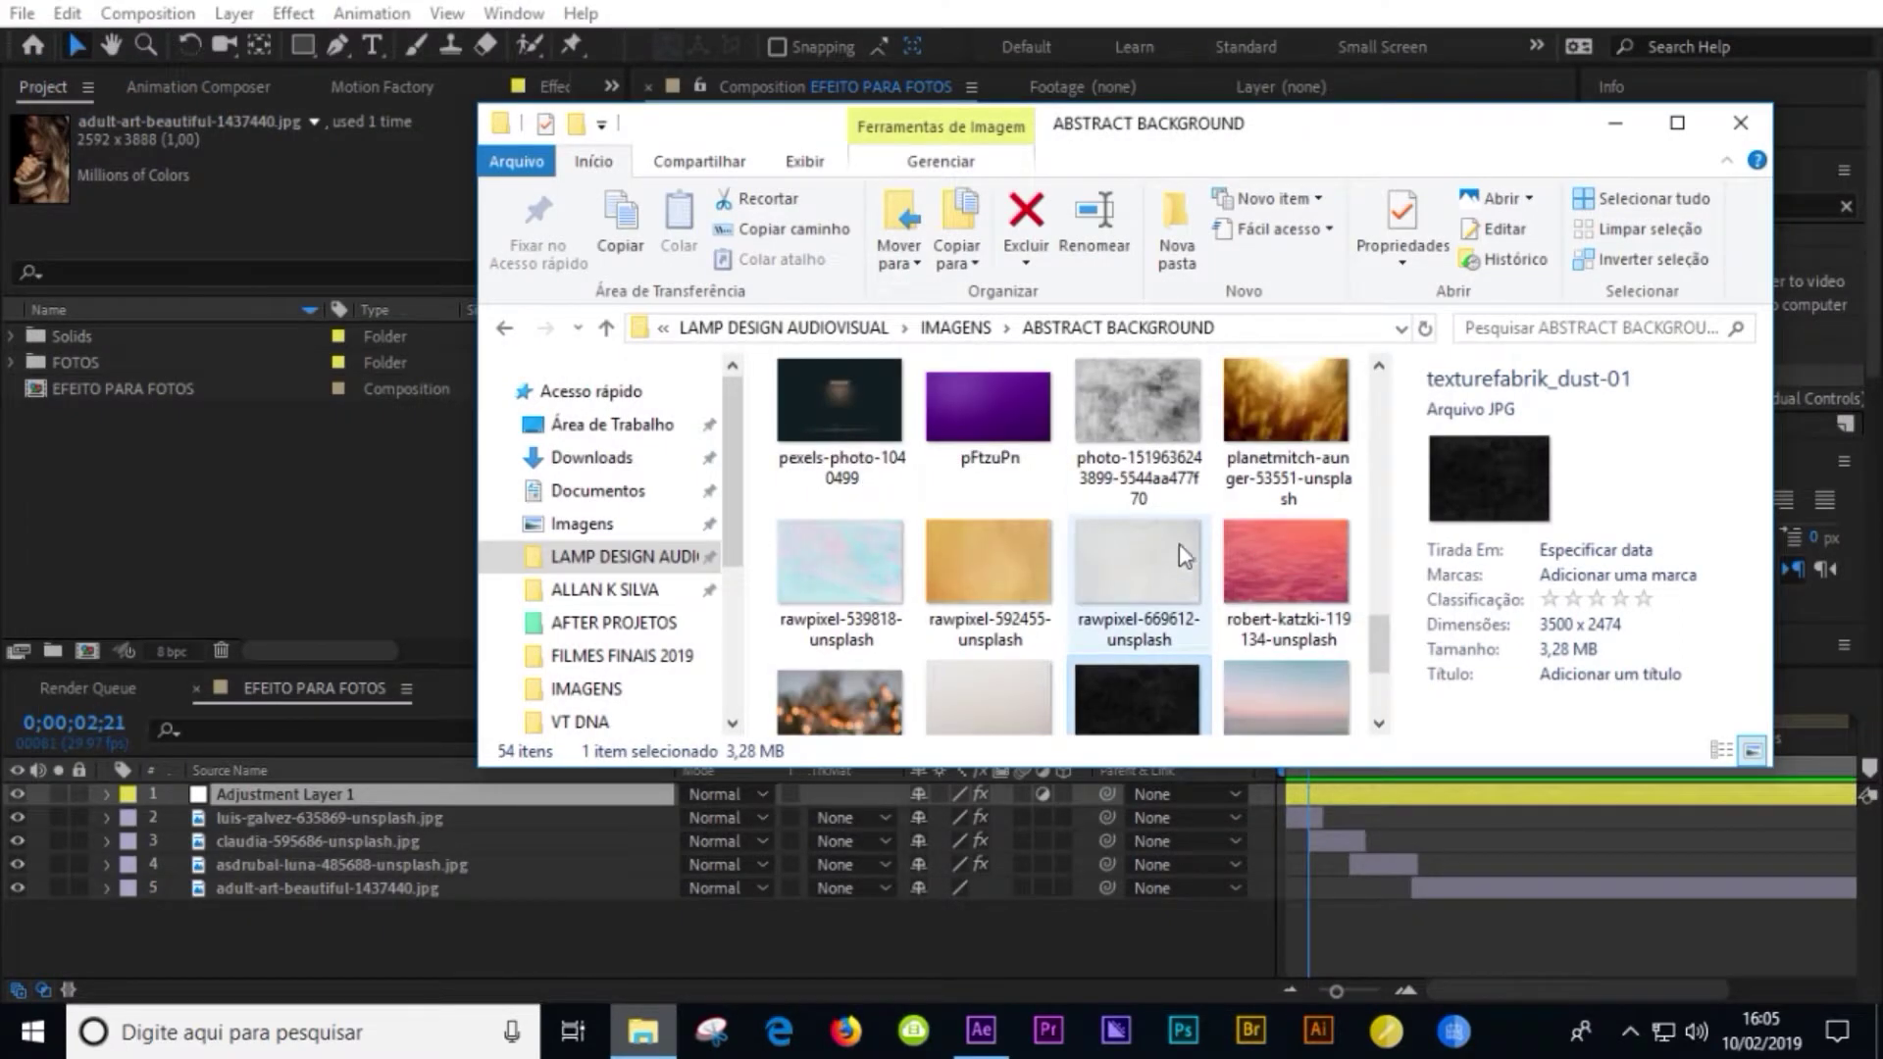
{"action": "double_click", "coordinate": [1140, 432]}
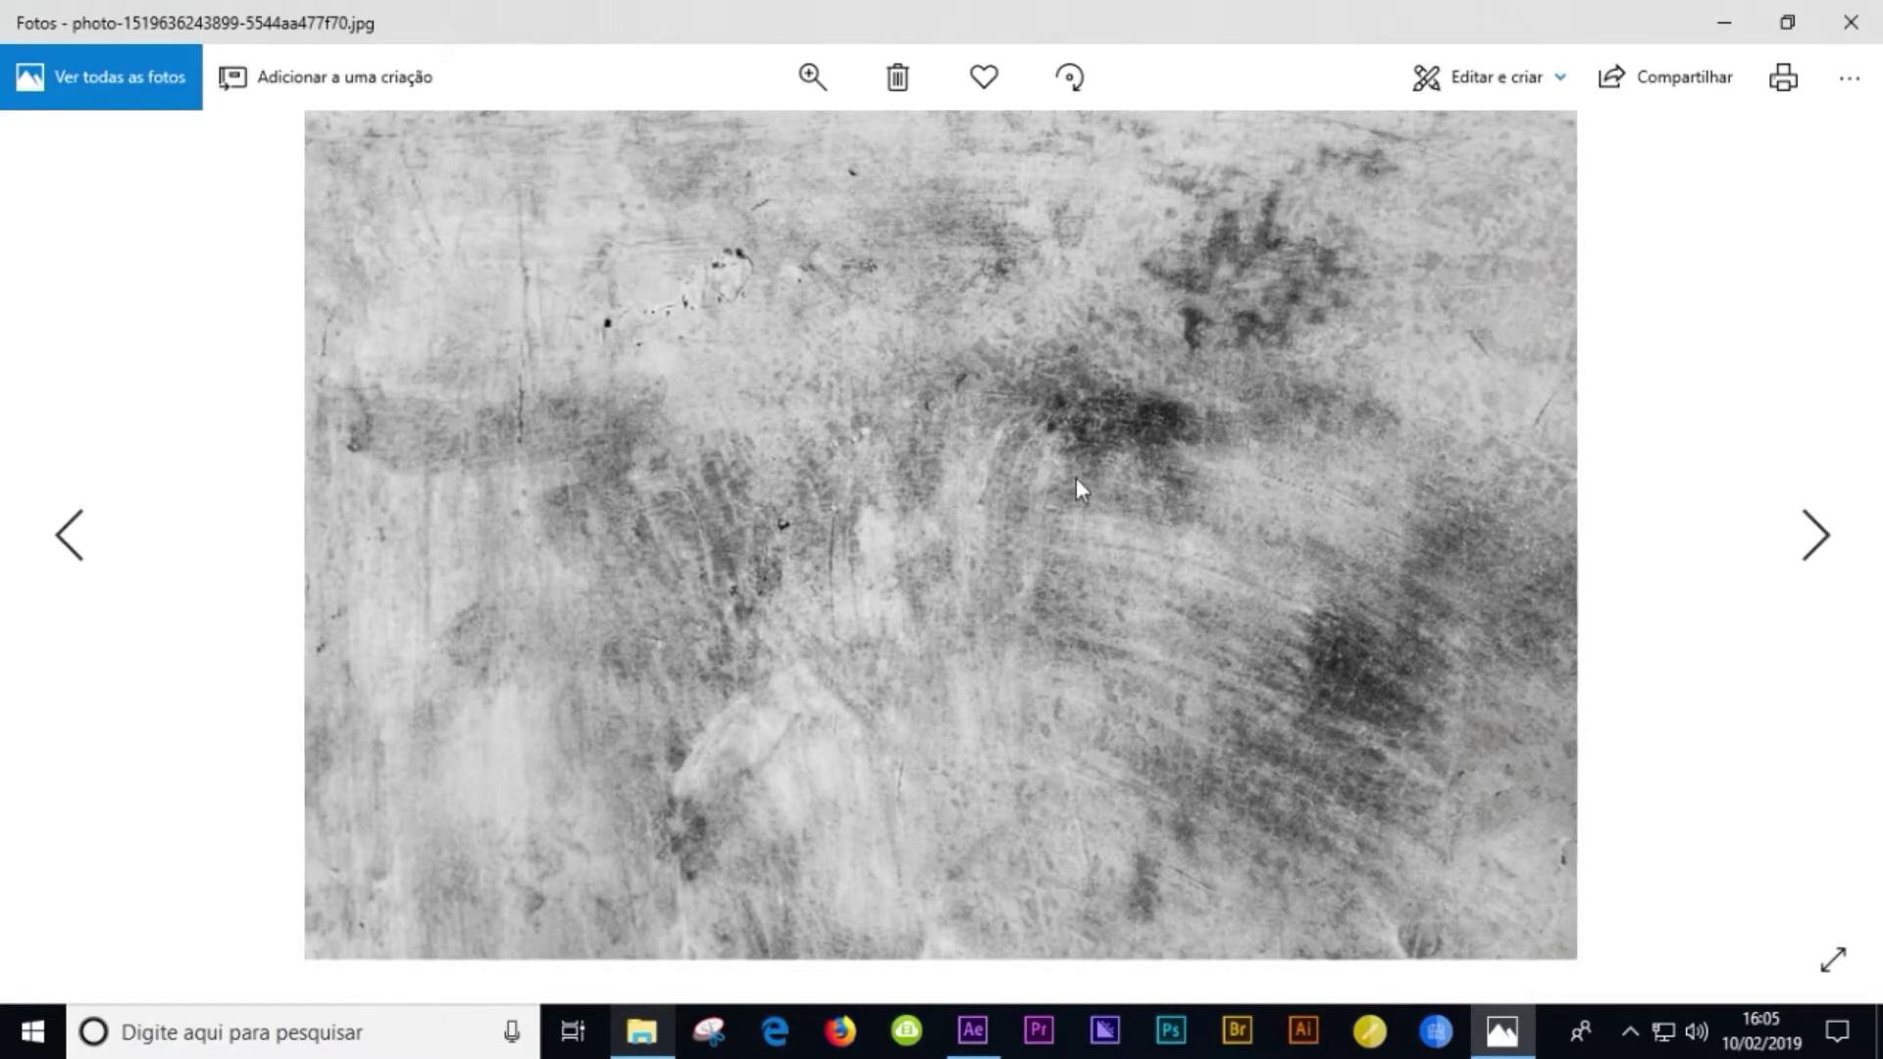
{"action": "left_click", "coordinate": [1851, 22]}
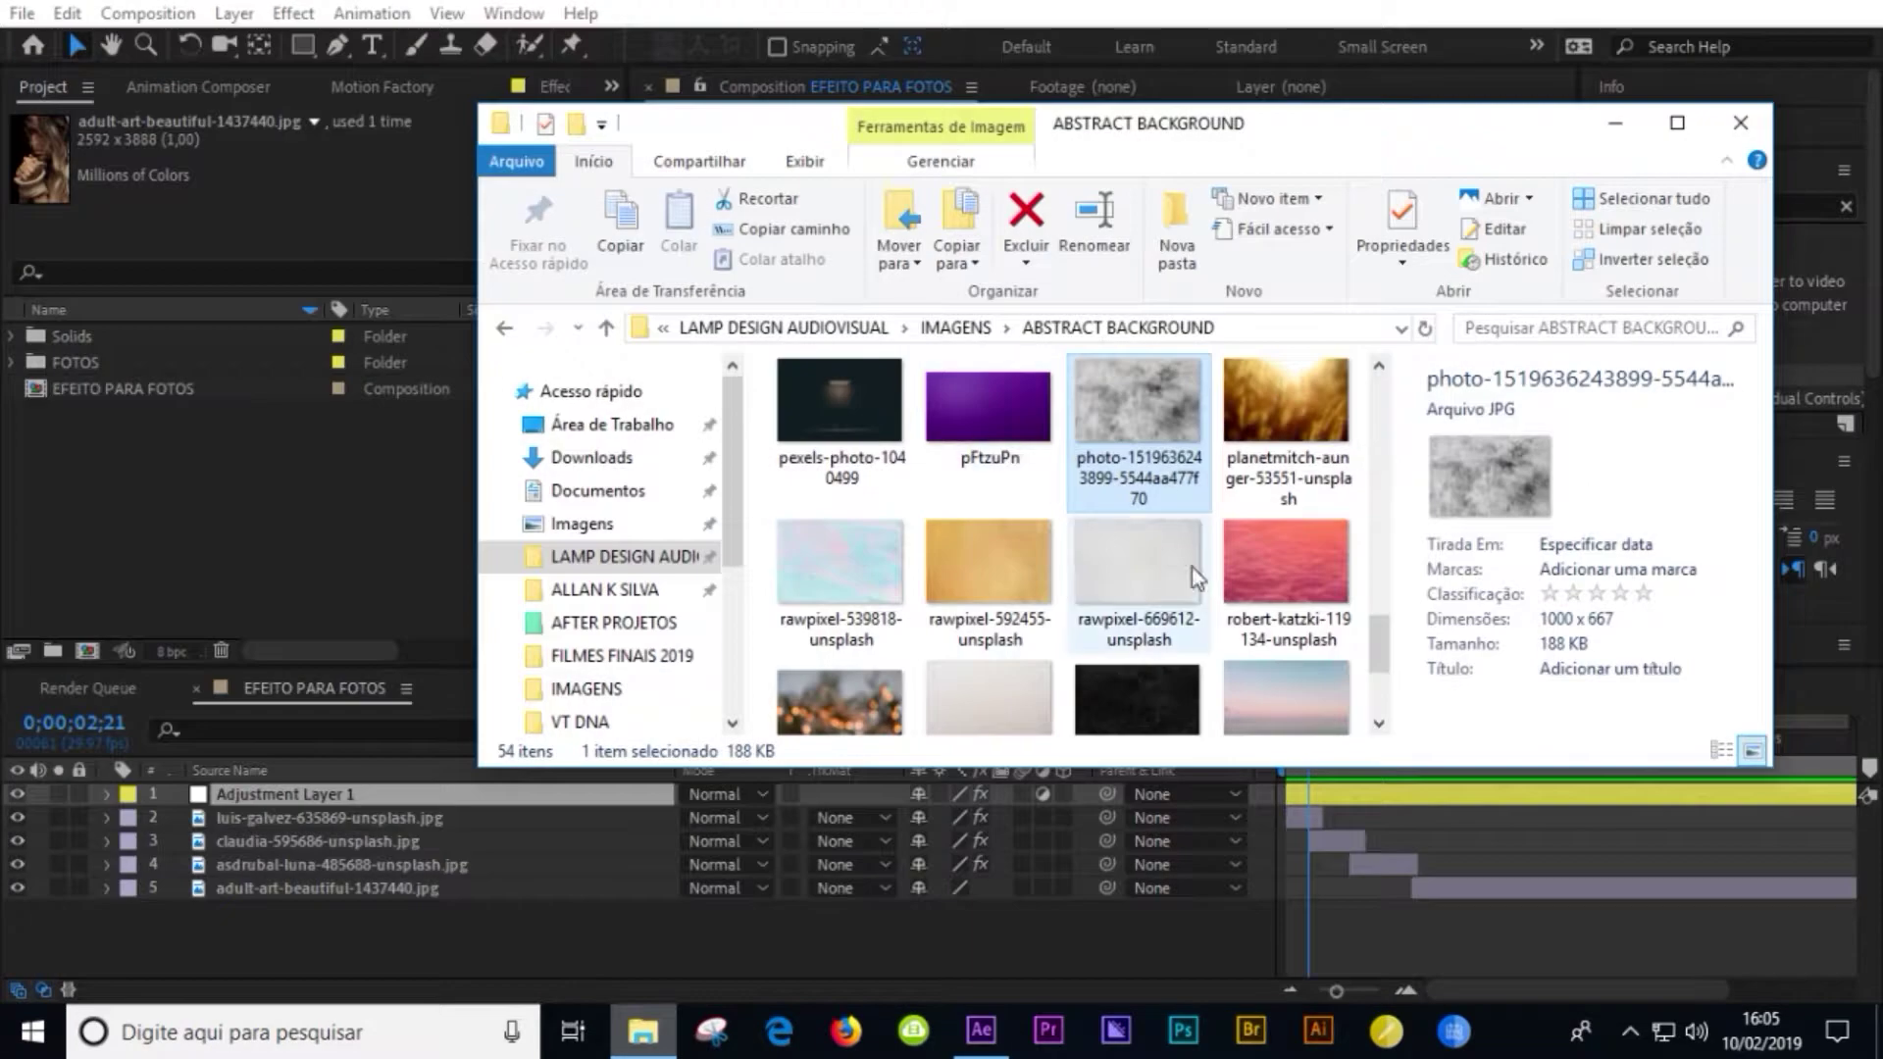
- Select the dust texture together with the grunge texture and drag both toward After Effects
{"action": "scroll", "coordinate": [1216, 552], "scroll_direction": "down", "scroll_amount": 3}
{"action": "left_click", "coordinate": [1128, 491], "text": "ctrl"}
{"action": "left_click_drag", "start_coordinate": [1122, 538], "coordinate": [64, 481]}
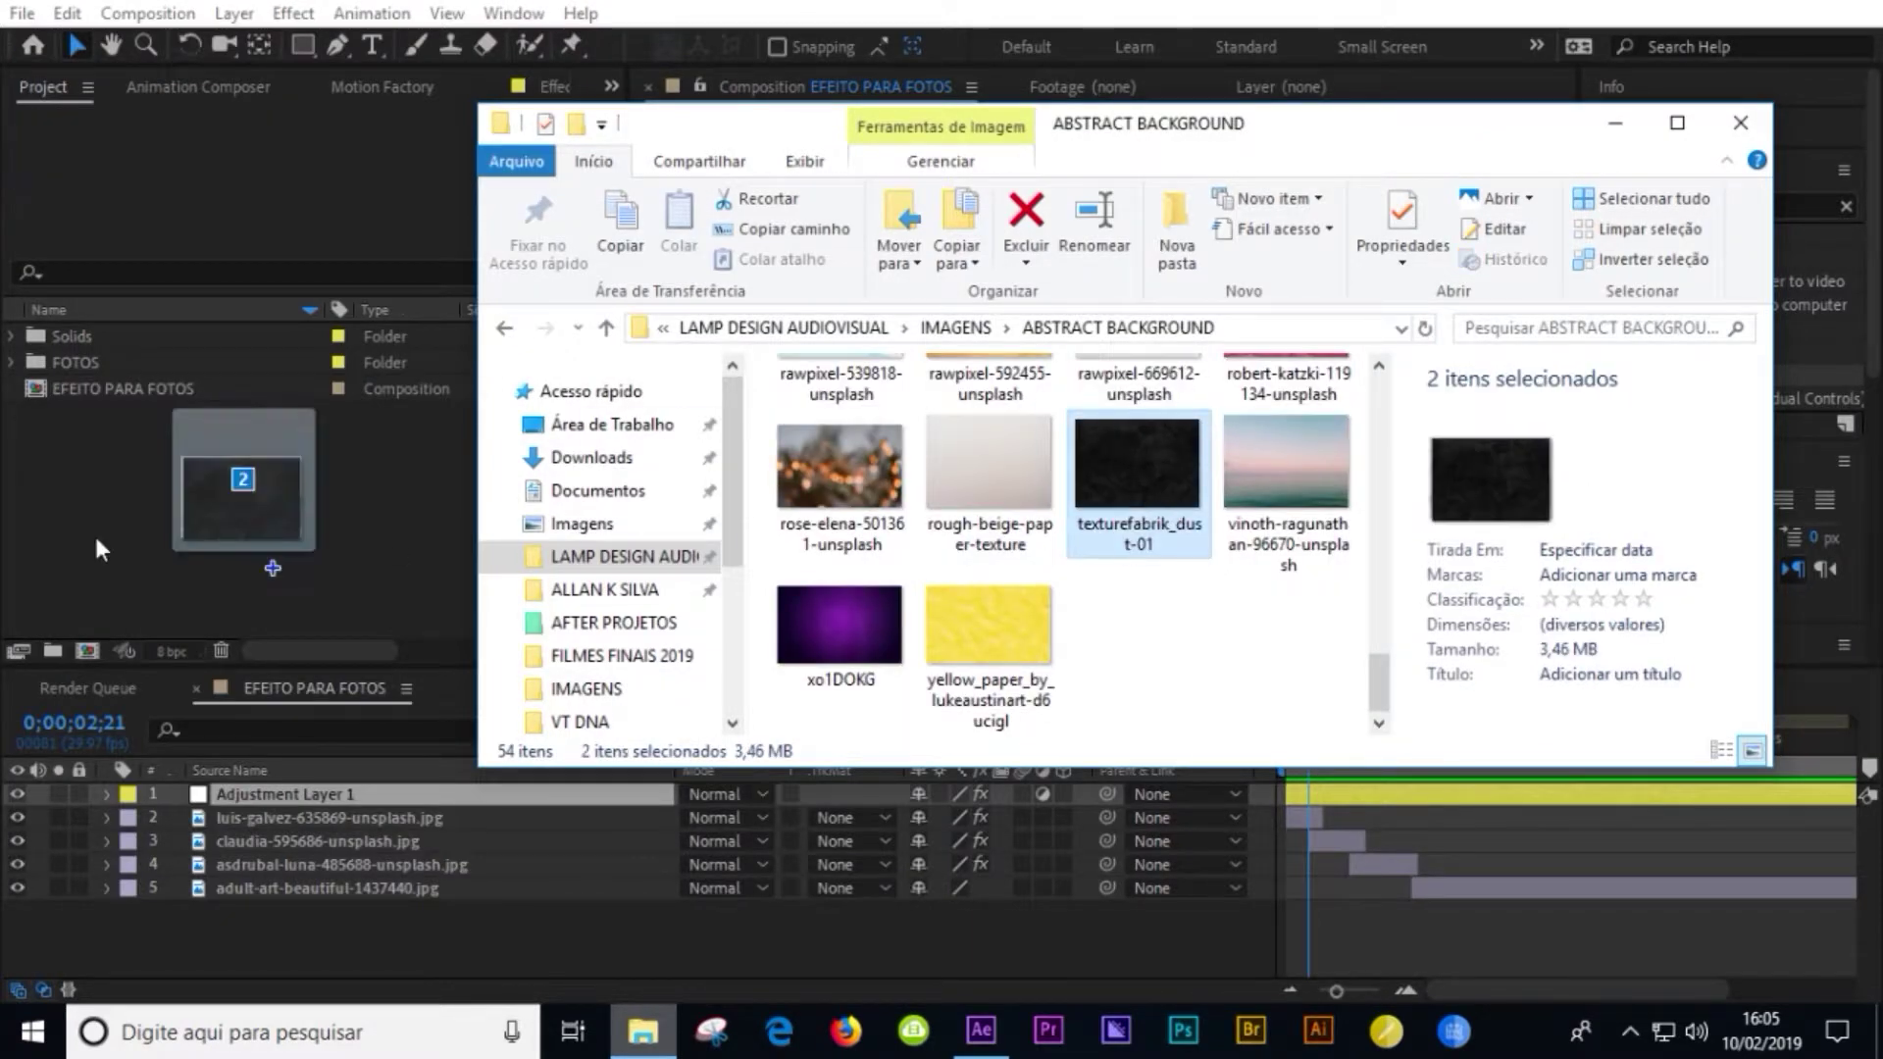
- Import both texture images and place the grunge photo texture on top, scaled to 207%
{"action": "left_click", "coordinate": [128, 523]}
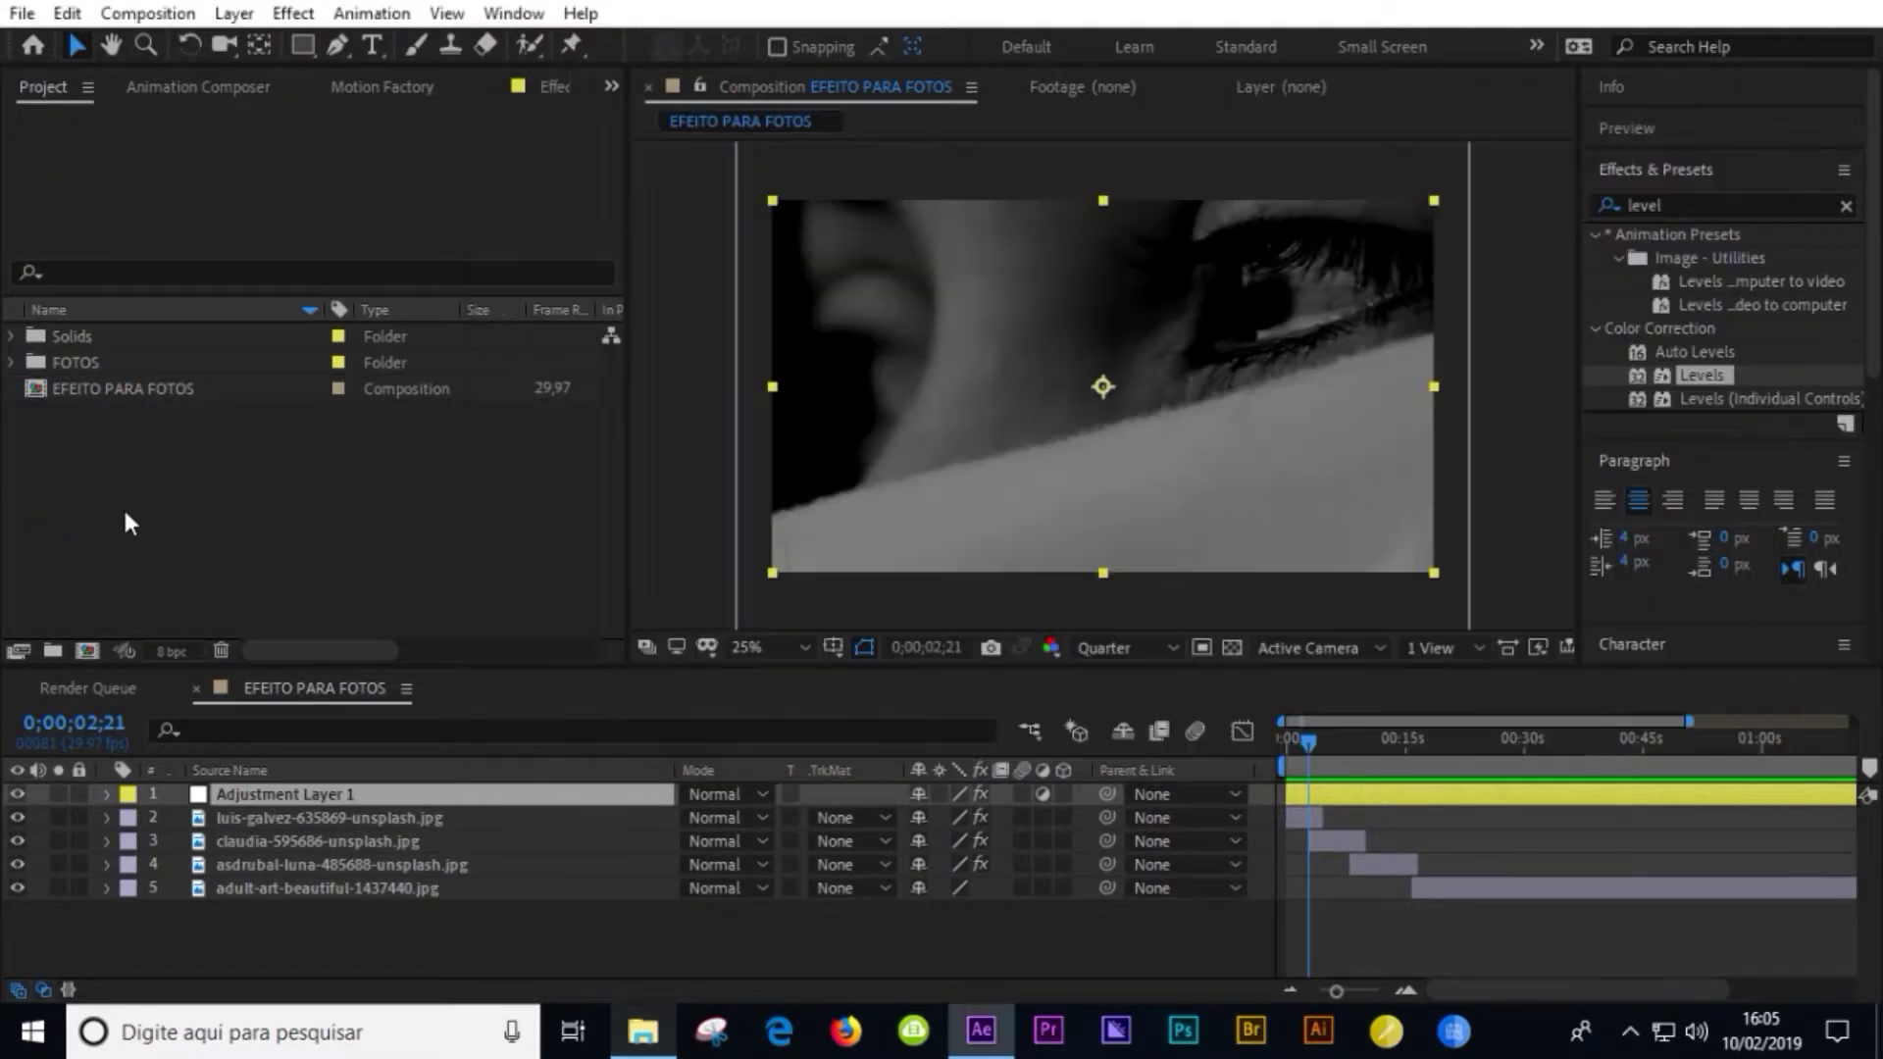
{"action": "left_click_drag", "start_coordinate": [216, 535], "coordinate": [208, 505]}
{"action": "left_click", "coordinate": [186, 340]}
{"action": "left_click_drag", "start_coordinate": [170, 387], "coordinate": [309, 797]}
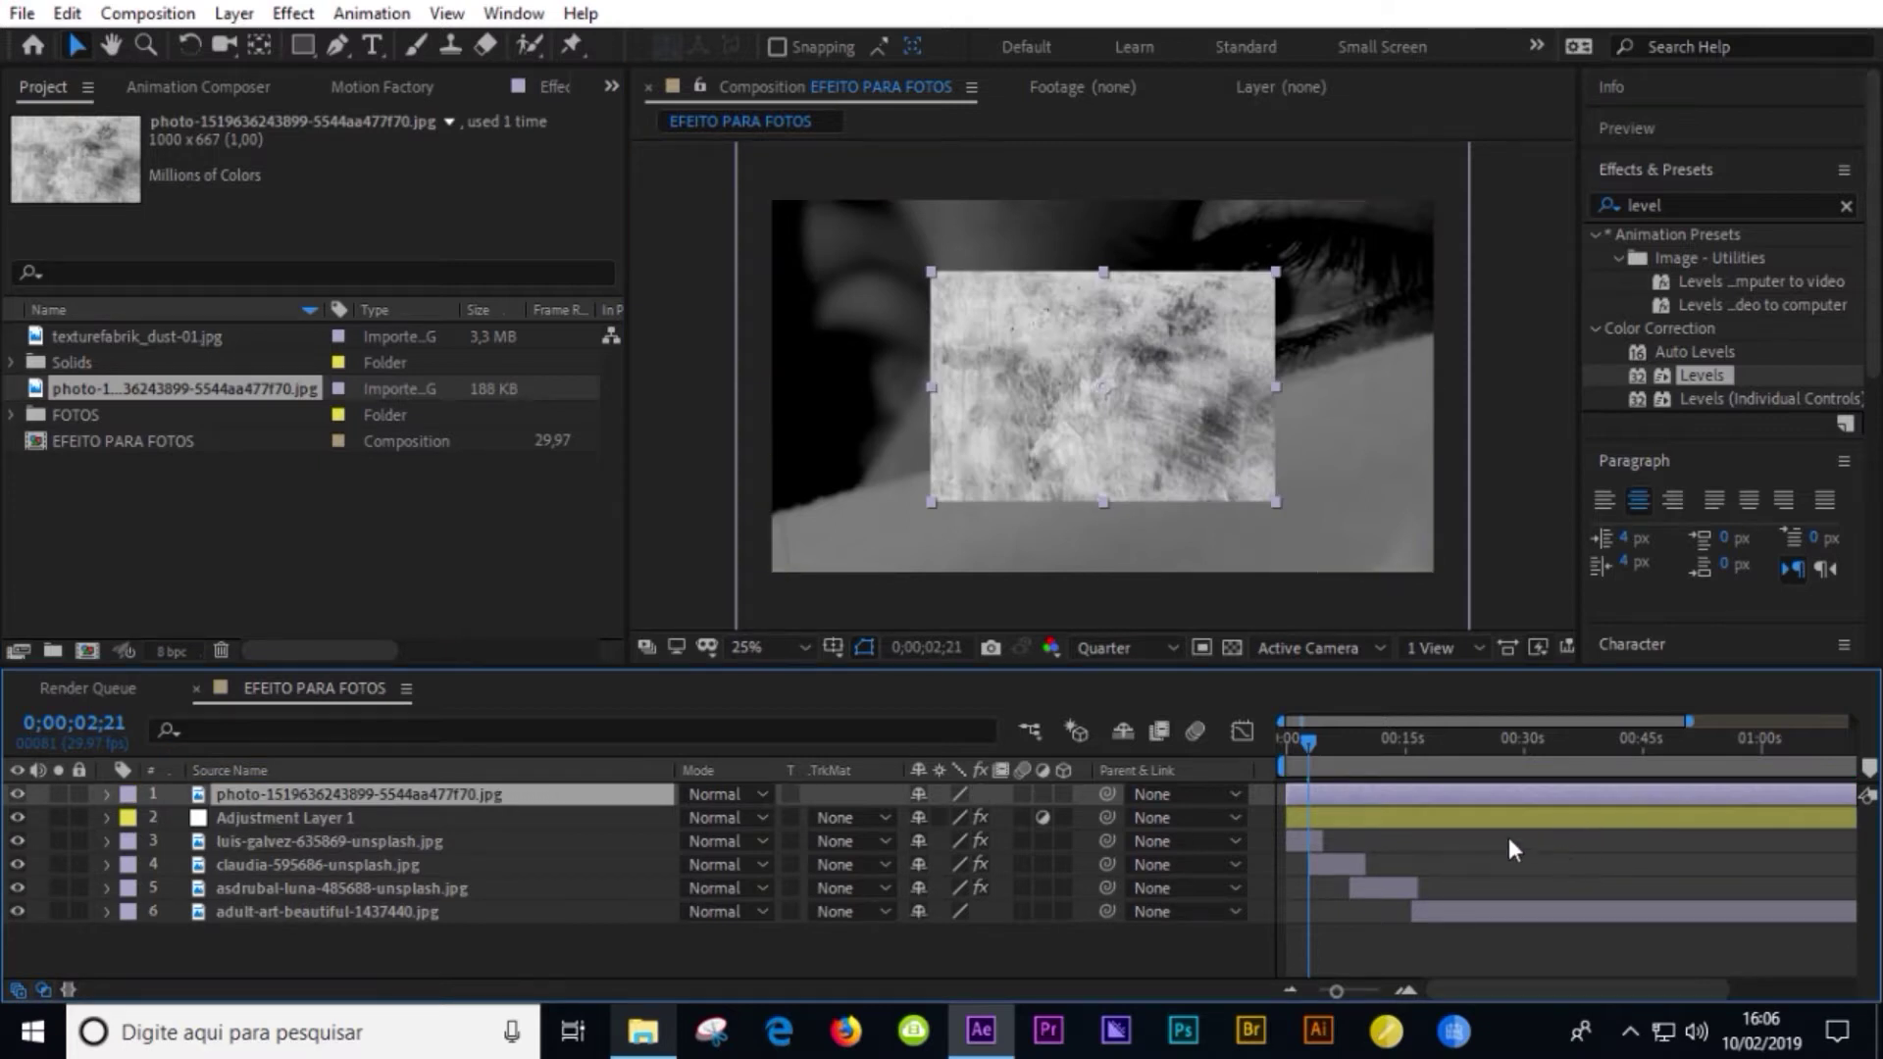
{"action": "key", "text": "s"}
{"action": "mouse_move", "coordinate": [998, 829]}
{"action": "left_mouse_down"}
{"action": "mouse_move", "coordinate": [1138, 814]}
{"action": "mouse_move", "coordinate": [1076, 834]}
{"action": "left_mouse_up"}
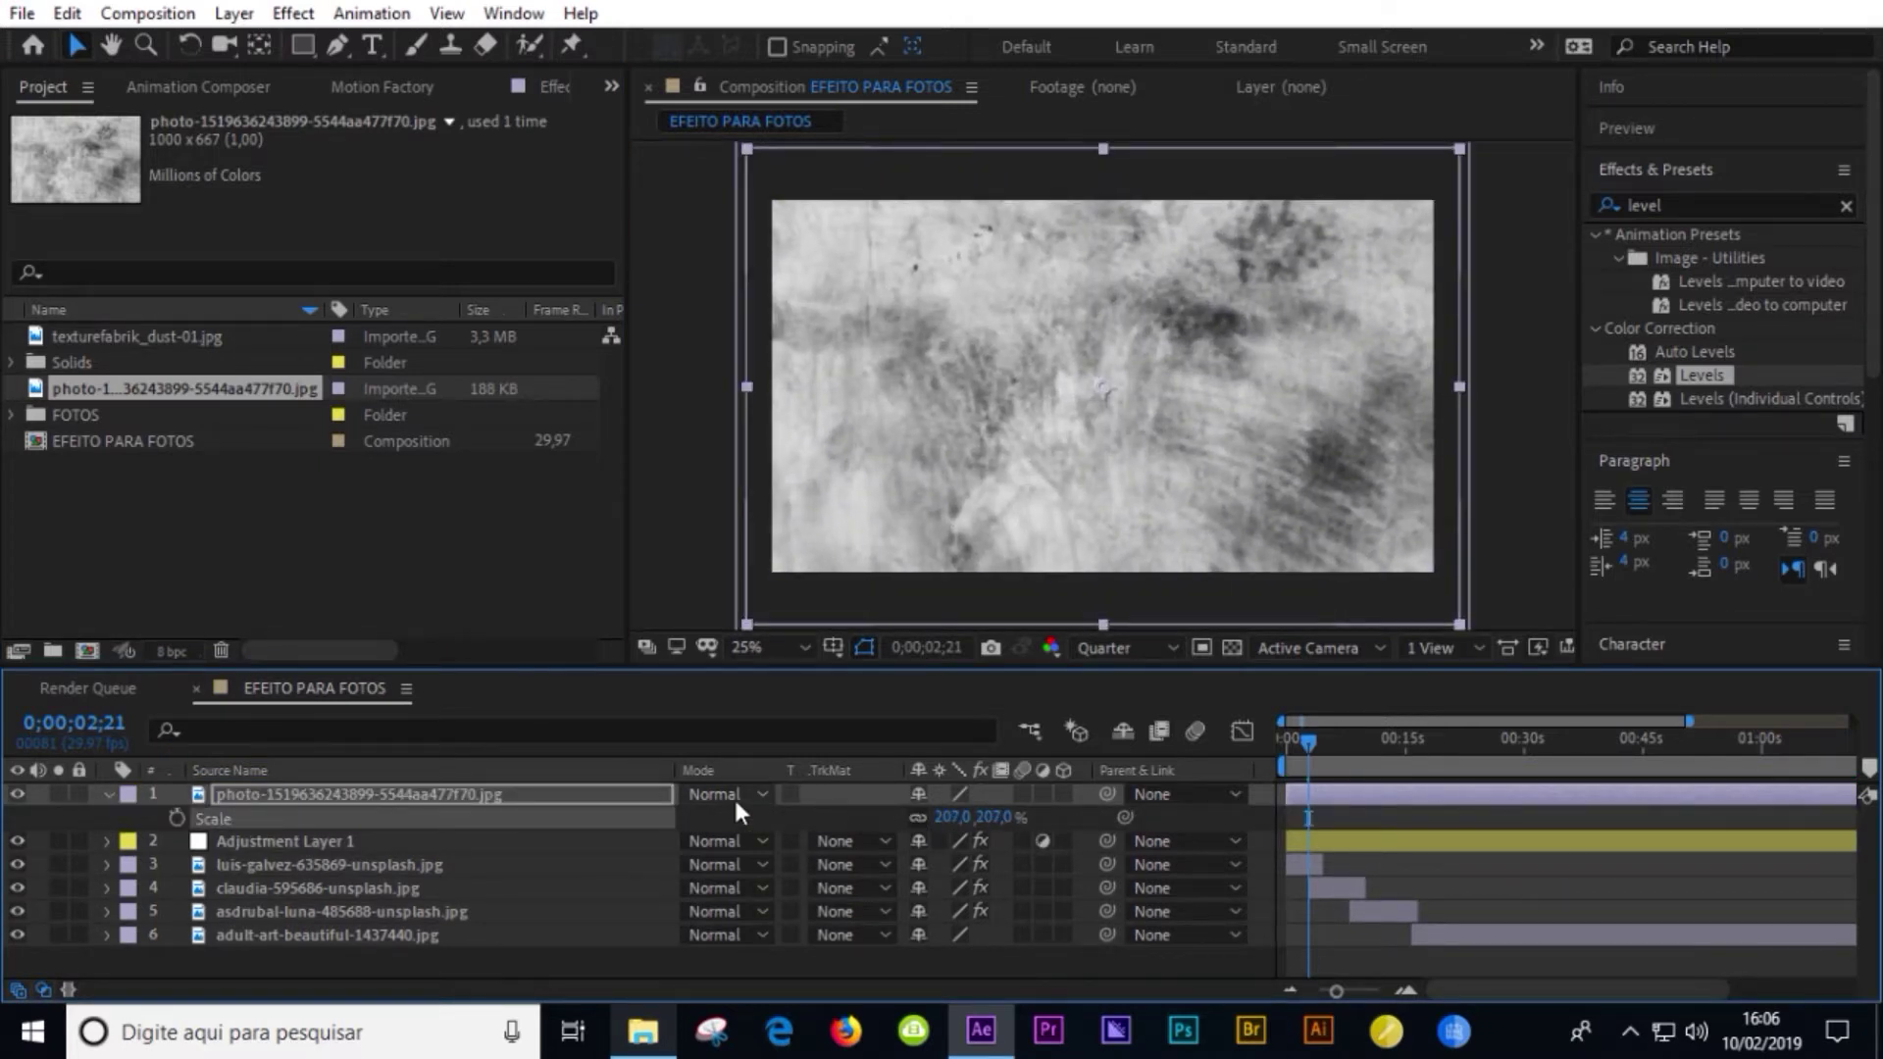
- Blend the grunge texture layer in Multiply mode after trying Darken
{"action": "left_click", "coordinate": [731, 796]}
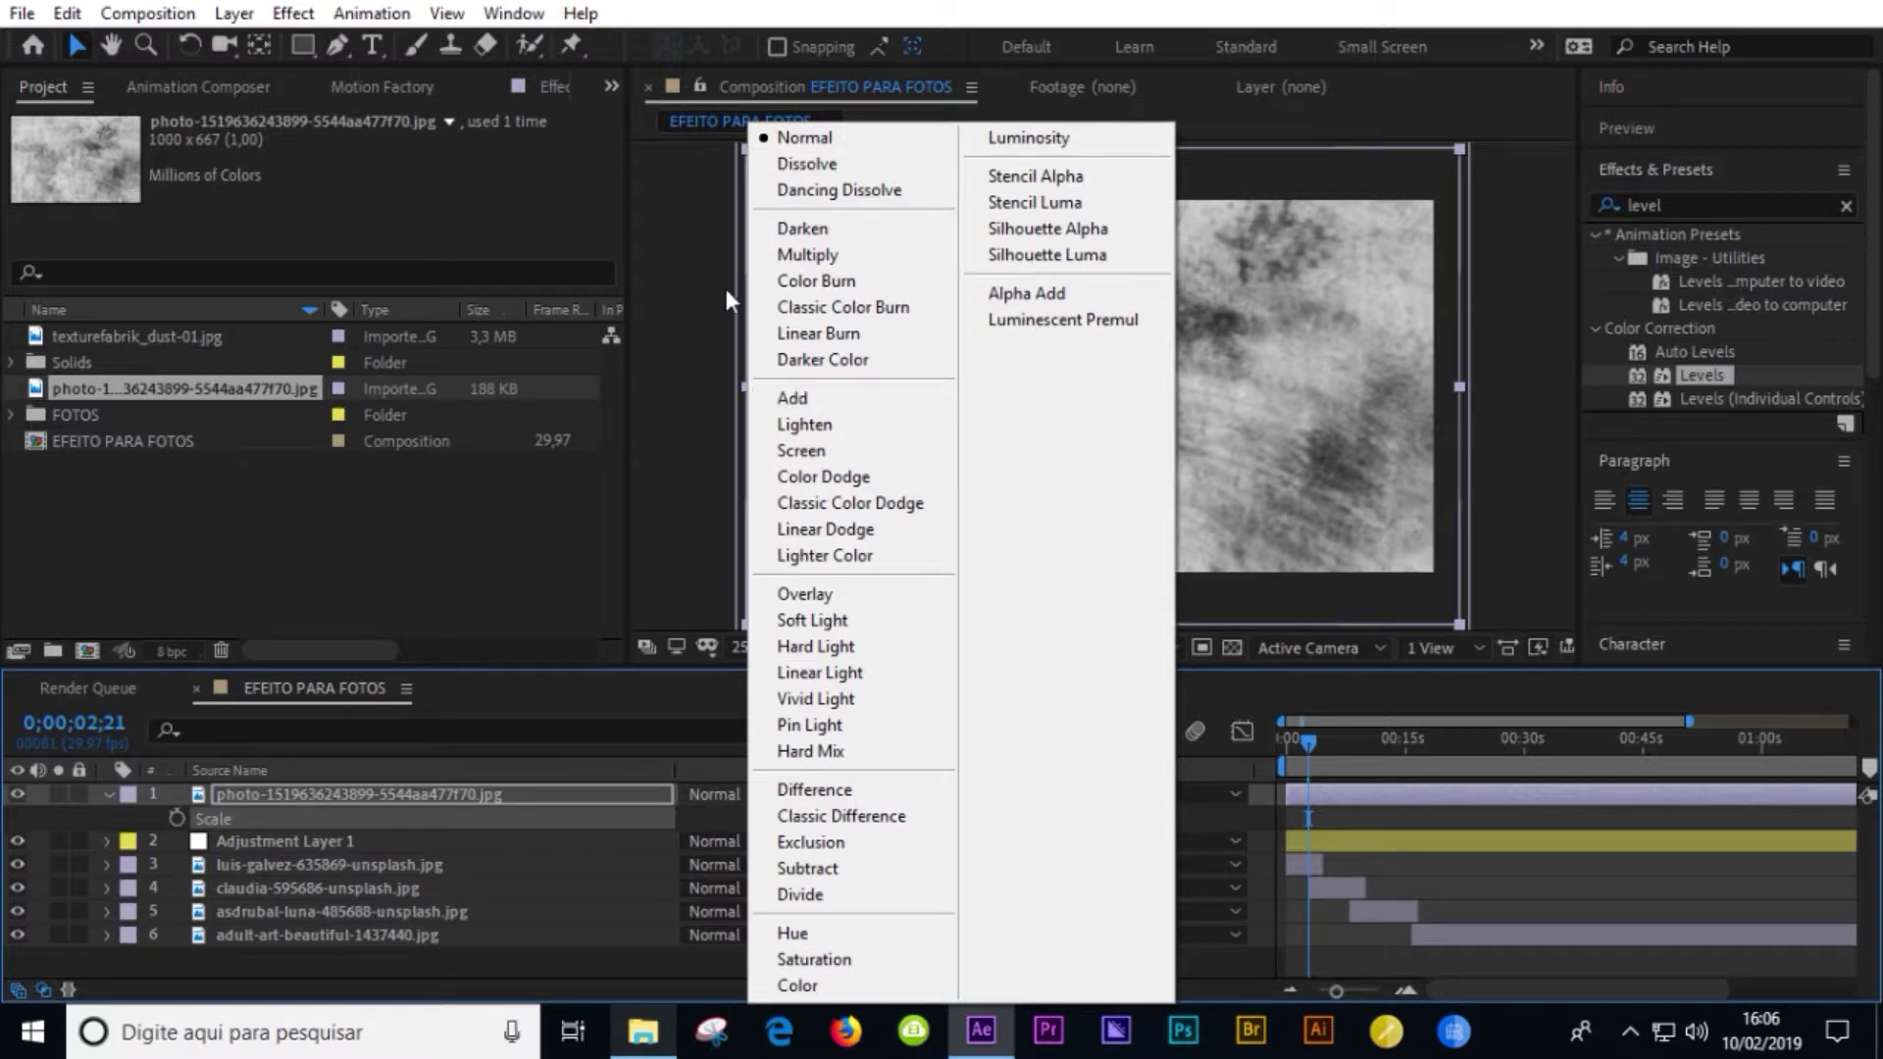
{"action": "left_click", "coordinate": [795, 230]}
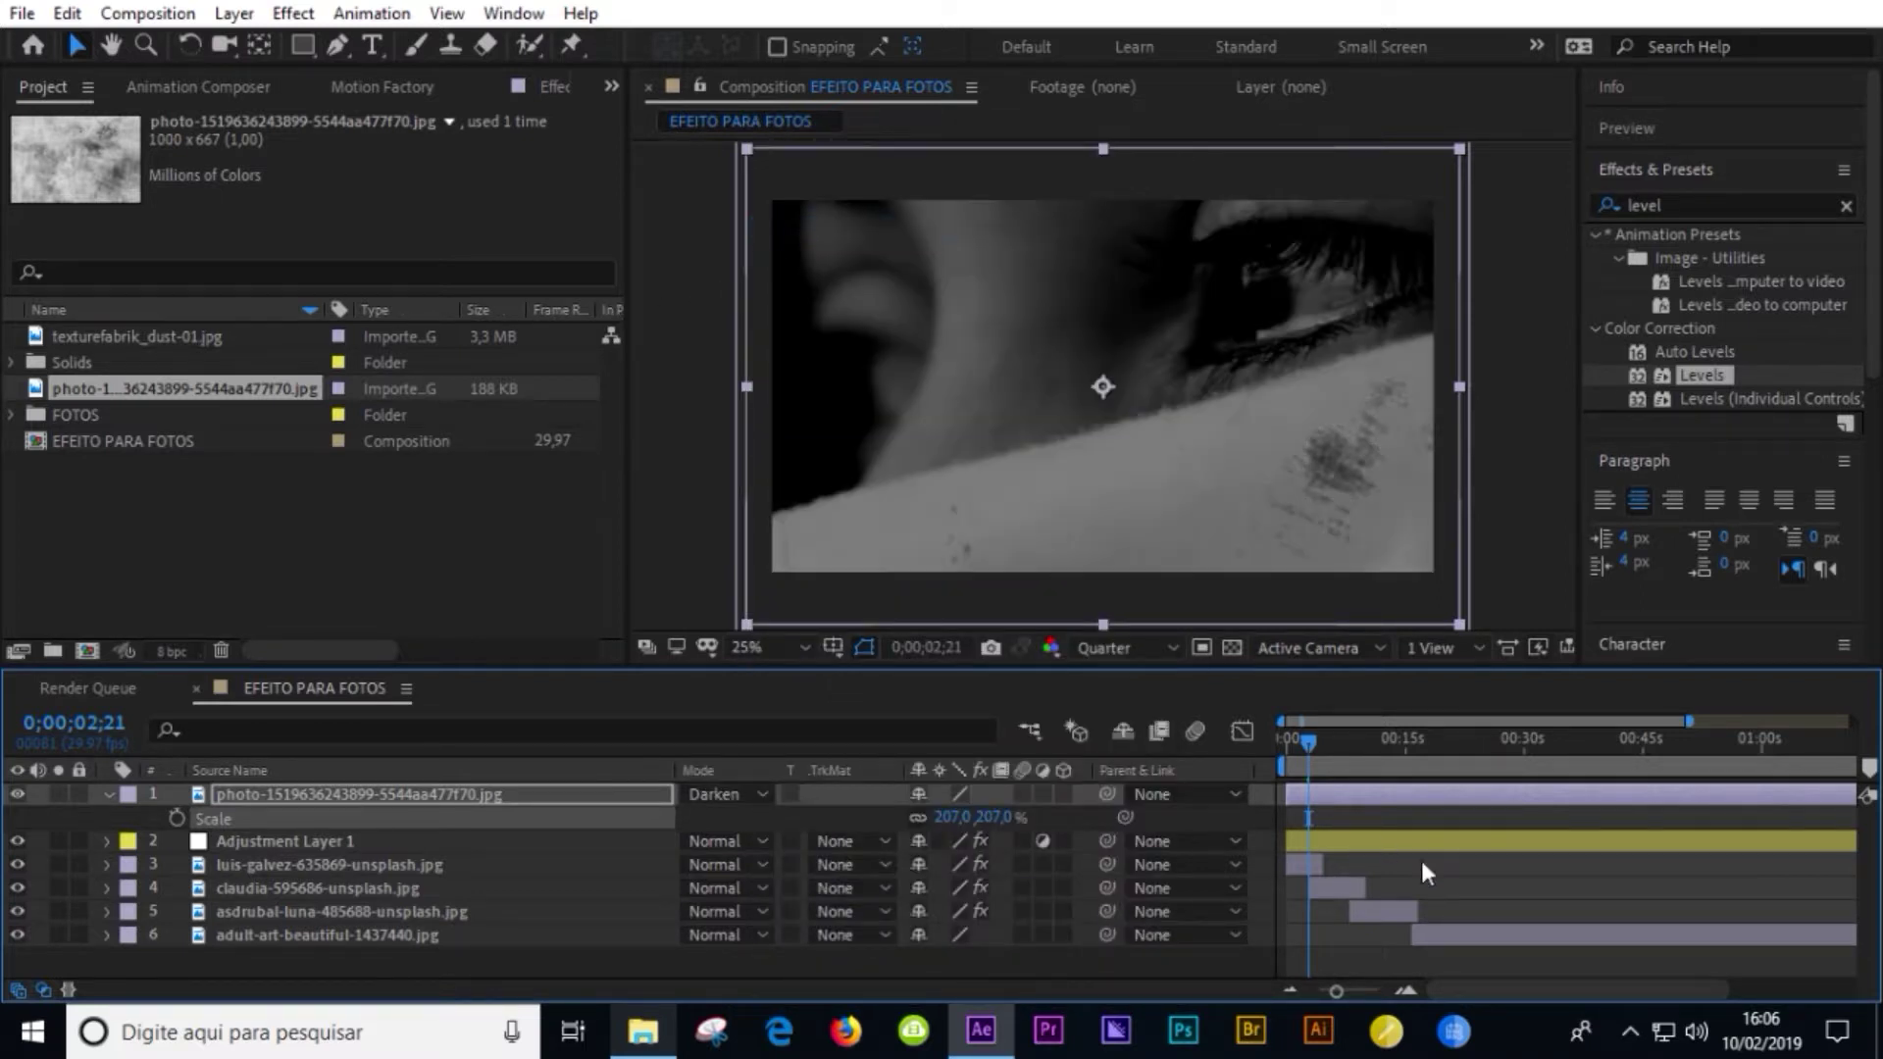
{"action": "left_click", "coordinate": [745, 794]}
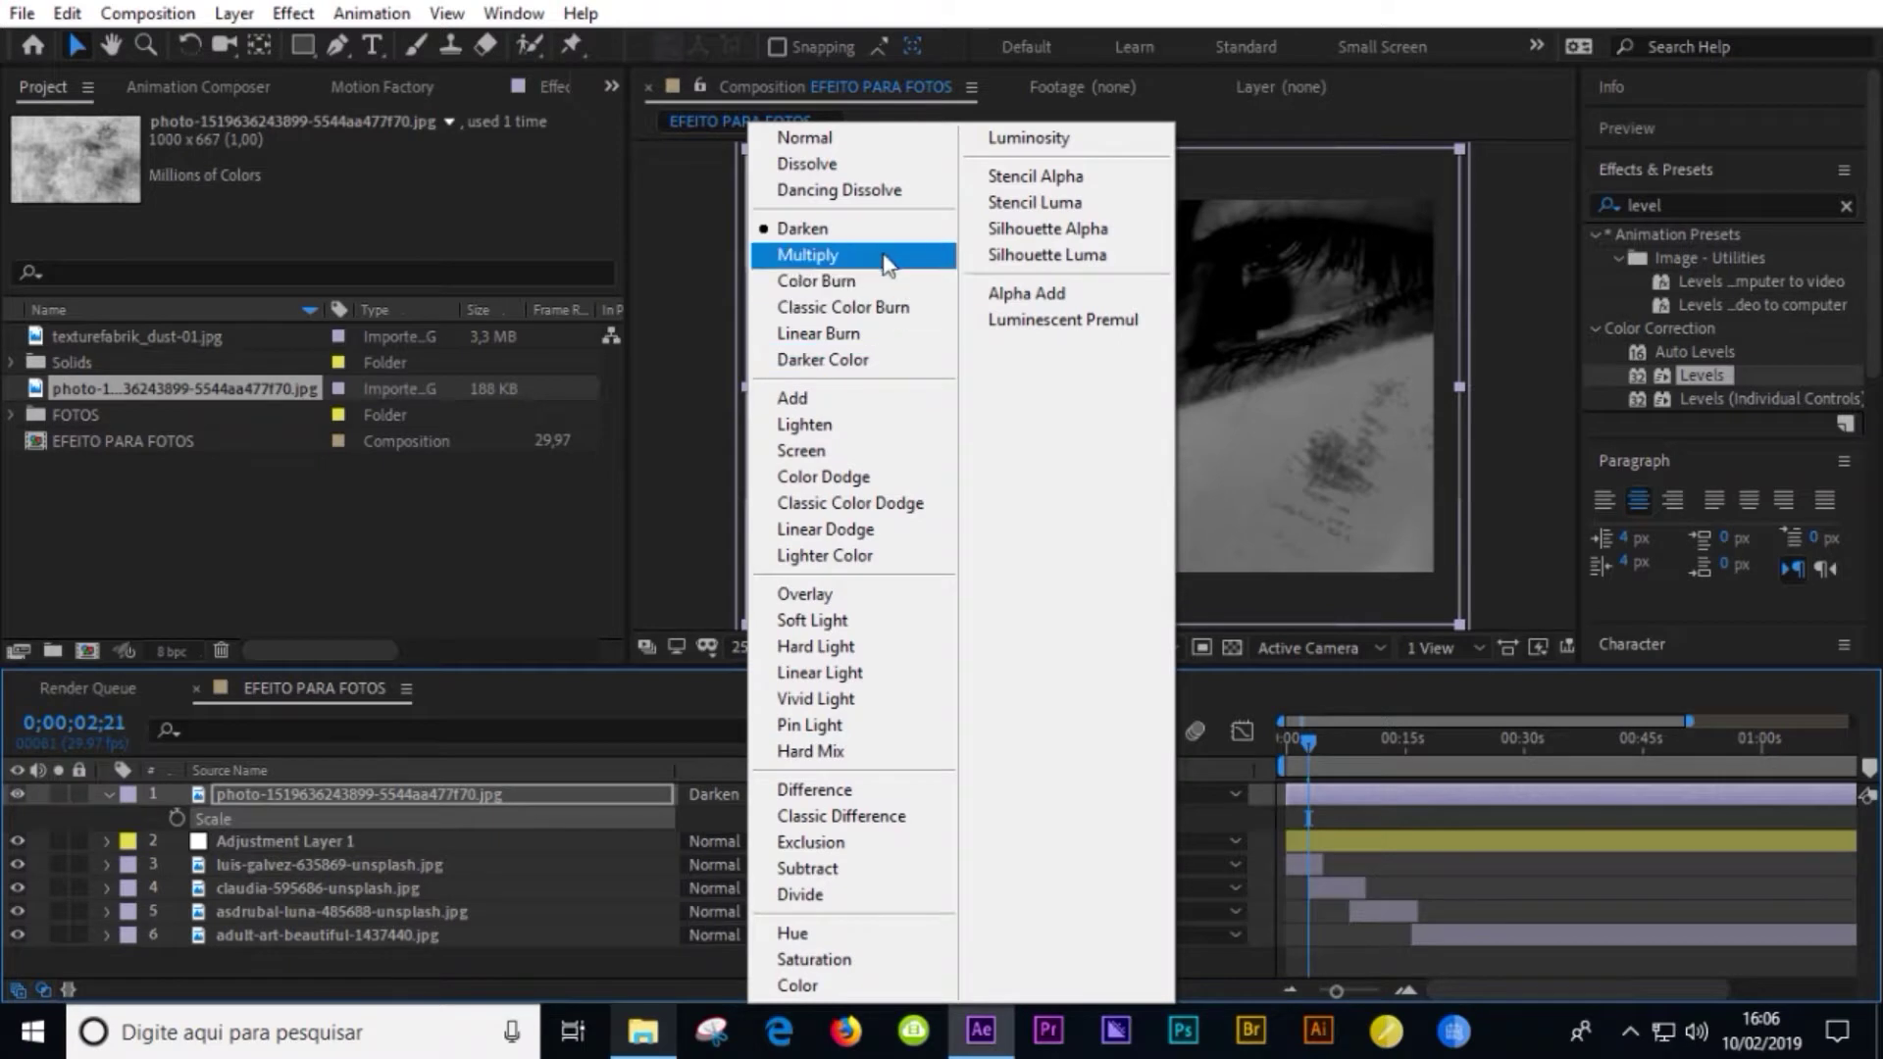
{"action": "left_click", "coordinate": [882, 259]}
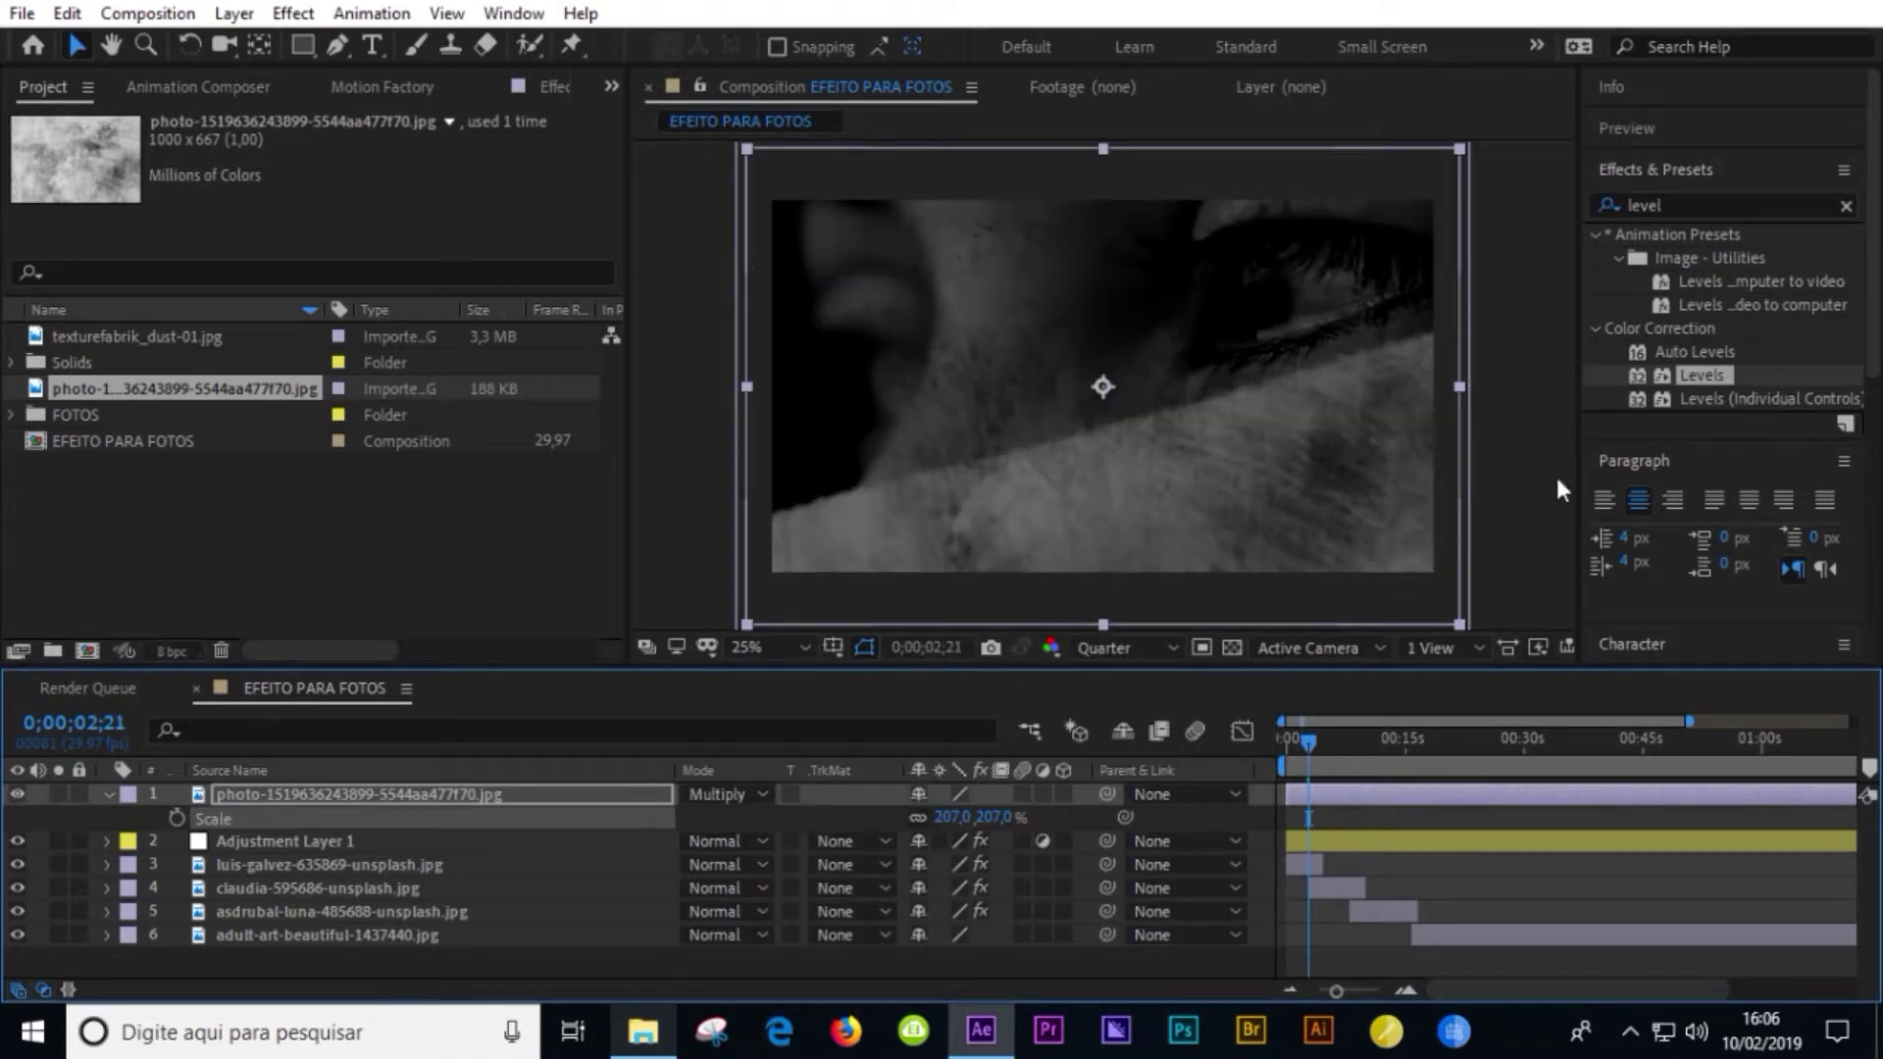
{"action": "left_click_drag", "start_coordinate": [1703, 205], "coordinate": [1562, 196]}
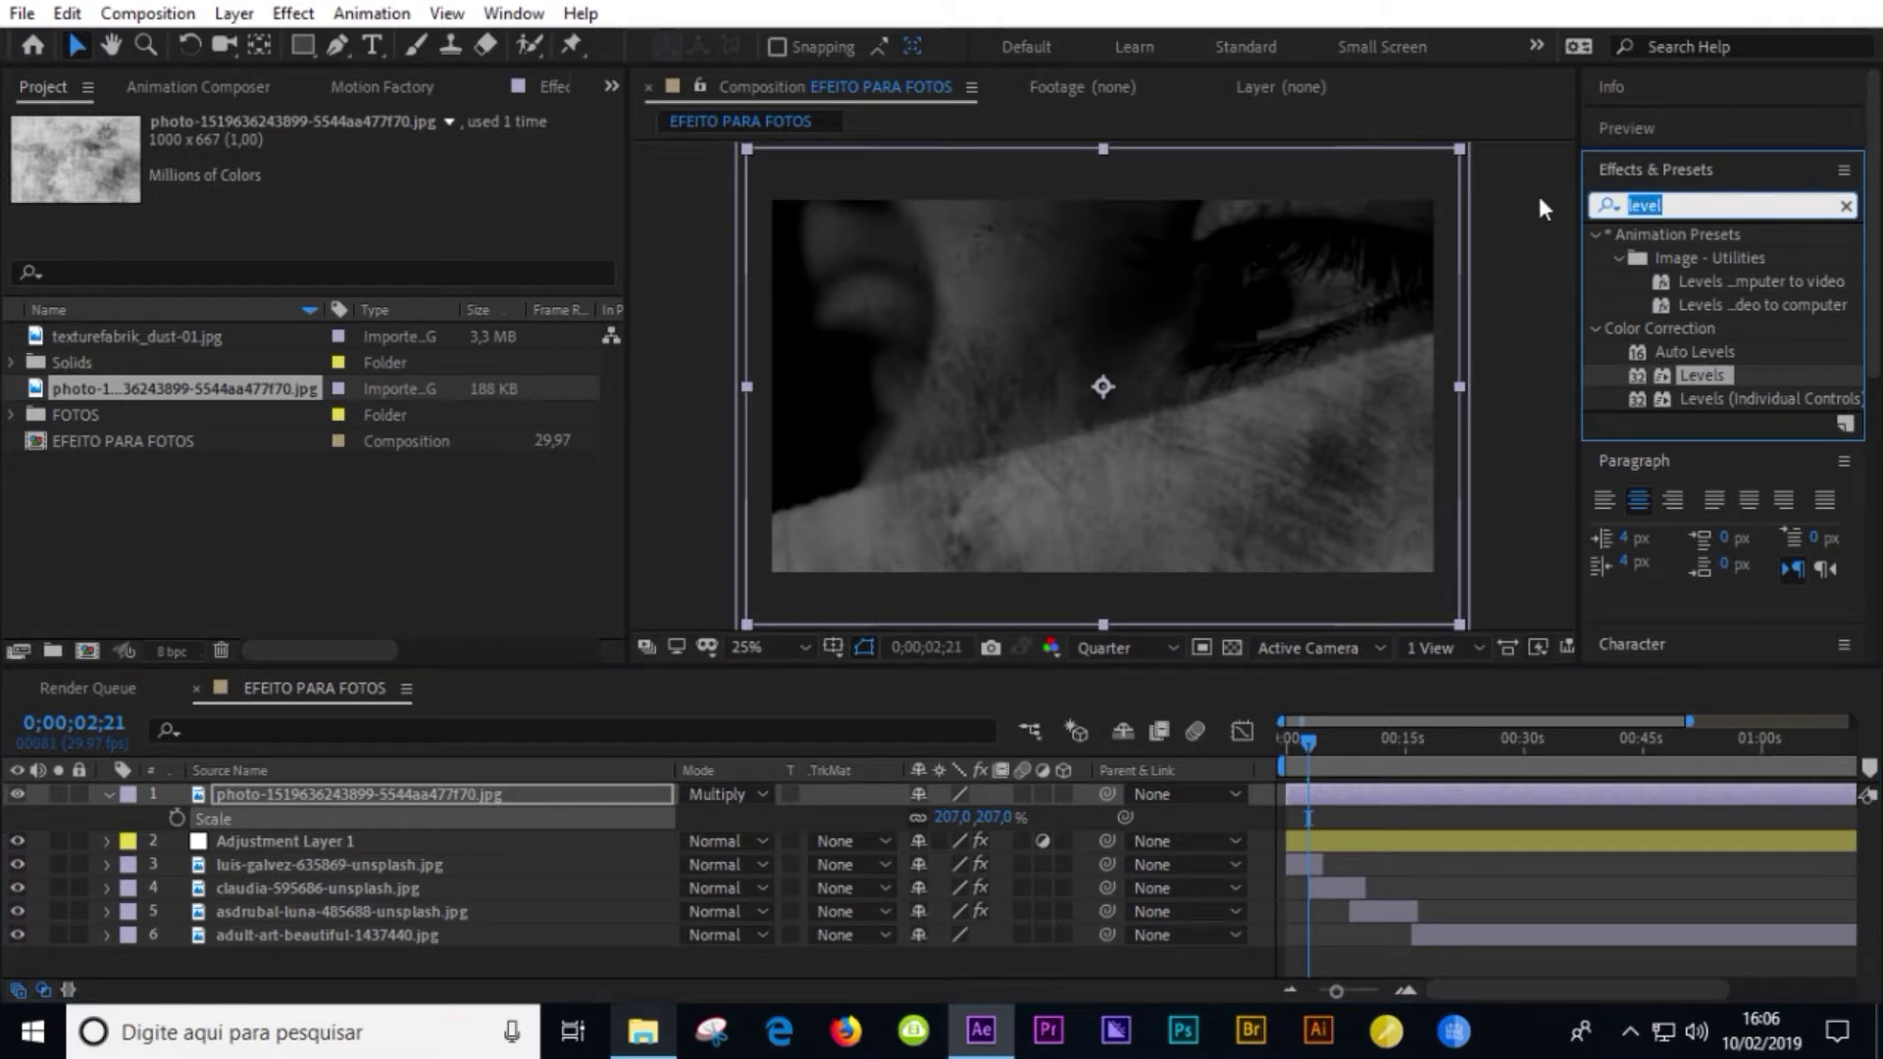
- Apply Wiggle - position to the texture layer with speed 0,5 and amount 30, then preview
{"action": "type", "text": "wiggl"}
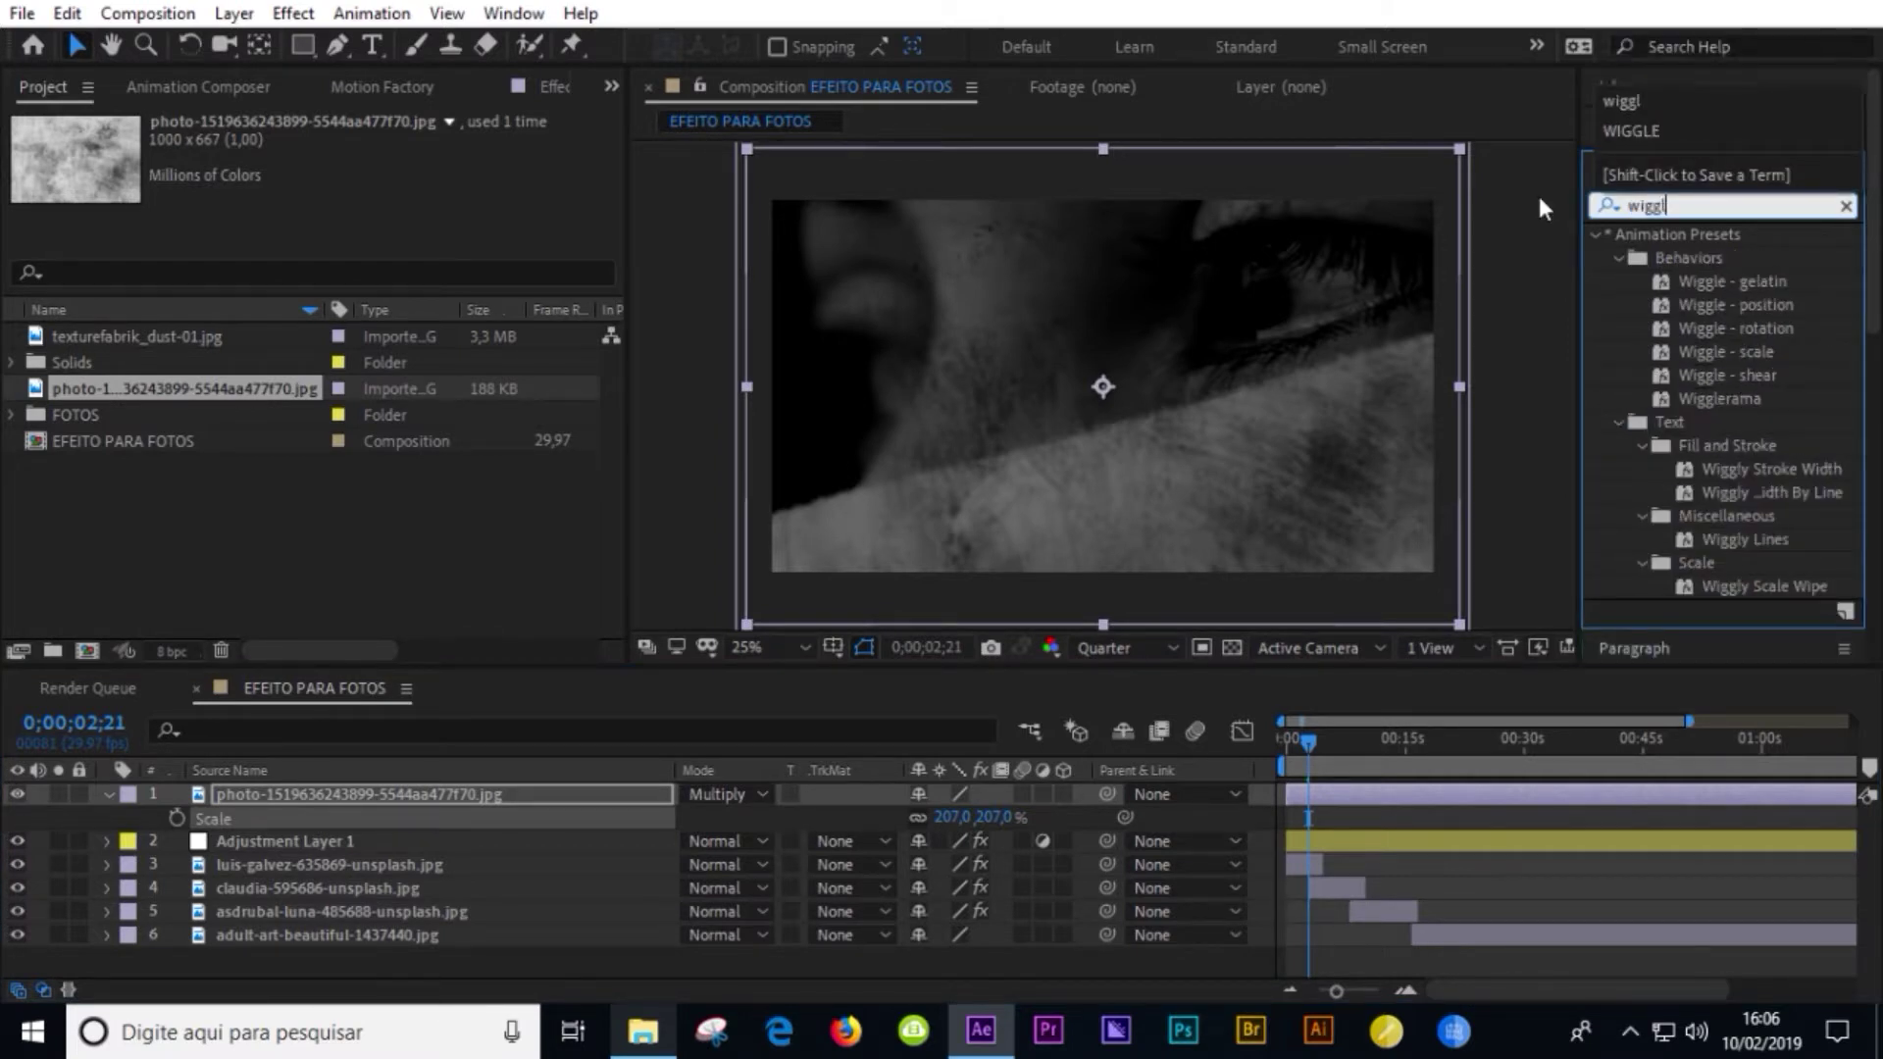
{"action": "type", "text": "e"}
{"action": "left_click_drag", "start_coordinate": [1776, 308], "coordinate": [1346, 789]}
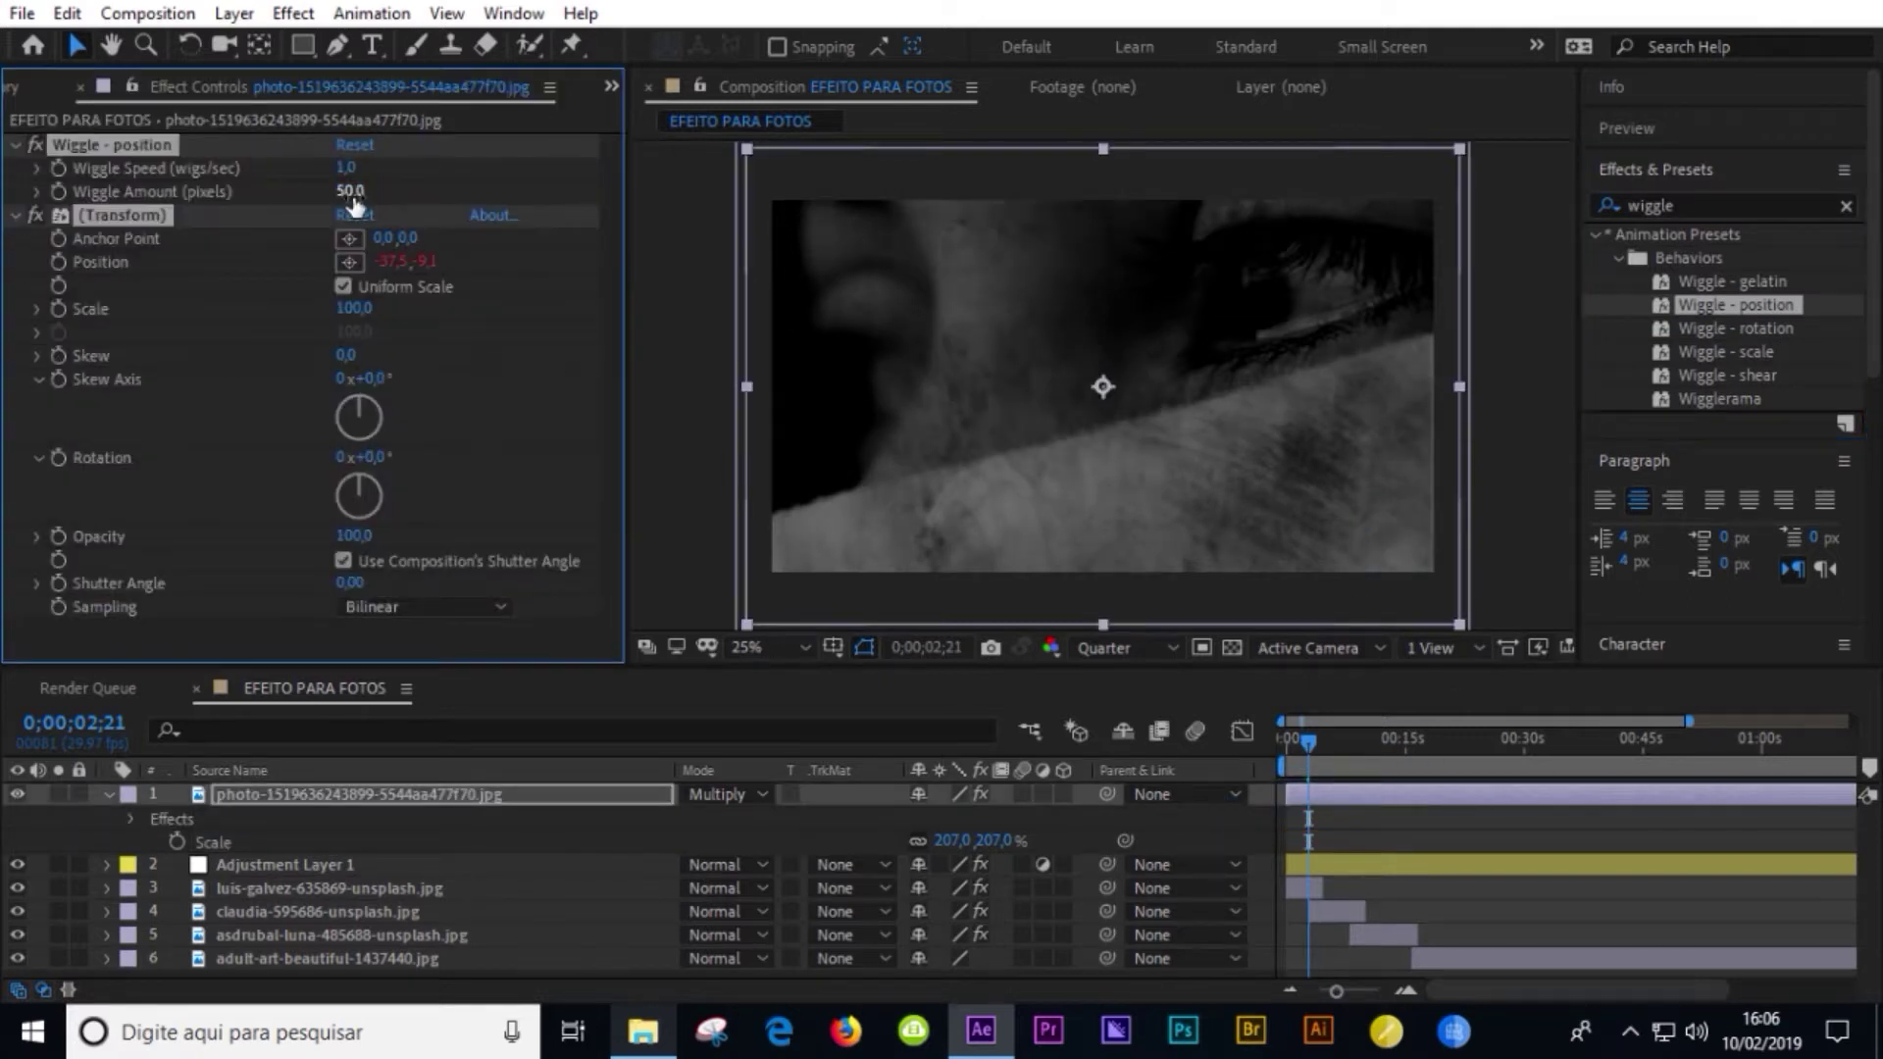
{"action": "left_click", "coordinate": [345, 169]}
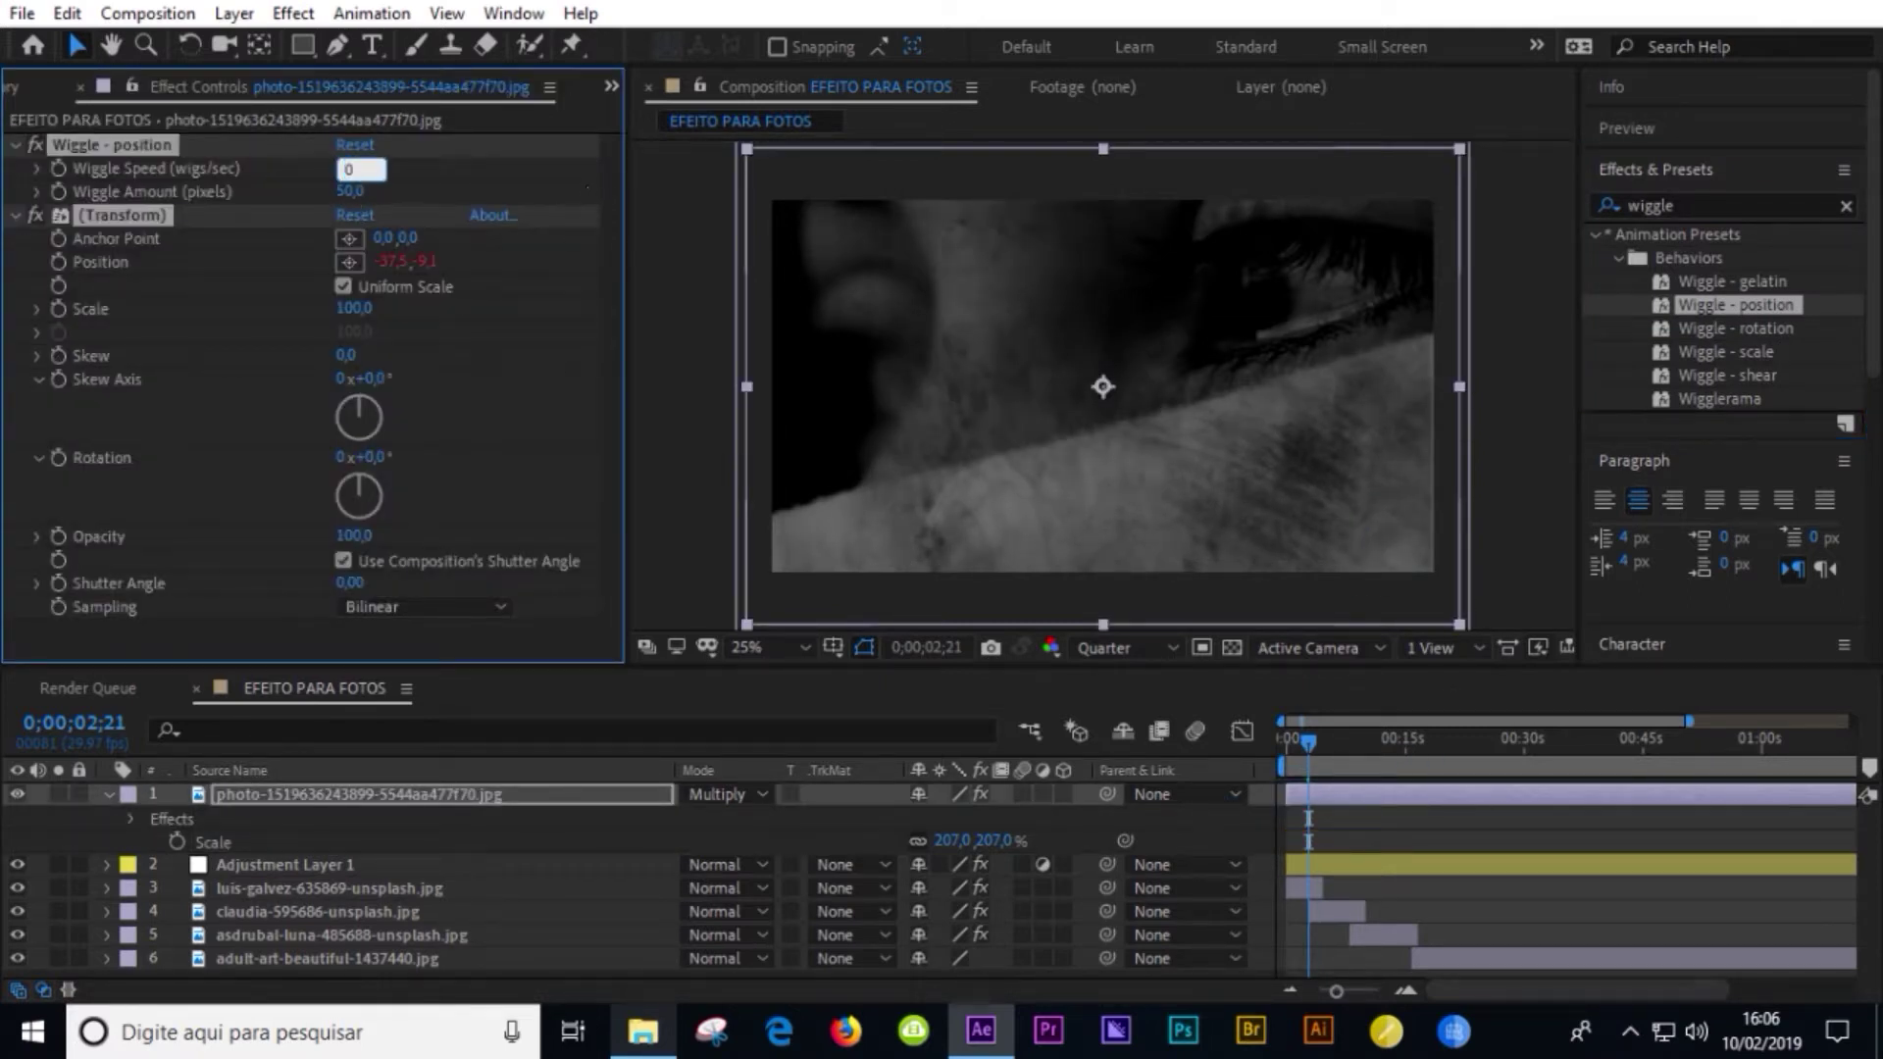
{"action": "type", "text": ",5"}
{"action": "key", "text": "Return"}
{"action": "left_click", "coordinate": [355, 193]}
{"action": "key", "text": "Return"}
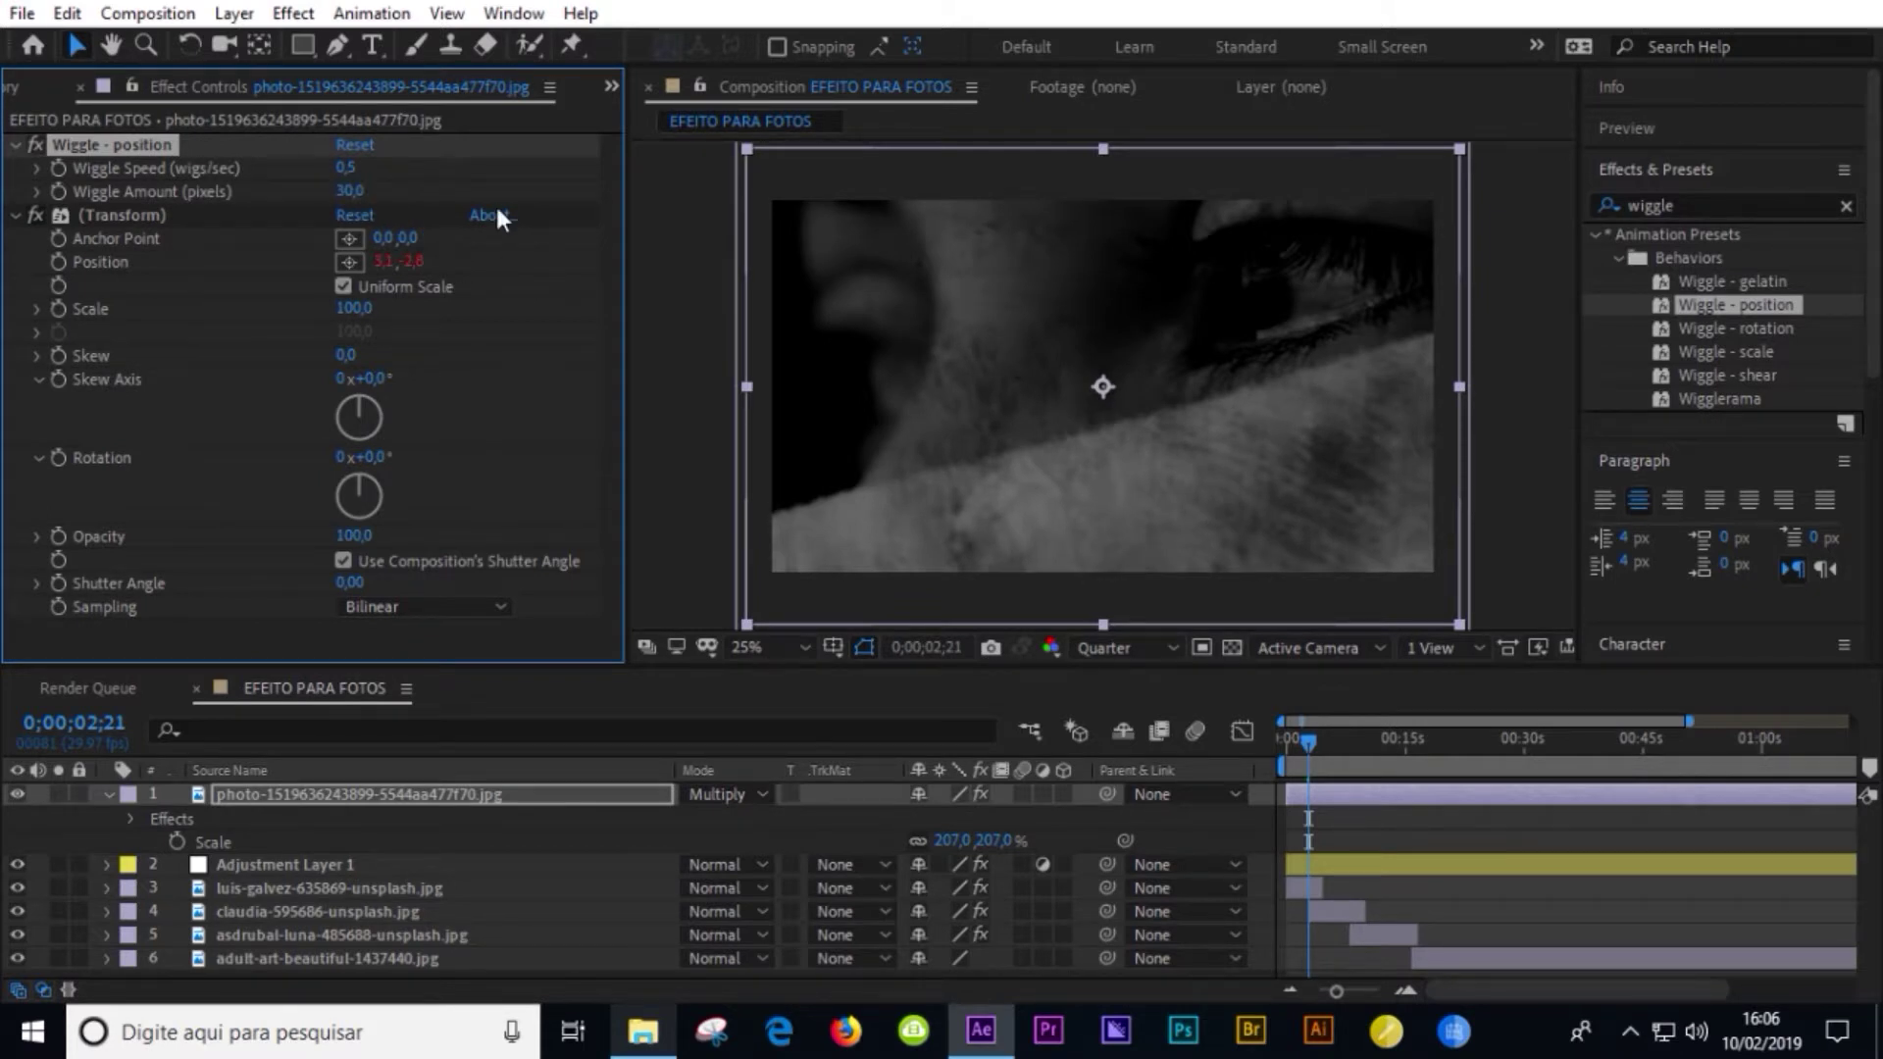
{"action": "left_click_drag", "start_coordinate": [1334, 746], "coordinate": [1216, 757]}
{"action": "key", "text": "space"}
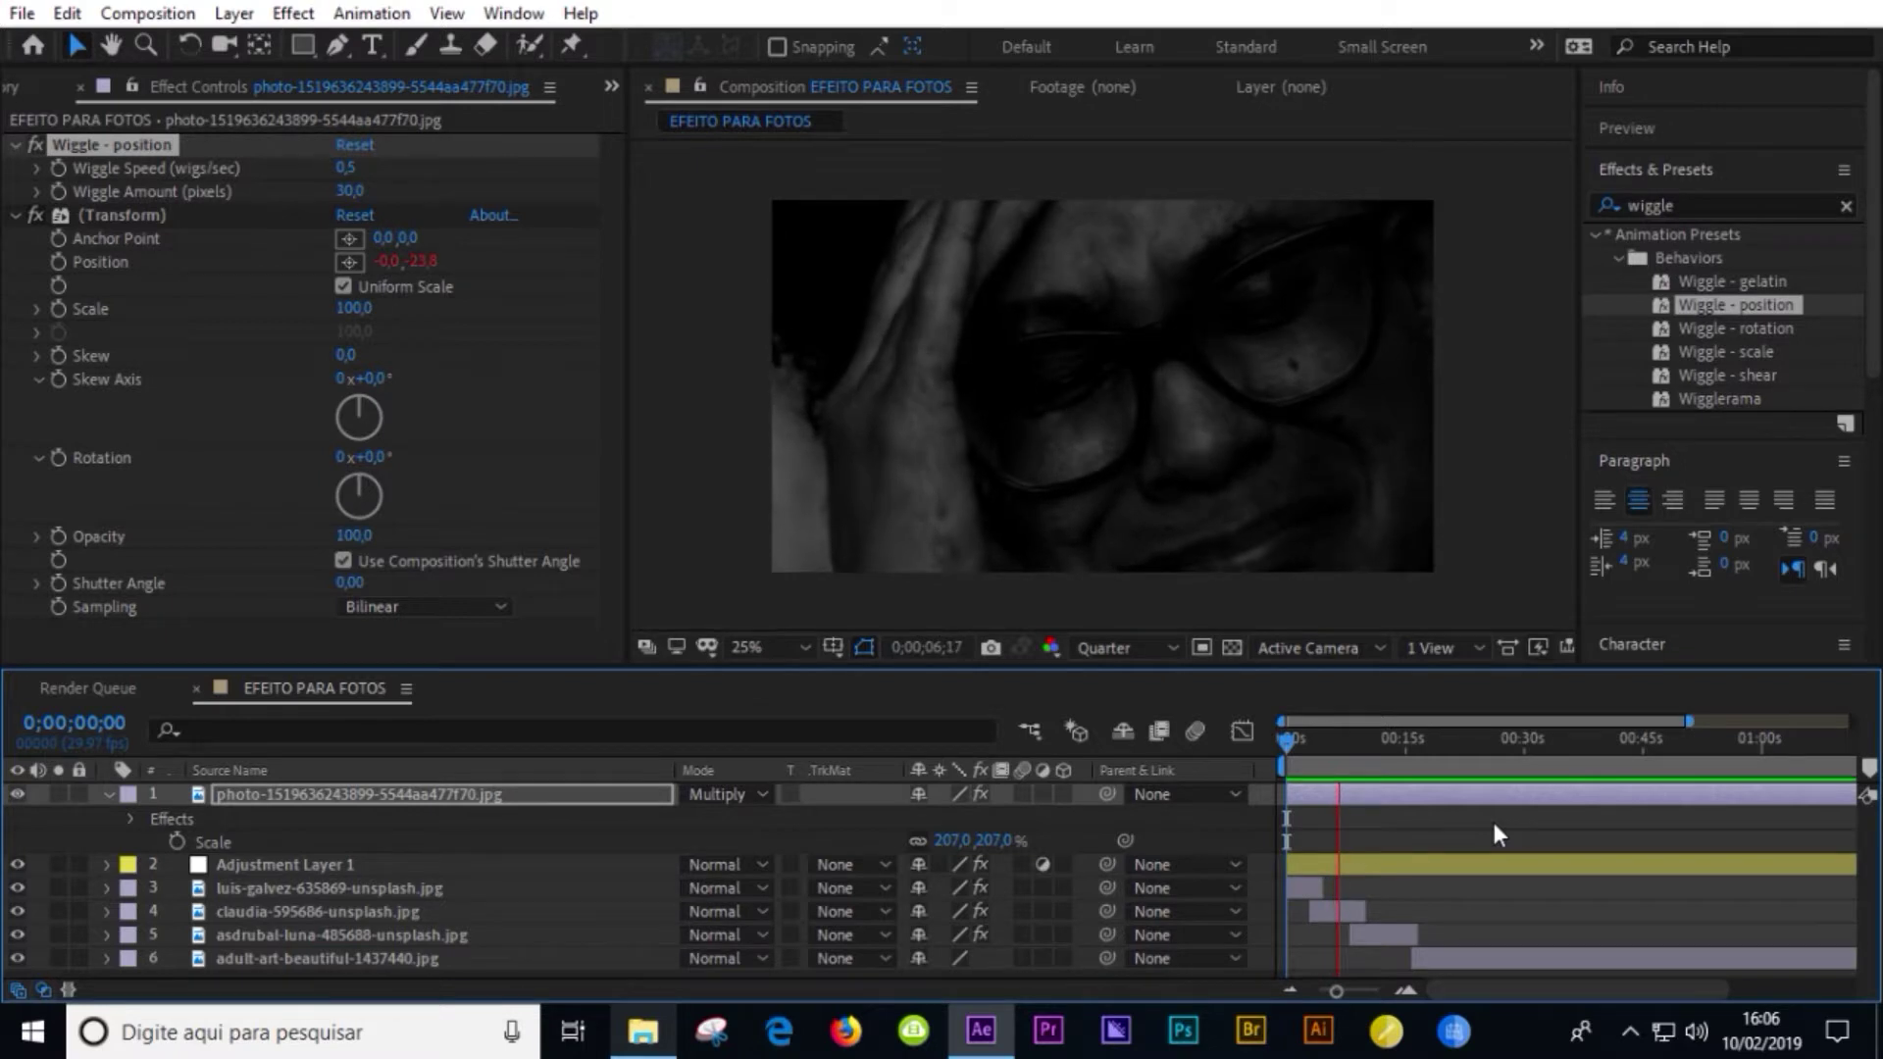
{"action": "key", "text": "space"}
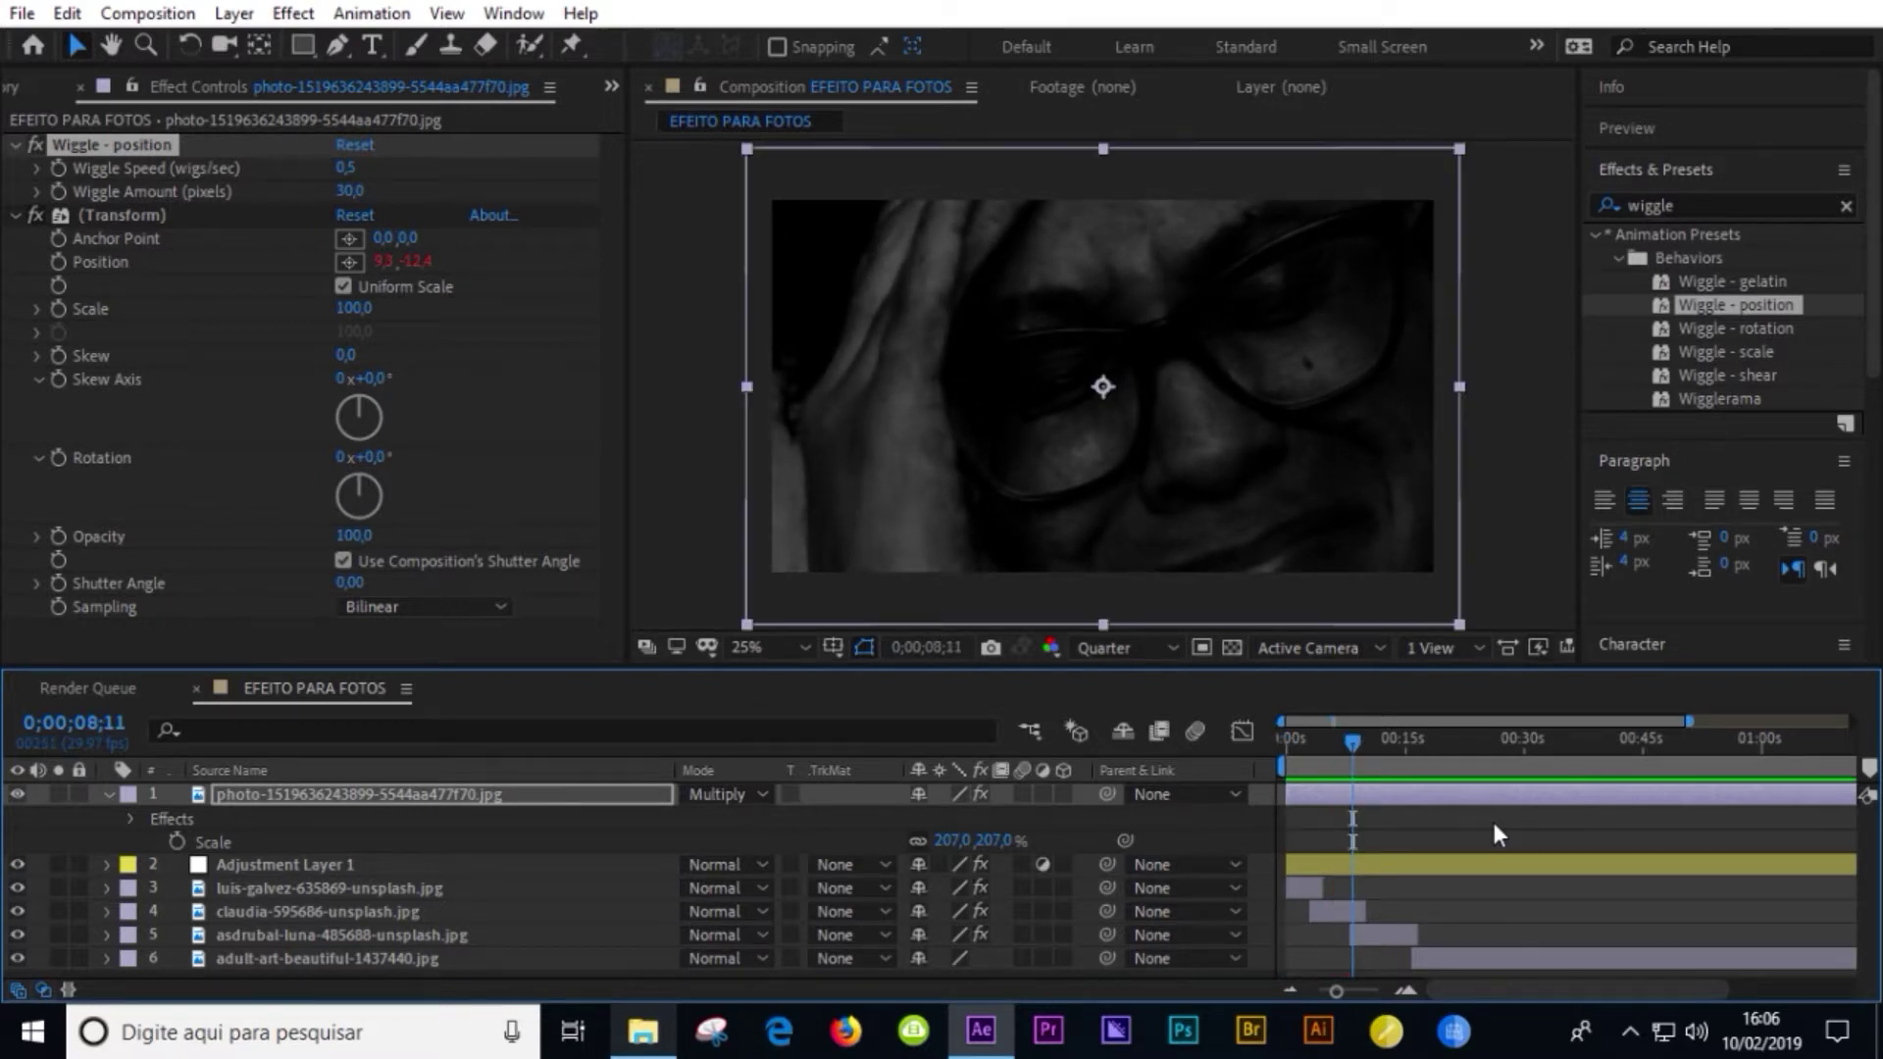
- Switch the texture's blend mode to Overlay after trying Screen, preview, and collapse its properties
{"action": "left_click", "coordinate": [730, 794]}
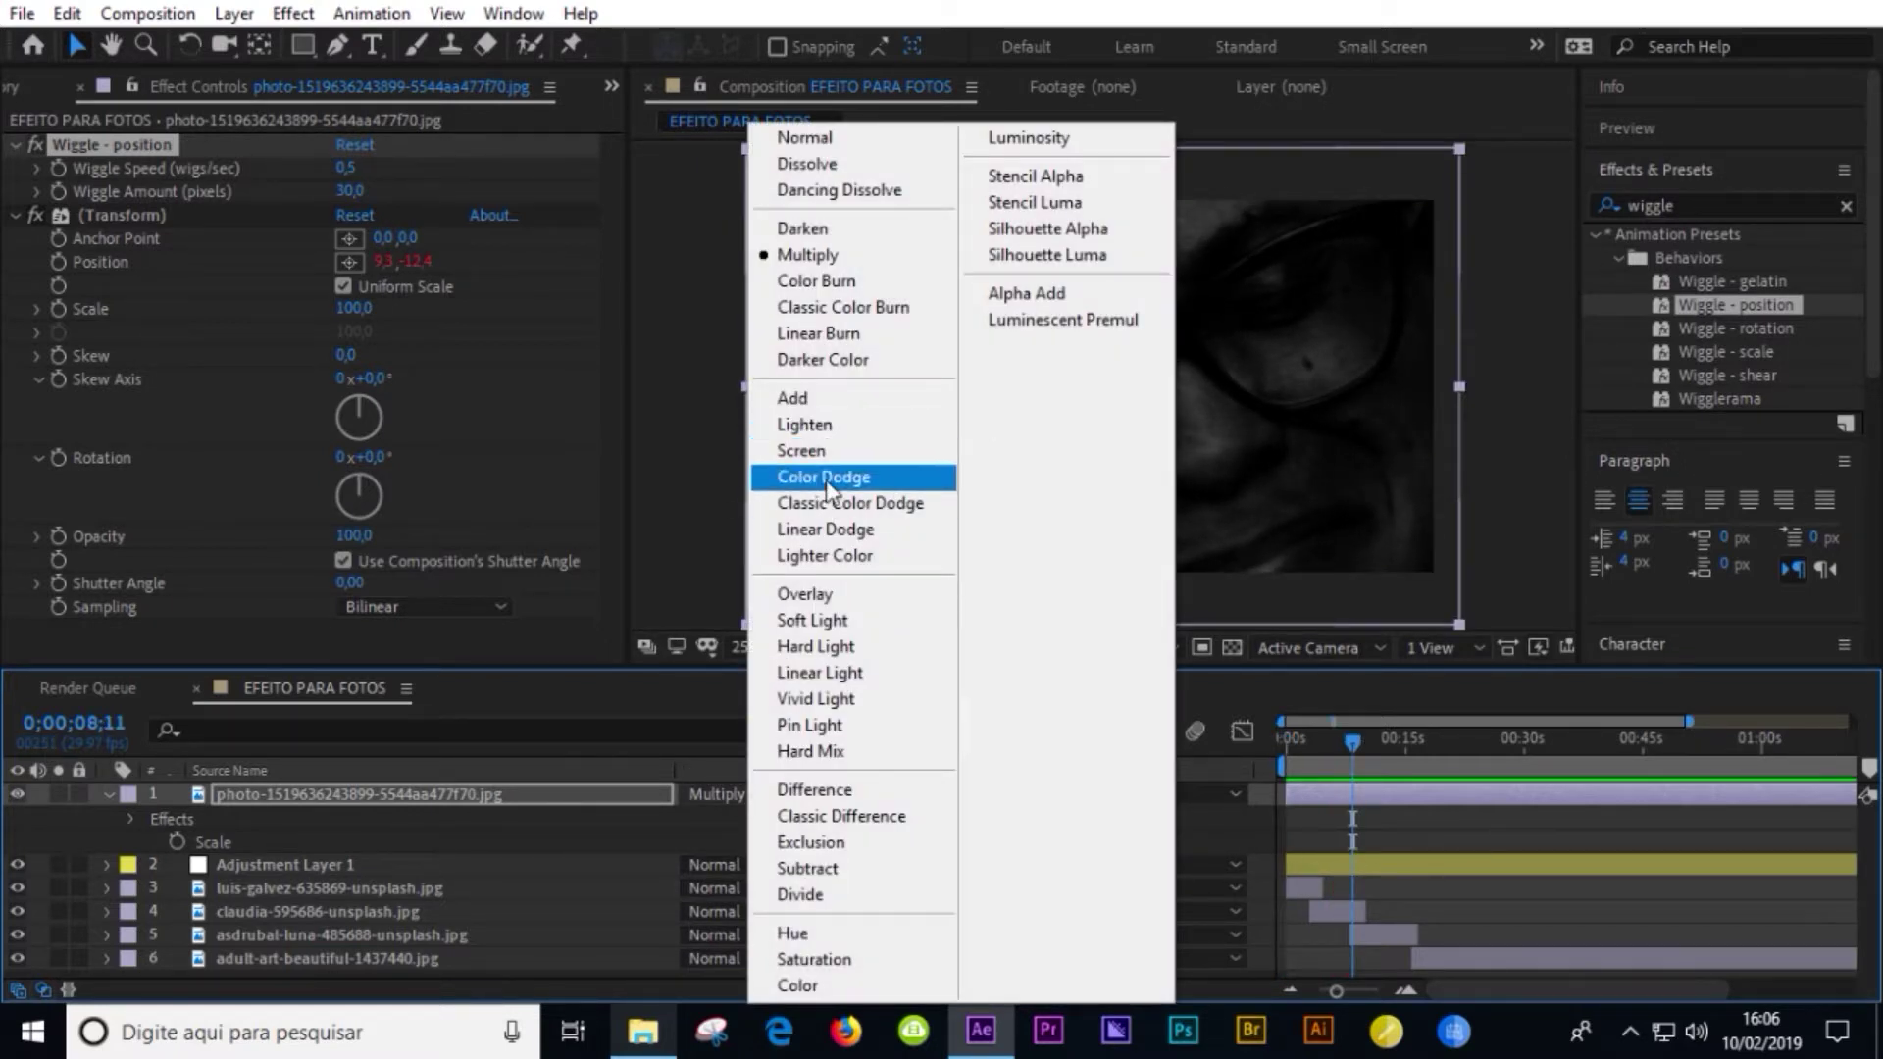
{"action": "left_click", "coordinate": [814, 447]}
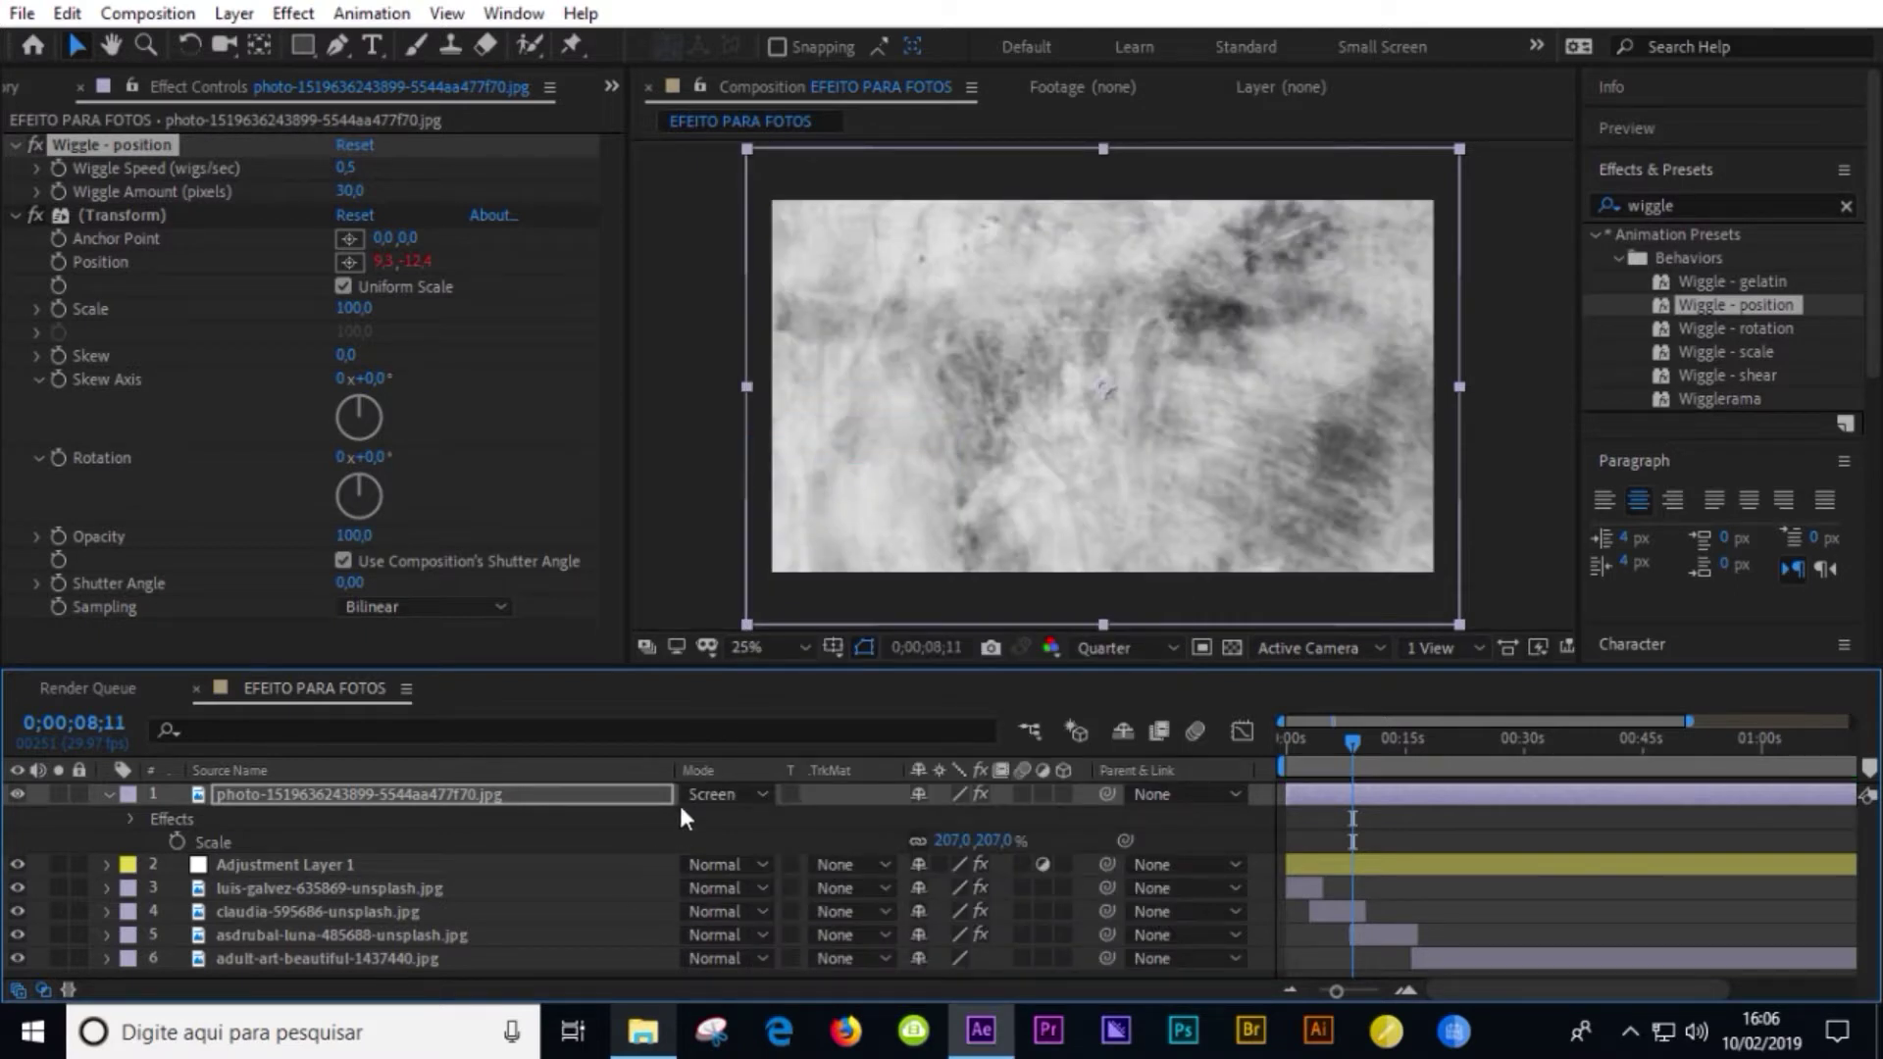
{"action": "left_click", "coordinate": [725, 794]}
{"action": "left_click", "coordinate": [812, 595]}
{"action": "key", "text": "space"}
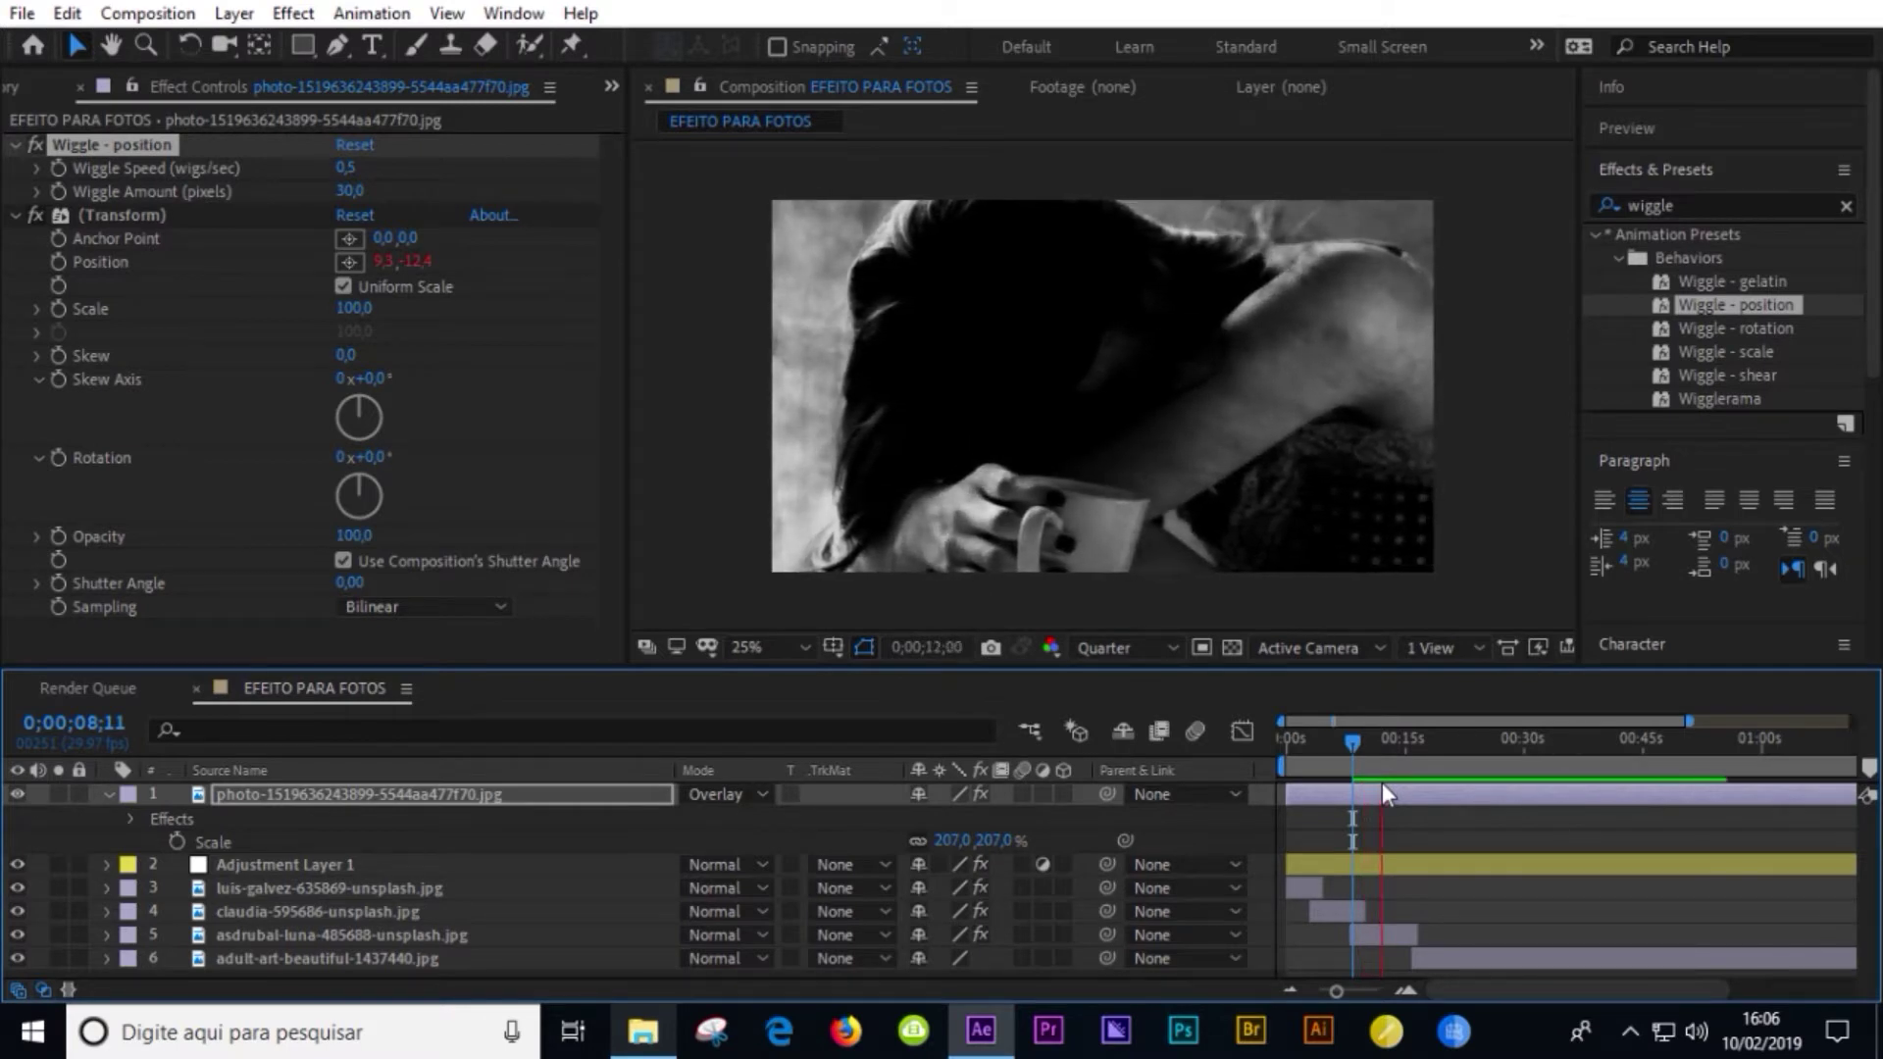
{"action": "key", "text": "space"}
{"action": "left_click", "coordinate": [16, 146]}
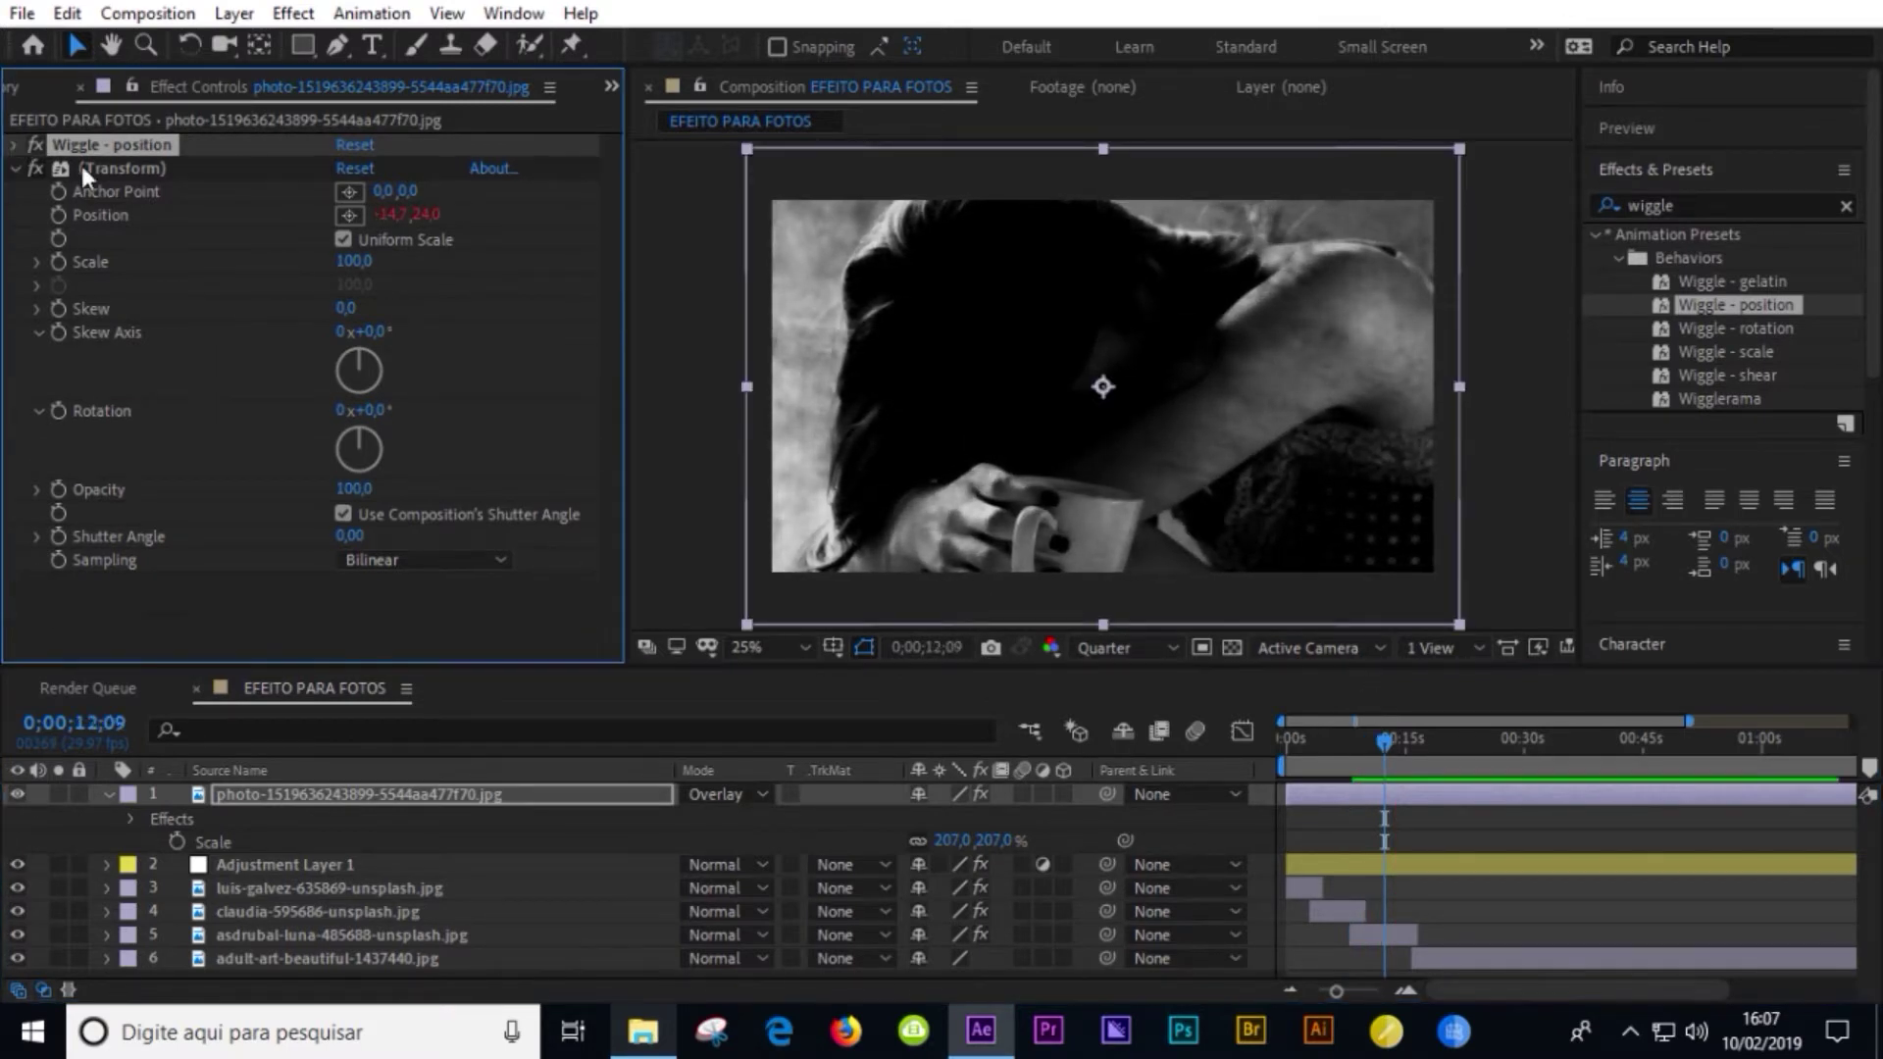
{"action": "left_click", "coordinate": [108, 795]}
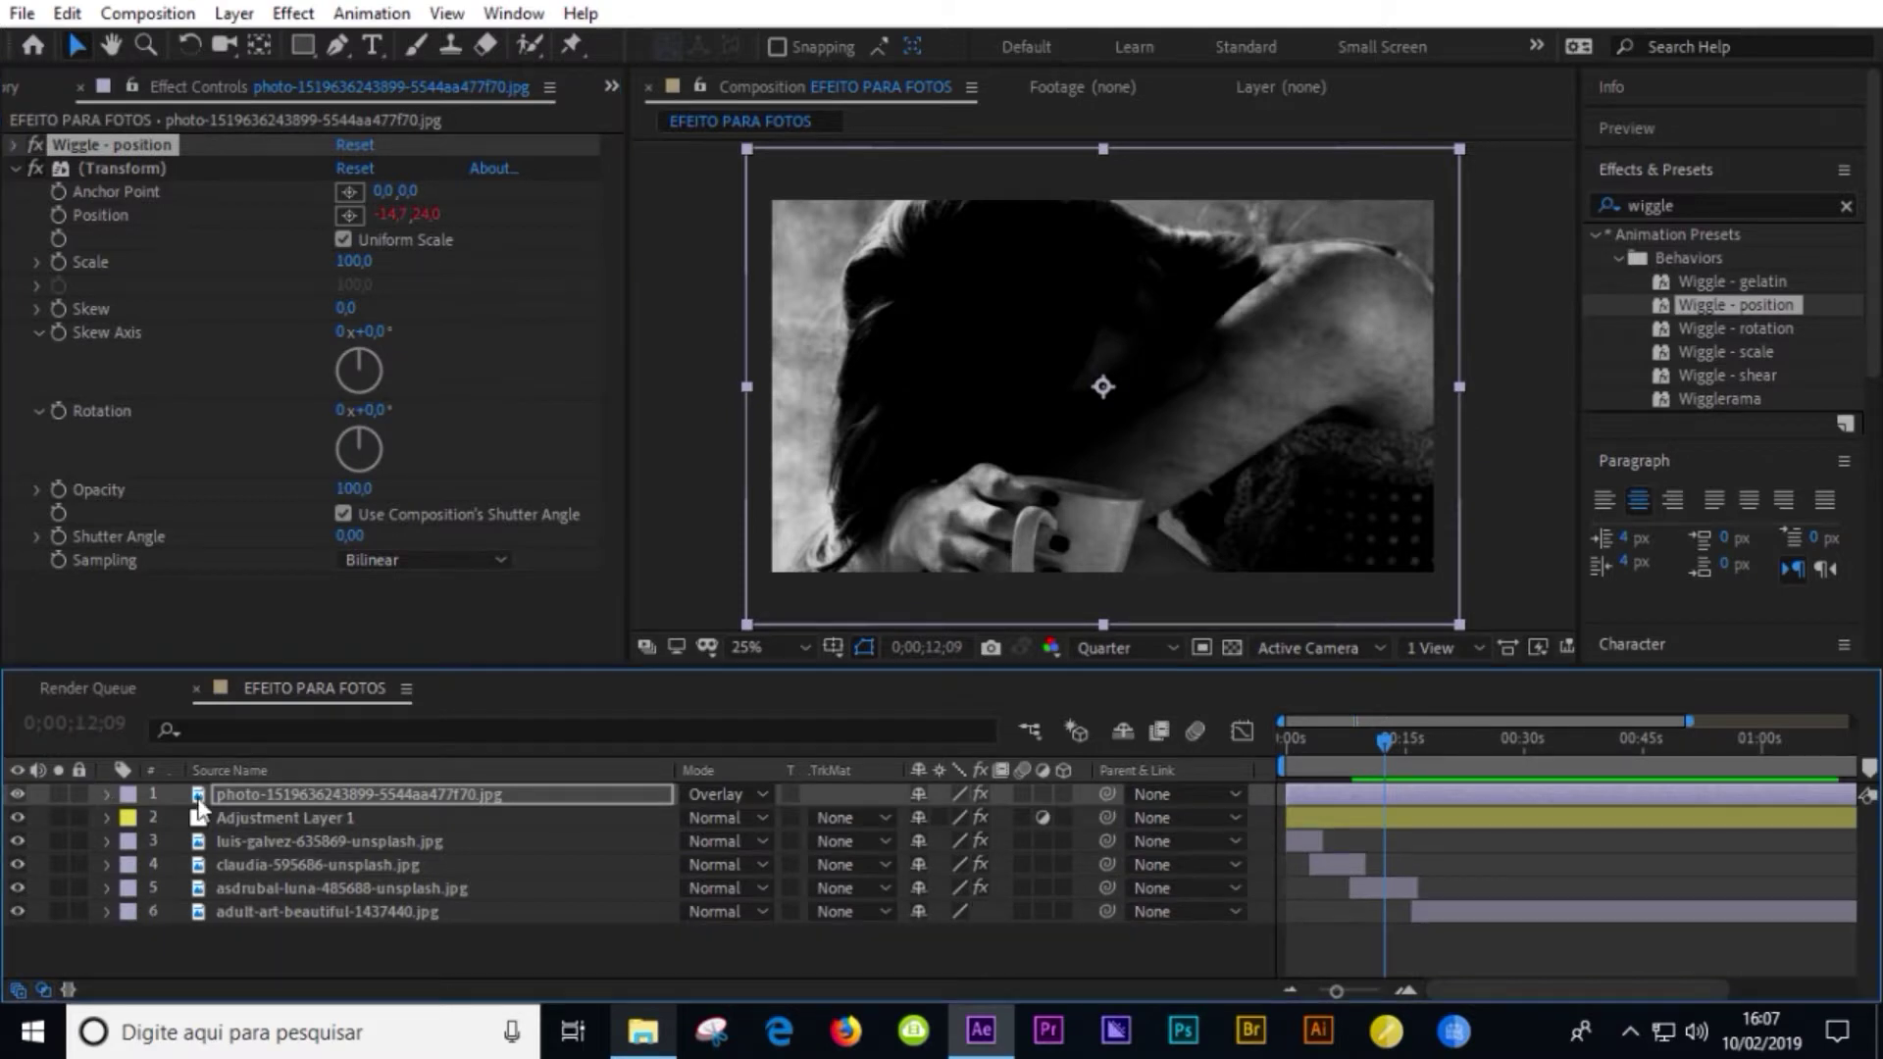
{"action": "left_click", "coordinate": [362, 797]}
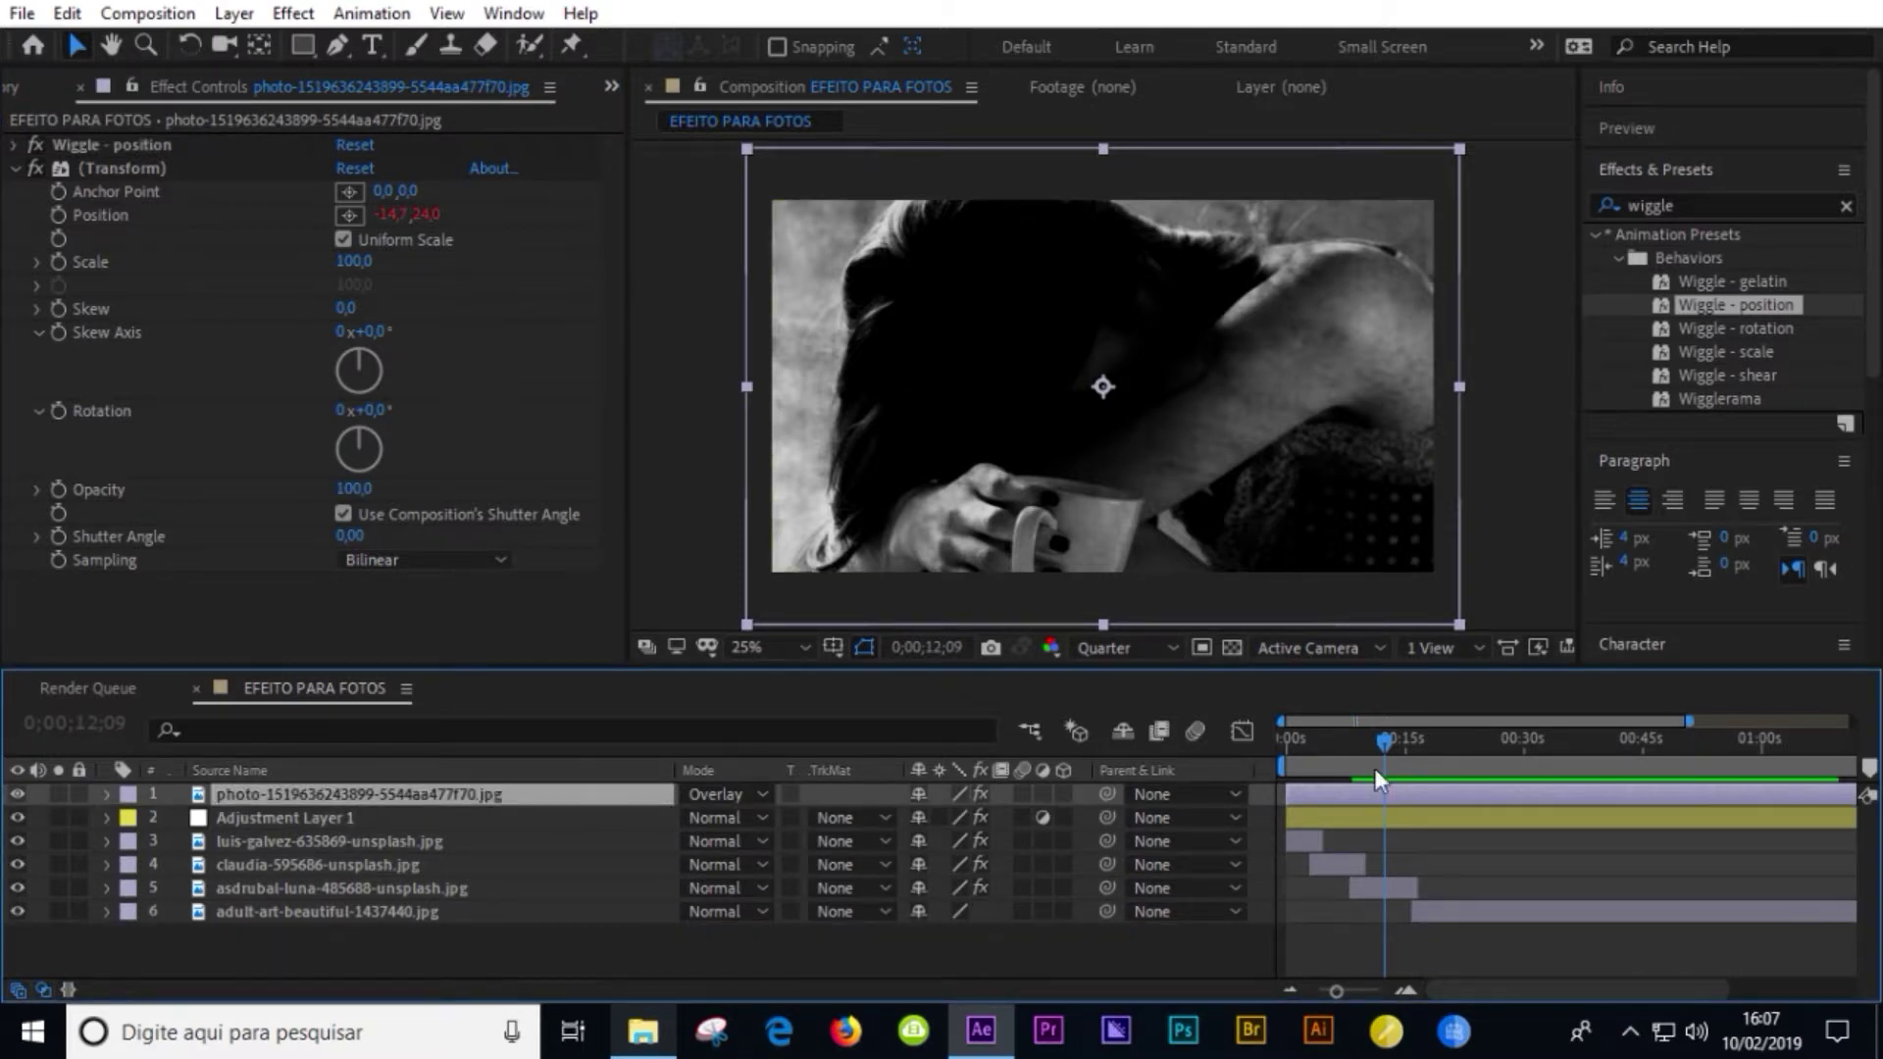
{"action": "key", "text": "Home"}
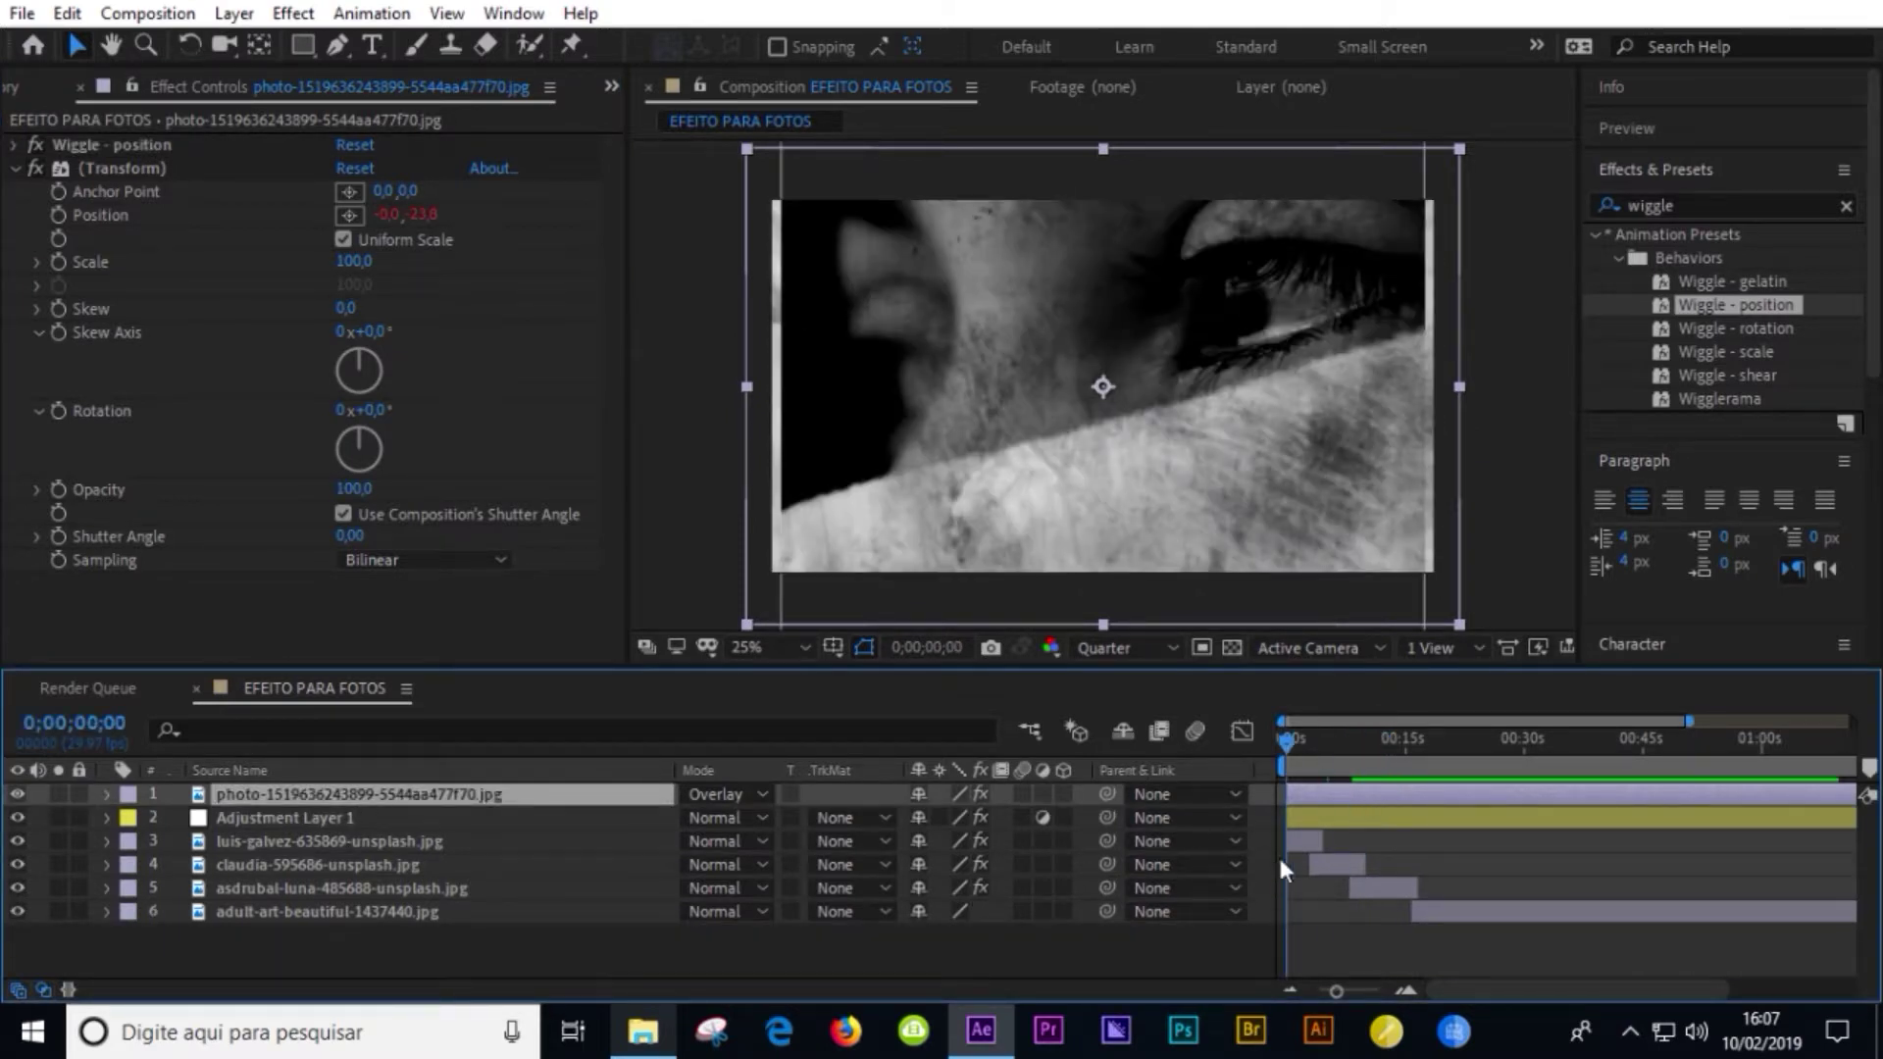
{"action": "left_click", "coordinate": [1310, 845]}
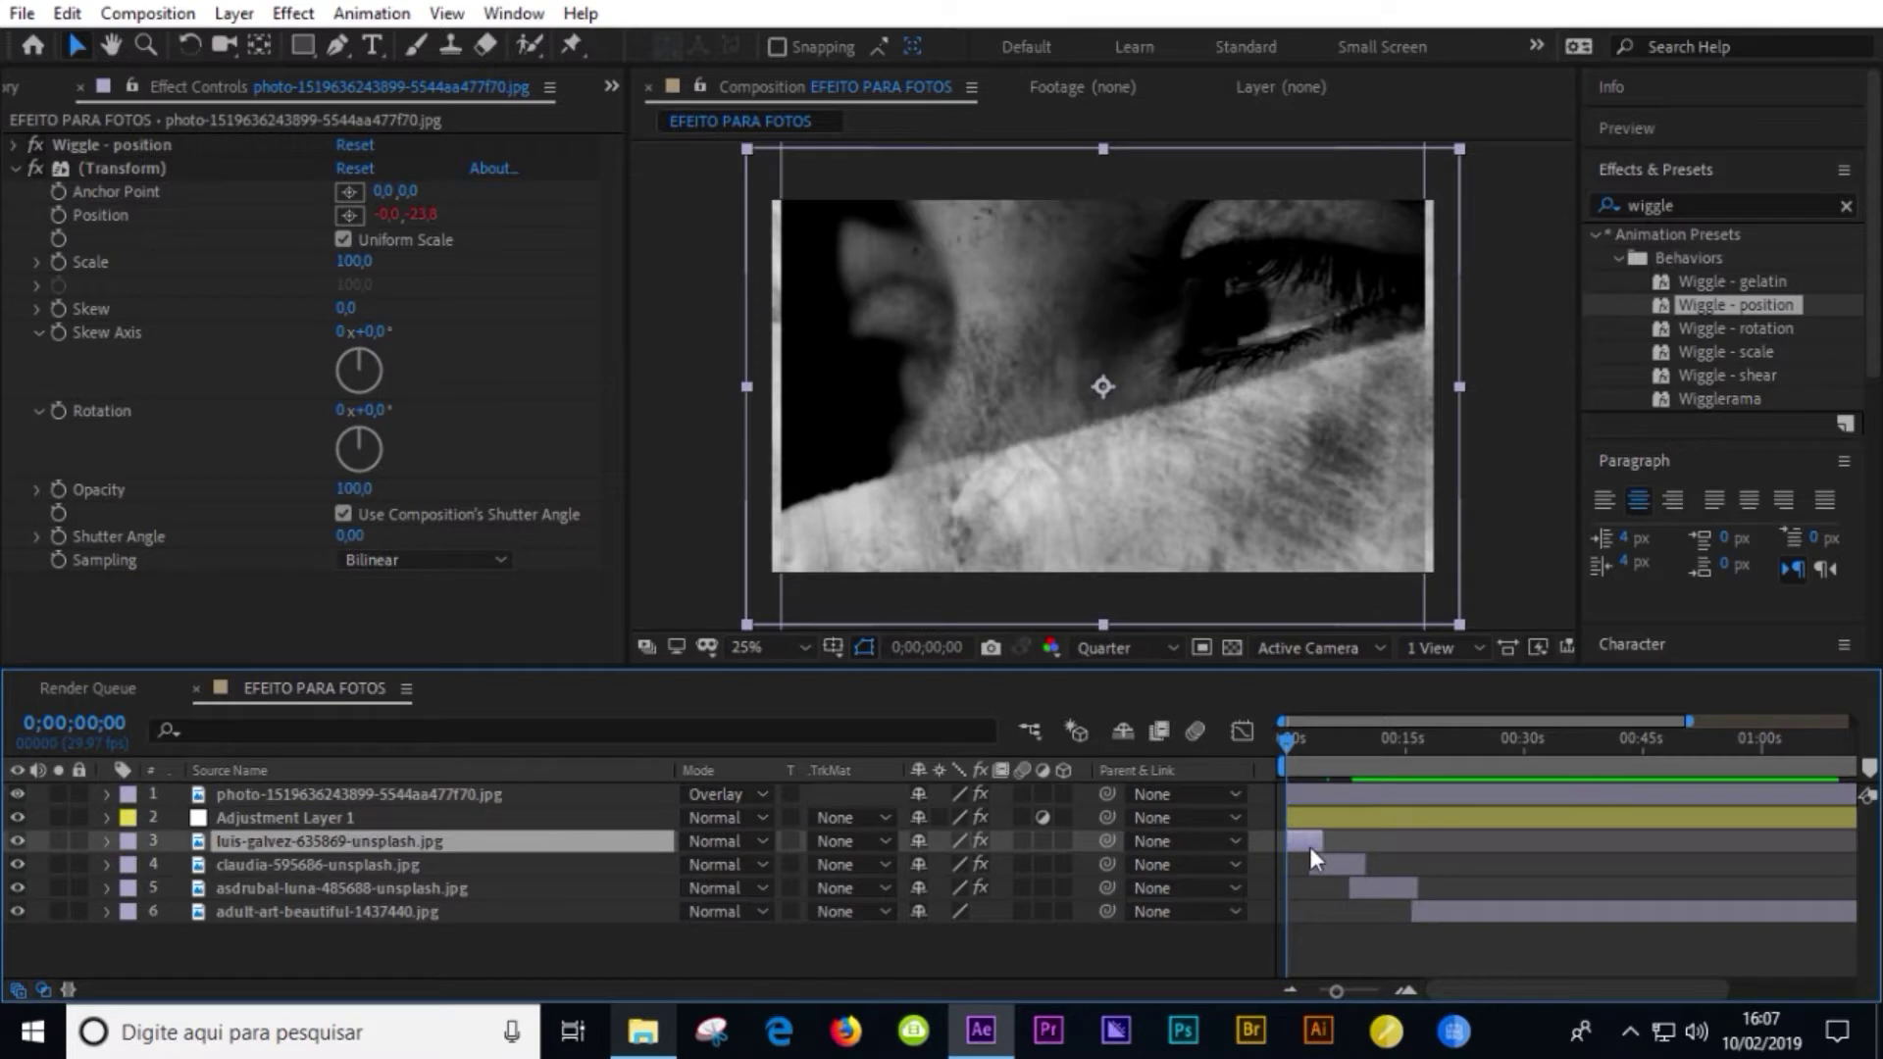
{"action": "key", "text": "u"}
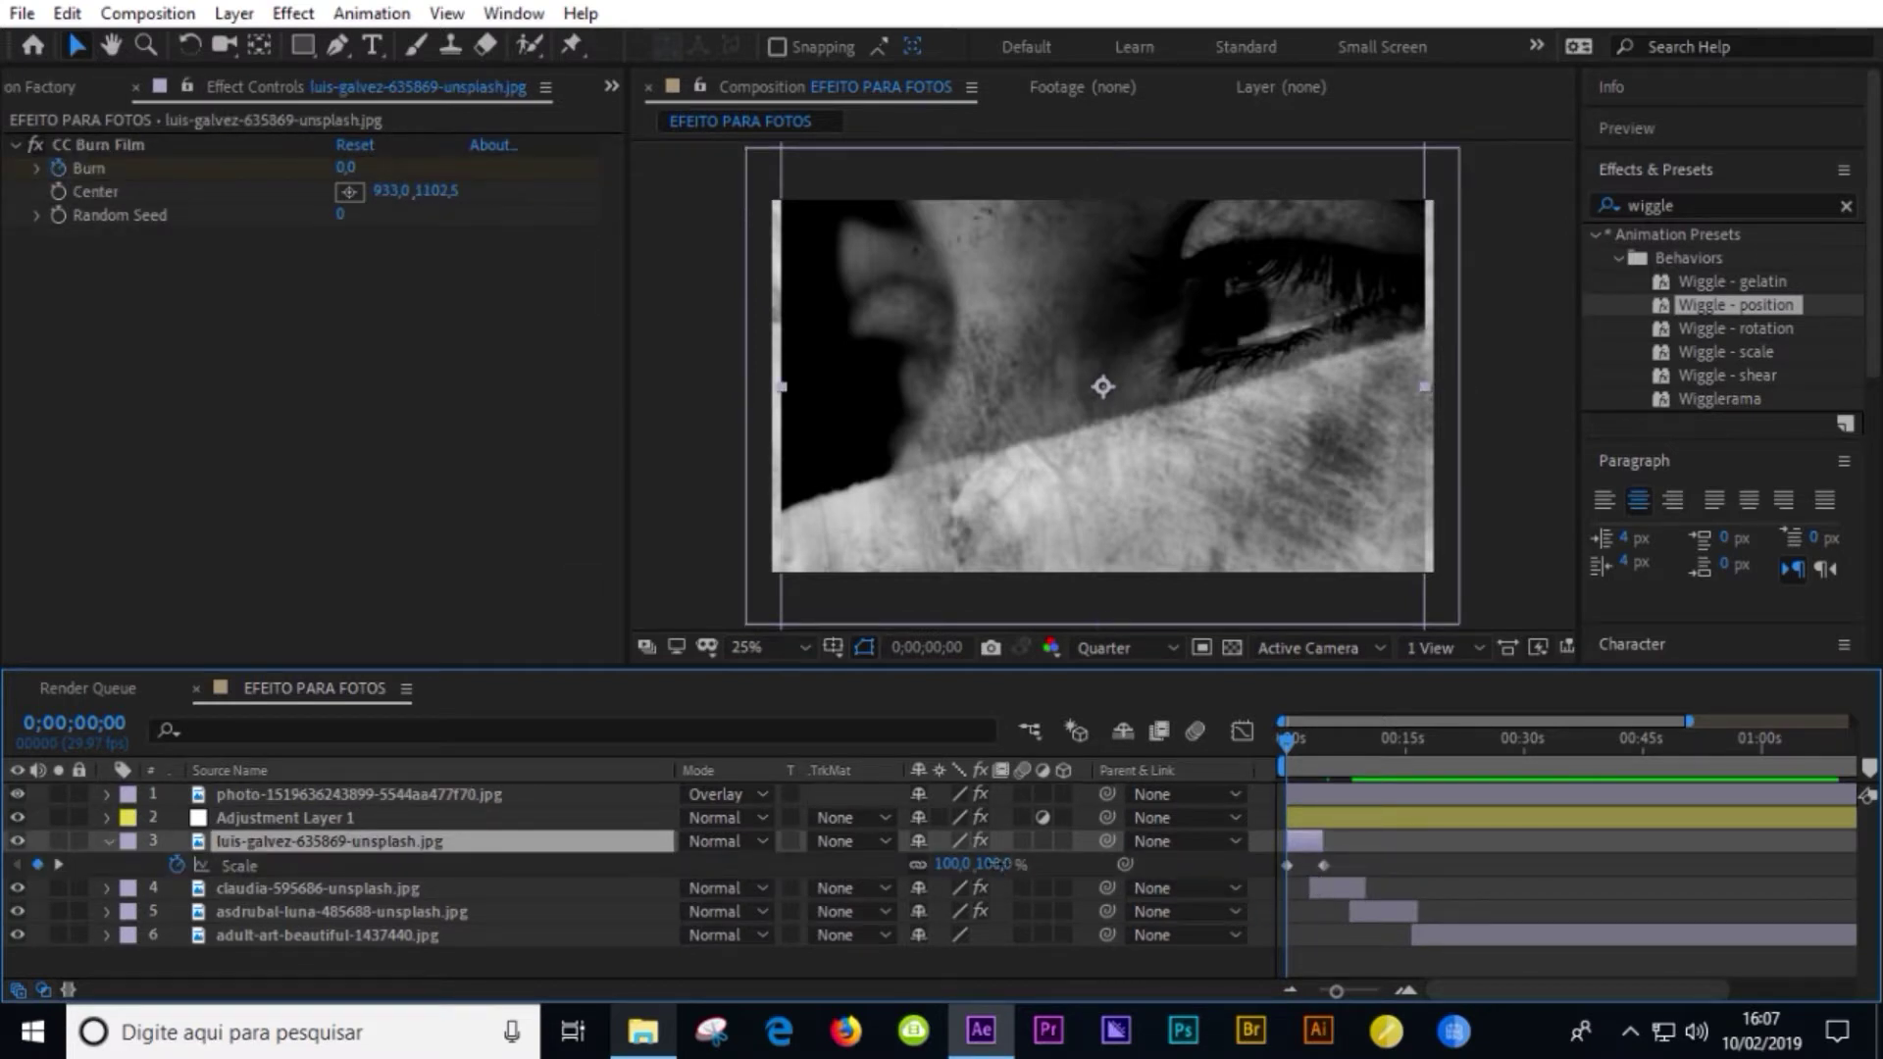
{"action": "left_click_drag", "start_coordinate": [1001, 864], "coordinate": [1008, 864]}
- Add the texturefabrik_dust-01.jpg texture as the top layer, blended in Screen mode
{"action": "left_click", "coordinate": [50, 94]}
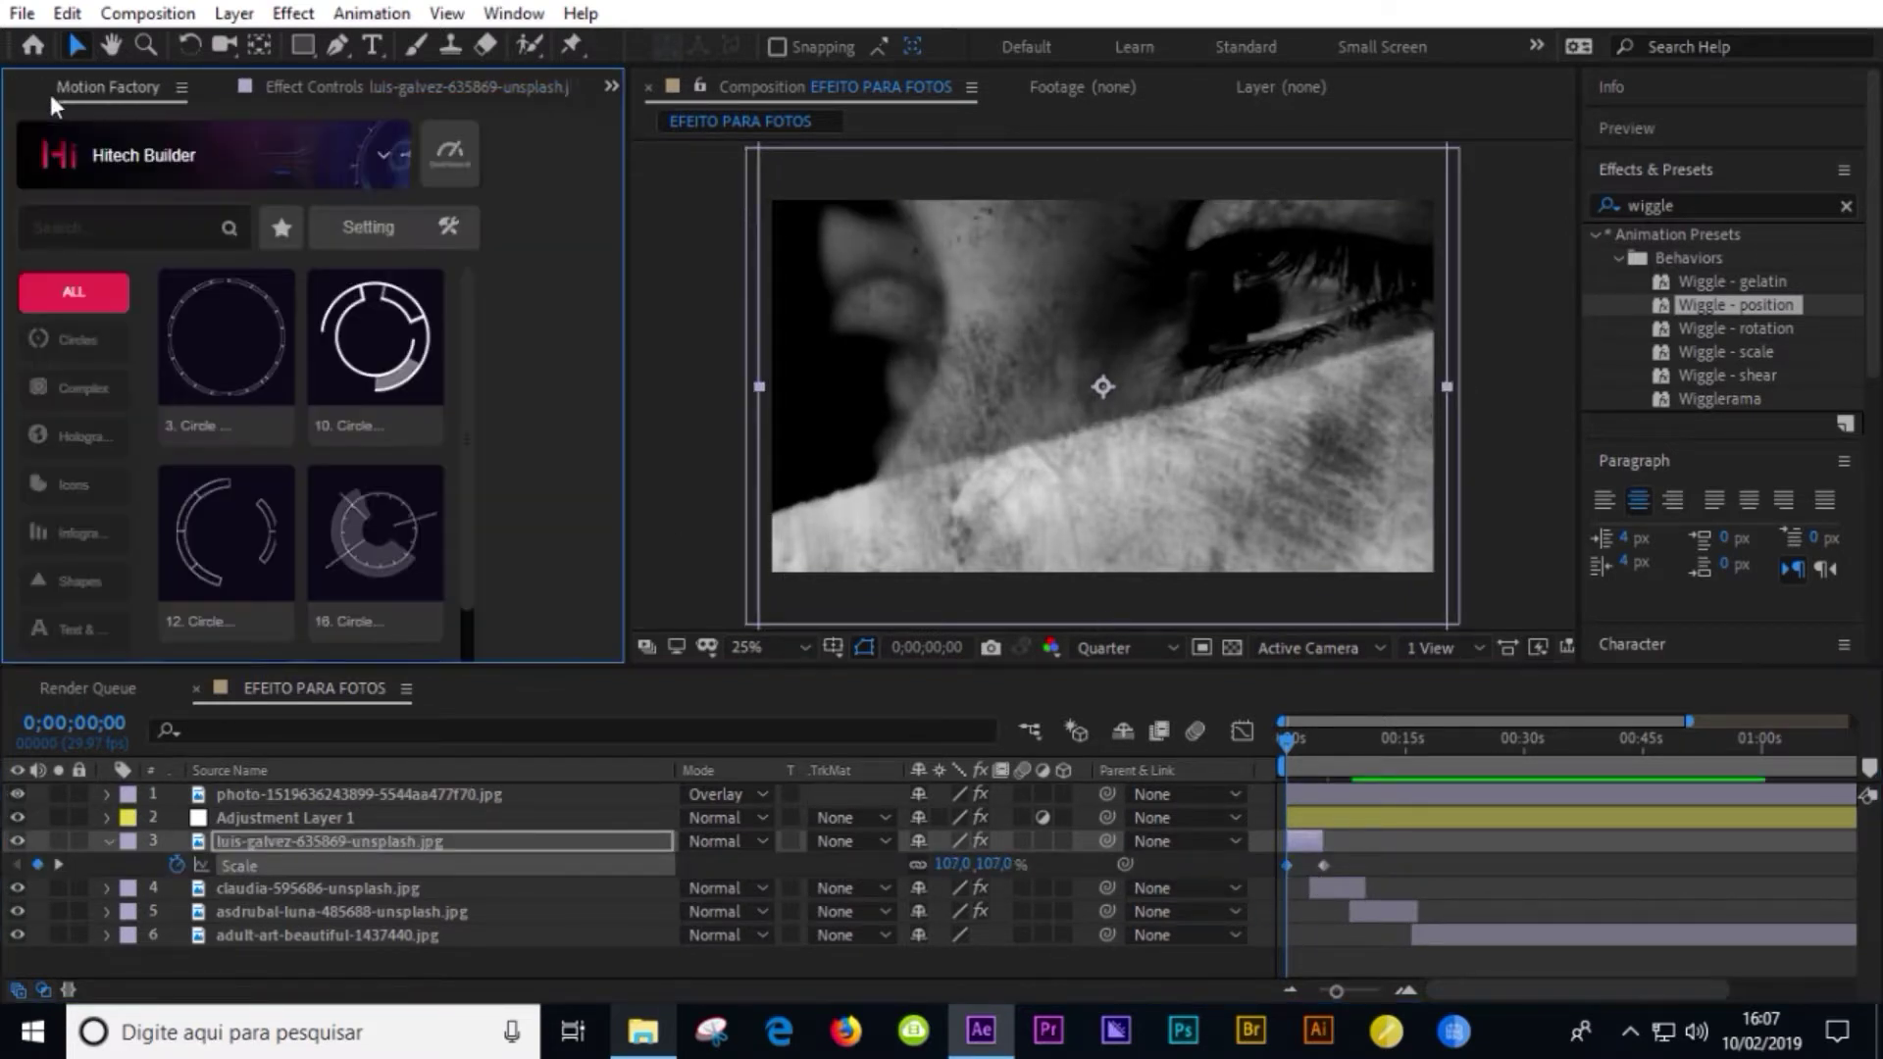
{"action": "left_click", "coordinate": [47, 92]}
{"action": "left_click_drag", "start_coordinate": [153, 343], "coordinate": [438, 792]}
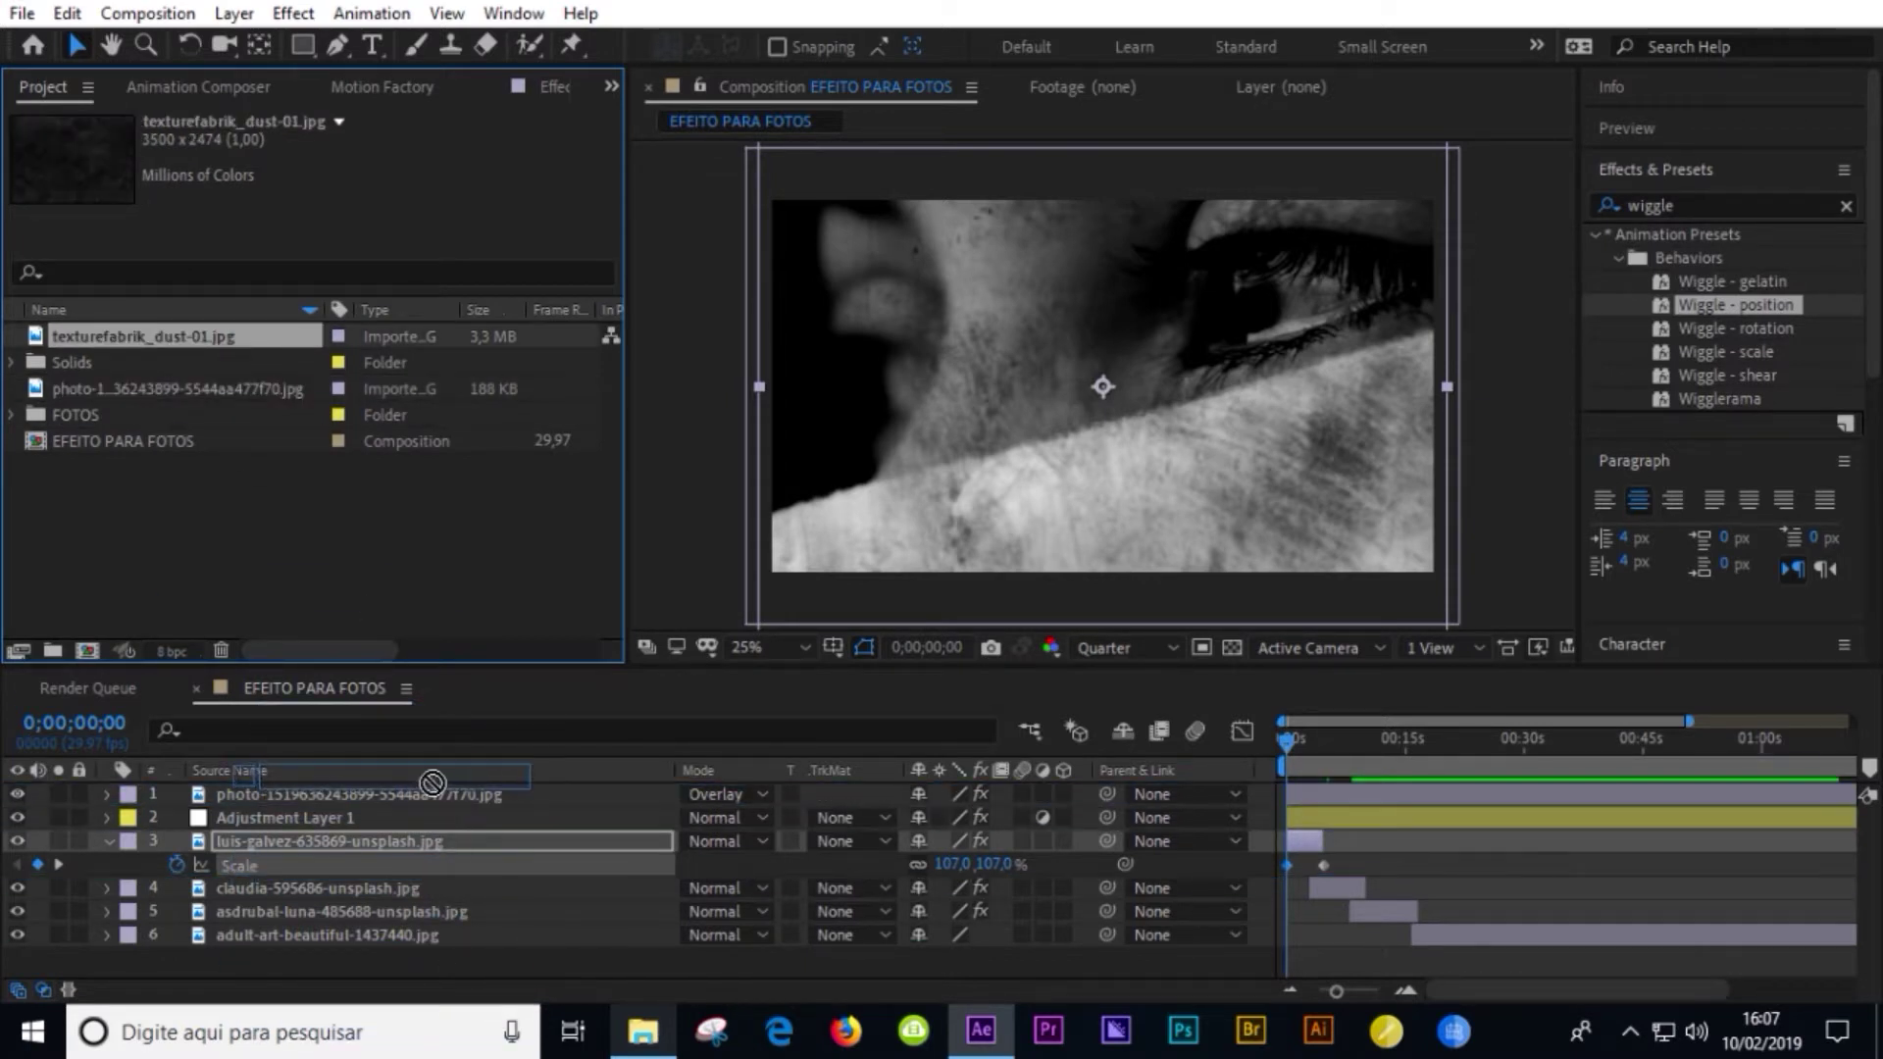
{"action": "left_click_drag", "start_coordinate": [438, 792], "coordinate": [956, 805]}
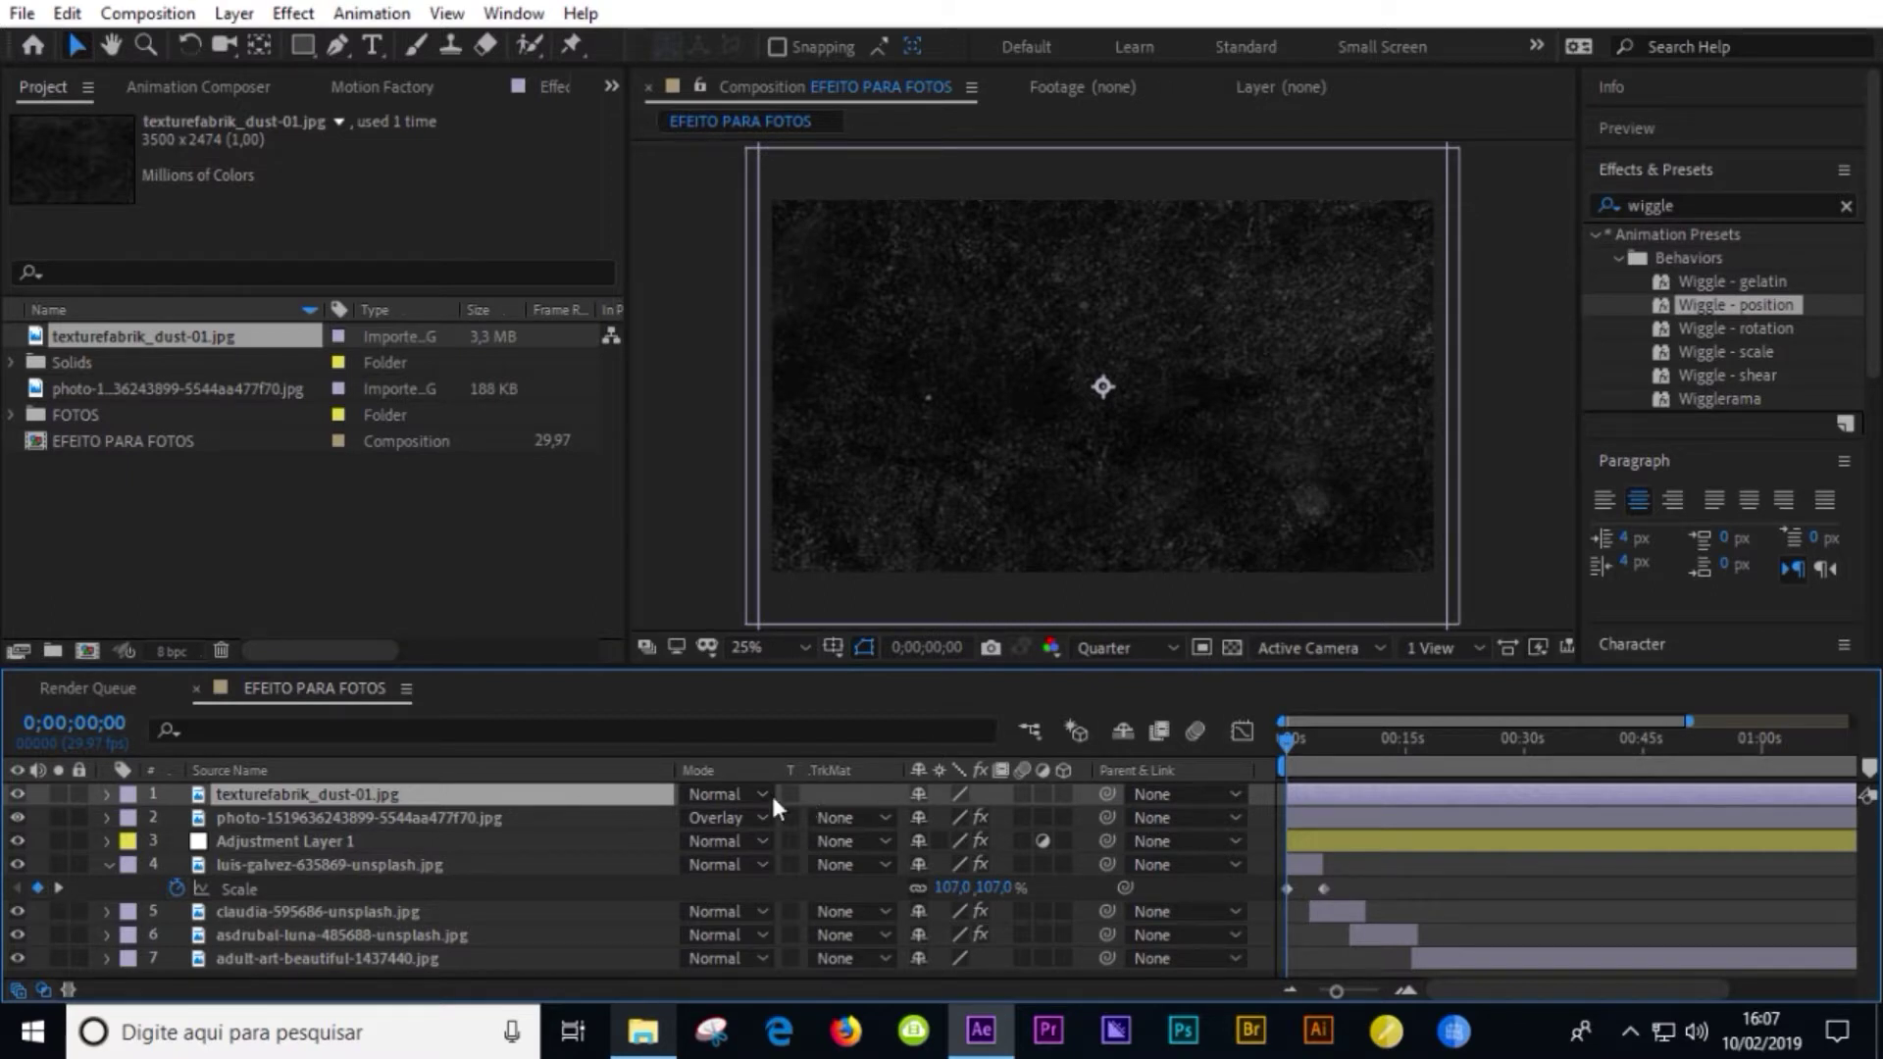
{"action": "left_click", "coordinate": [718, 800]}
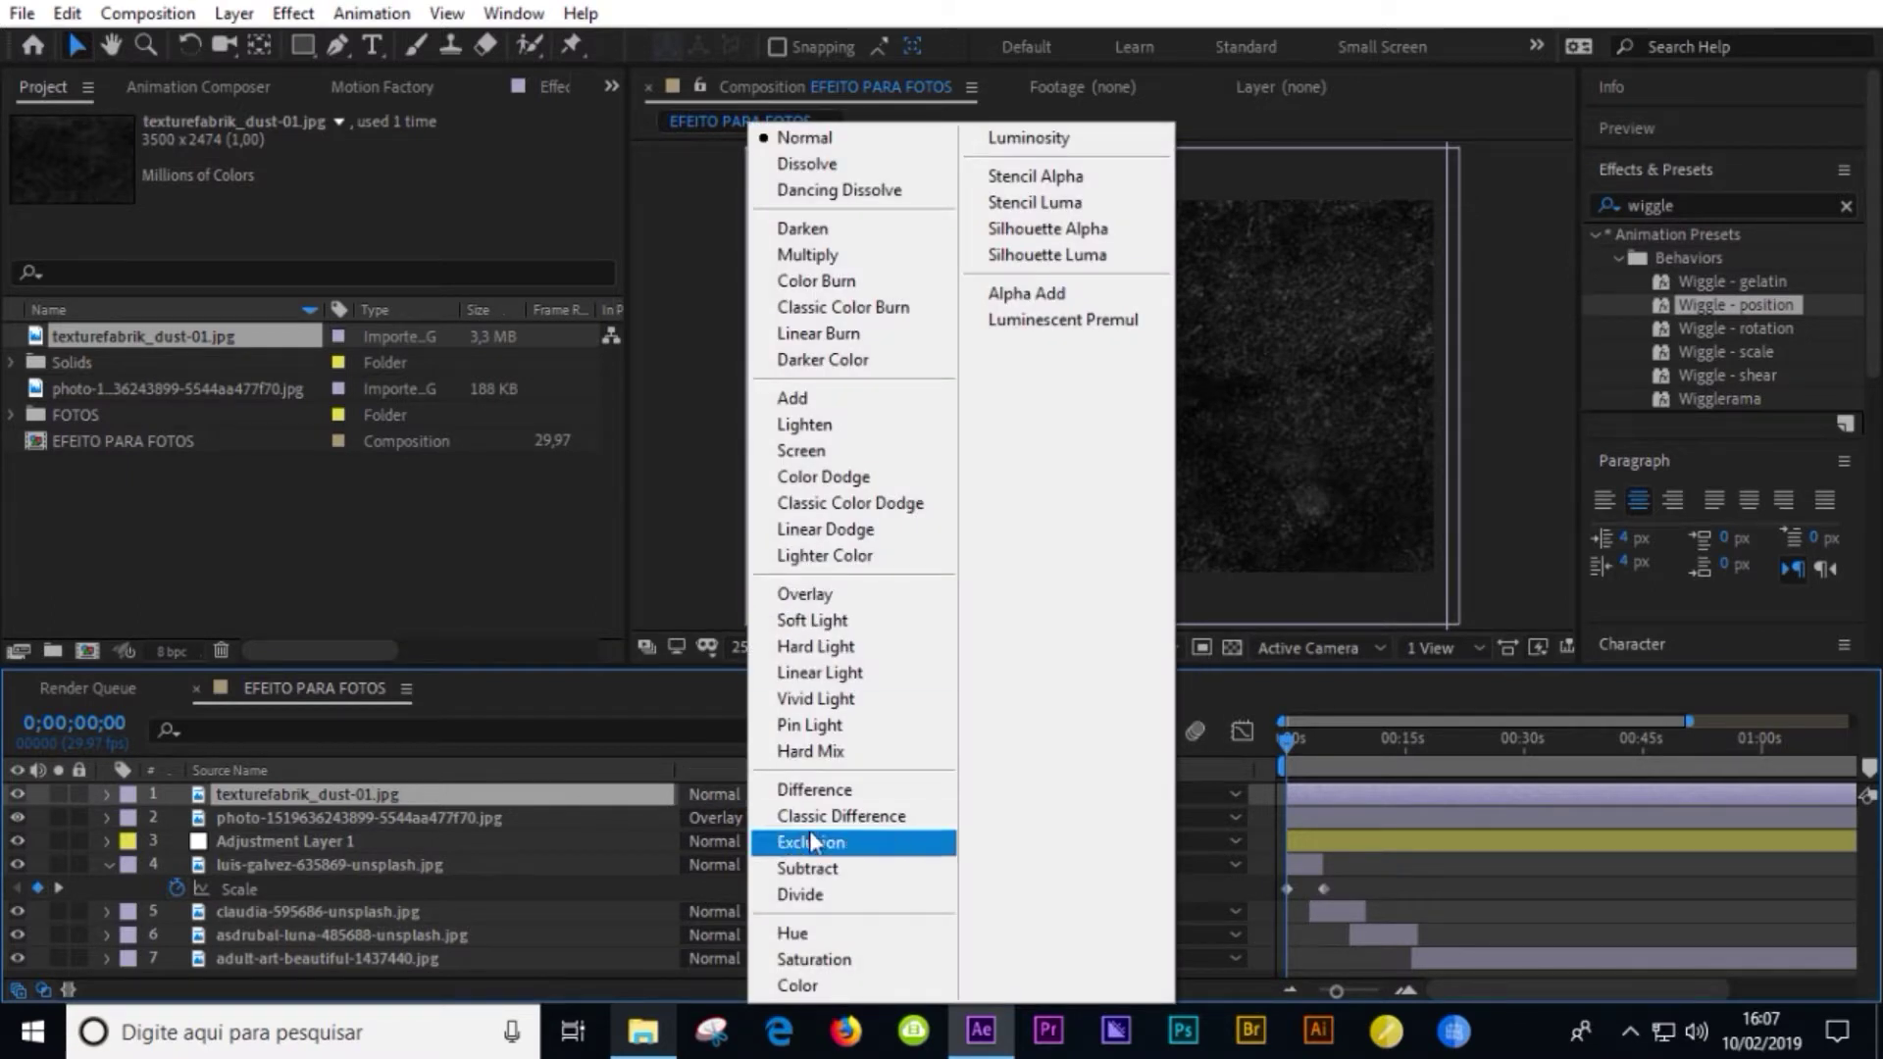
{"action": "left_click", "coordinate": [802, 450]}
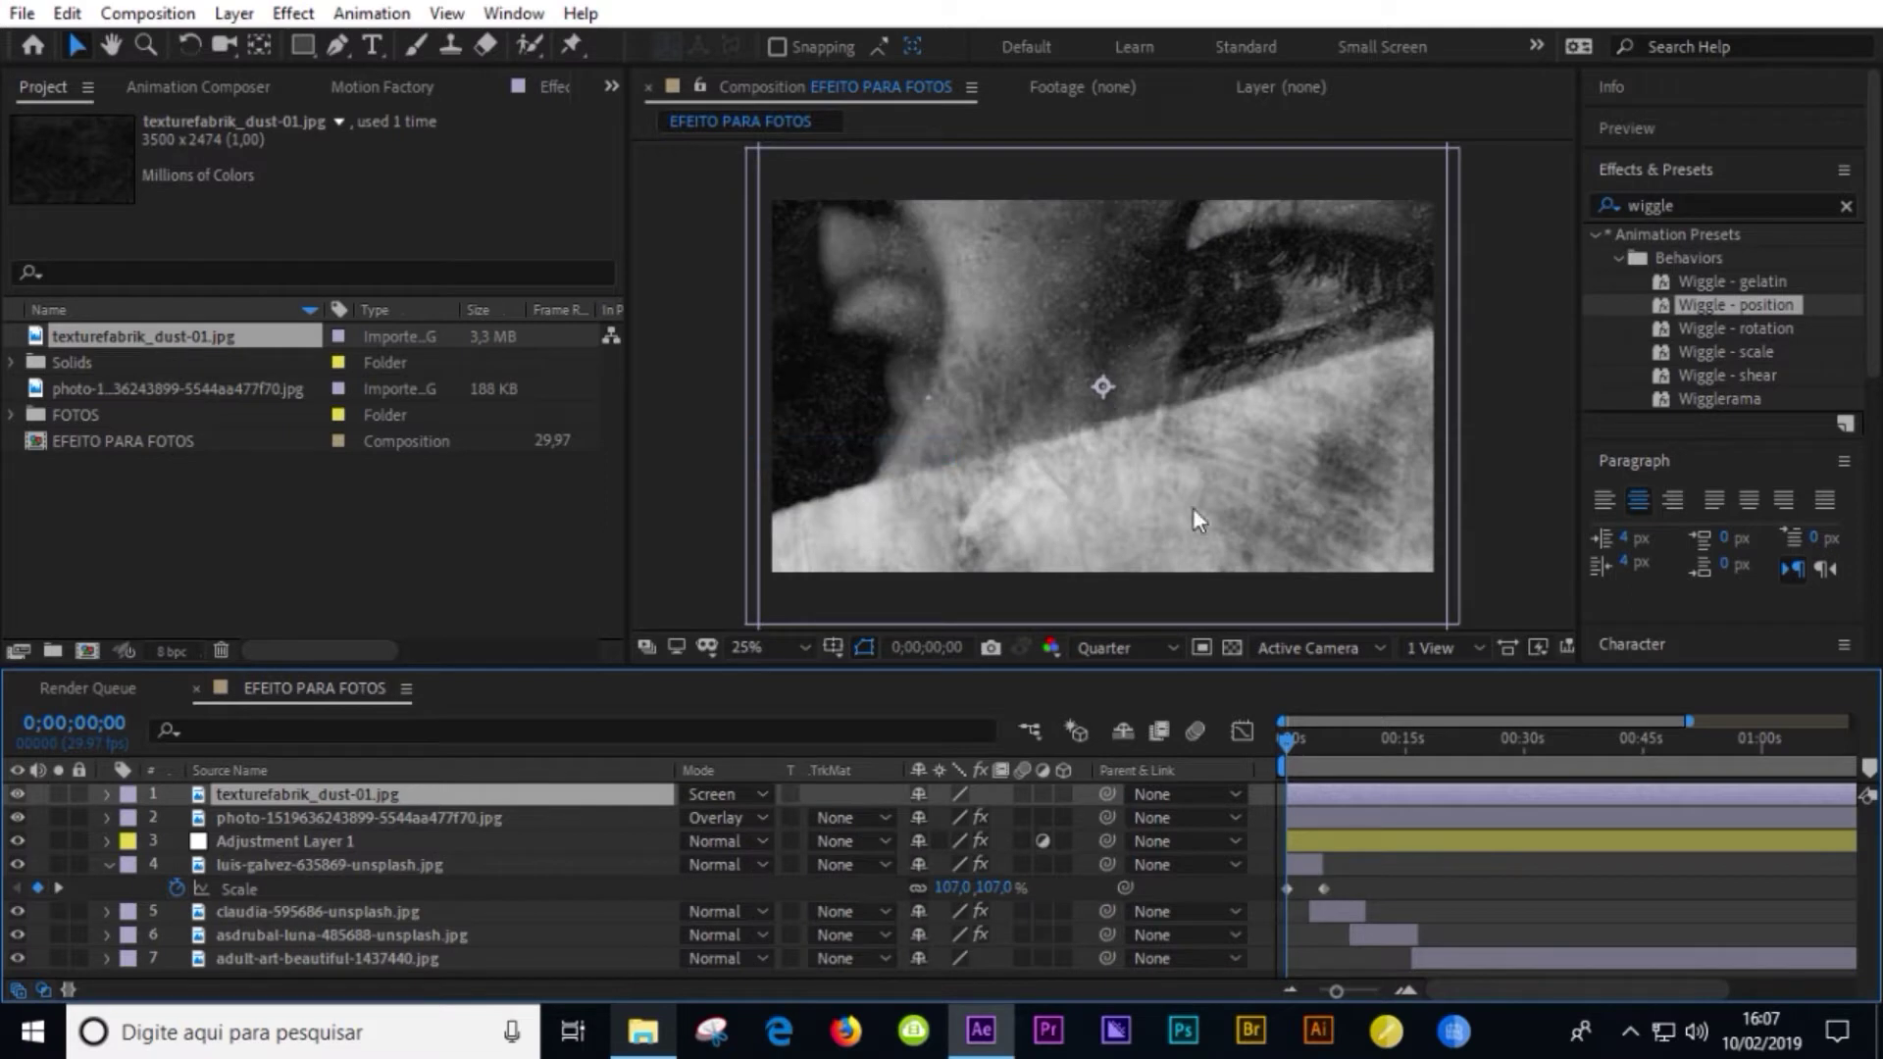
- Hide the grunge photo layer, preview at Full resolution, and apply Wiggle - position to the dust layer
{"action": "left_click", "coordinate": [14, 818]}
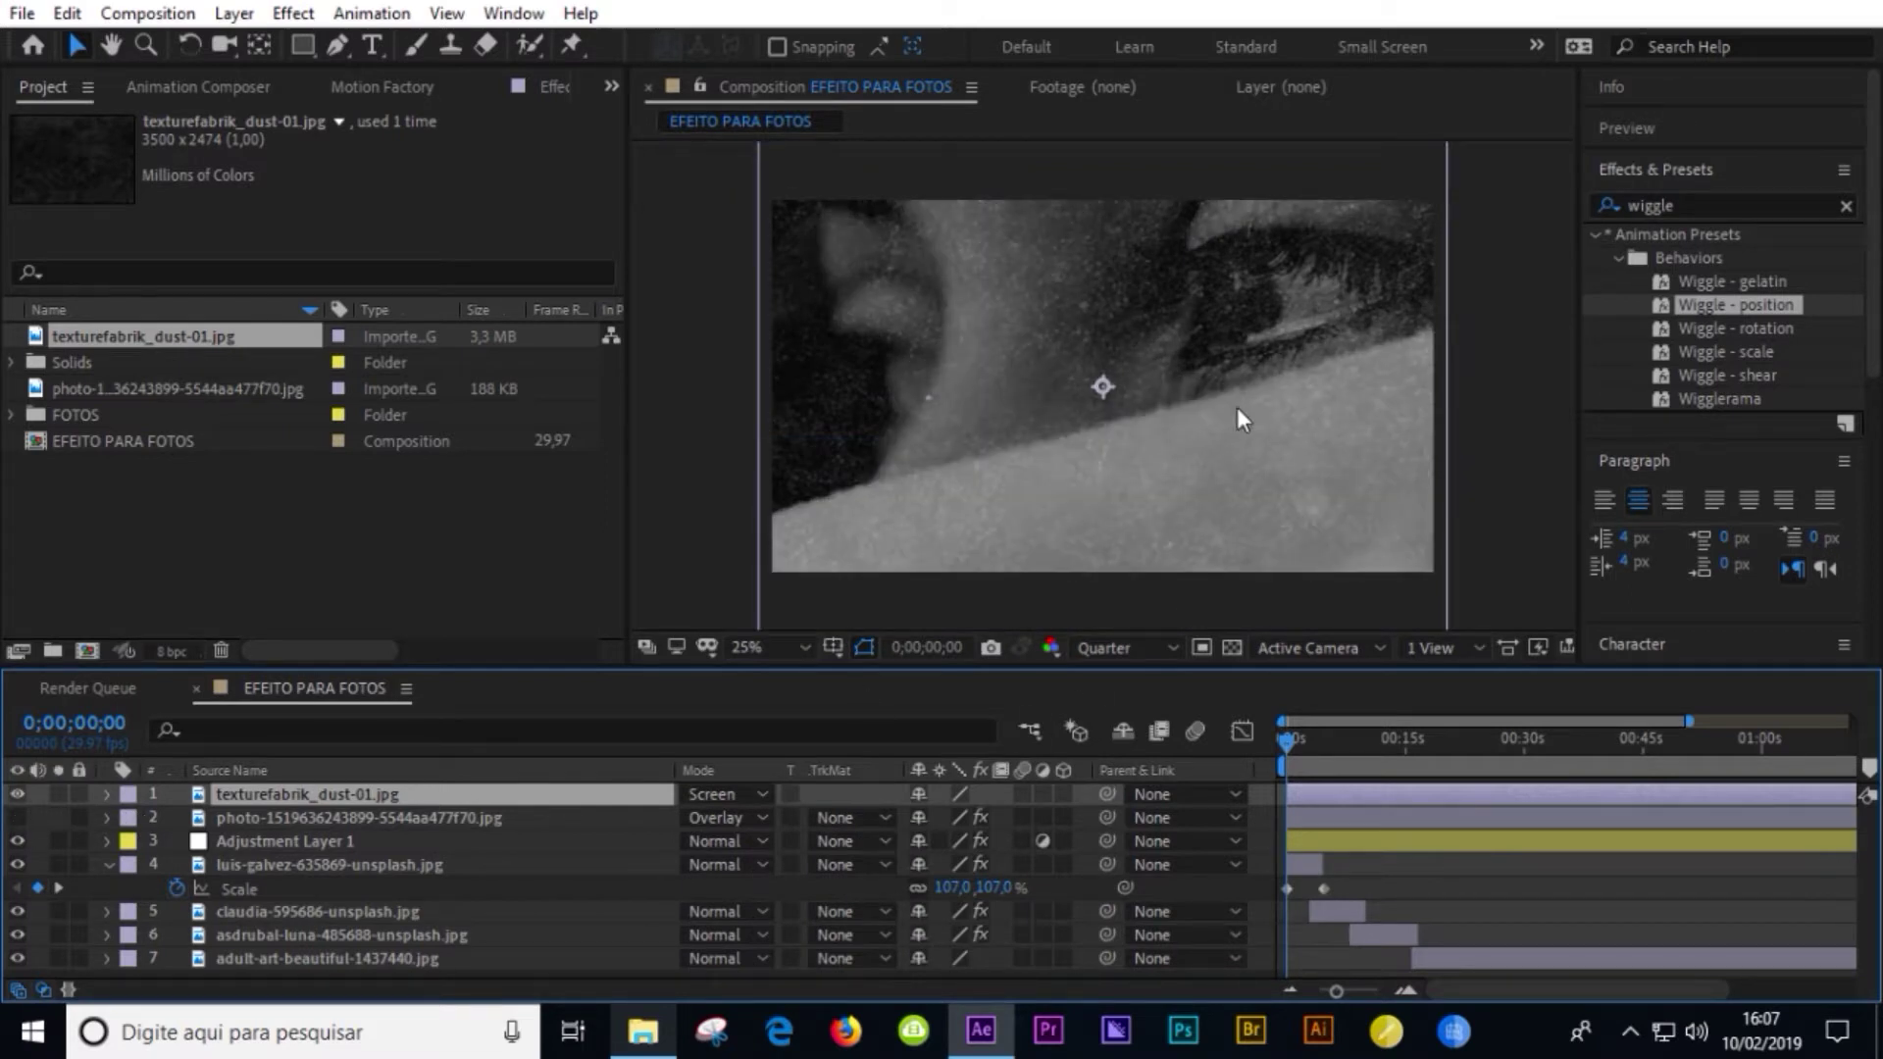
{"action": "key", "text": "period"}
{"action": "left_click", "coordinate": [1173, 643]}
{"action": "left_click", "coordinate": [1111, 713]}
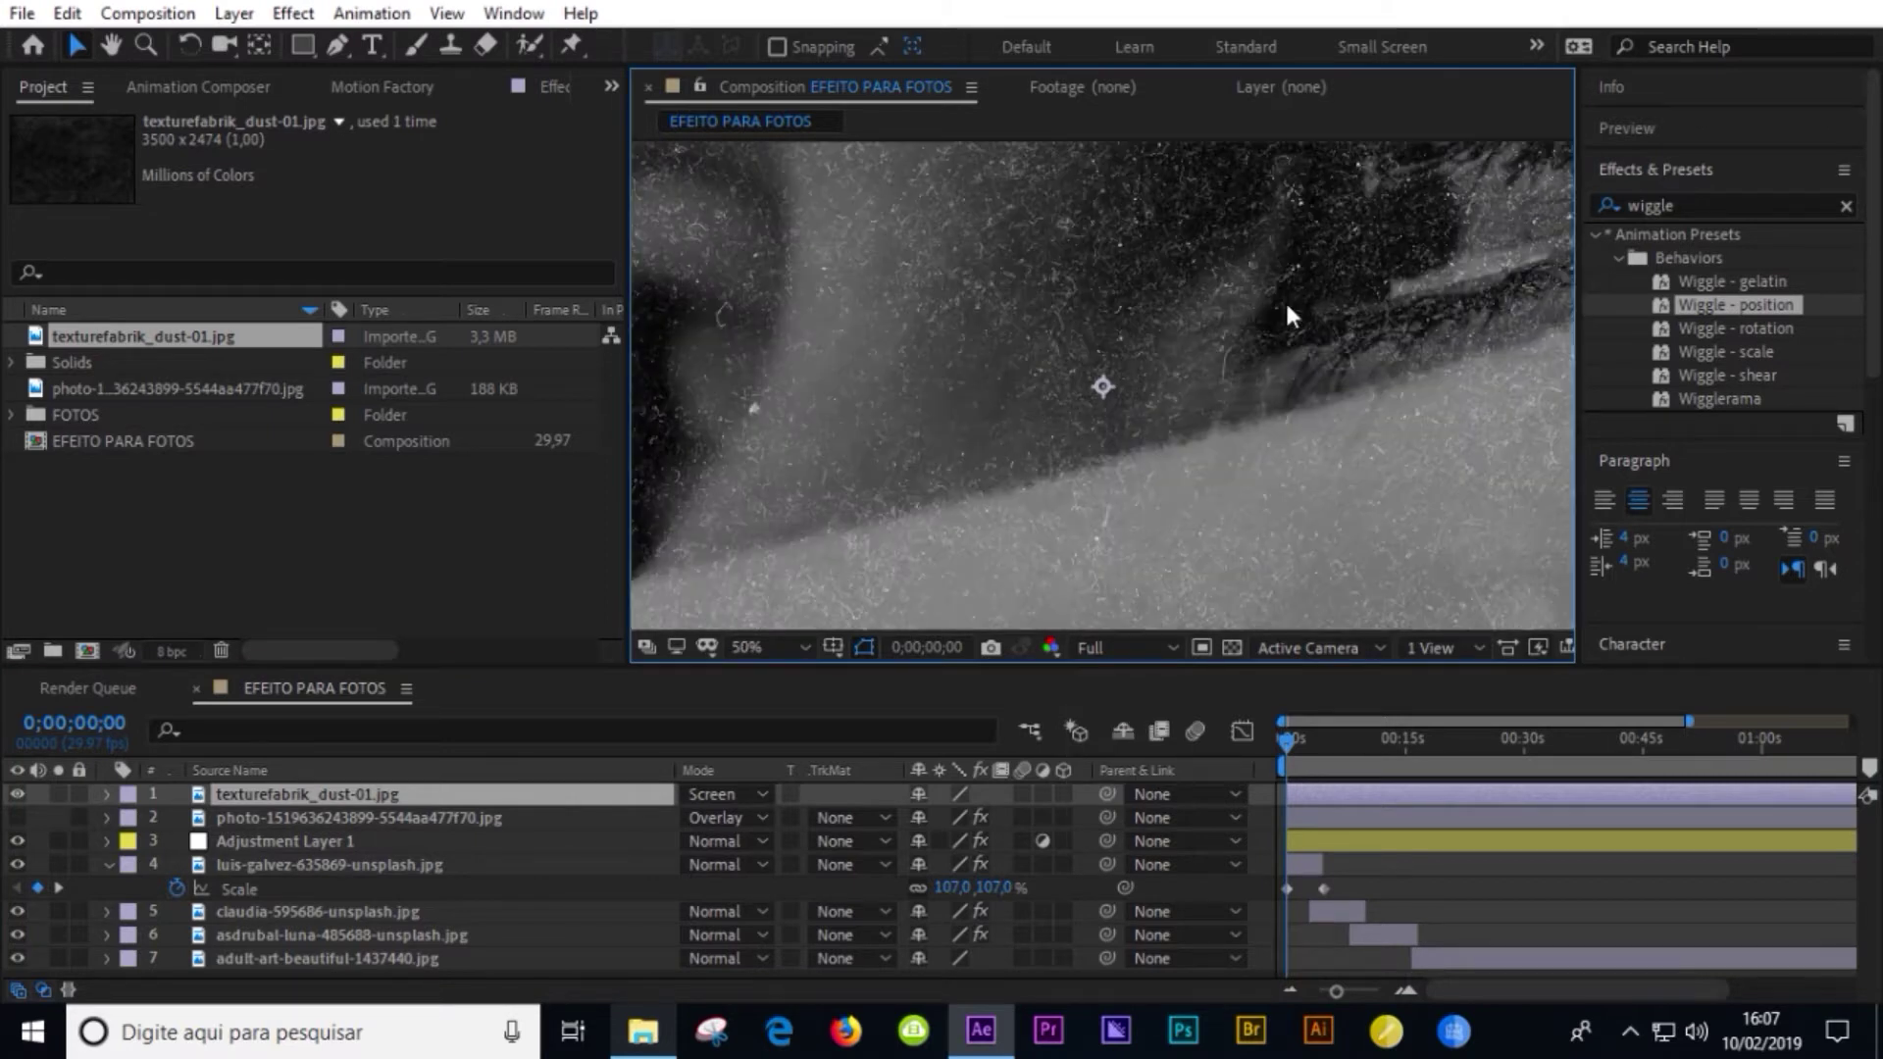
{"action": "key", "text": "comma"}
{"action": "mouse_move", "coordinate": [1739, 305]}
{"action": "left_mouse_down"}
{"action": "mouse_move", "coordinate": [323, 889]}
{"action": "mouse_move", "coordinate": [335, 790]}
{"action": "left_mouse_up"}
- Set the dust texture's Wiggle Speed to 0,5 and Wiggle Amount to 30
{"action": "left_click", "coordinate": [343, 167]}
{"action": "type", "text": "0,5"}
{"action": "key", "text": "Return"}
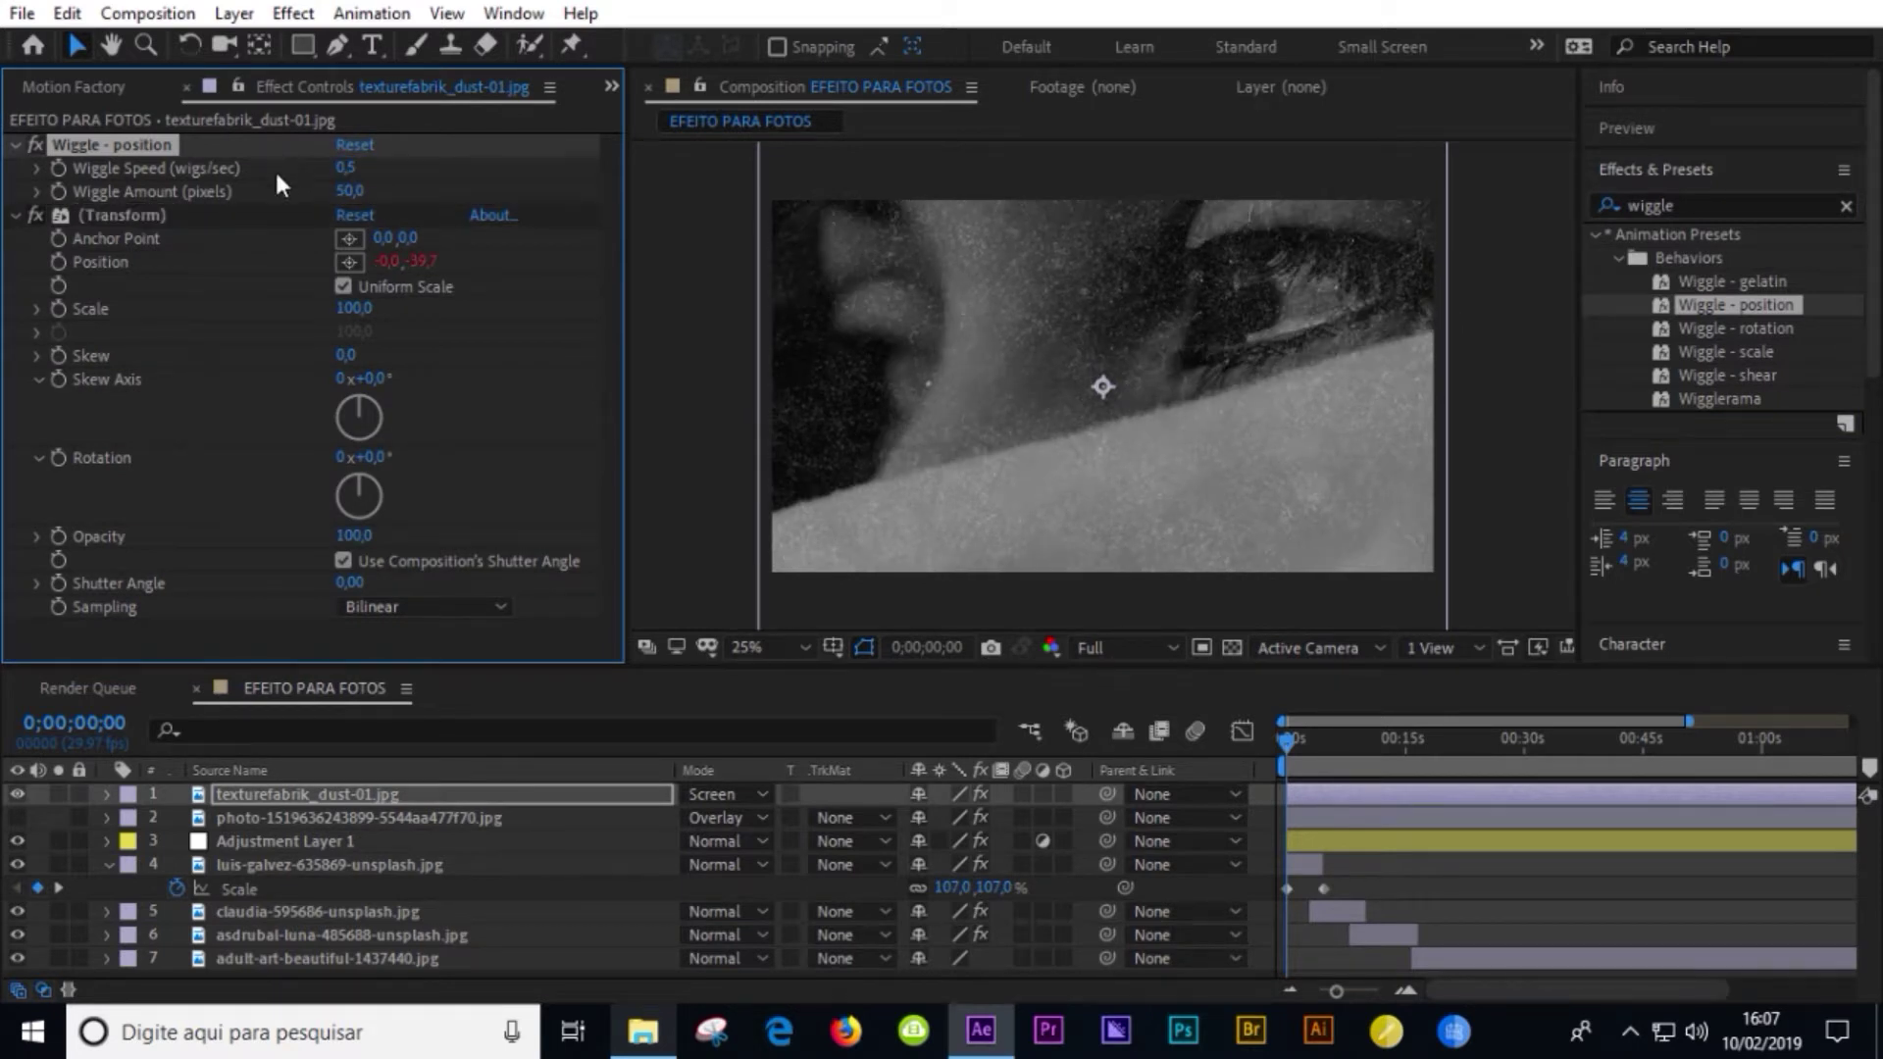
{"action": "left_click", "coordinate": [338, 190]}
{"action": "type", "text": "3"}
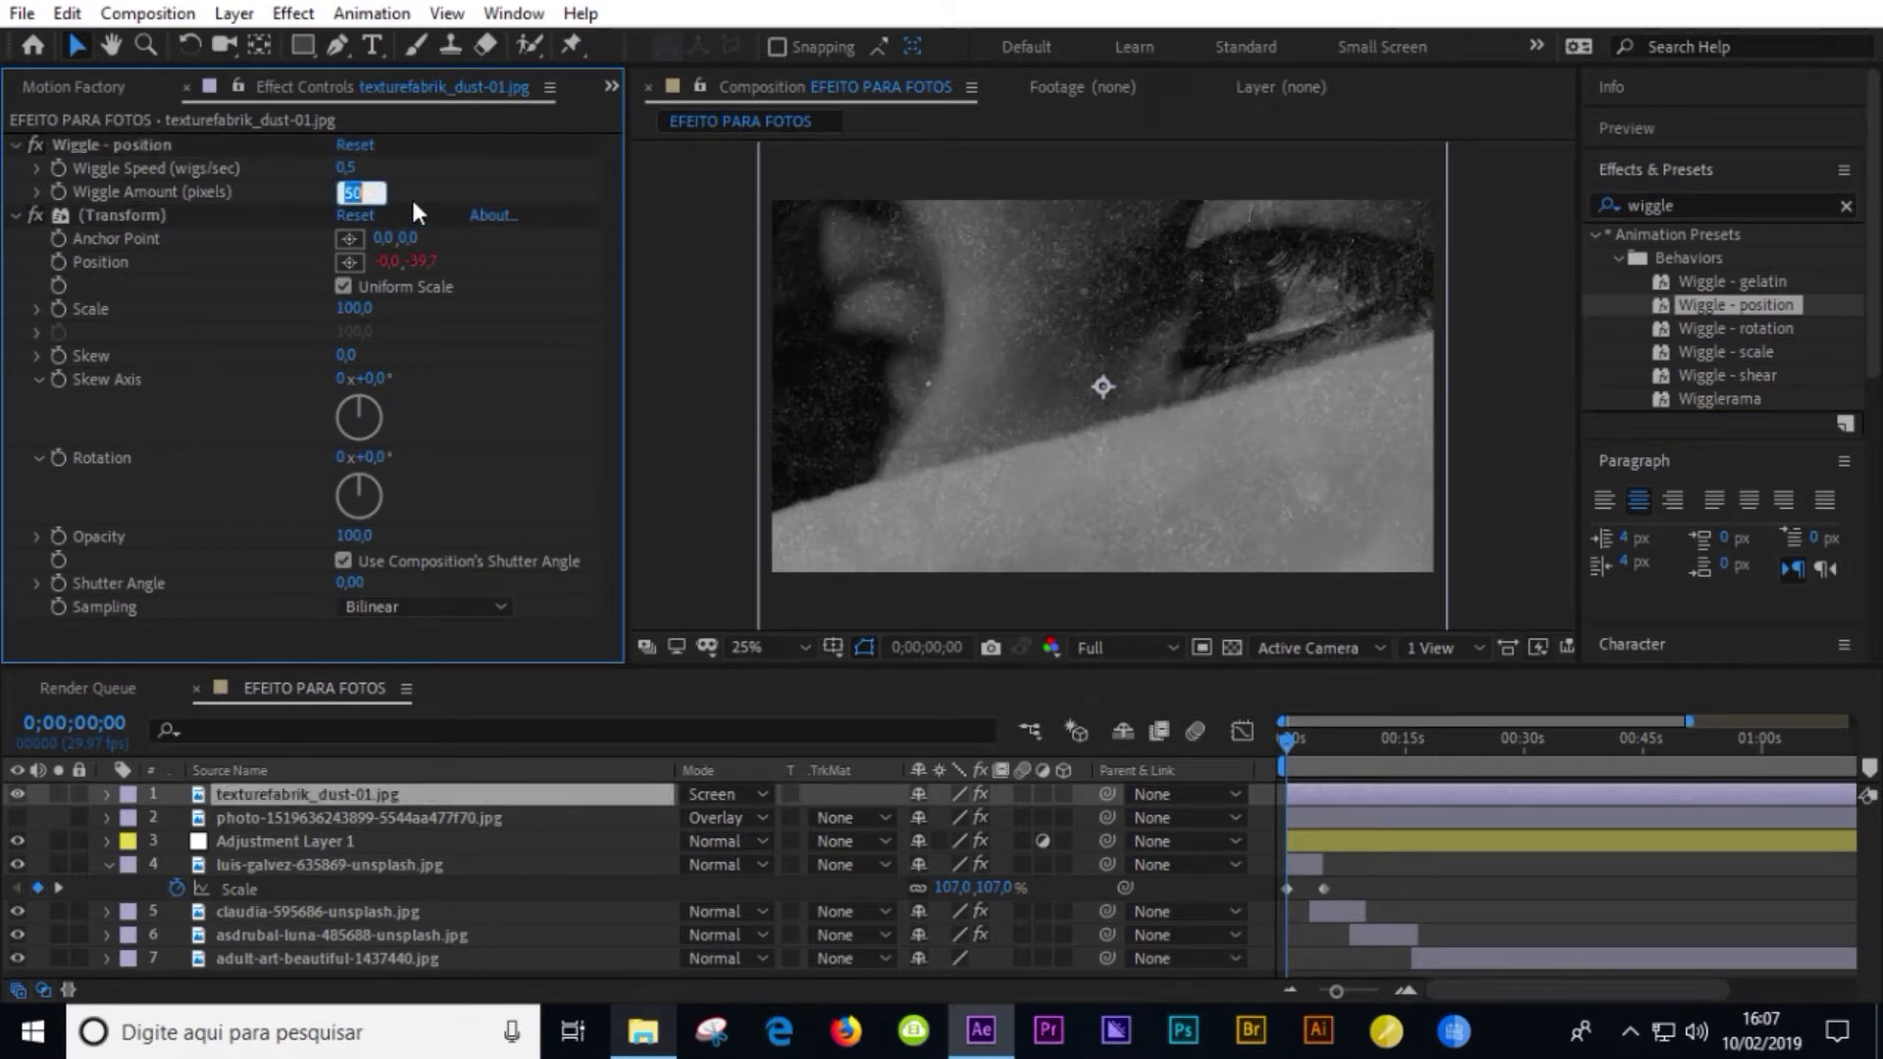
{"action": "type", "text": "0"}
{"action": "key", "text": "Return"}
- Preview the composition, switching the preview resolution to Quarter
{"action": "left_click", "coordinate": [1357, 719]}
{"action": "key", "text": "space"}
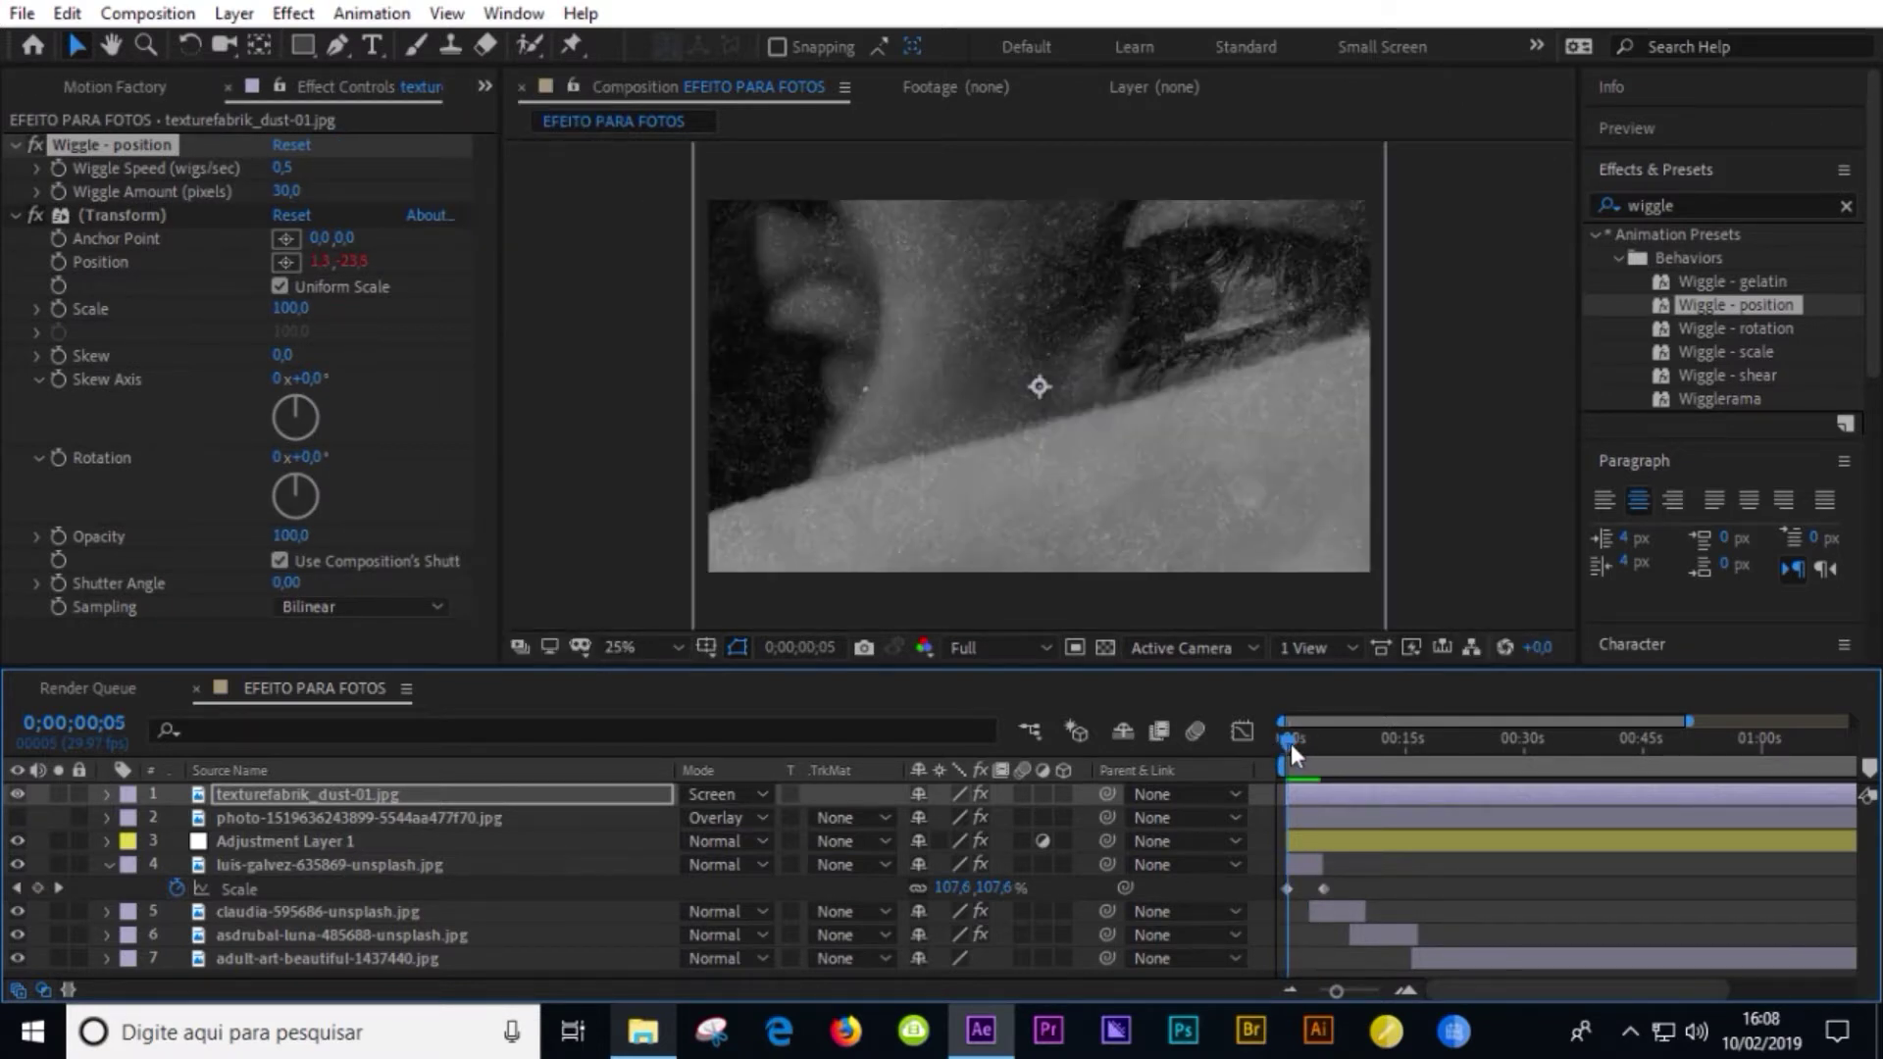
{"action": "left_click", "coordinate": [1028, 650]}
{"action": "left_click", "coordinate": [1011, 810]}
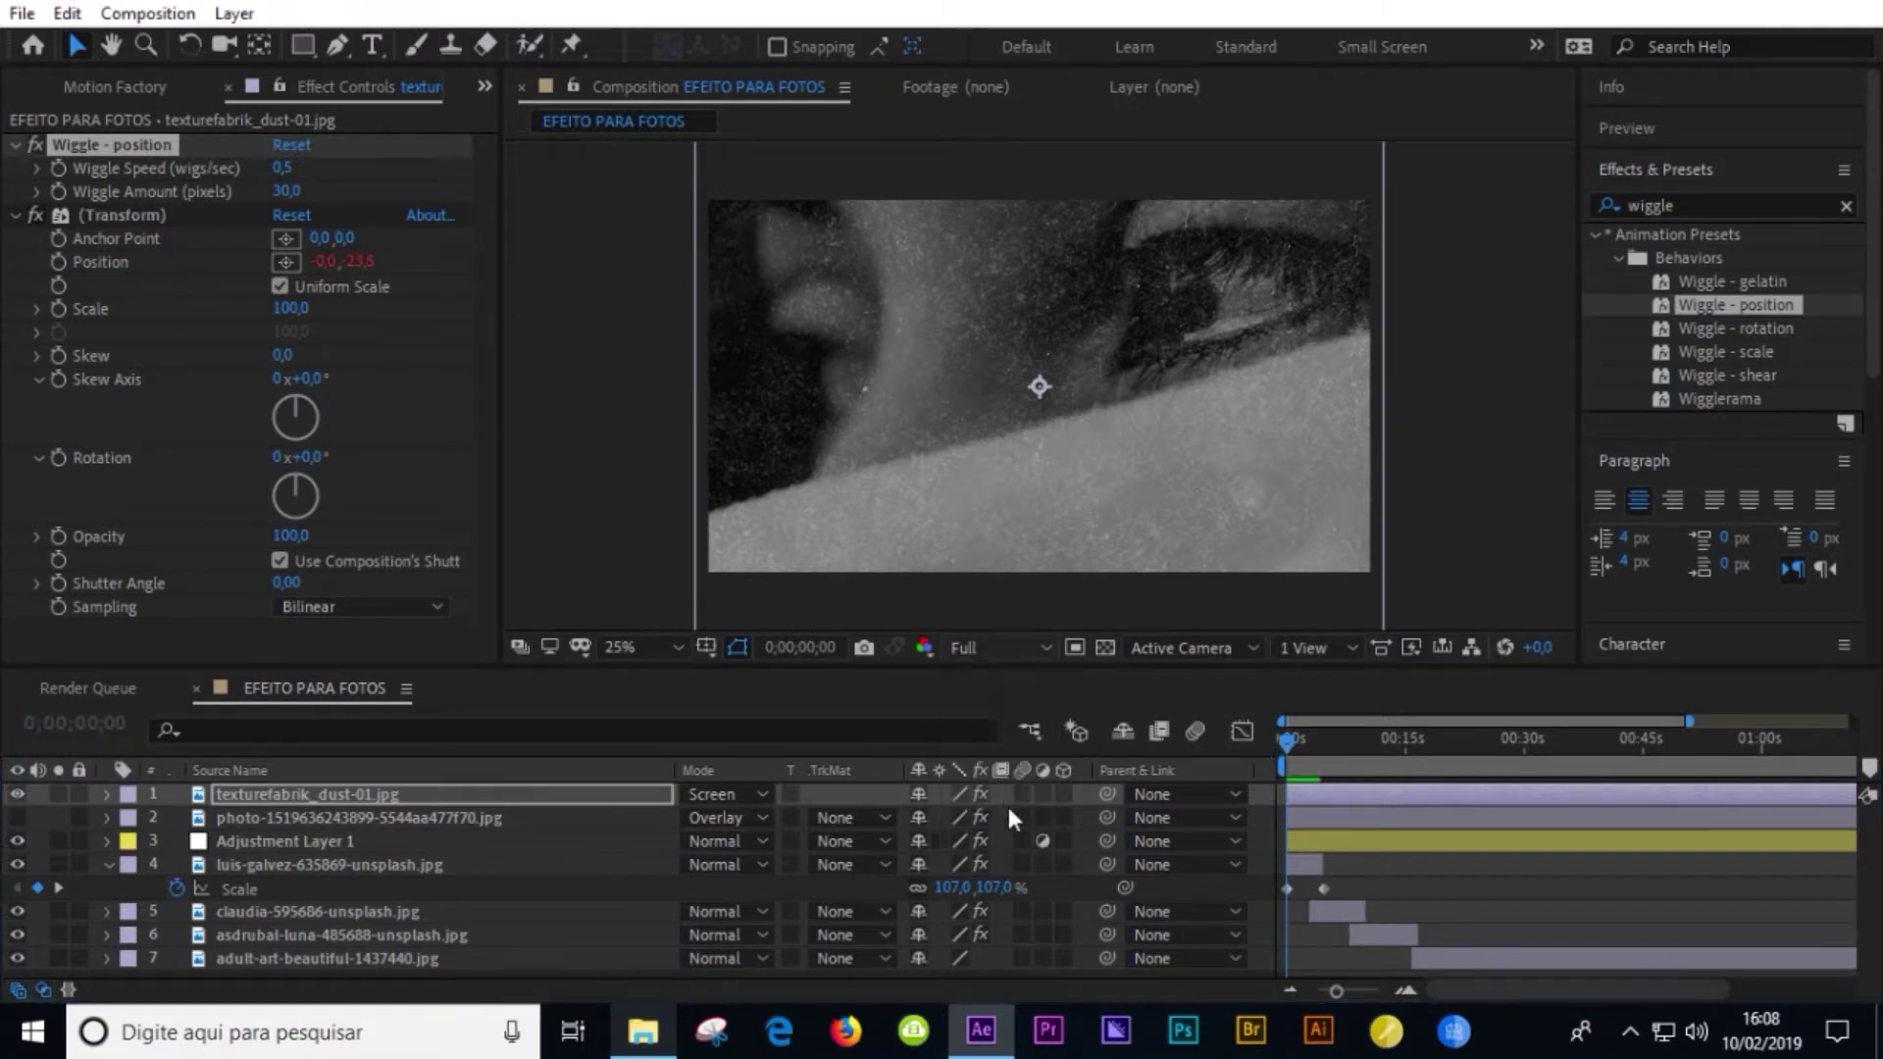
{"action": "left_click", "coordinate": [1430, 795]}
{"action": "key", "text": "space"}
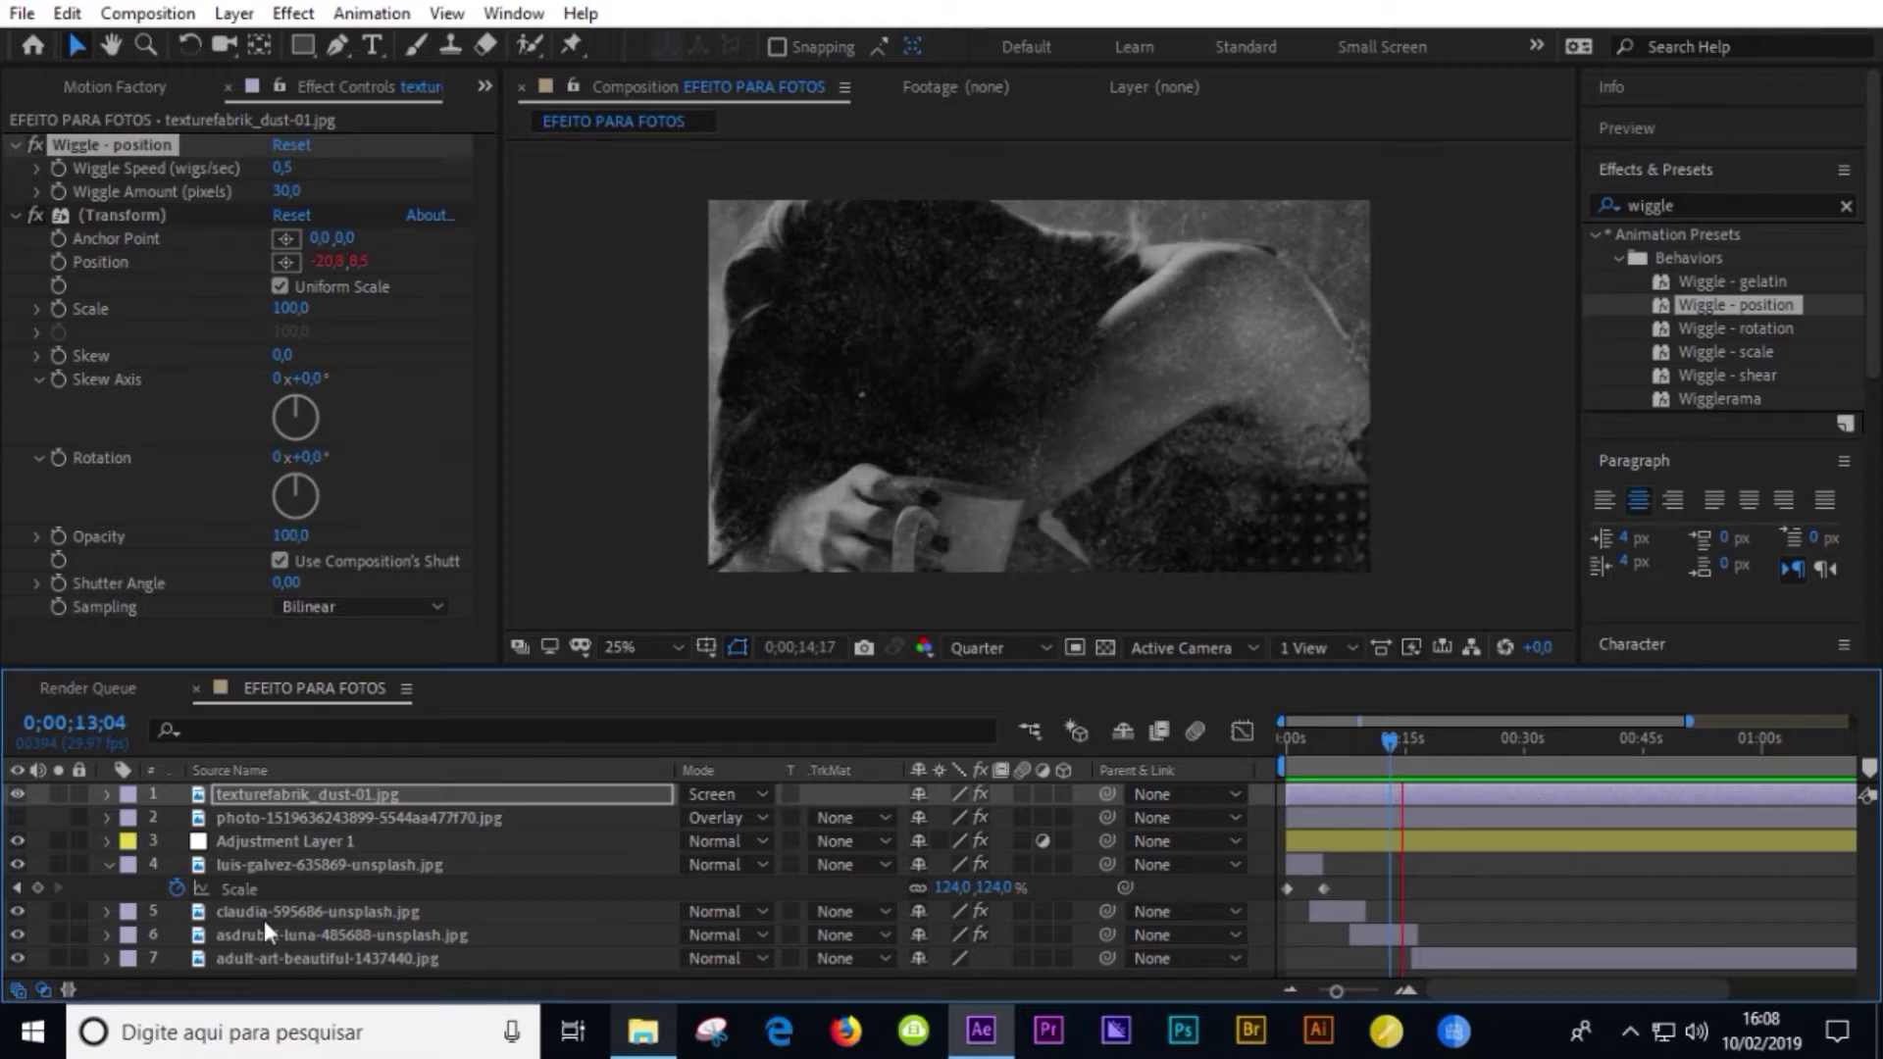
{"action": "left_click", "coordinate": [110, 862]}
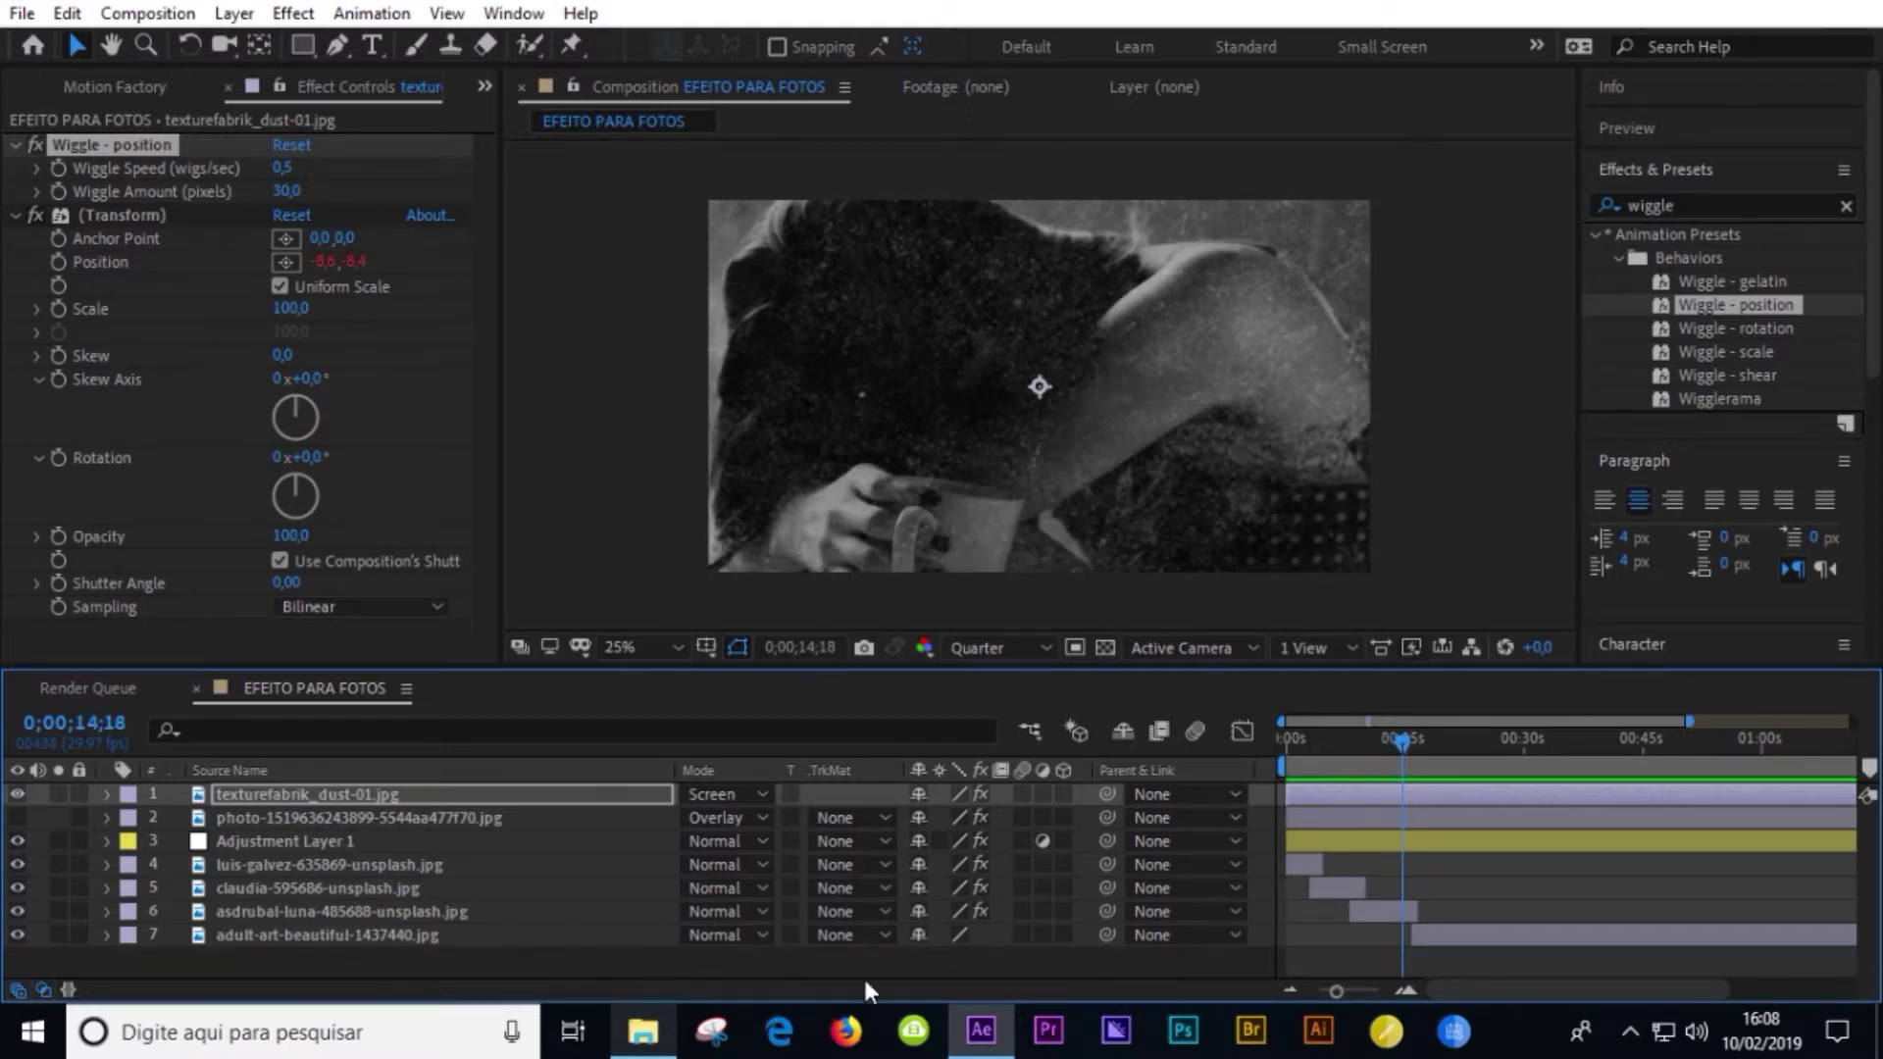
{"action": "key", "text": "space"}
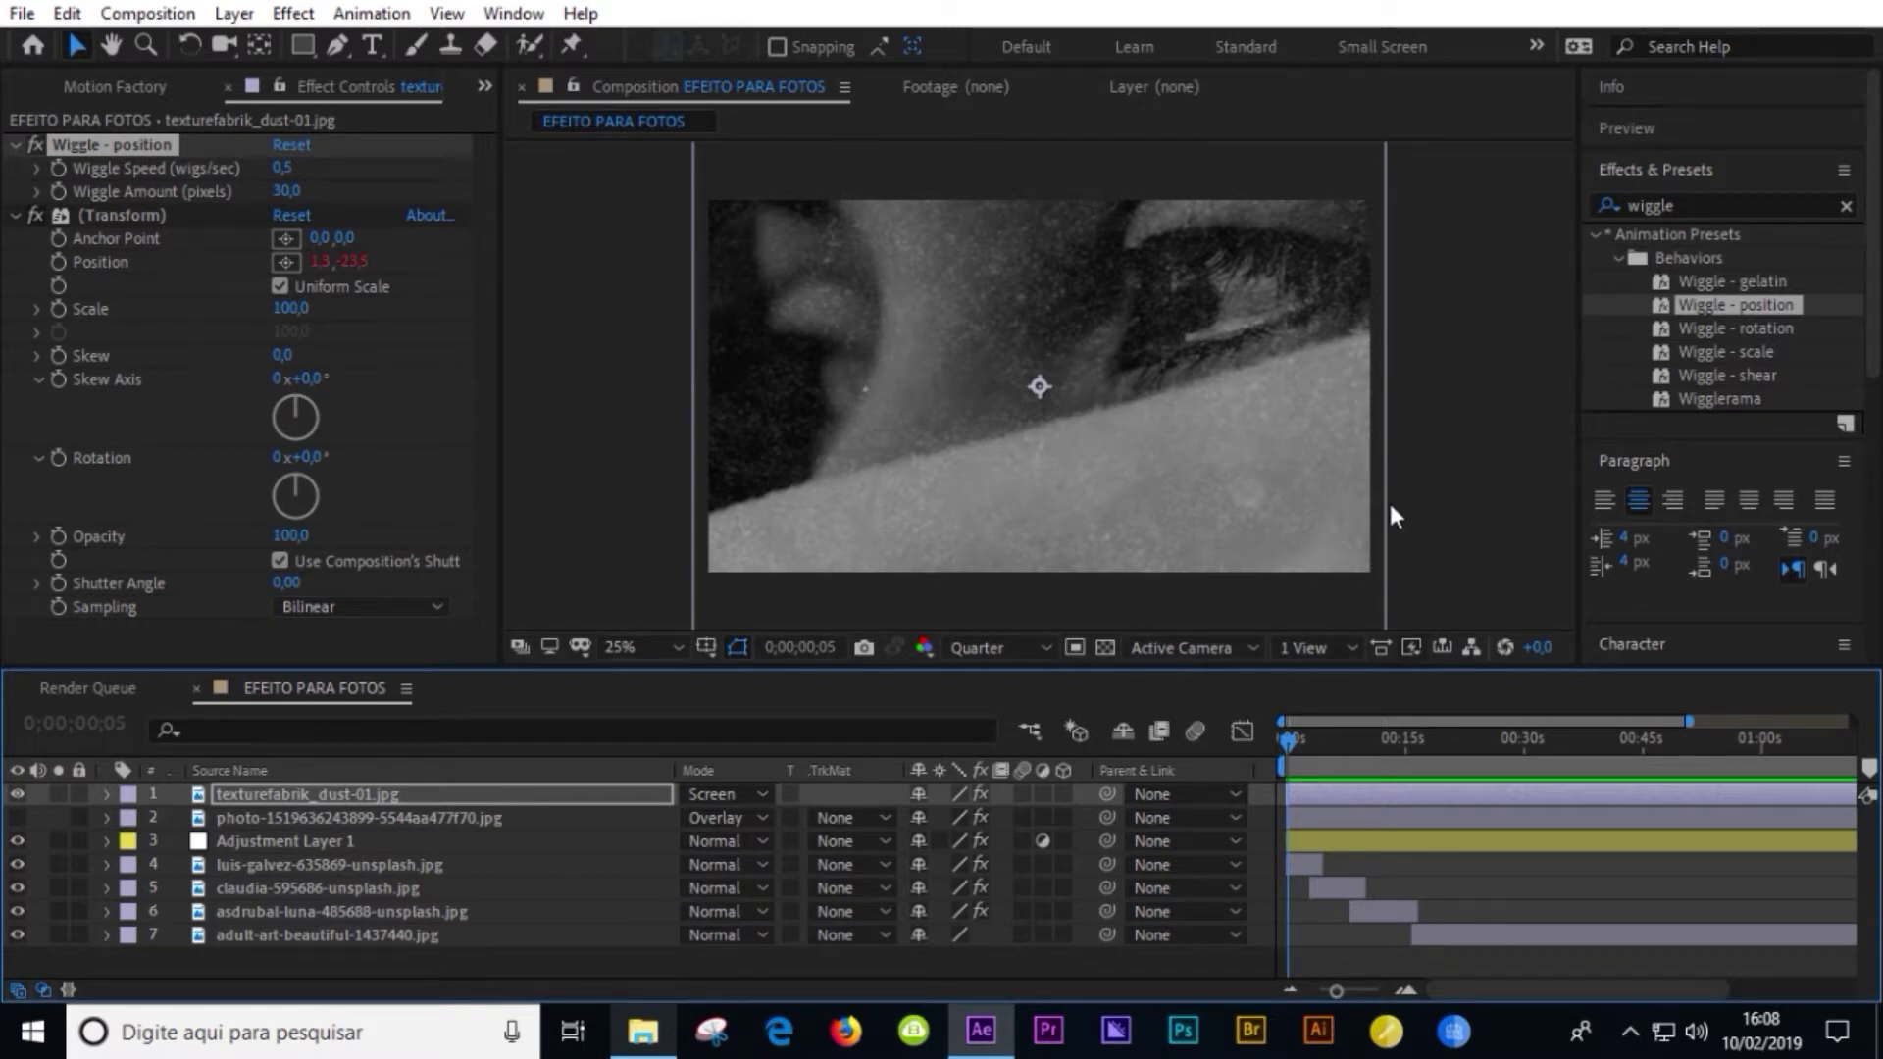
- Add a new 1920×1080 yellow solid, Yellow Solid 1, using the default solid settings
{"action": "left_click", "coordinate": [361, 967]}
{"action": "right_click", "coordinate": [335, 969]}
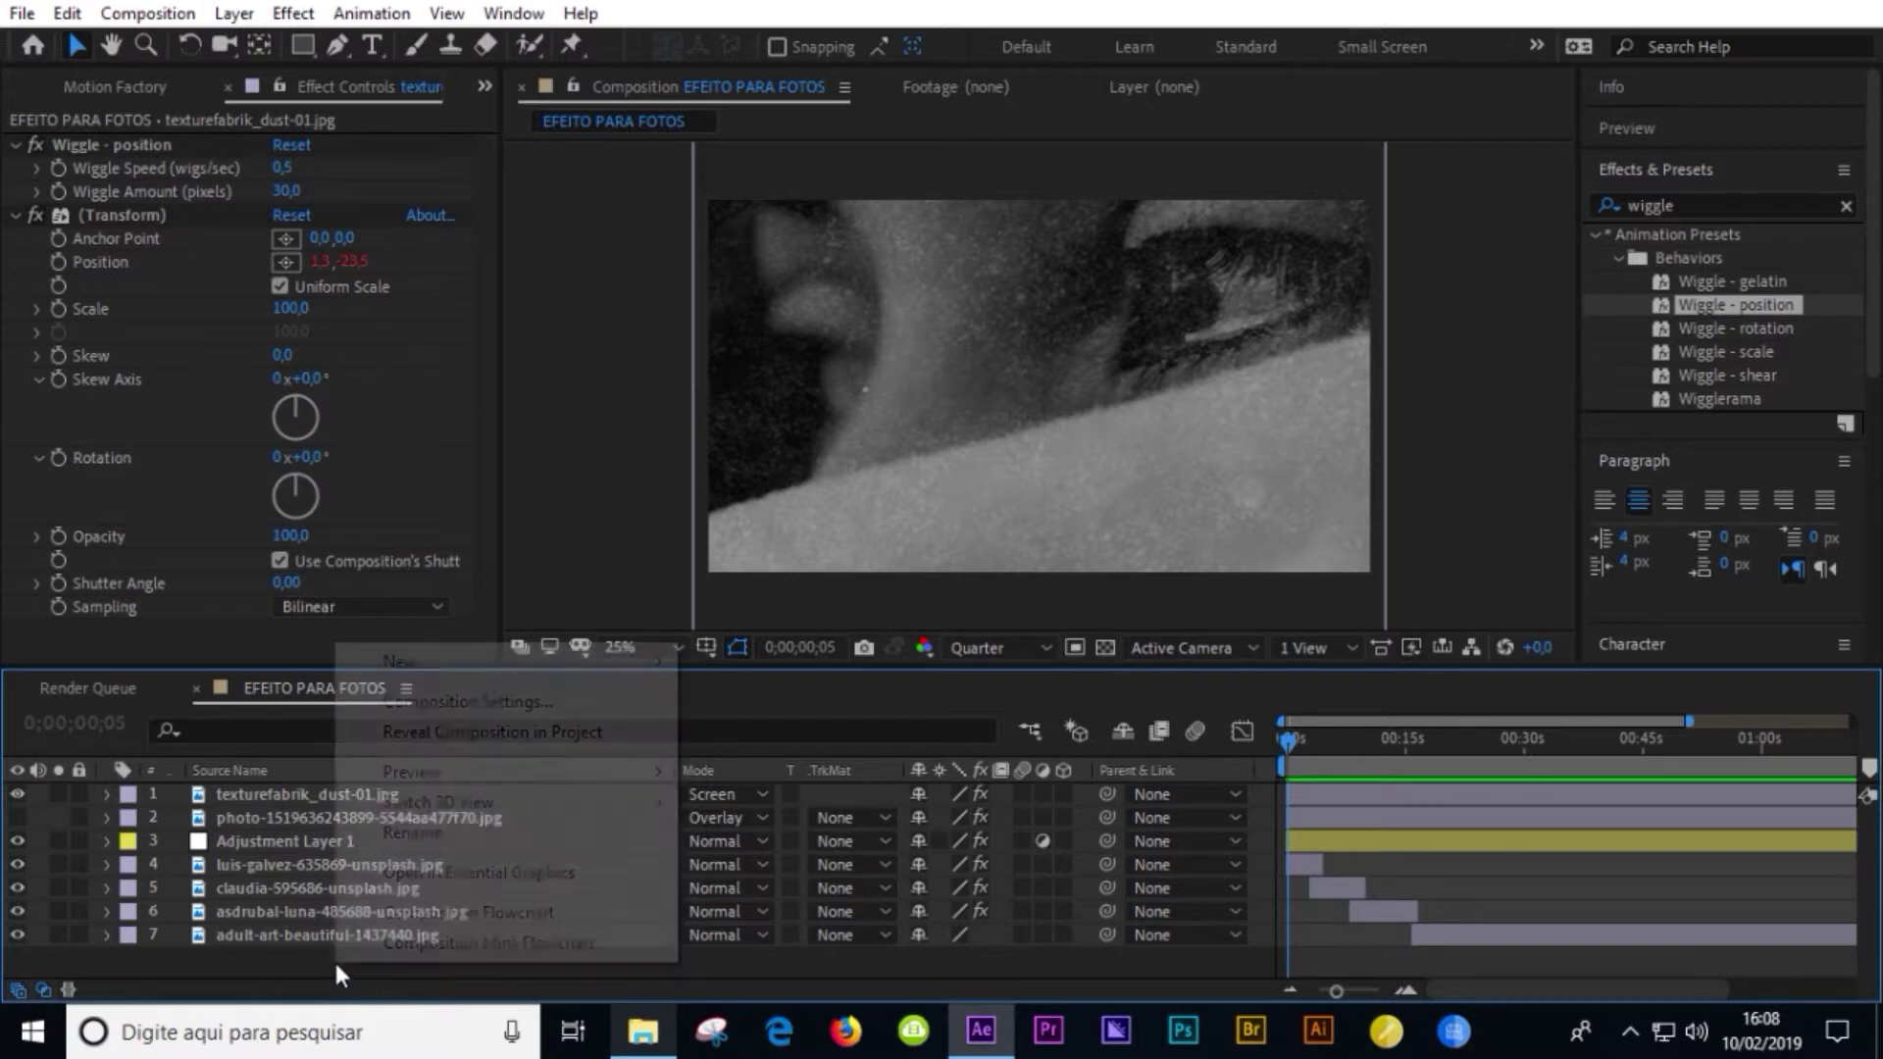
{"action": "mouse_move", "coordinate": [461, 659]}
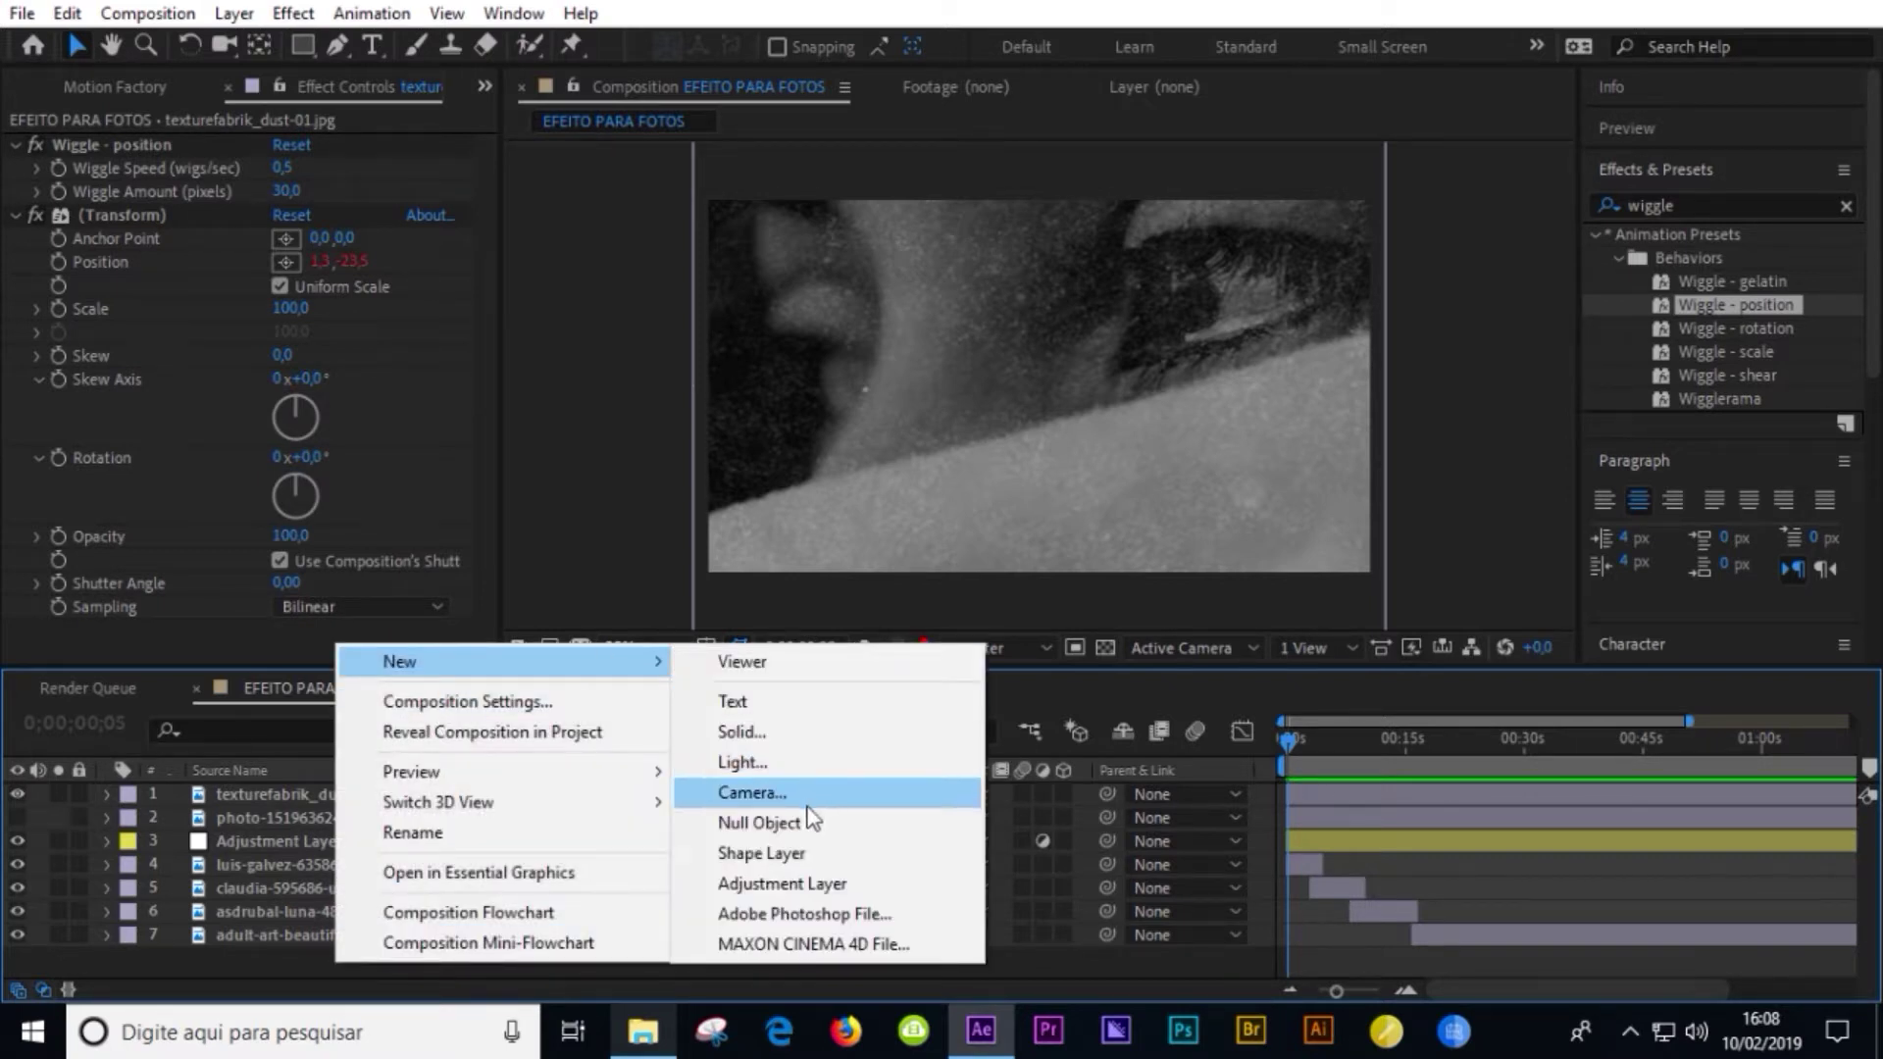
{"action": "left_click", "coordinate": [263, 959]}
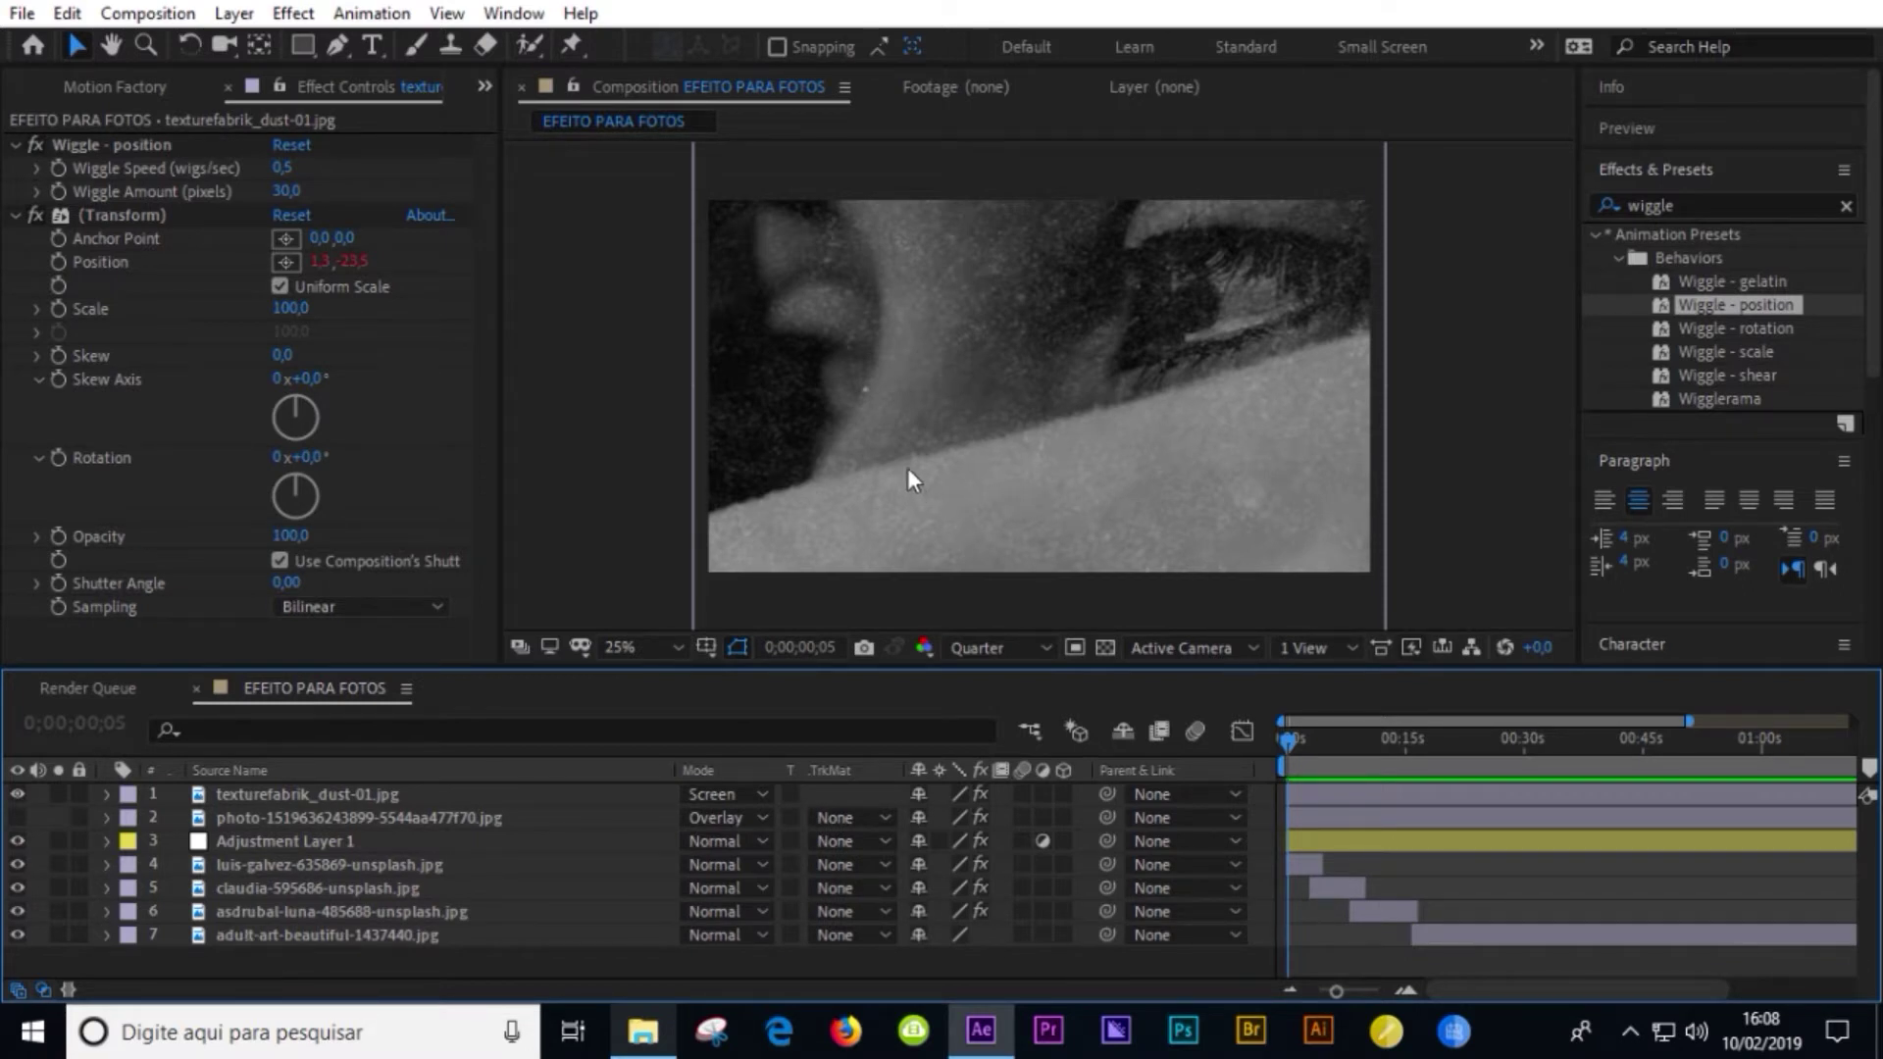
{"action": "key", "text": "ctrl+y"}
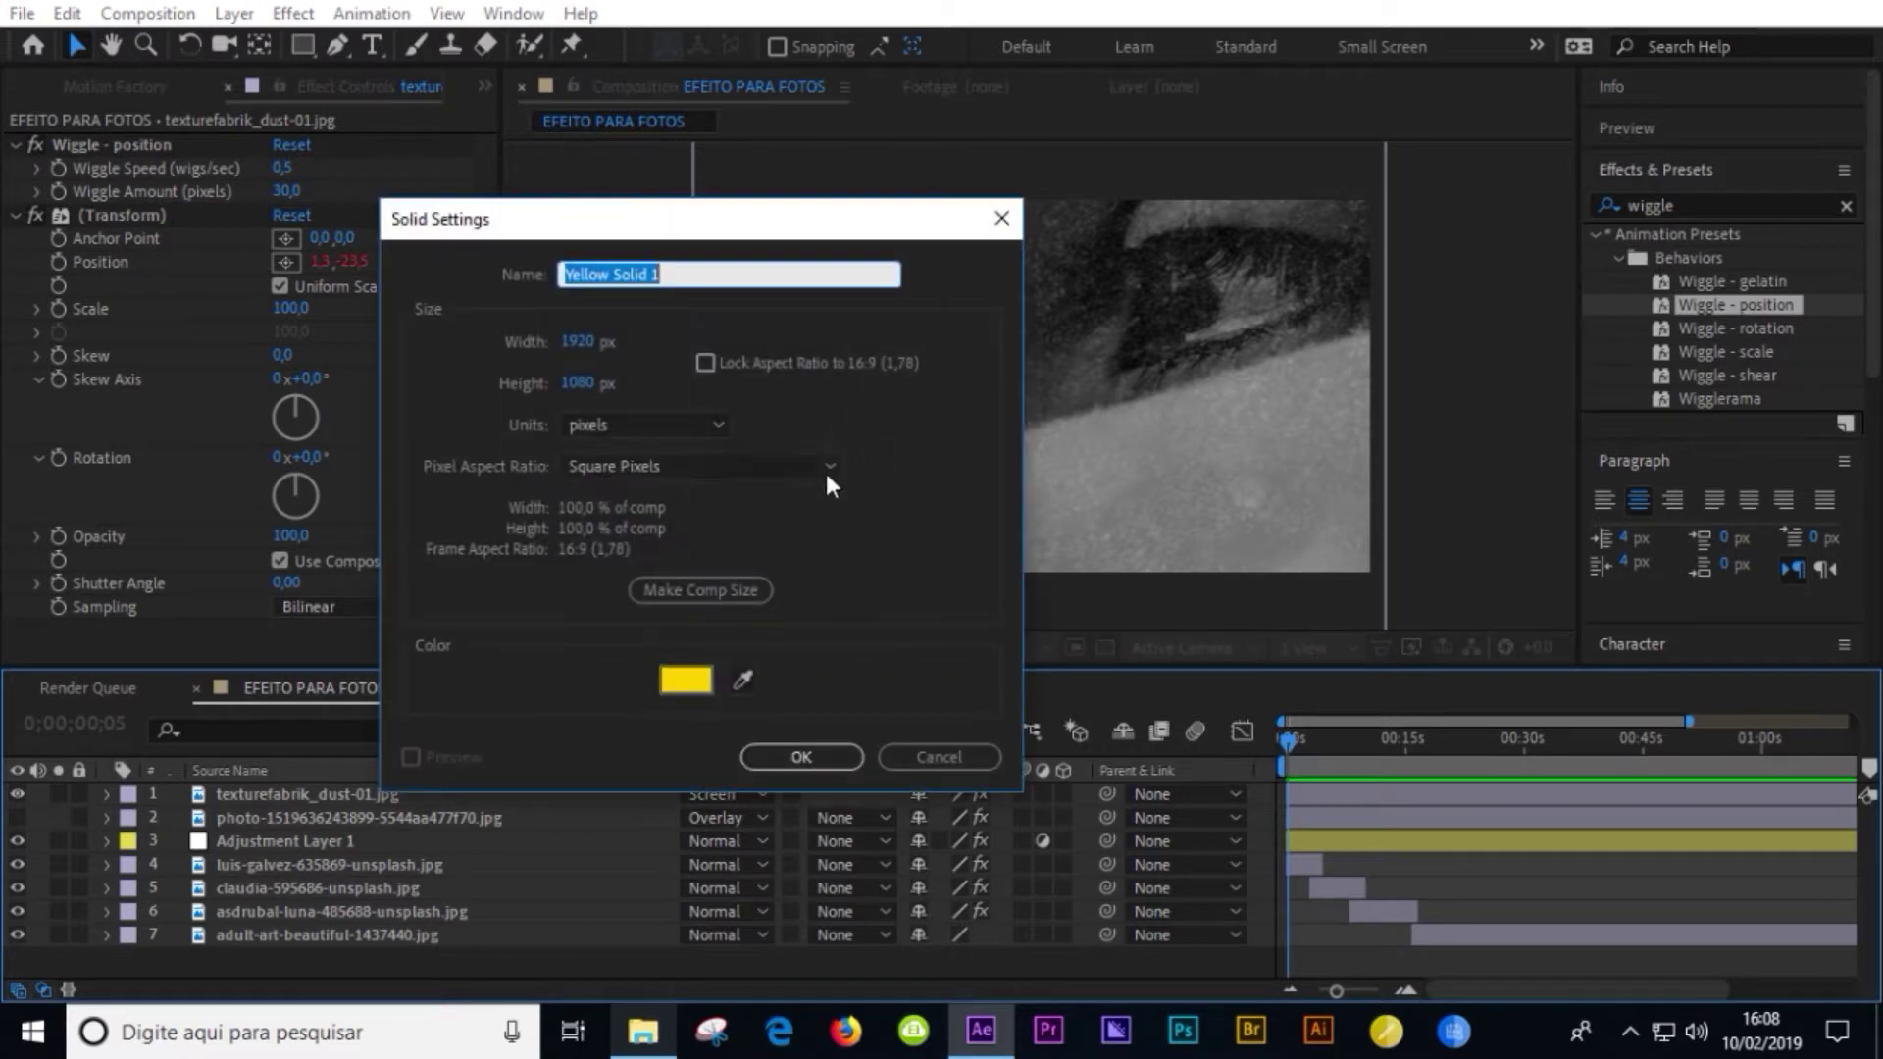
{"action": "left_click", "coordinate": [801, 758]}
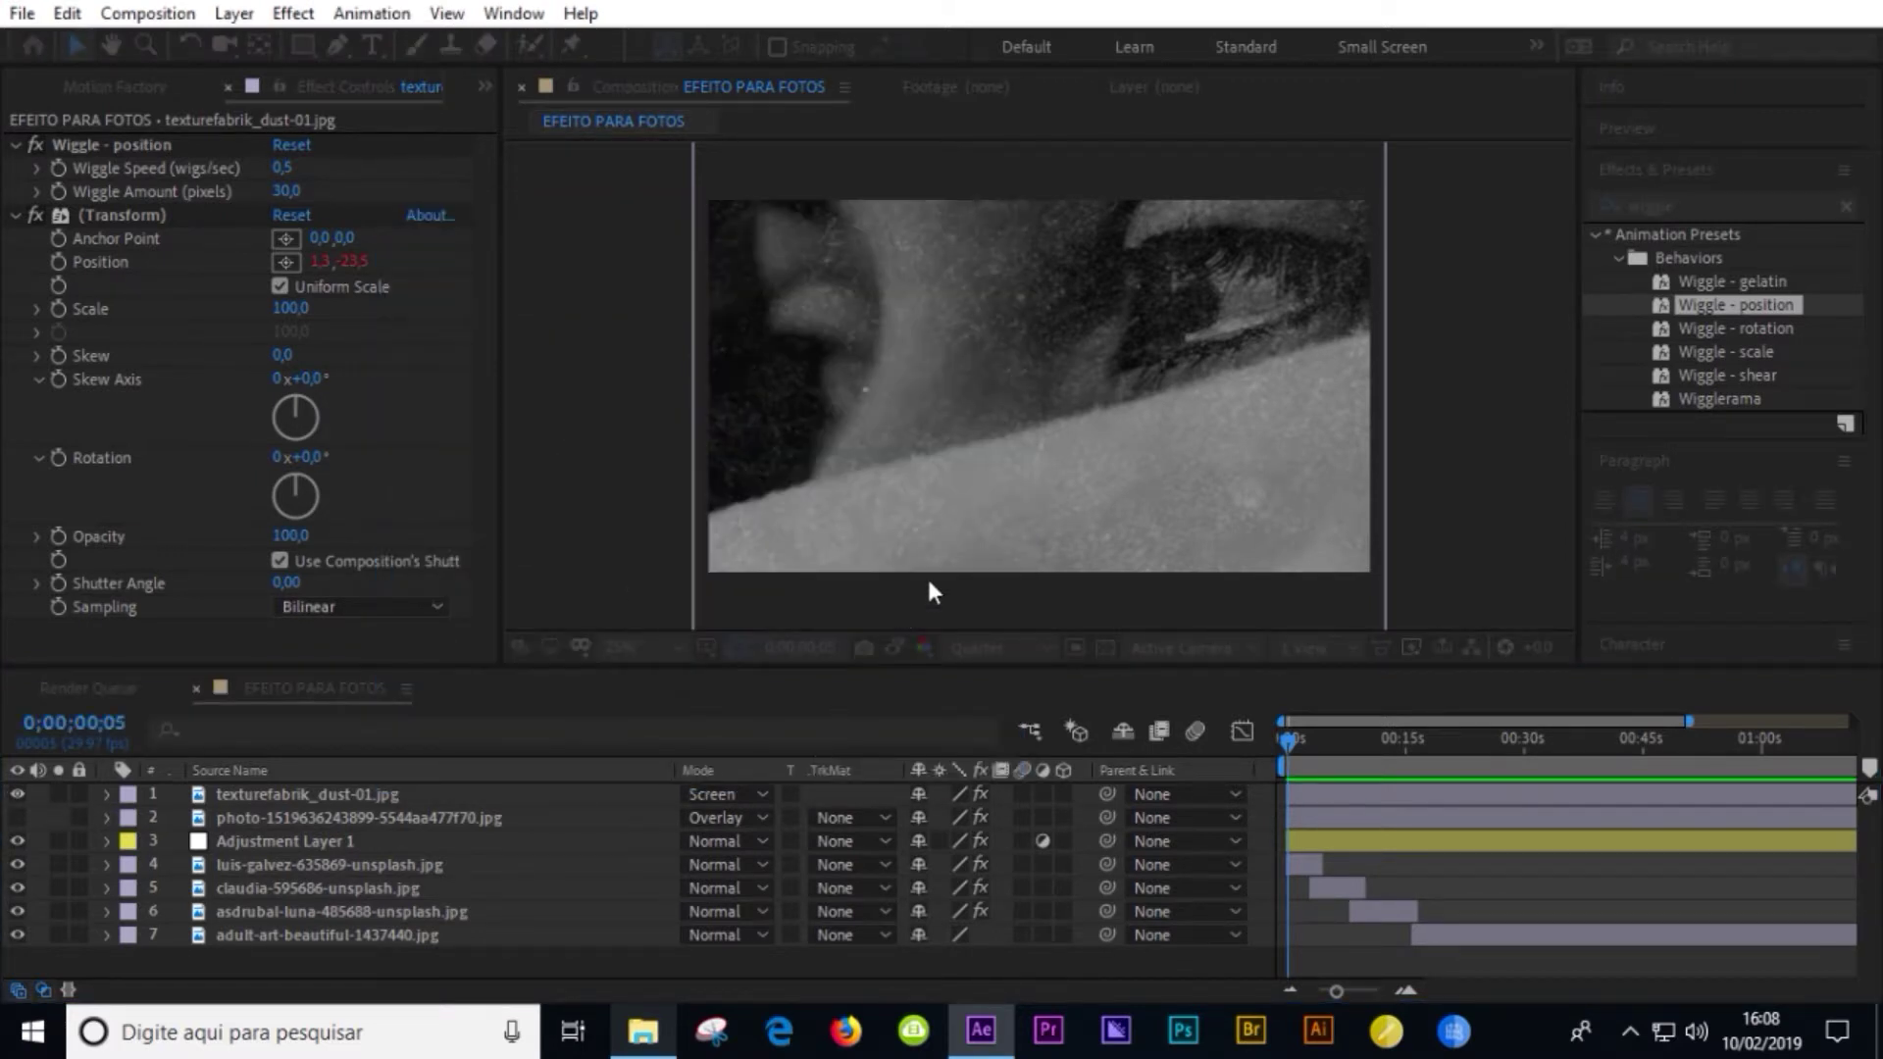
{"action": "double_click", "coordinate": [1721, 205]}
- Search for 'fill' and apply the Fill effect to Yellow Solid 1, turning it red
{"action": "type", "text": "fill"}
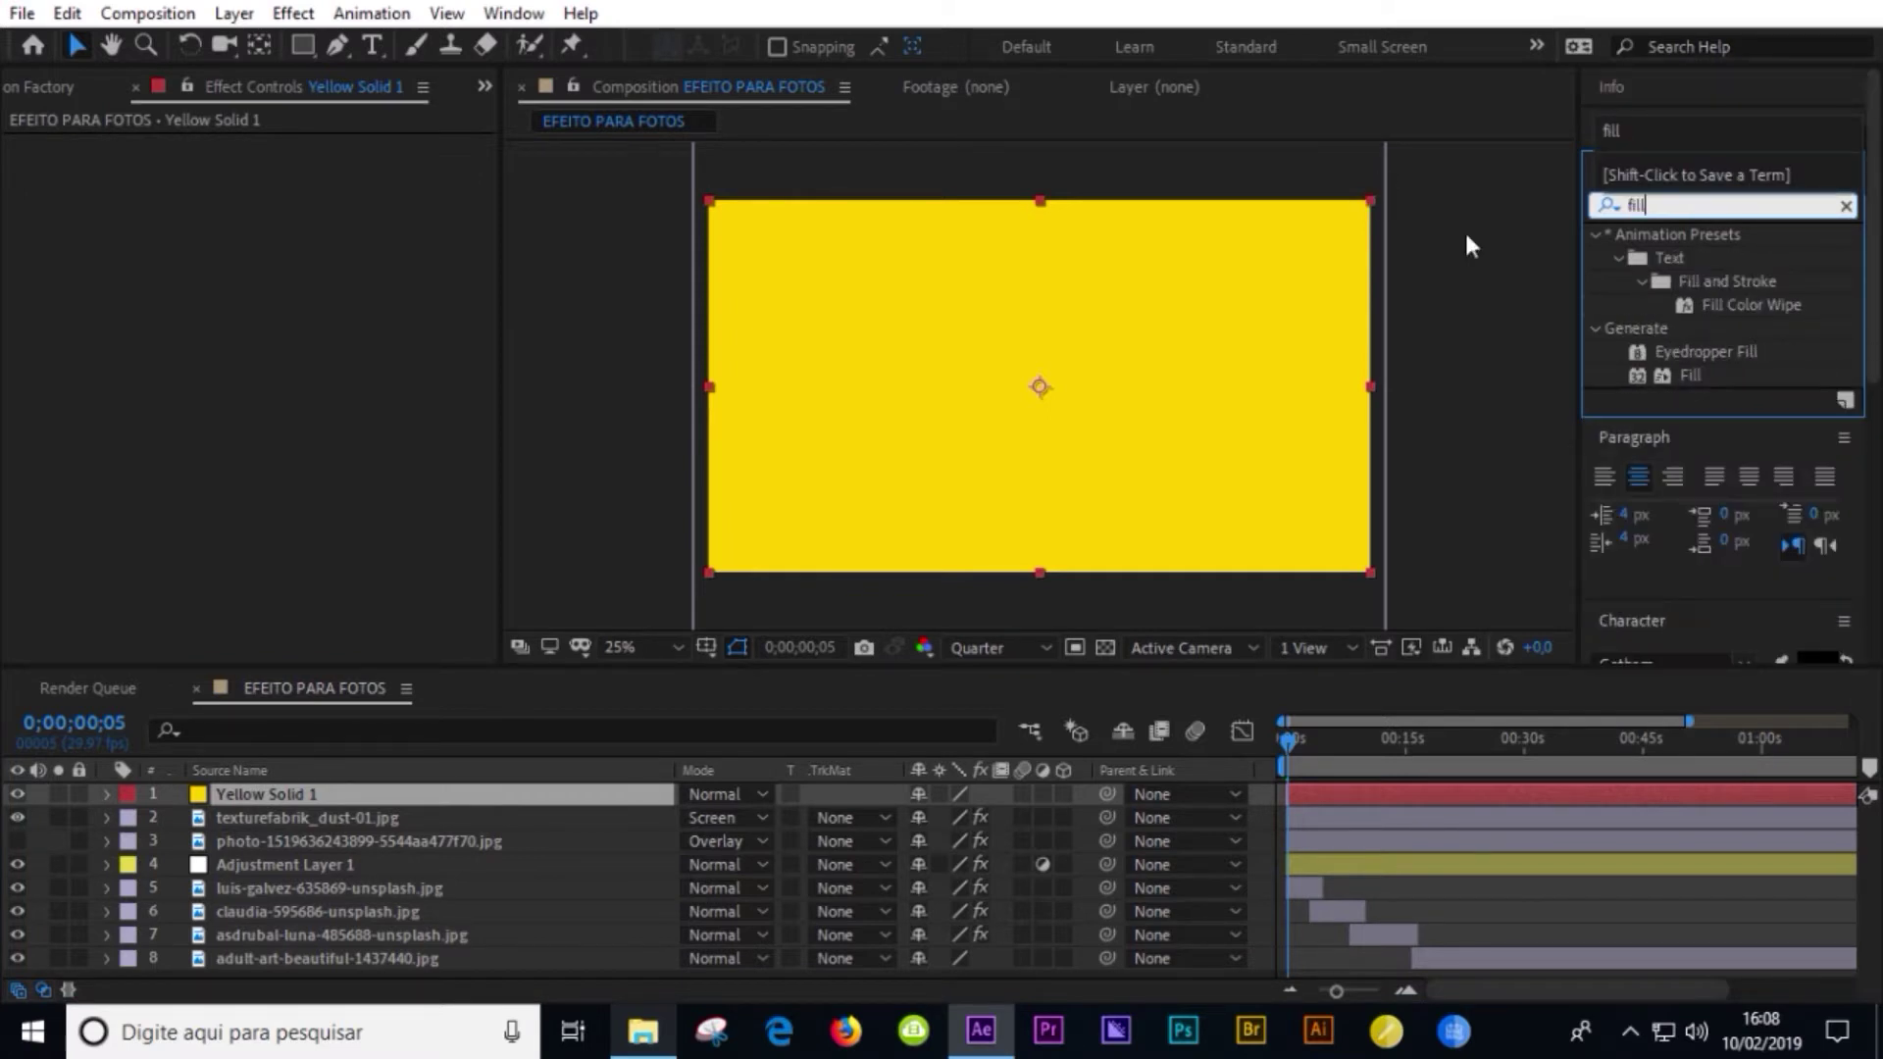
{"action": "mouse_move", "coordinate": [1688, 374]}
{"action": "left_mouse_down"}
{"action": "mouse_move", "coordinate": [187, 798]}
{"action": "mouse_move", "coordinate": [271, 787]}
{"action": "left_mouse_up"}
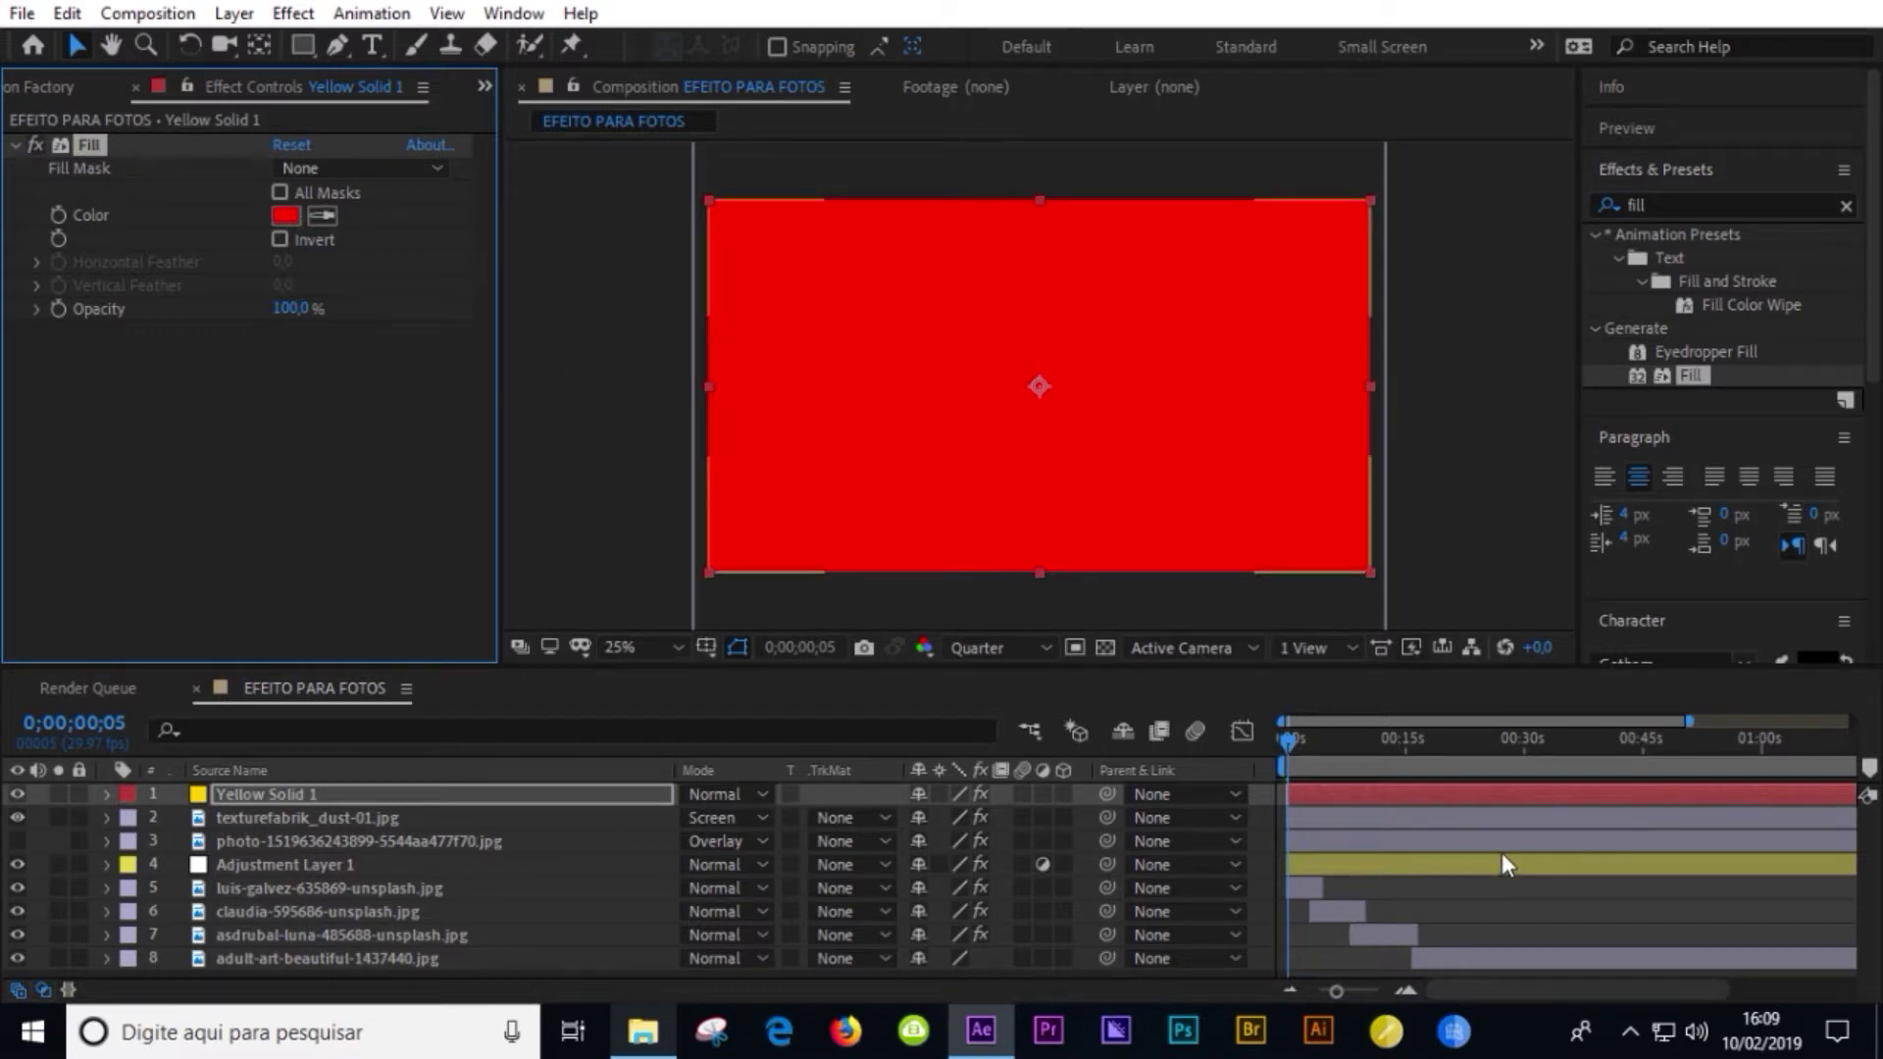
- Keyframe the Fill colour: red at the start and blue at about one second
{"action": "key", "text": "e"}
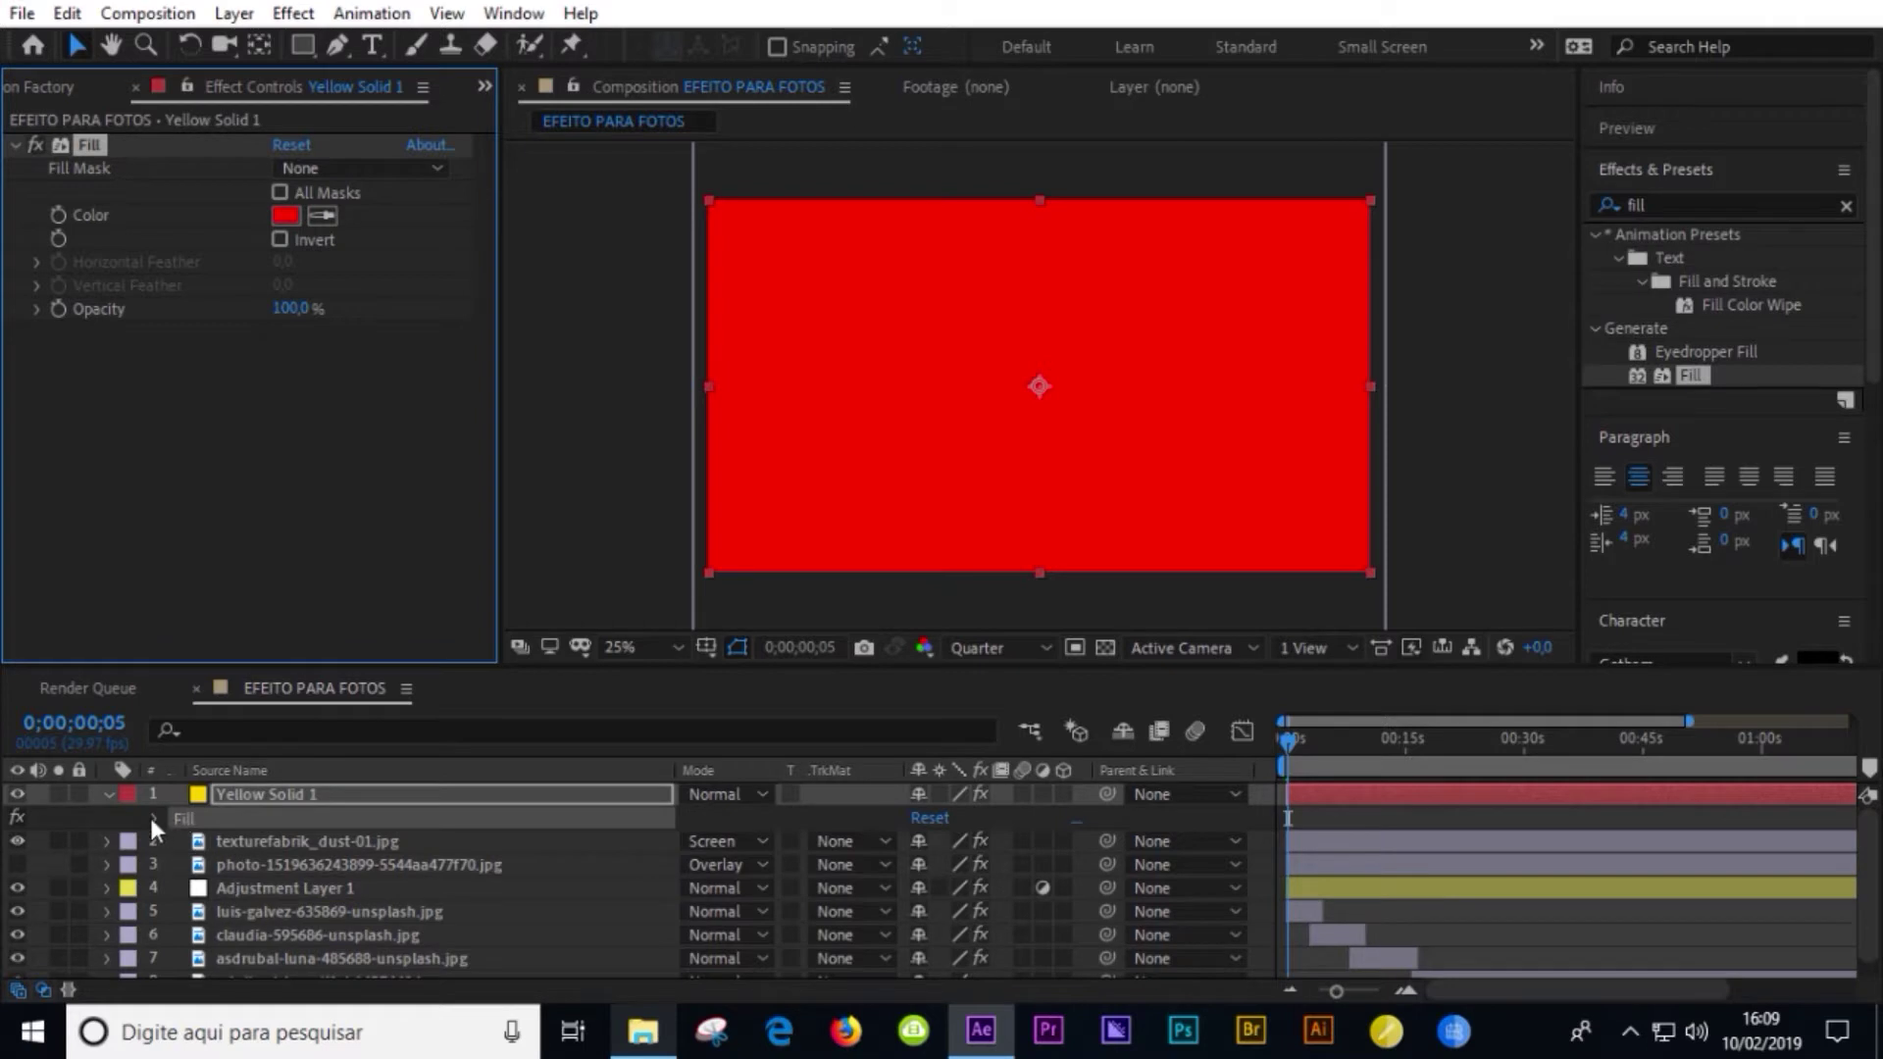
{"action": "left_click", "coordinate": [152, 818]}
{"action": "scroll", "coordinate": [239, 865], "scroll_direction": "down", "scroll_amount": 1}
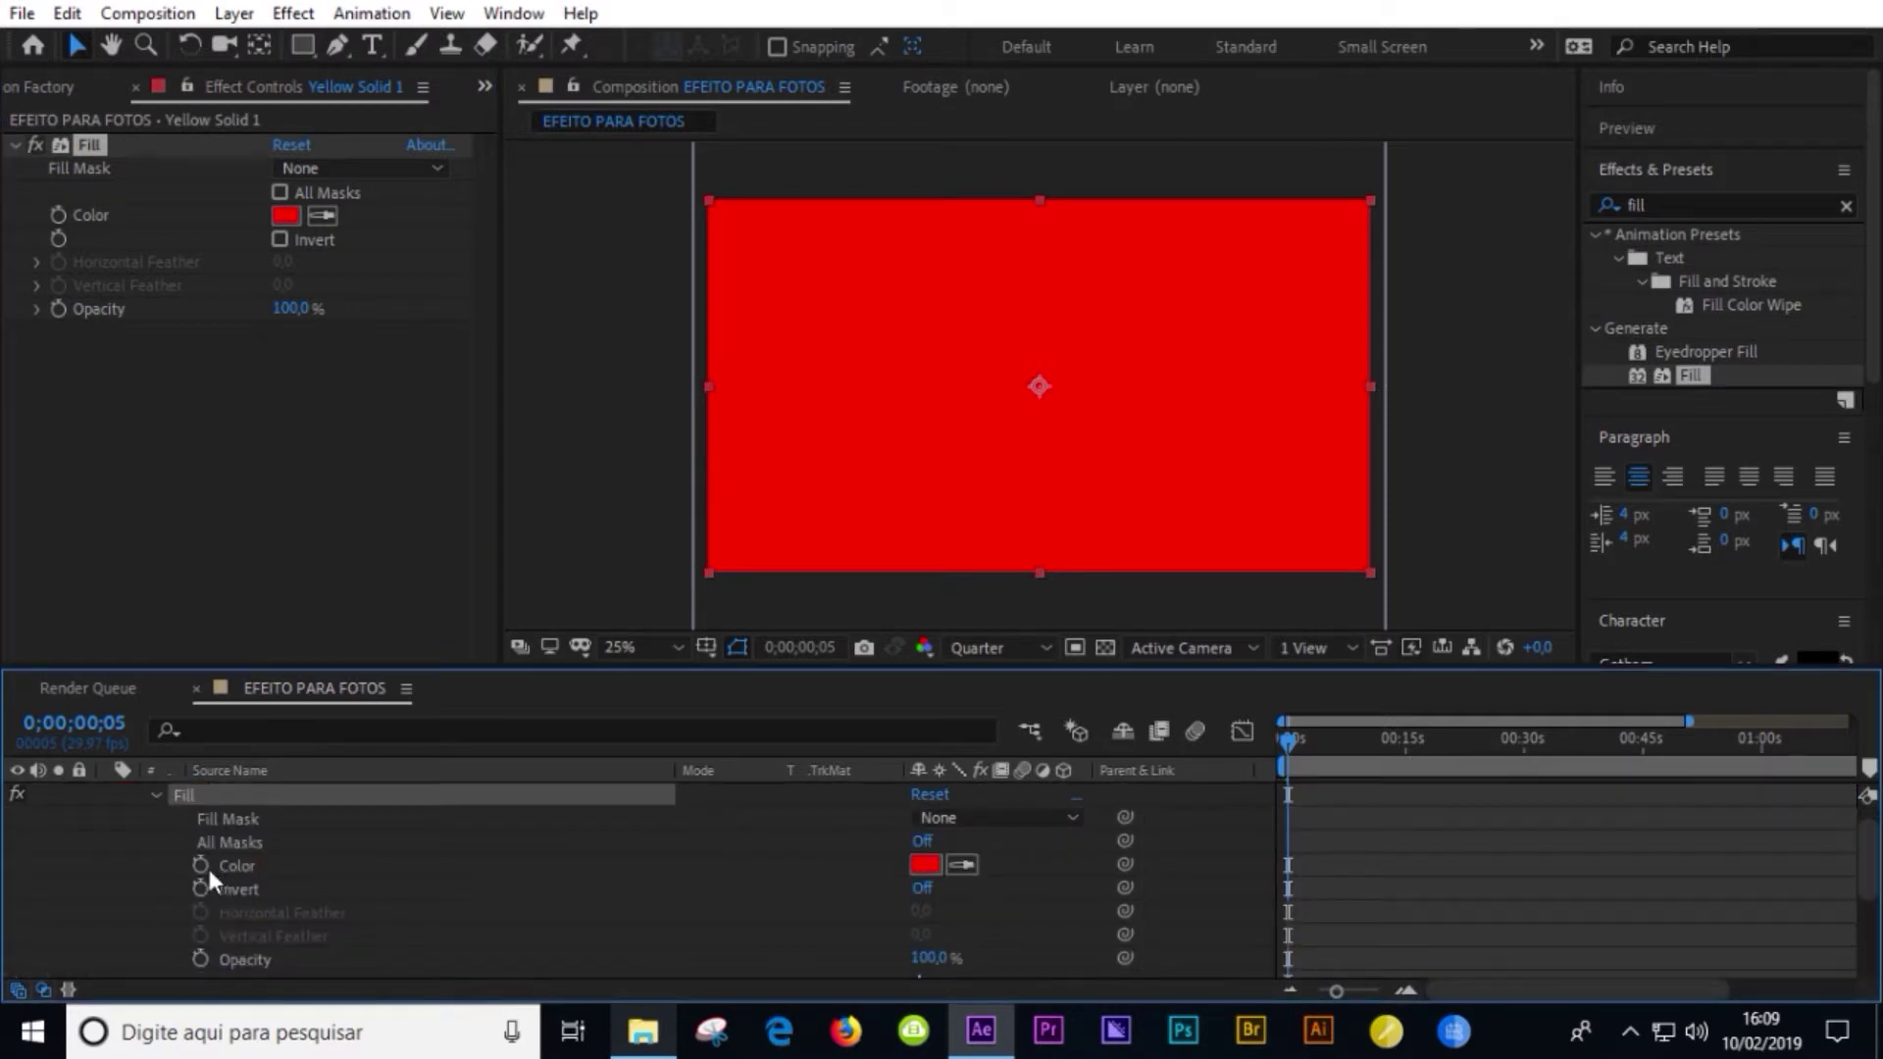
{"action": "left_click", "coordinate": [202, 867]}
{"action": "scroll", "coordinate": [1761, 856], "scroll_direction": "up", "scroll_amount": 5}
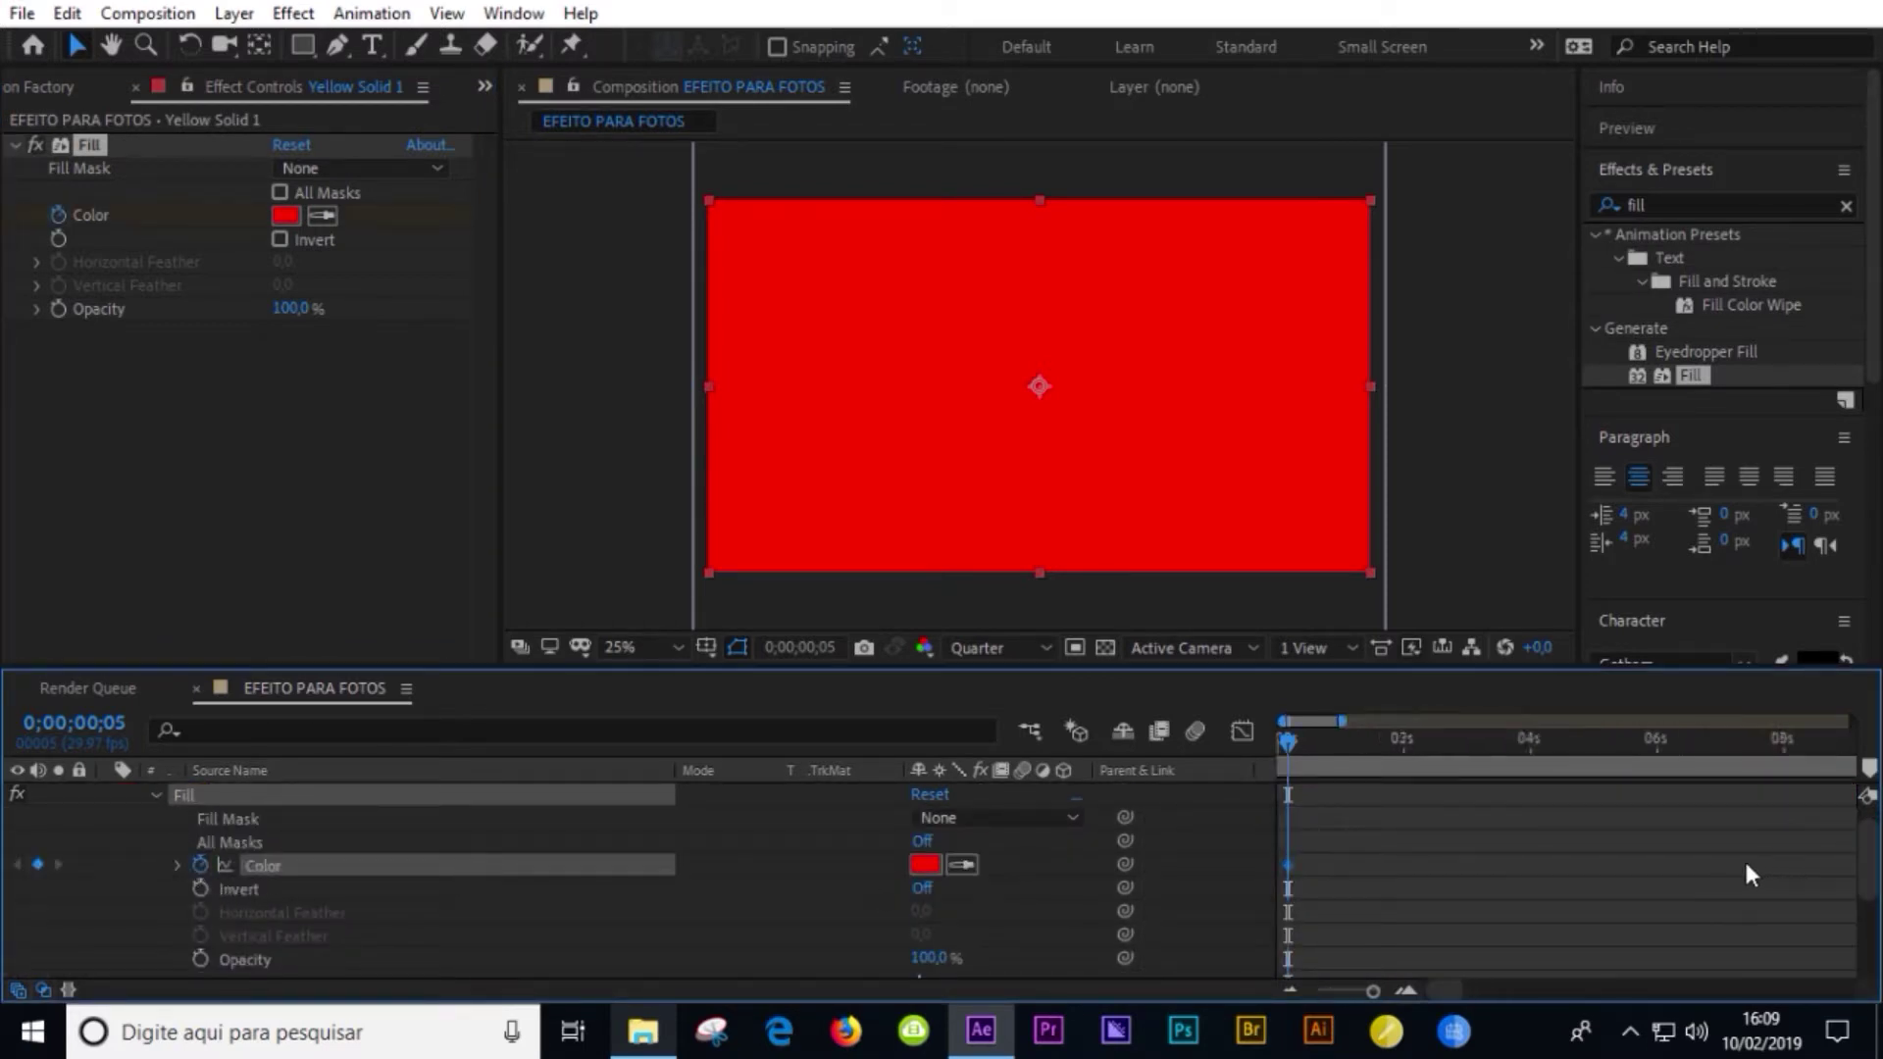
{"action": "key", "text": "Page_Down"}
{"action": "key", "text": "Page_Down"}
{"action": "key", "text": "Page_Down"}
{"action": "left_click_drag", "start_coordinate": [1377, 761], "coordinate": [1398, 761]}
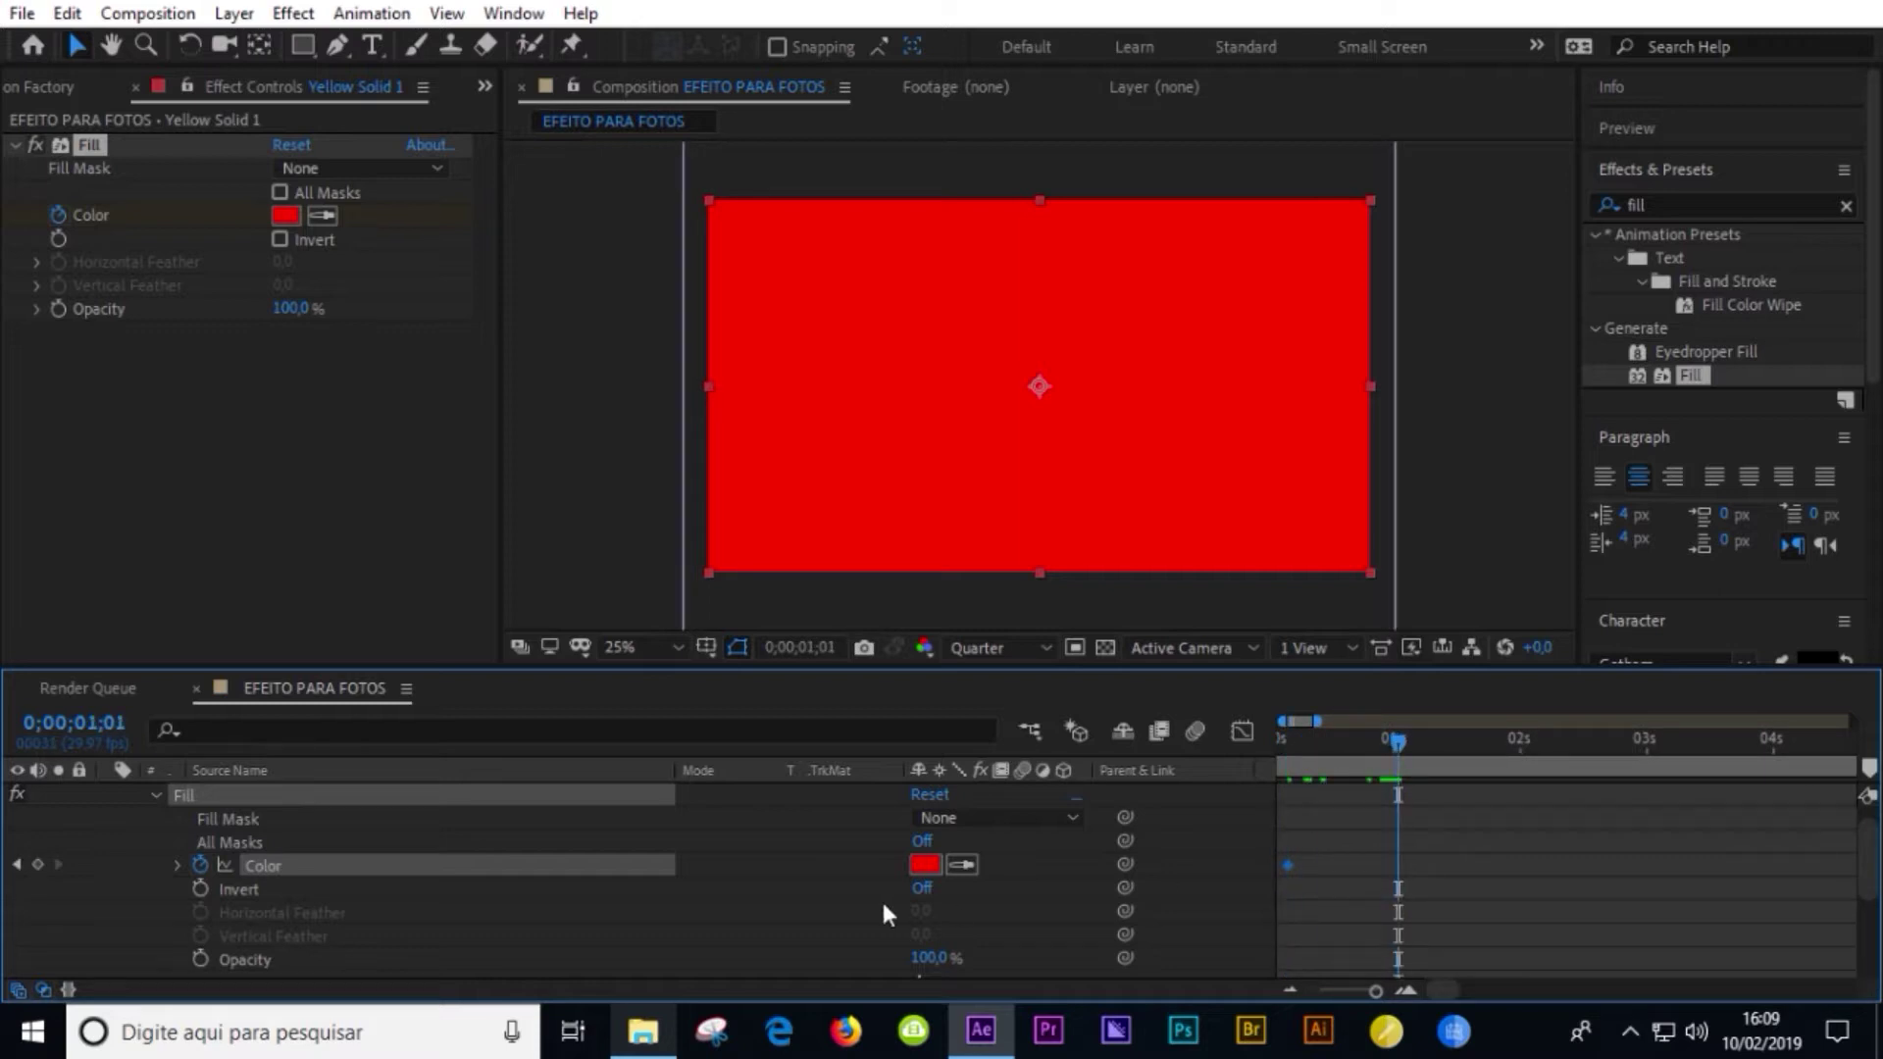
{"action": "left_click", "coordinate": [927, 865]}
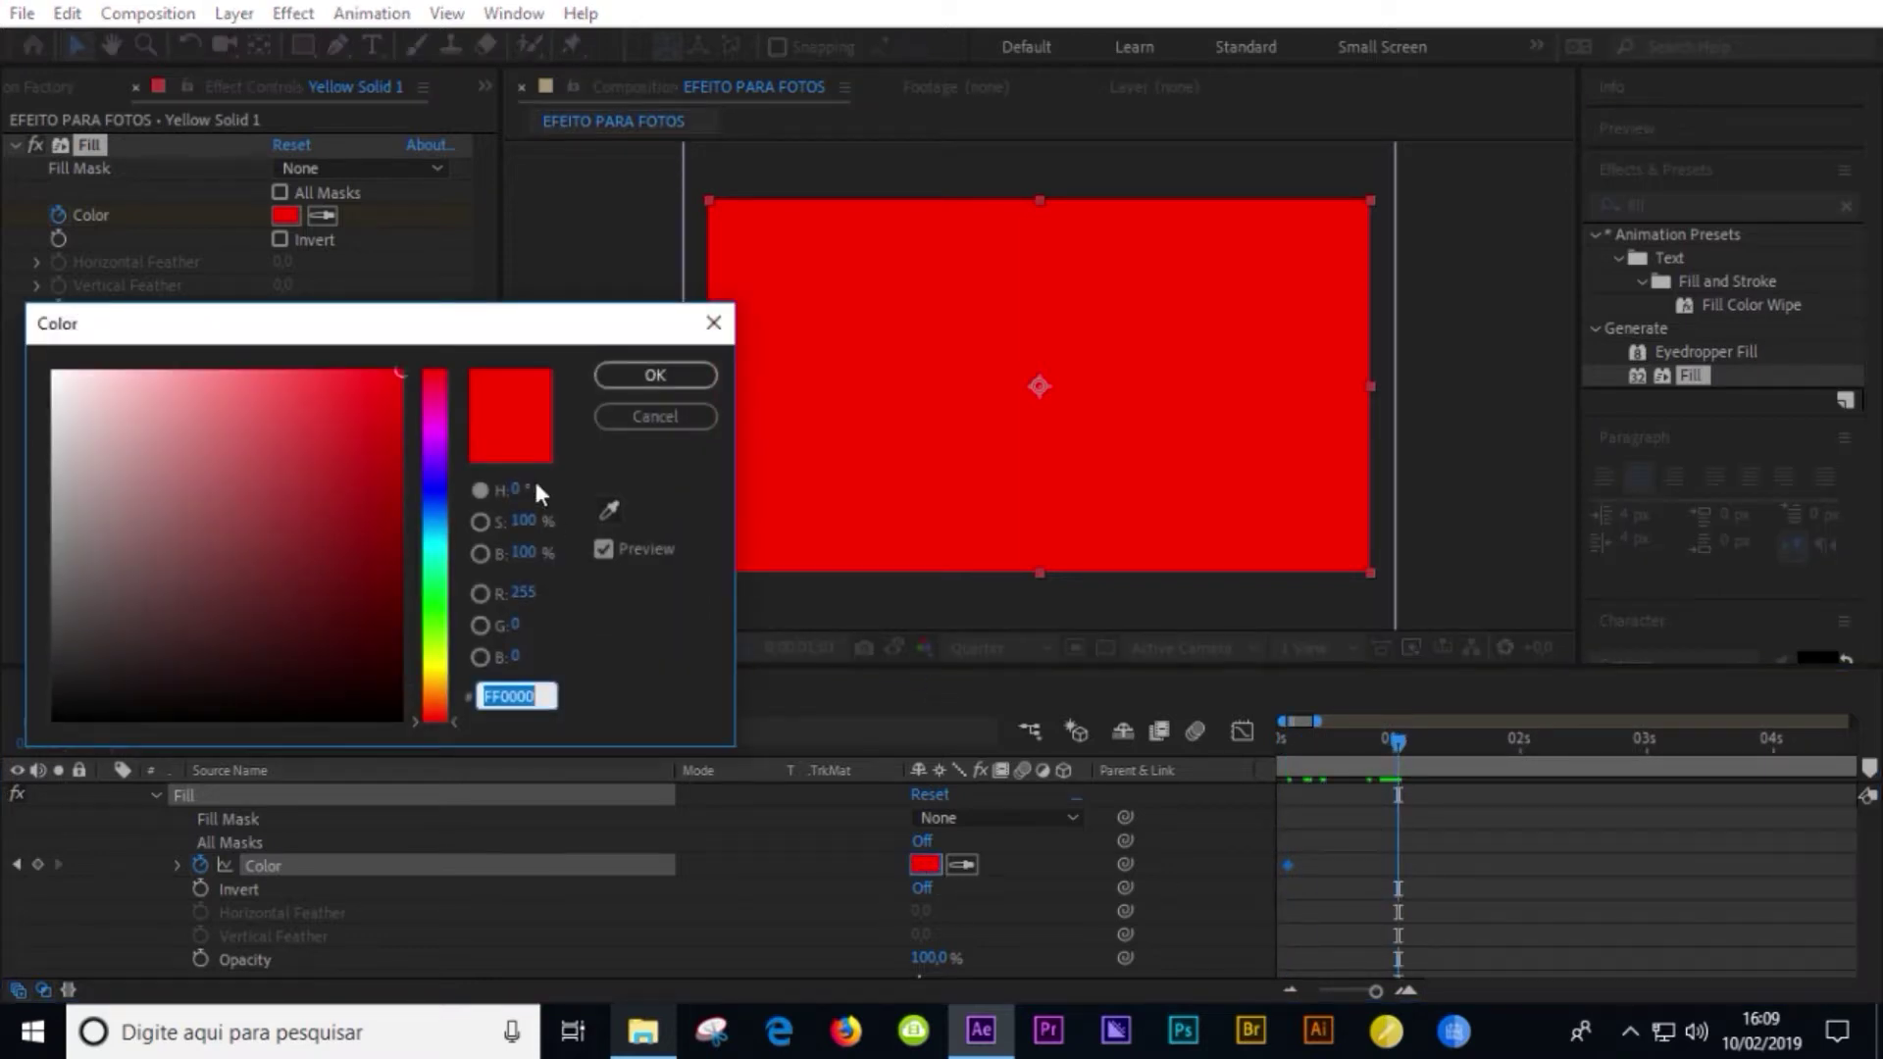
{"action": "left_click", "coordinate": [438, 501]}
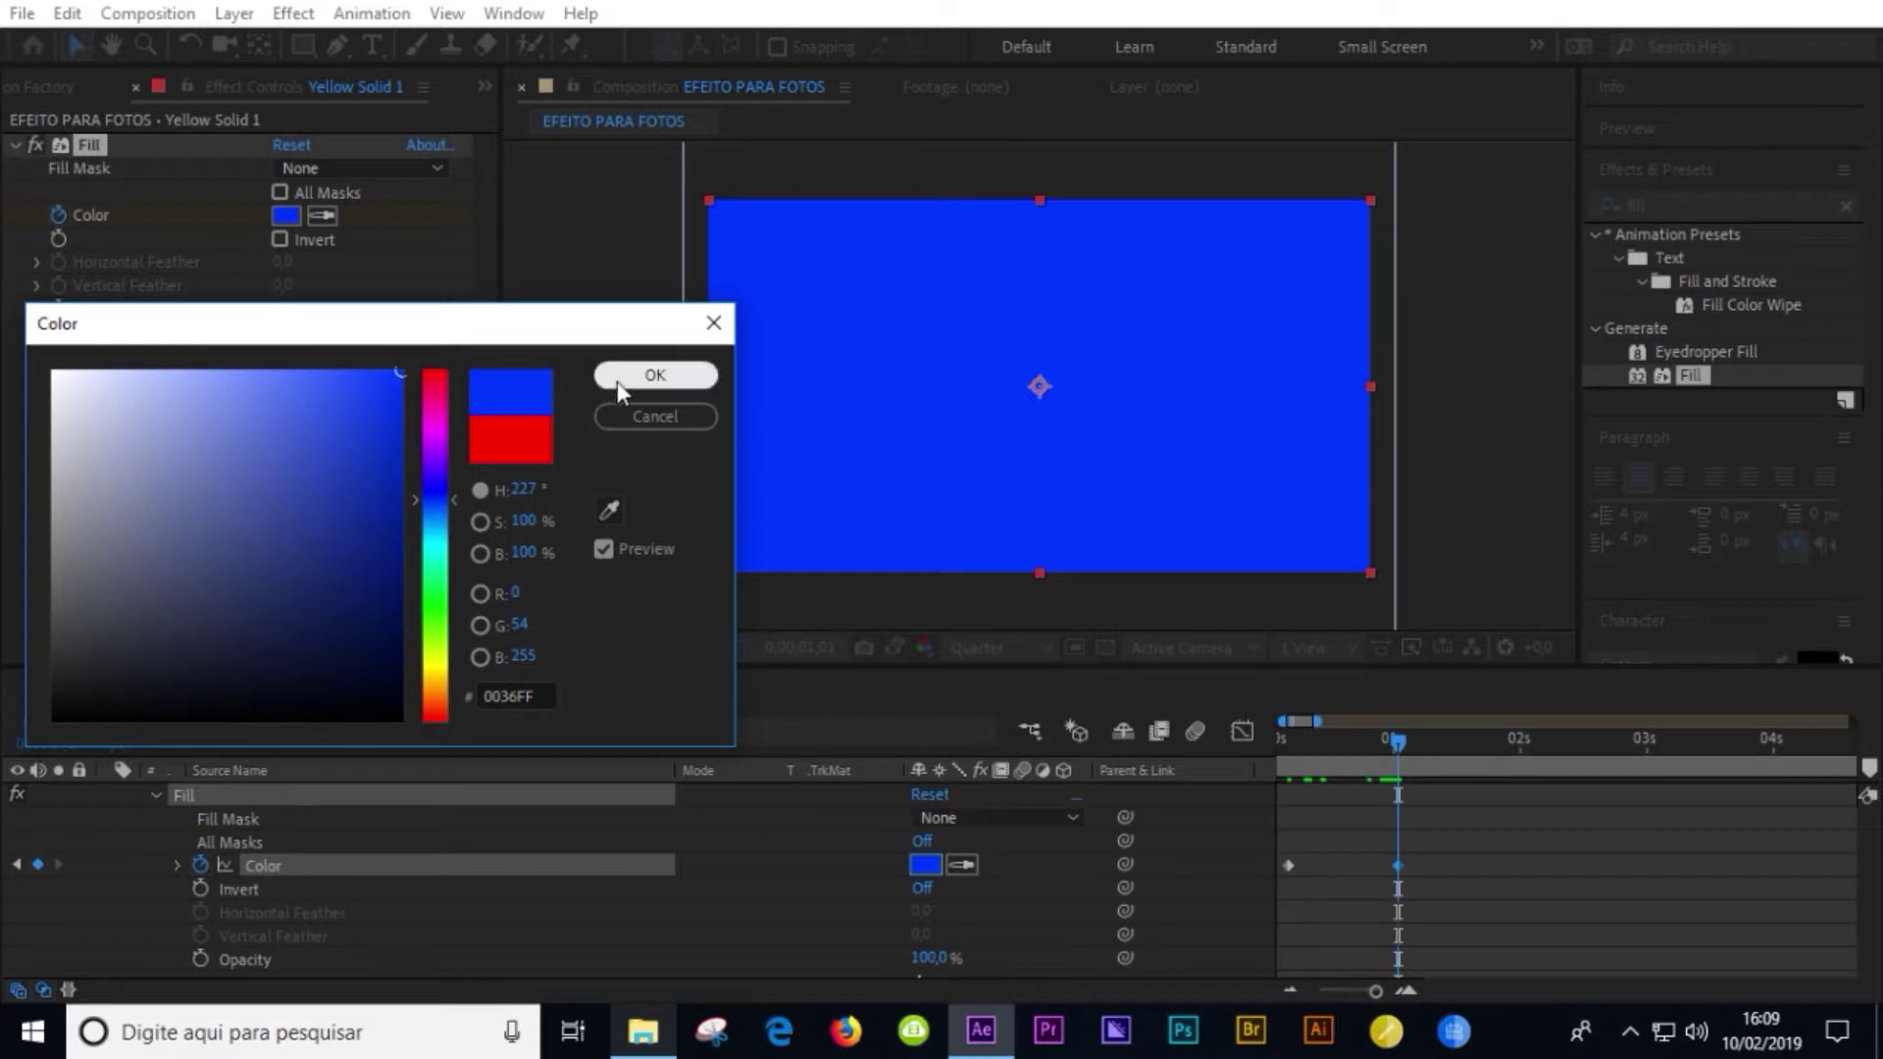
{"action": "left_click", "coordinate": [677, 375]}
- Paste the red-blue keyframe pair at 2, 4, 6, 8 and 10 seconds
{"action": "mouse_move", "coordinate": [1476, 841]}
{"action": "left_mouse_down"}
{"action": "mouse_move", "coordinate": [1241, 891]}
{"action": "mouse_move", "coordinate": [1287, 868]}
{"action": "left_mouse_up"}
{"action": "left_click_drag", "start_coordinate": [1434, 856], "coordinate": [1242, 882]}
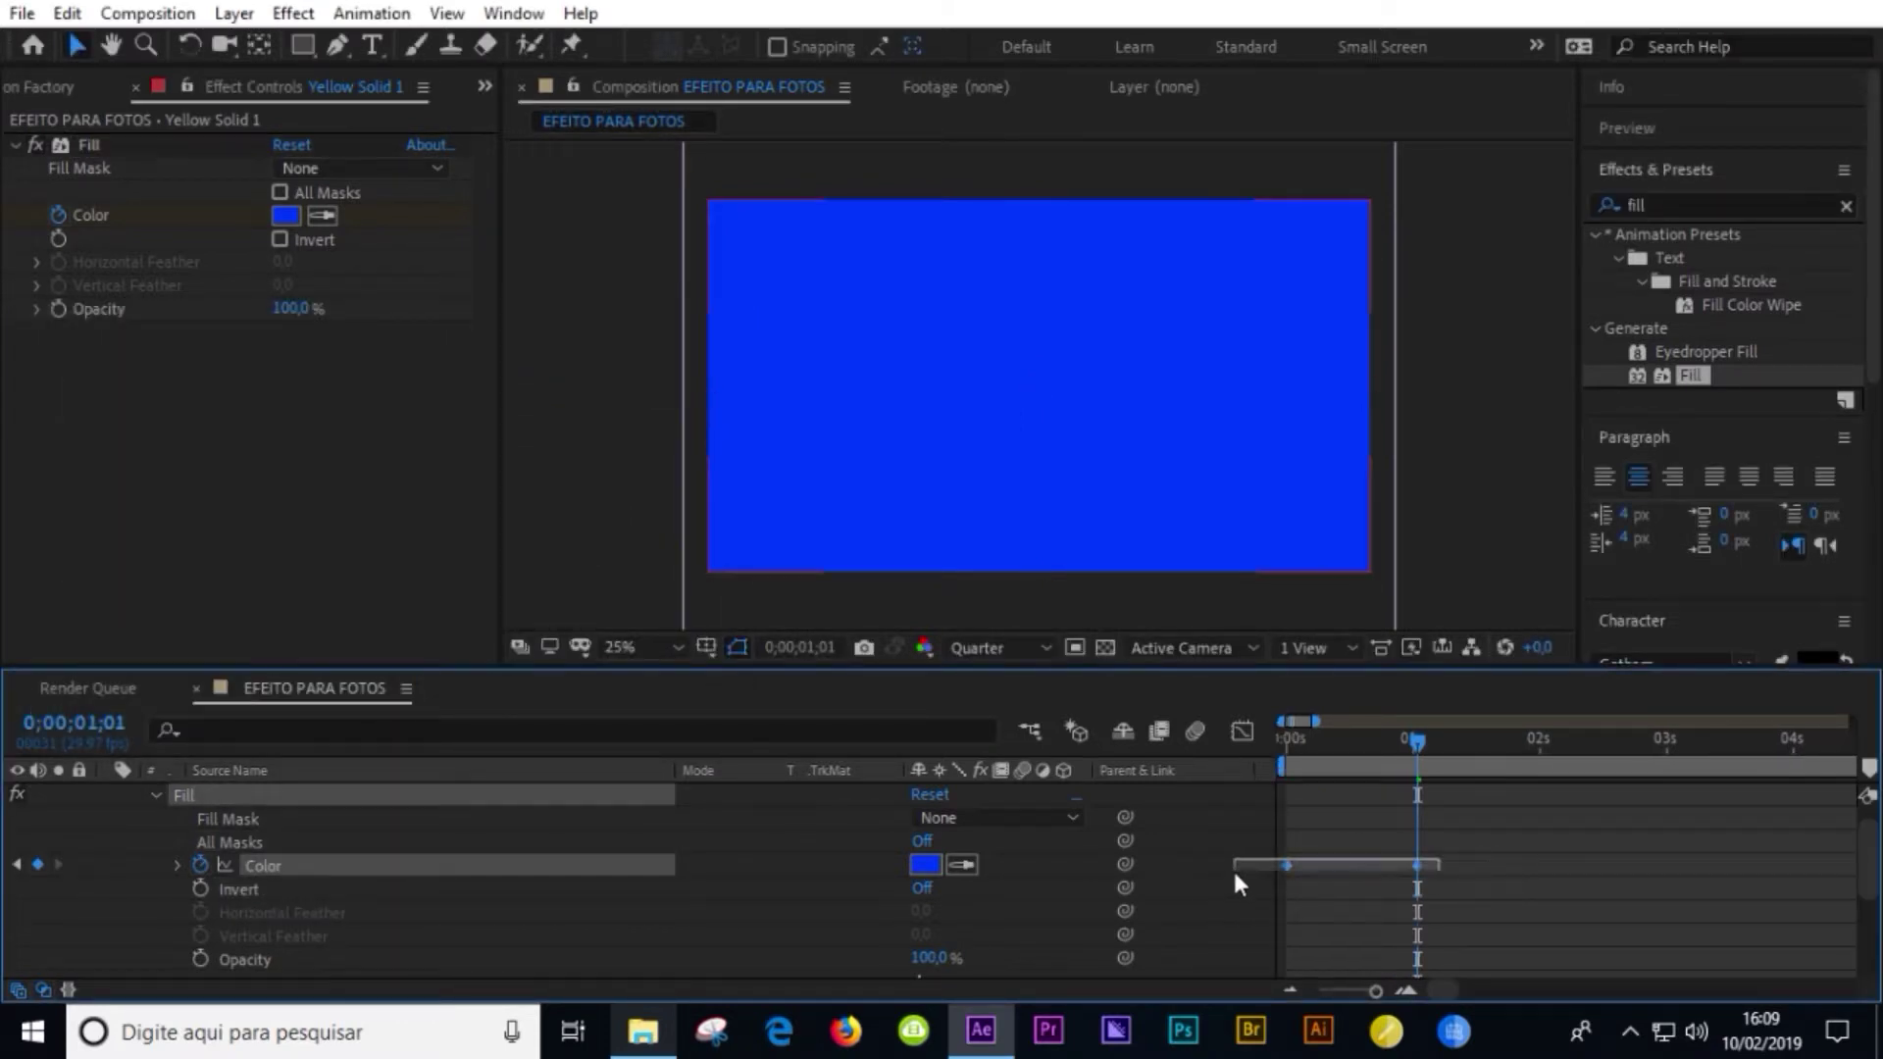
{"action": "left_click", "coordinate": [1541, 756]}
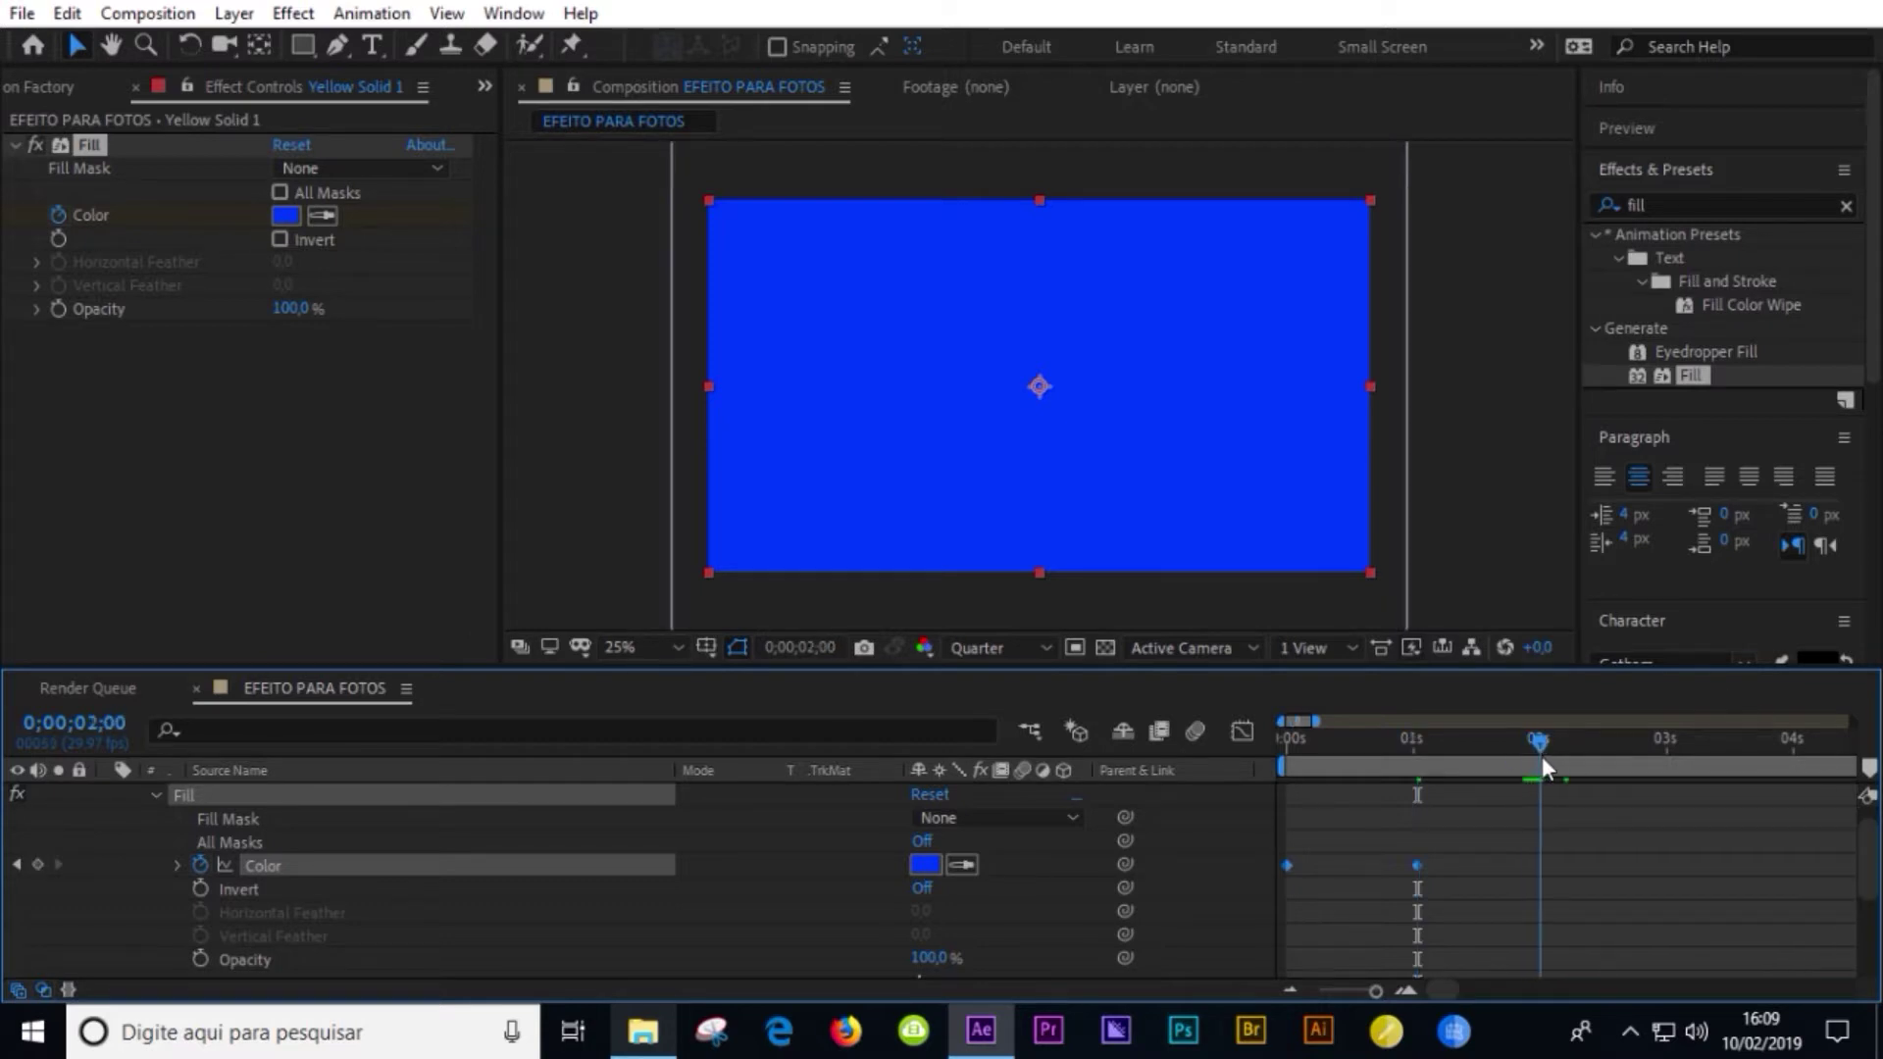
{"action": "key", "text": "ctrl+v"}
{"action": "key", "text": "minus"}
{"action": "key", "text": "minus"}
{"action": "left_click", "coordinate": [1485, 759]}
{"action": "key", "text": "ctrl+v"}
{"action": "left_click", "coordinate": [1577, 757]}
{"action": "key", "text": "ctrl+v"}
{"action": "left_click_drag", "start_coordinate": [1681, 763], "coordinate": [1674, 761]}
{"action": "key", "text": "ctrl+v"}
{"action": "left_click", "coordinate": [1769, 757]}
{"action": "key", "text": "ctrl+v"}
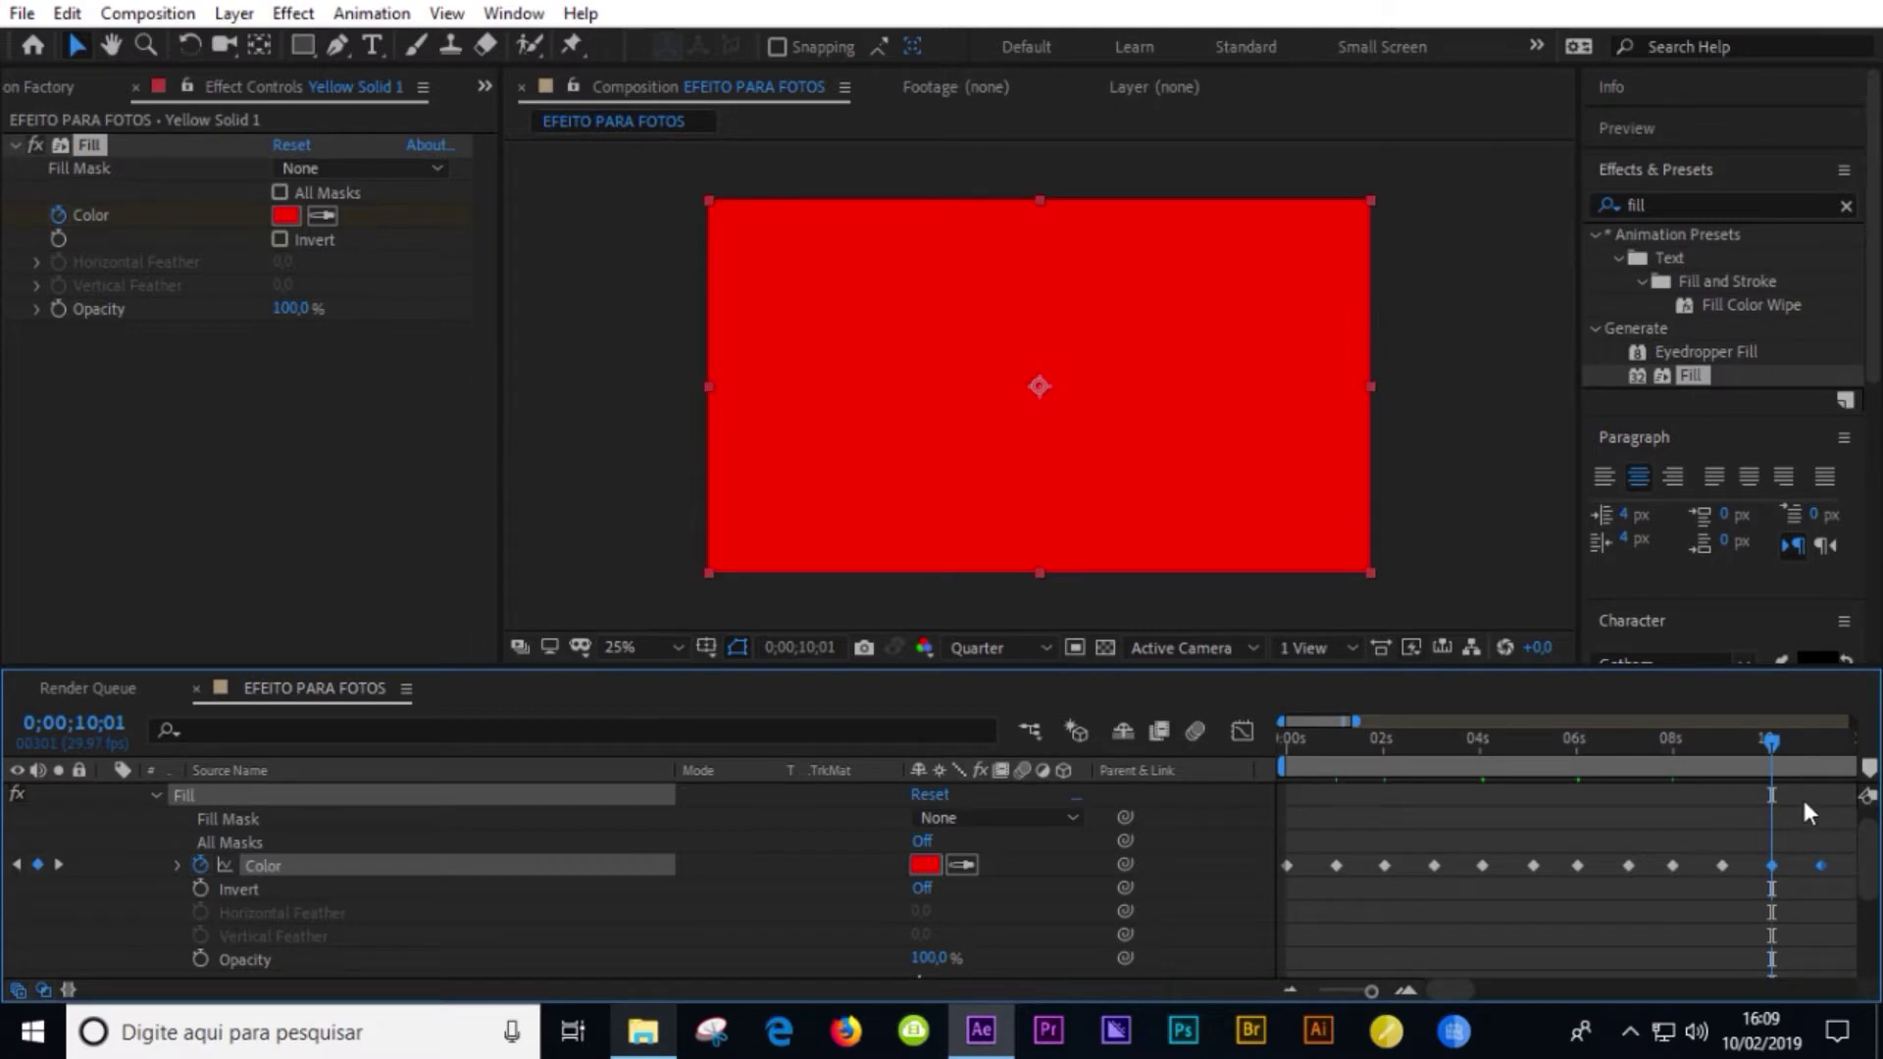
- Select all colour keyframes and paste them again starting at twelve seconds
{"action": "key", "text": "minus"}
{"action": "left_click_drag", "start_coordinate": [1775, 849], "coordinate": [1275, 877]}
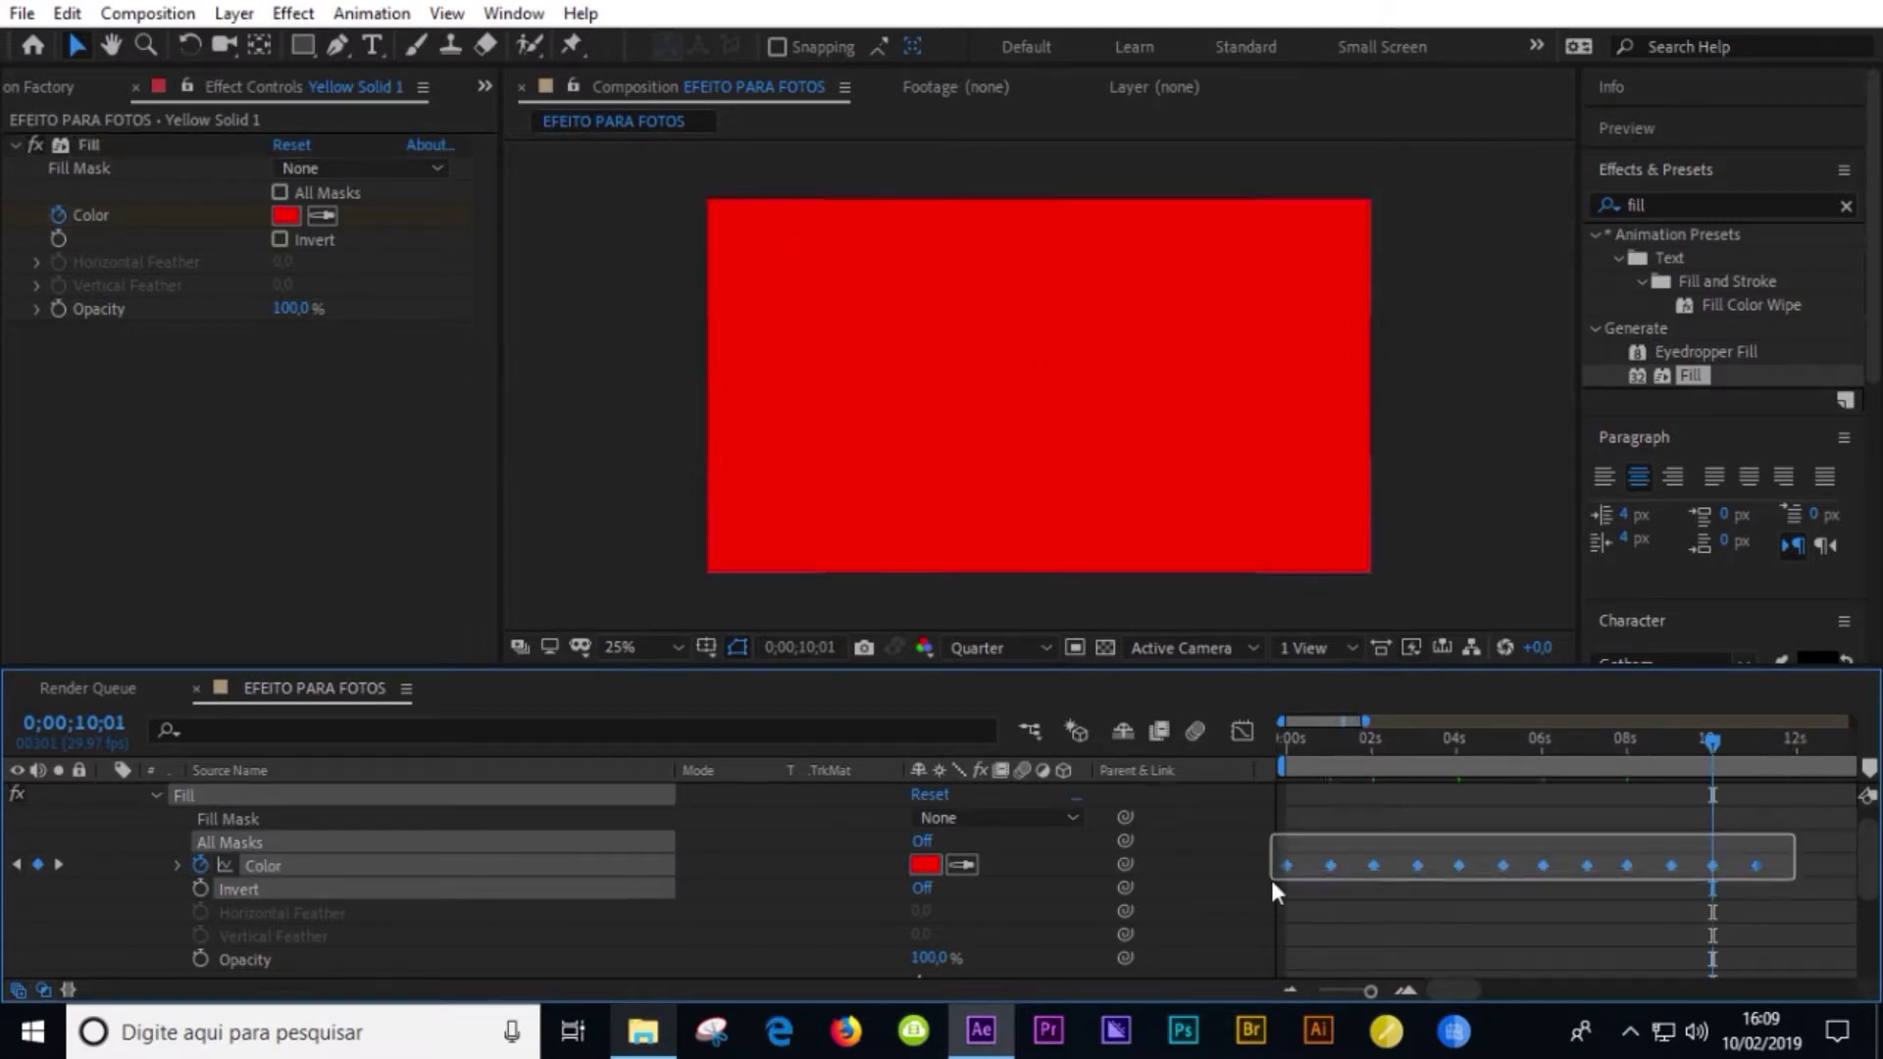
{"action": "key", "text": "minus"}
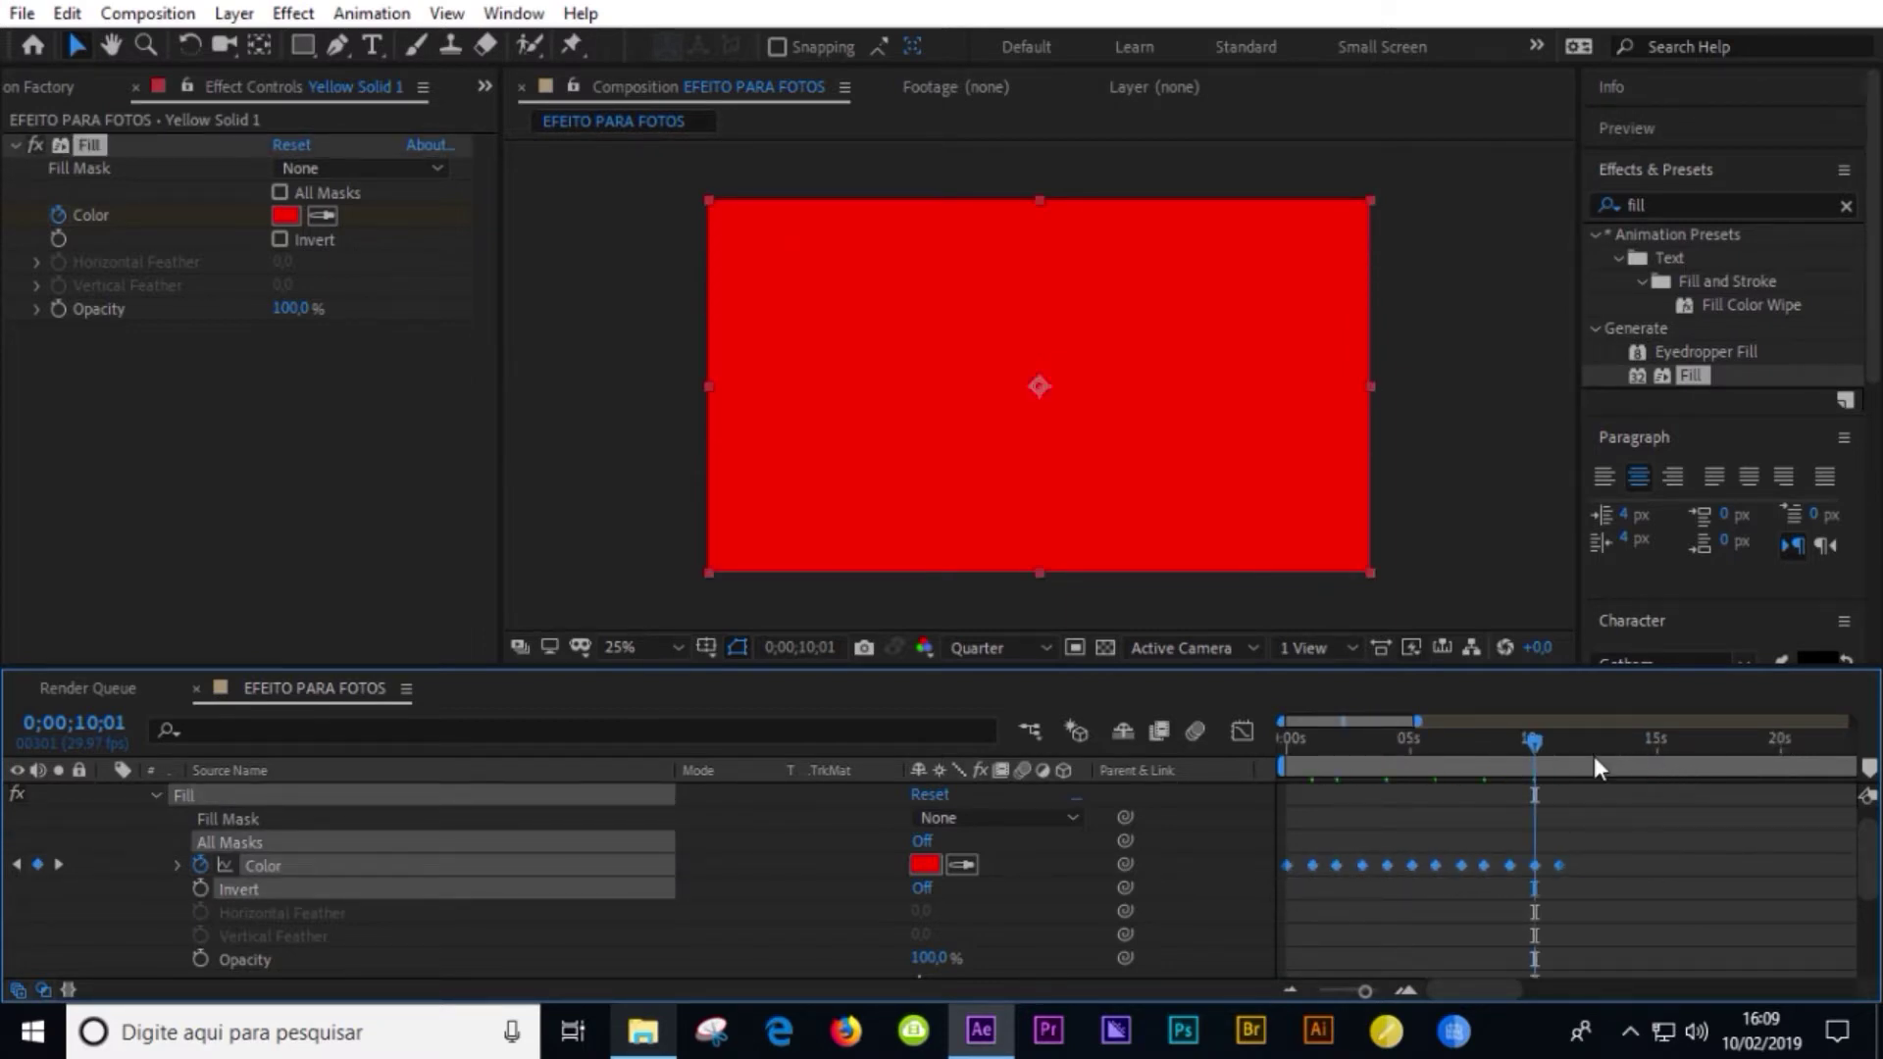
{"action": "left_click", "coordinate": [1586, 755]}
{"action": "key", "text": "equal"}
{"action": "key", "text": "equal"}
{"action": "key", "text": "equal"}
{"action": "left_click_drag", "start_coordinate": [1437, 761], "coordinate": [1543, 769]}
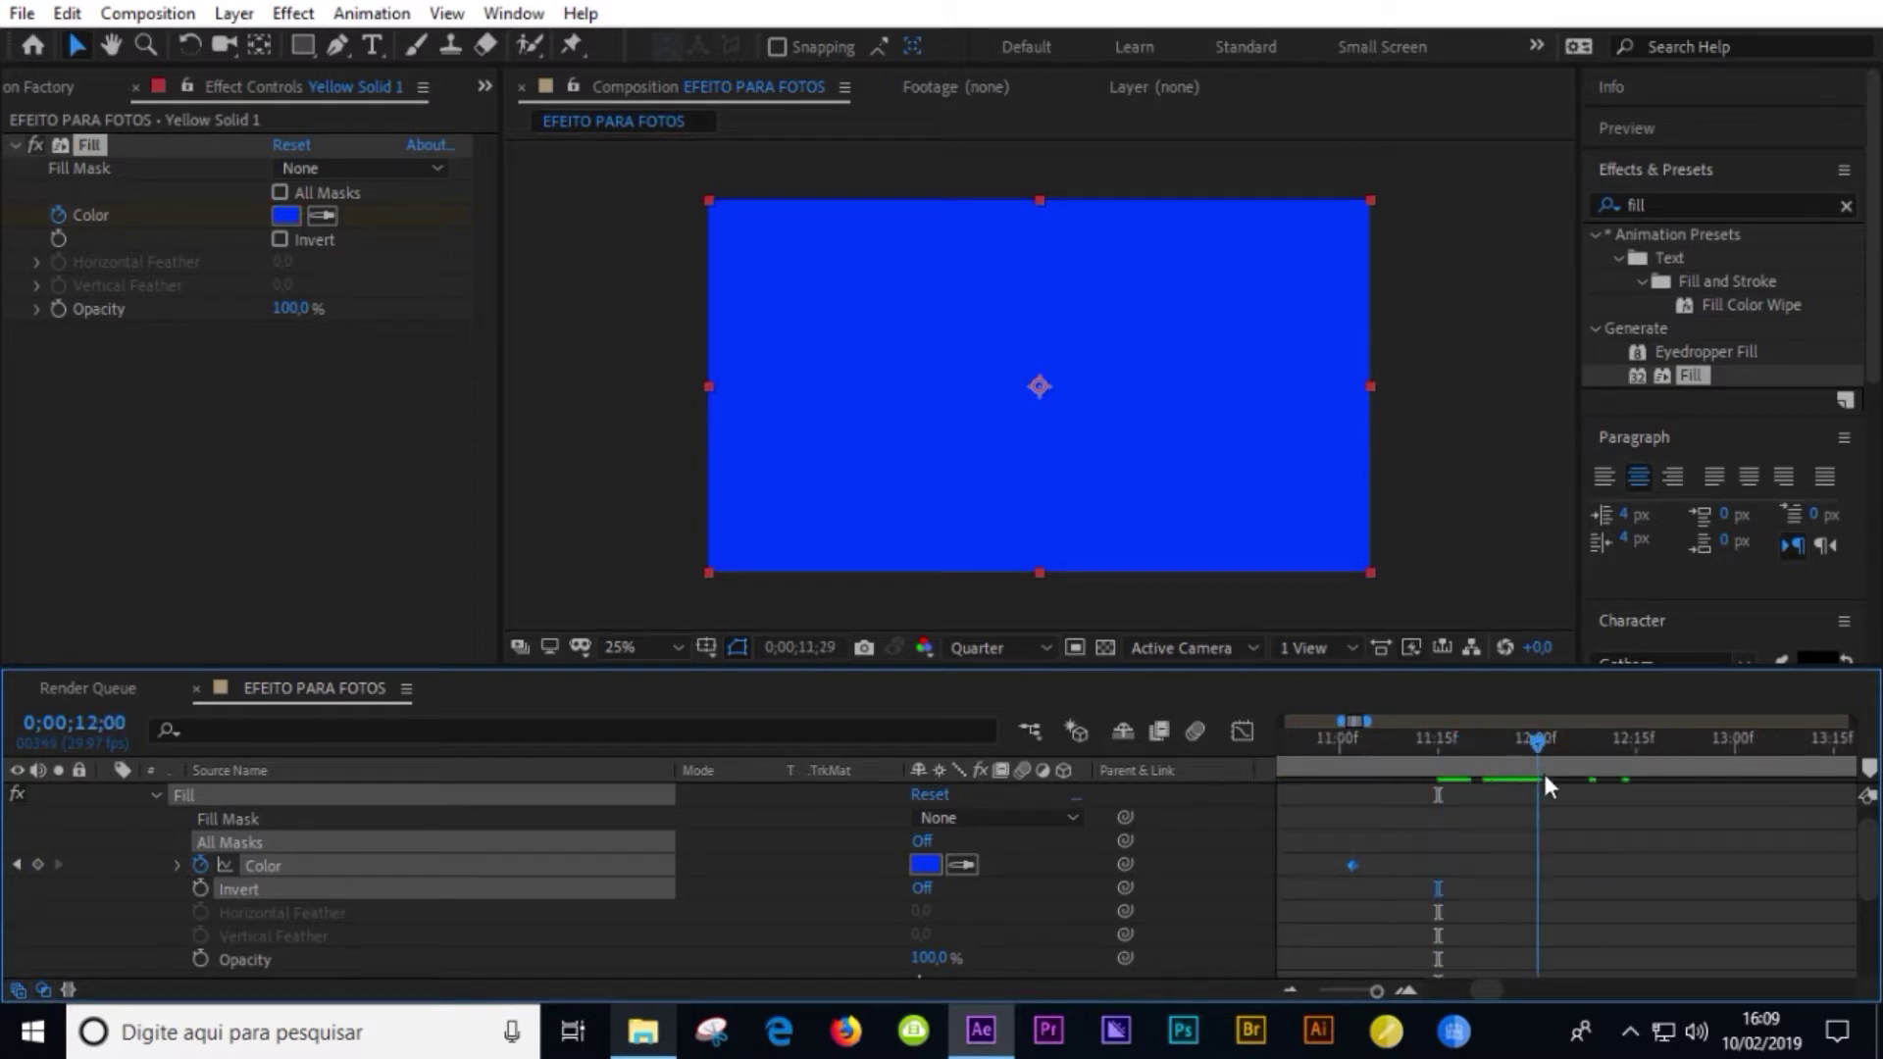
{"action": "key", "text": "ctrl+v"}
{"action": "key", "text": "minus"}
{"action": "key", "text": "minus"}
{"action": "key", "text": "minus"}
{"action": "key", "text": "Home"}
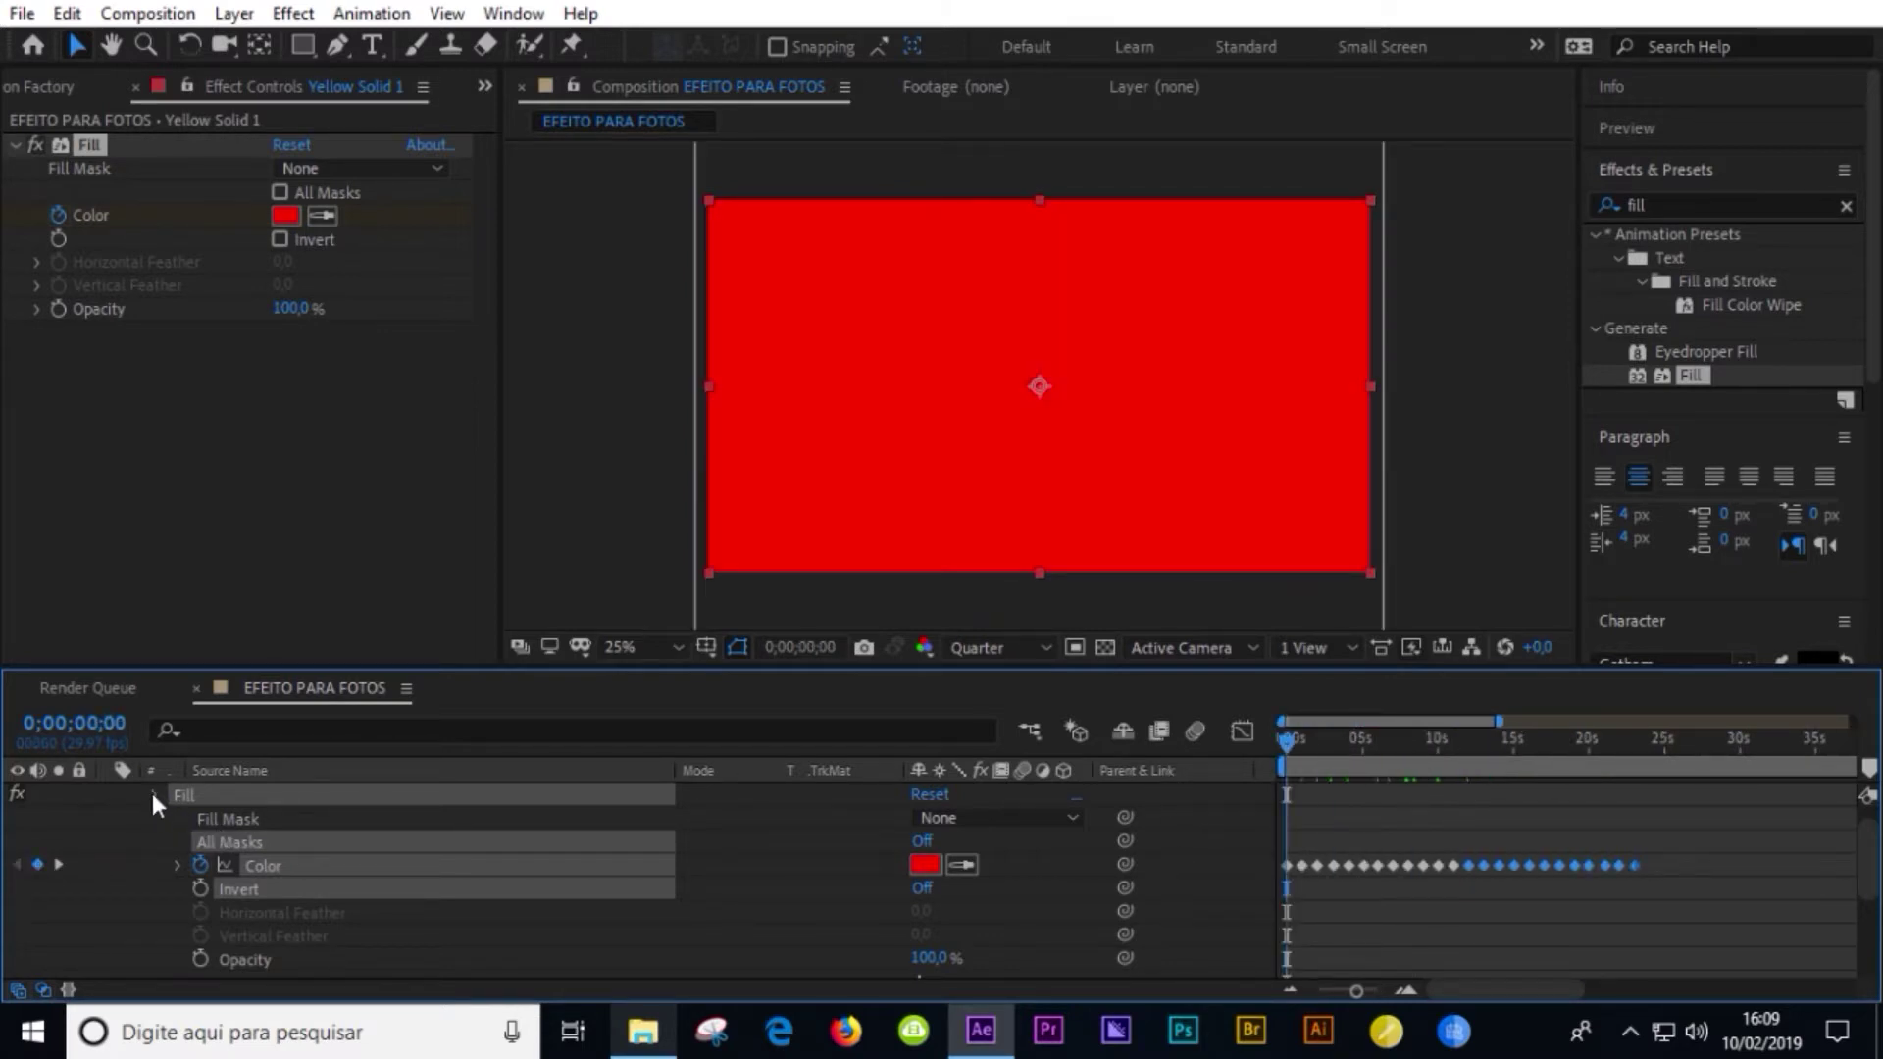
{"action": "left_click", "coordinate": [153, 795]}
{"action": "scroll", "coordinate": [1486, 883], "scroll_direction": "up", "scroll_amount": 1}
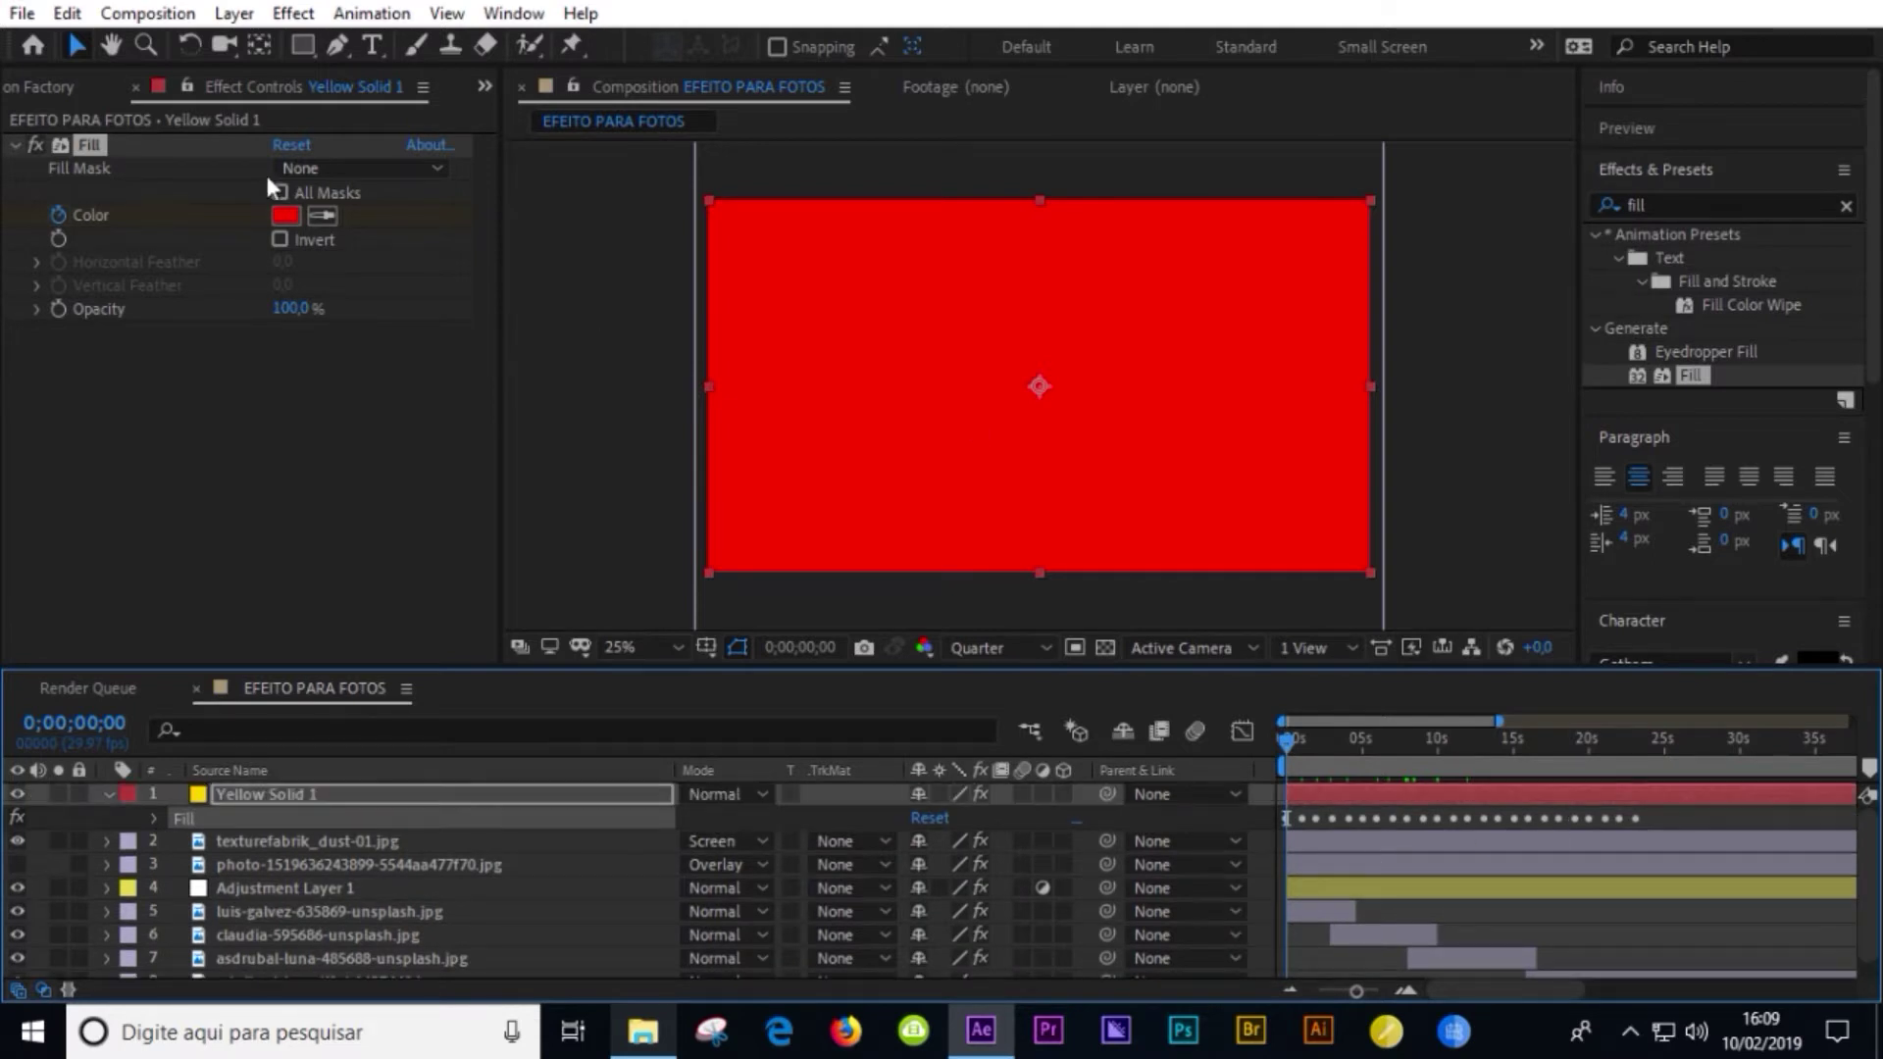
- Draw an ellipse mask across the red solid and feather Mask 1 to about 729 pixels
{"action": "left_click_drag", "start_coordinate": [308, 45], "coordinate": [361, 118]}
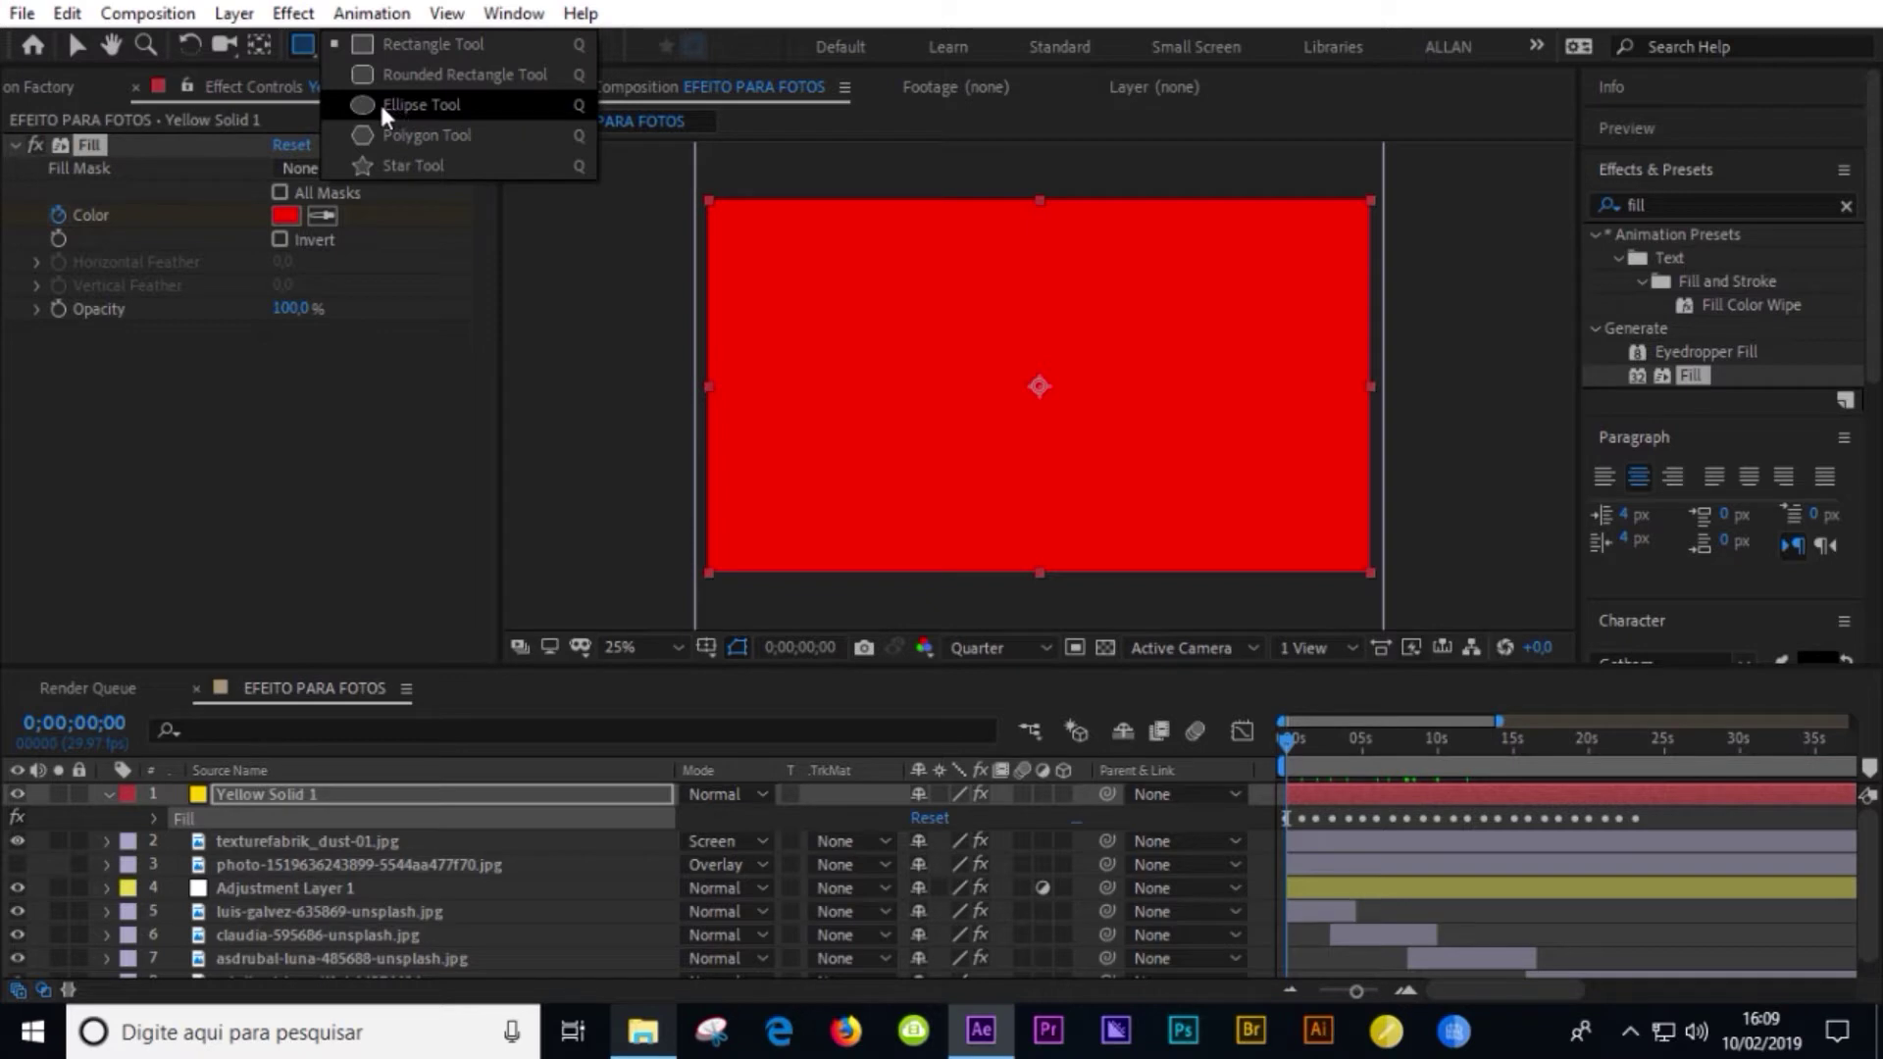
{"action": "left_click", "coordinate": [379, 100]}
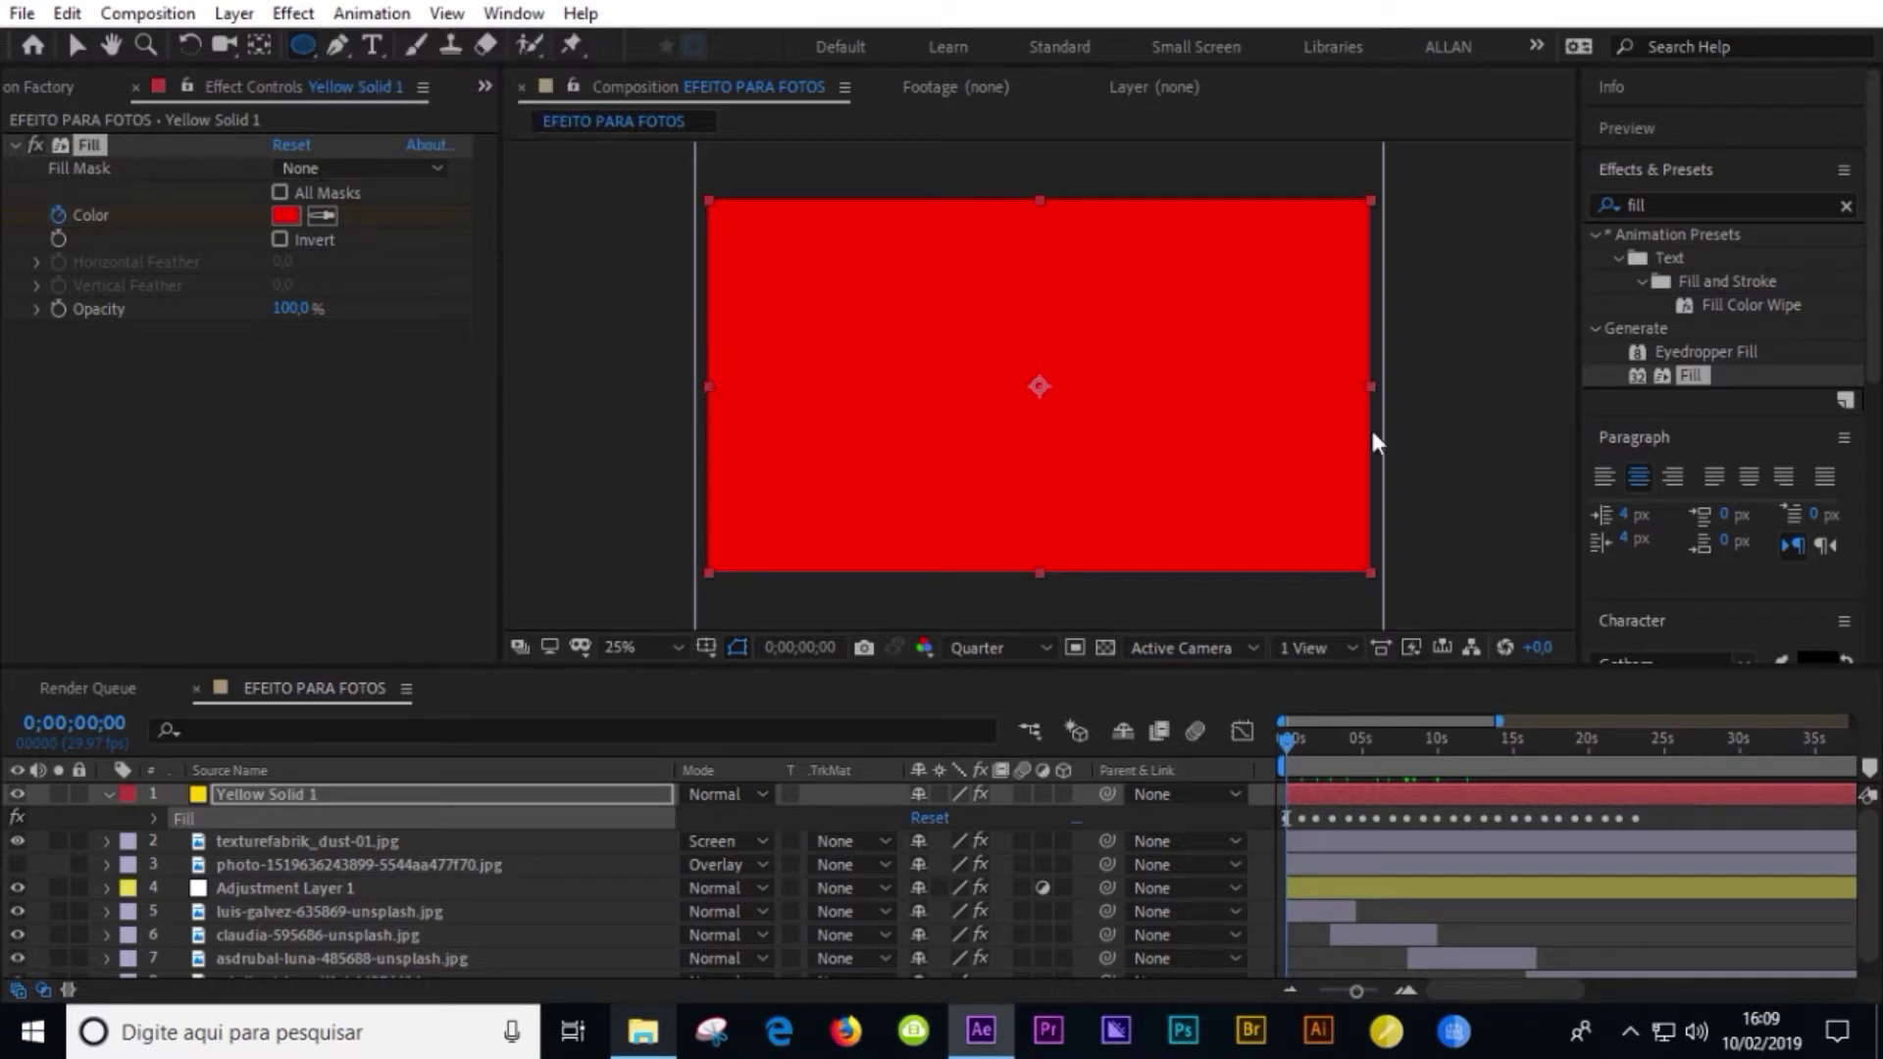
{"action": "left_click_drag", "start_coordinate": [873, 350], "coordinate": [1270, 465]}
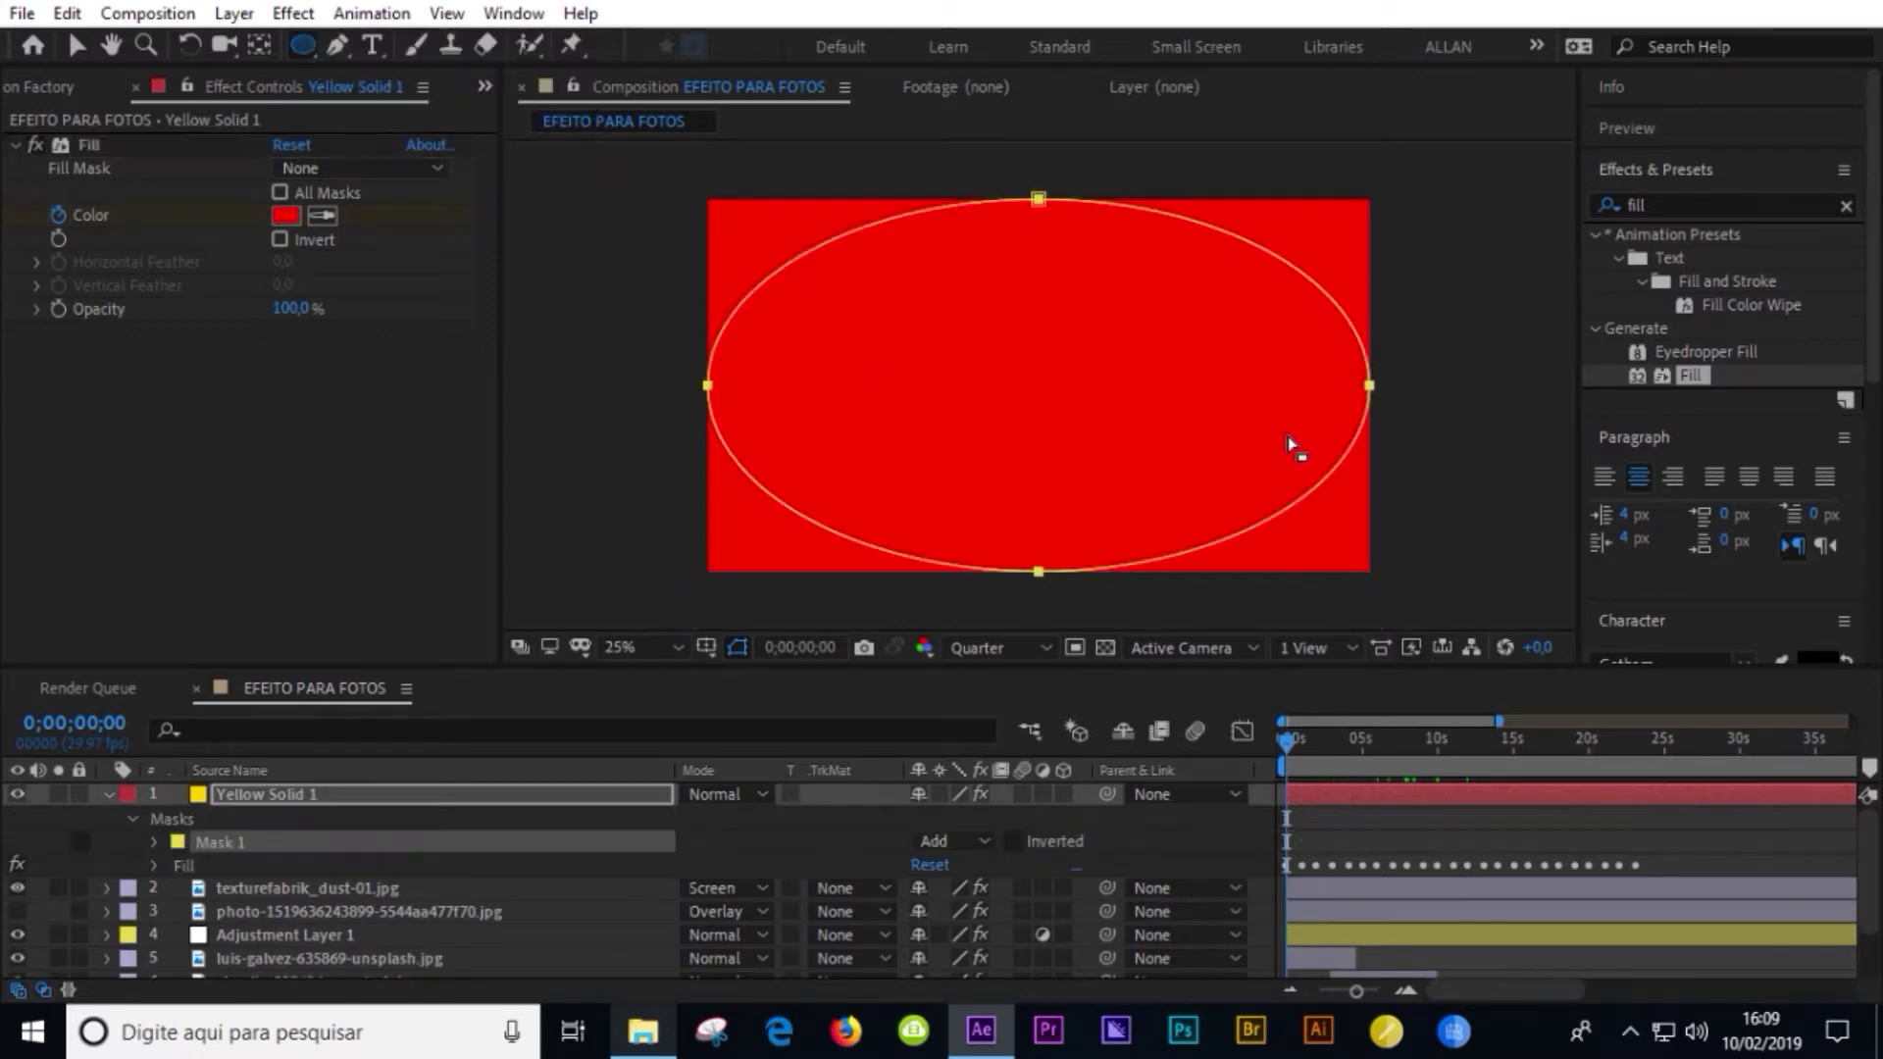
{"action": "left_click", "coordinate": [1365, 816]}
{"action": "left_click", "coordinate": [1354, 798]}
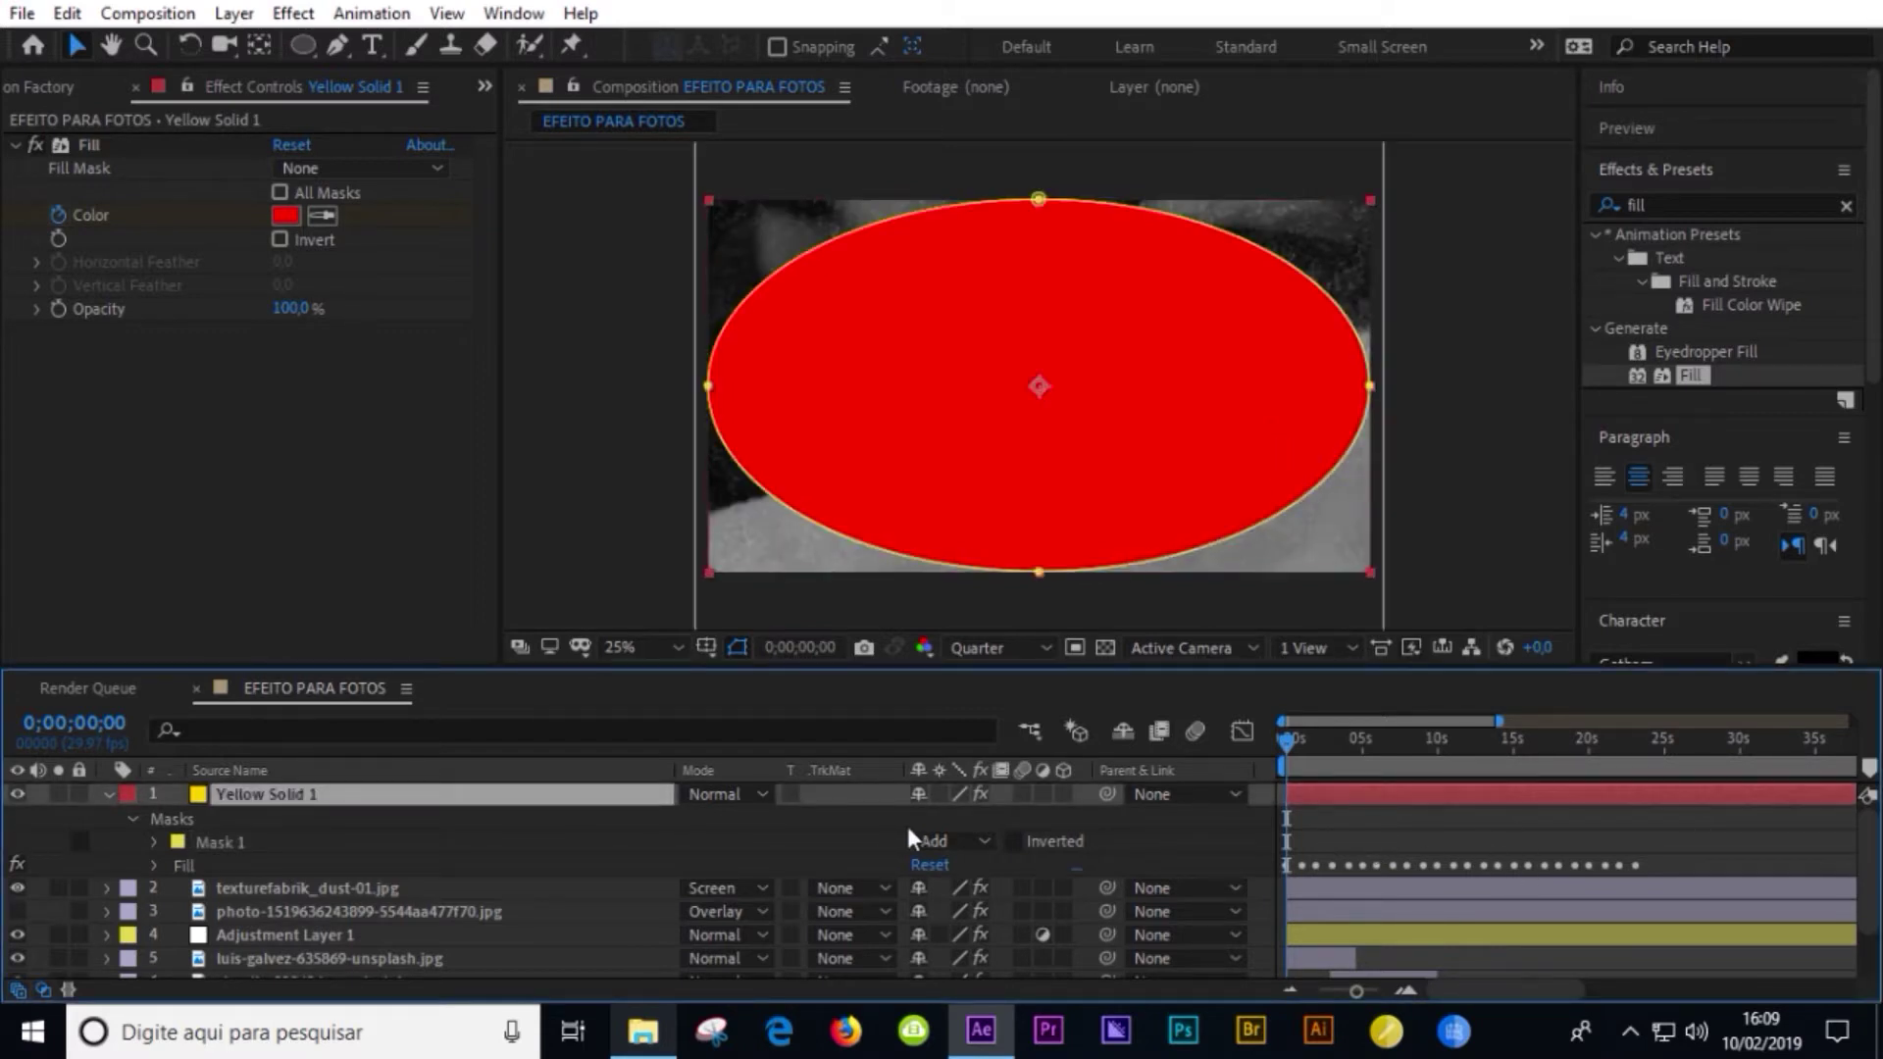
{"action": "left_click", "coordinate": [154, 841]}
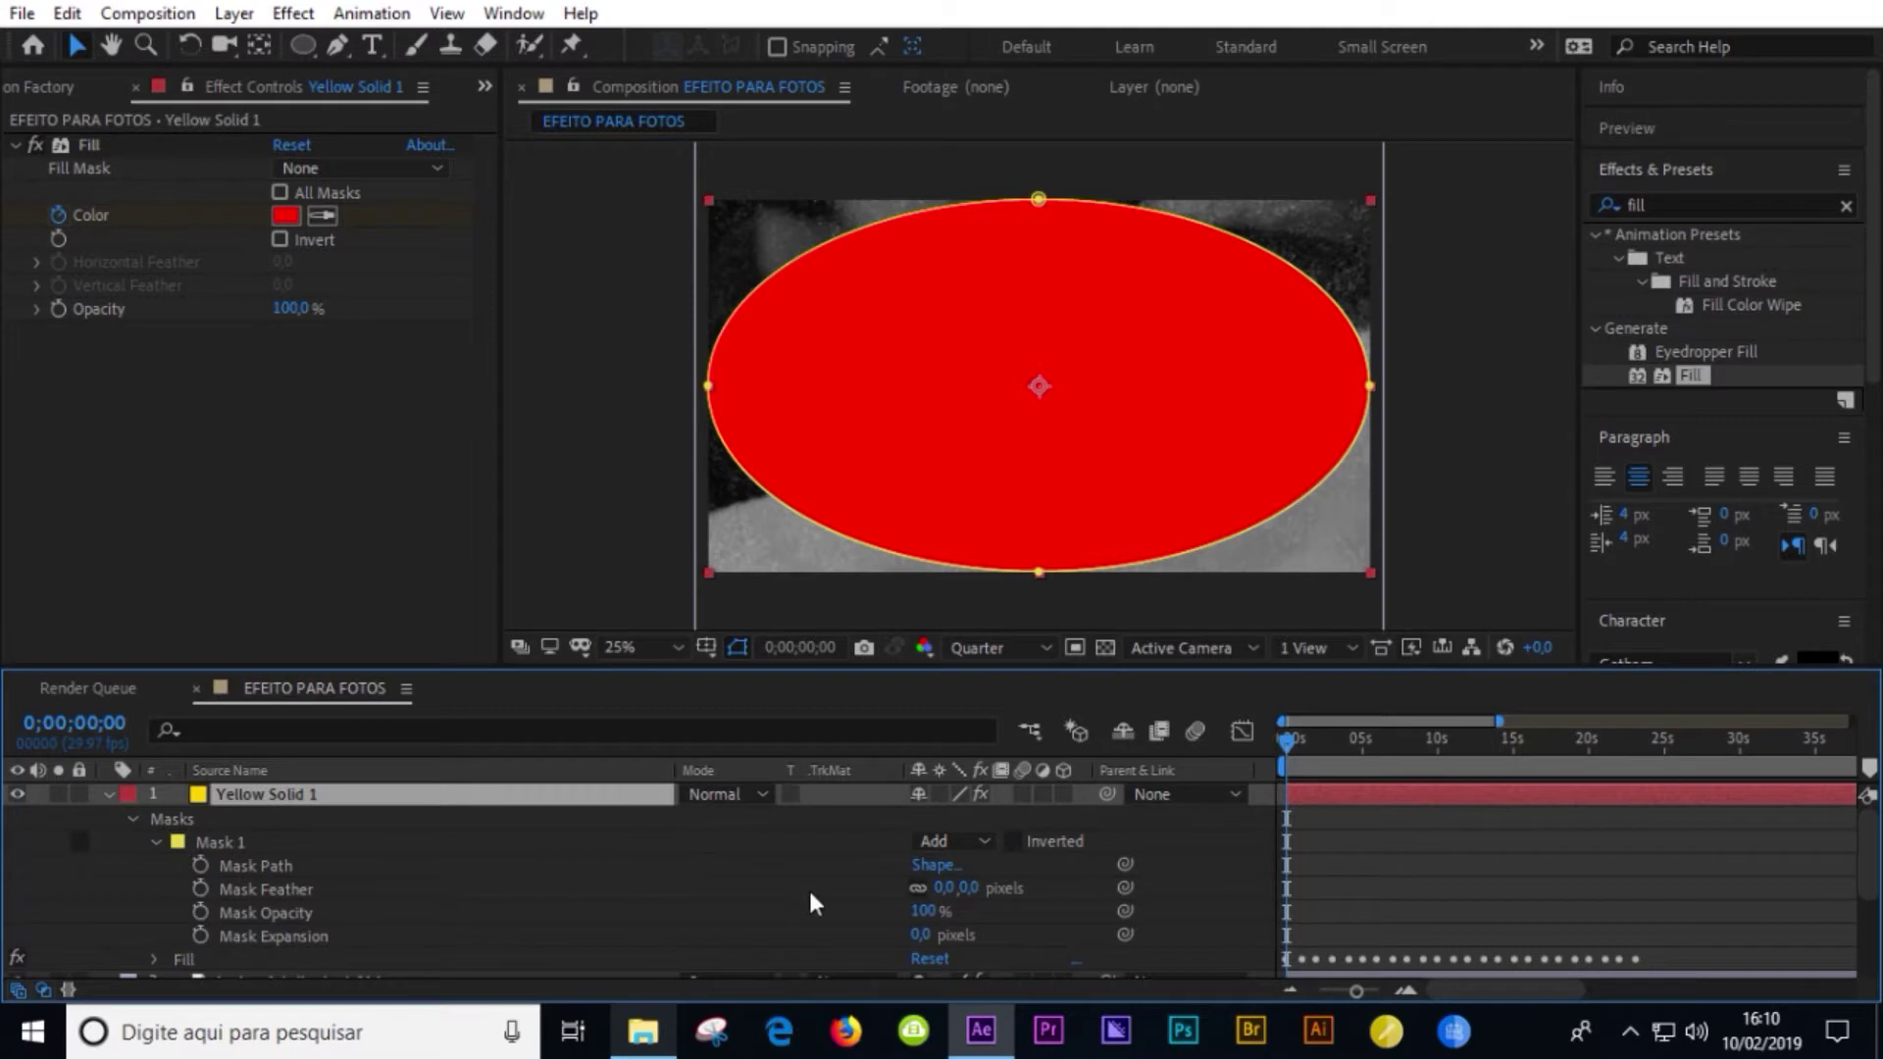
{"action": "mouse_move", "coordinate": [975, 896]}
{"action": "left_mouse_down"}
{"action": "mouse_move", "coordinate": [1534, 929]}
{"action": "mouse_move", "coordinate": [1875, 840]}
{"action": "mouse_move", "coordinate": [1424, 911]}
{"action": "left_mouse_up"}
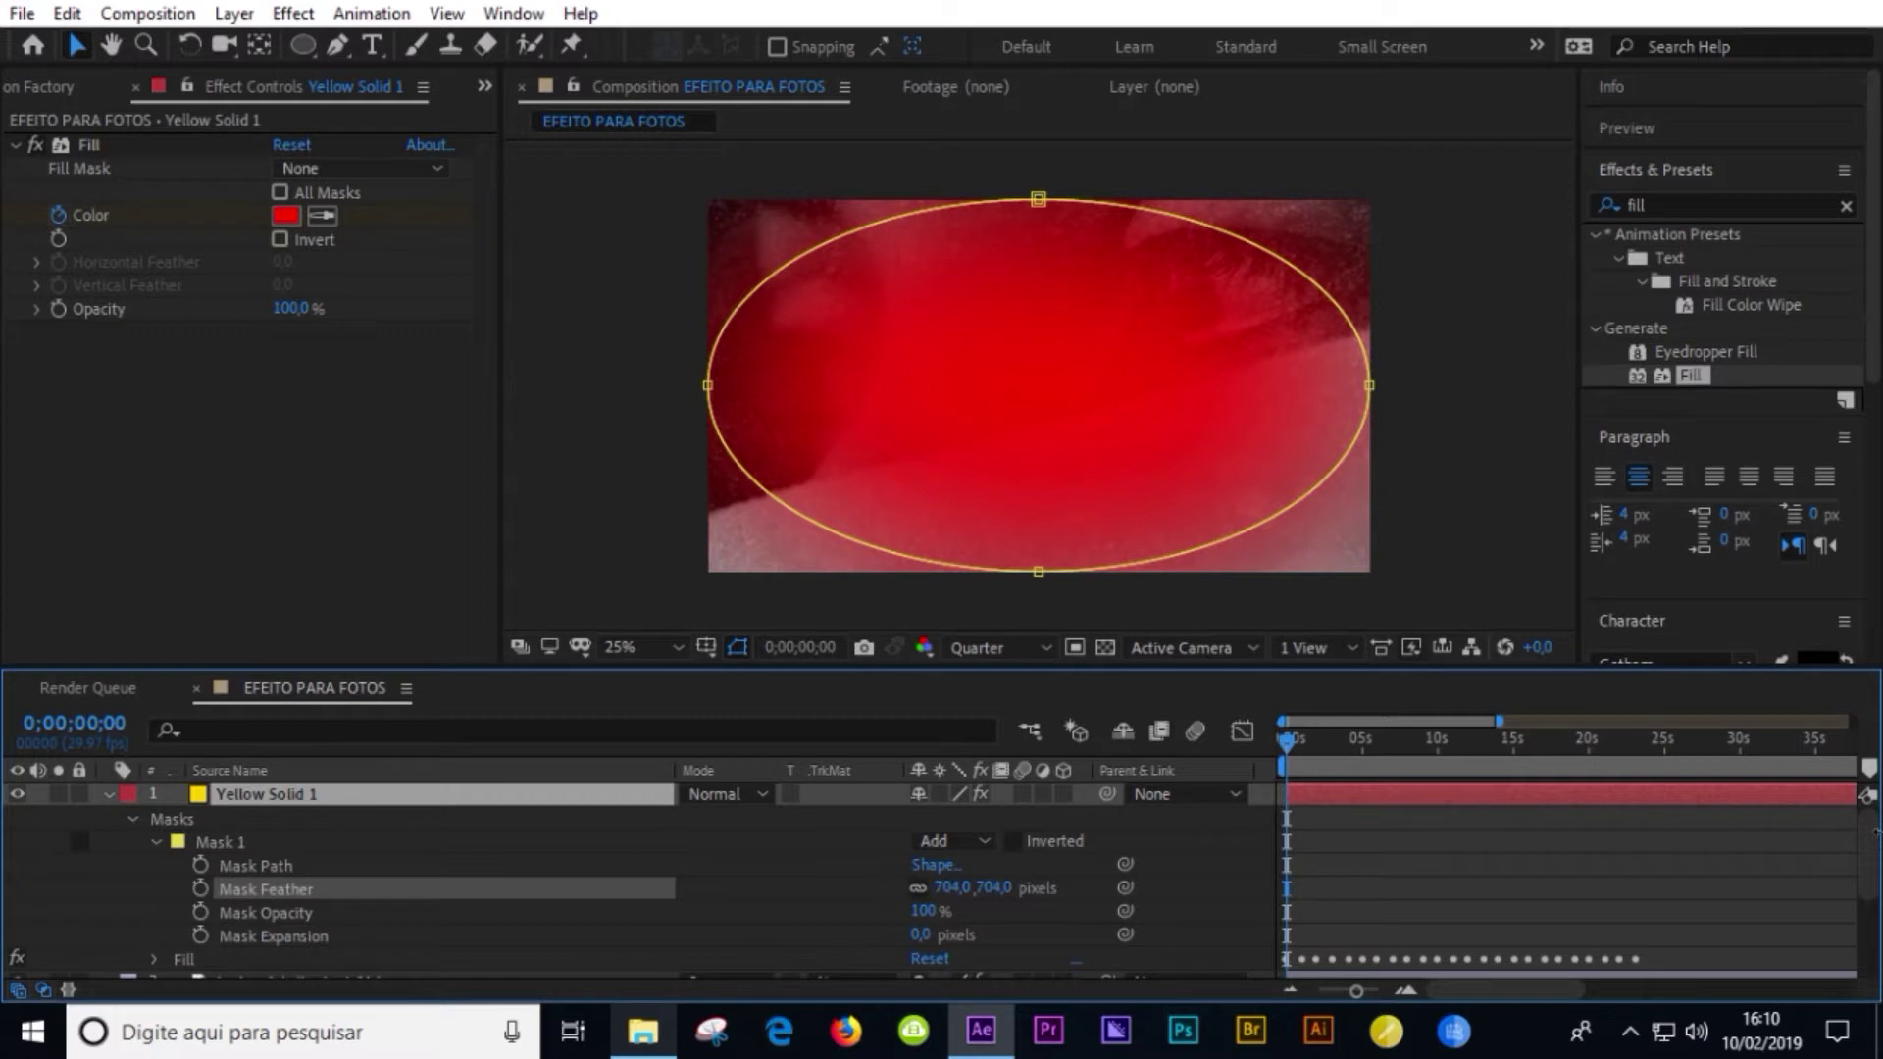
{"action": "left_click_drag", "start_coordinate": [998, 889], "coordinate": [1034, 891]}
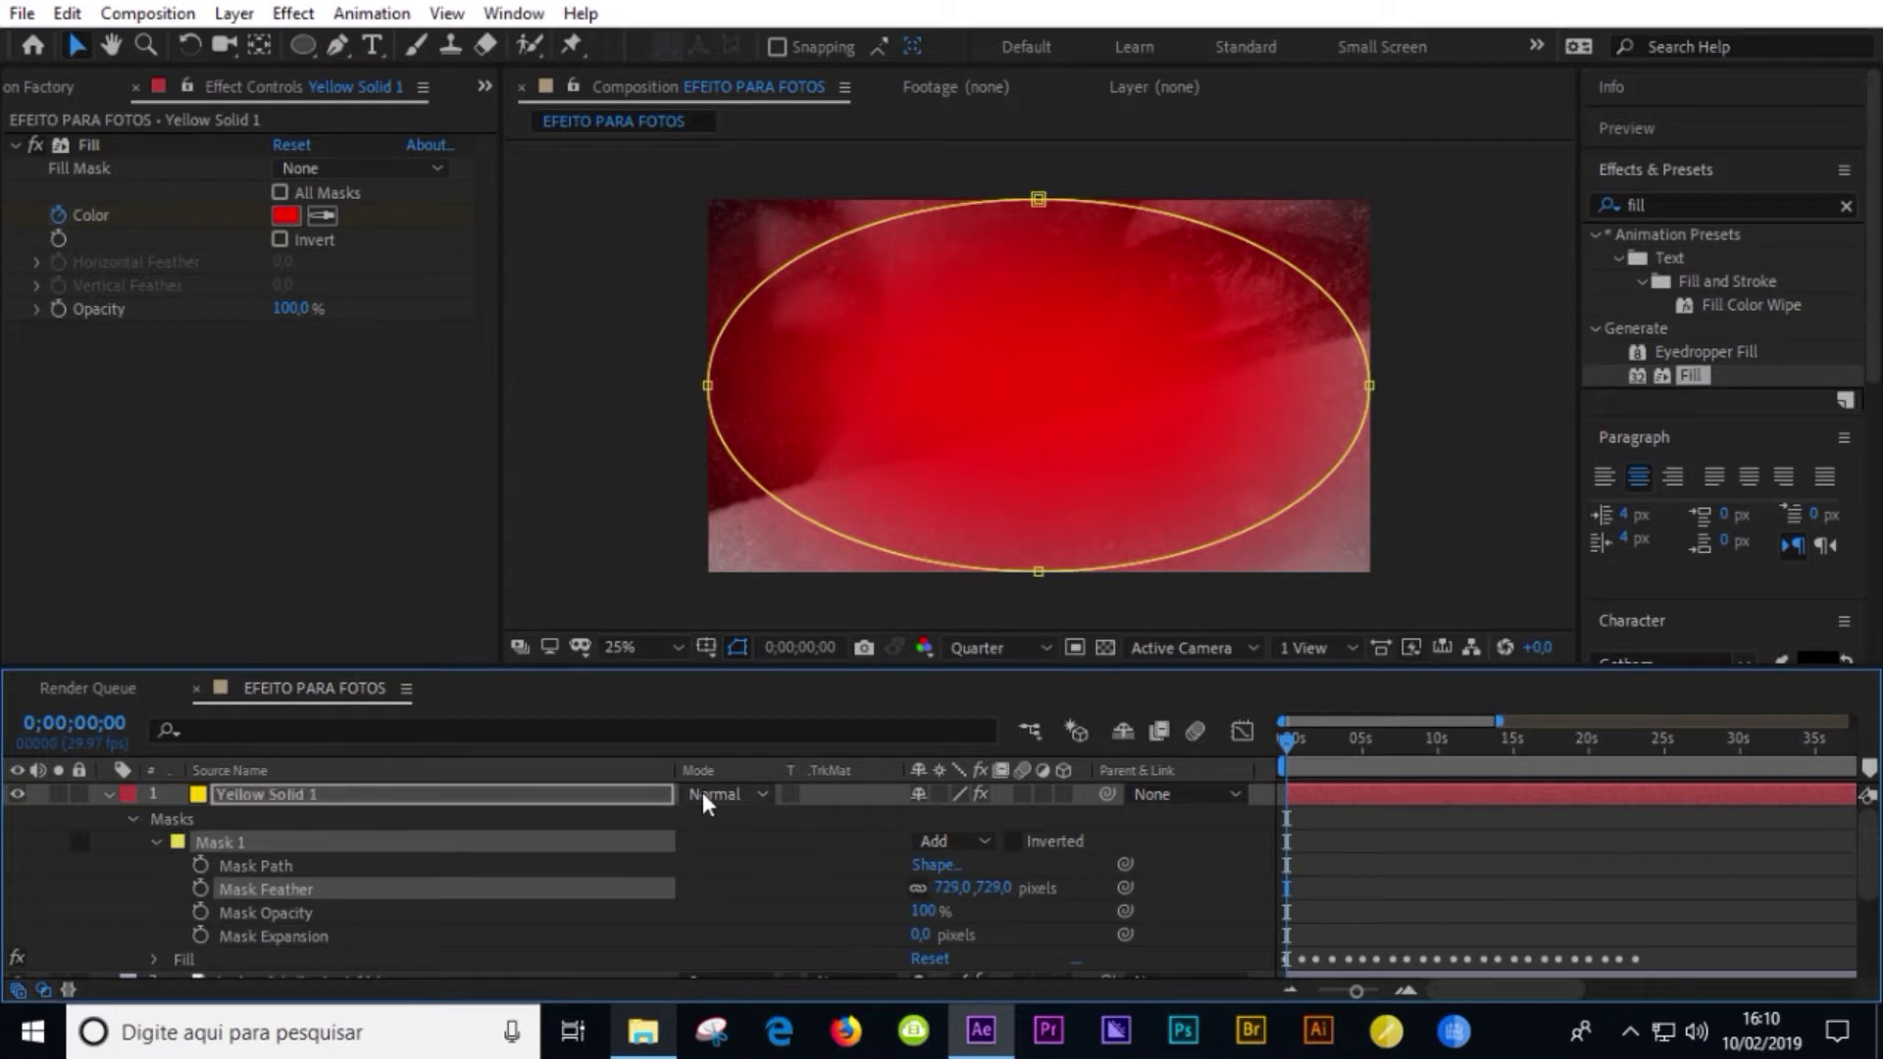
- Set Yellow Solid 1's blend mode to Screen and preview the result
{"action": "left_click", "coordinate": [704, 793]}
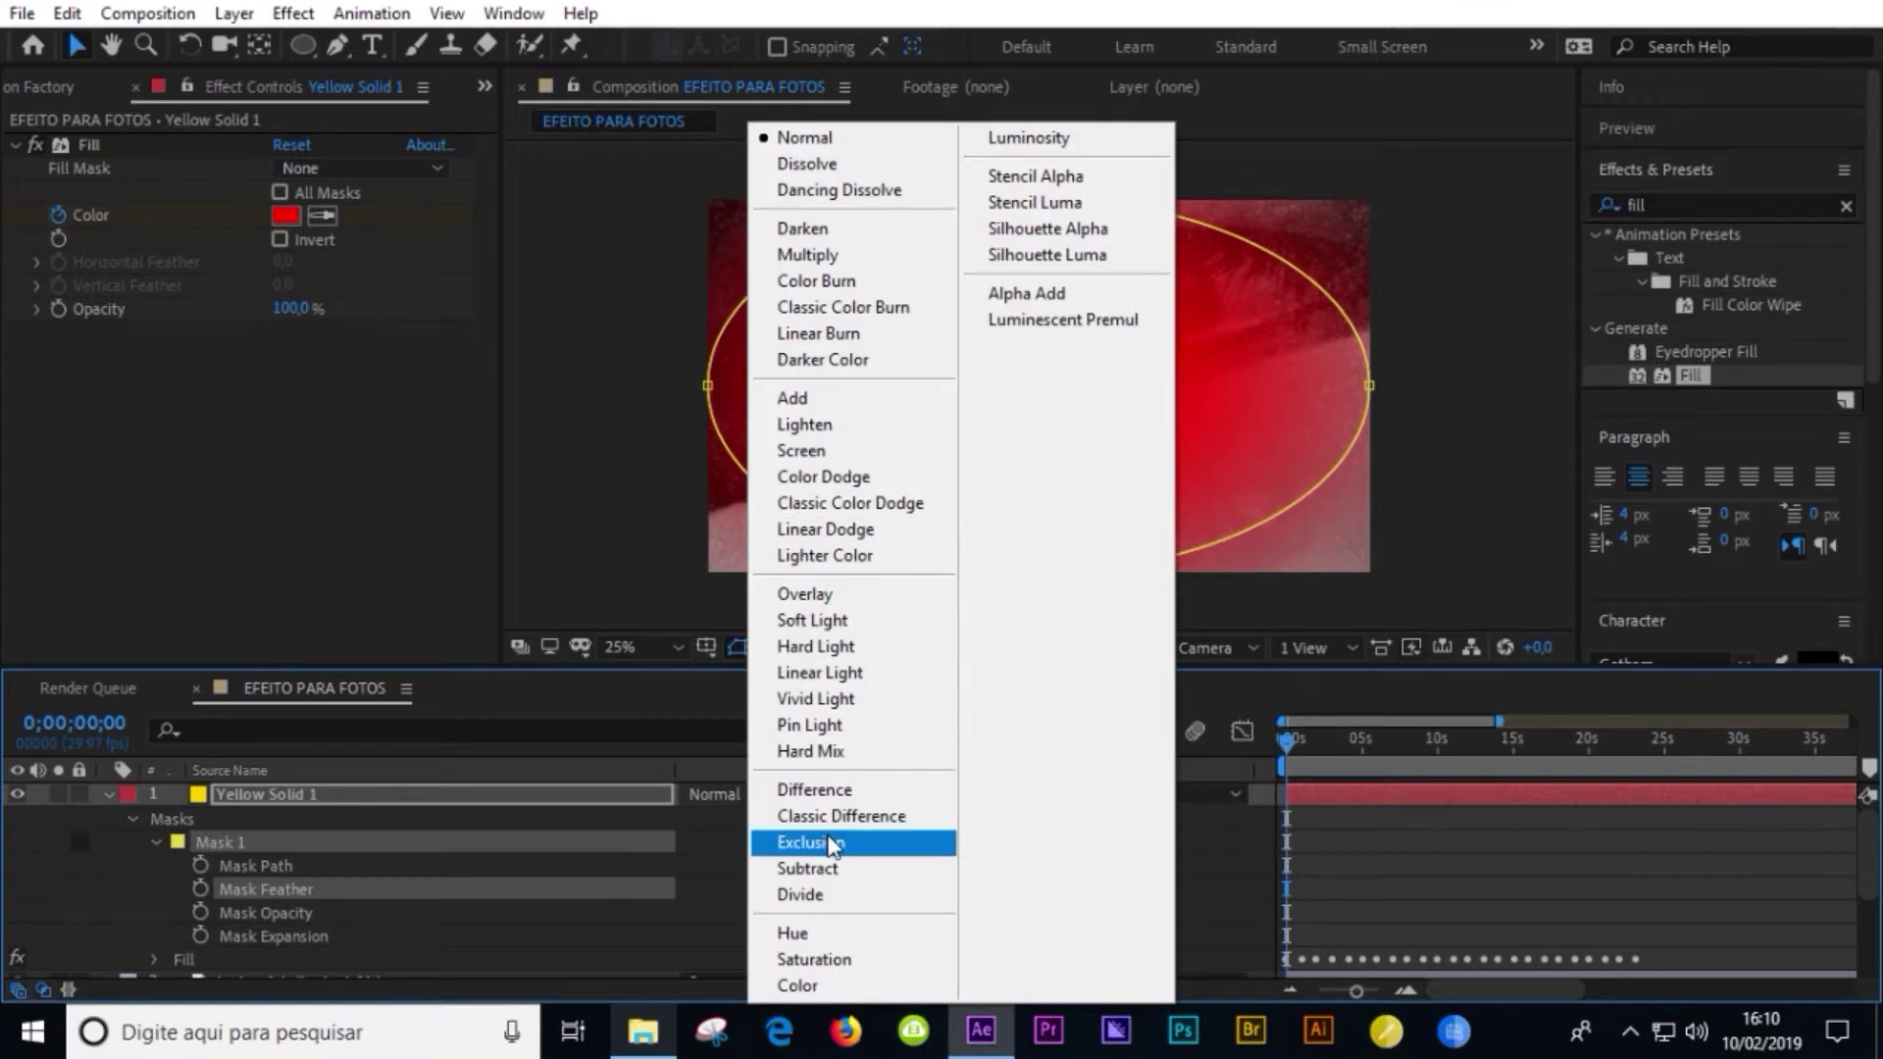
{"action": "left_click", "coordinate": [821, 449]}
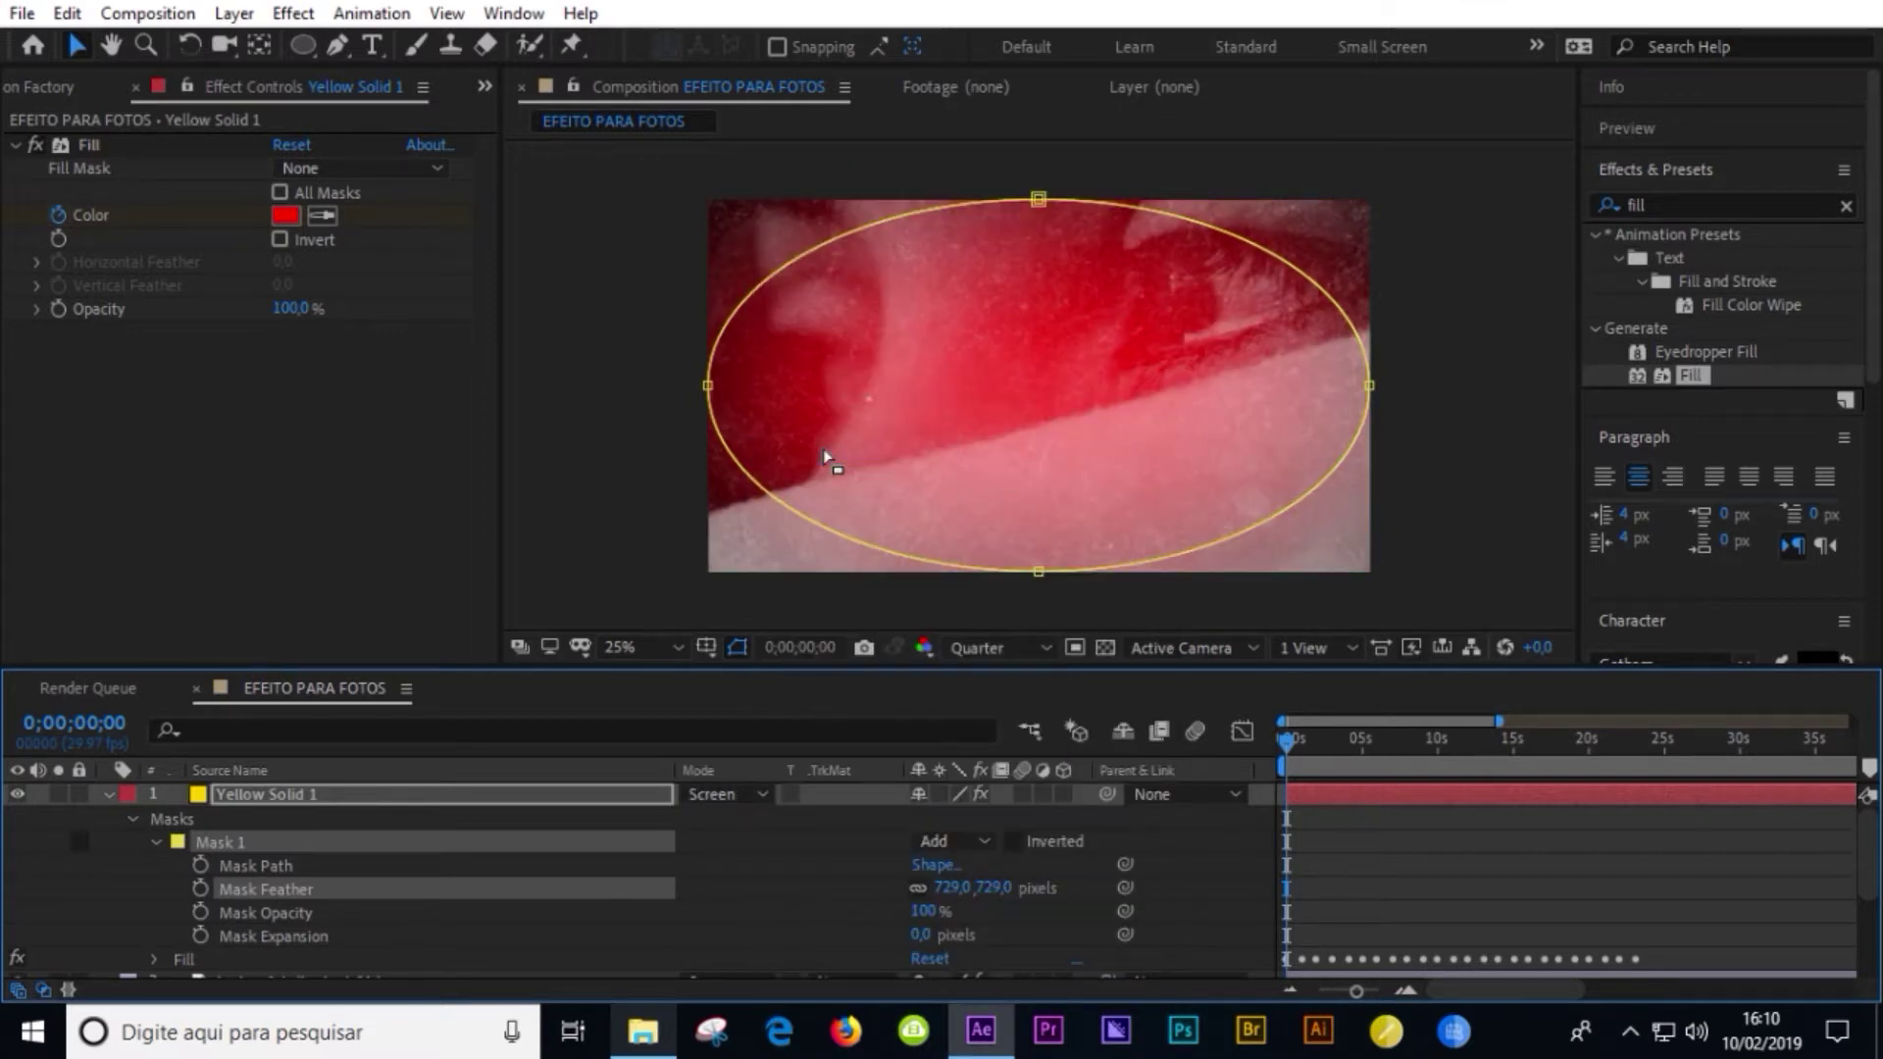
{"action": "key", "text": "space"}
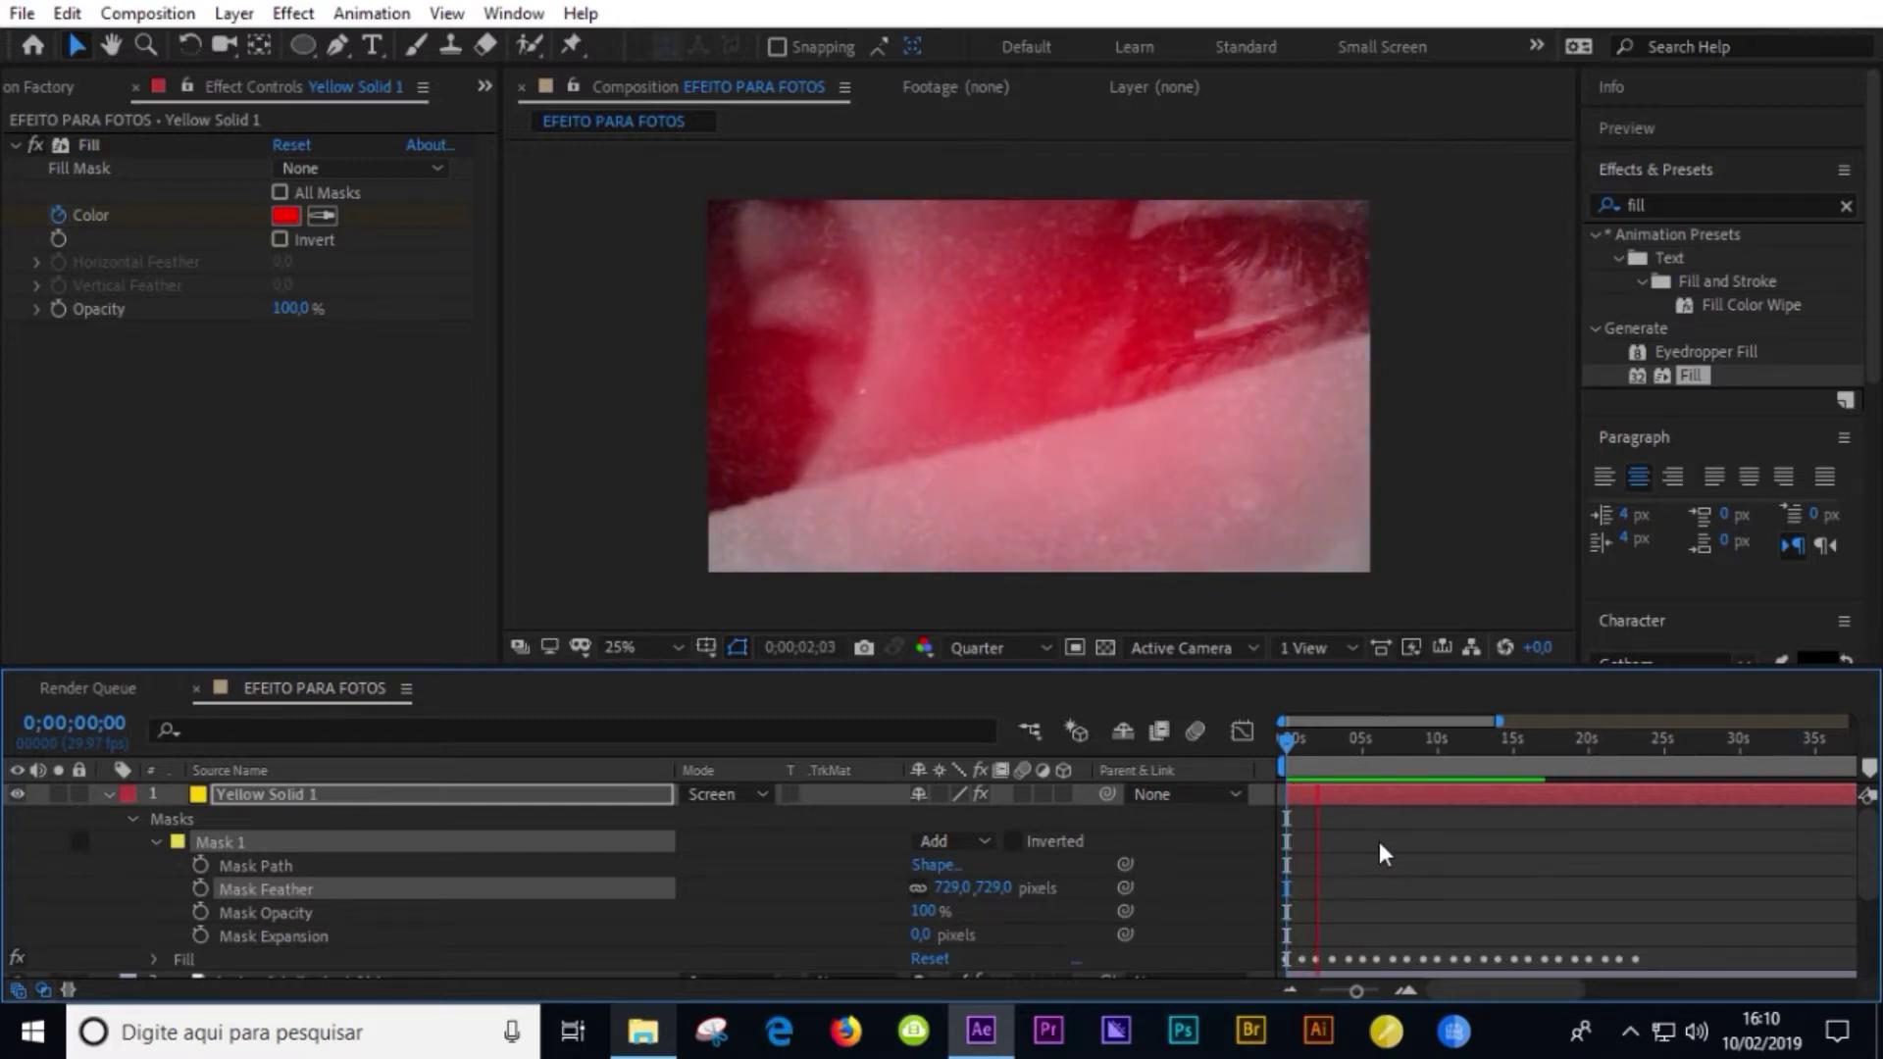
{"action": "key", "text": "space"}
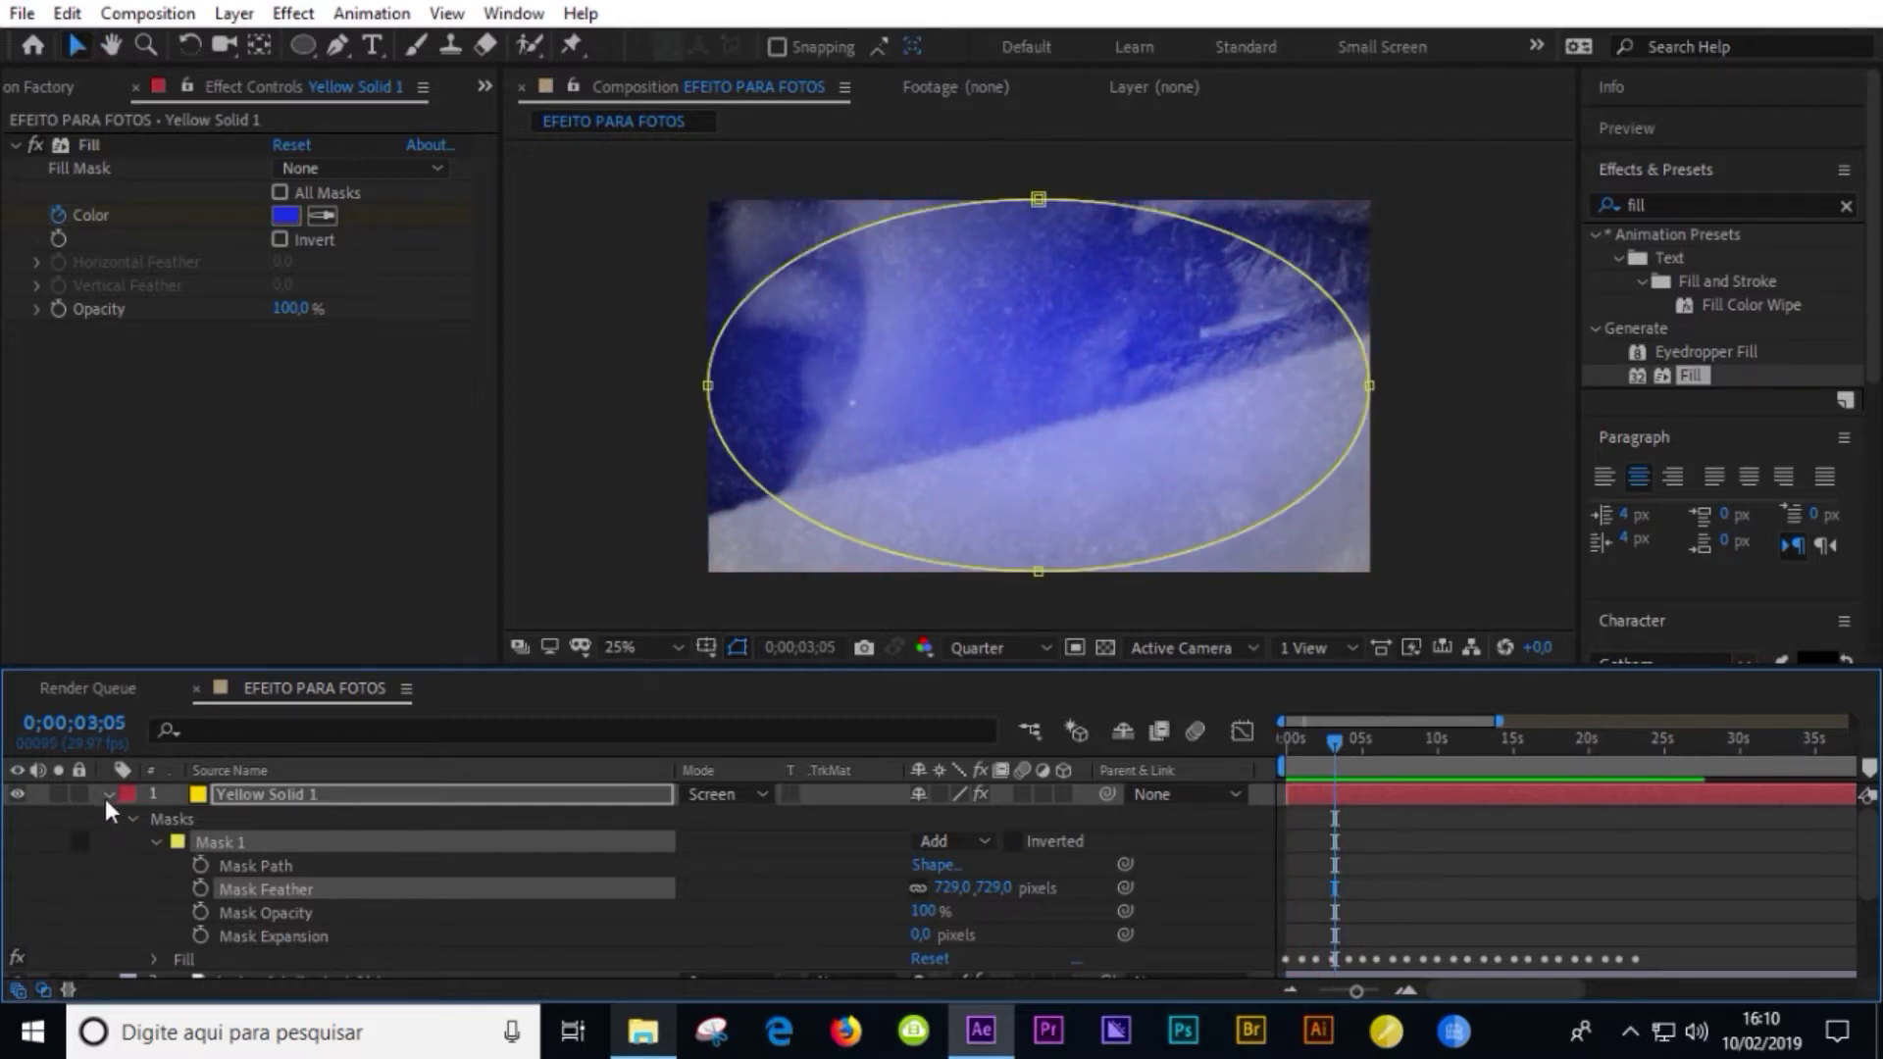
- Lower the solid's Opacity to 50% and preview the composition
{"action": "left_click", "coordinate": [106, 794]}
{"action": "key", "text": "t"}
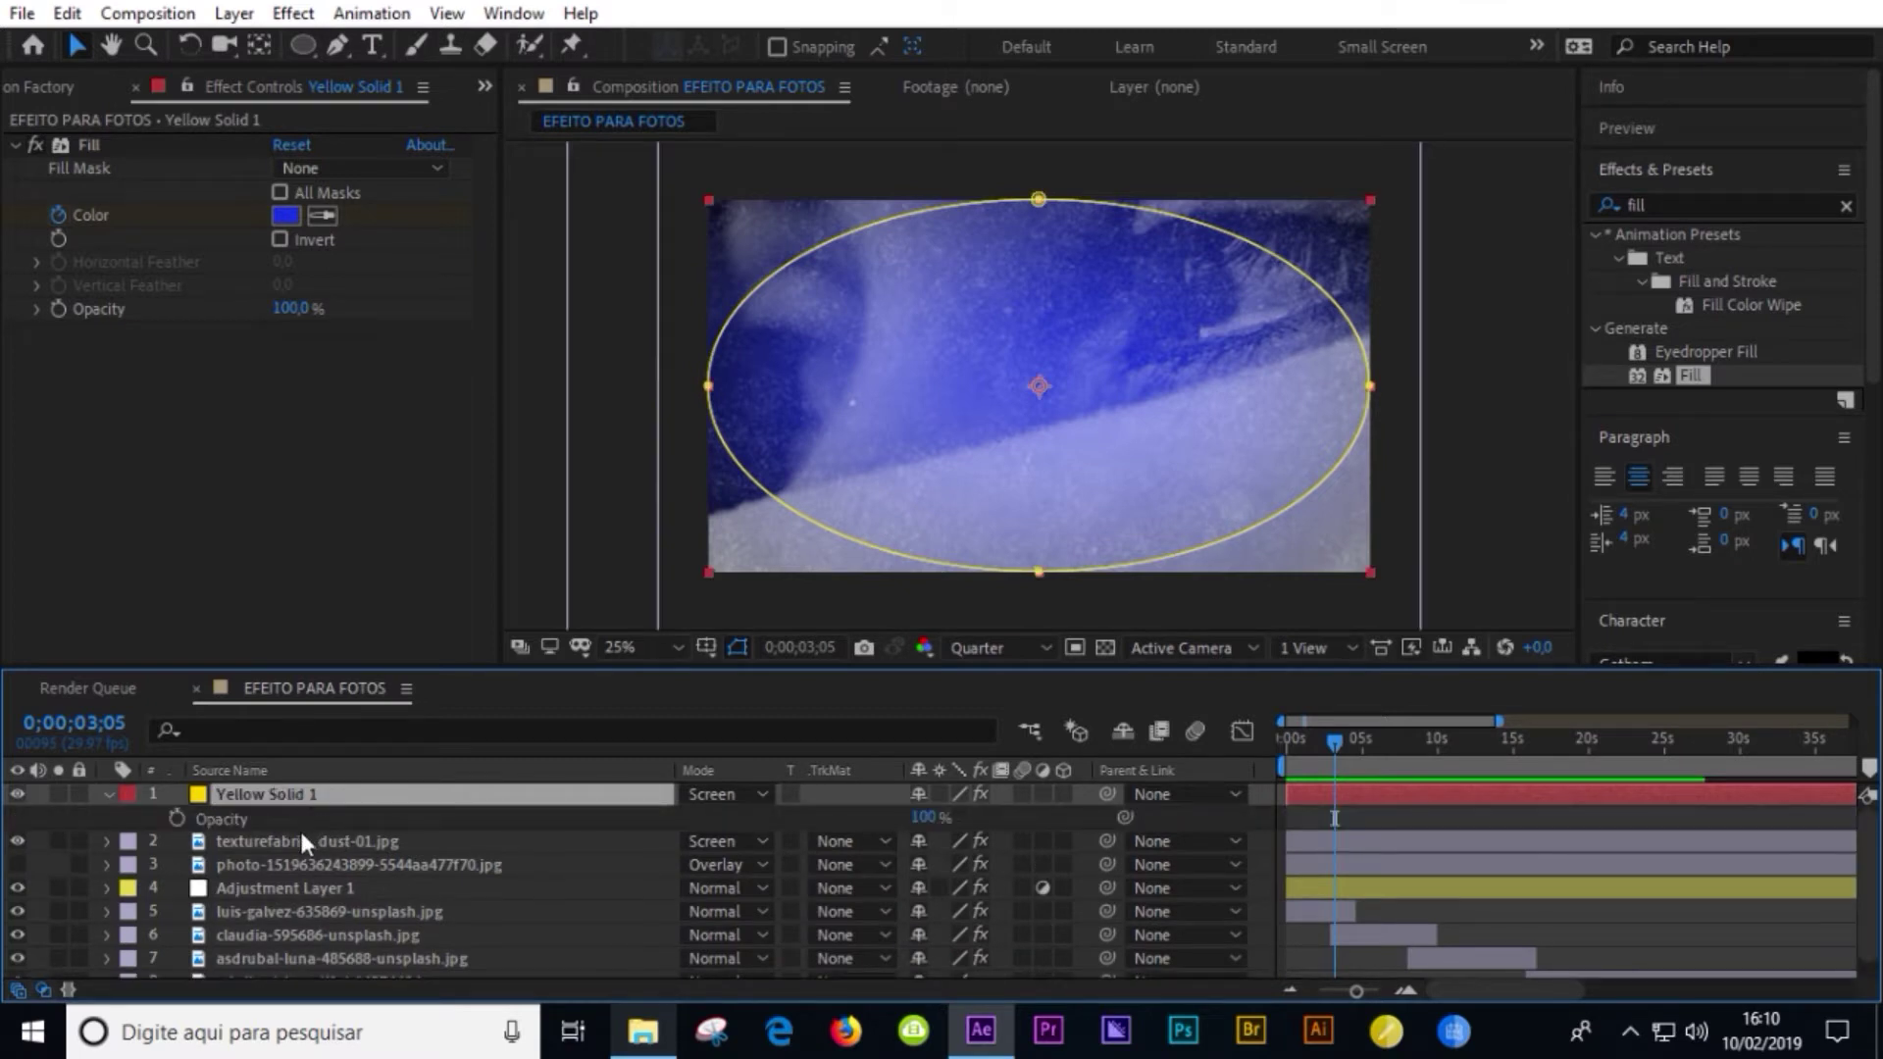
{"action": "left_click", "coordinate": [925, 817]}
{"action": "type", "text": "50"}
{"action": "key", "text": "Return"}
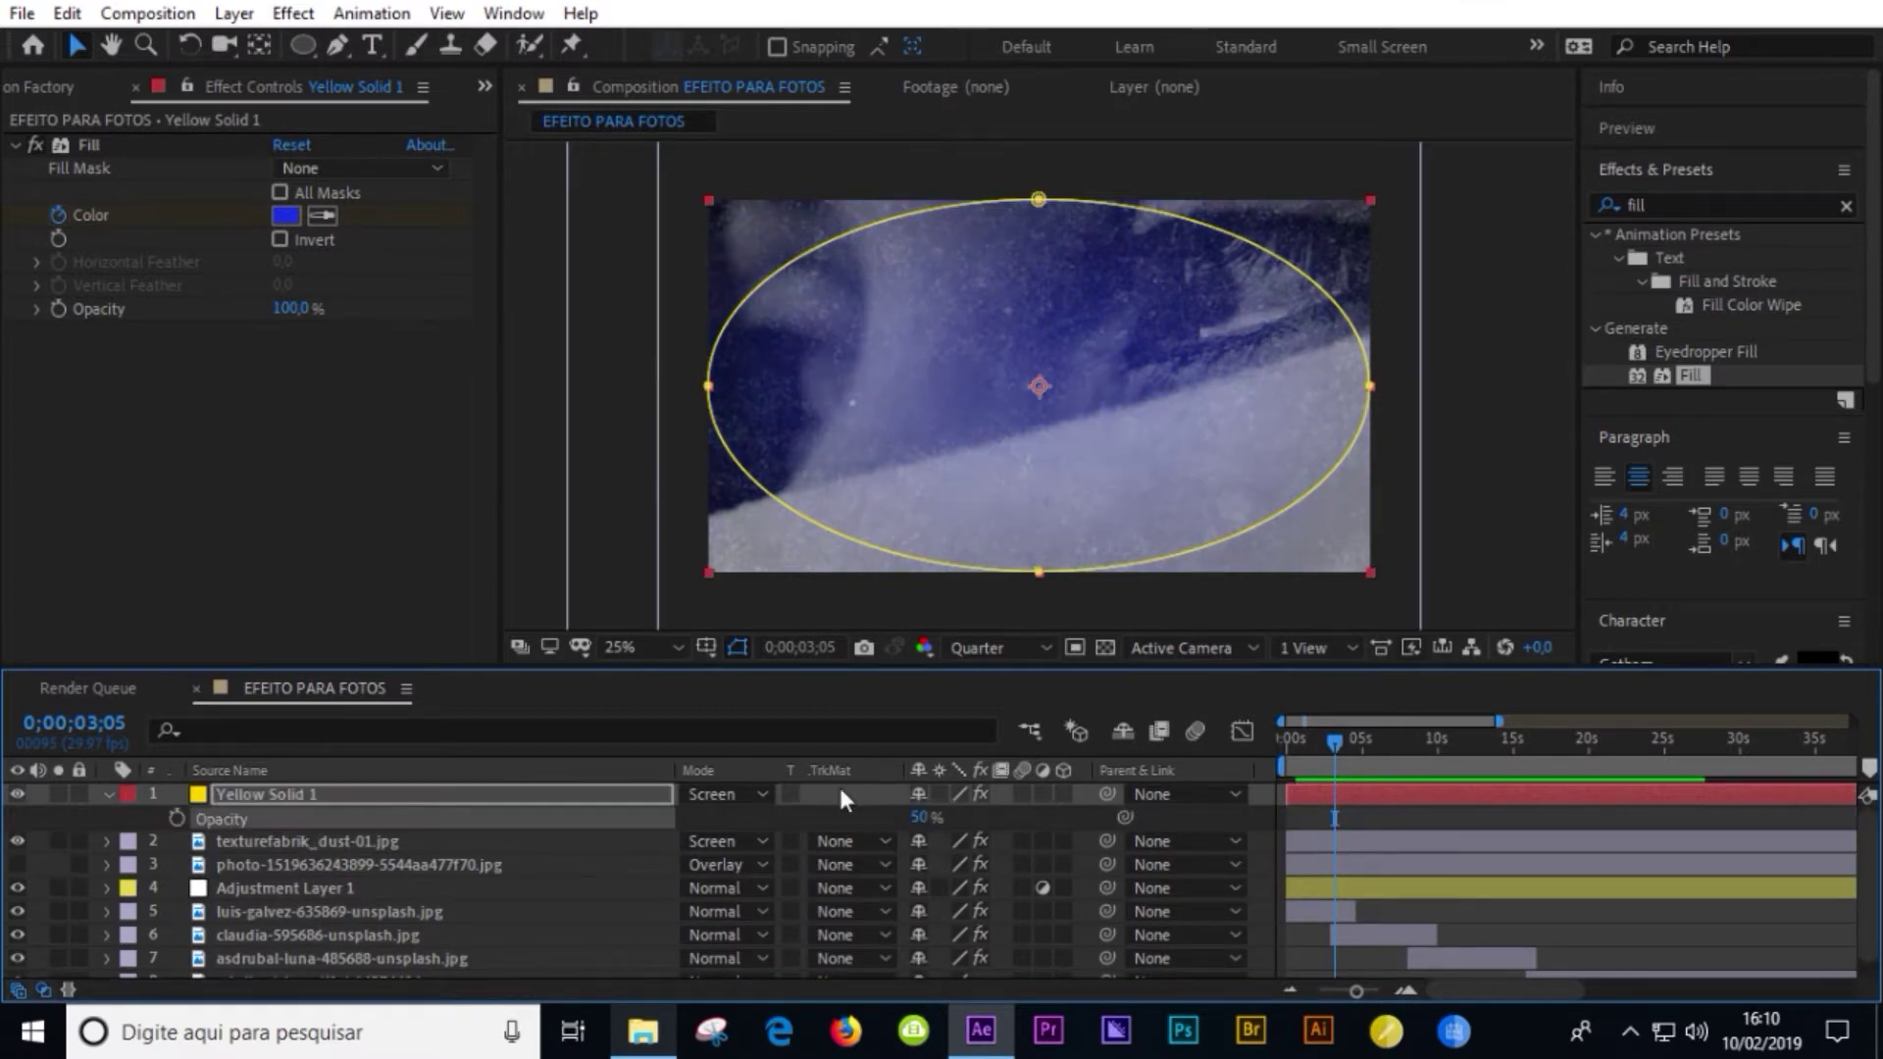
{"action": "key", "text": "space"}
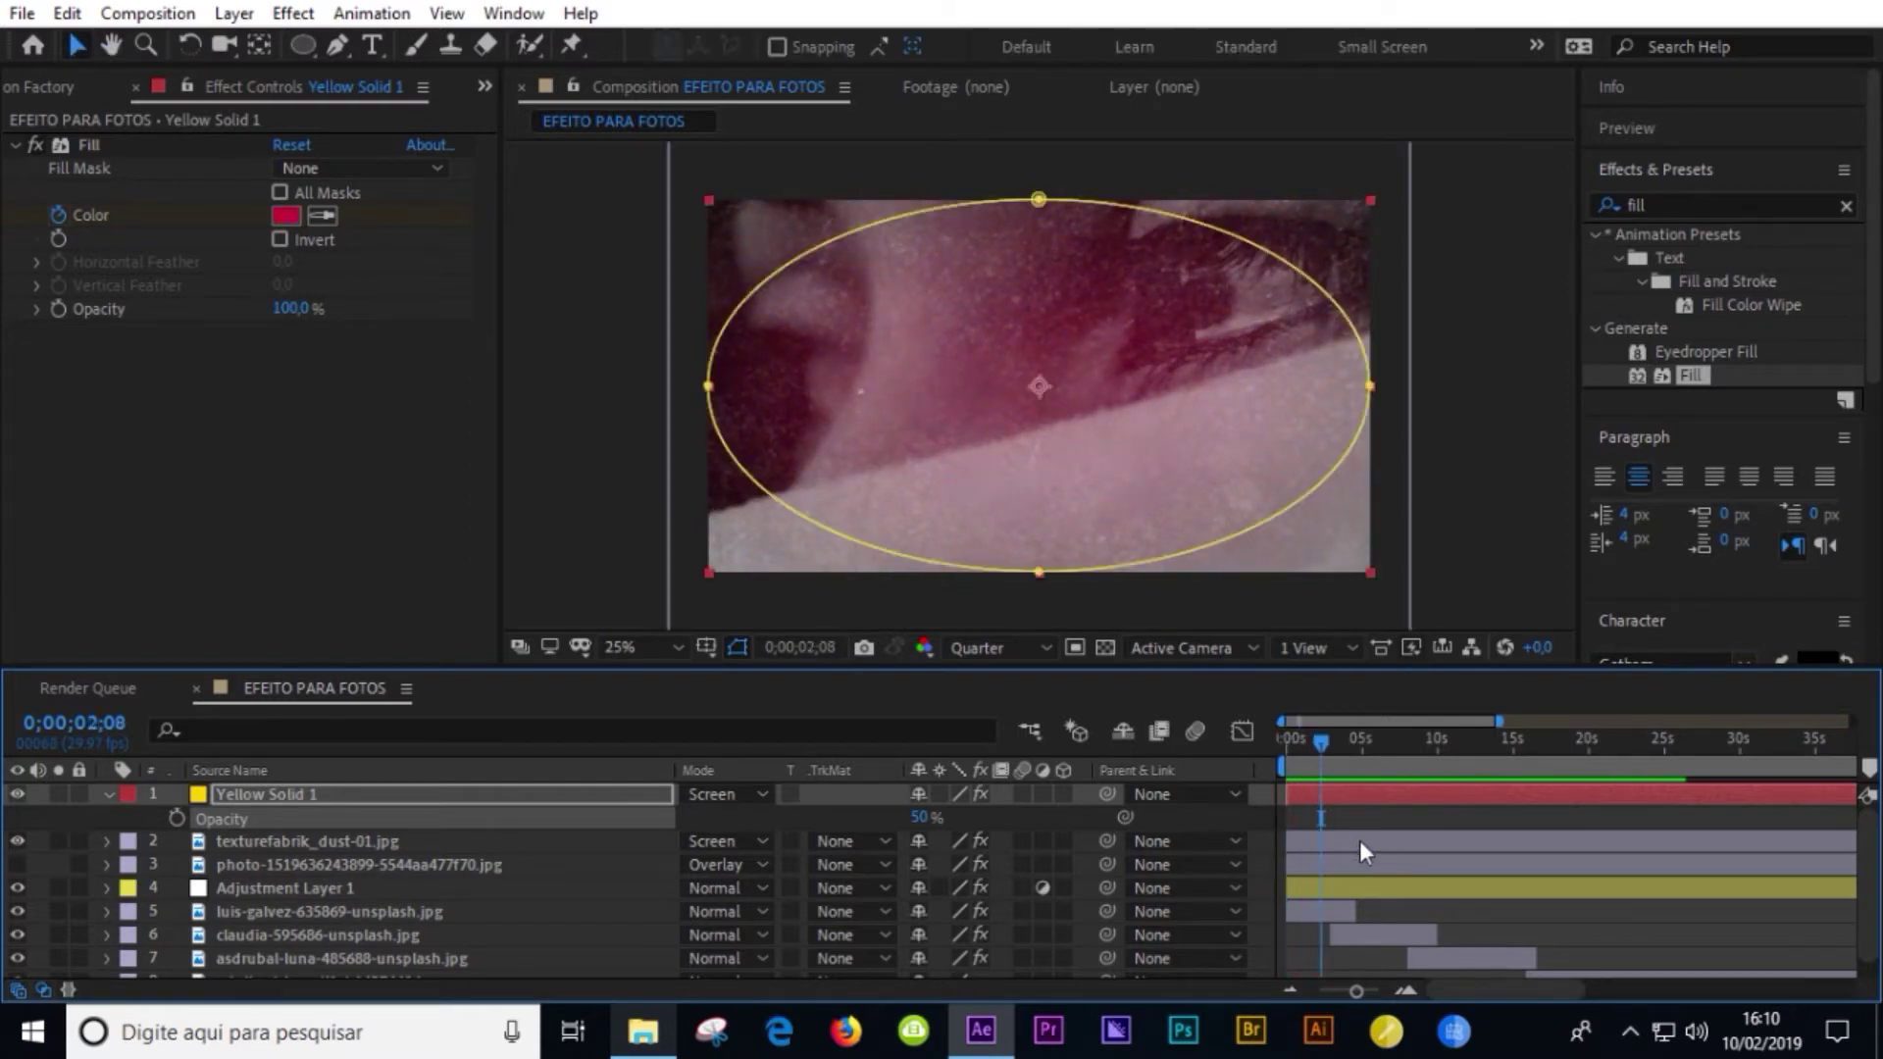
- Duplicate Yellow Solid 1 twice, placing the copies at the top-right and bottom-left corners
{"action": "left_click", "coordinate": [1355, 796]}
{"action": "key", "text": "ctrl+d"}
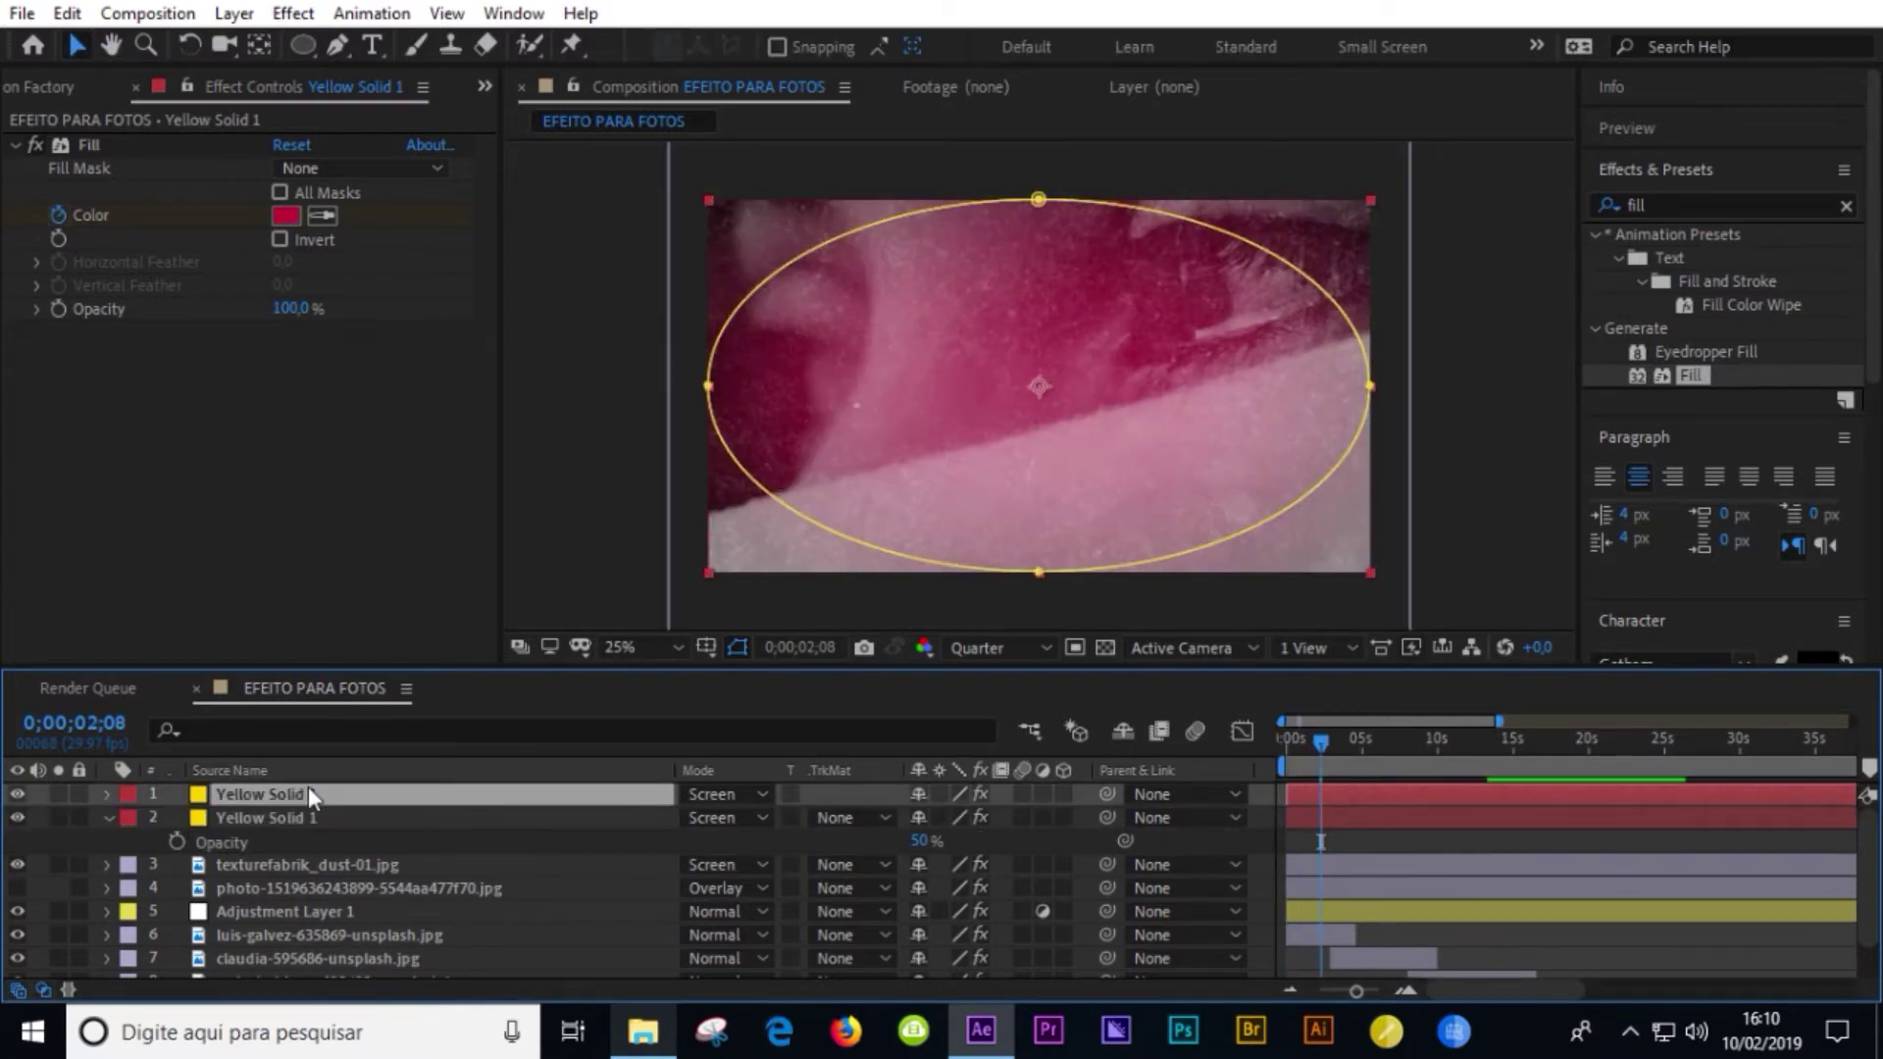
{"action": "left_click_drag", "start_coordinate": [1104, 402], "coordinate": [1422, 232]}
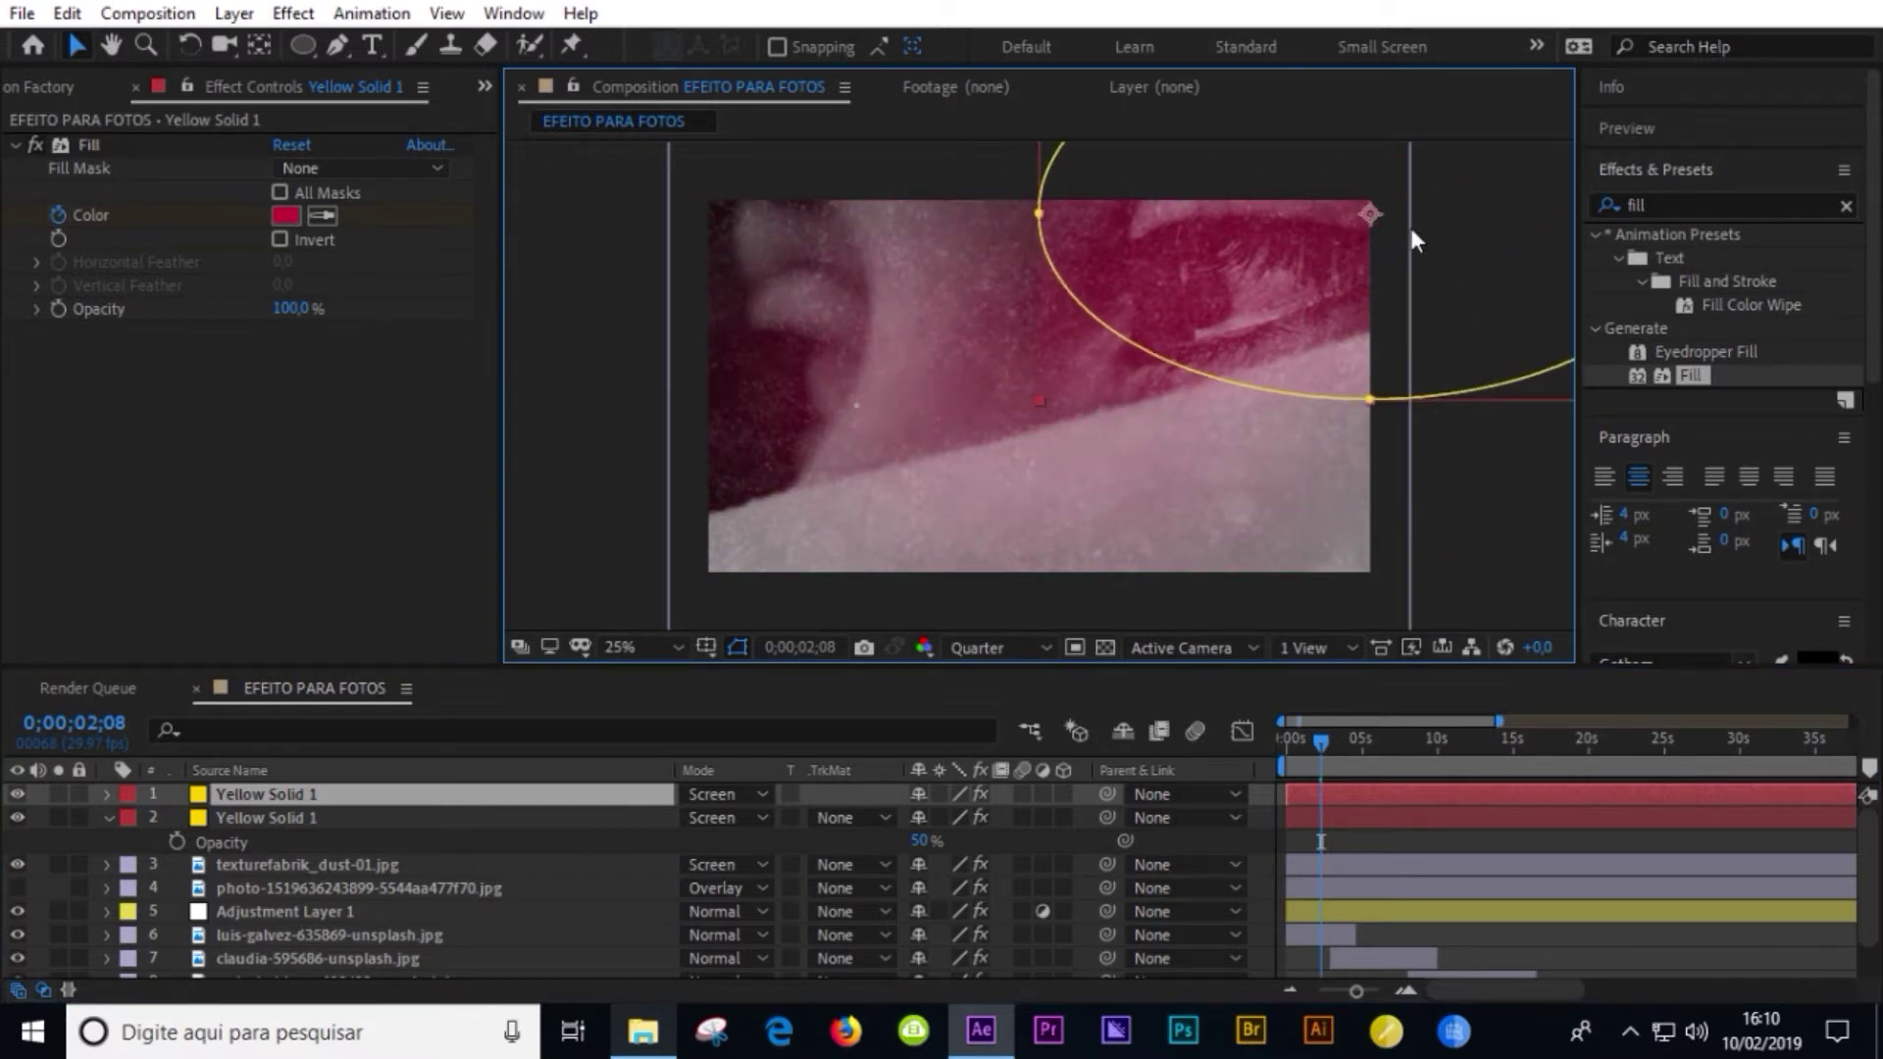
{"action": "key", "text": "ctrl+d"}
{"action": "mouse_move", "coordinate": [1283, 251]}
{"action": "left_mouse_down"}
{"action": "mouse_move", "coordinate": [629, 616]}
{"action": "mouse_move", "coordinate": [581, 606]}
{"action": "left_mouse_up"}
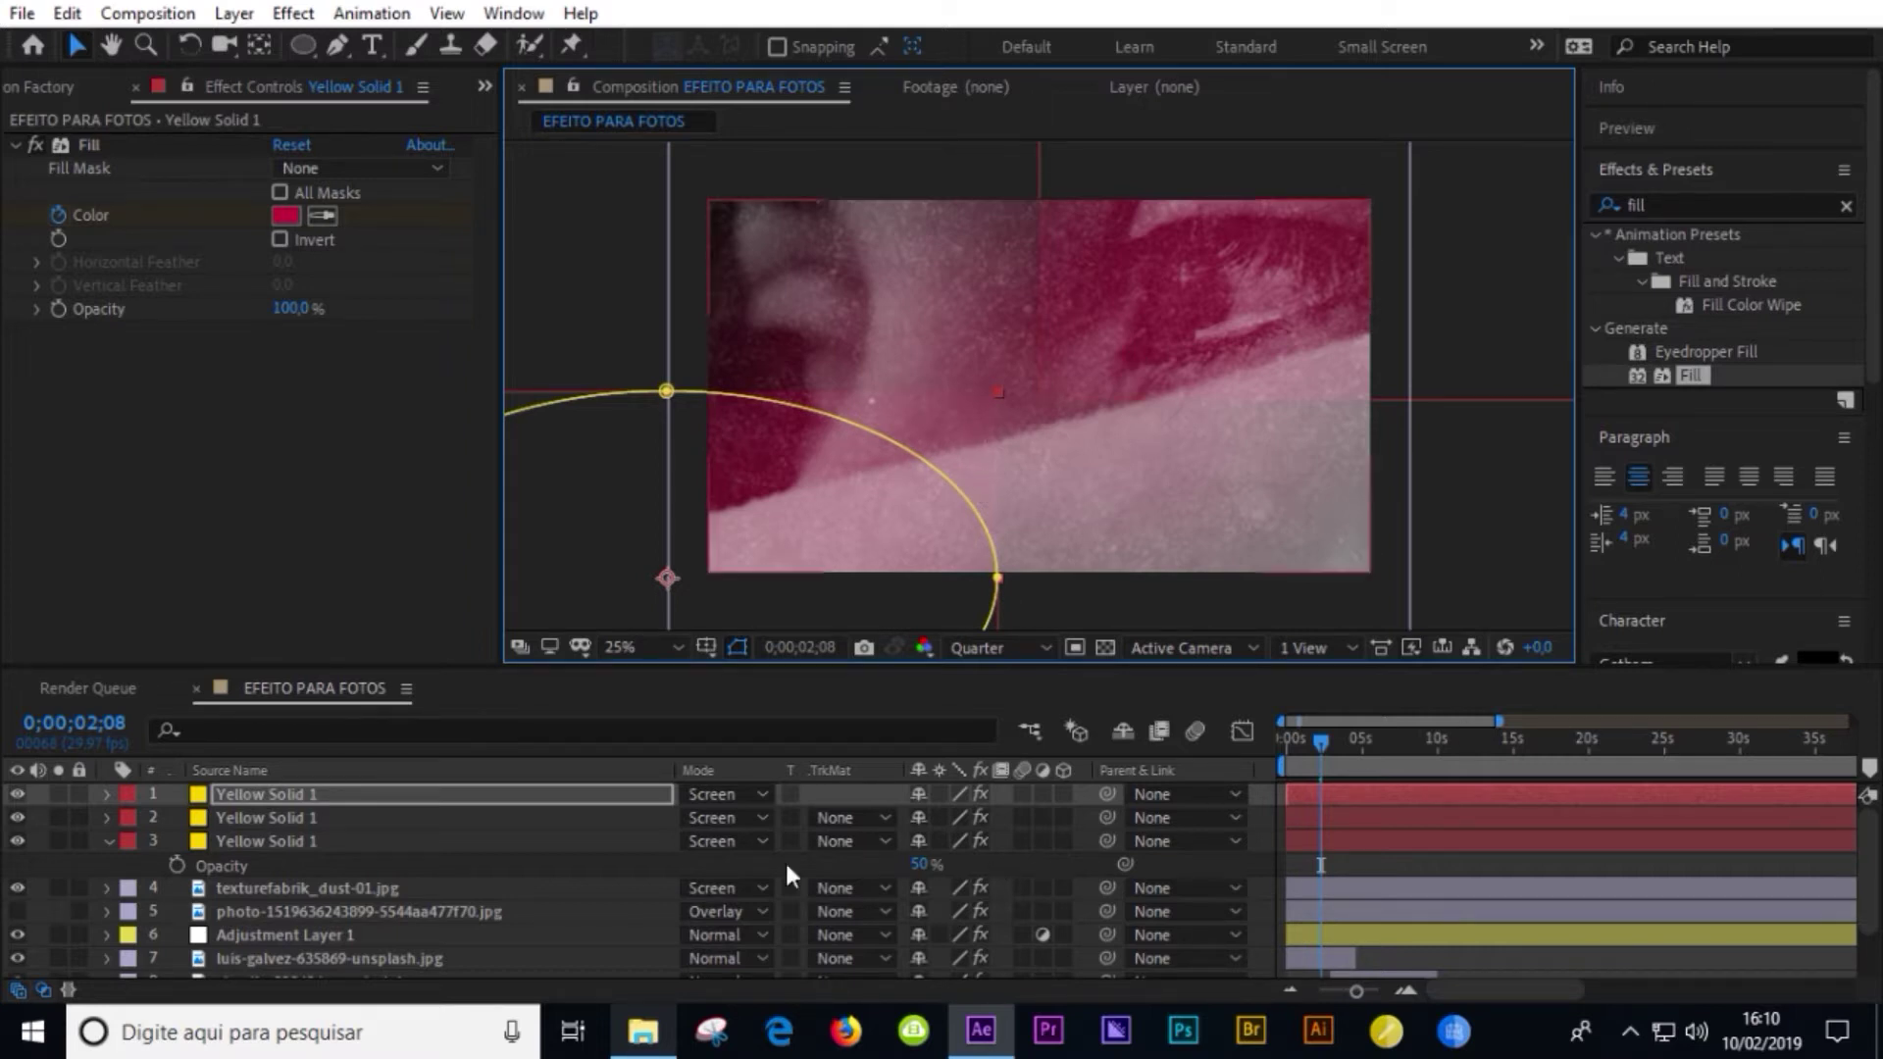
- Contract the copied solids' masks with negative Mask Expansion, about -142 pixels
{"action": "left_click", "coordinate": [1392, 843], "text": "shift"}
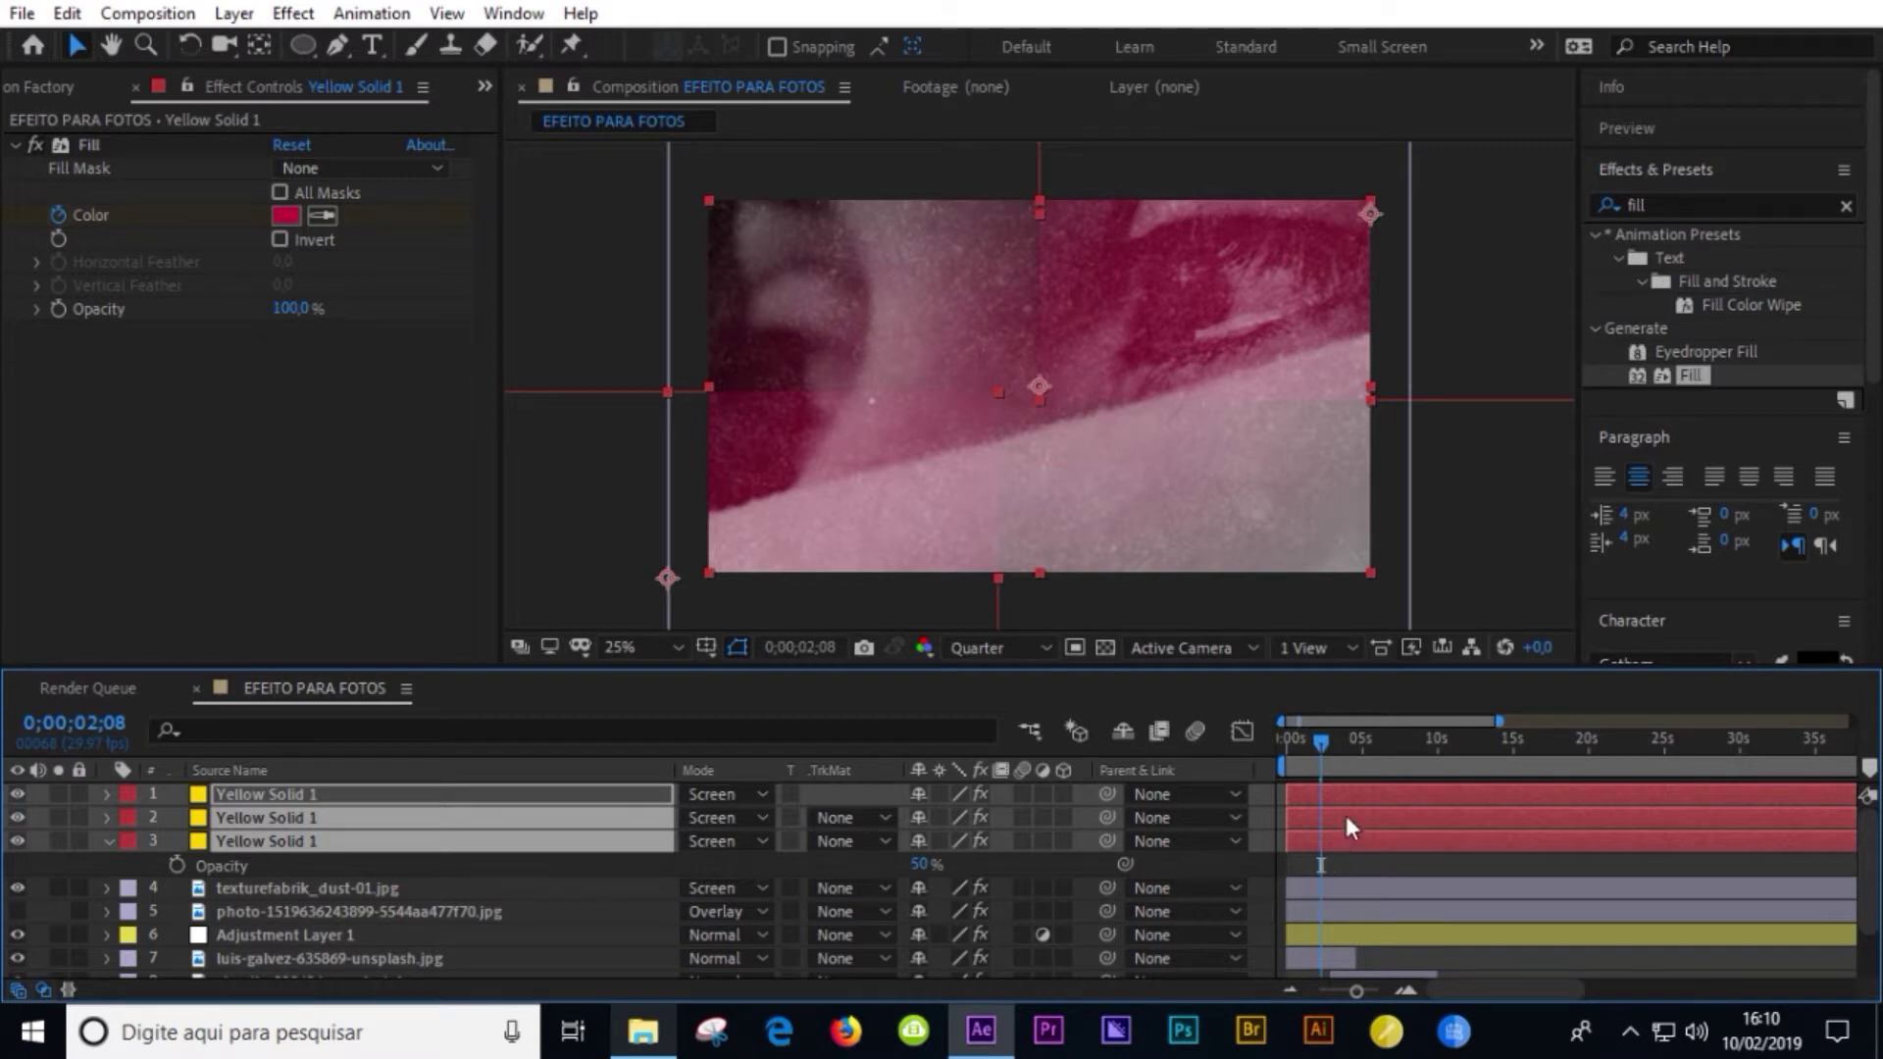
{"action": "left_click", "coordinate": [1346, 863]}
{"action": "left_click", "coordinate": [1344, 826]}
{"action": "left_click", "coordinate": [1346, 790], "text": "shift"}
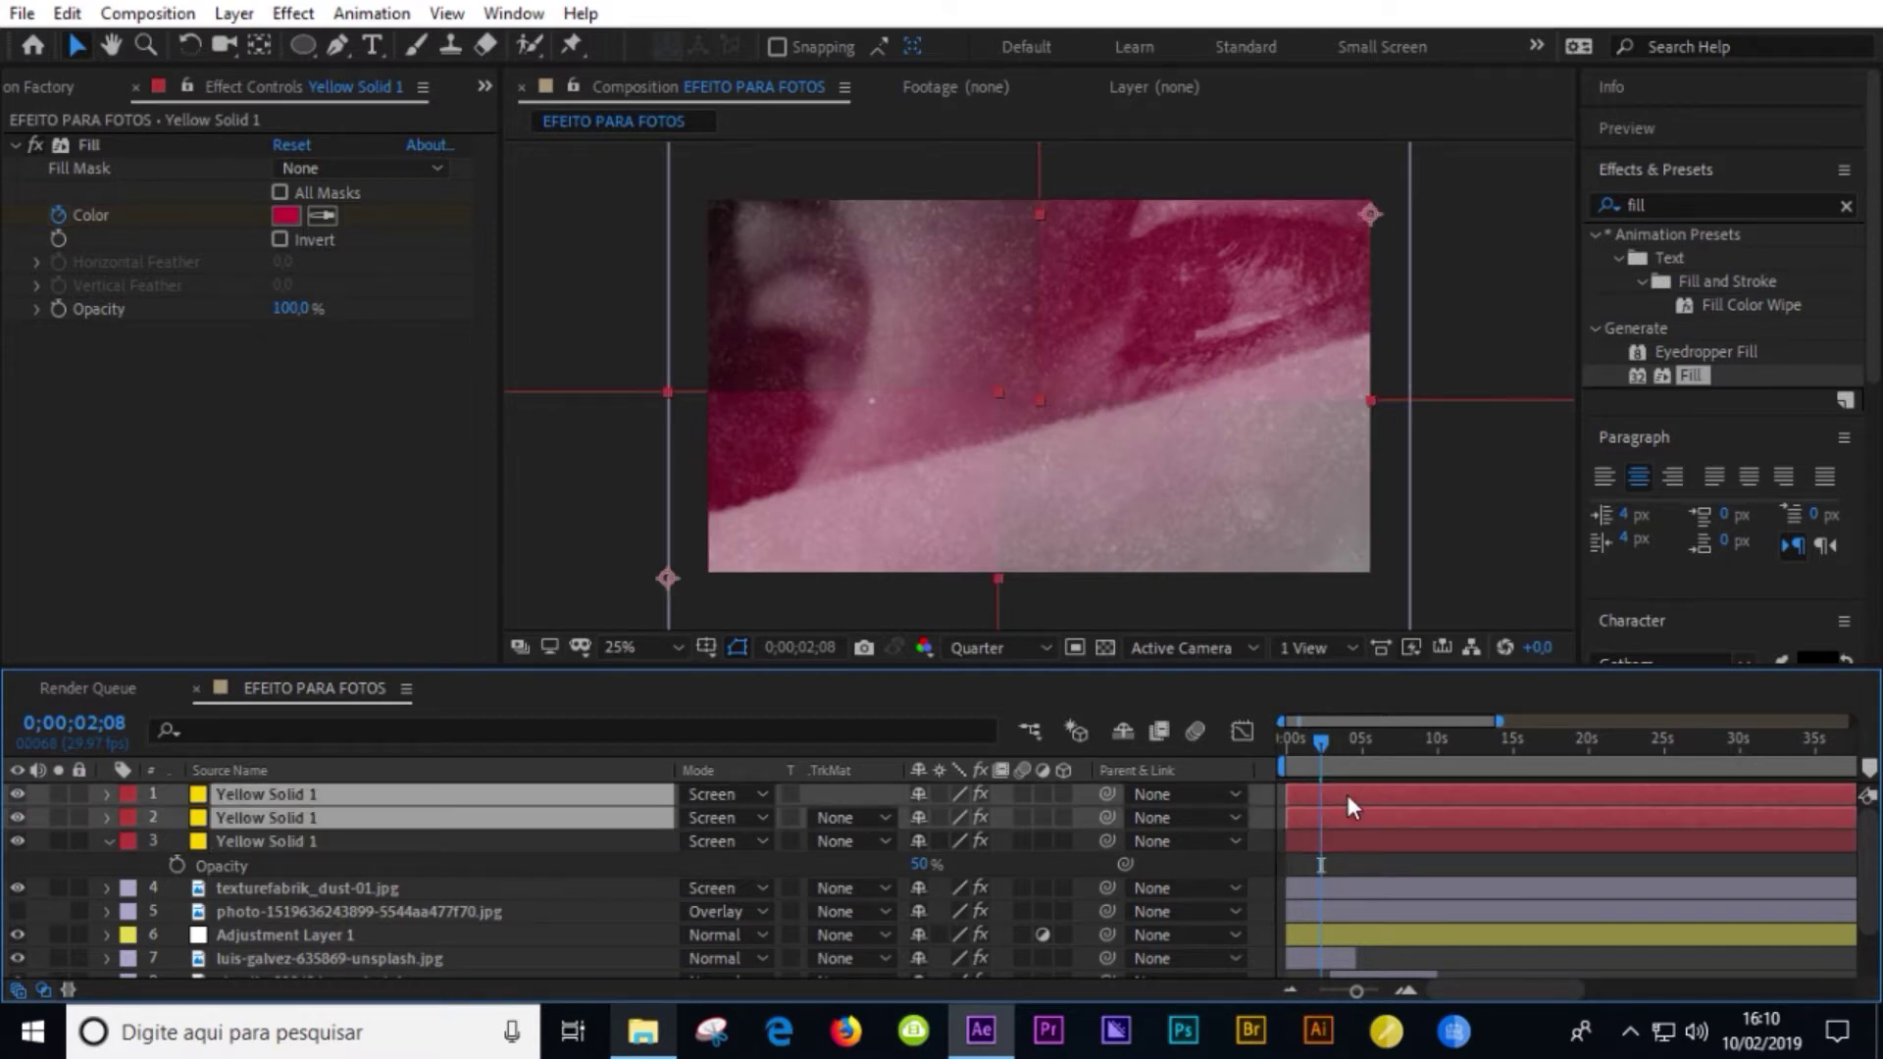
{"action": "key", "text": "m"}
{"action": "key", "text": "m"}
{"action": "scroll", "coordinate": [957, 906], "scroll_direction": "down", "scroll_amount": 1}
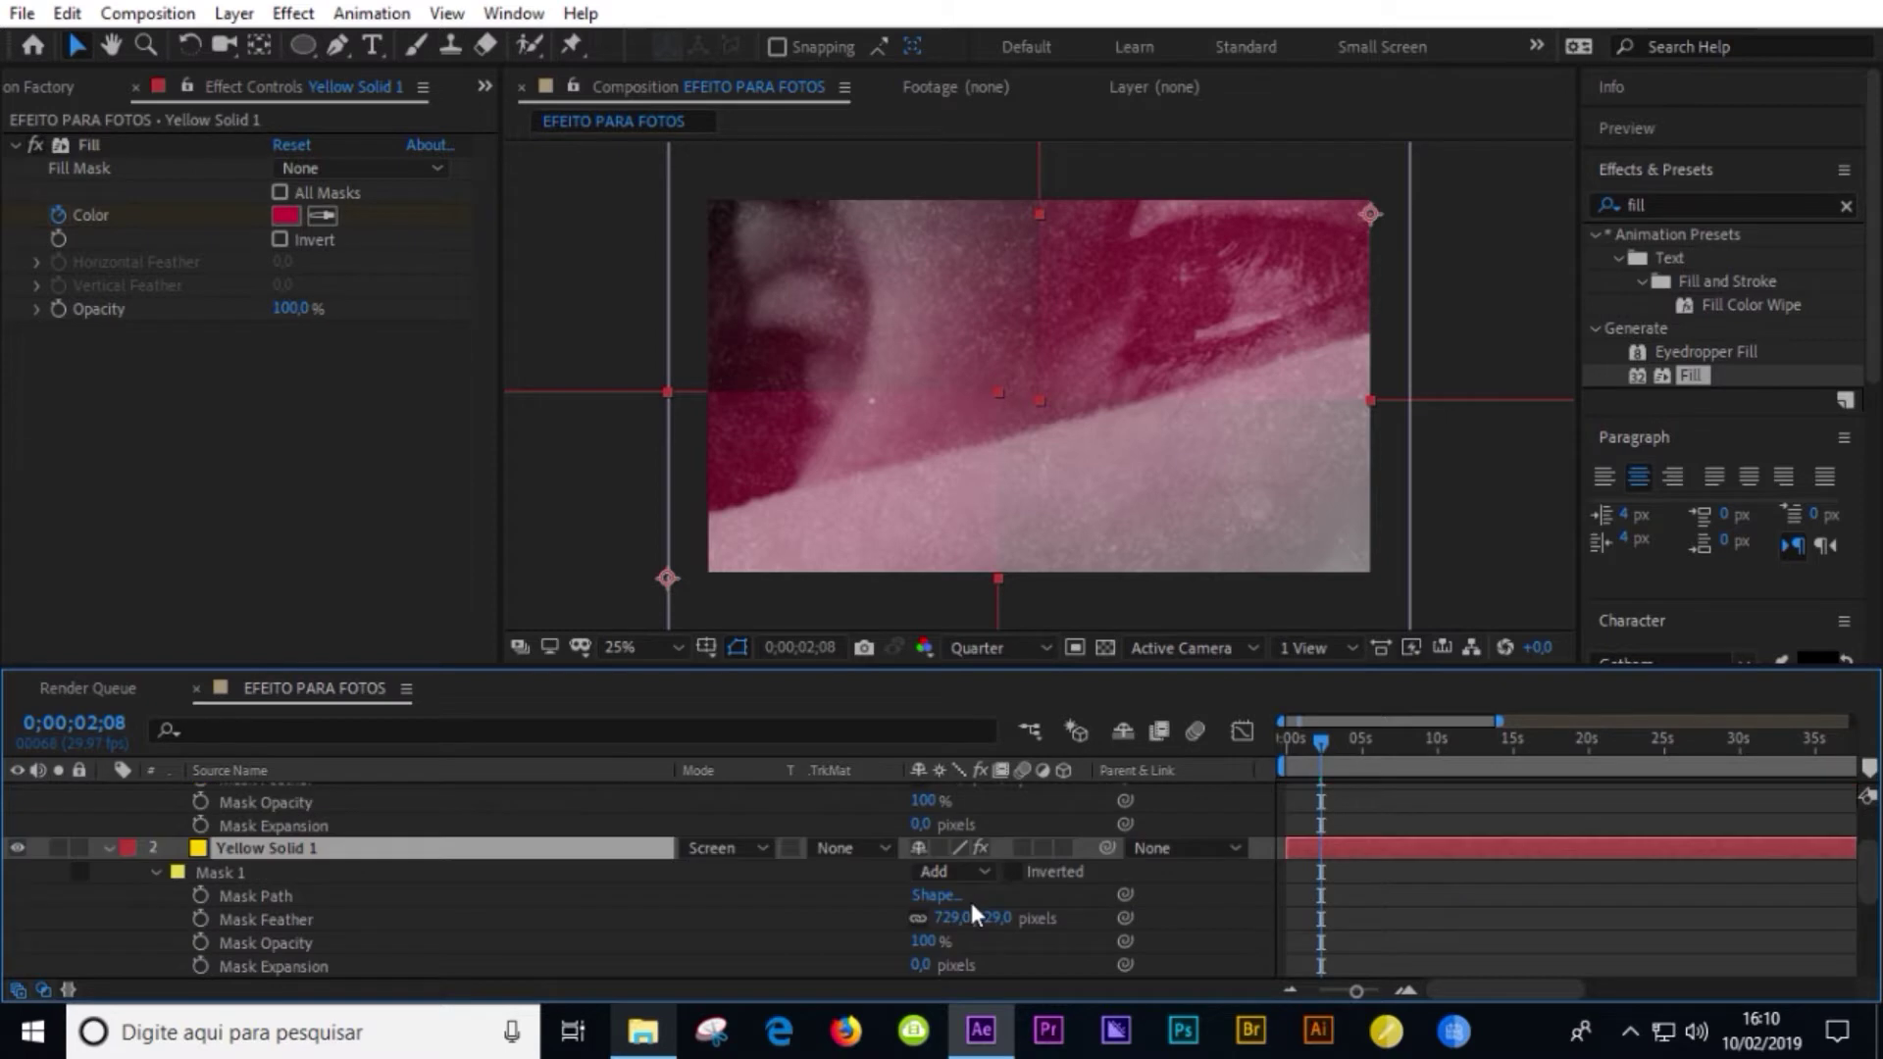
{"action": "scroll", "coordinate": [332, 883], "scroll_direction": "down", "scroll_amount": 1}
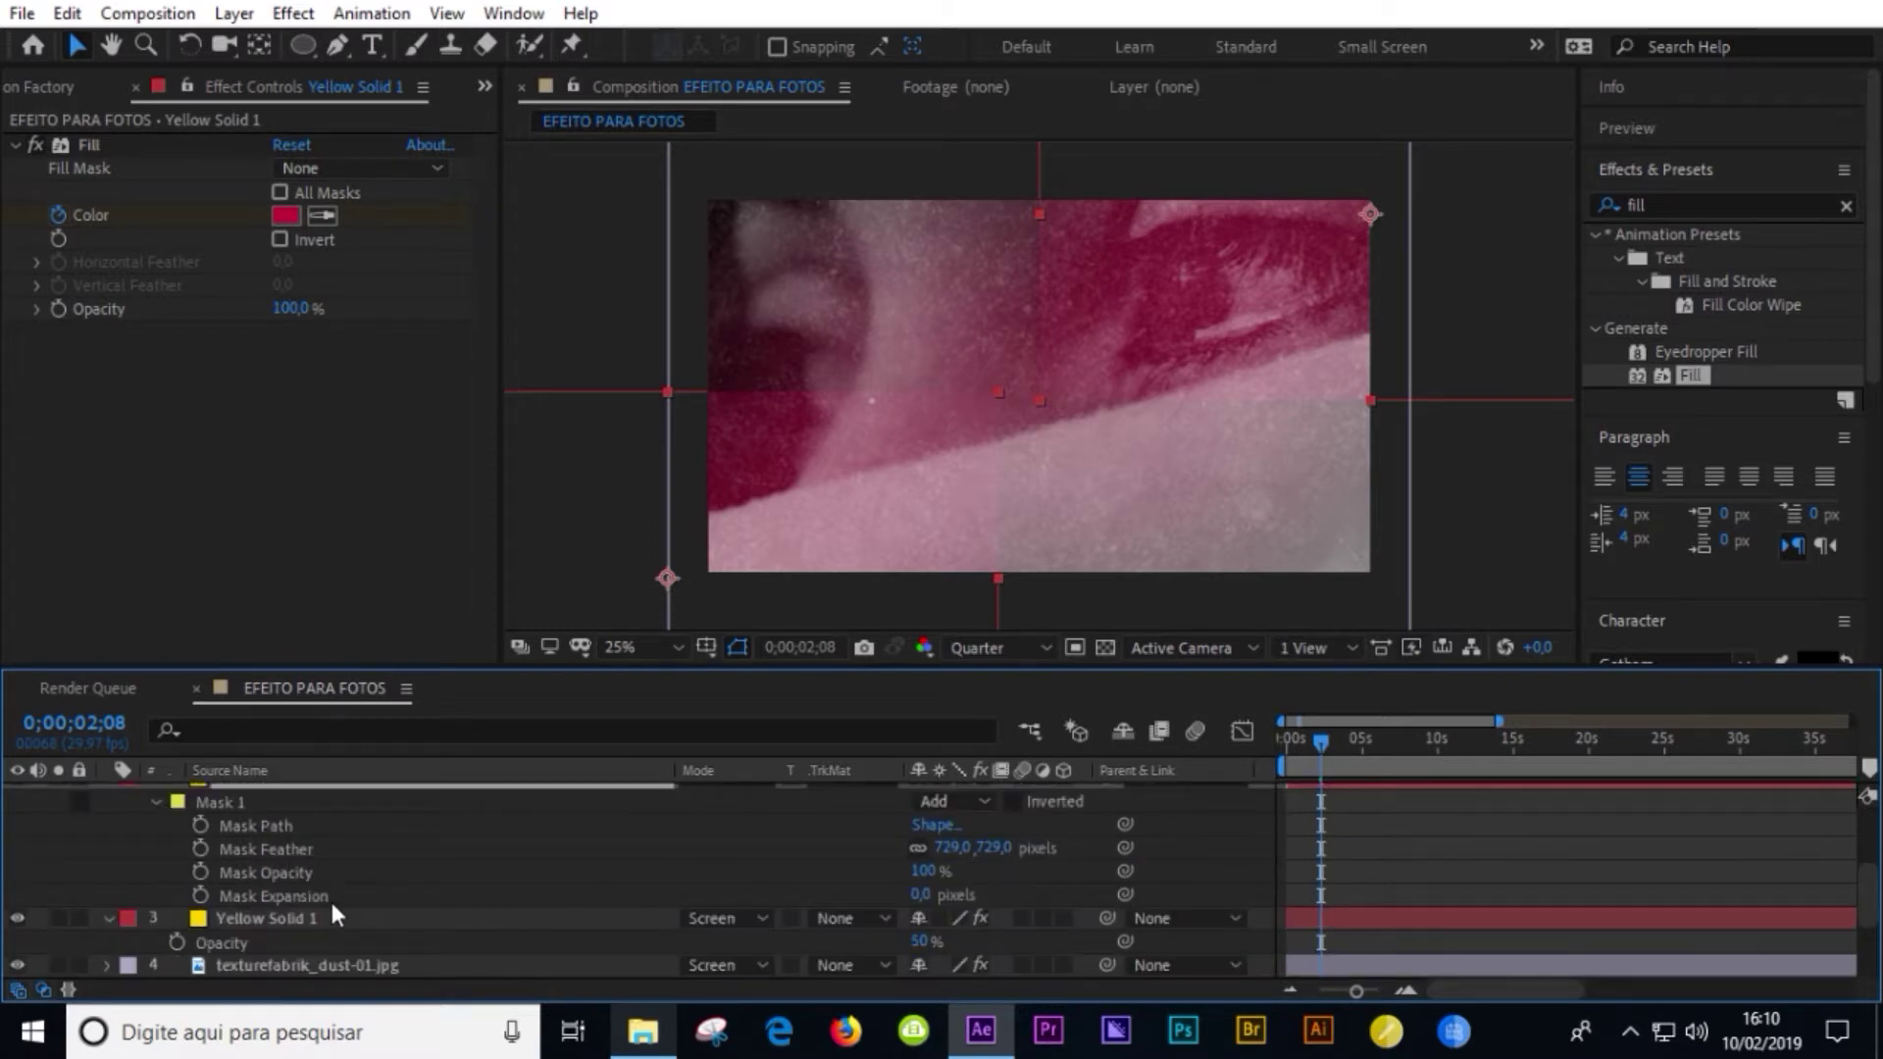
{"action": "left_click", "coordinate": [927, 895]}
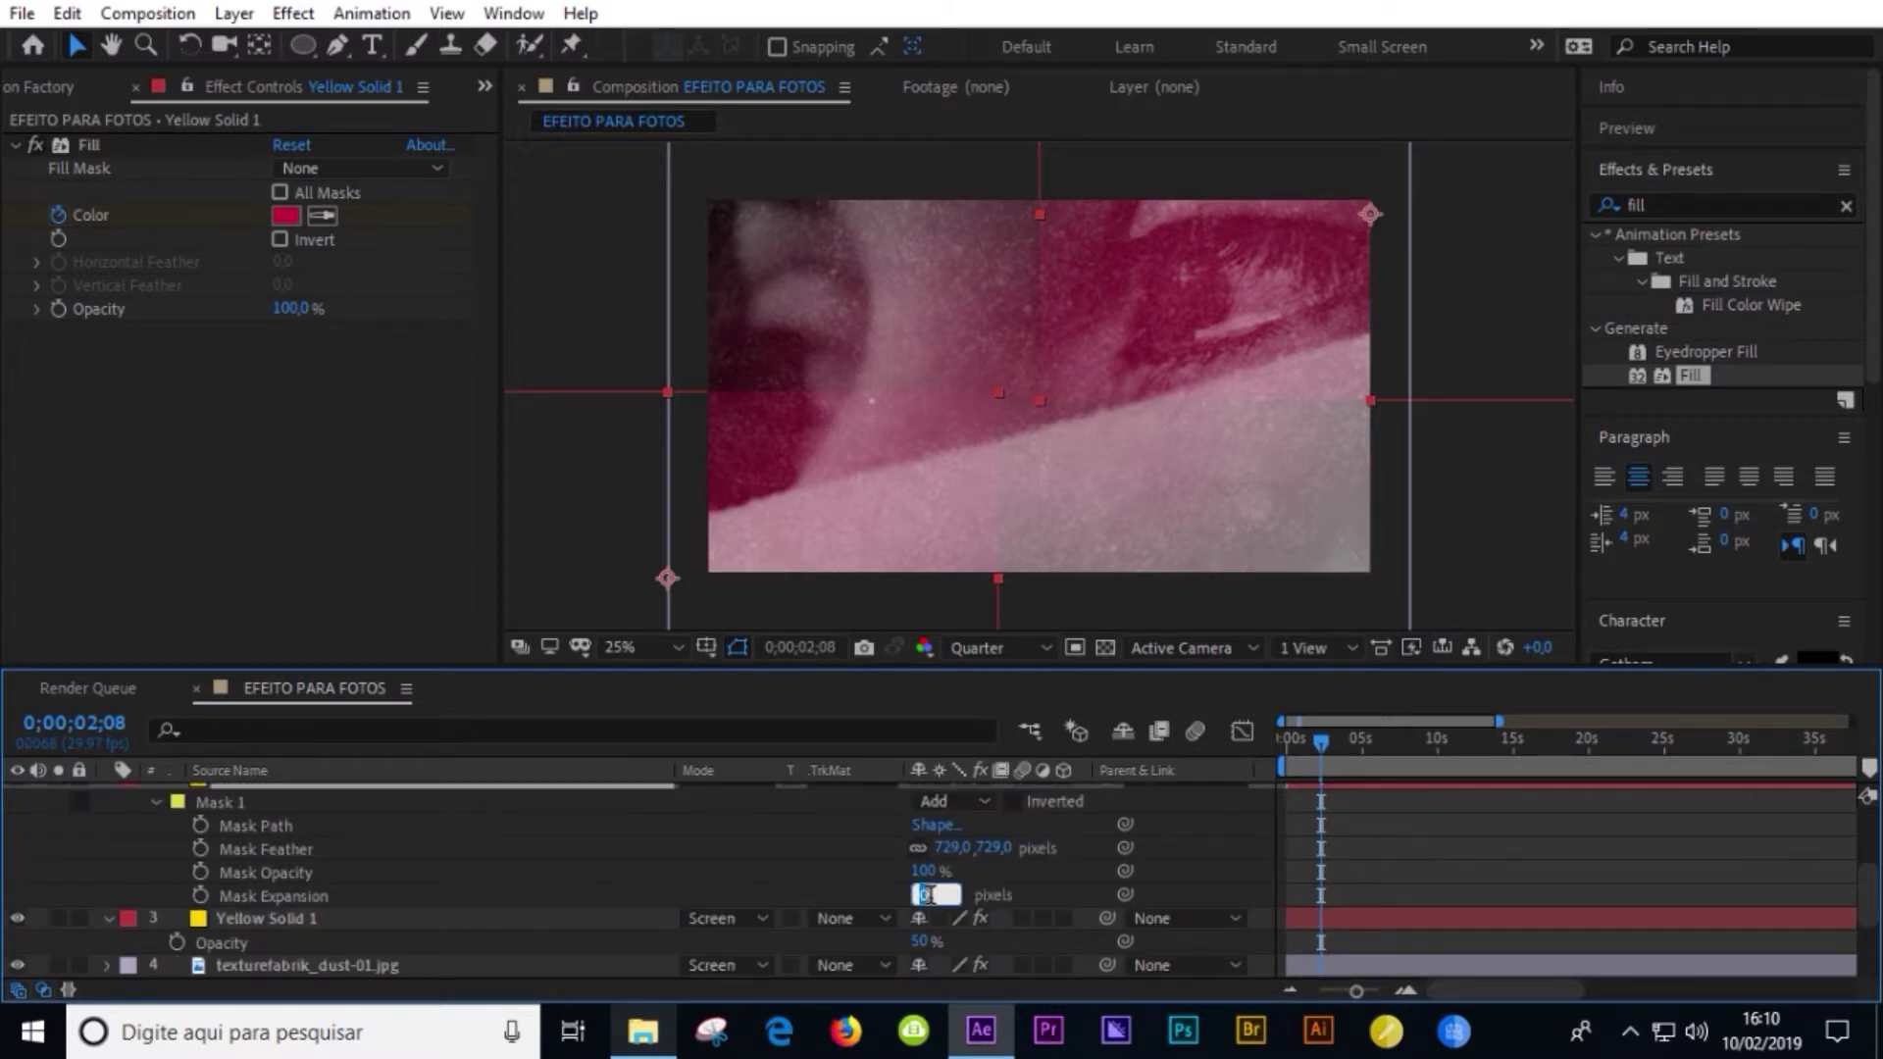
{"action": "left_click", "coordinate": [1000, 870]}
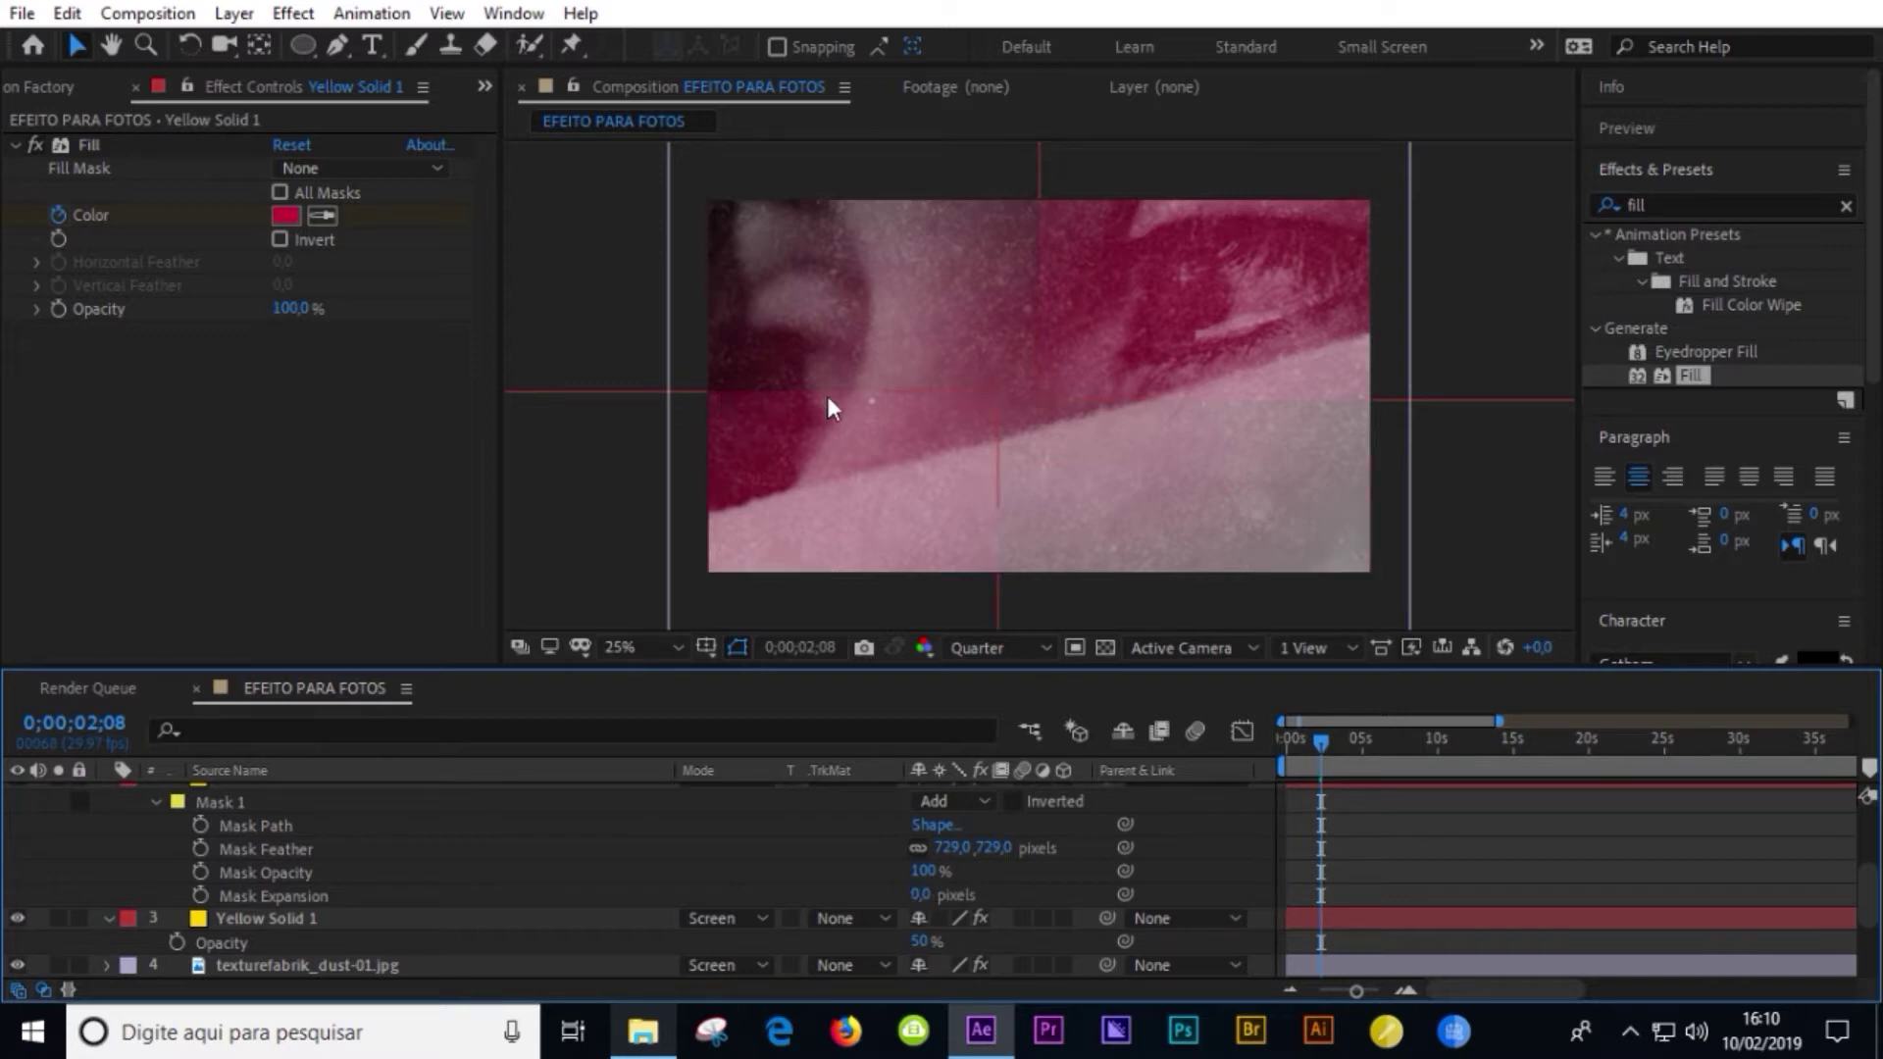
{"action": "left_click_drag", "start_coordinate": [920, 895], "coordinate": [692, 895]}
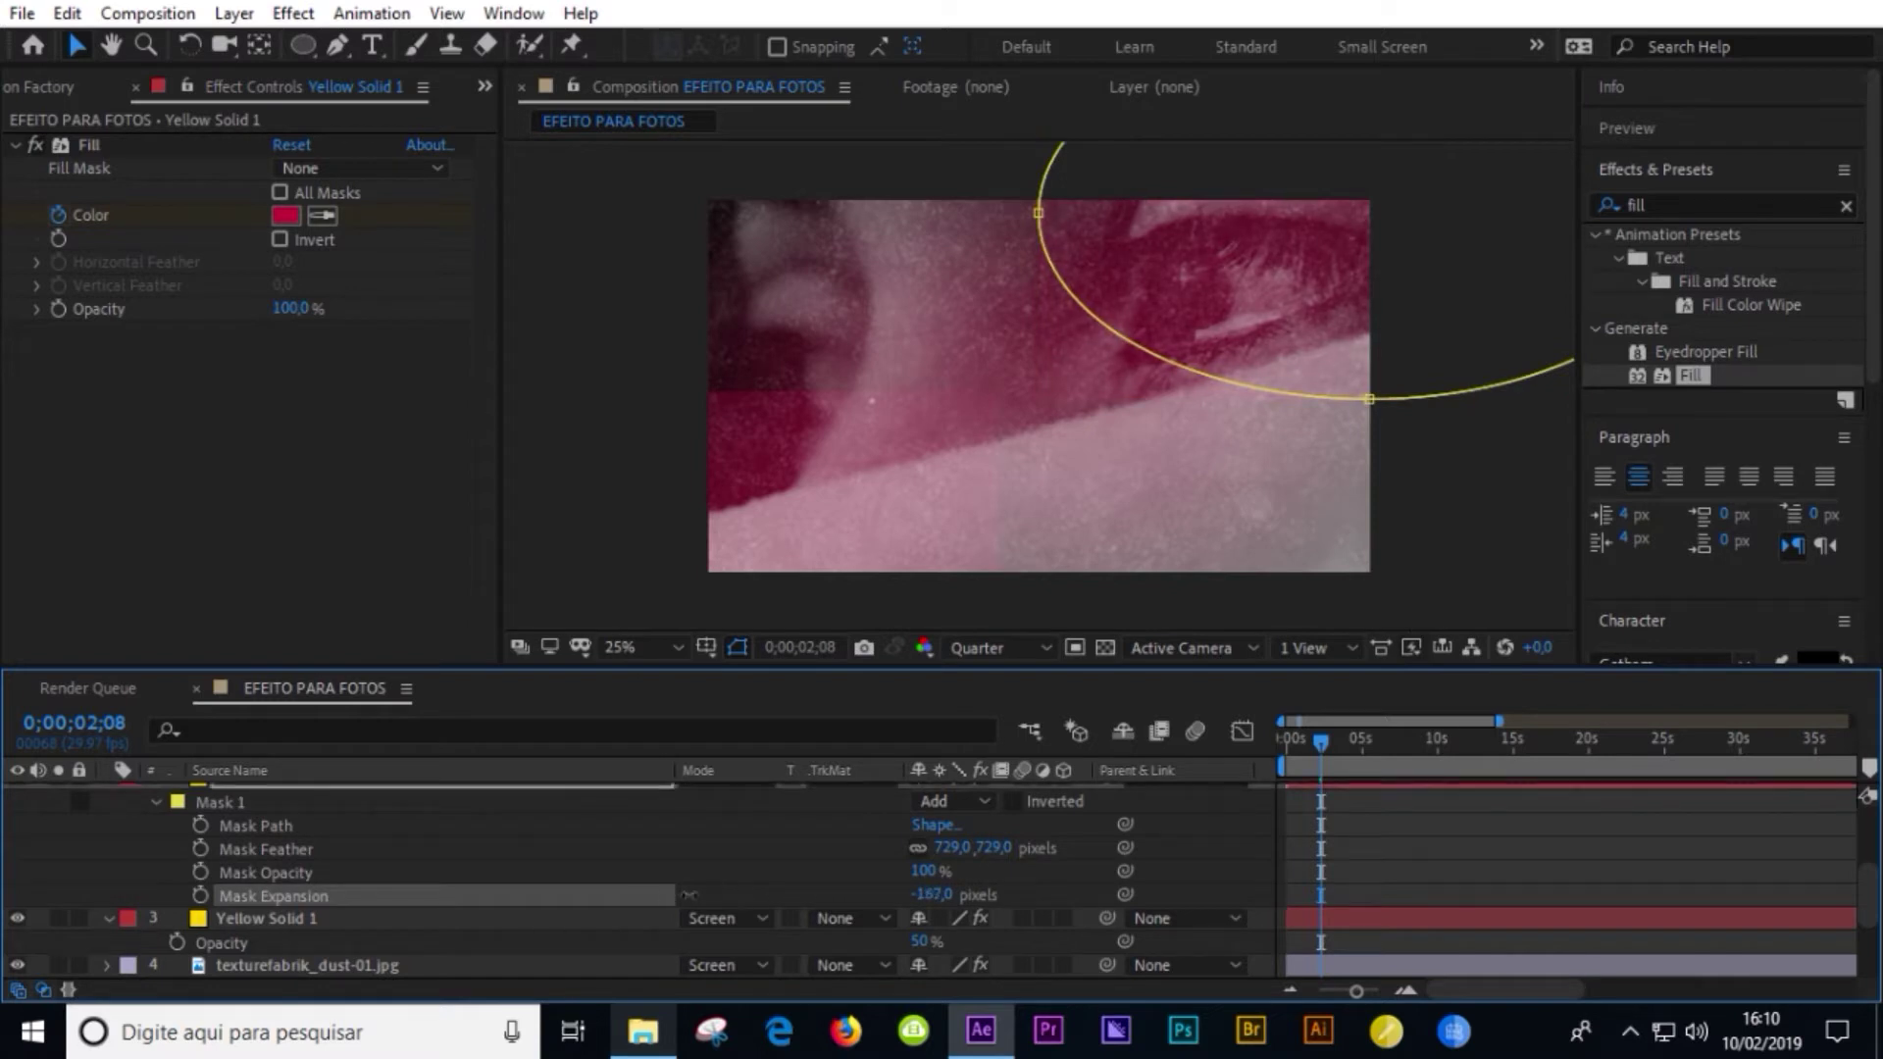
{"action": "scroll", "coordinate": [1055, 882], "scroll_direction": "up", "scroll_amount": 2}
{"action": "left_click_drag", "start_coordinate": [927, 911], "coordinate": [736, 906]}
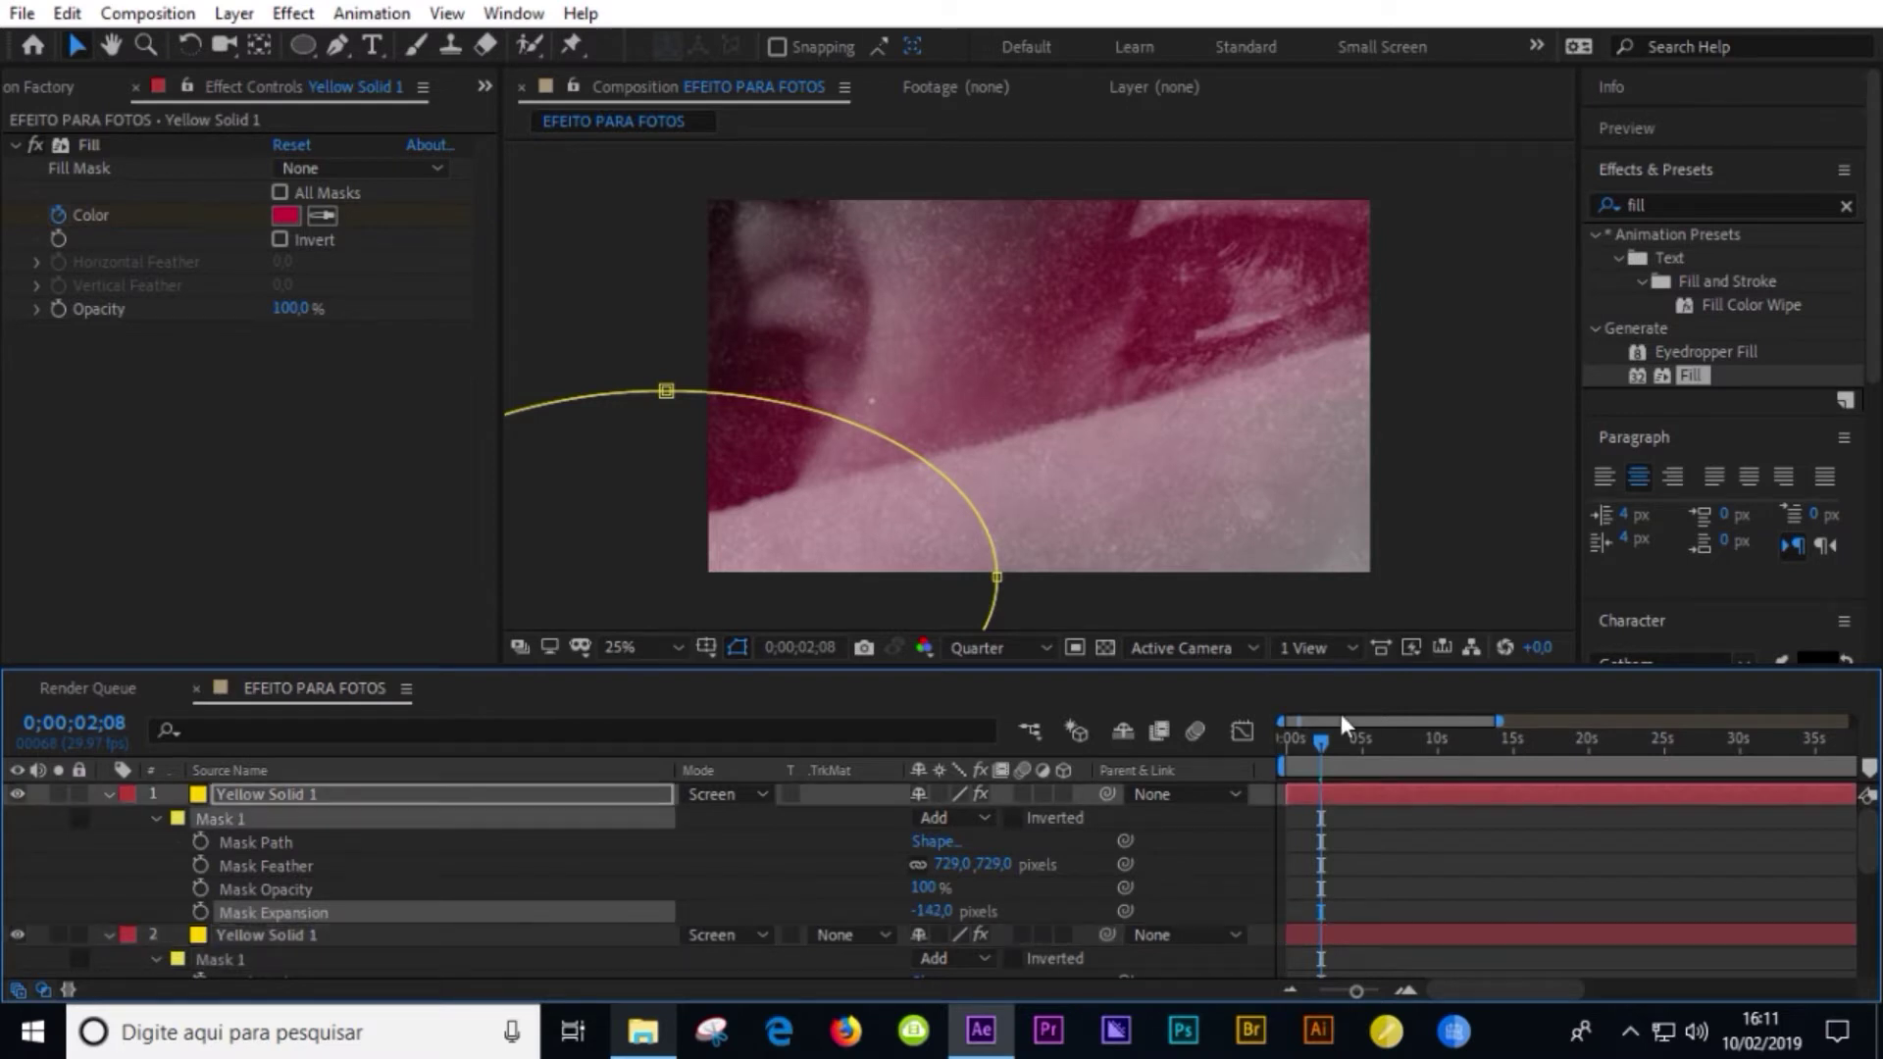
- Select layer 2, return to the composition start and play a preview
{"action": "left_click", "coordinate": [1437, 794]}
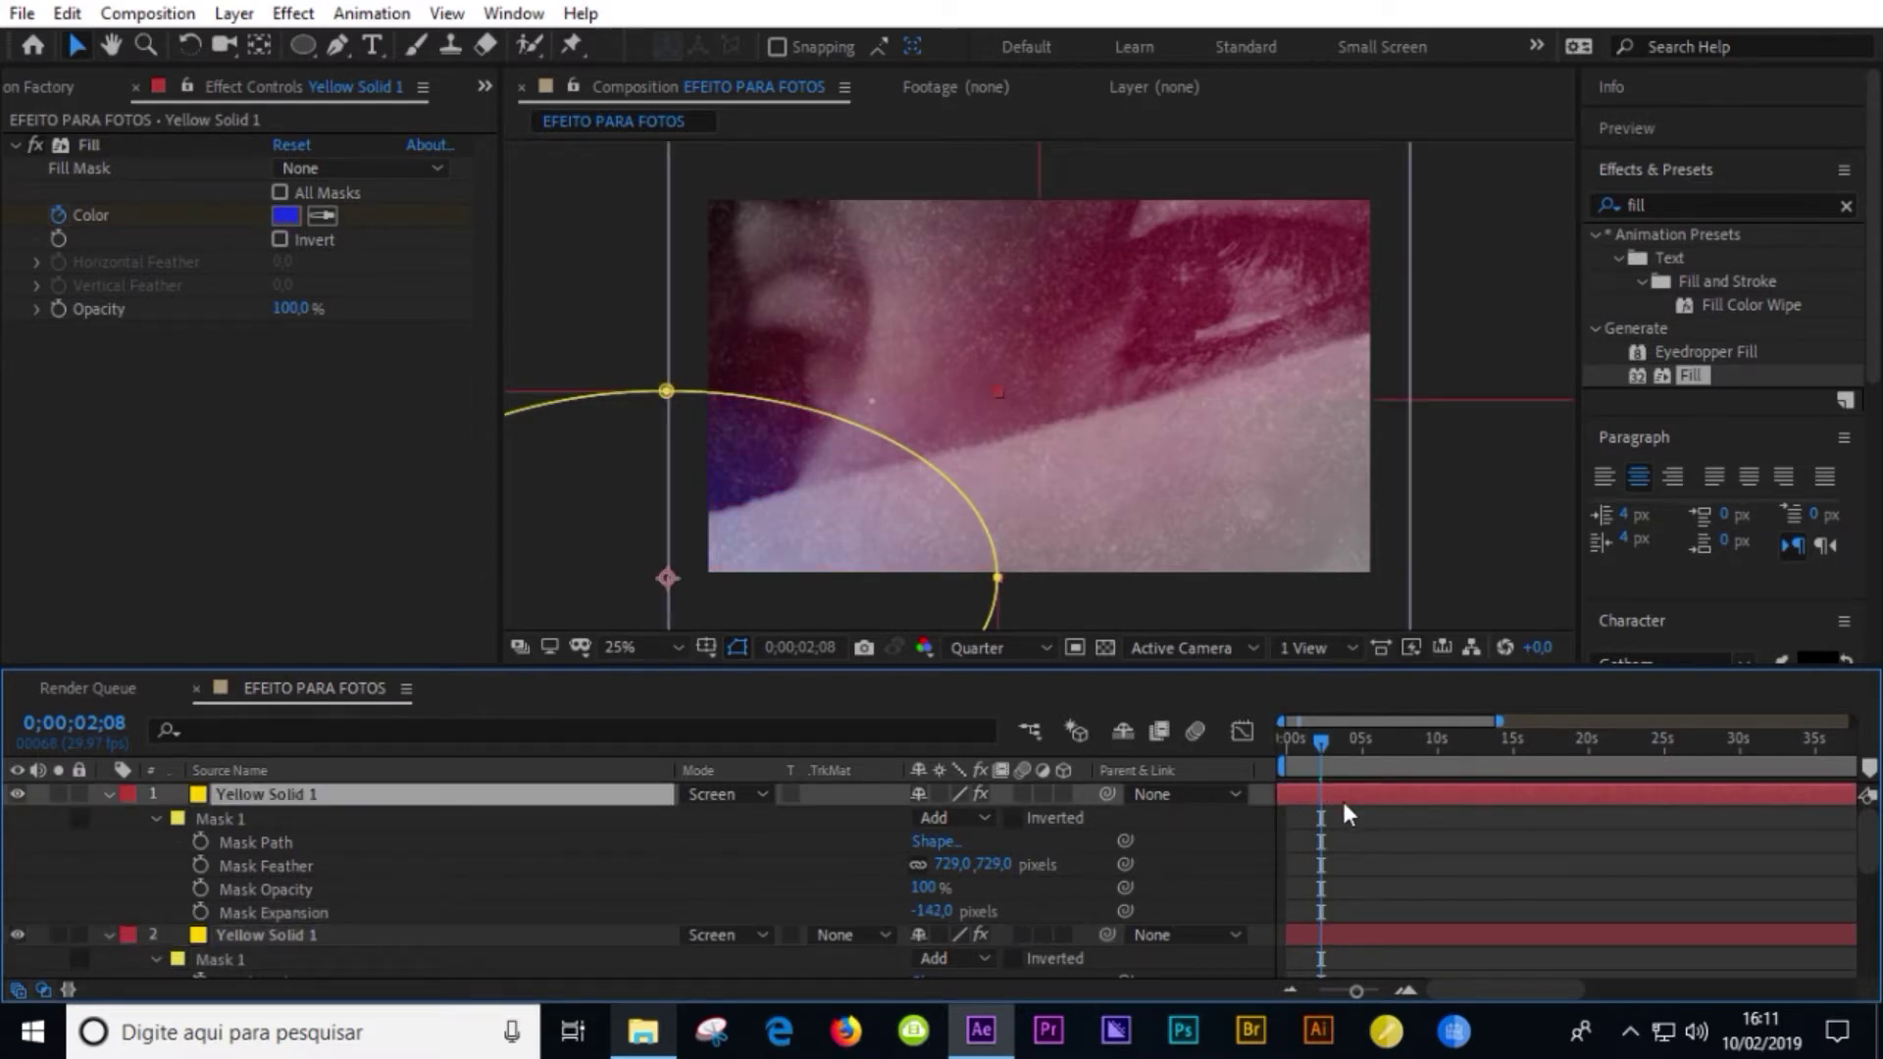
{"action": "left_click", "coordinate": [1359, 936]}
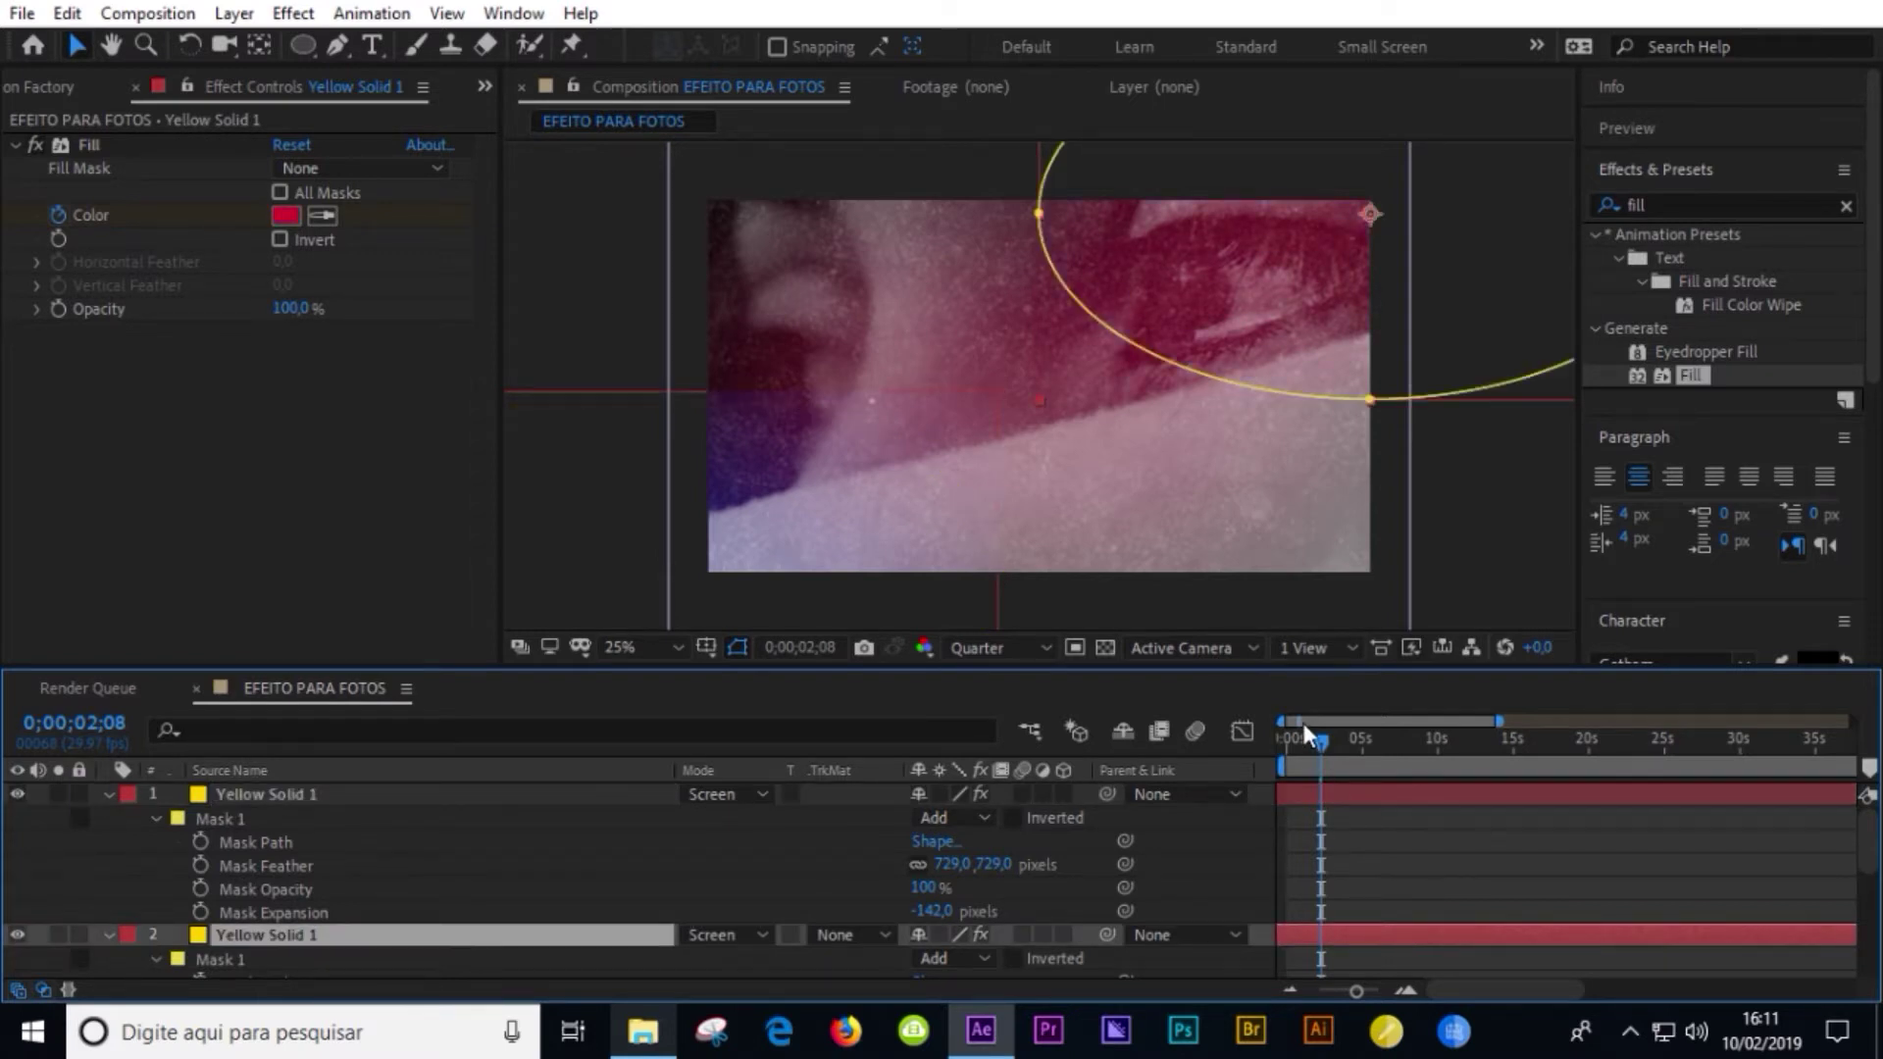
{"action": "left_click_drag", "start_coordinate": [1321, 743], "coordinate": [1162, 745]}
{"action": "key", "text": "space"}
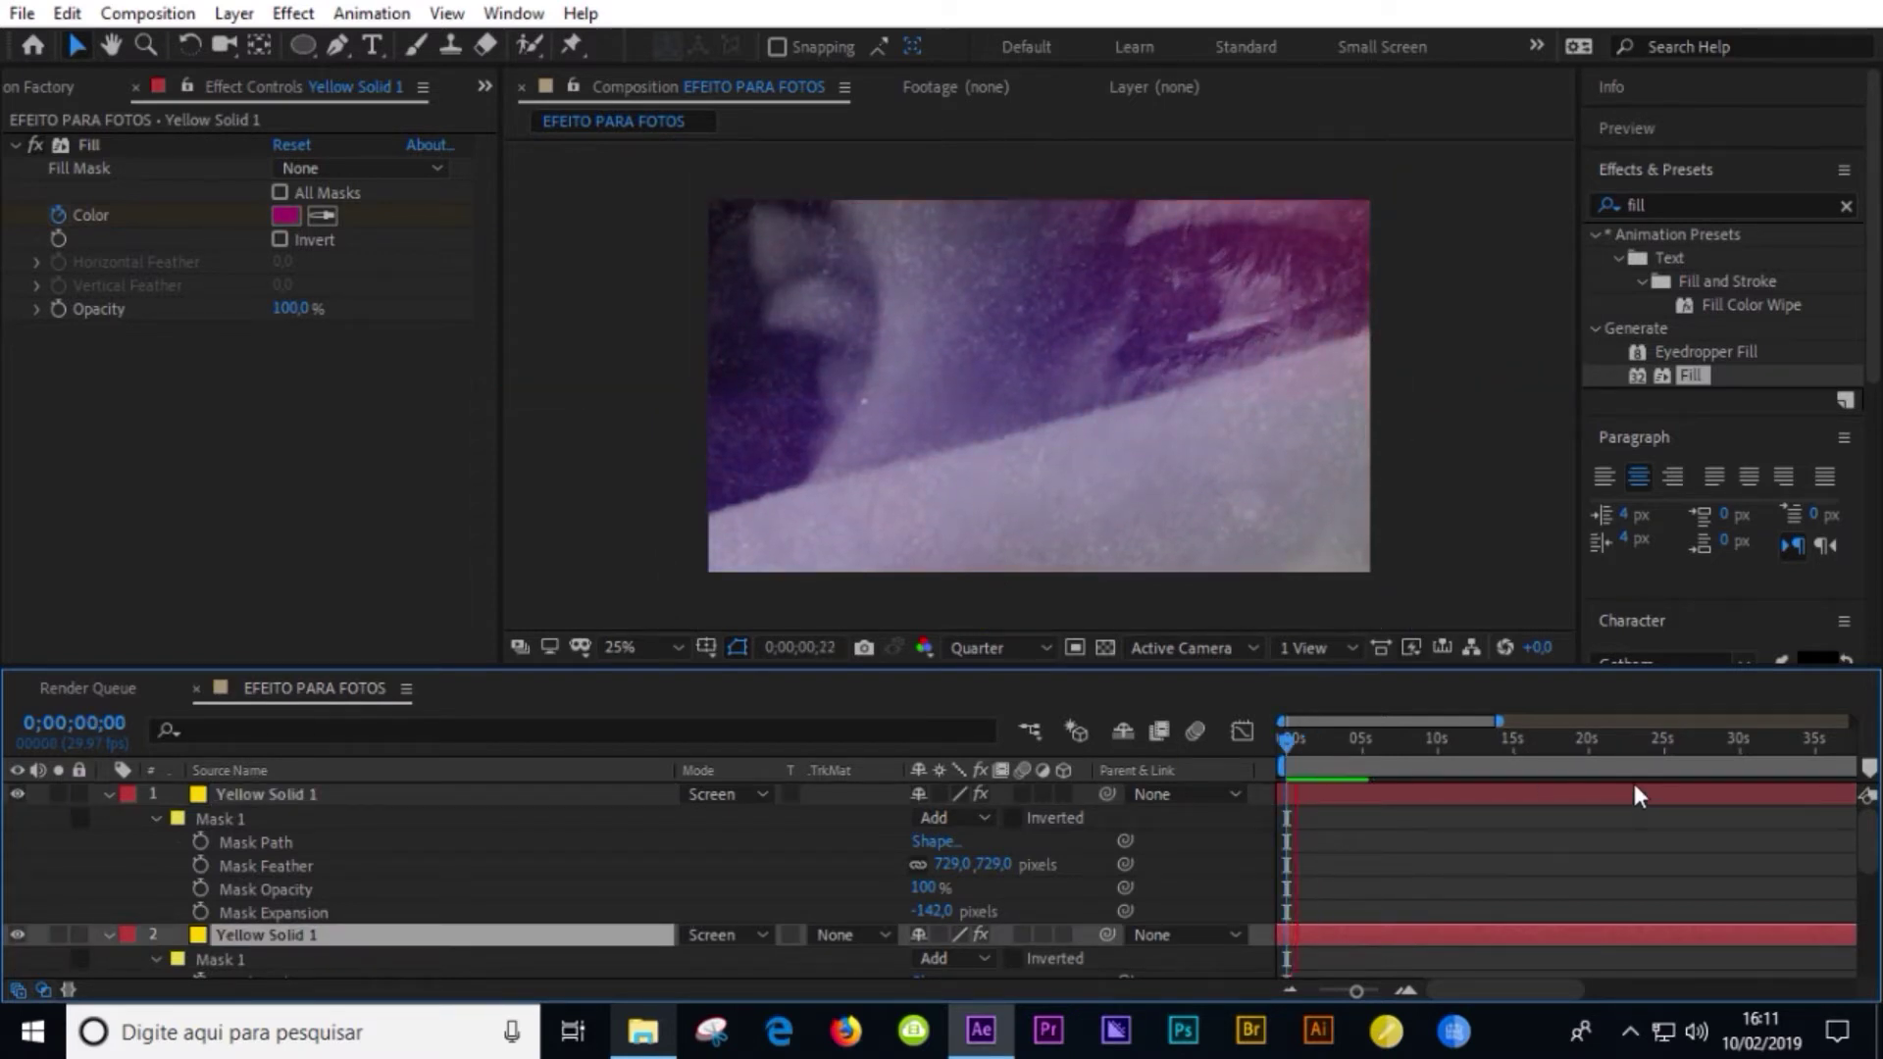
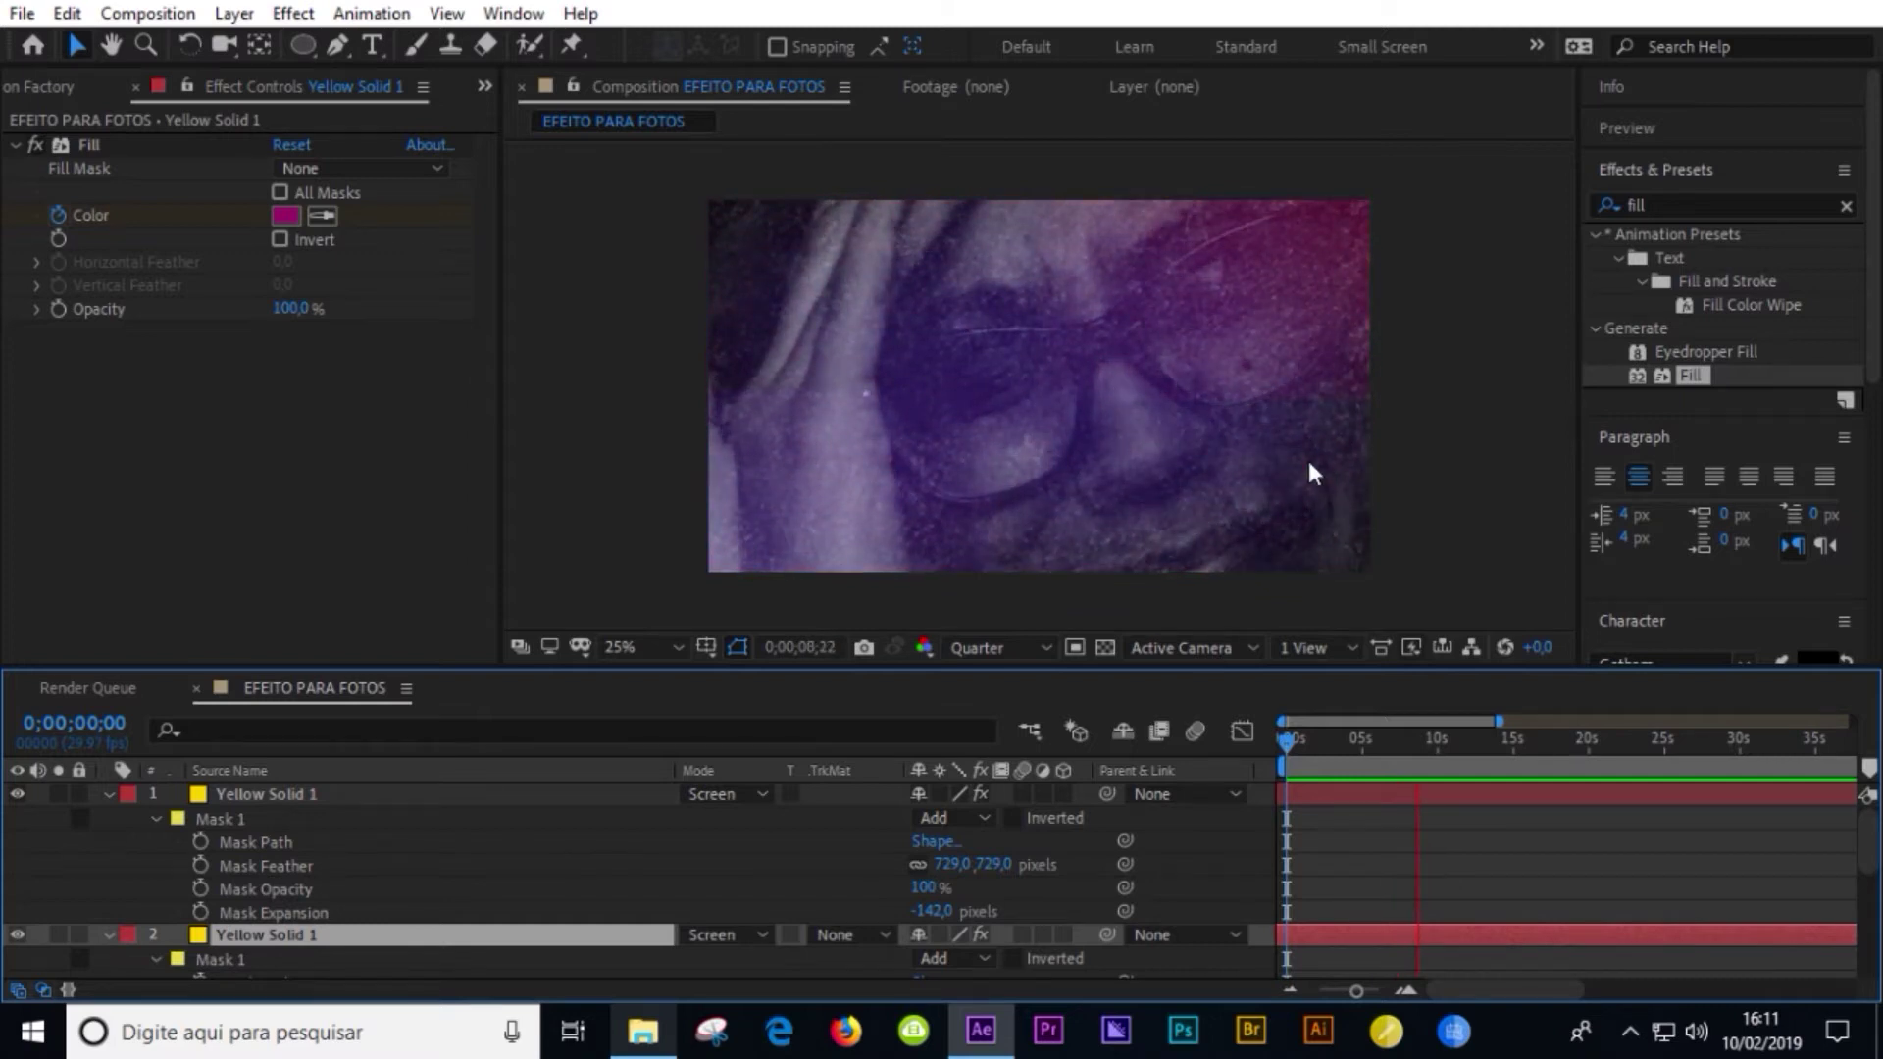
- Stop the preview, collapse all three layers' properties, and show the project's footage list
{"action": "key", "text": "space"}
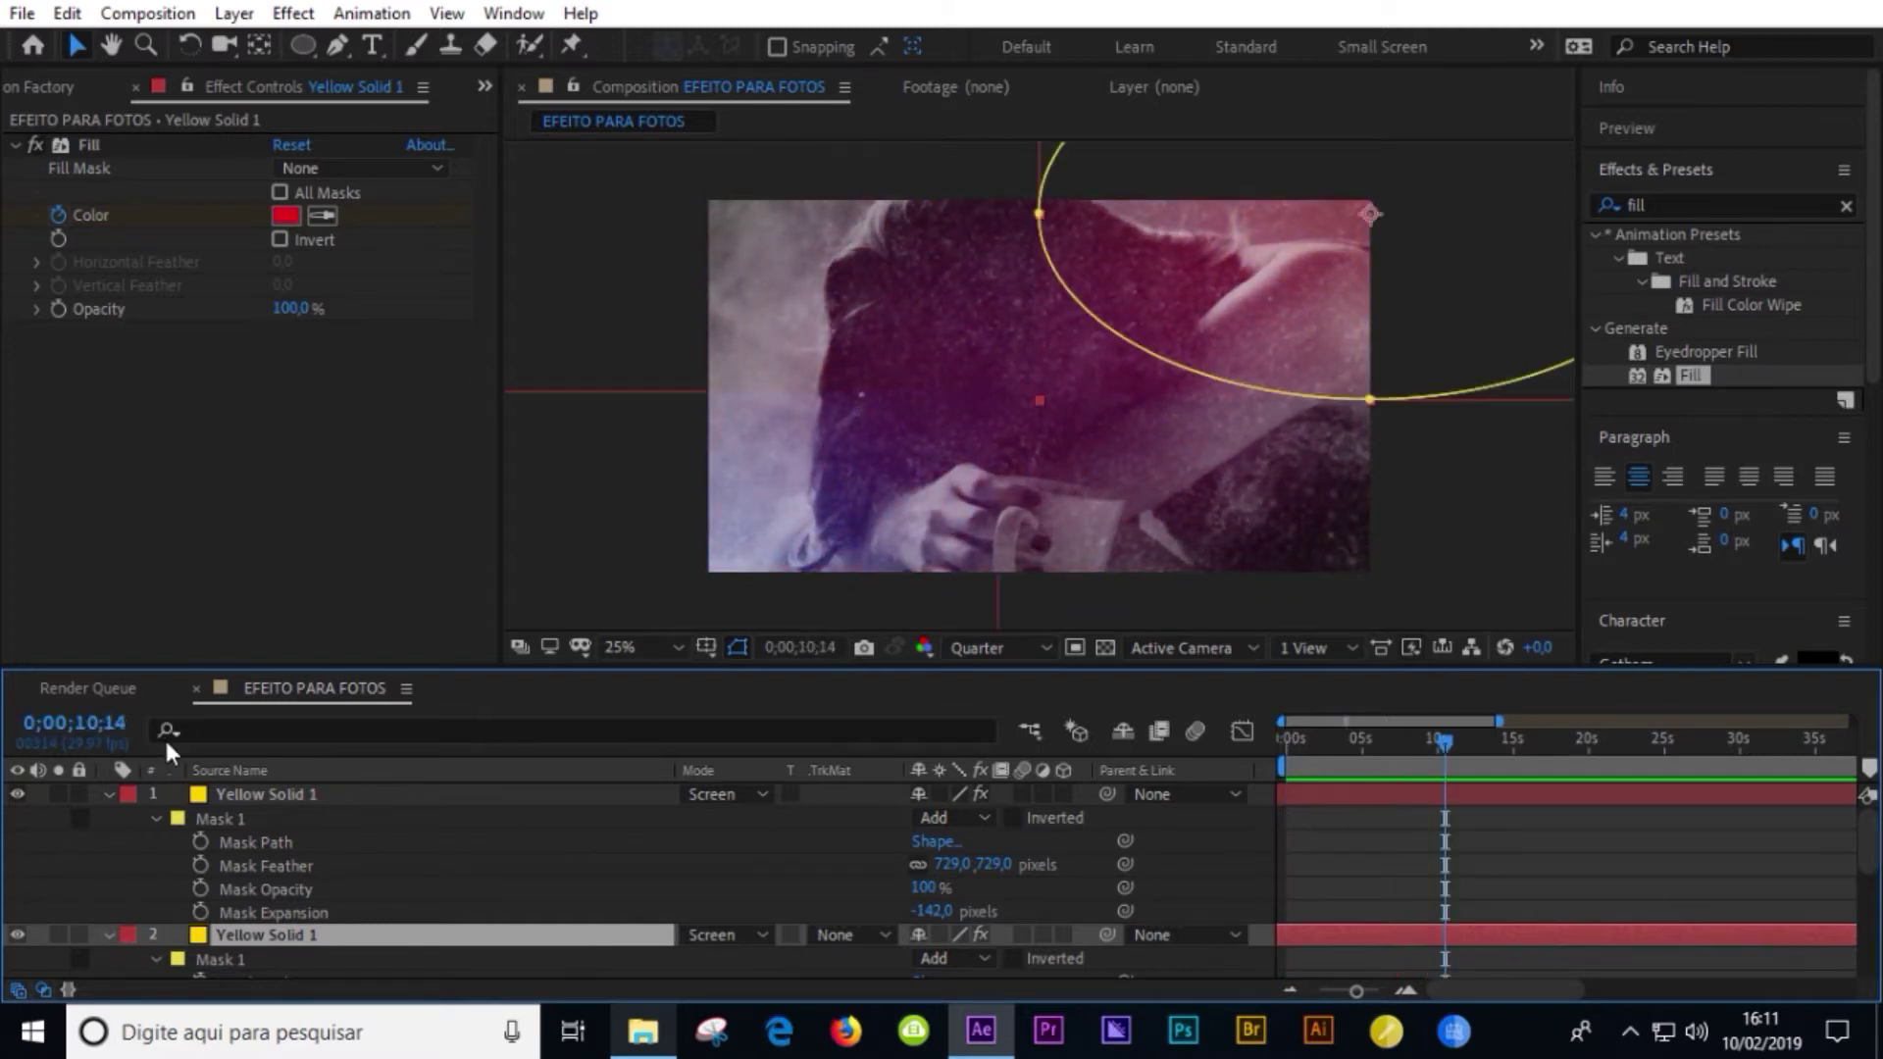
{"action": "left_click", "coordinate": [108, 794]}
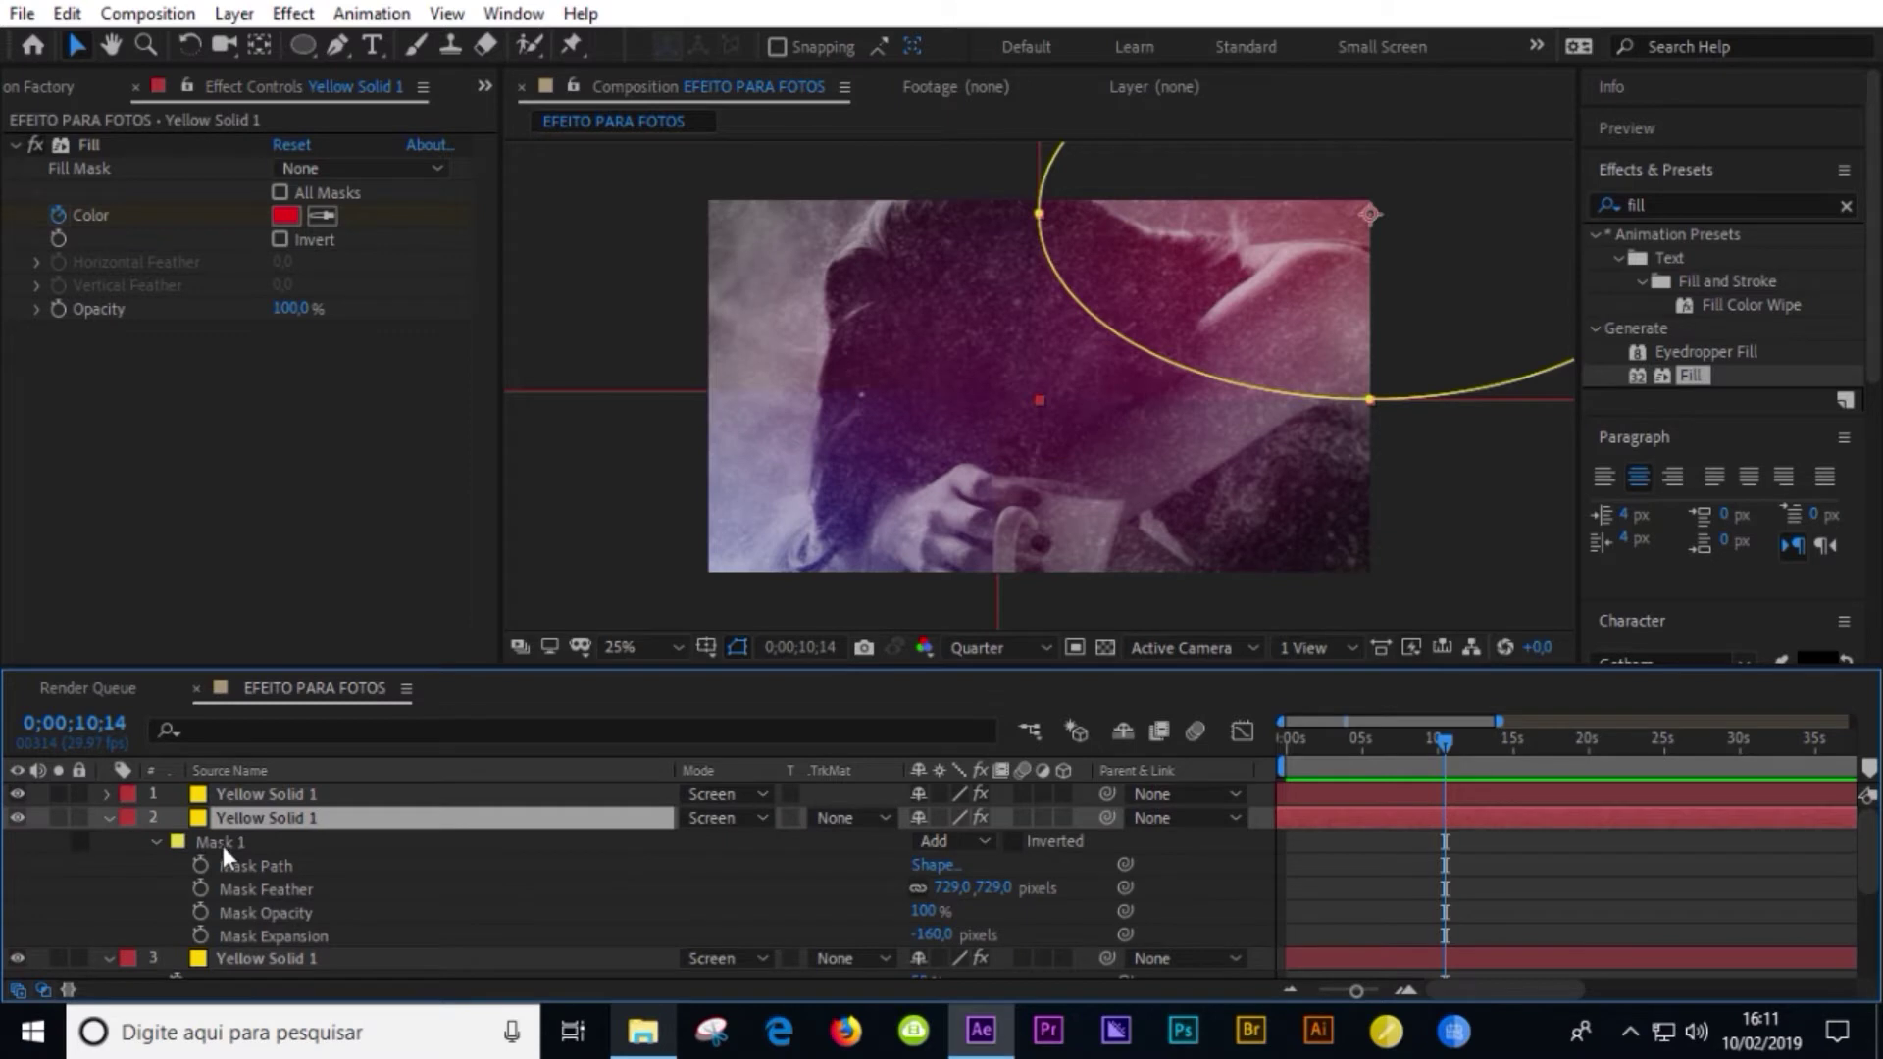
{"action": "left_click", "coordinate": [108, 819]}
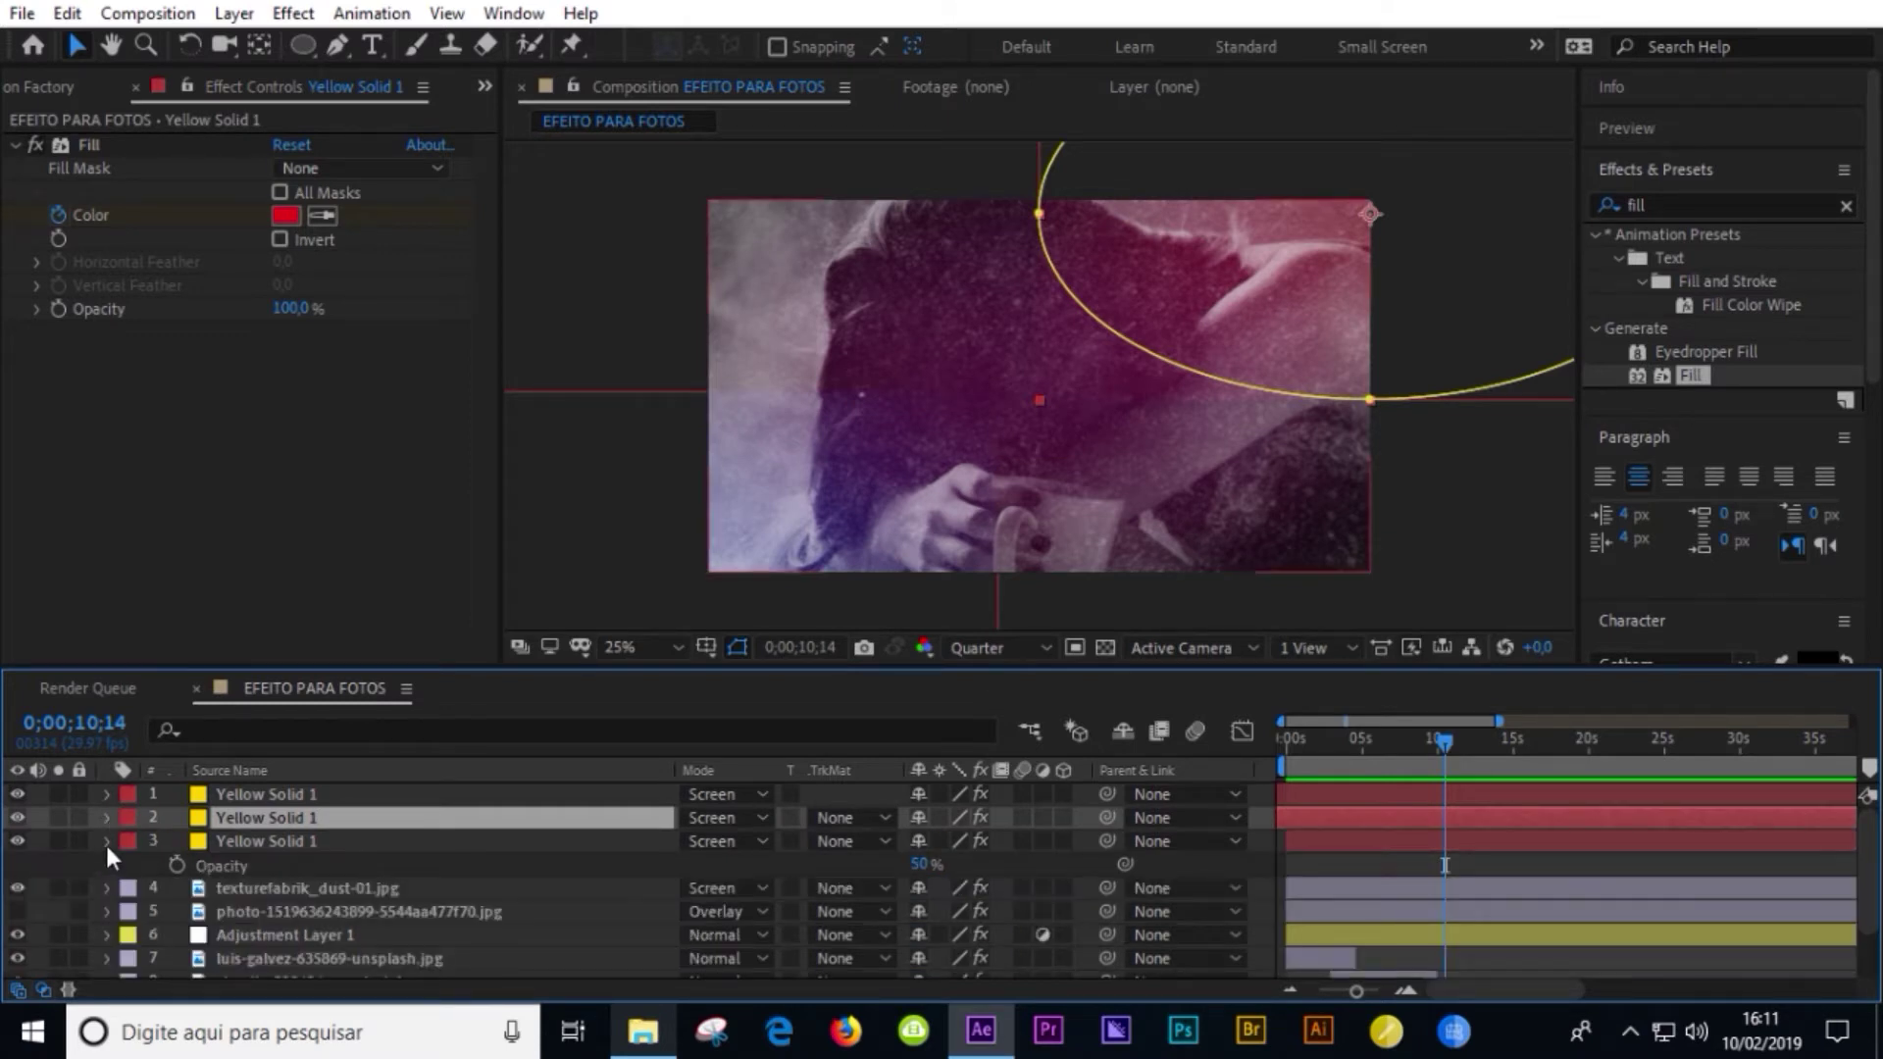
{"action": "left_click", "coordinate": [104, 841]}
{"action": "left_click", "coordinate": [270, 206]}
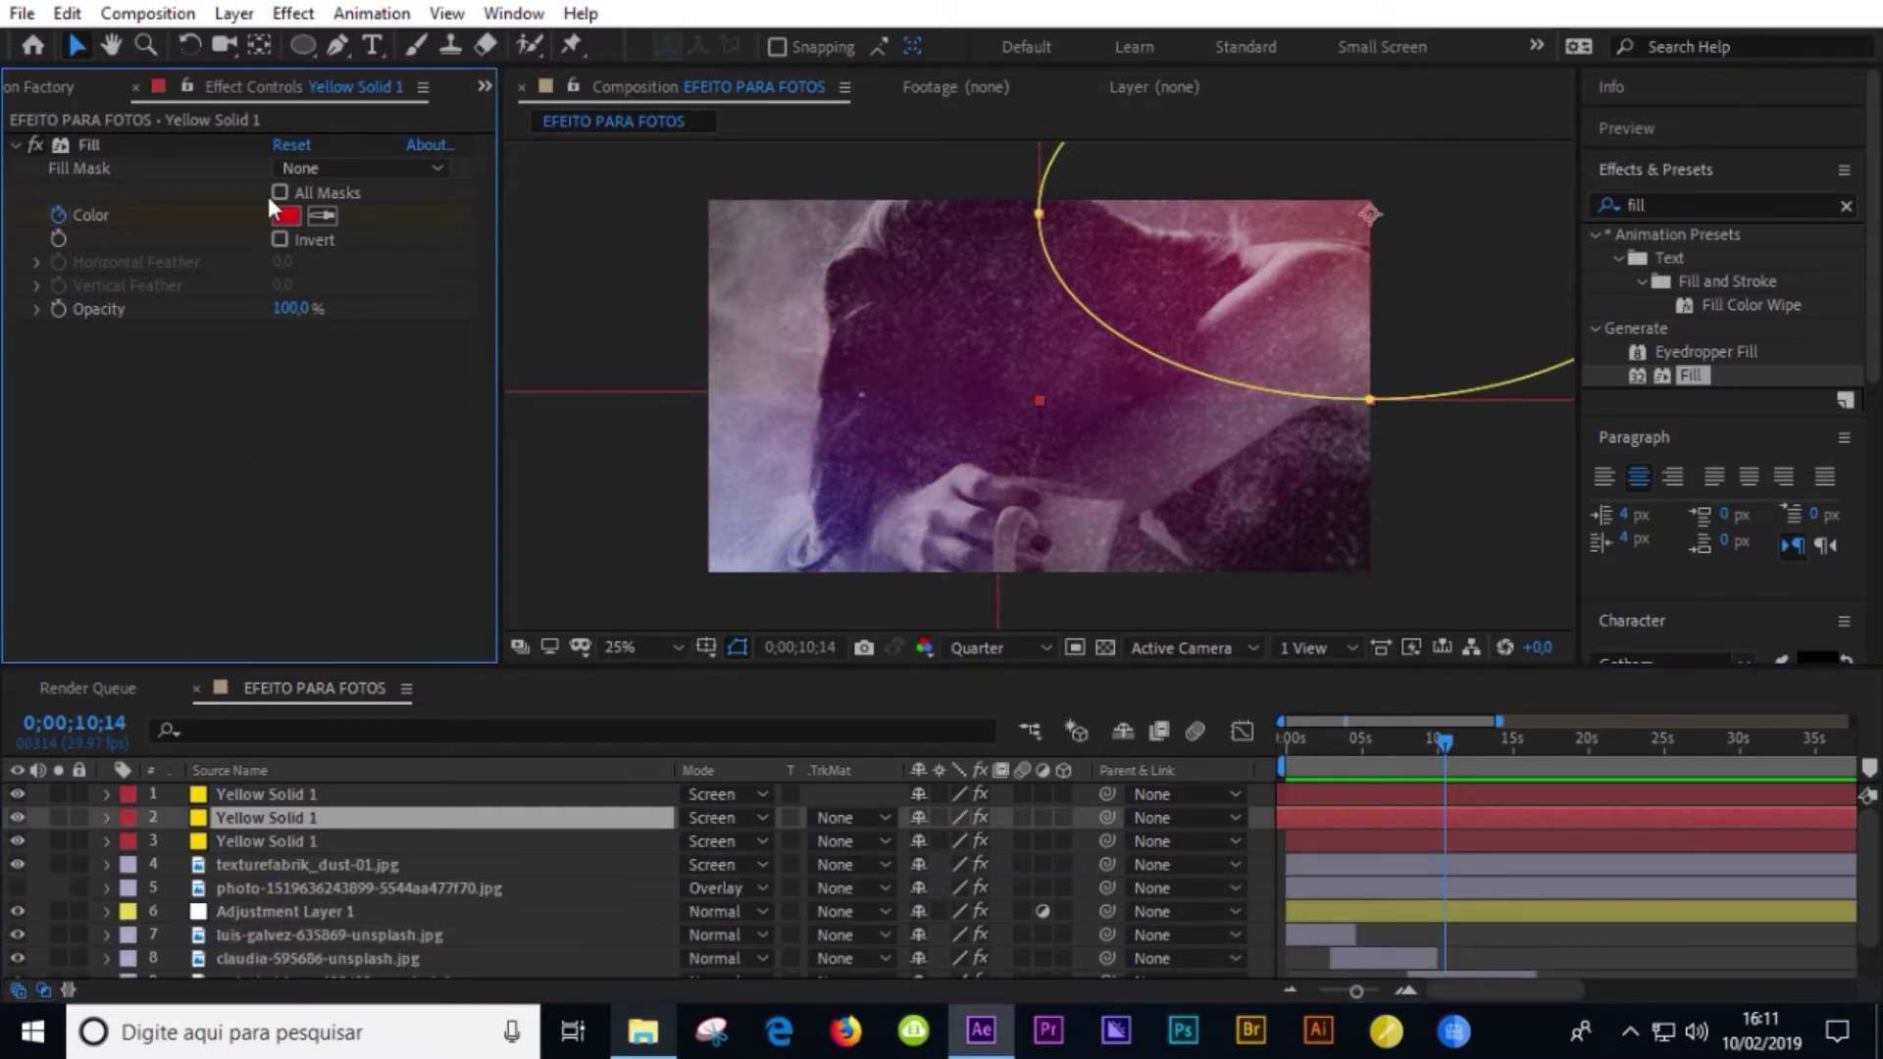
{"action": "left_click", "coordinate": [33, 82]}
{"action": "left_click", "coordinate": [31, 81]}
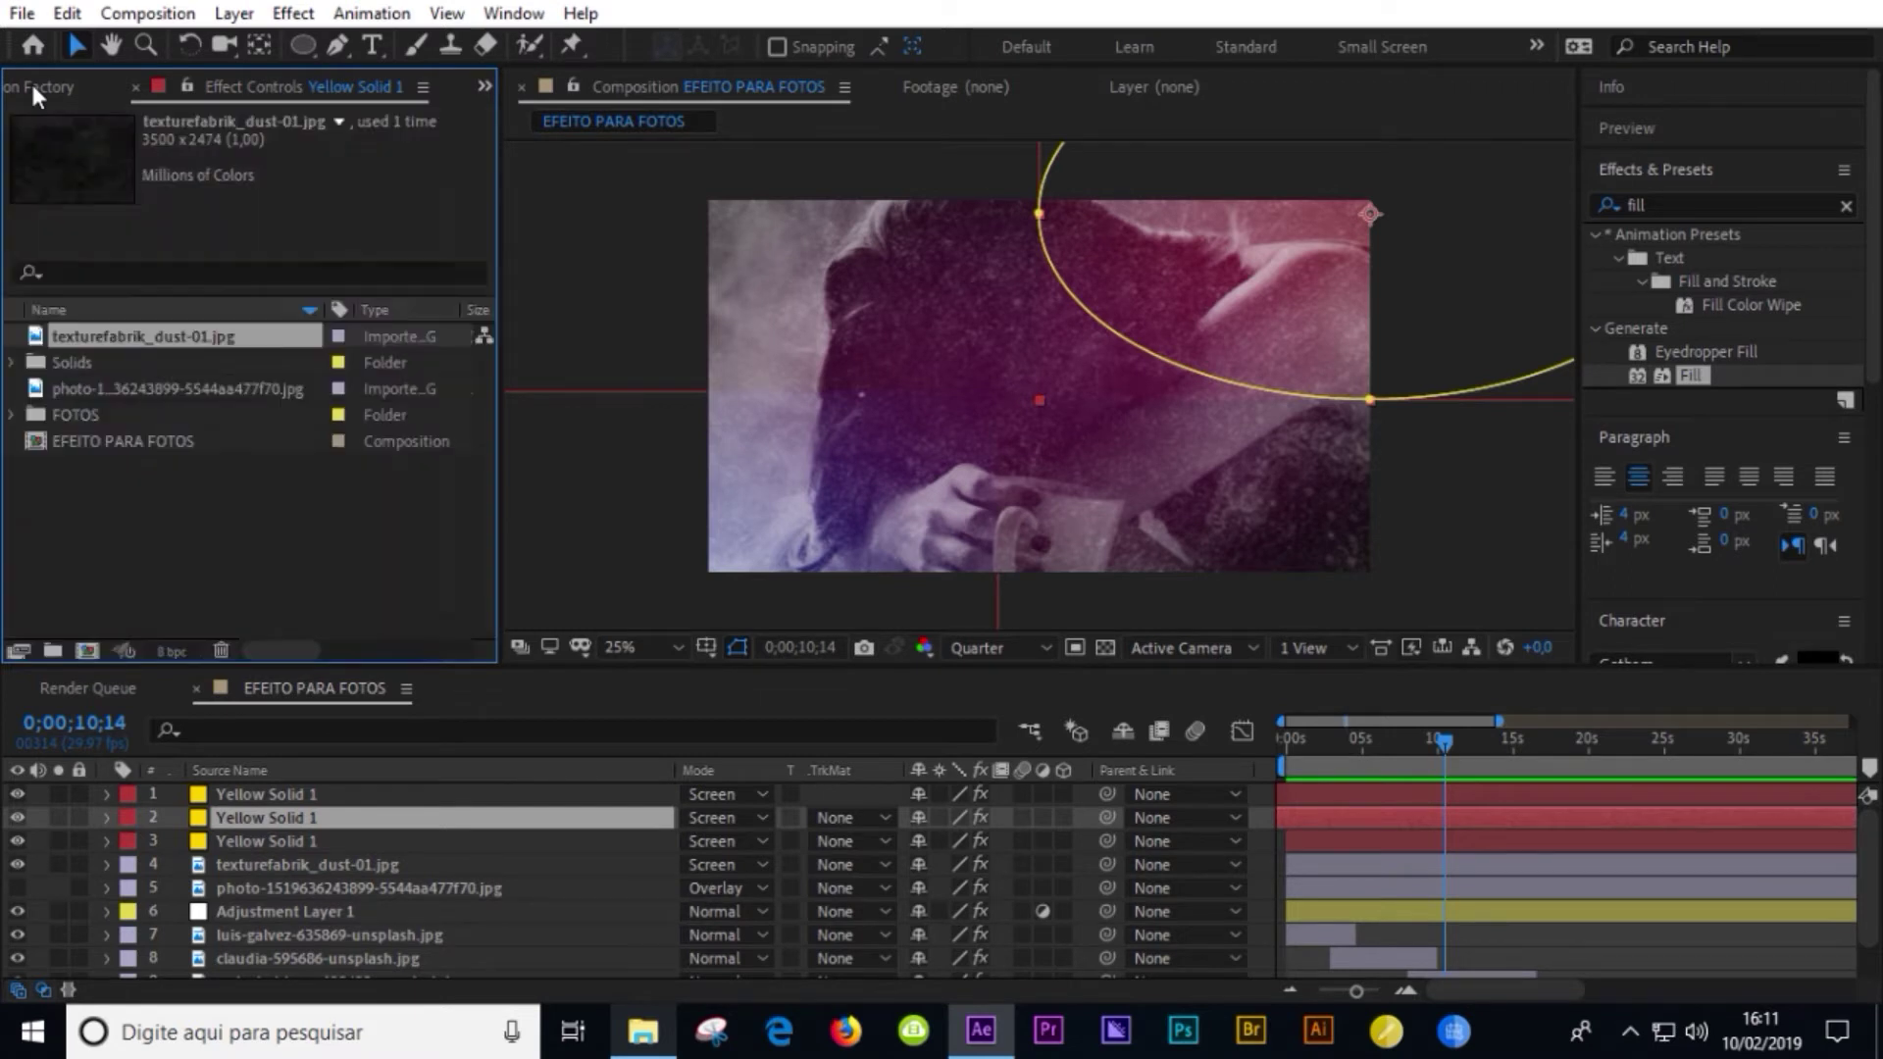
- Create a 1920×1080 composition named EFEITOS VARIAS
{"action": "left_click", "coordinate": [216, 530]}
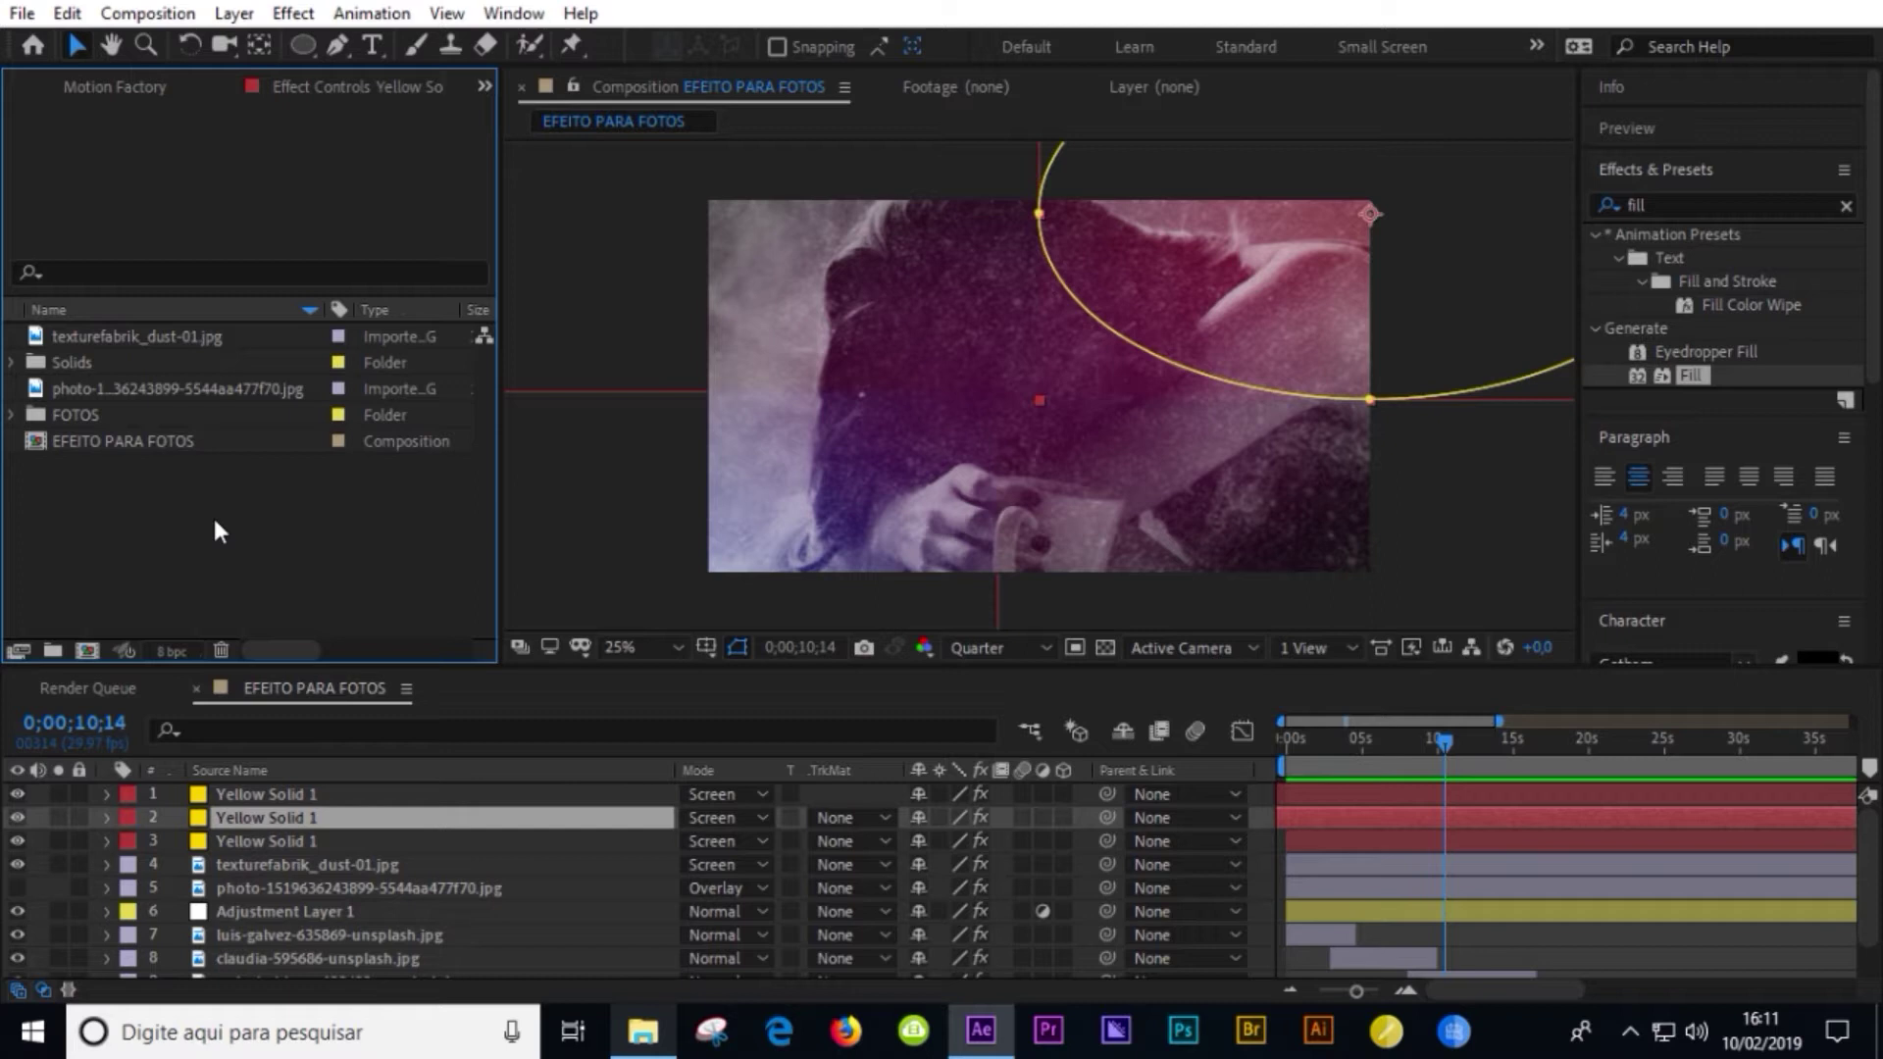
{"action": "key", "text": "ctrl+k"}
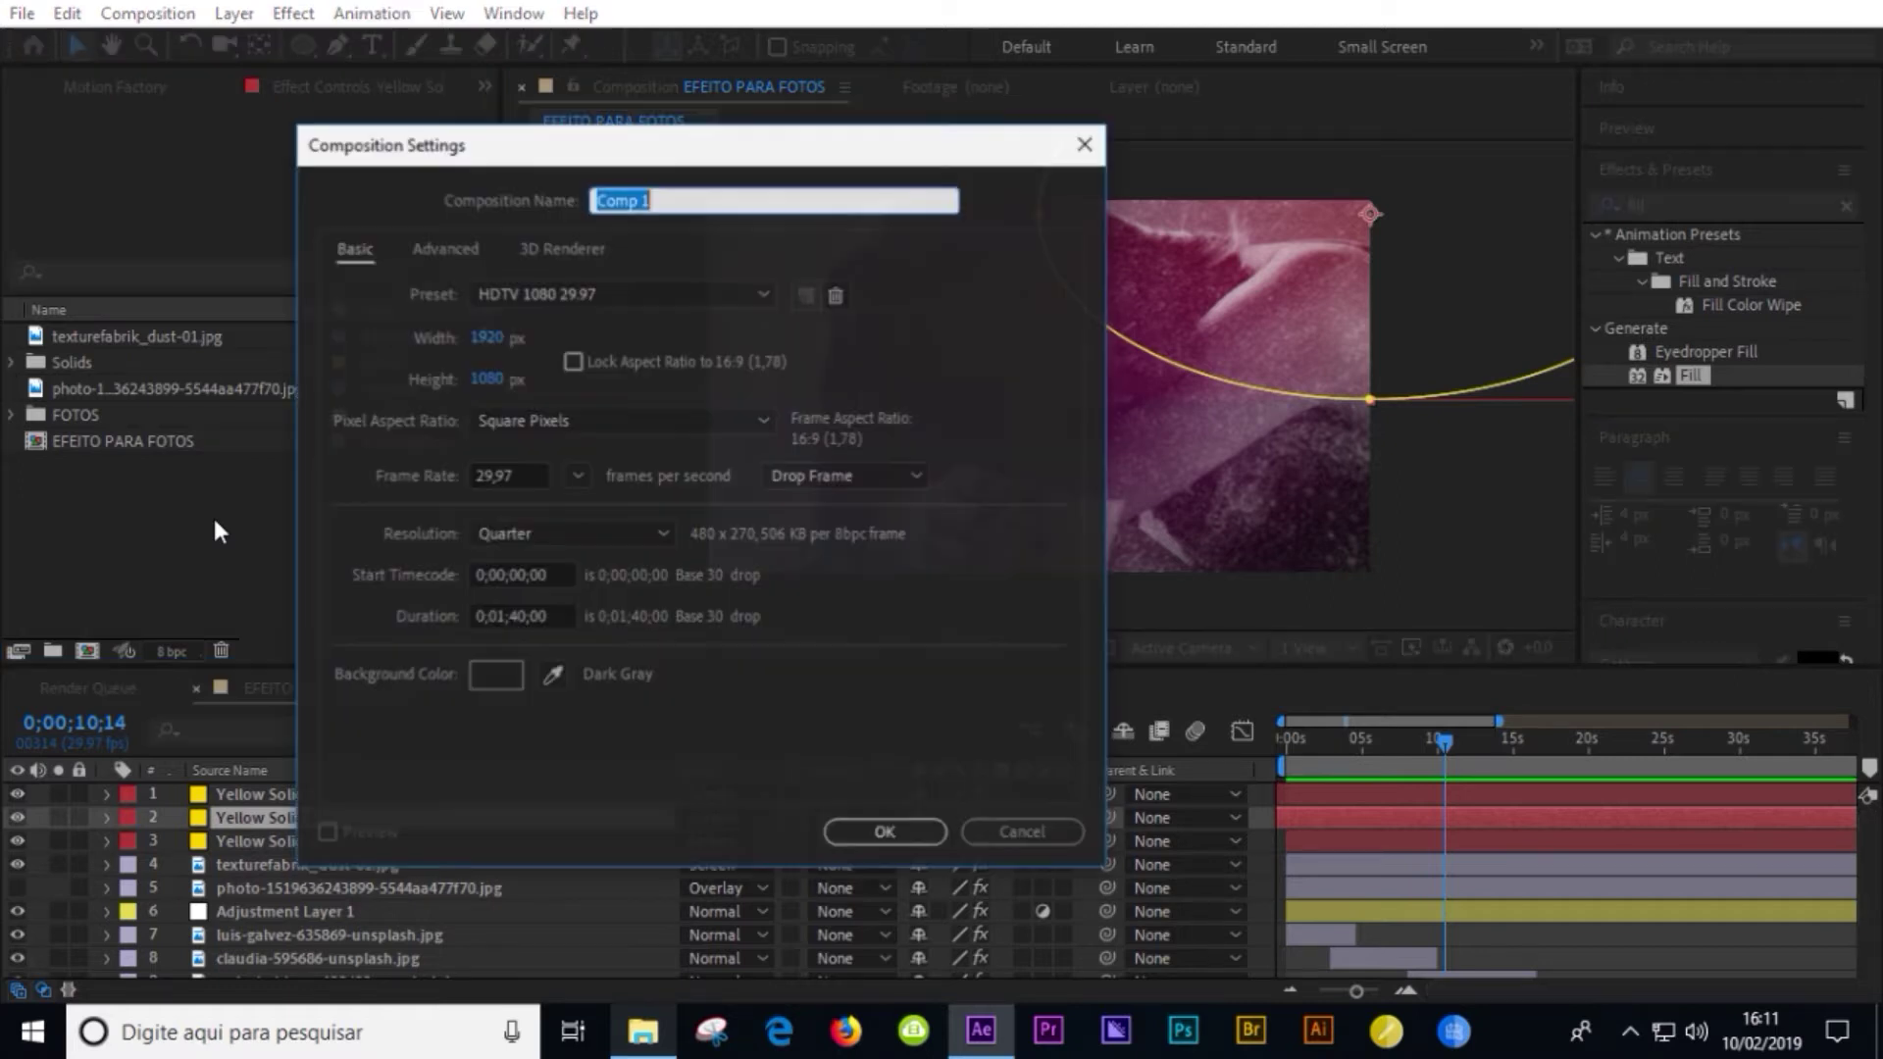
{"action": "type", "text": "EFEITOS VARIAS"}
{"action": "key", "text": "Return"}
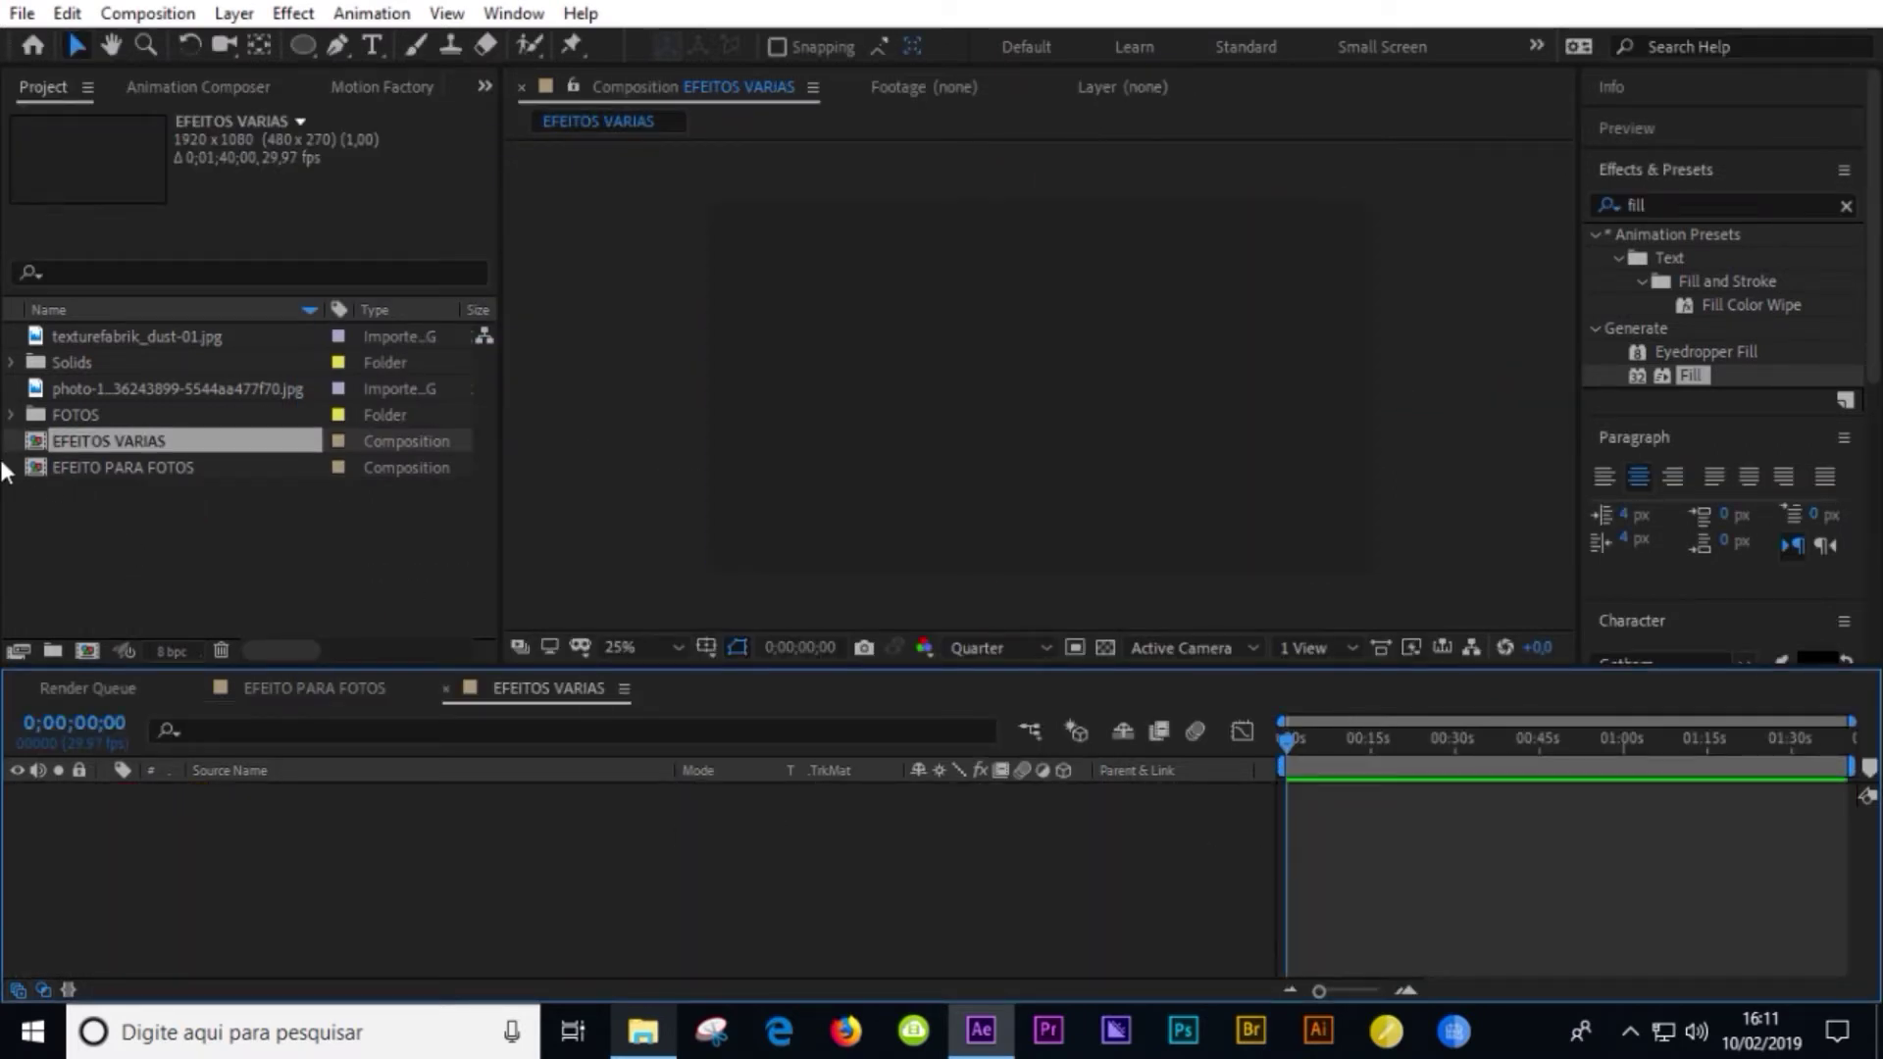
{"action": "left_click", "coordinate": [13, 415]}
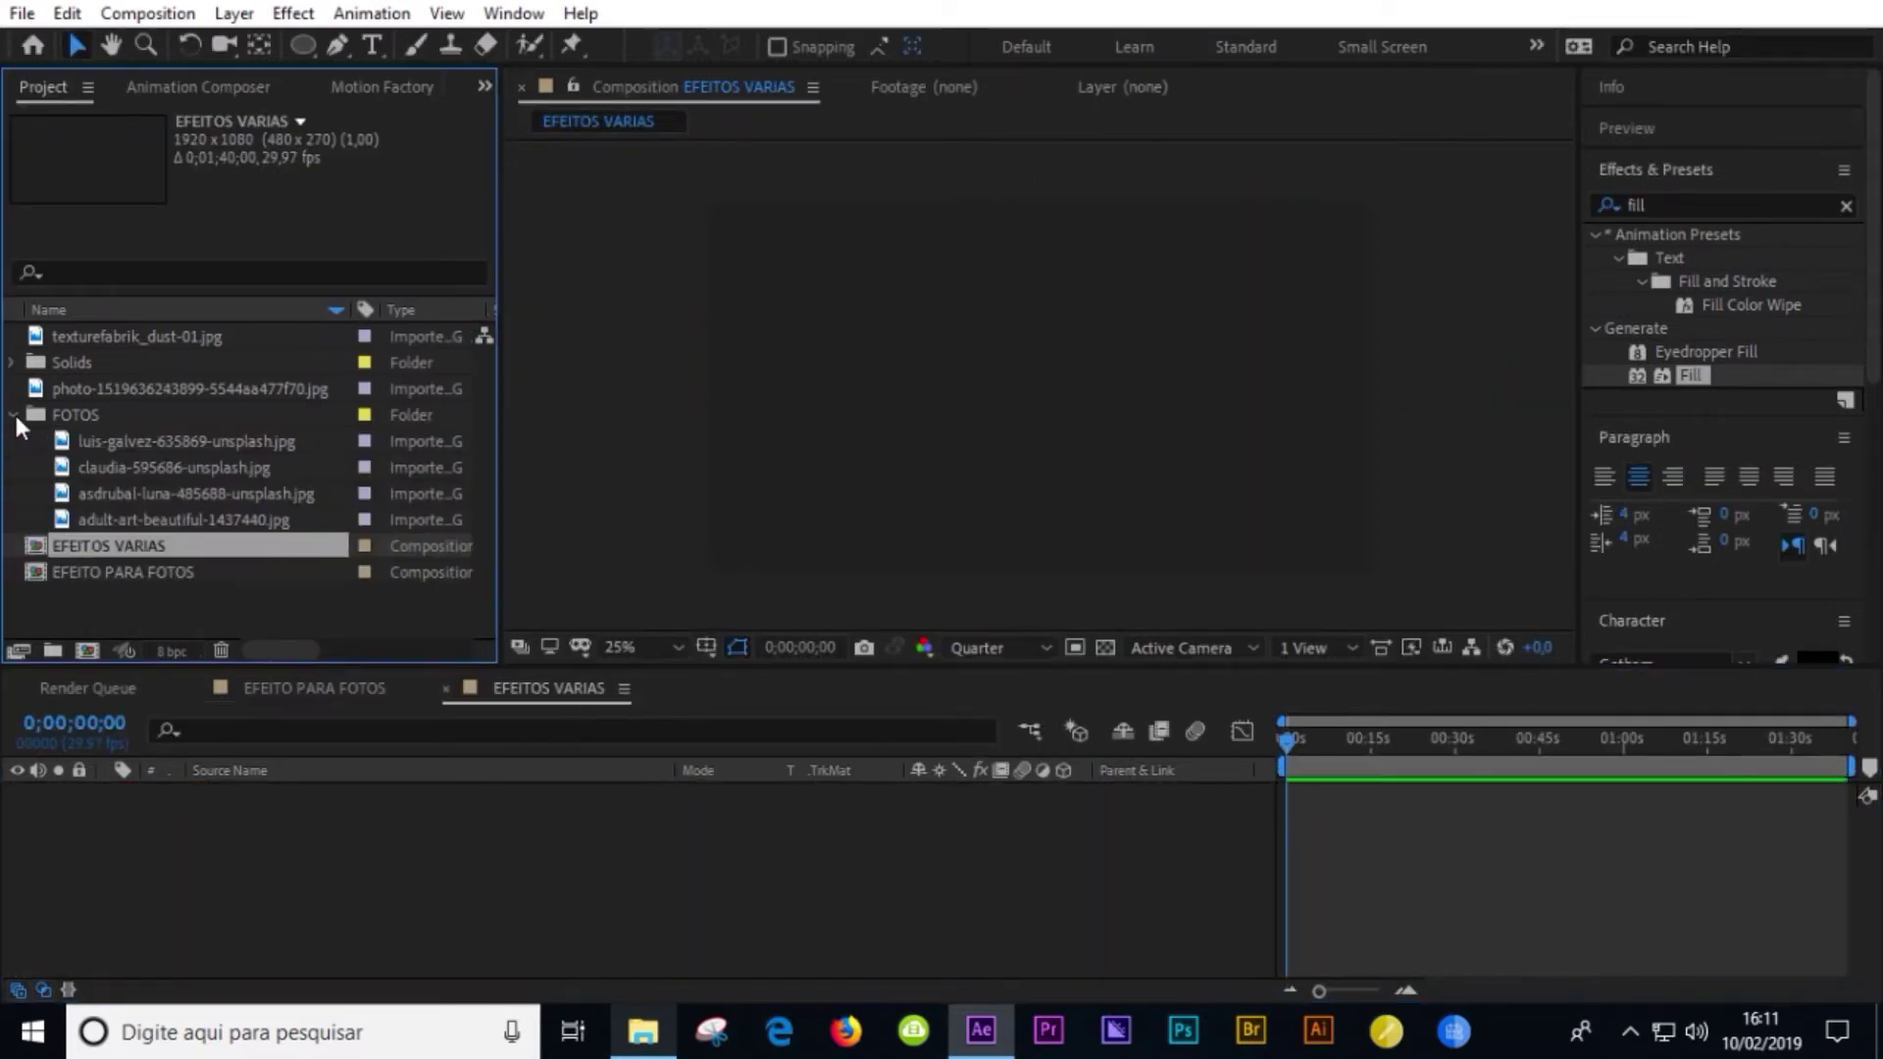
{"action": "left_click", "coordinate": [187, 441]}
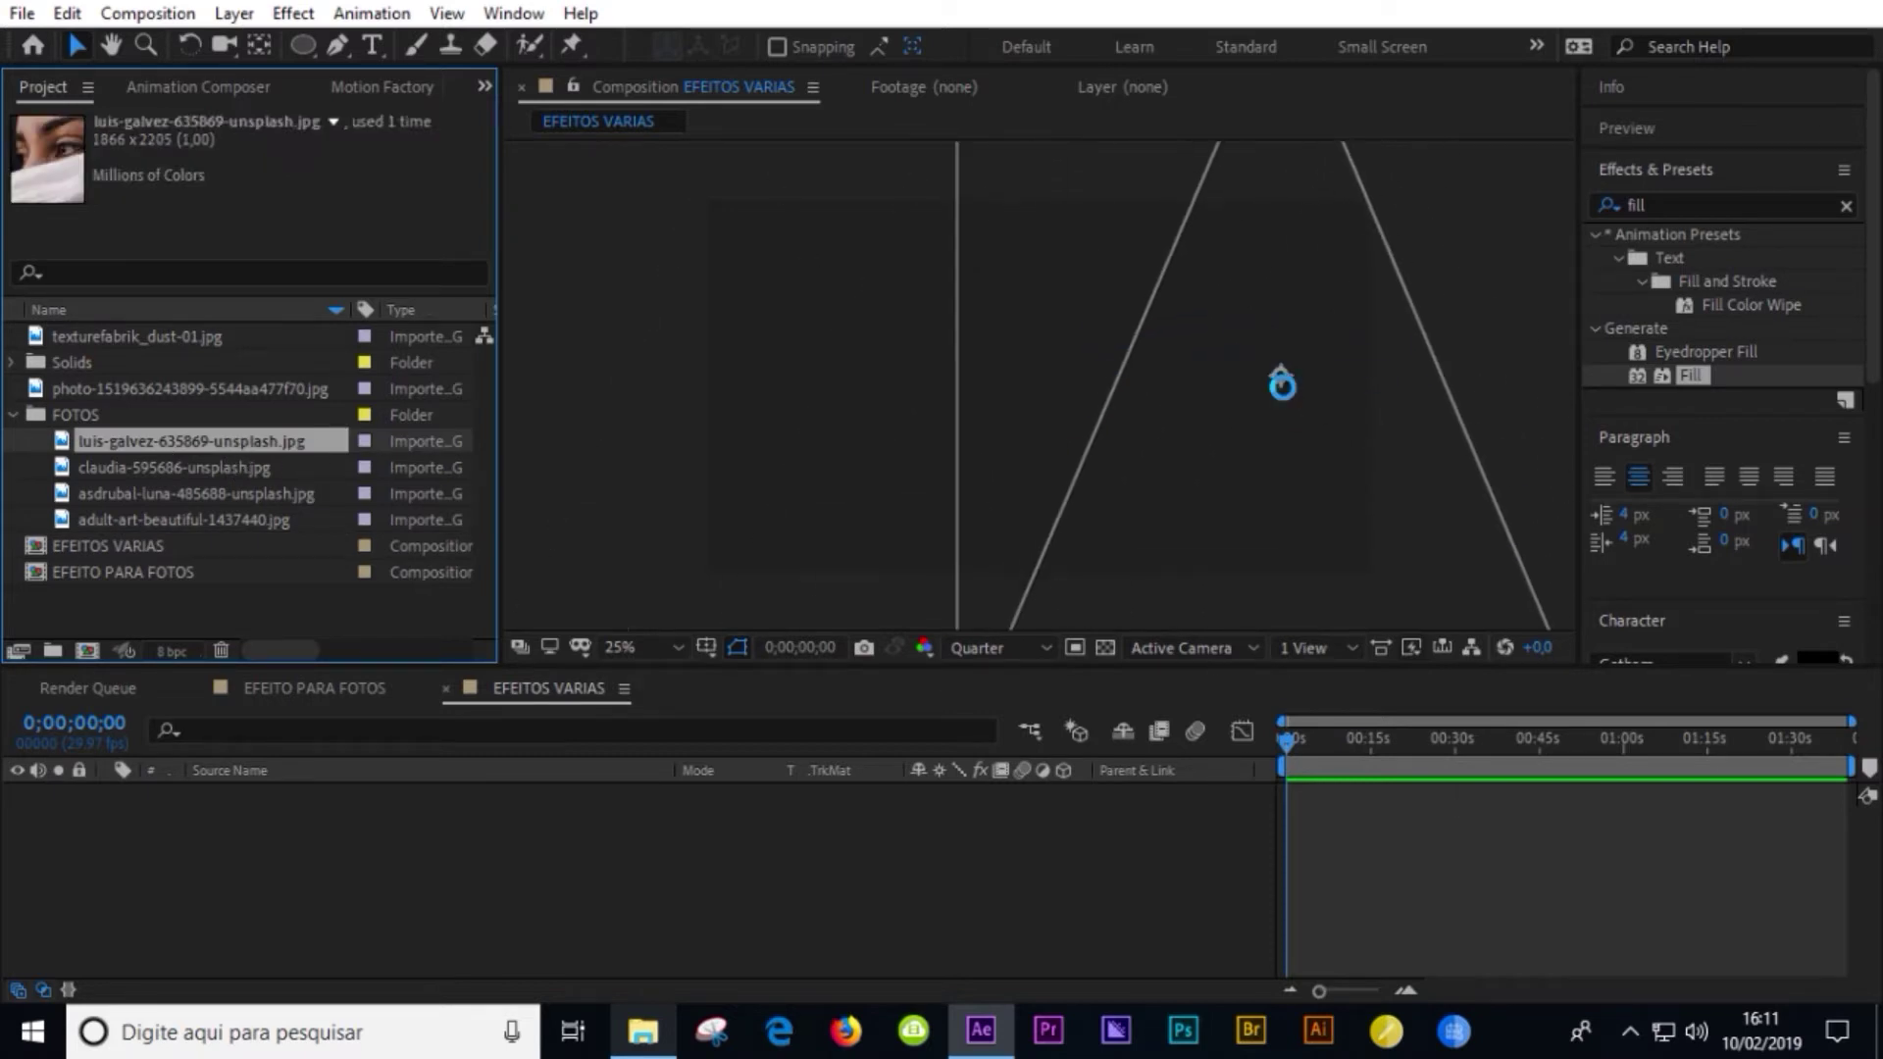
{"action": "left_click_drag", "start_coordinate": [1047, 490], "coordinate": [1282, 381]}
{"action": "left_click_drag", "start_coordinate": [1253, 276], "coordinate": [1100, 327]}
{"action": "key", "text": "s"}
{"action": "mouse_move", "coordinate": [985, 817]}
{"action": "left_mouse_down"}
{"action": "mouse_move", "coordinate": [942, 822]}
{"action": "mouse_move", "coordinate": [971, 821]}
{"action": "left_mouse_up"}
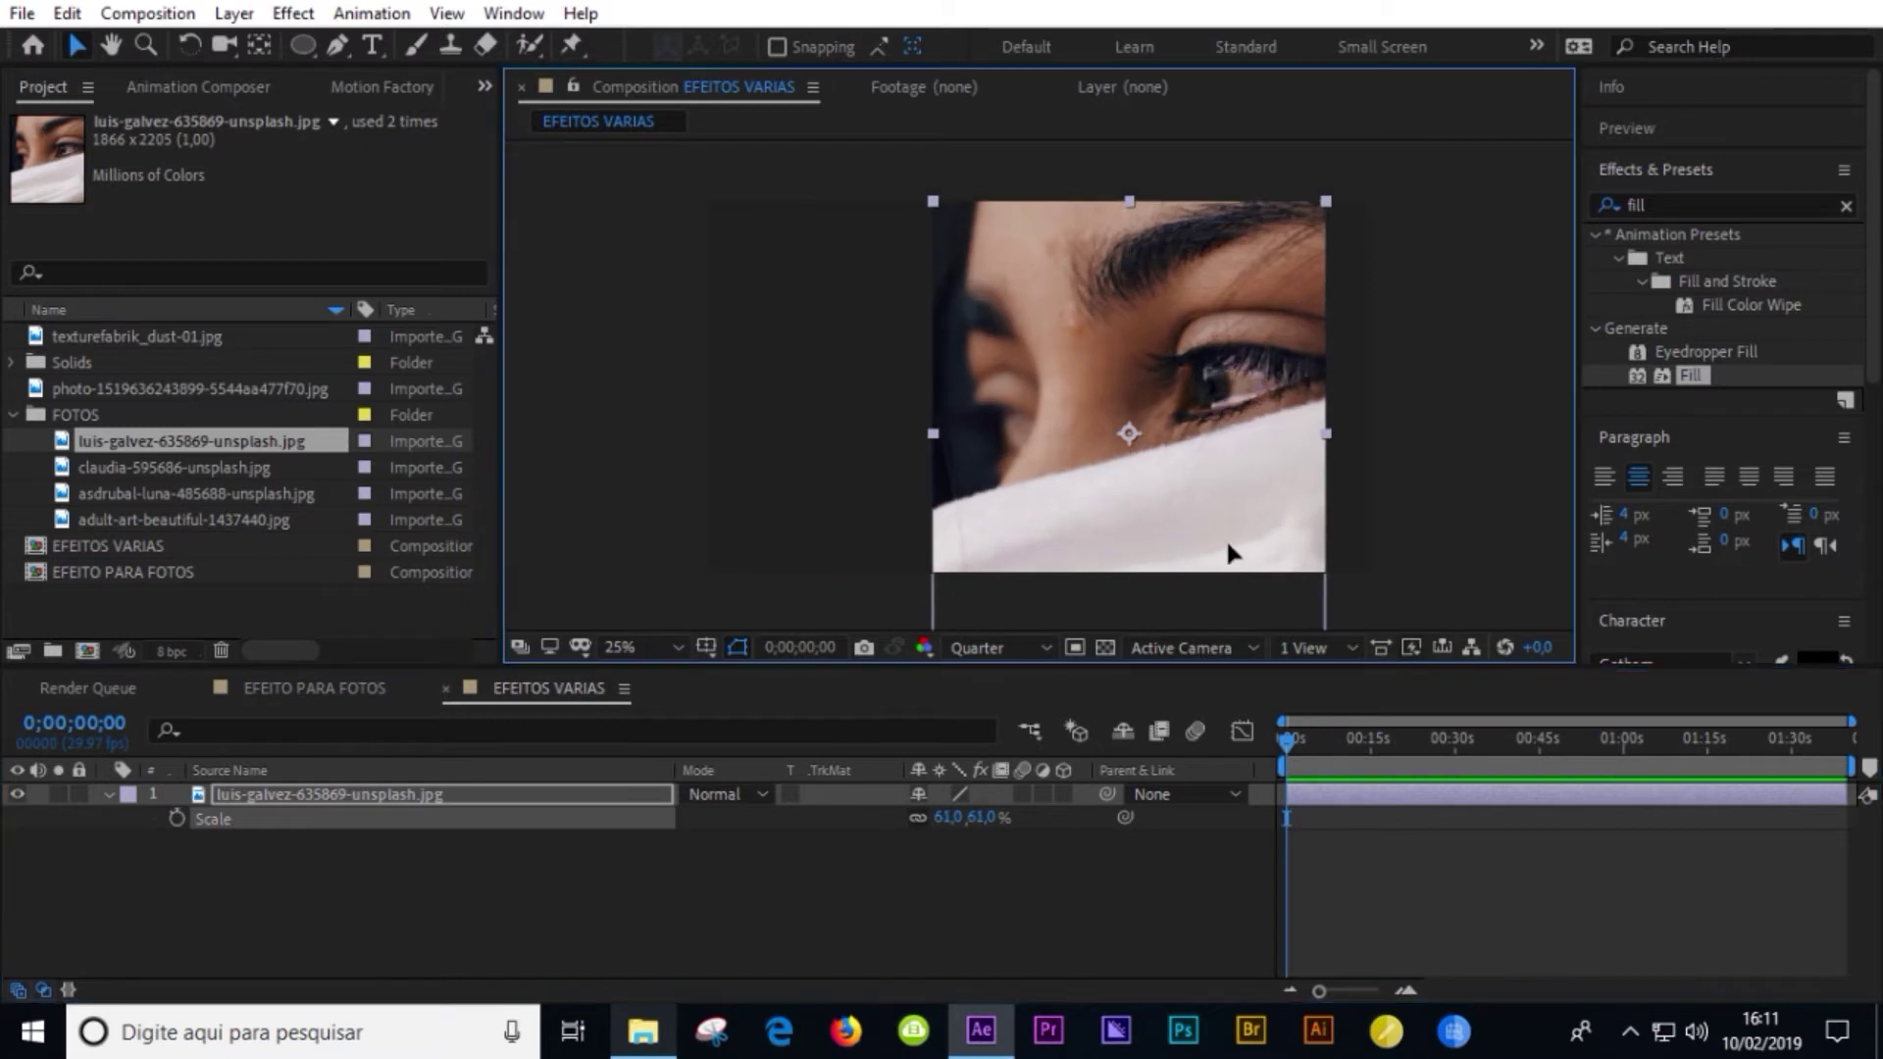
{"action": "left_click_drag", "start_coordinate": [1233, 547], "coordinate": [1298, 498]}
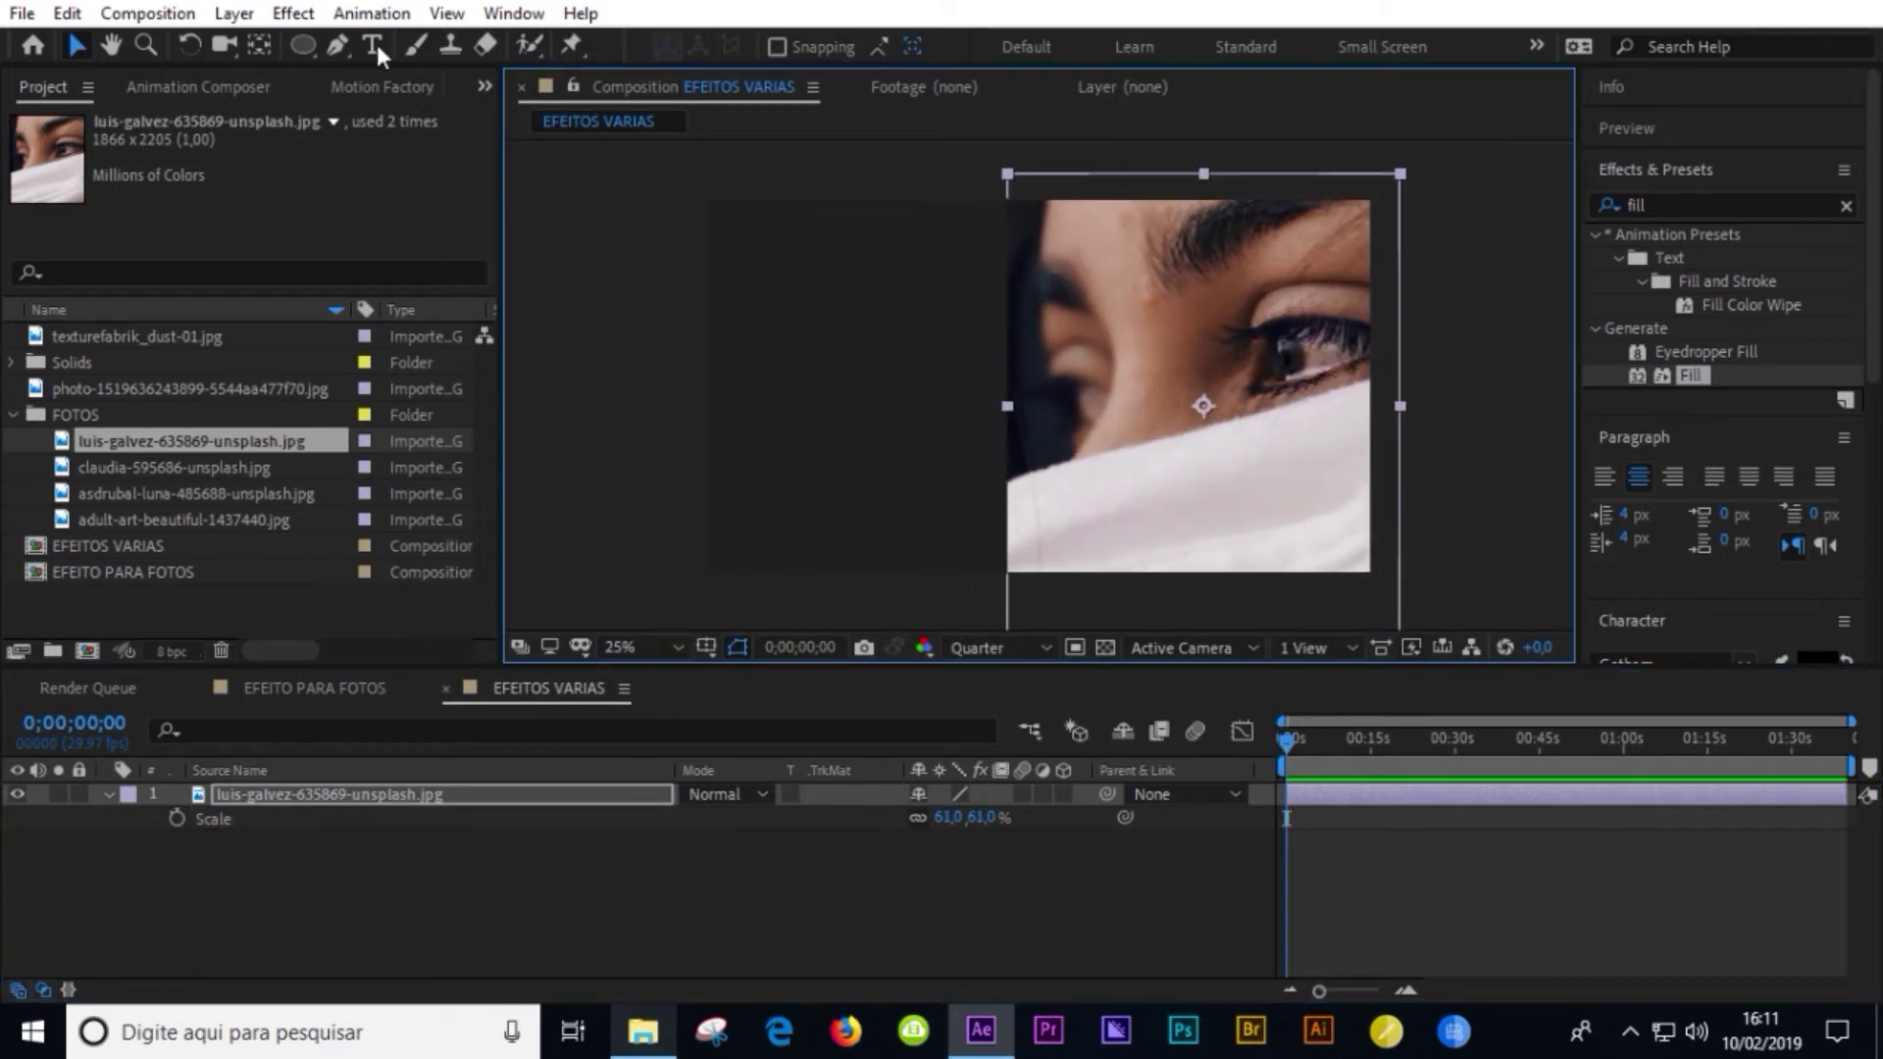
- Cut the eye photo with a closed polygon Pen mask and add the claudia photo above it
{"action": "left_click", "coordinate": [337, 46]}
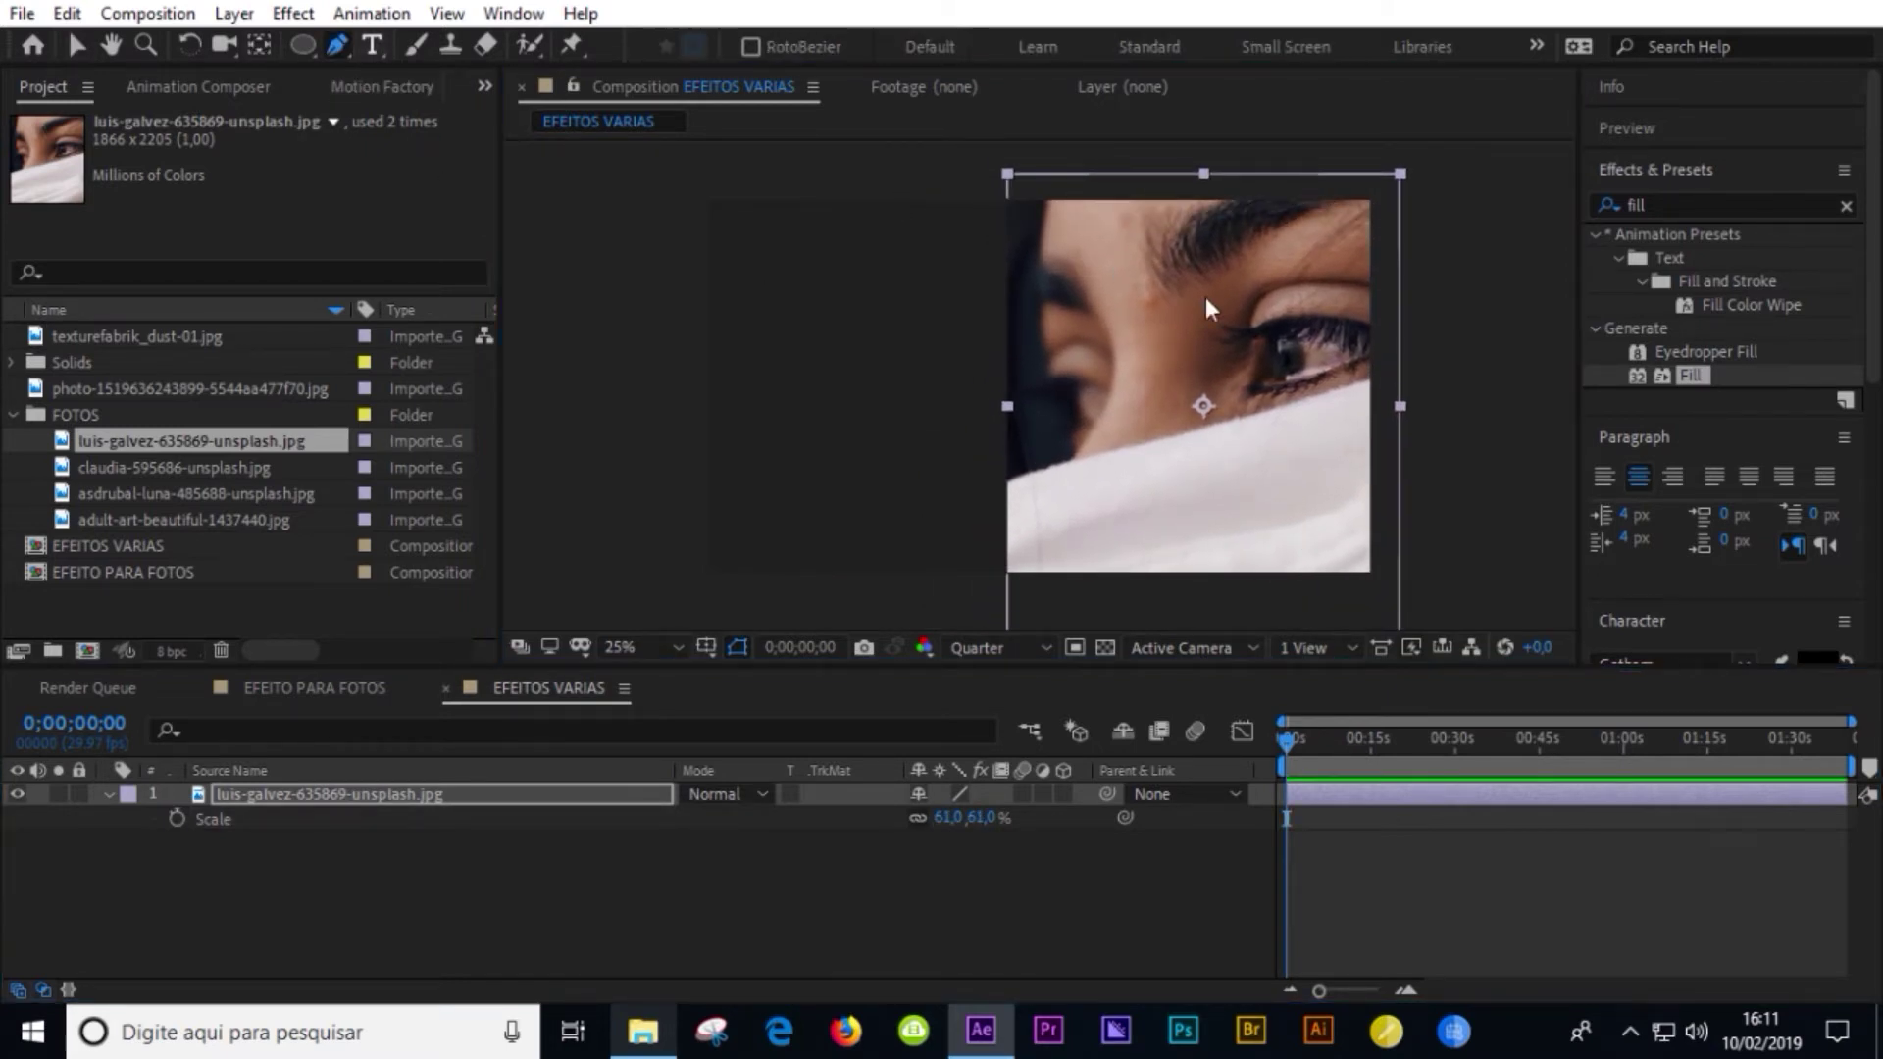
{"action": "left_click", "coordinate": [1065, 208]}
{"action": "left_click", "coordinate": [1033, 315]}
{"action": "left_click", "coordinate": [1047, 488]}
{"action": "left_click", "coordinate": [1084, 562]}
{"action": "left_click", "coordinate": [1321, 564]}
{"action": "left_click", "coordinate": [1459, 430]}
{"action": "left_click", "coordinate": [1415, 200]}
{"action": "left_click", "coordinate": [1238, 166]}
{"action": "left_click", "coordinate": [1134, 188]}
{"action": "left_click", "coordinate": [1066, 209]}
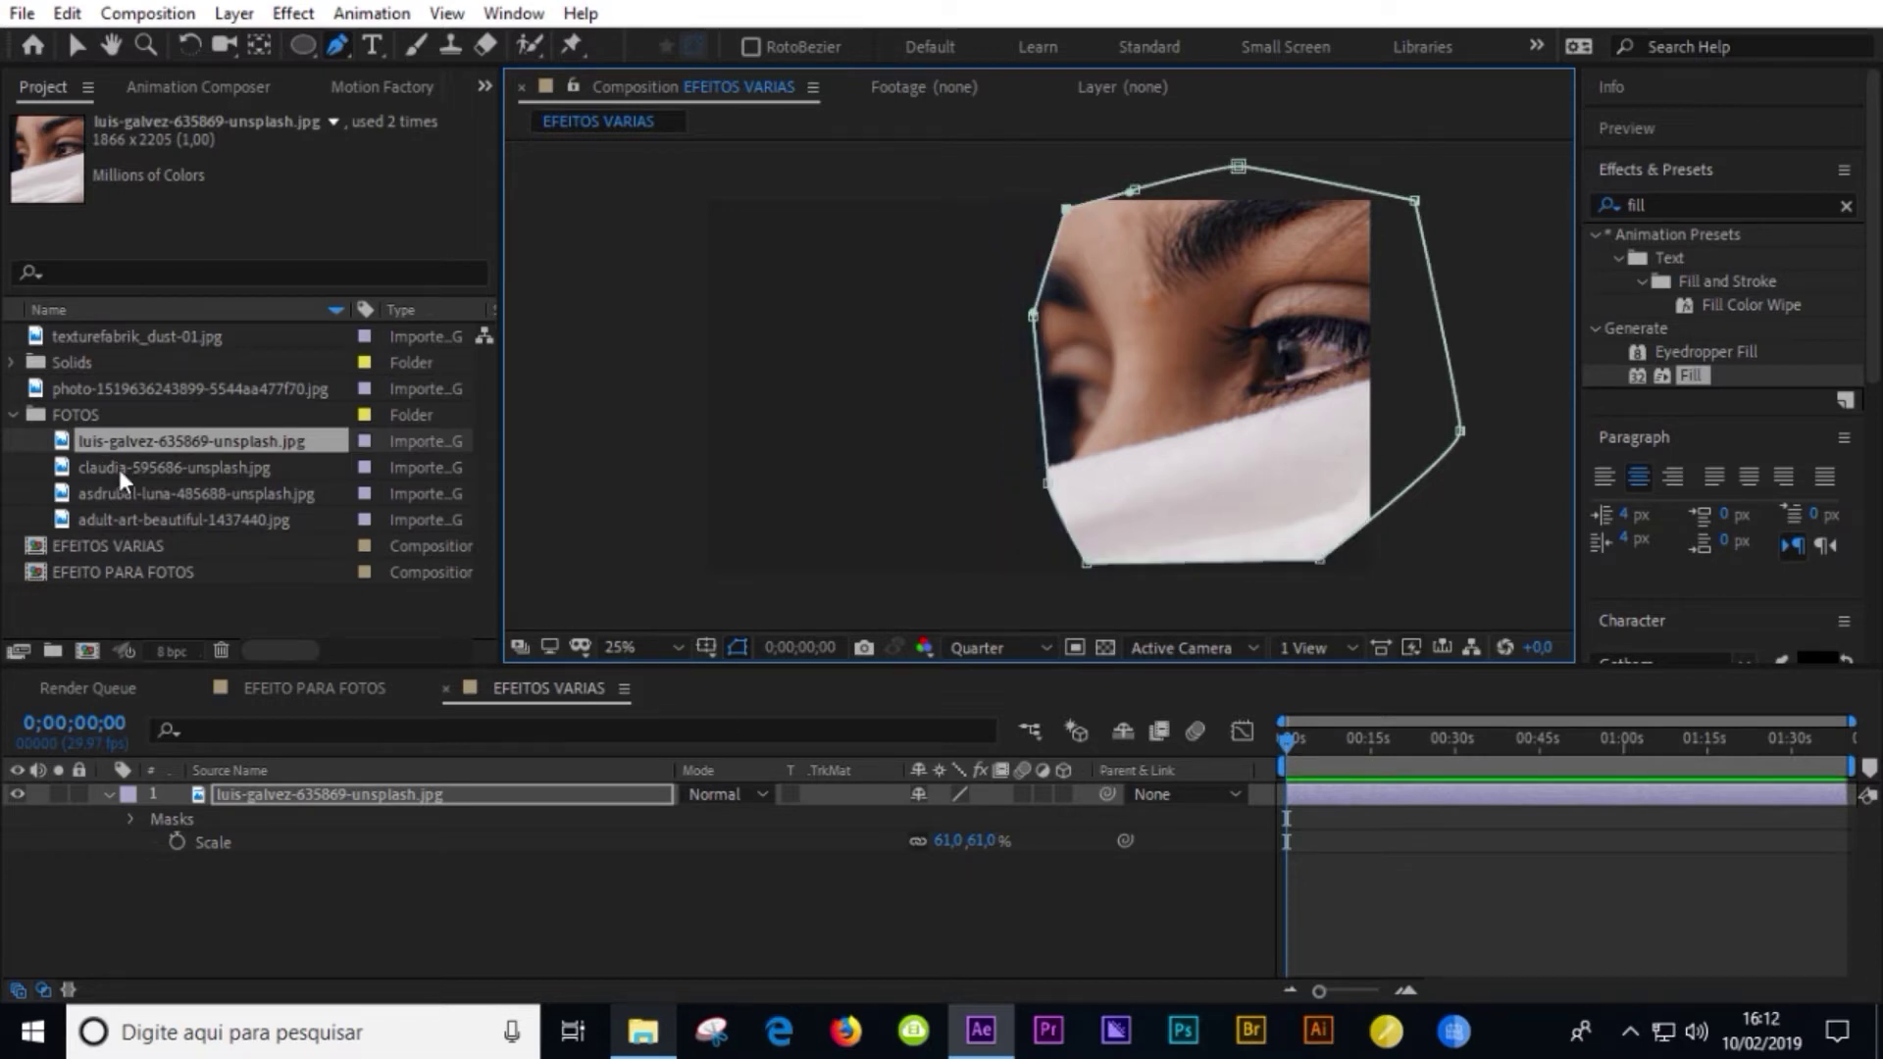
{"action": "left_click_drag", "start_coordinate": [120, 469], "coordinate": [960, 418]}
- Scale the claudia photo to 30%
{"action": "key", "text": "v"}
{"action": "key", "text": "s"}
{"action": "mouse_move", "coordinate": [1000, 817]}
{"action": "left_mouse_down"}
{"action": "mouse_move", "coordinate": [812, 819]}
{"action": "mouse_move", "coordinate": [942, 819]}
{"action": "left_mouse_up"}
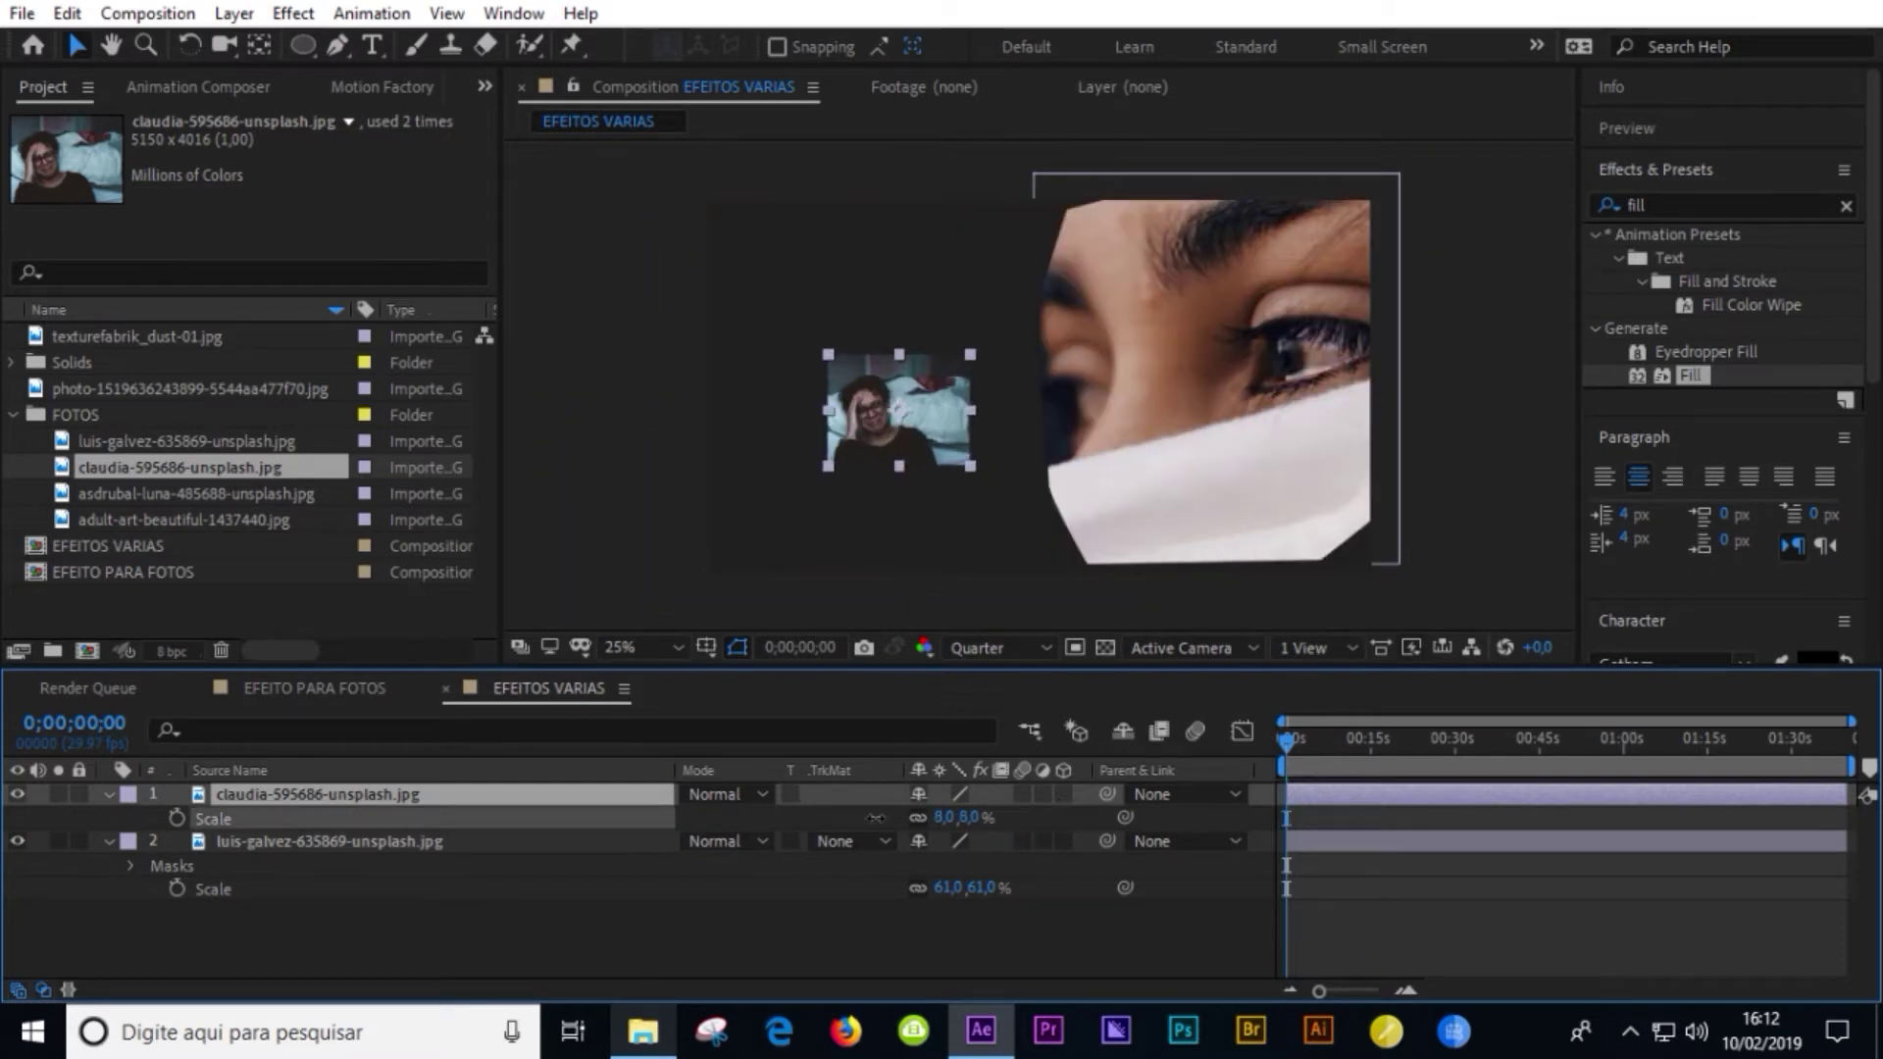
{"action": "mouse_move", "coordinate": [897, 386]}
{"action": "left_mouse_down"}
{"action": "mouse_move", "coordinate": [902, 459]}
{"action": "mouse_move", "coordinate": [906, 399]}
{"action": "left_mouse_up"}
- Draw a closed rounded Pen mask around the claudia photo
{"action": "left_click", "coordinate": [337, 45]}
{"action": "left_click", "coordinate": [656, 268]}
{"action": "left_click", "coordinate": [757, 264]}
{"action": "left_click", "coordinate": [844, 274]}
{"action": "left_click", "coordinate": [893, 368]}
{"action": "left_click", "coordinate": [1000, 471]}
{"action": "left_click", "coordinate": [1057, 531]}
{"action": "left_click", "coordinate": [1059, 587]}
{"action": "left_click", "coordinate": [969, 606]}
{"action": "left_click", "coordinate": [804, 594]}
{"action": "left_click", "coordinate": [643, 581]}
{"action": "left_click", "coordinate": [656, 344]}
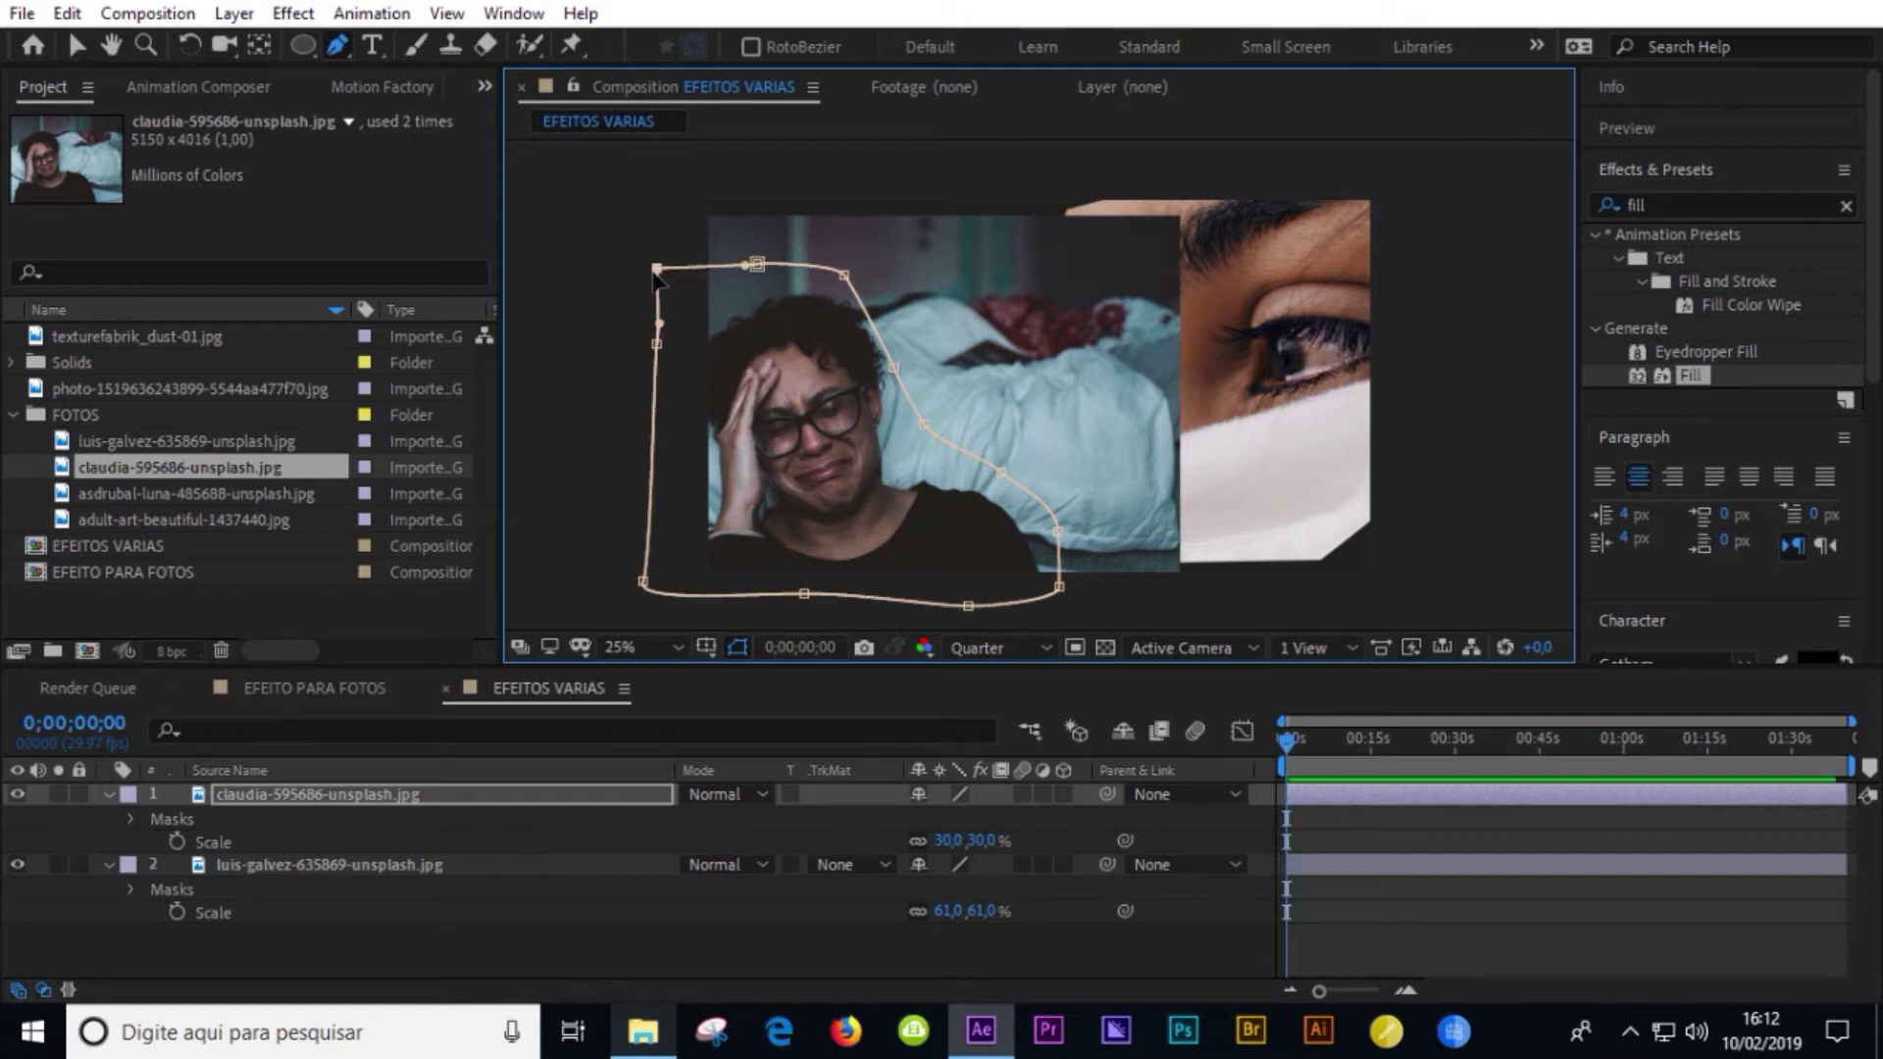
{"action": "left_click", "coordinate": [656, 267]}
{"action": "key", "text": "v"}
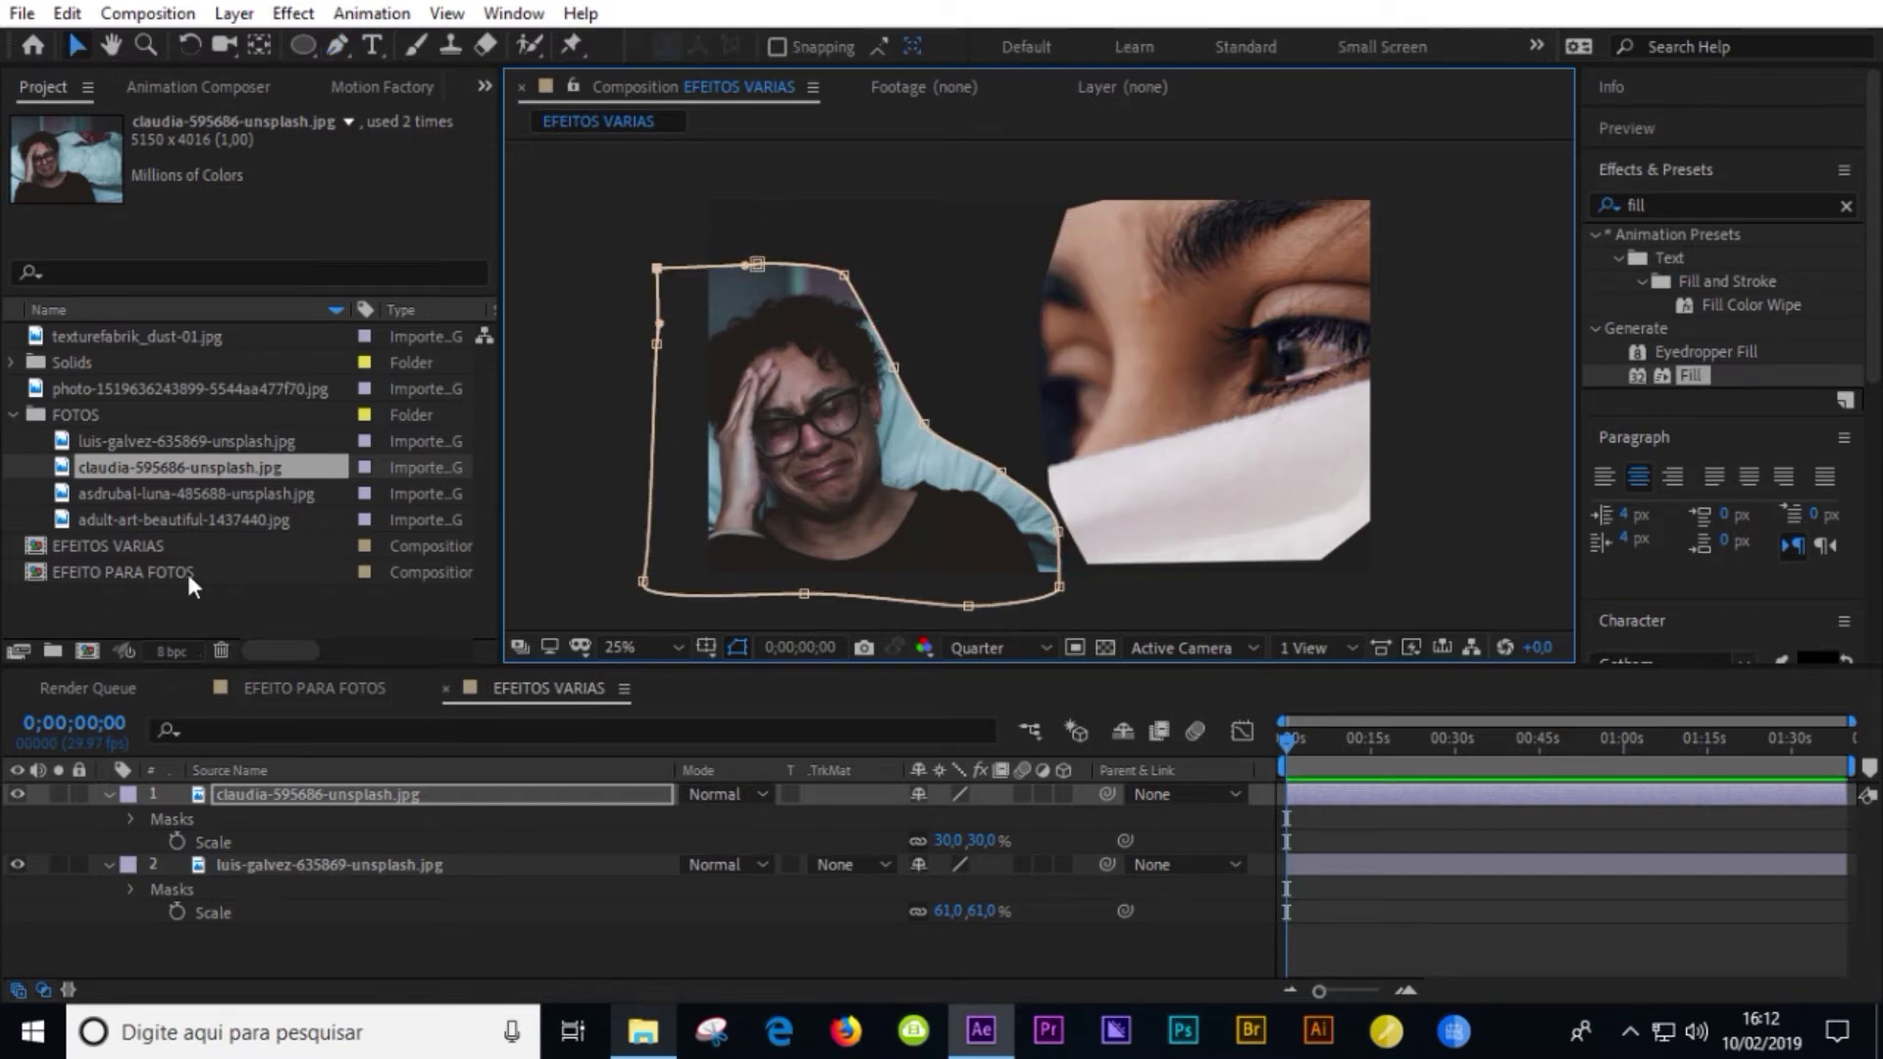
{"action": "left_click", "coordinate": [187, 498]}
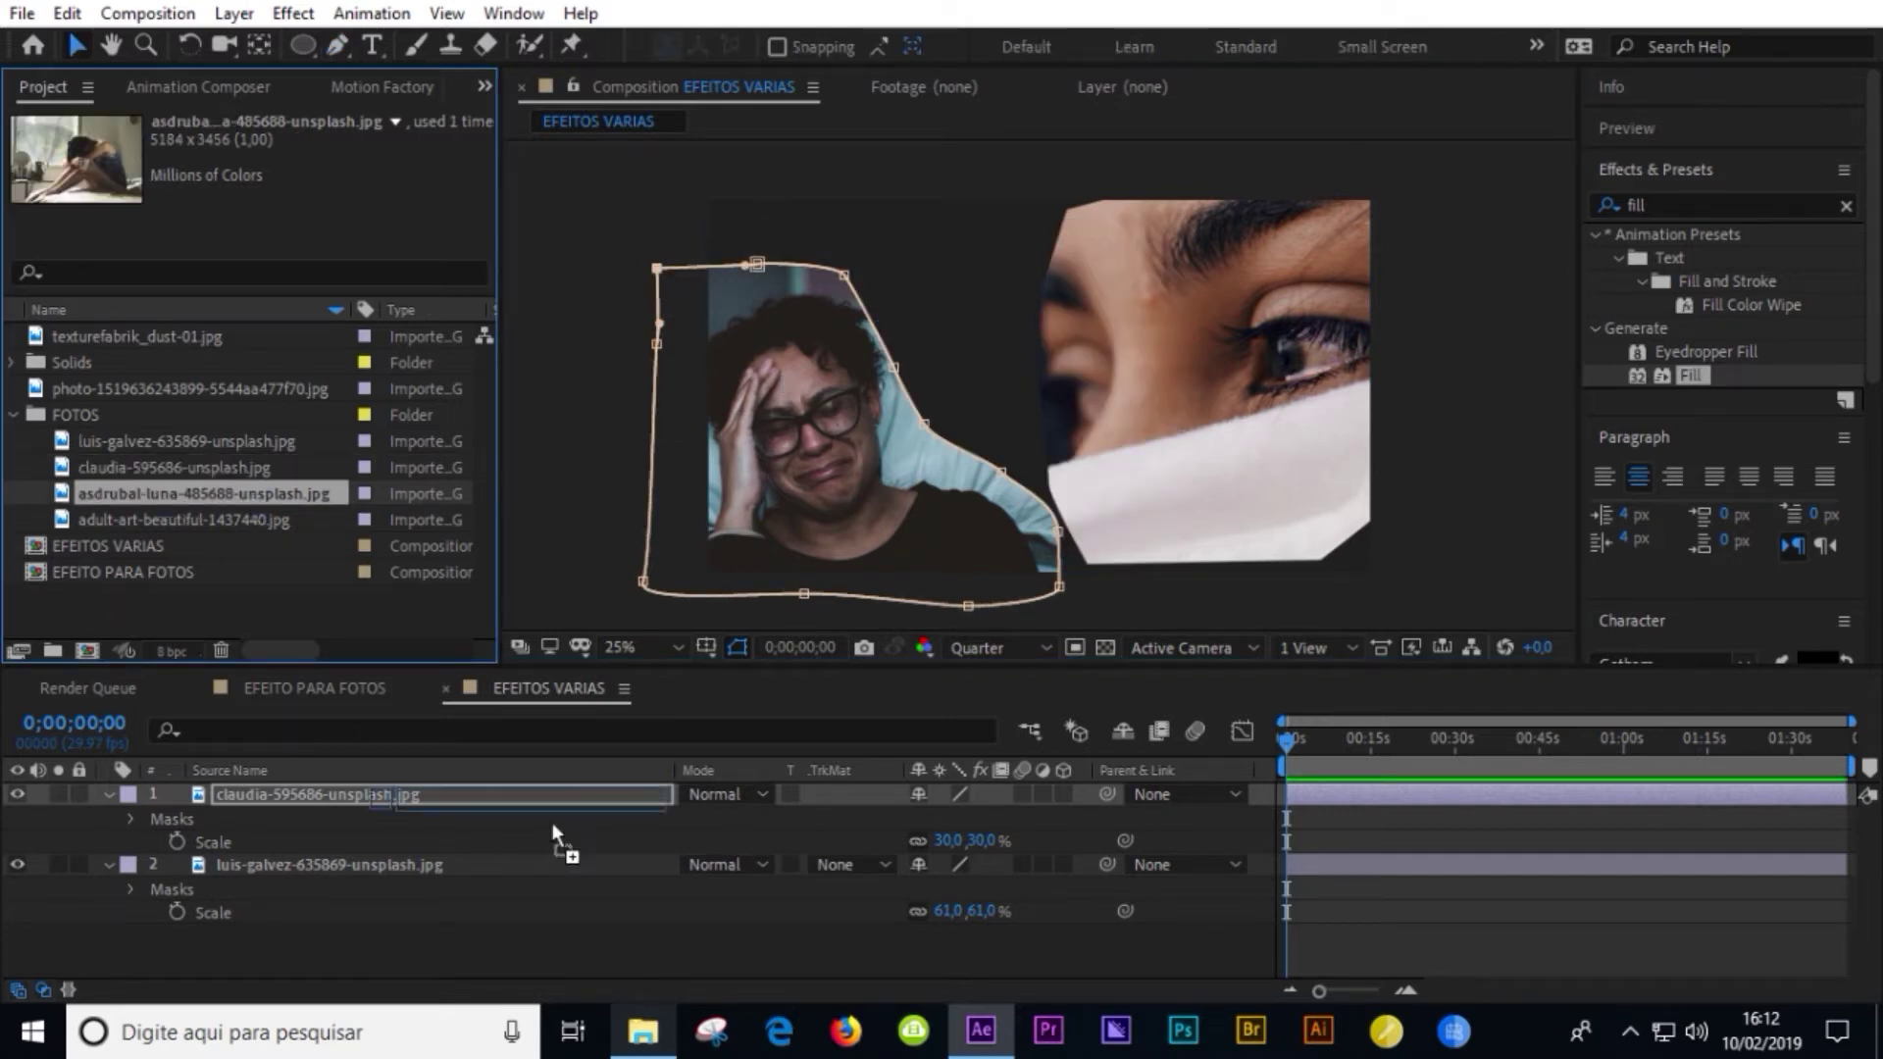
- Add the asdrubal-luna mug photo as layer 3, scaled to 77% and positioned behind the masked photos
{"action": "left_click_drag", "start_coordinate": [250, 502], "coordinate": [827, 812]}
{"action": "left_click_drag", "start_coordinate": [918, 275], "coordinate": [883, 353]}
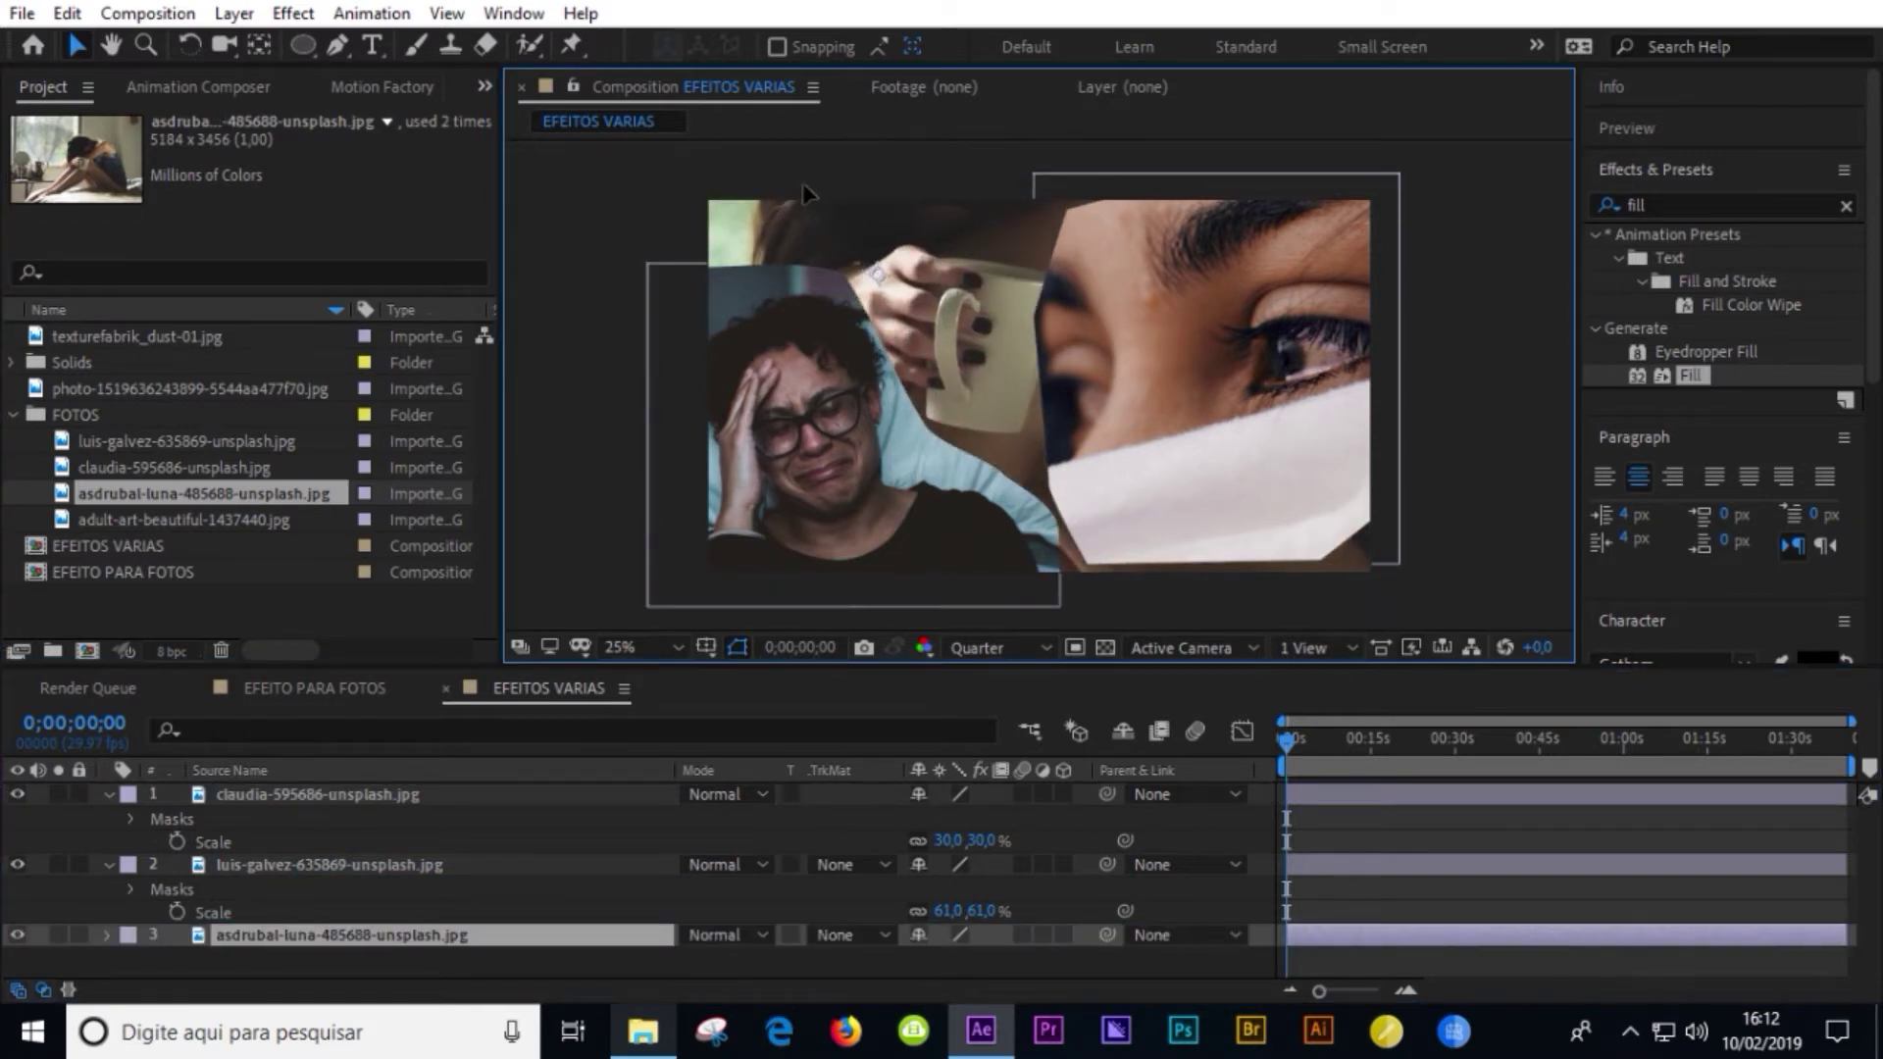
{"action": "key", "text": "s"}
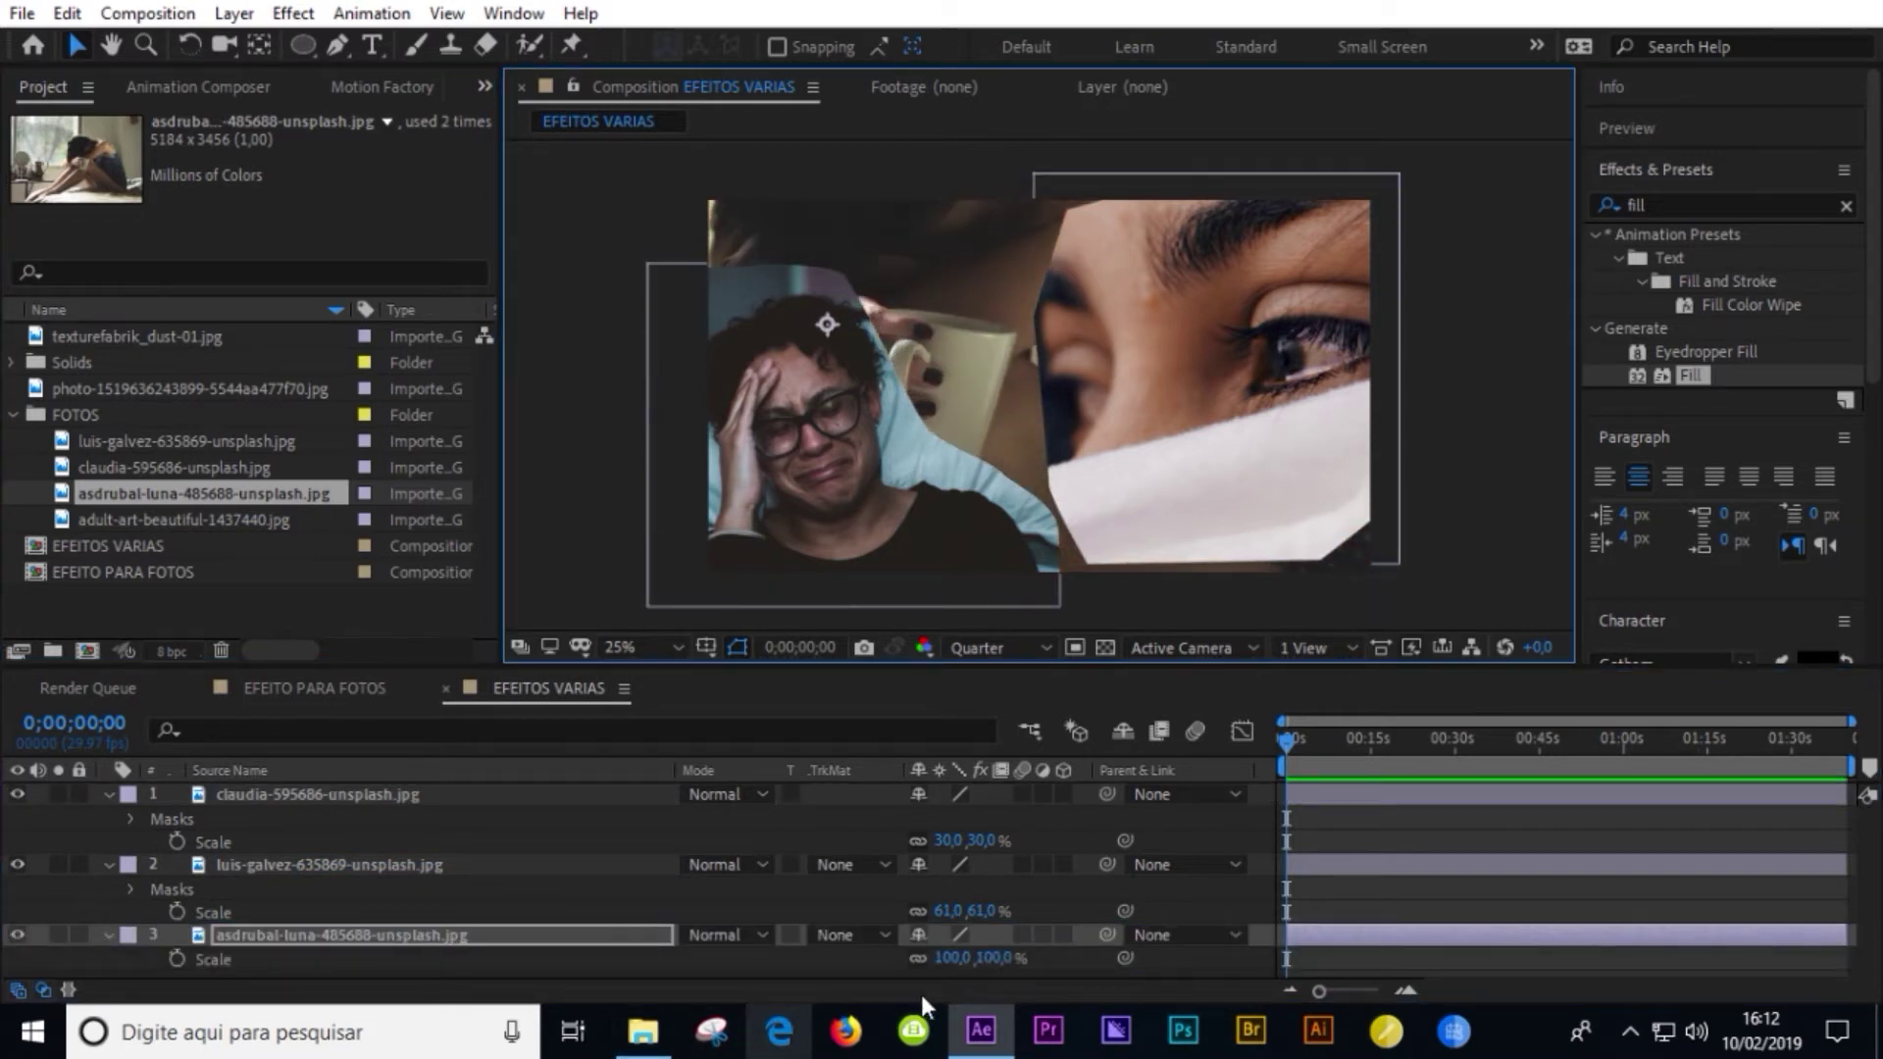
{"action": "left_click_drag", "start_coordinate": [998, 964], "coordinate": [946, 964]}
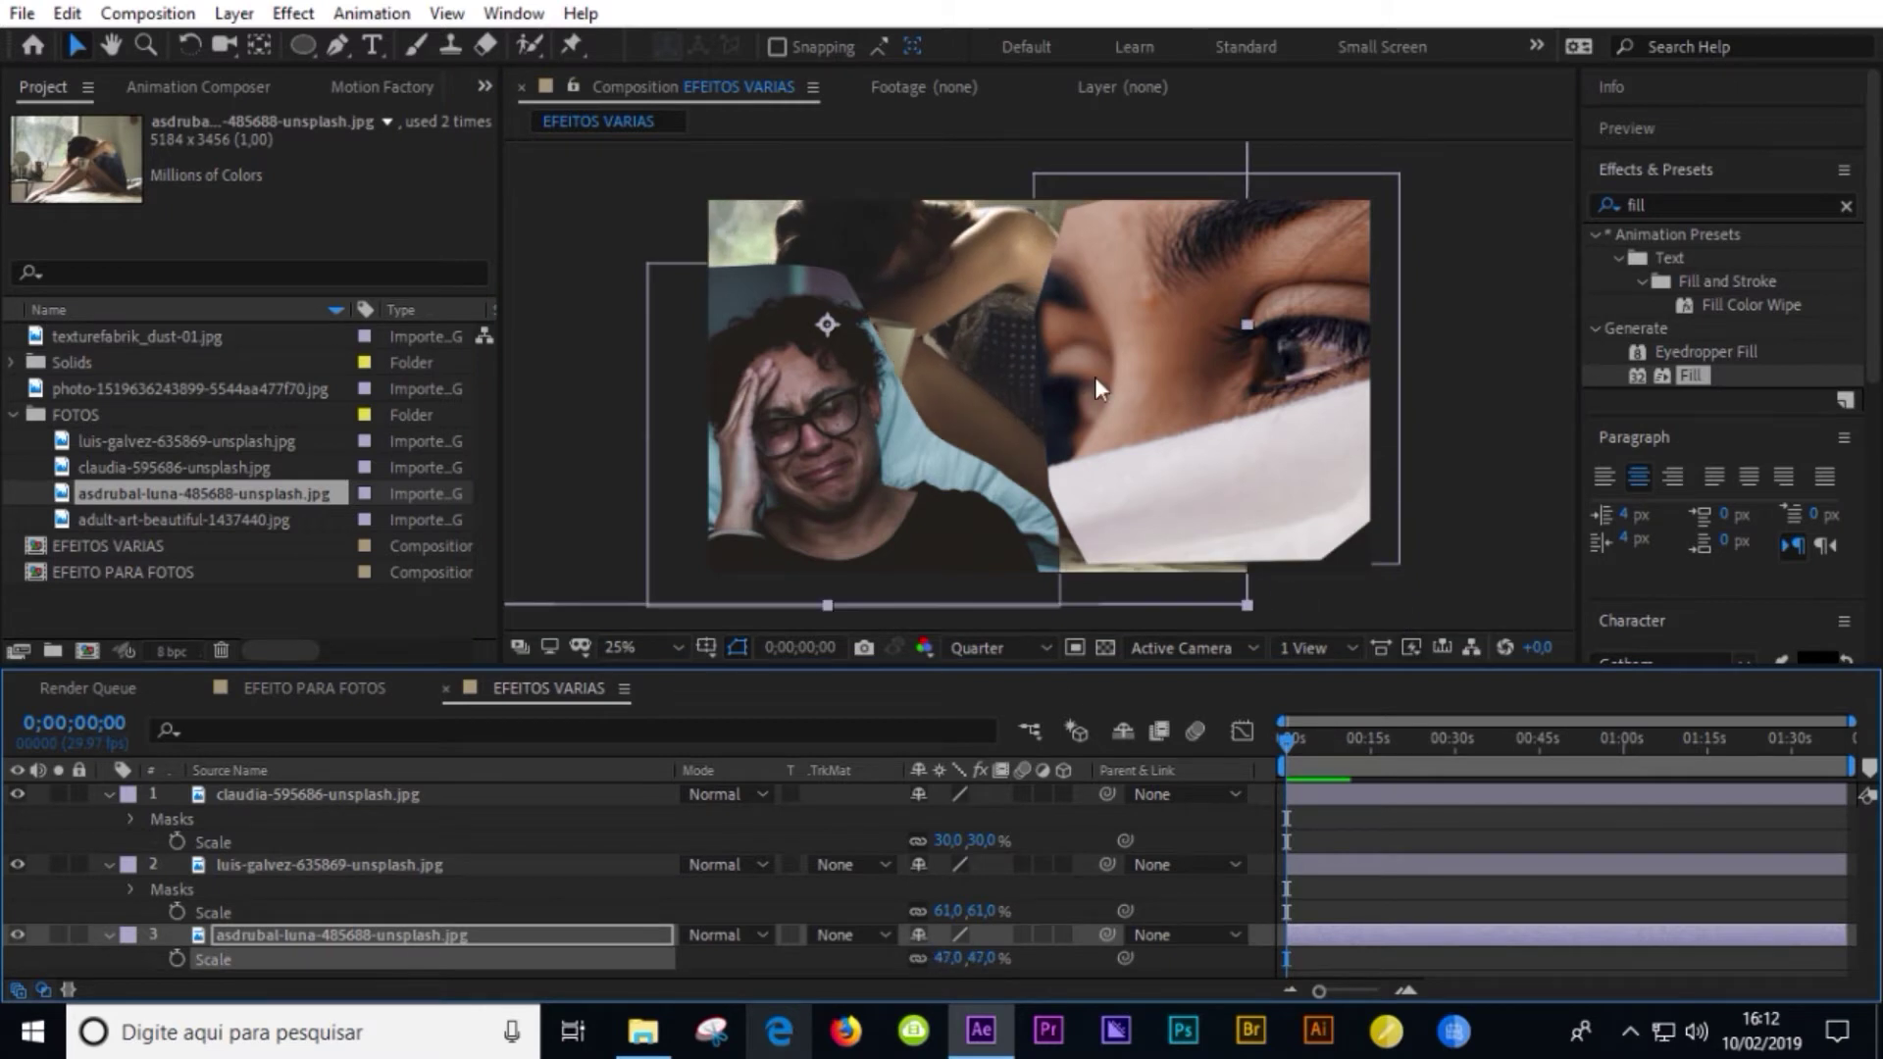
{"action": "left_click_drag", "start_coordinate": [1084, 401], "coordinate": [1129, 400]}
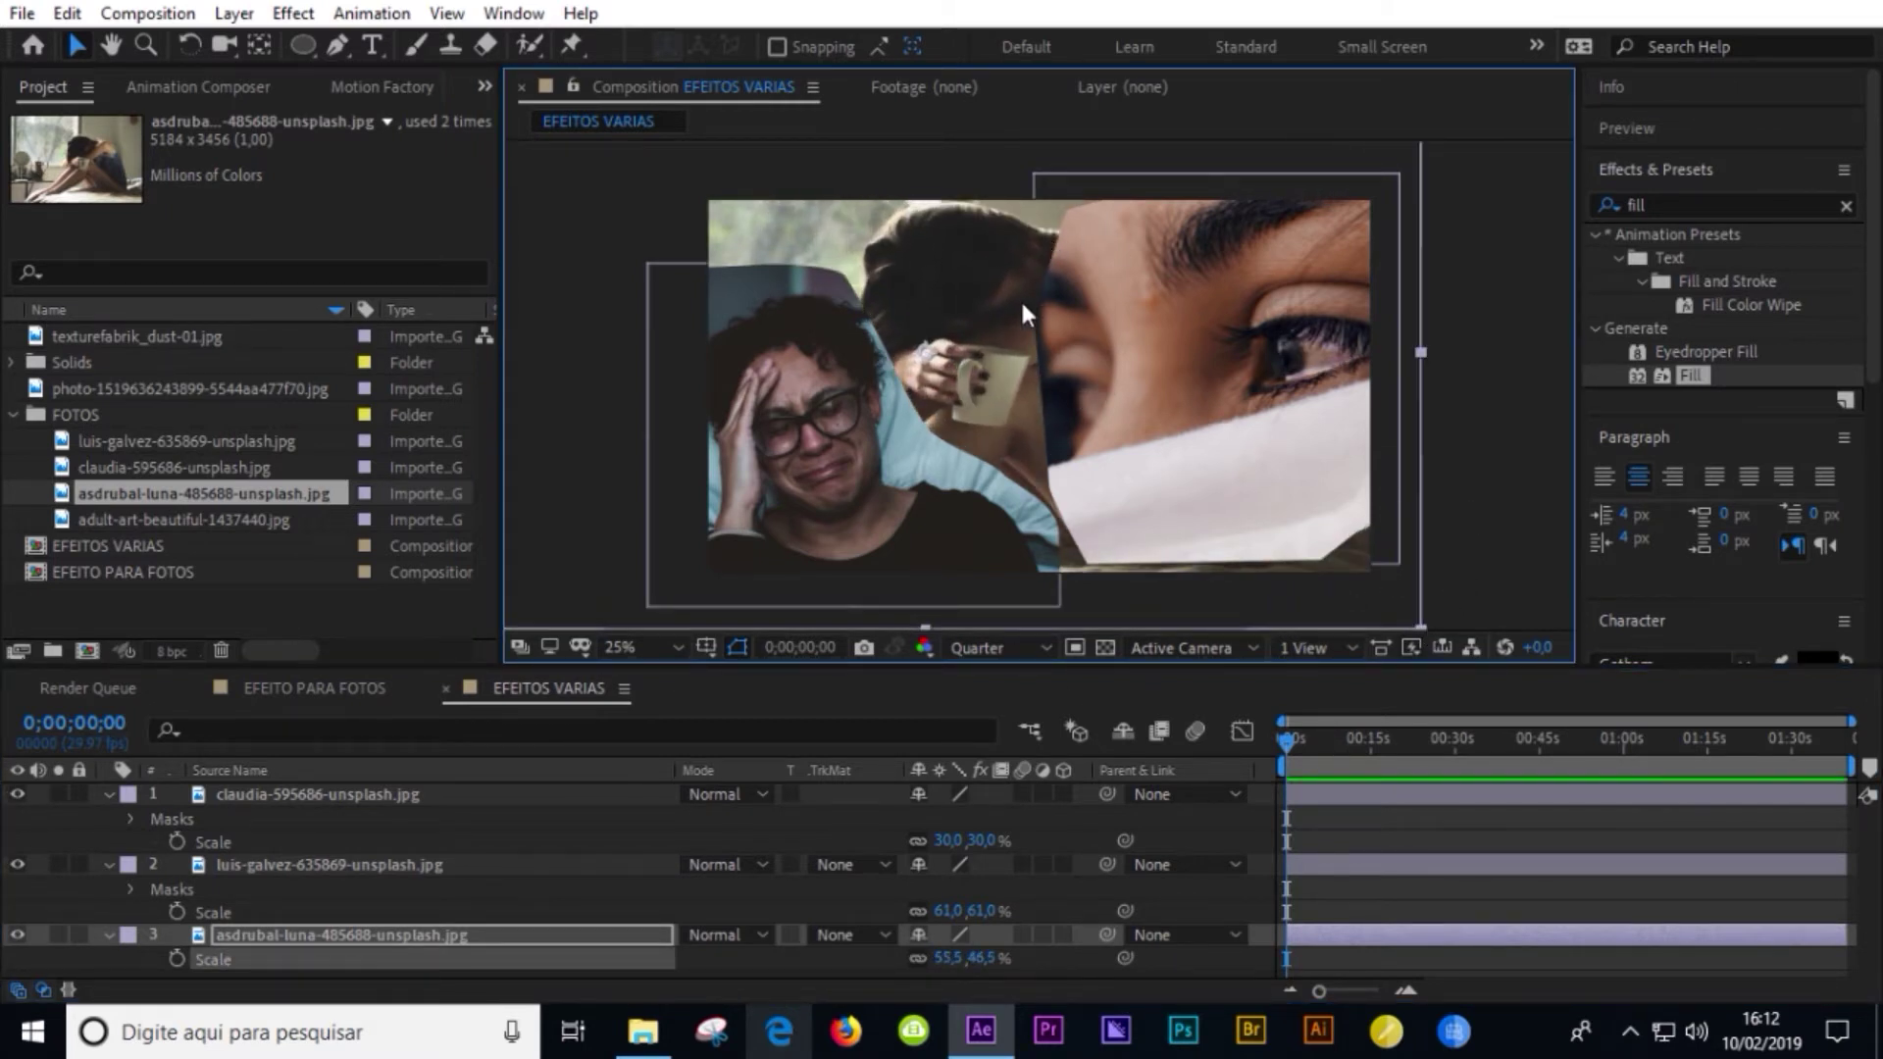
{"action": "left_click_drag", "start_coordinate": [963, 959], "coordinate": [992, 959]}
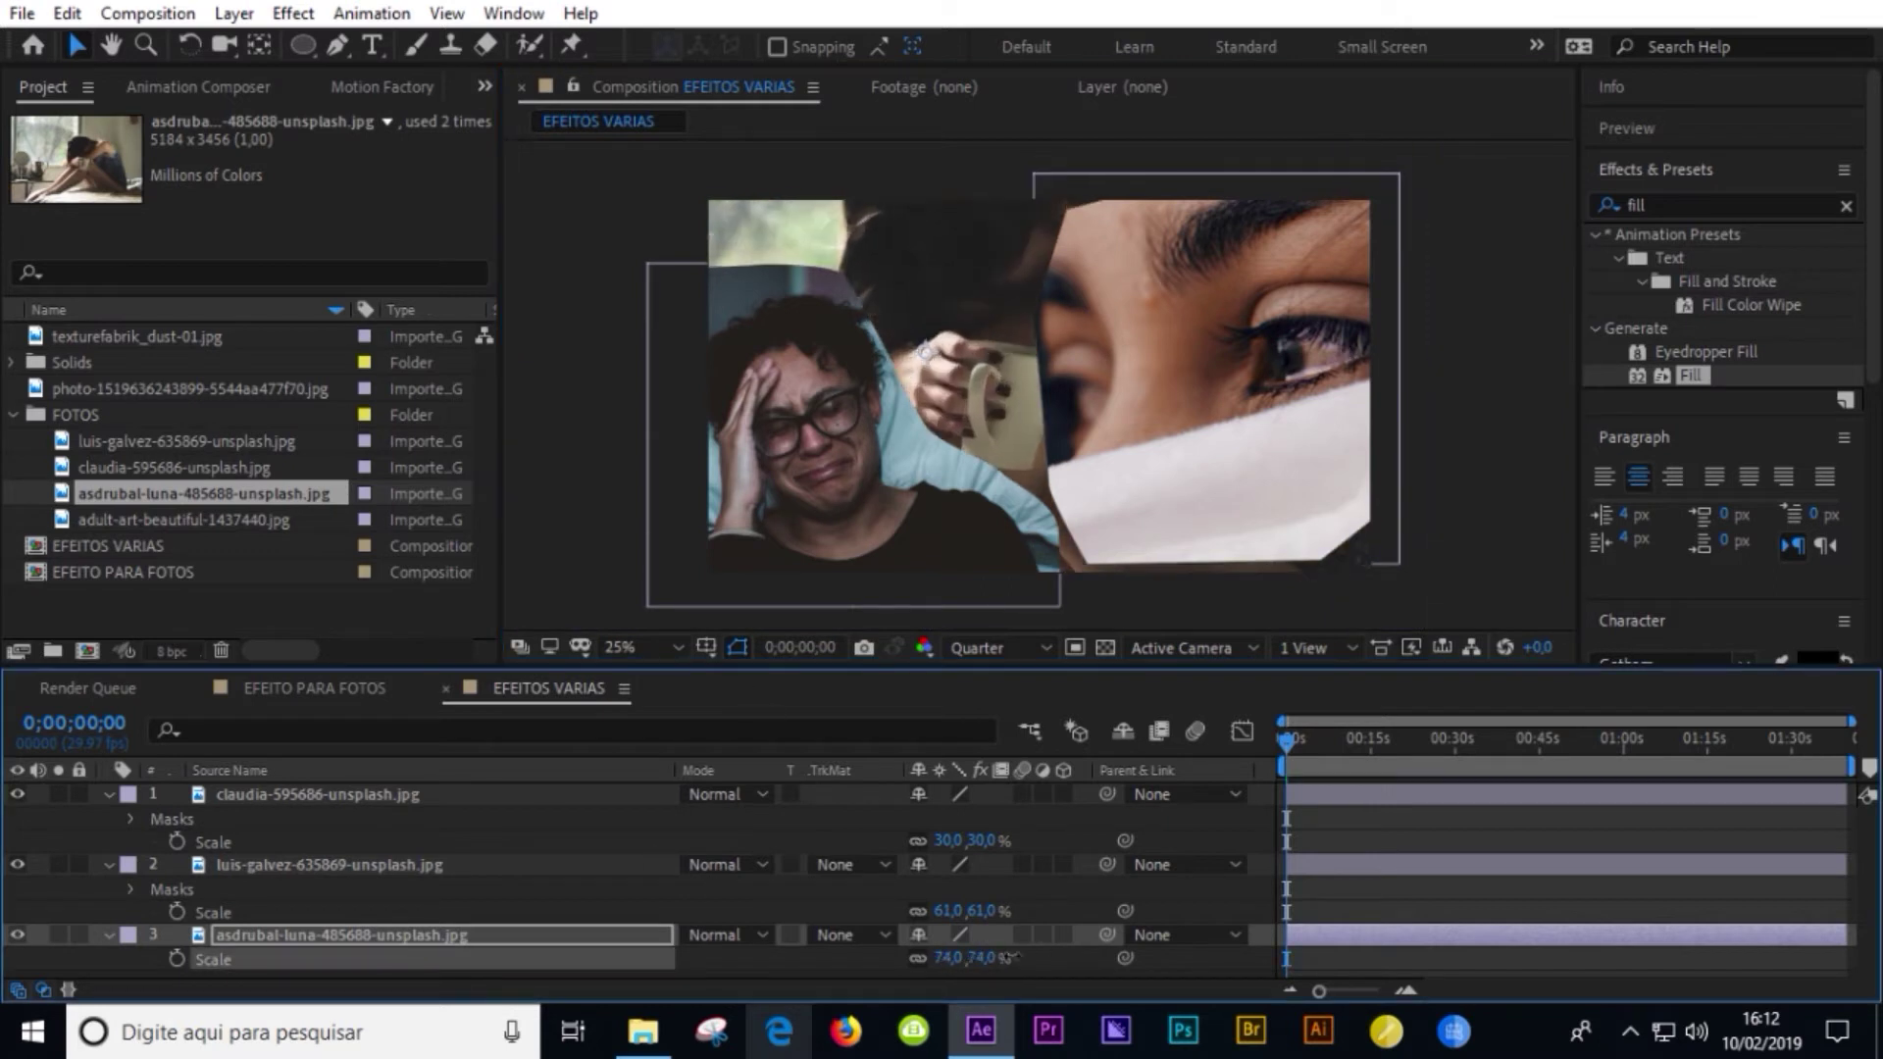
{"action": "left_click", "coordinate": [996, 340]}
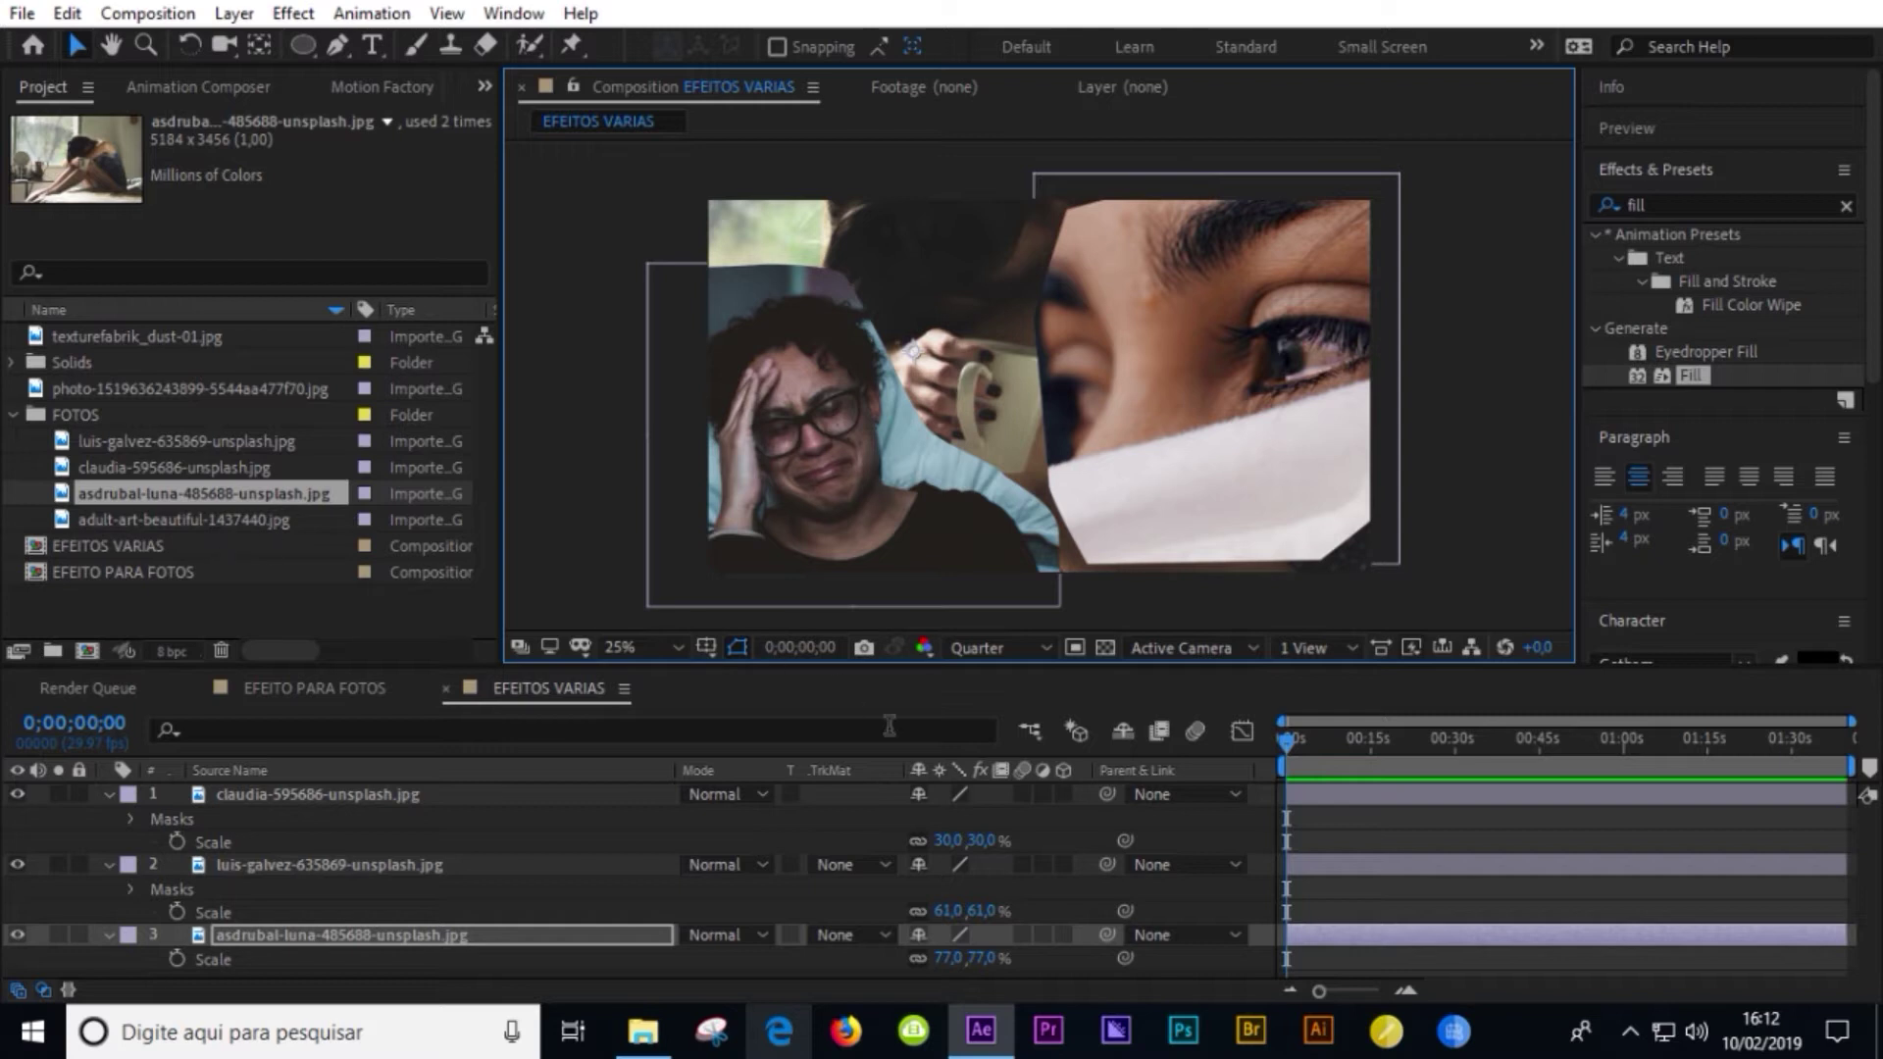
- Give the eye photo's mask a 220 px feather and about −66 px expansion
{"action": "left_click", "coordinate": [298, 861]}
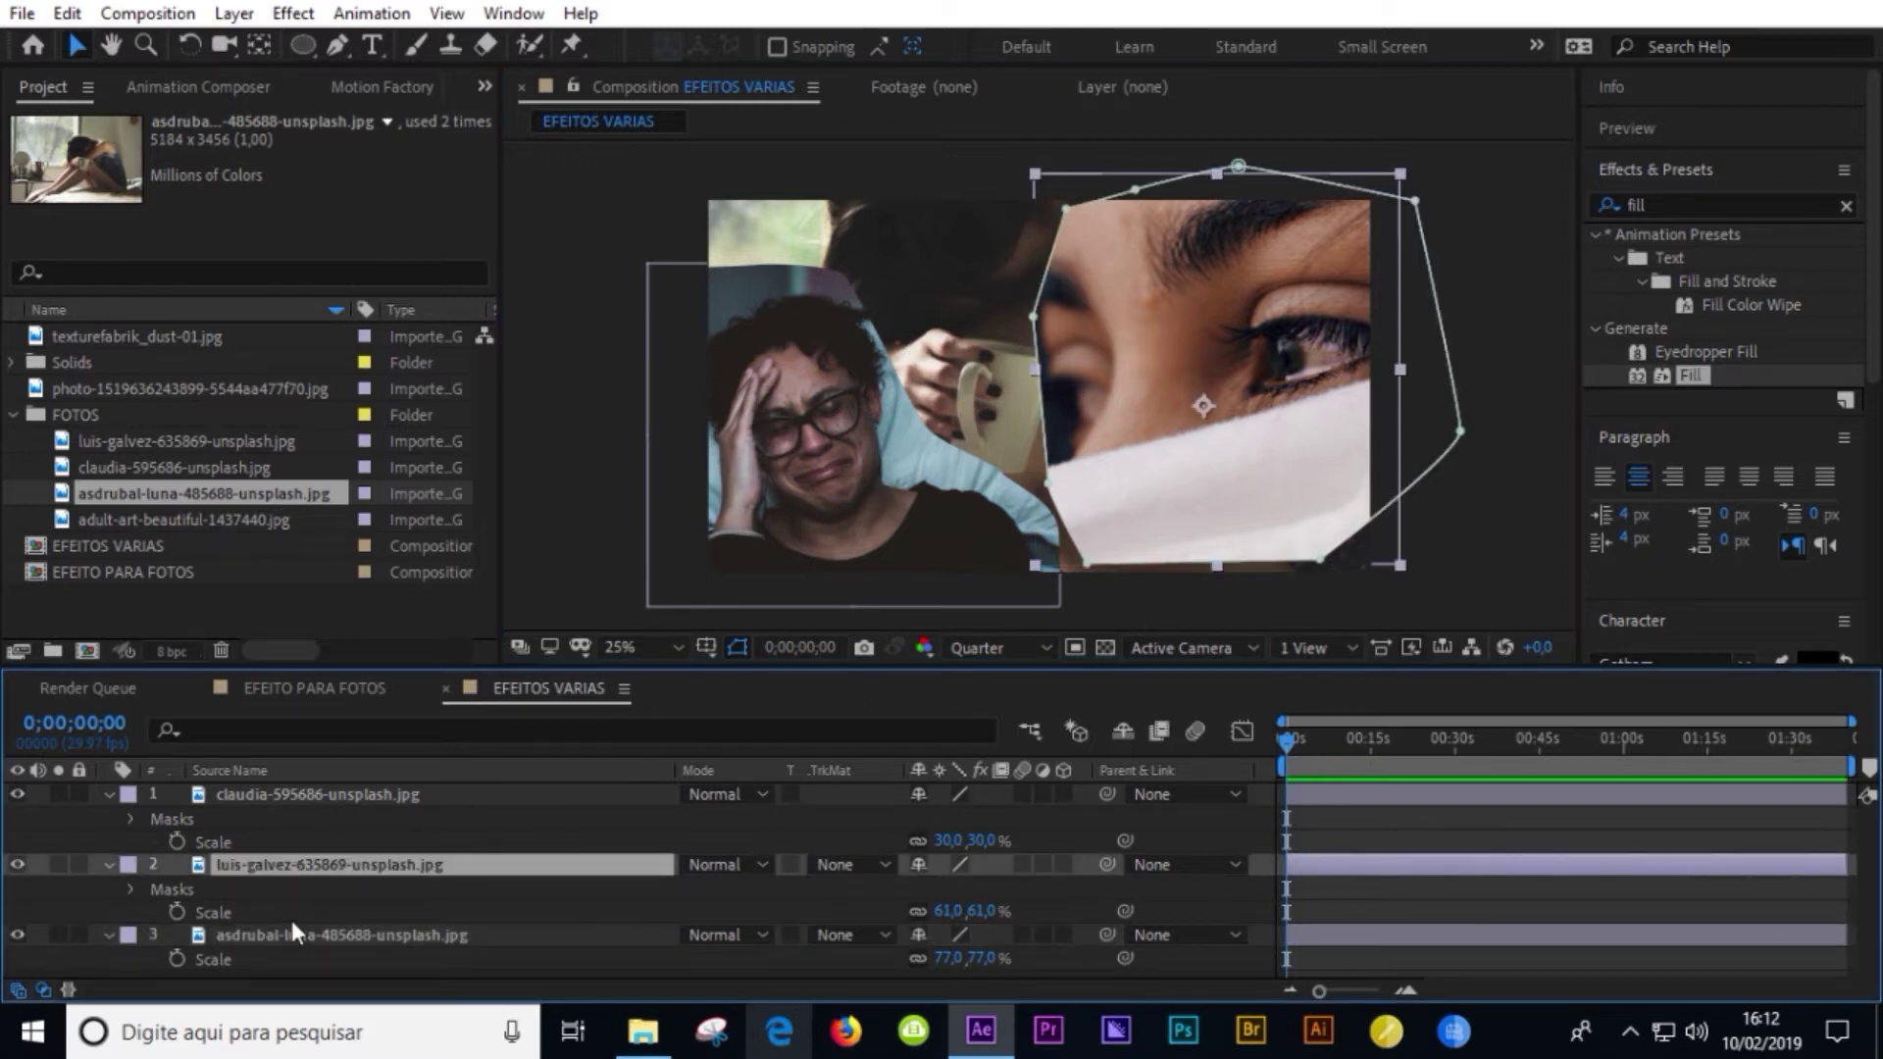
{"action": "key", "text": "u"}
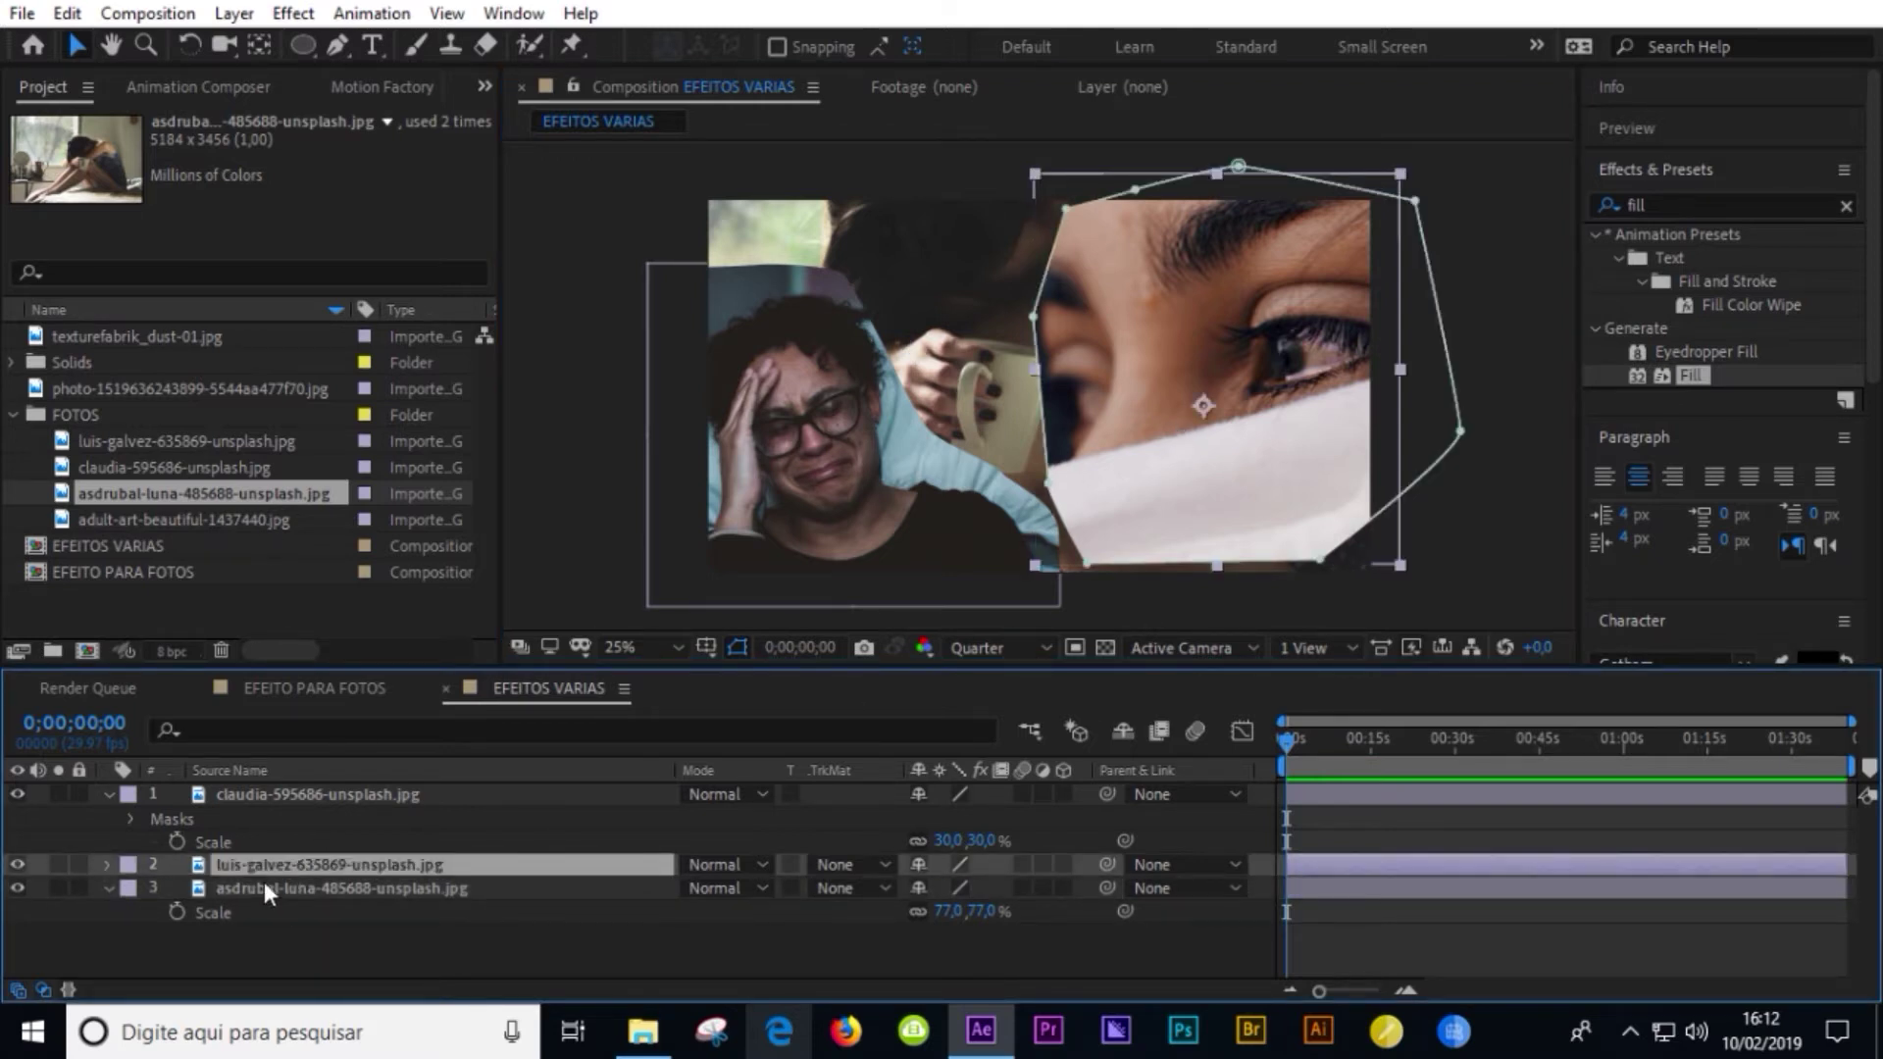
{"action": "key", "text": "m"}
{"action": "key", "text": "m"}
{"action": "mouse_move", "coordinate": [971, 937]}
{"action": "left_mouse_down"}
{"action": "mouse_move", "coordinate": [1361, 971]}
{"action": "mouse_move", "coordinate": [1012, 985]}
{"action": "left_mouse_up"}
{"action": "scroll", "coordinate": [981, 961], "scroll_direction": "down", "scroll_amount": 2}
{"action": "left_click_drag", "start_coordinate": [924, 917], "coordinate": [830, 920]}
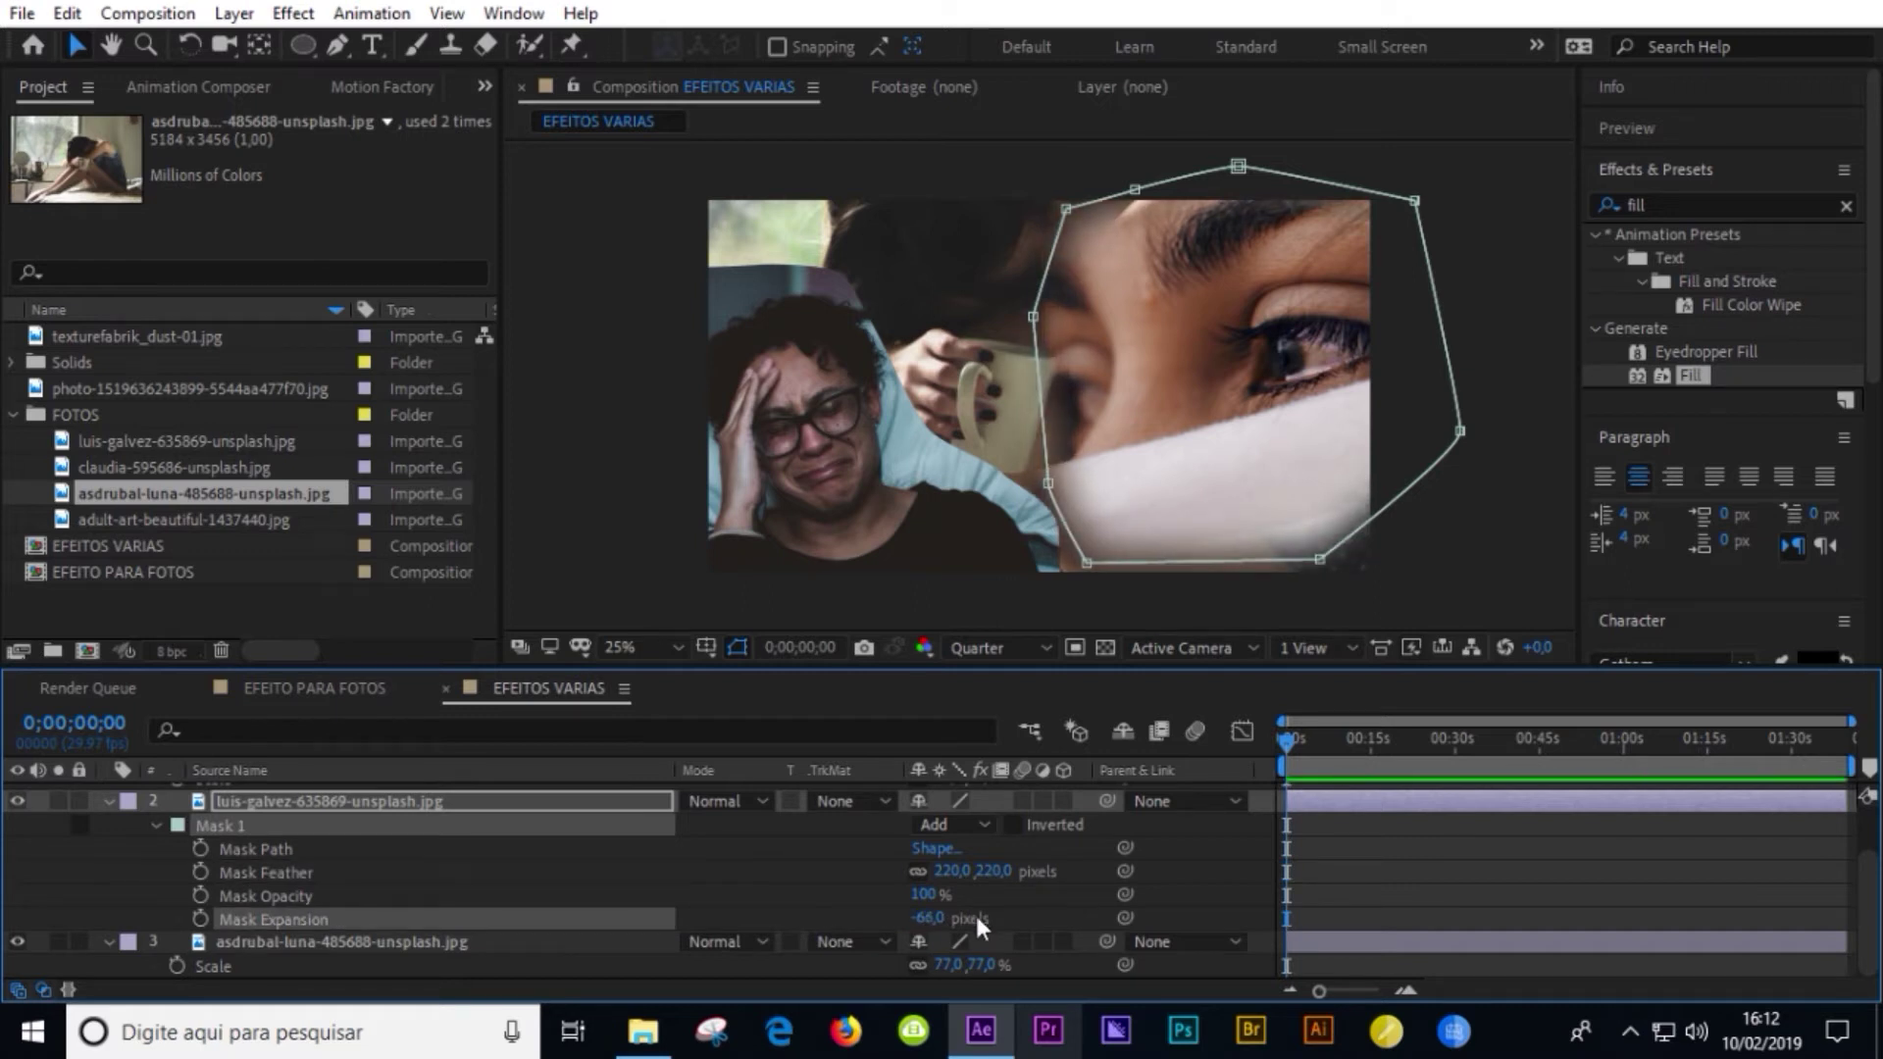
{"action": "left_click", "coordinate": [1091, 566]}
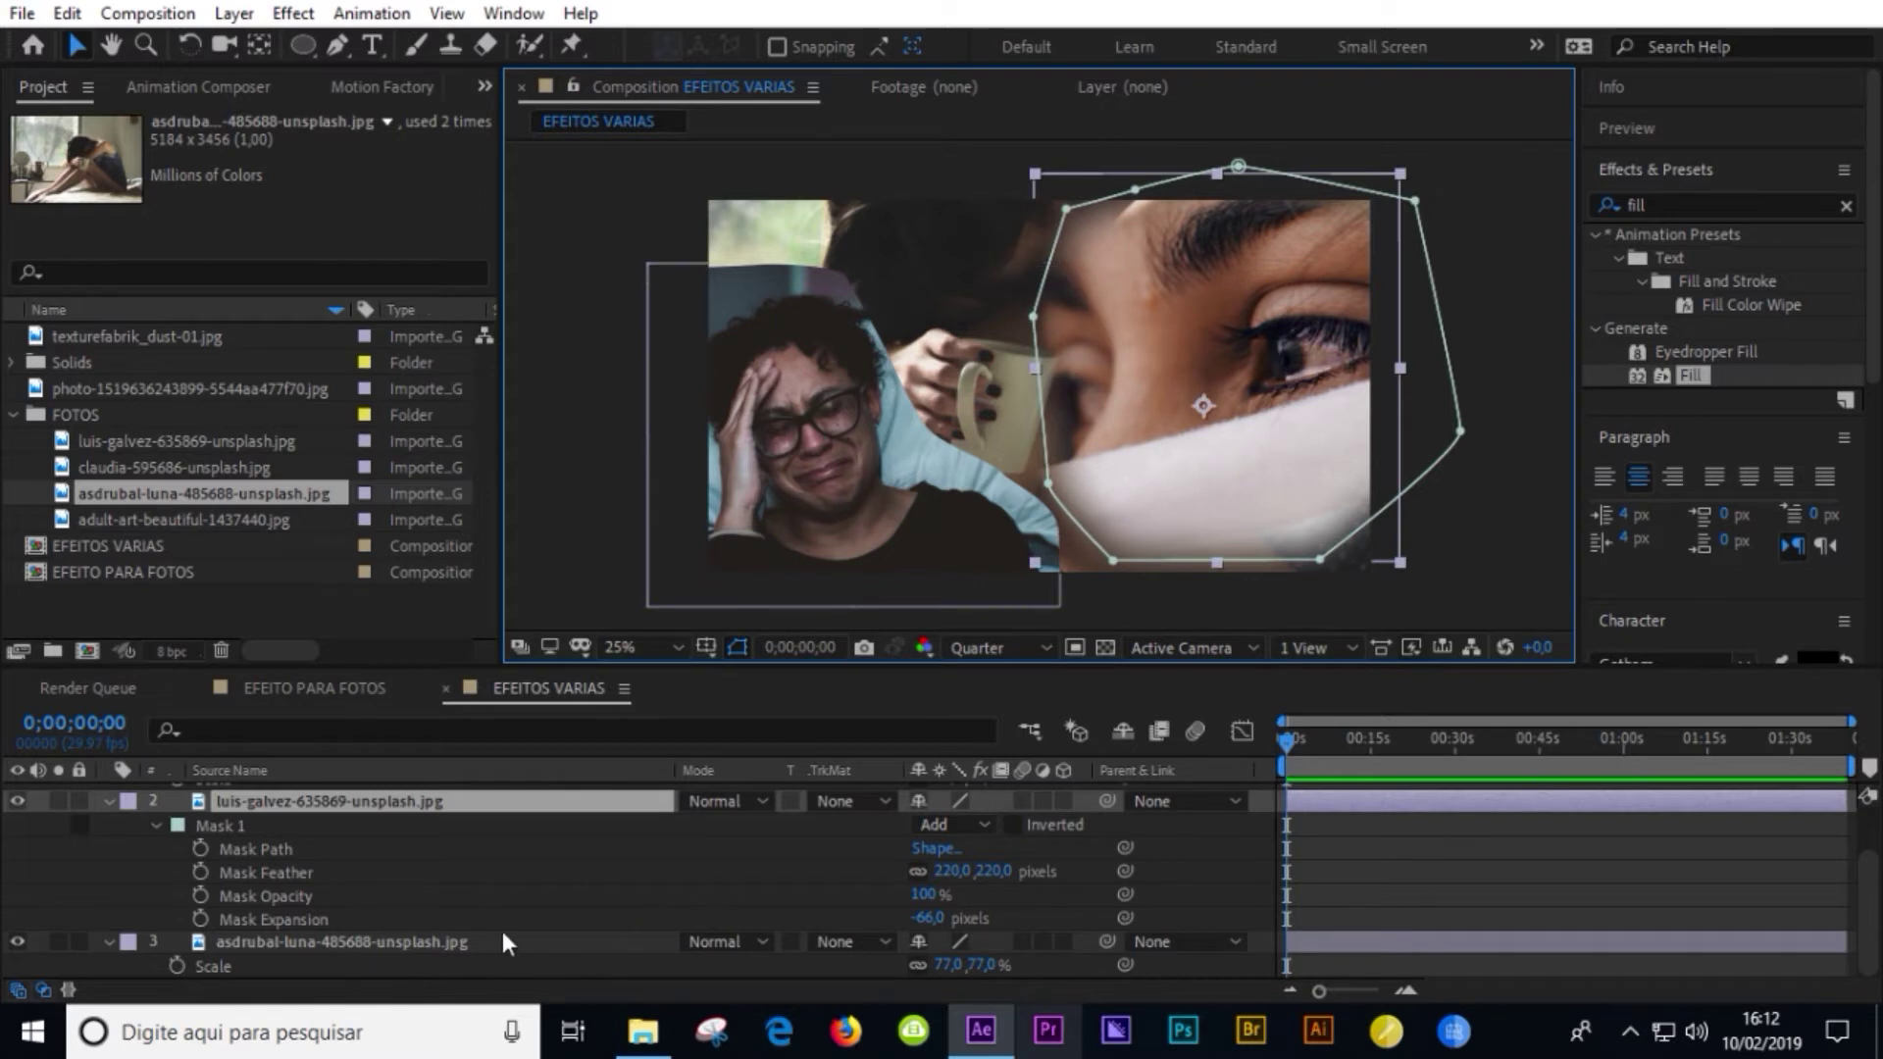
{"action": "scroll", "coordinate": [509, 910], "scroll_direction": "up", "scroll_amount": 2}
- Feather the claudia mask to 657 px and curve its right edge around the mug
{"action": "left_click", "coordinate": [344, 794]}
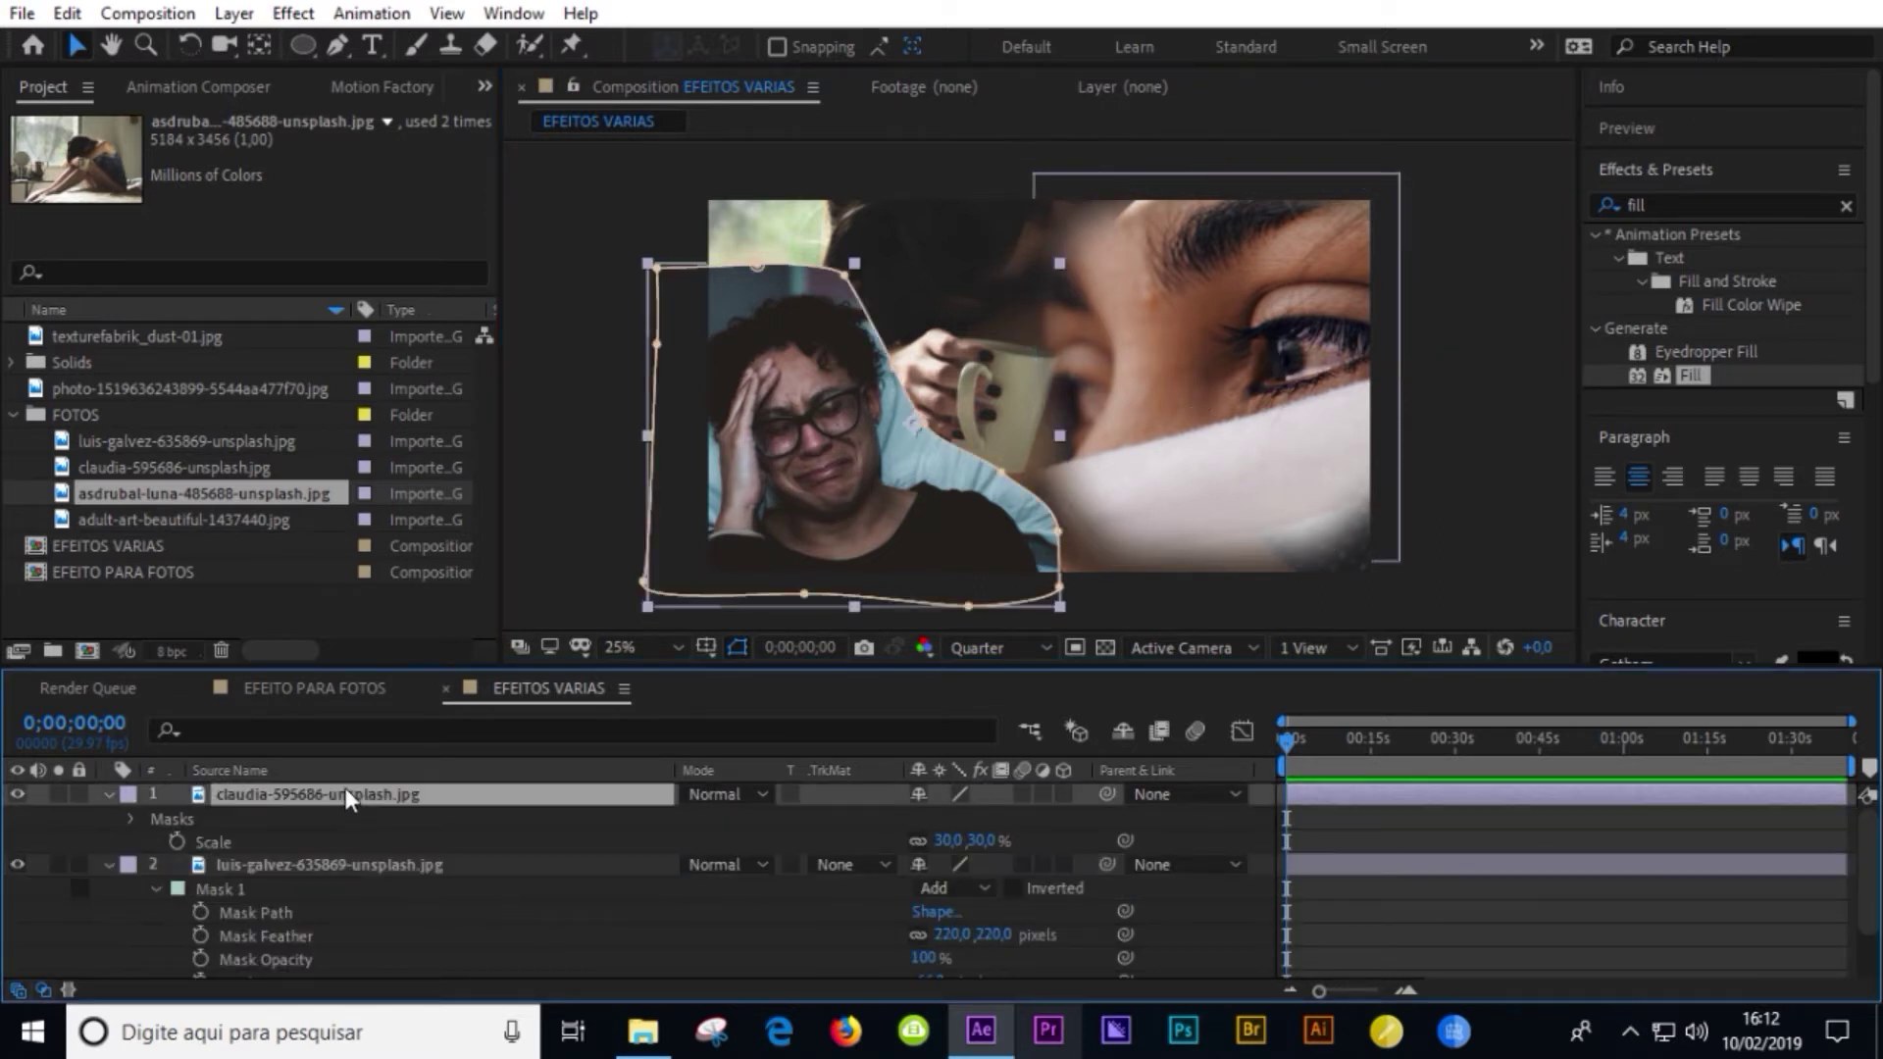
{"action": "key", "text": "u"}
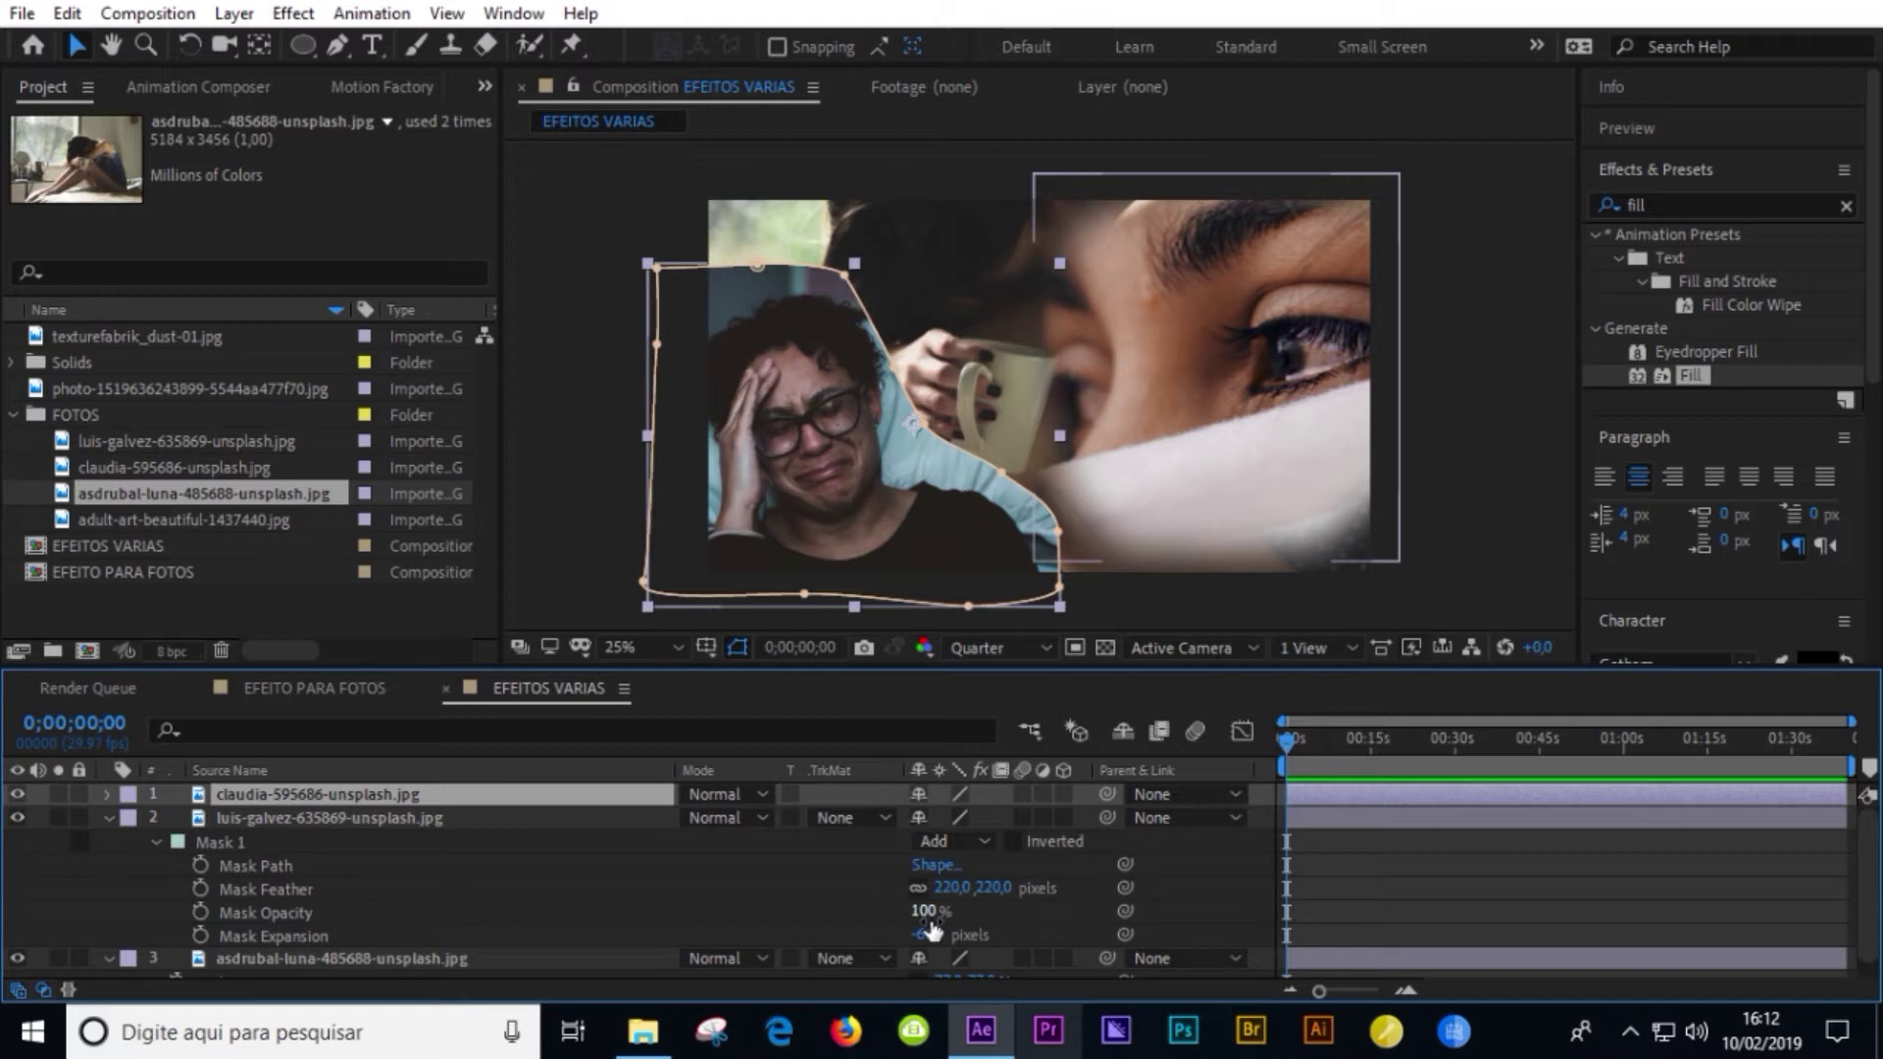
{"action": "left_click", "coordinate": [304, 821]}
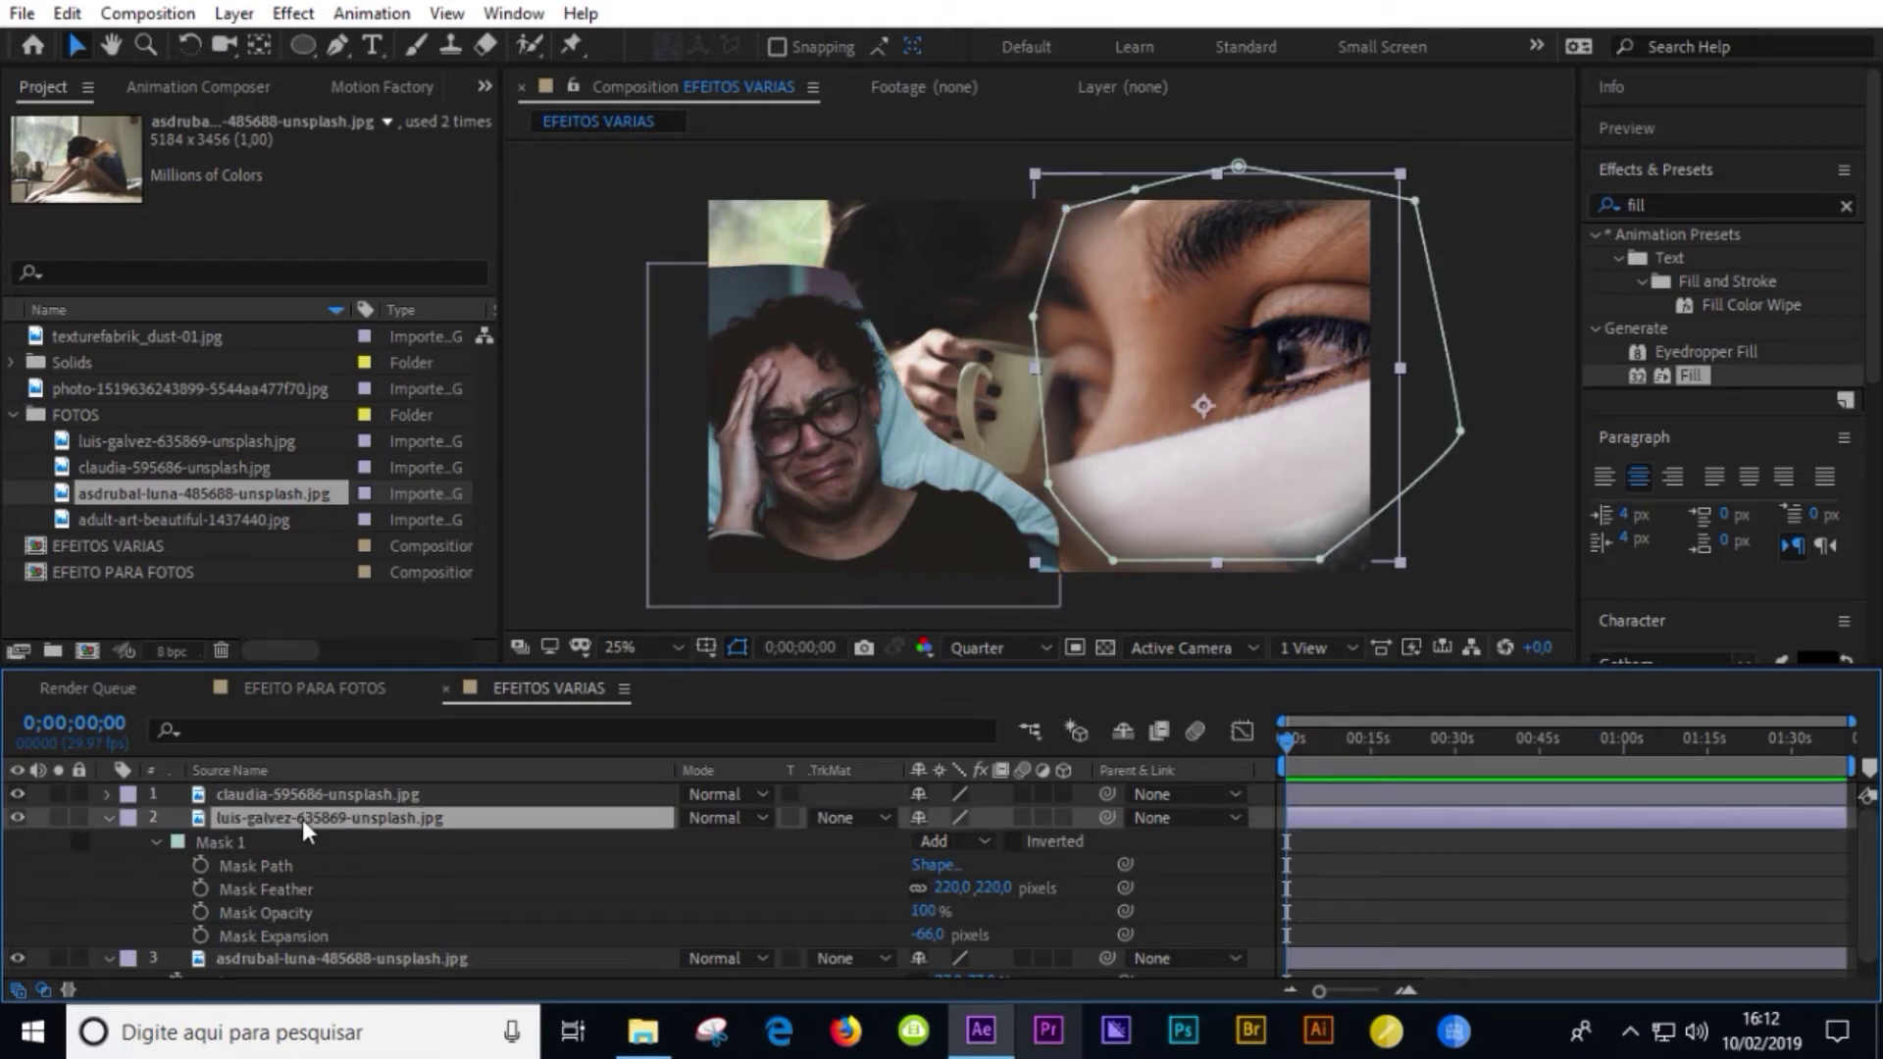
{"action": "left_click", "coordinate": [302, 794]}
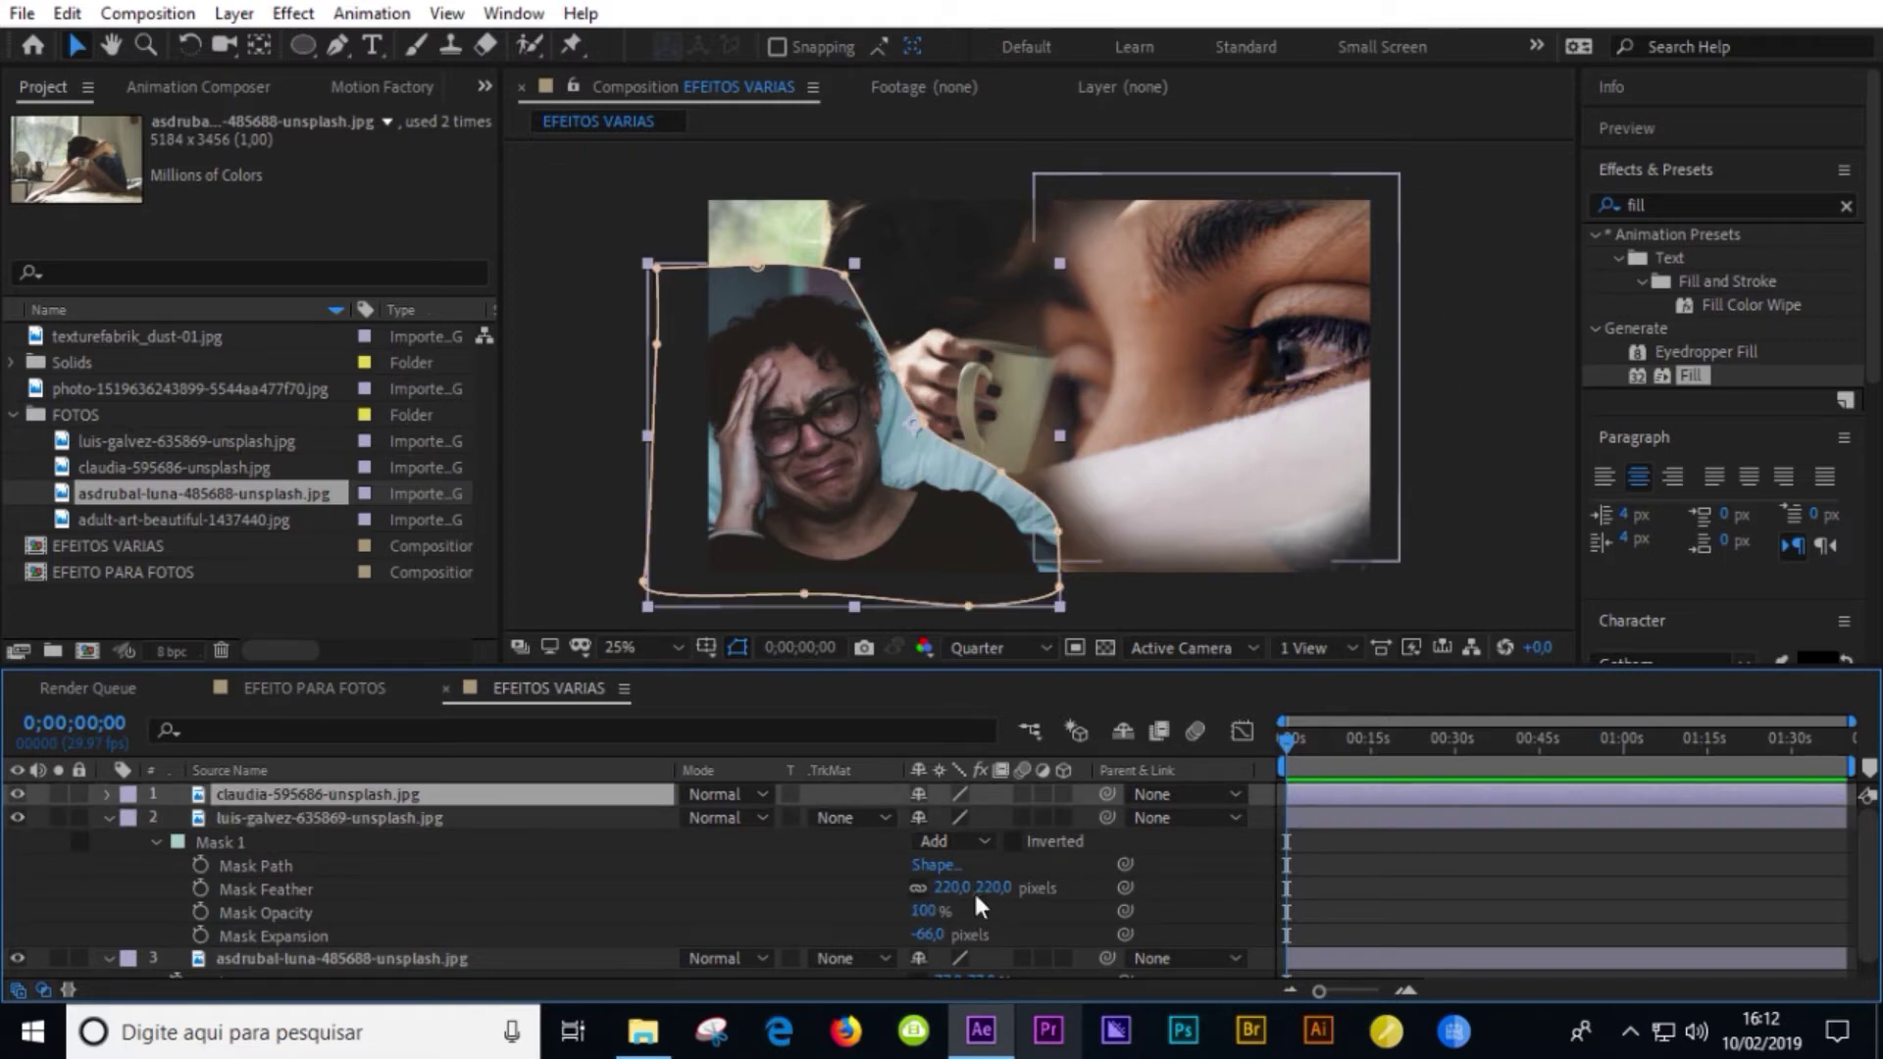
{"action": "key", "text": "m"}
{"action": "key", "text": "m"}
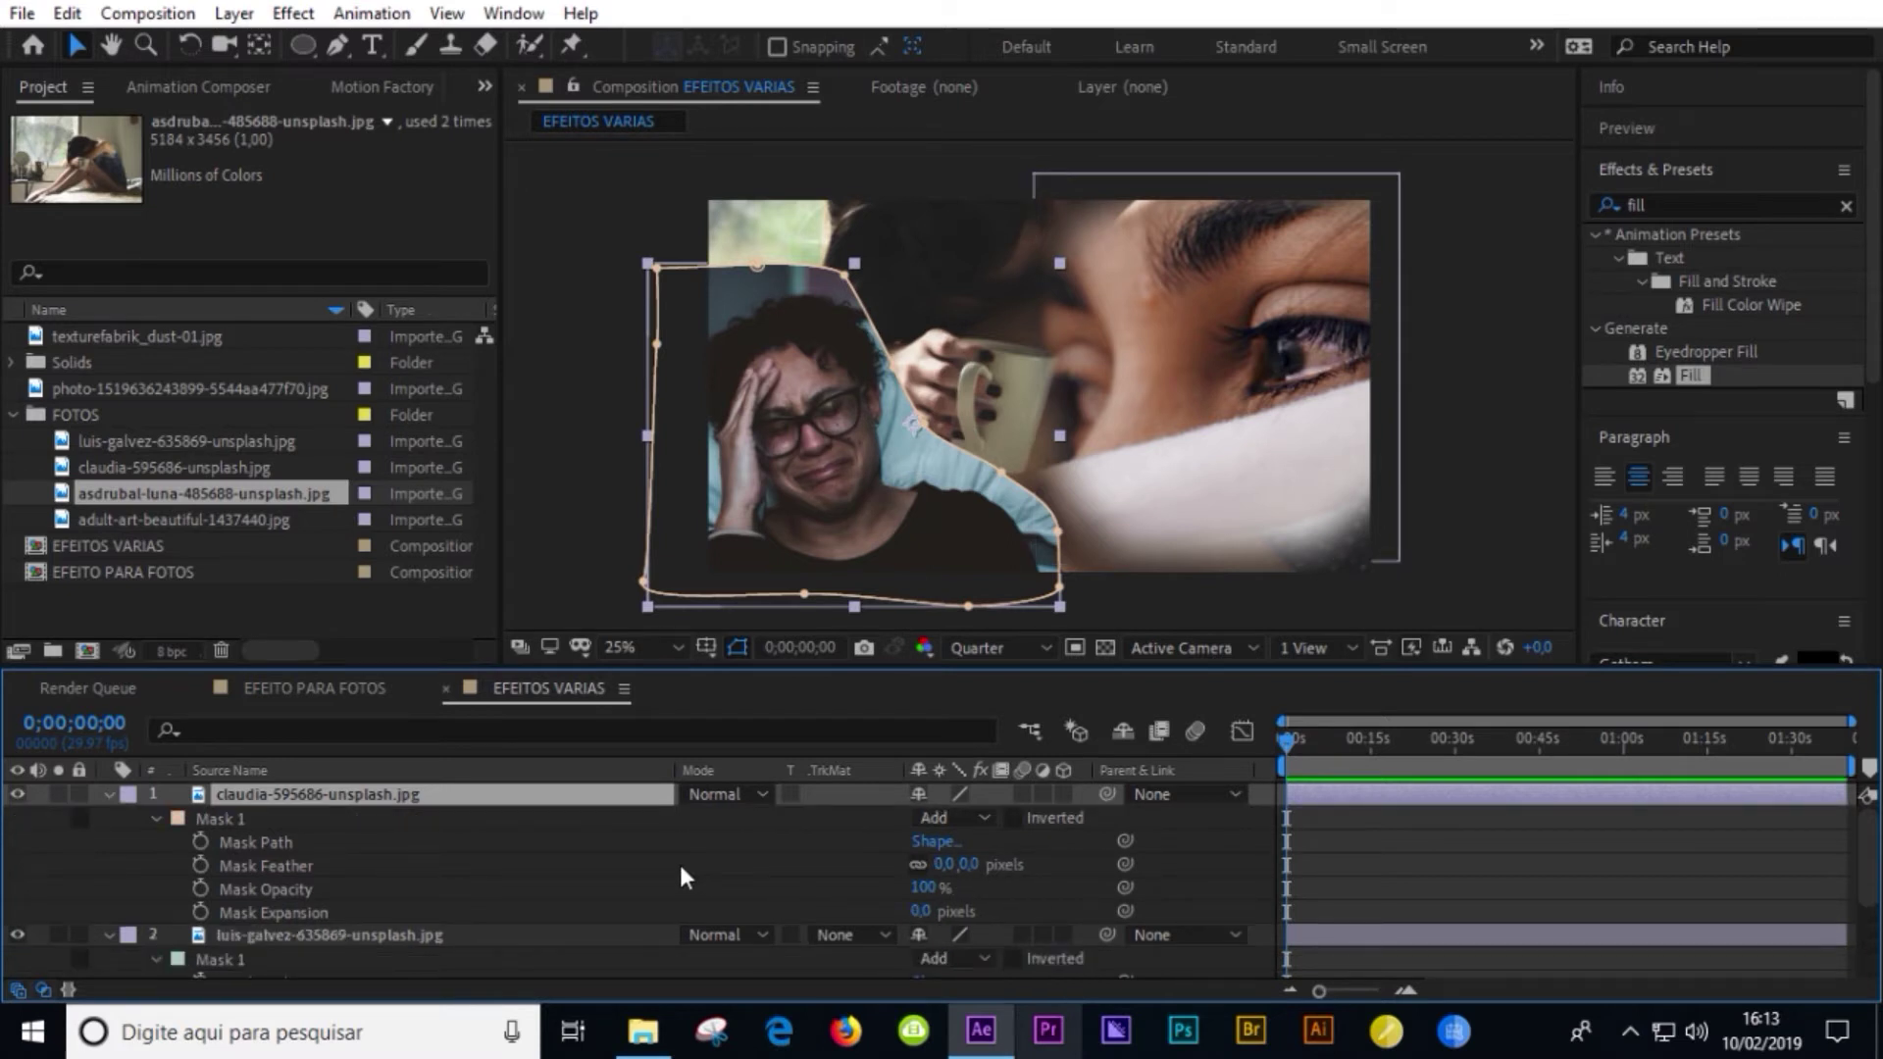
{"action": "left_click_drag", "start_coordinate": [944, 864], "coordinate": [1876, 883]}
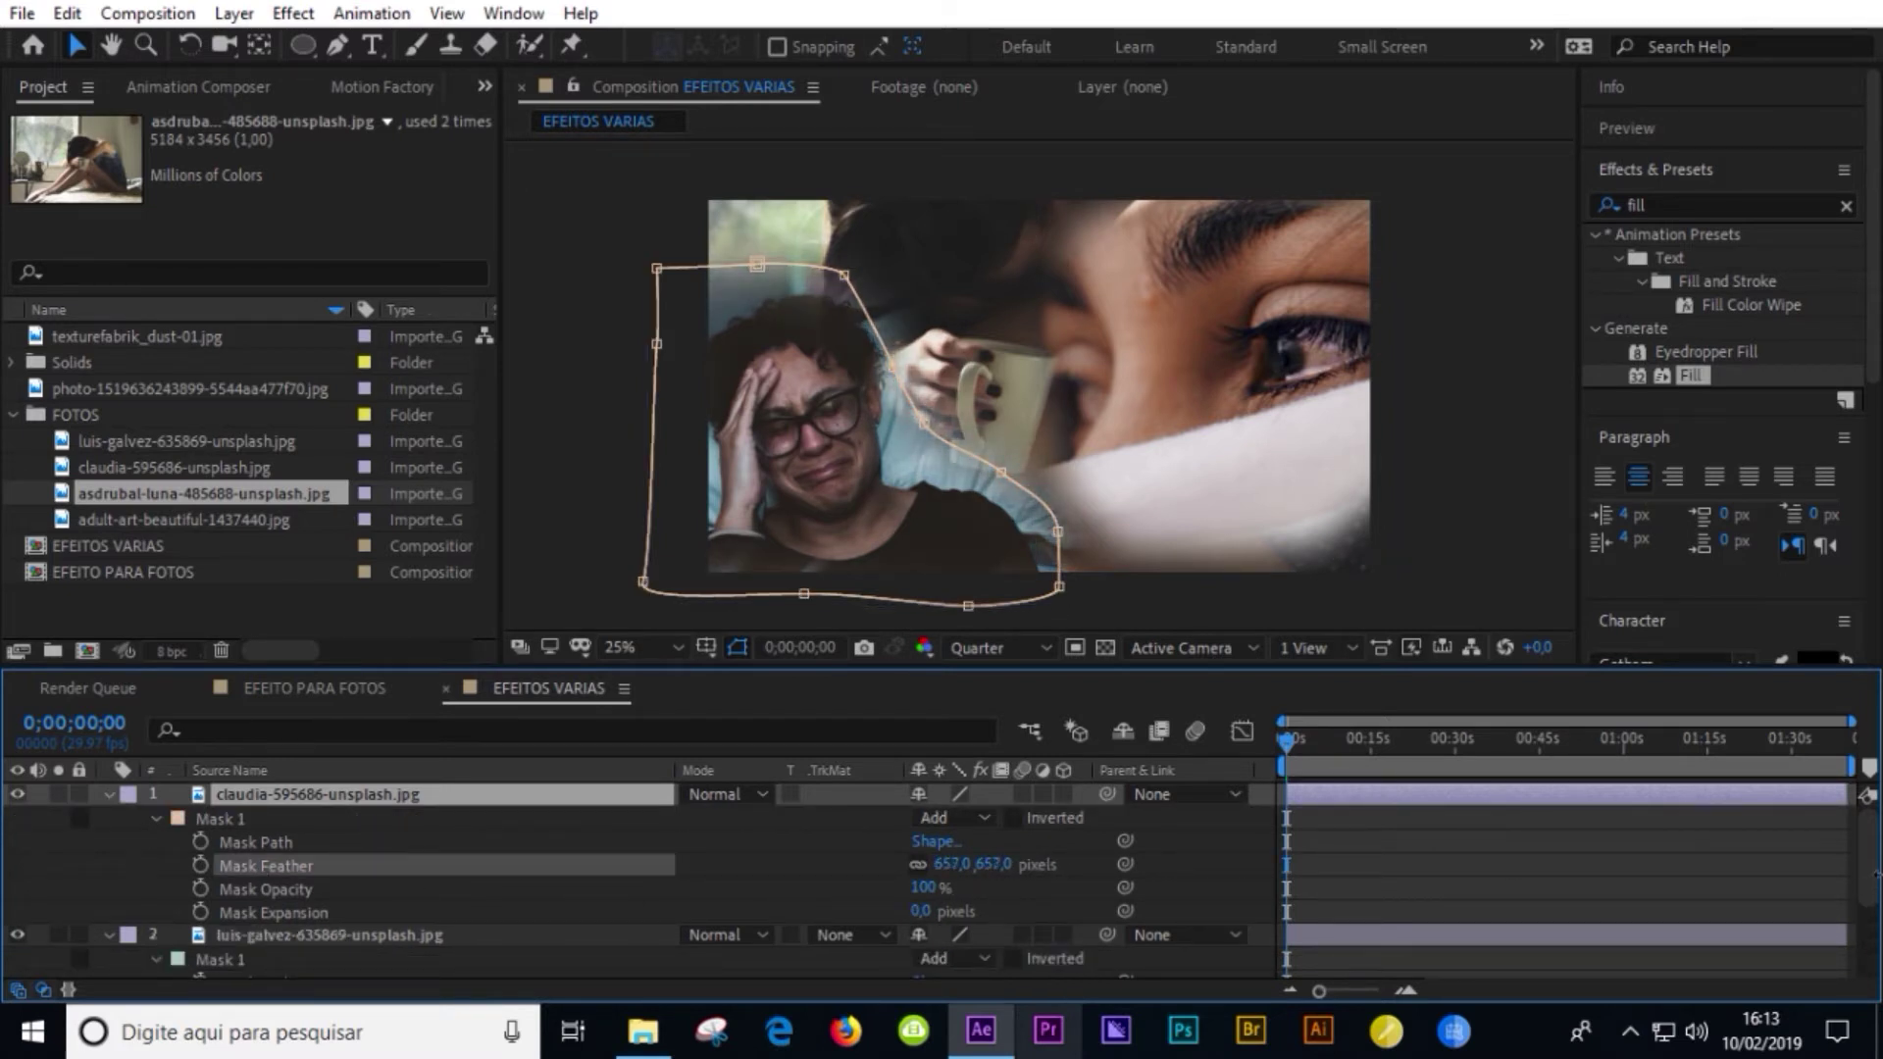
{"action": "left_click_drag", "start_coordinate": [929, 441], "coordinate": [912, 456]}
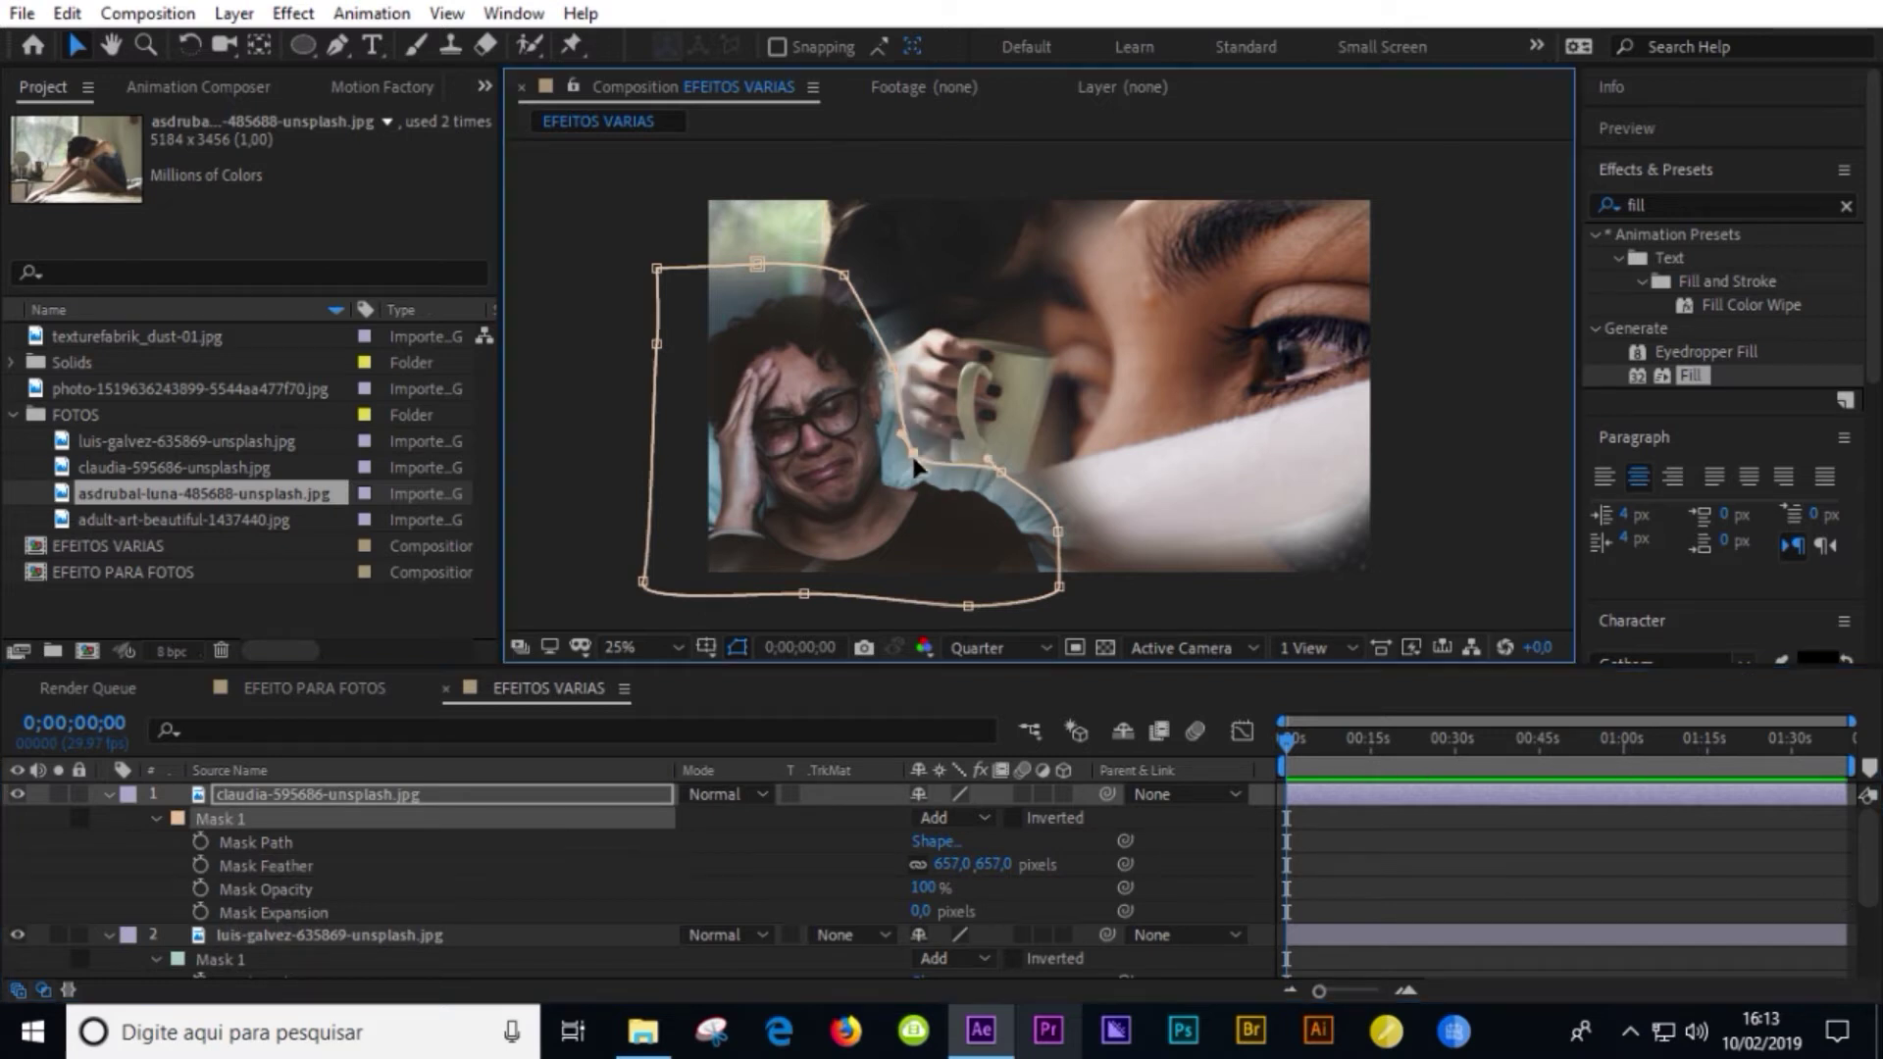
{"action": "left_click_drag", "start_coordinate": [1058, 530], "coordinate": [1057, 502]}
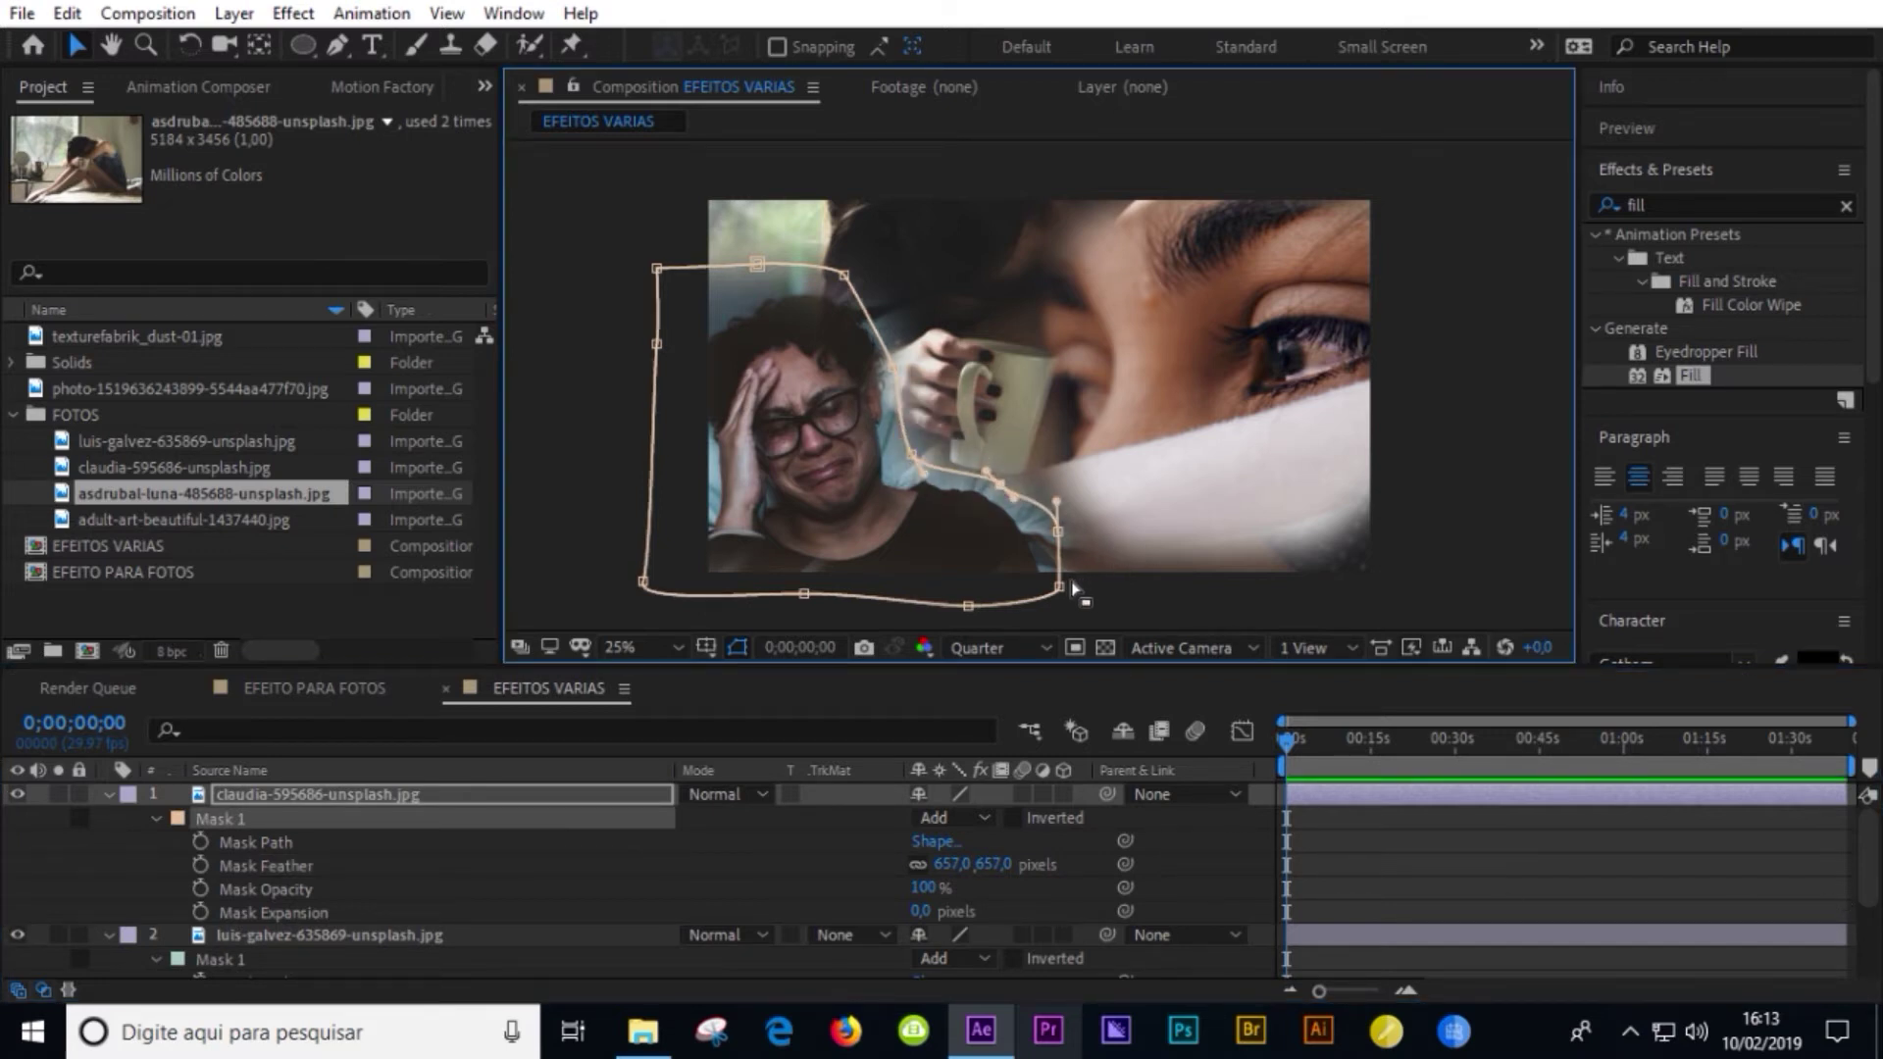
- Reshape the eye photo's mask by moving its upper-left, left and bottom vertices
{"action": "left_click", "coordinate": [1400, 811]}
{"action": "left_click", "coordinate": [1193, 349]}
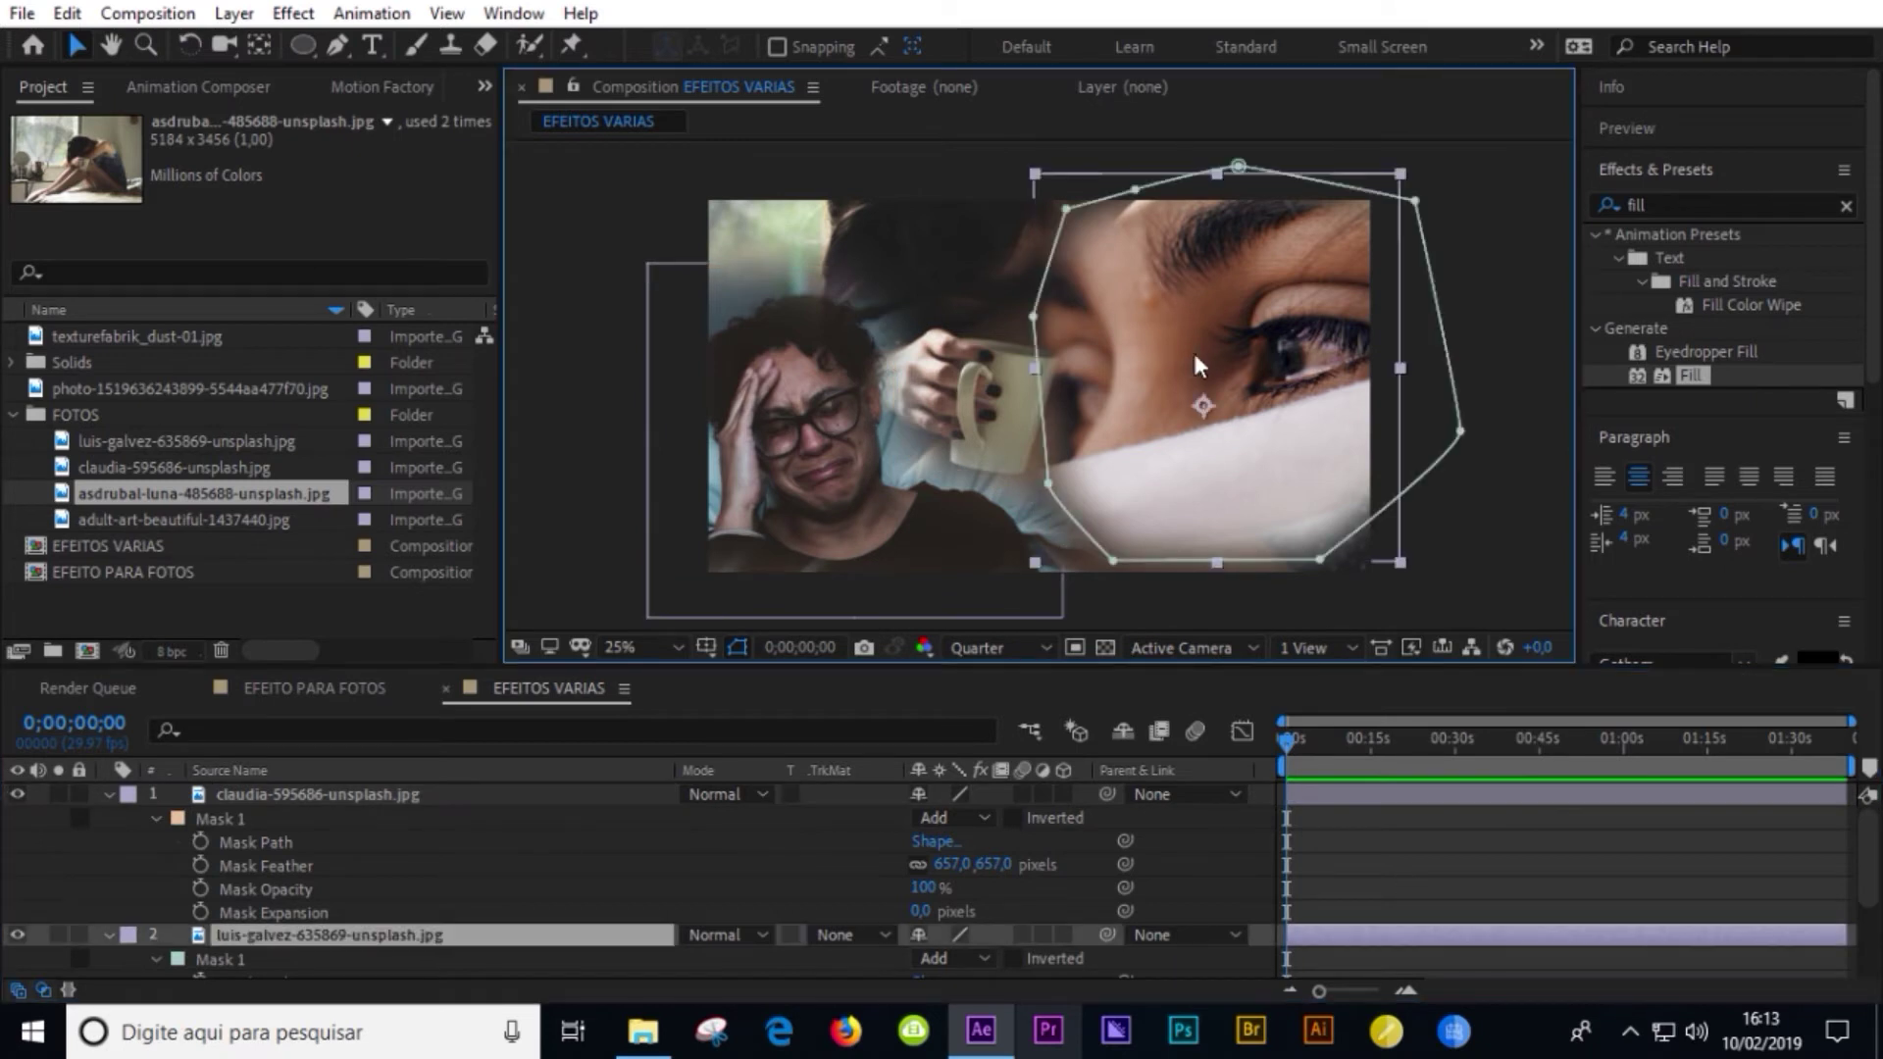
{"action": "left_click_drag", "start_coordinate": [1194, 432], "coordinate": [1184, 430]}
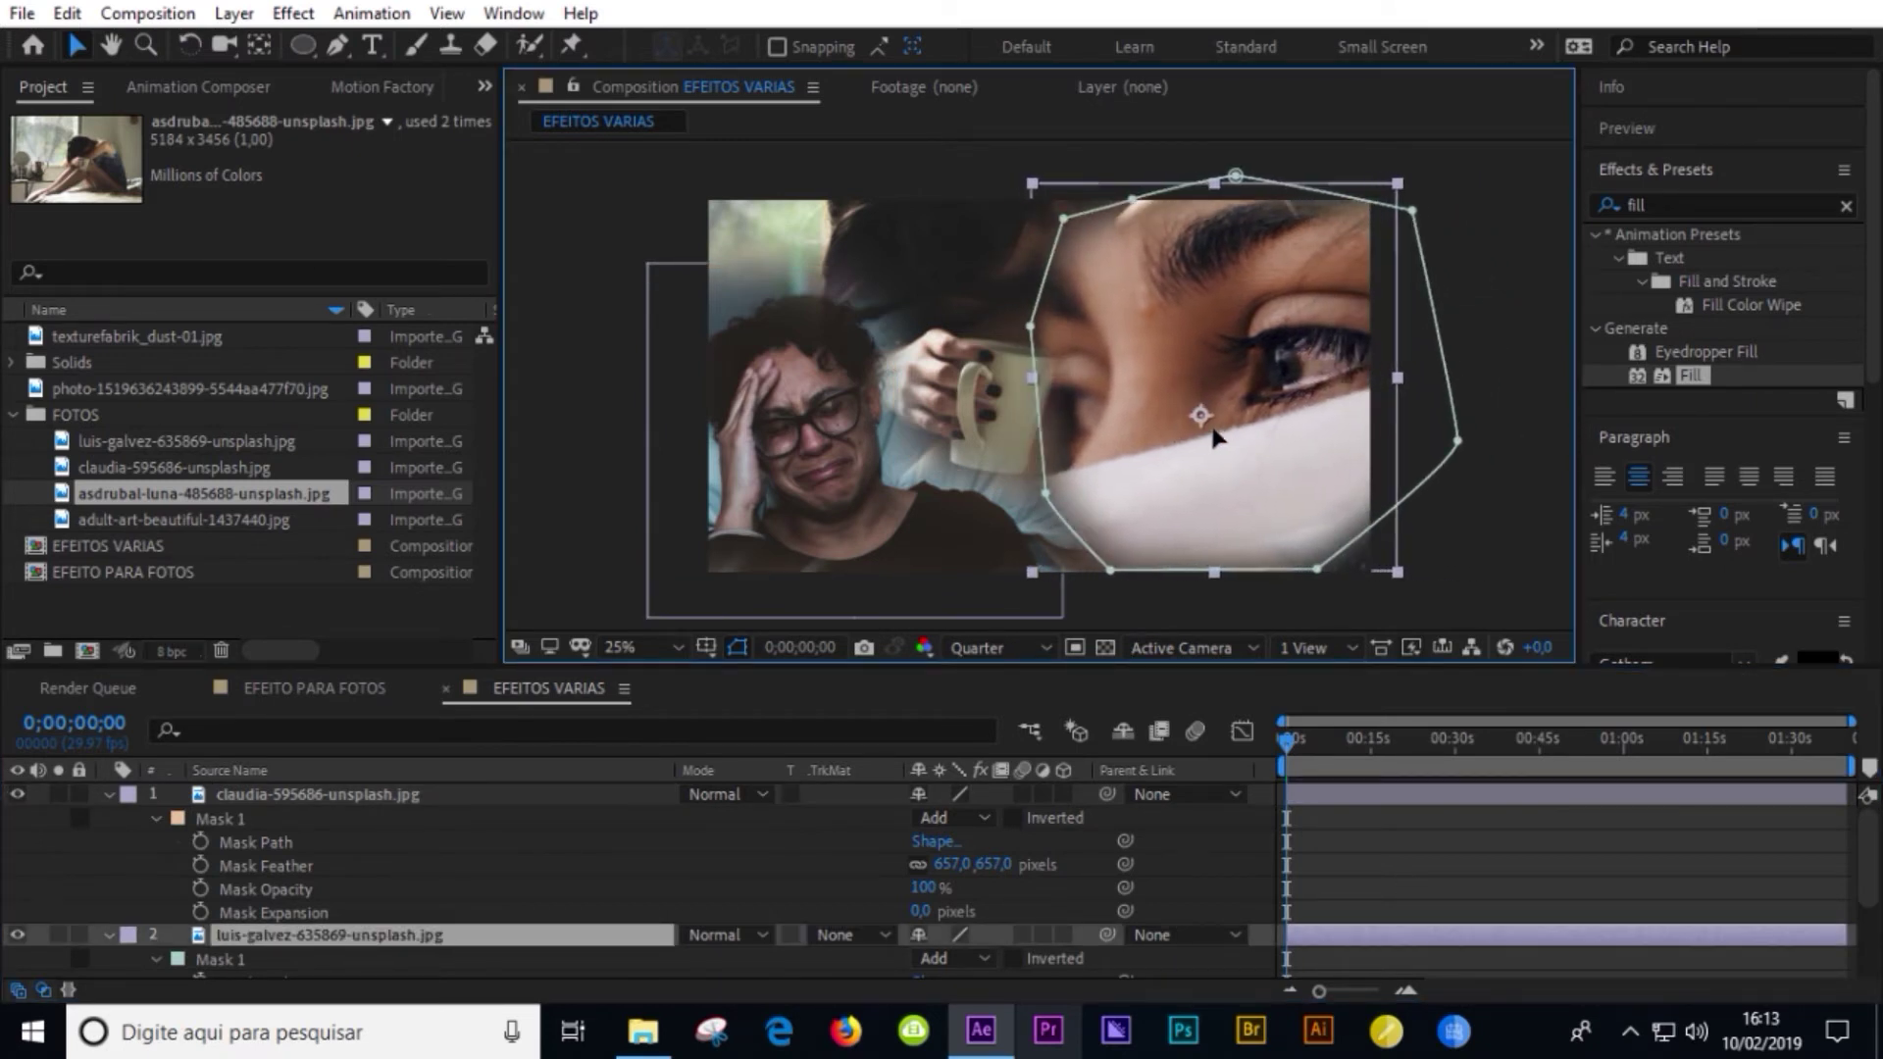
{"action": "left_click_drag", "start_coordinate": [1128, 198], "coordinate": [1155, 280]}
{"action": "key", "text": "ctrl+z"}
{"action": "mouse_move", "coordinate": [1063, 218]}
{"action": "left_mouse_down"}
{"action": "mouse_move", "coordinate": [1122, 261]}
{"action": "mouse_move", "coordinate": [1184, 160]}
{"action": "left_mouse_up"}
{"action": "left_click_drag", "start_coordinate": [1029, 326], "coordinate": [1105, 382]}
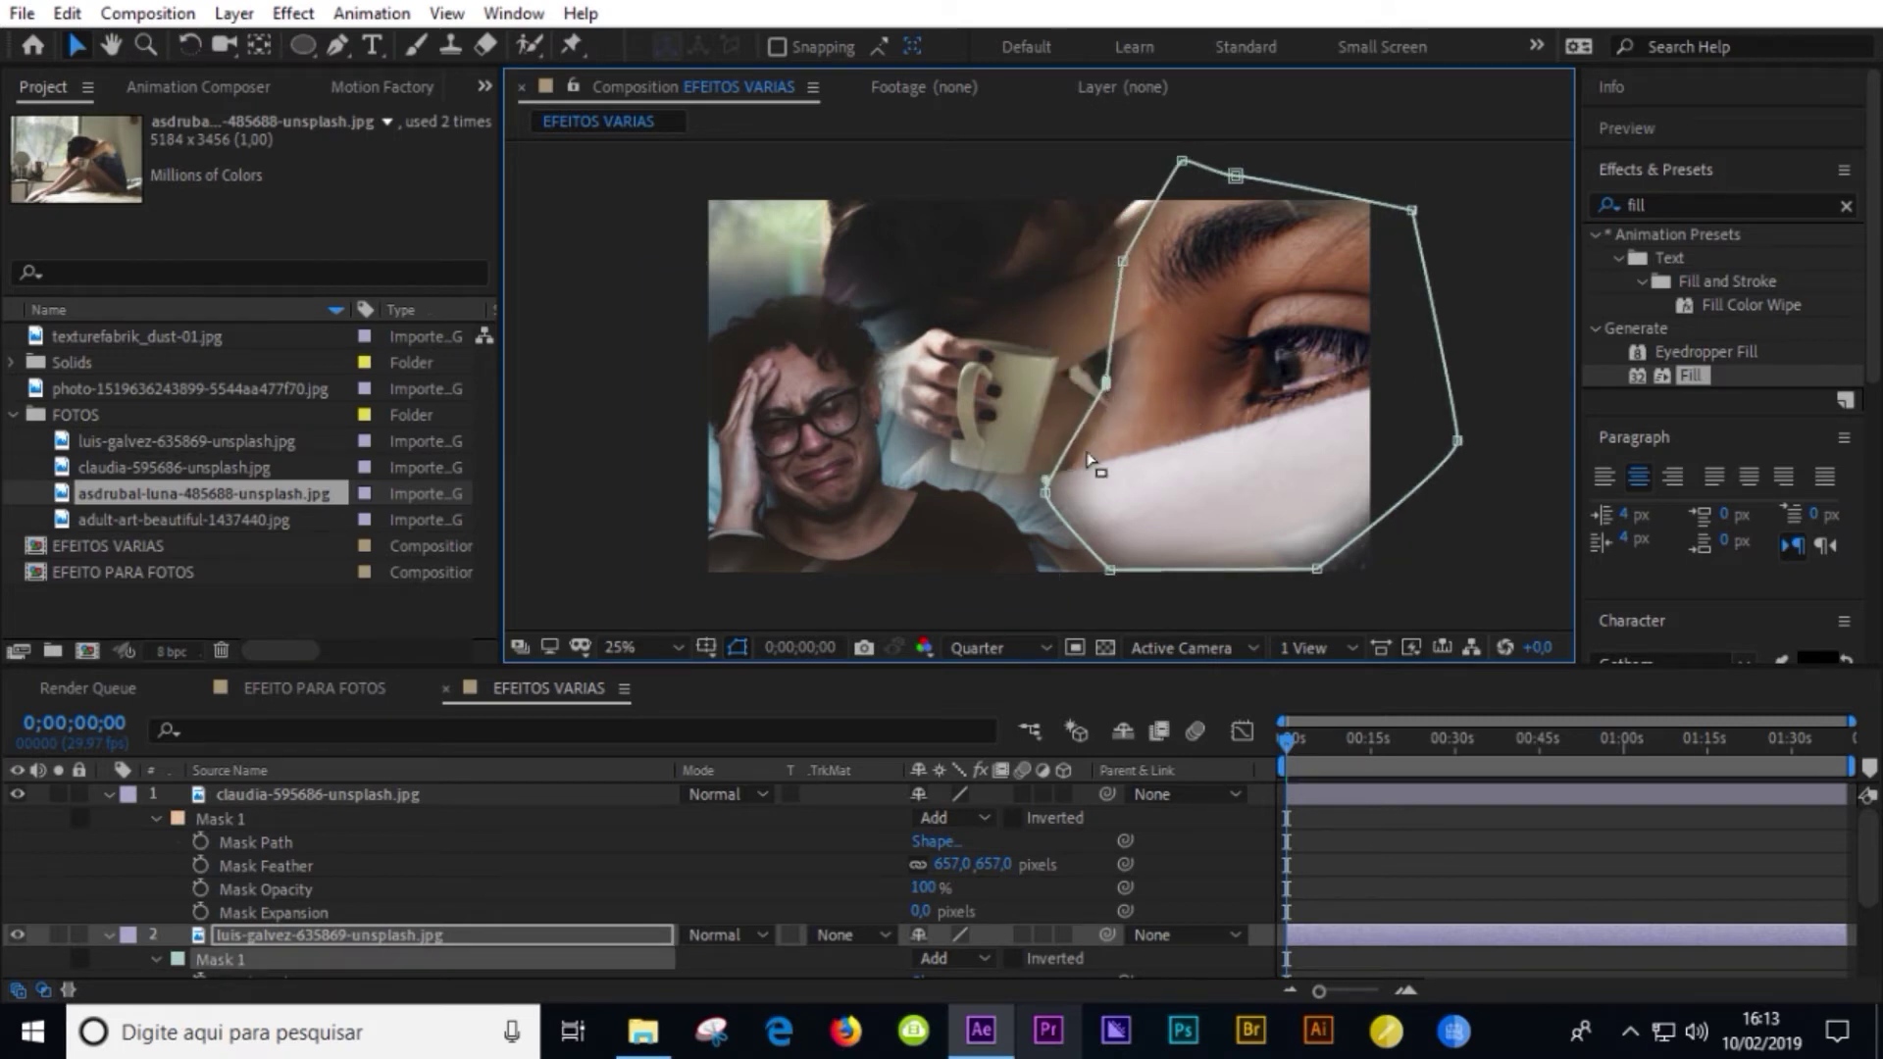
{"action": "left_click_drag", "start_coordinate": [1109, 569], "coordinate": [1147, 674]}
{"action": "mouse_move", "coordinate": [1046, 494]}
{"action": "left_mouse_down"}
{"action": "mouse_move", "coordinate": [1122, 518]}
{"action": "mouse_move", "coordinate": [1092, 507]}
{"action": "left_mouse_up"}
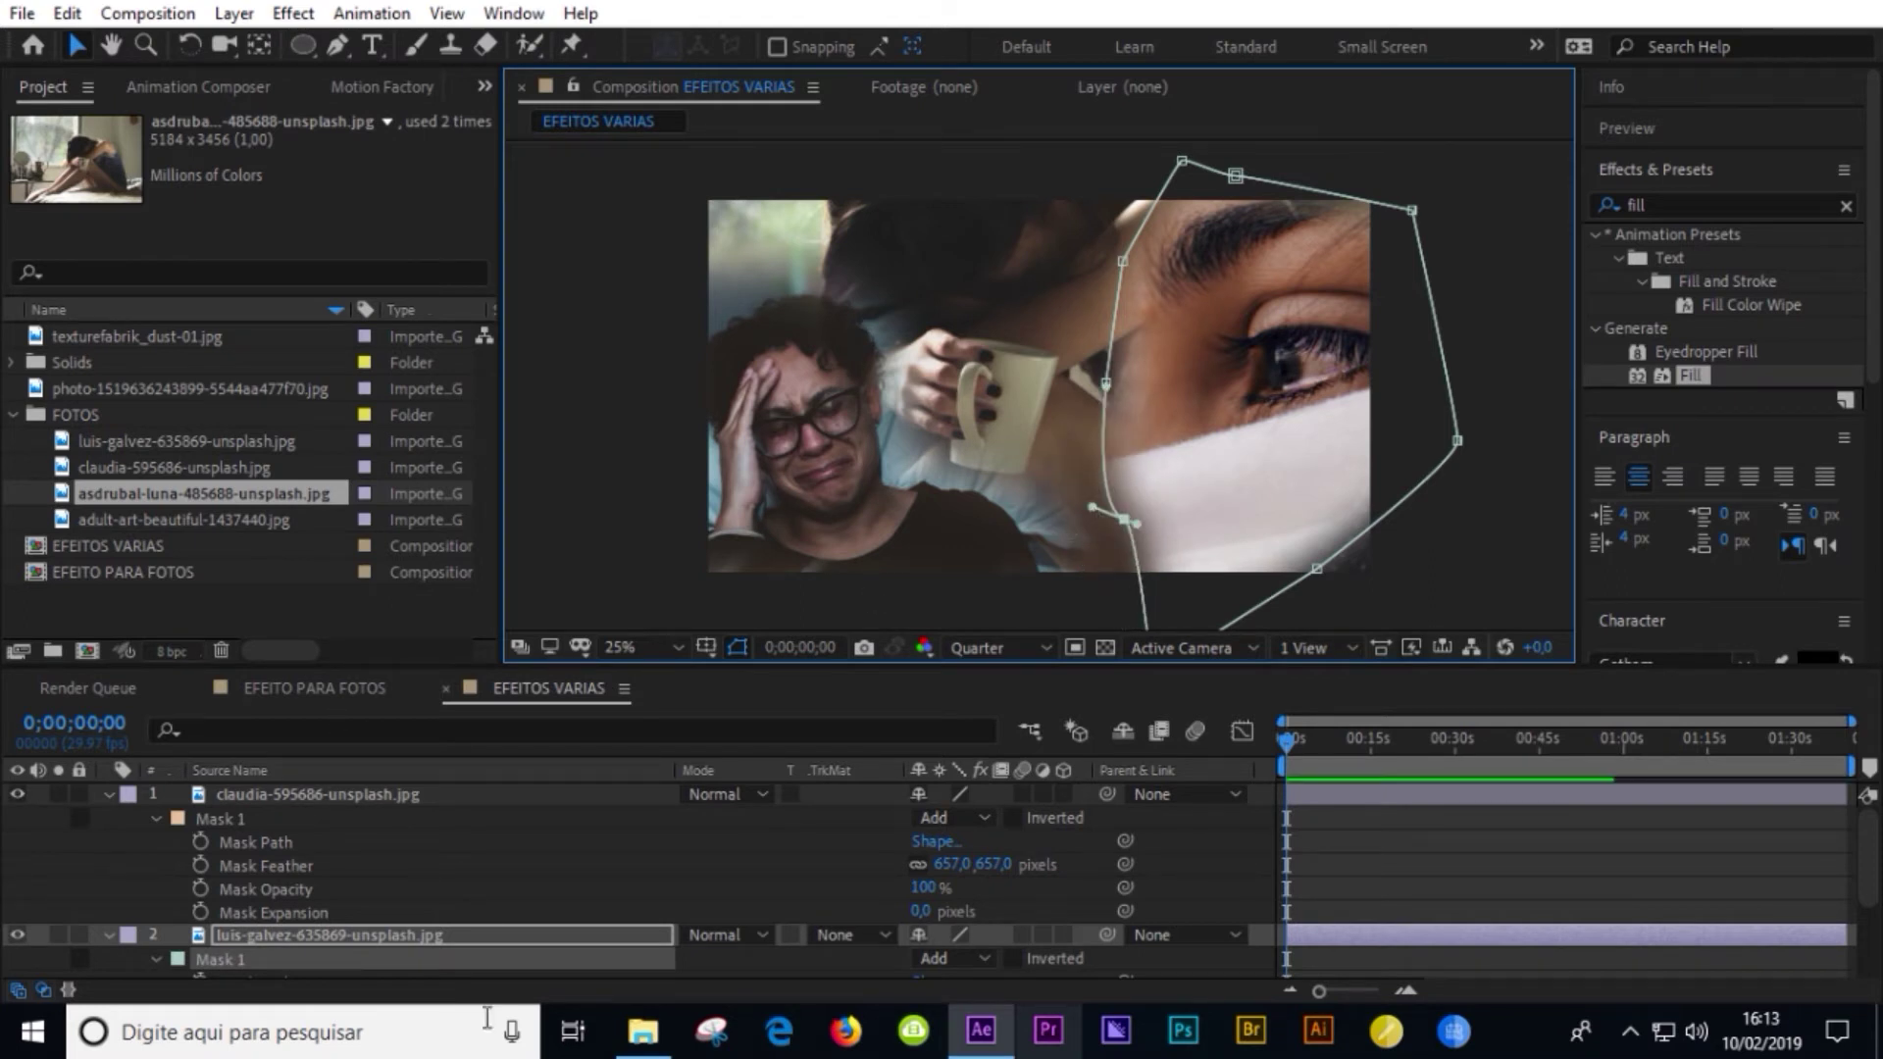
- Collapse the layers and delete the asdrubal-luna photo layer
{"action": "left_click", "coordinate": [109, 794]}
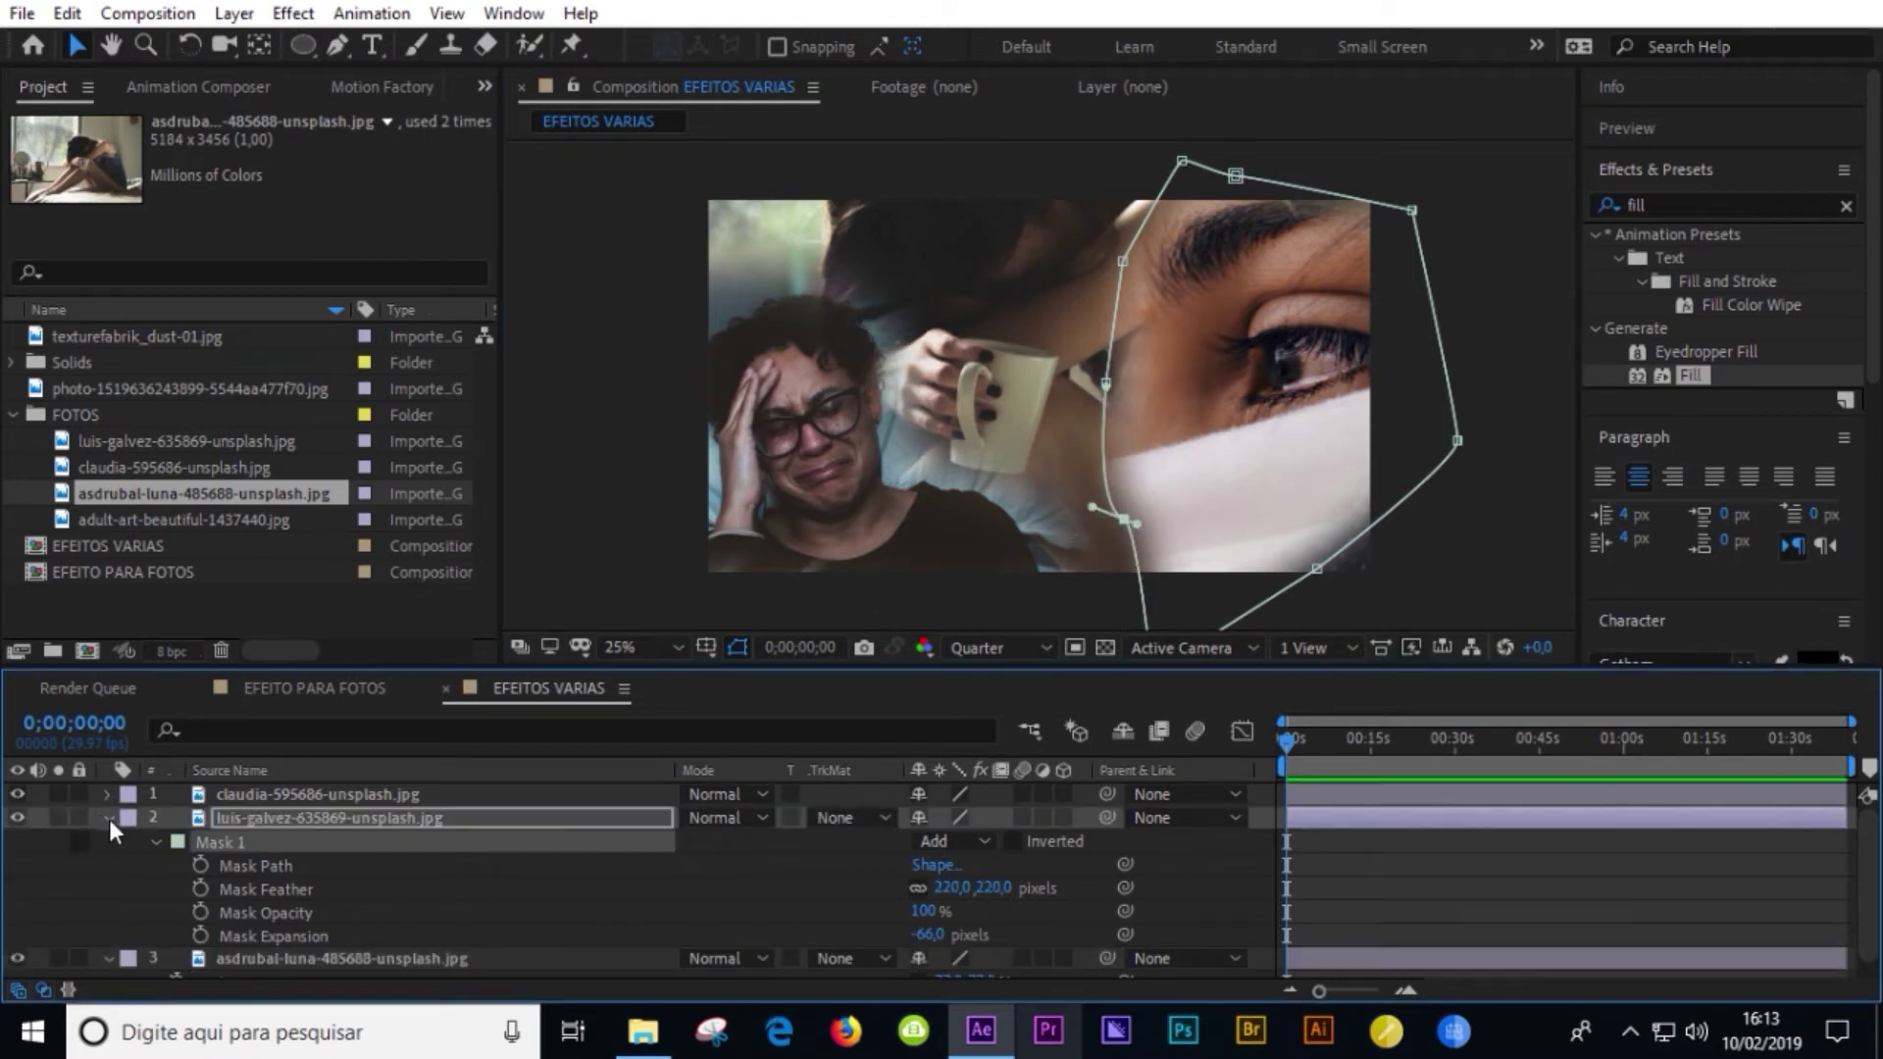
{"action": "left_click", "coordinate": [109, 818]}
{"action": "left_click", "coordinate": [291, 849]}
{"action": "key", "text": "Delete"}
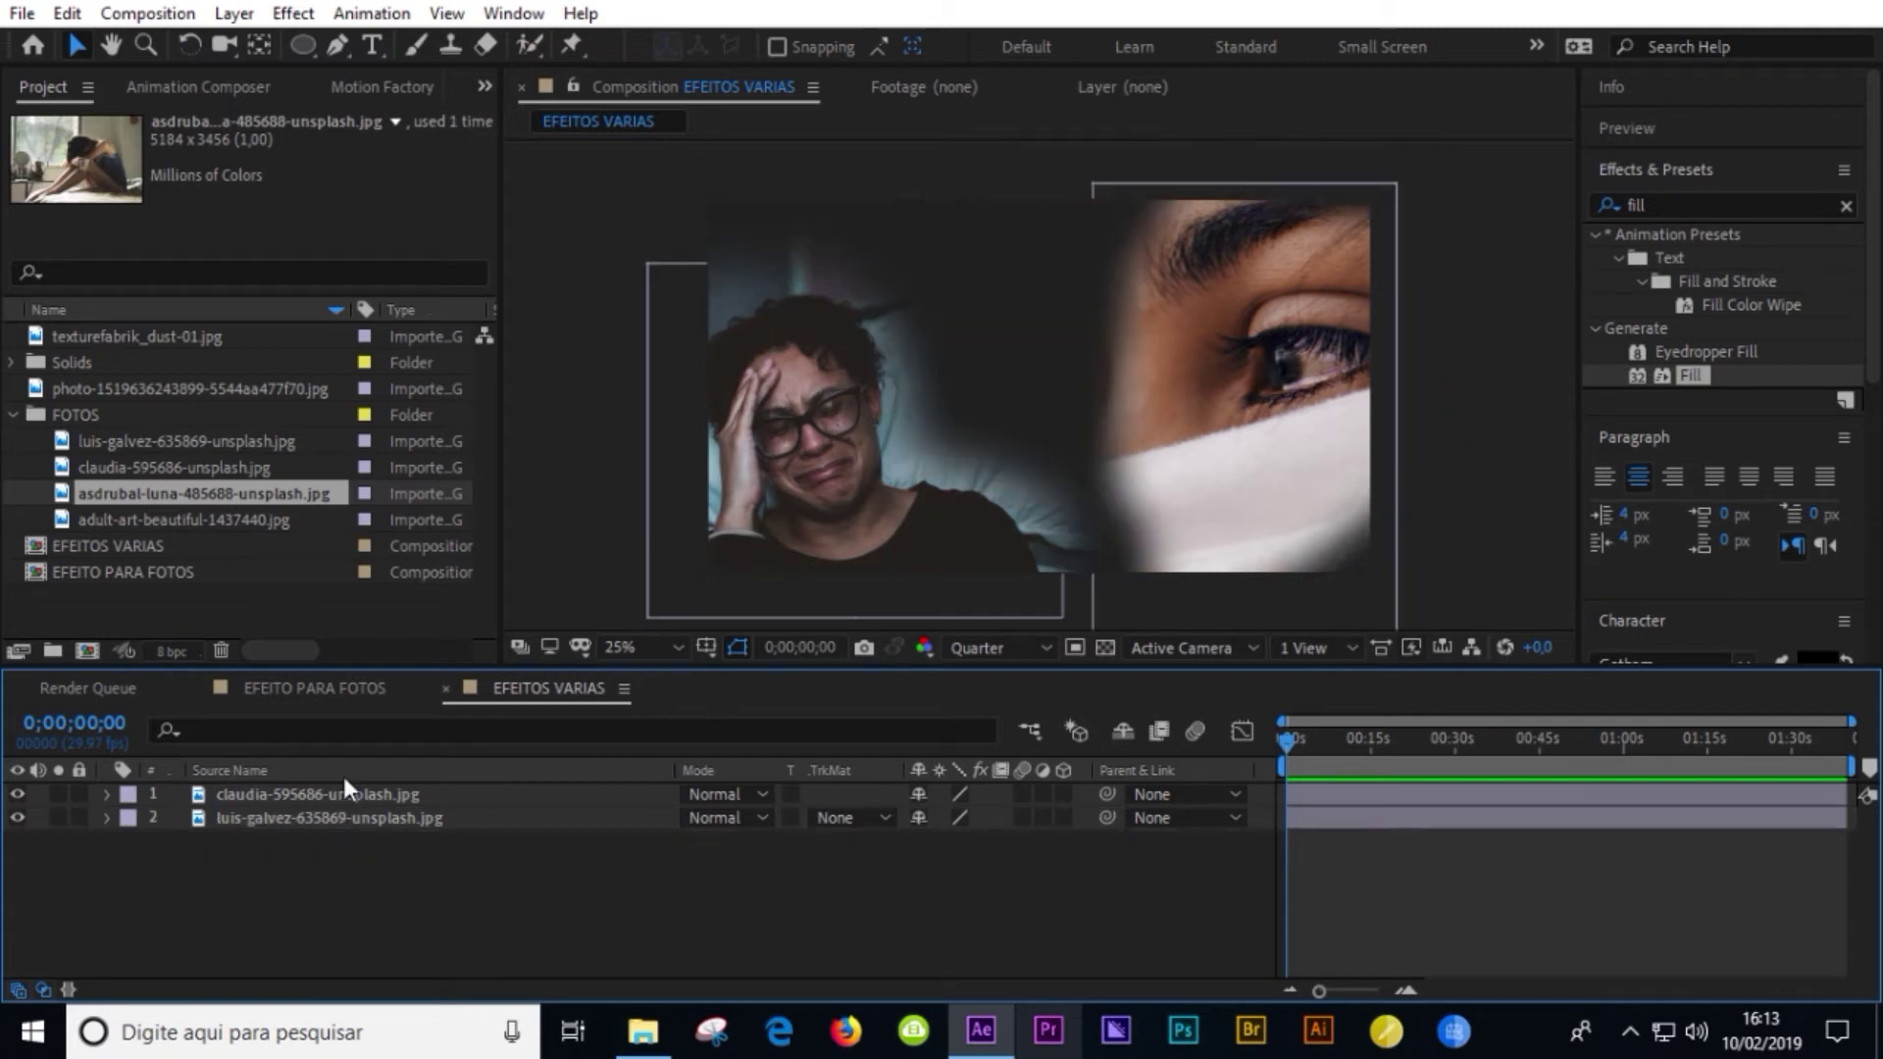
- Add adult-art-beautiful-1437440.jpg as the third layer at 78% scale and select it
{"action": "left_click", "coordinate": [202, 483]}
{"action": "left_click", "coordinate": [206, 438]}
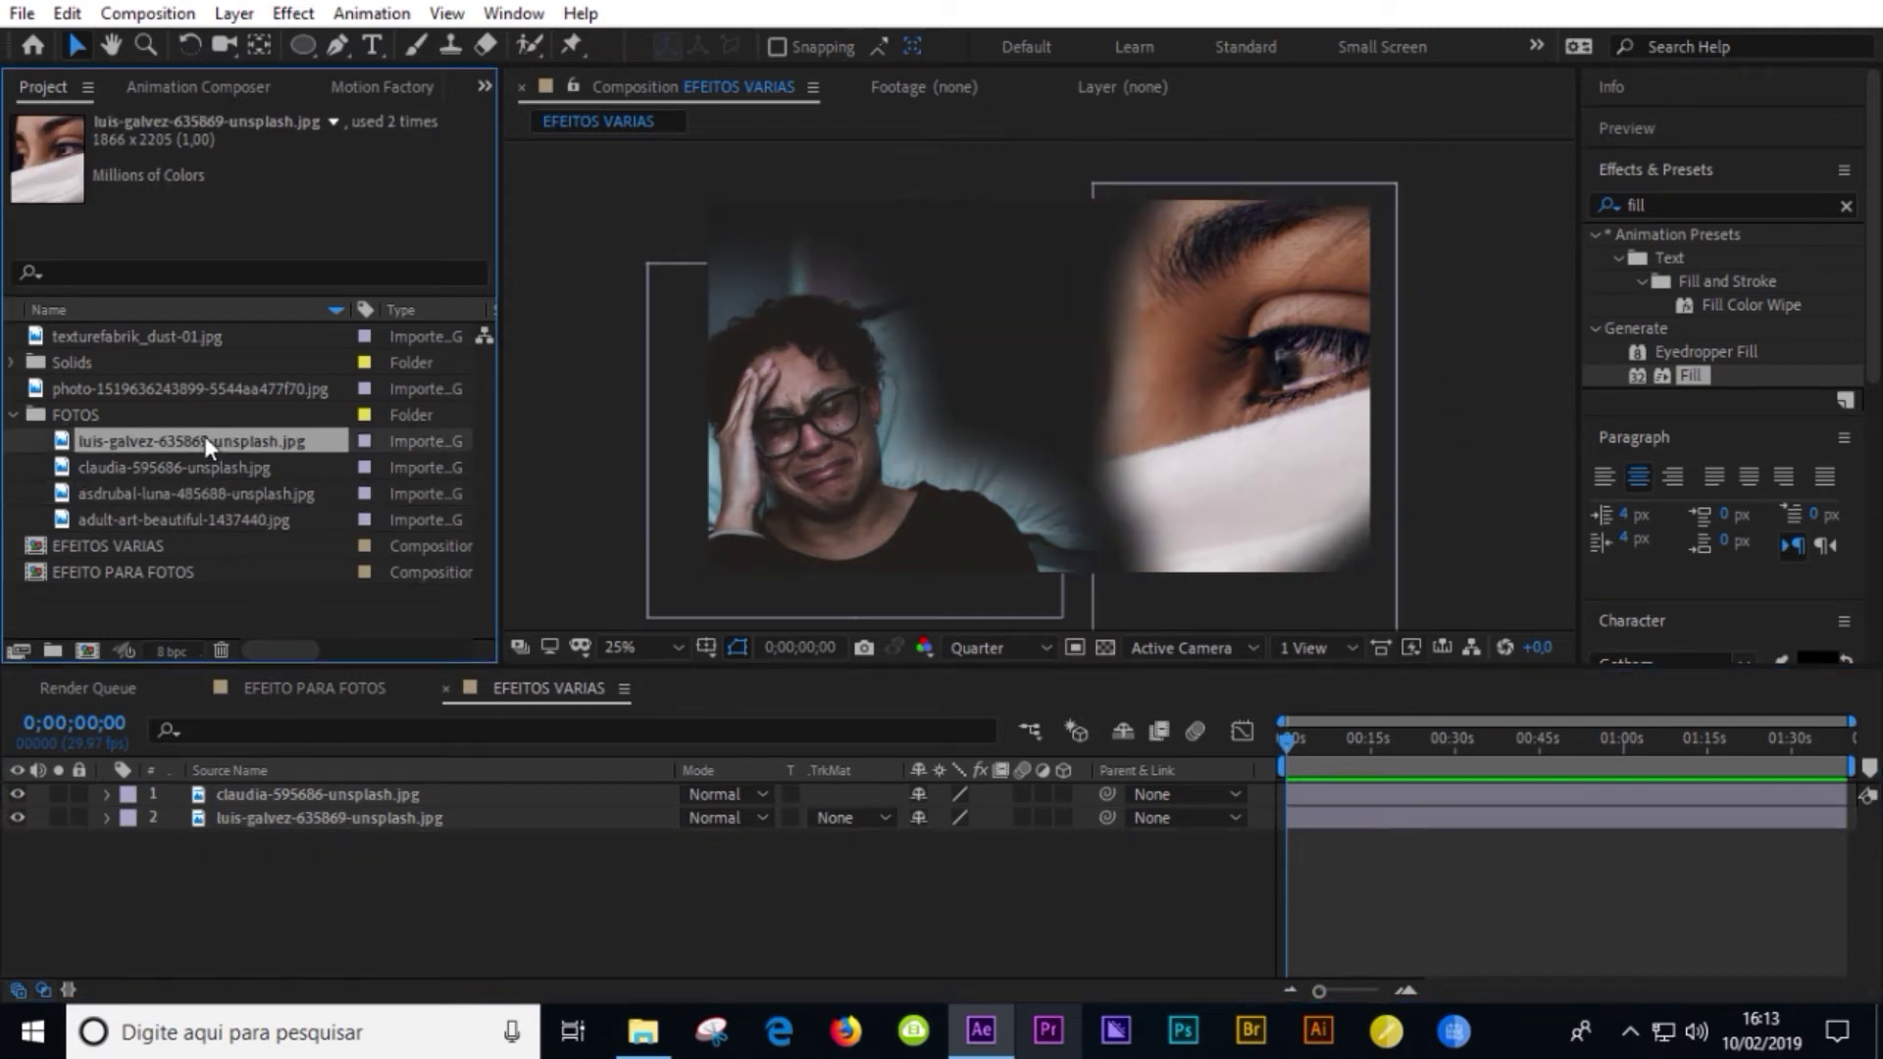
{"action": "left_click", "coordinate": [231, 522]}
{"action": "left_click_drag", "start_coordinate": [216, 514], "coordinate": [377, 920]}
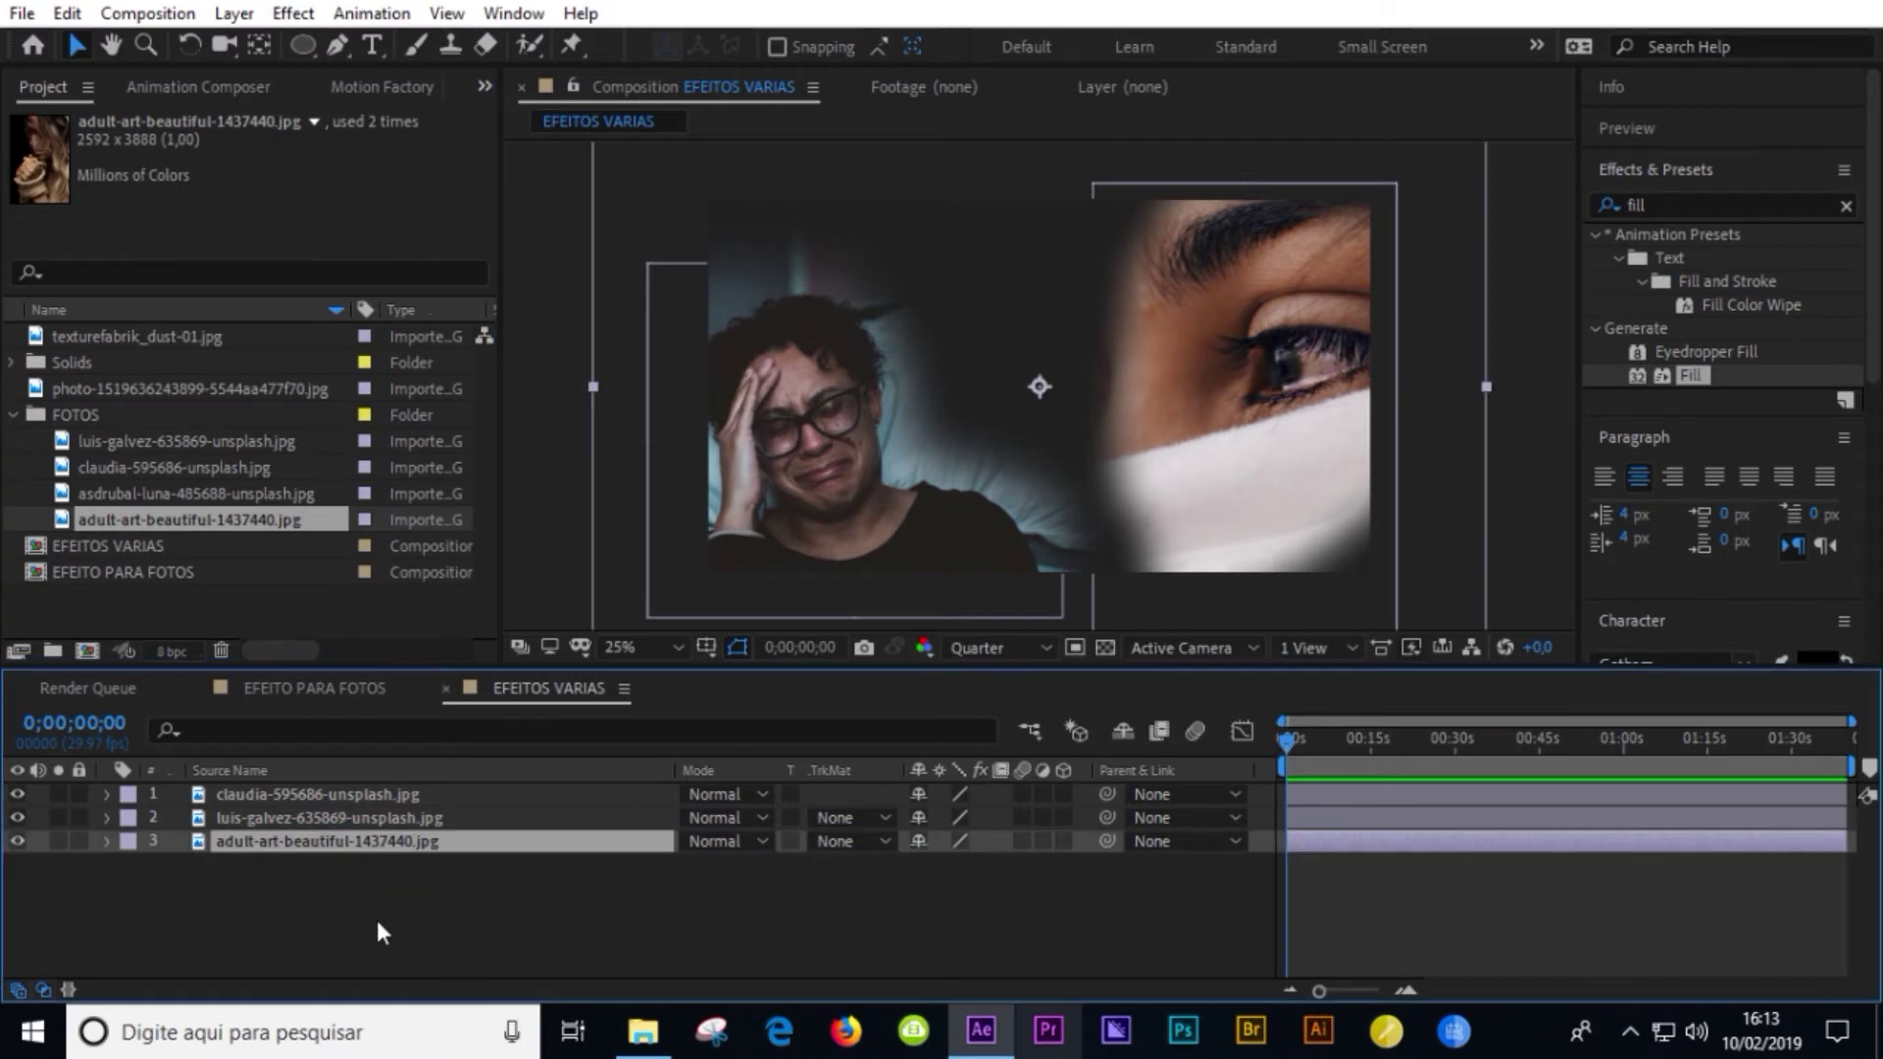
{"action": "key", "text": "s"}
{"action": "left_click_drag", "start_coordinate": [1006, 863], "coordinate": [962, 863]}
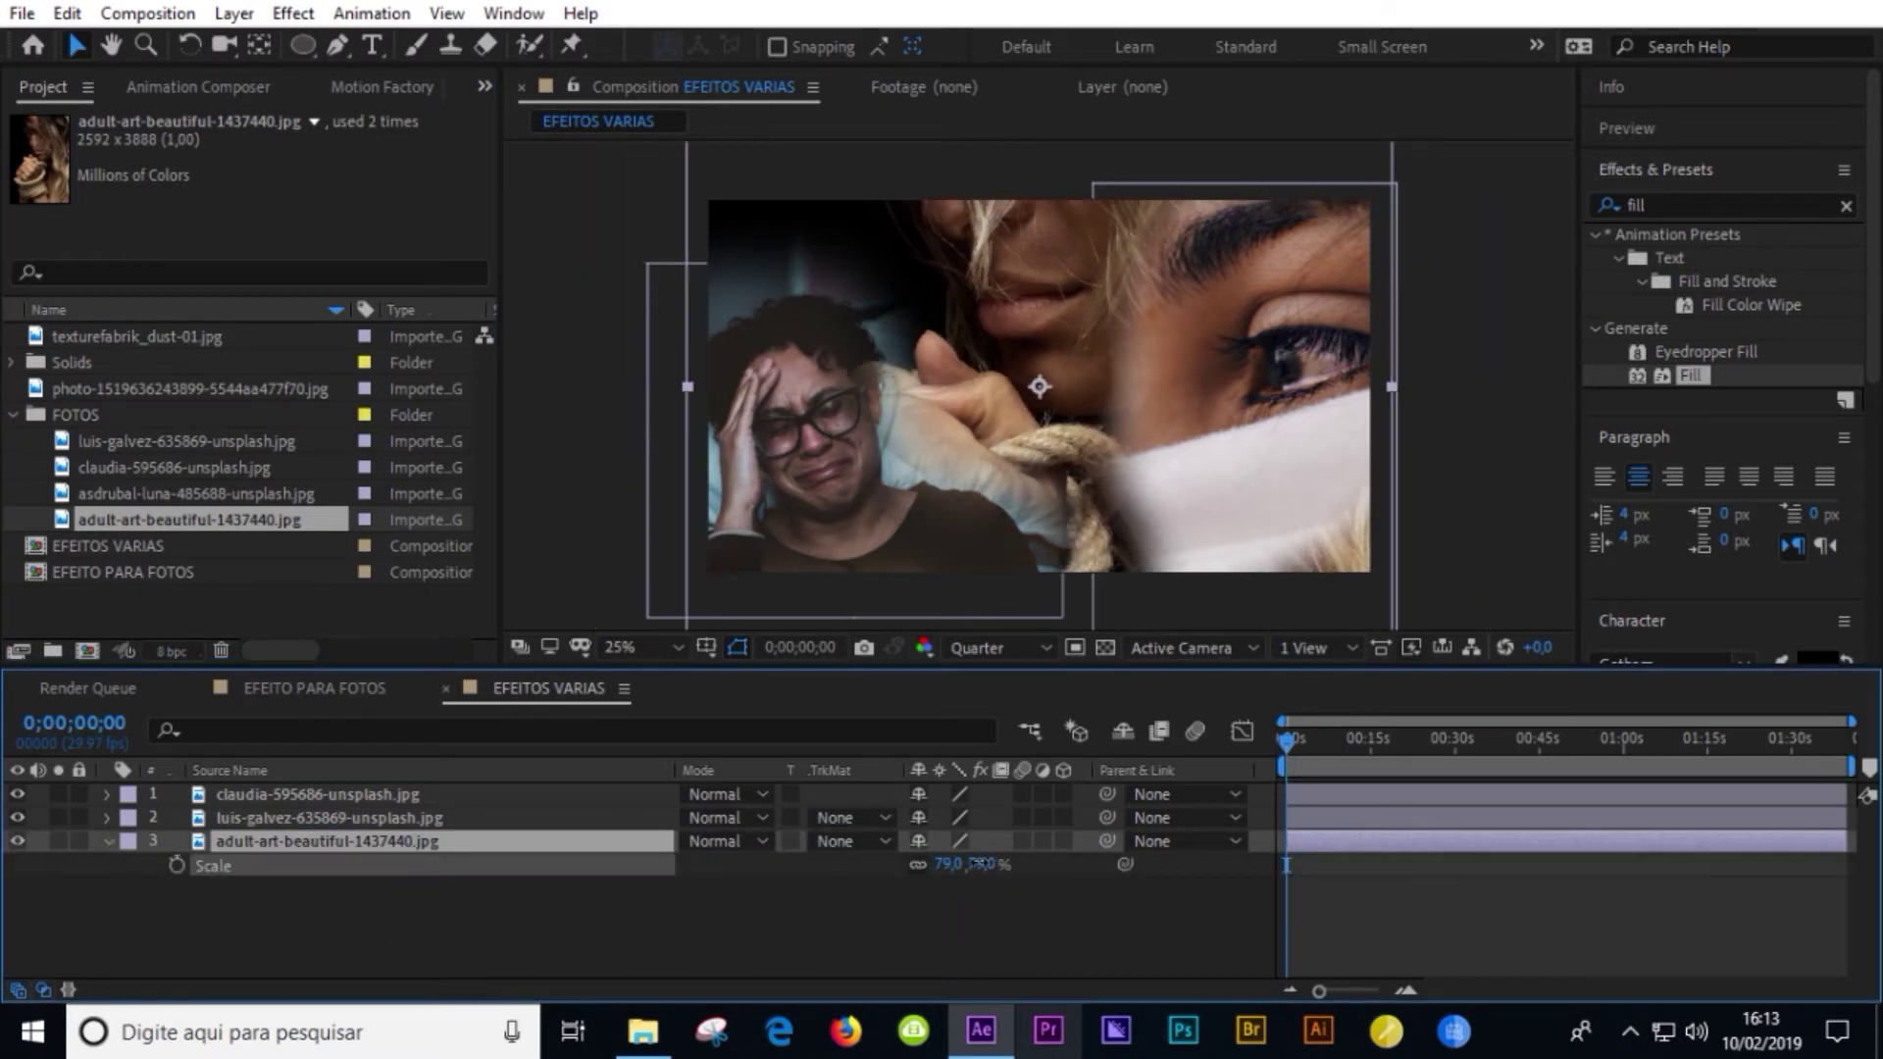
{"action": "left_click", "coordinate": [1024, 257]}
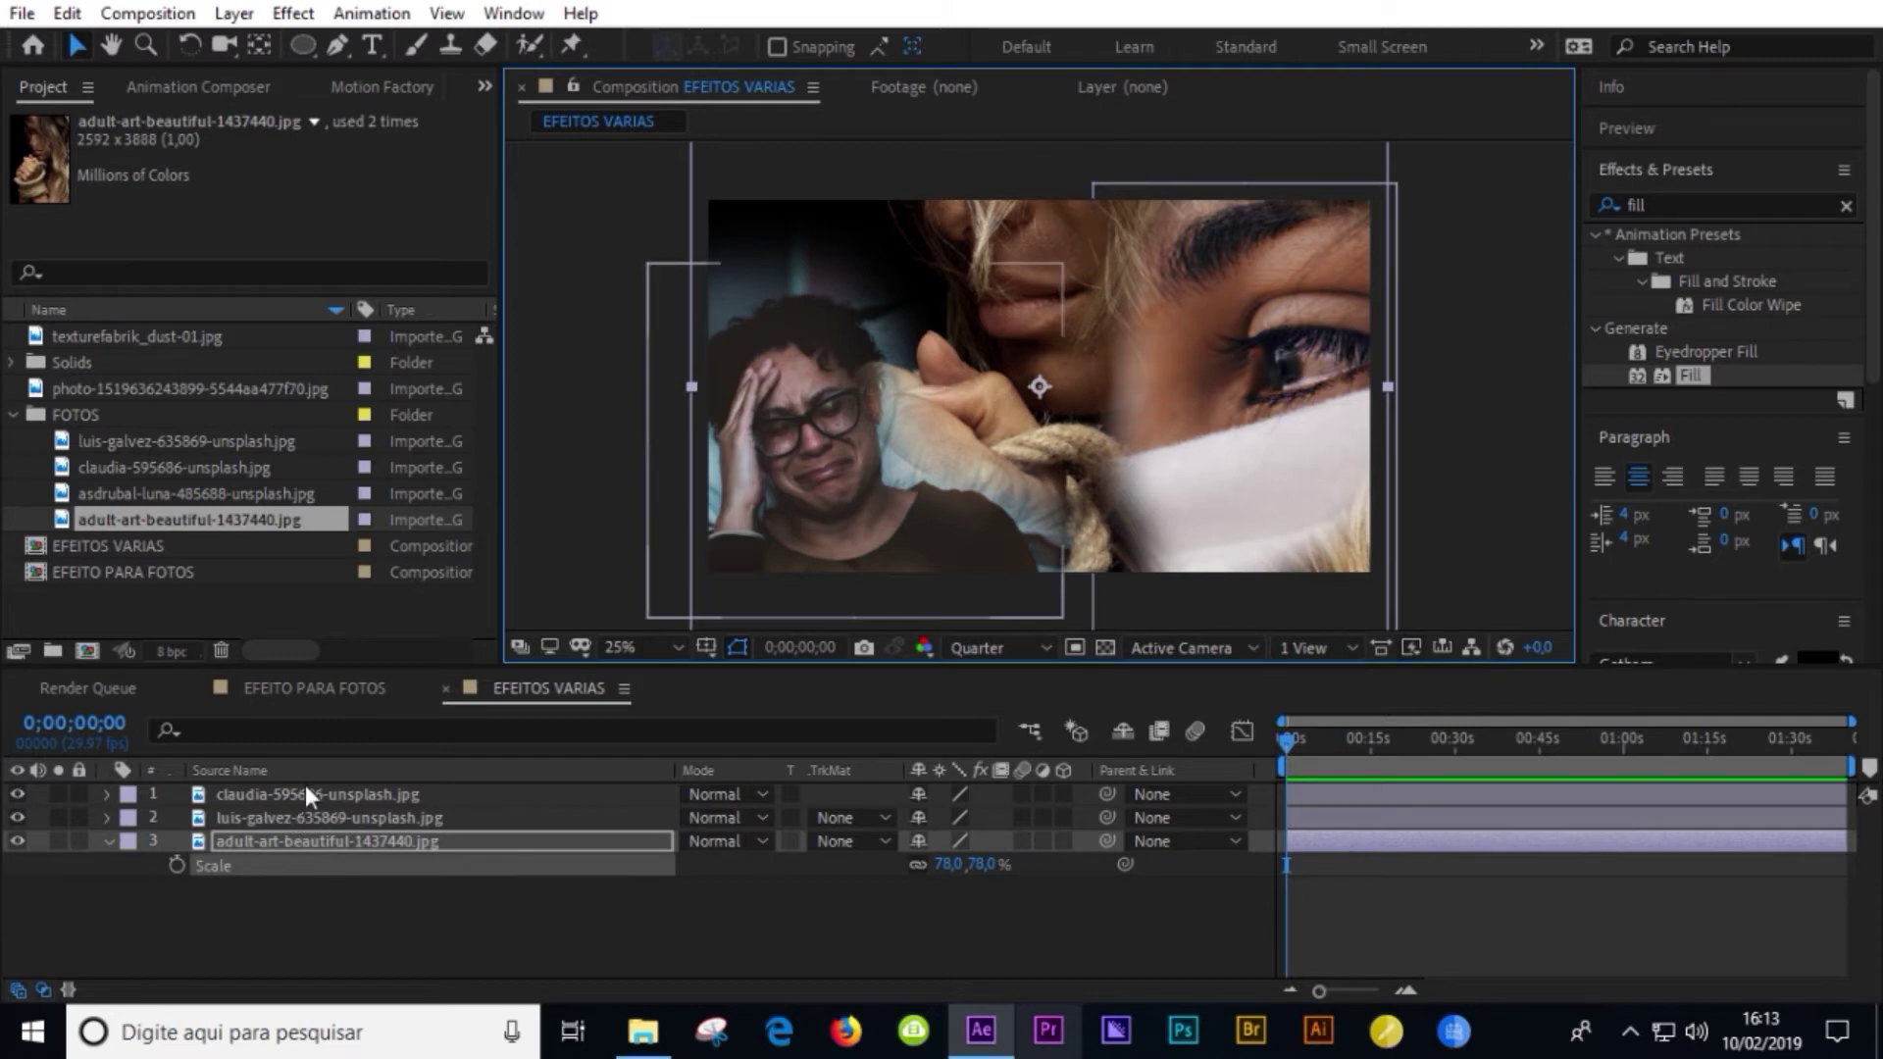
{"action": "key", "text": "ctrl+a"}
{"action": "left_click", "coordinate": [316, 895]}
{"action": "left_click", "coordinate": [322, 843]}
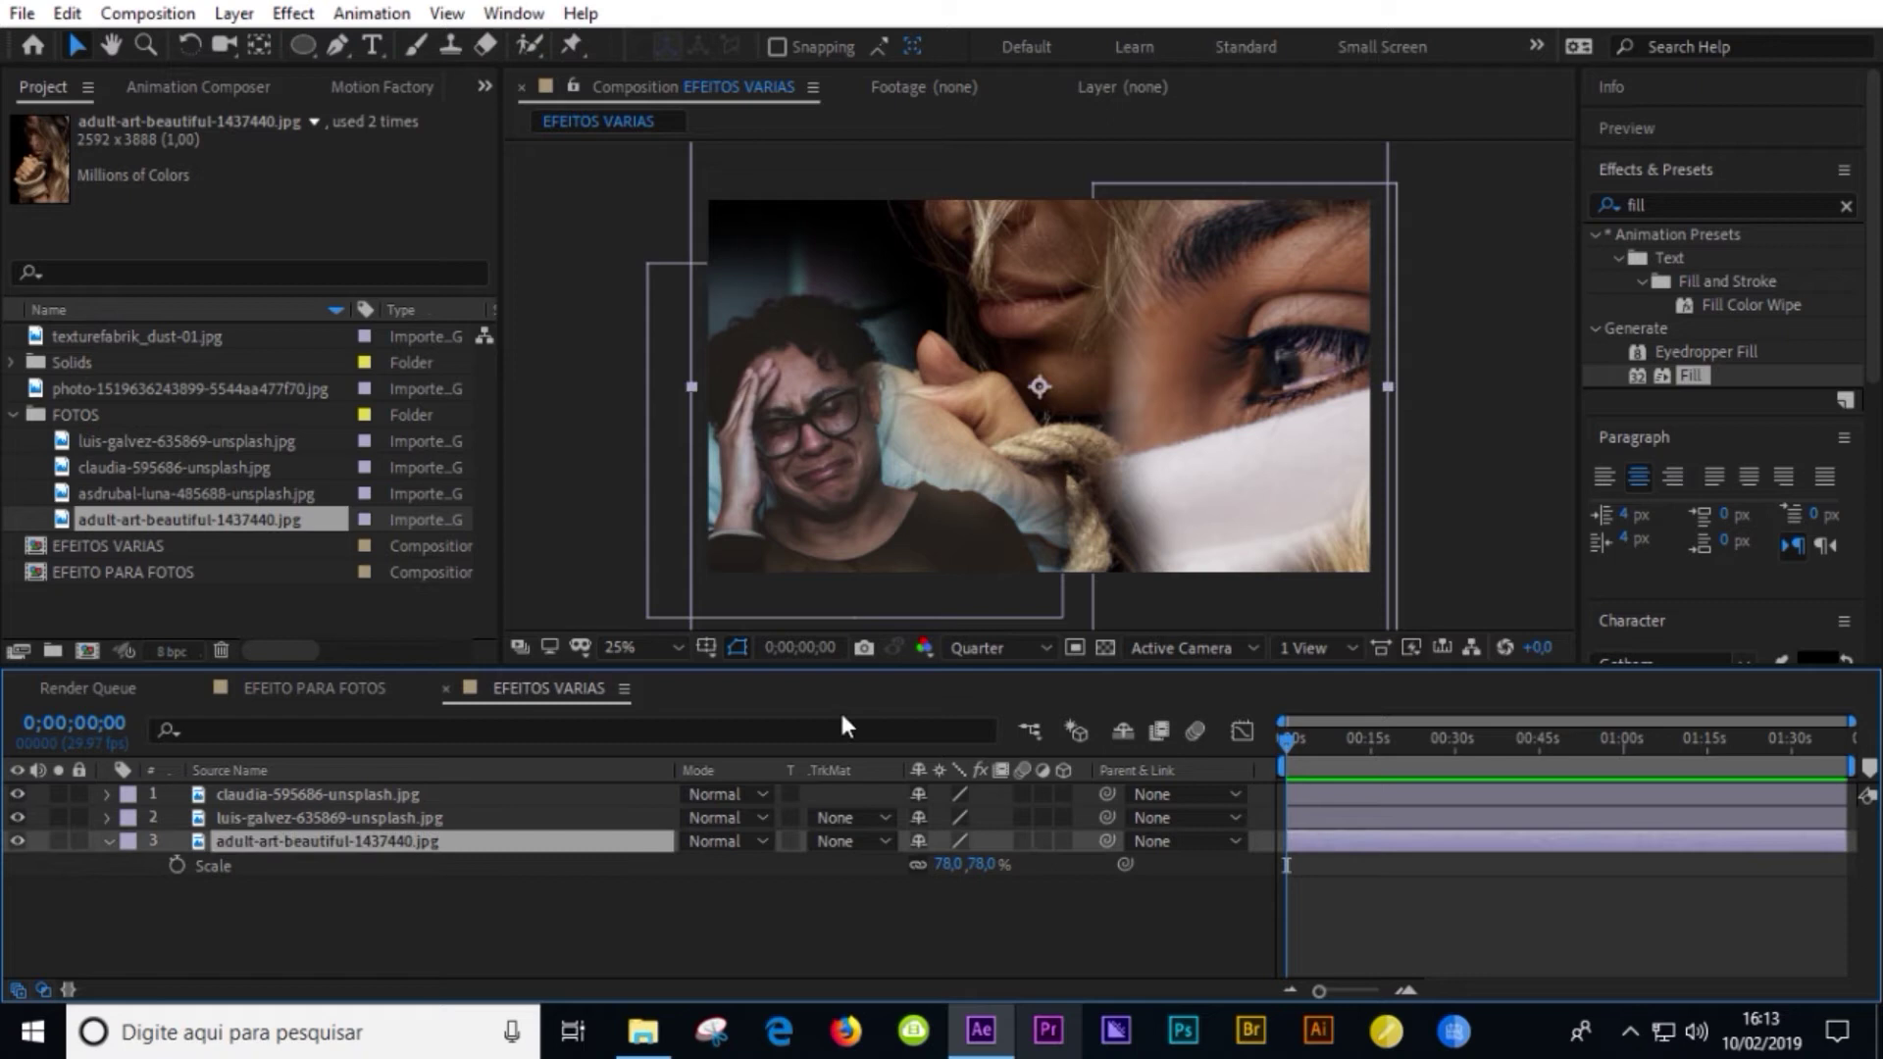
{"action": "left_click", "coordinate": [1696, 205]}
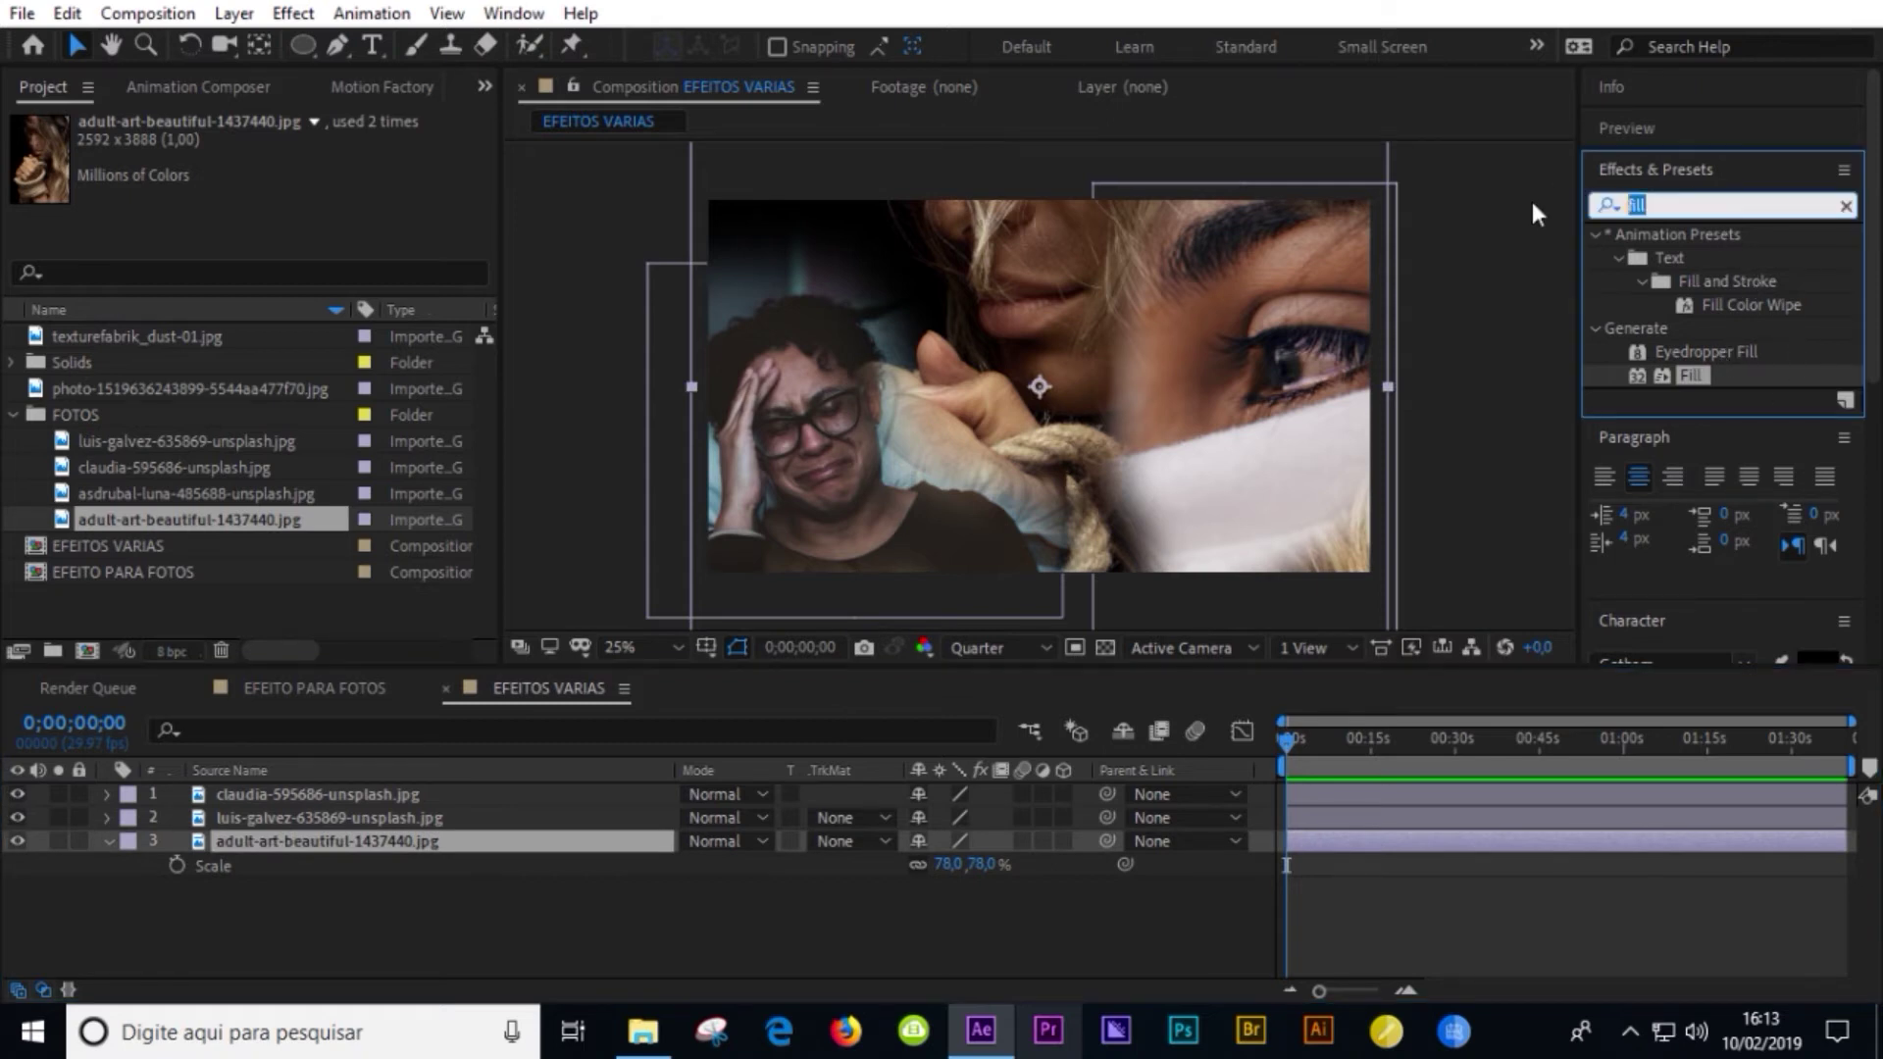
- Apply the Wiggle - position preset to the adult-art layer with Wiggle Amount 10 and adjusted Wiggle Speed
{"action": "type", "text": "wigg"}
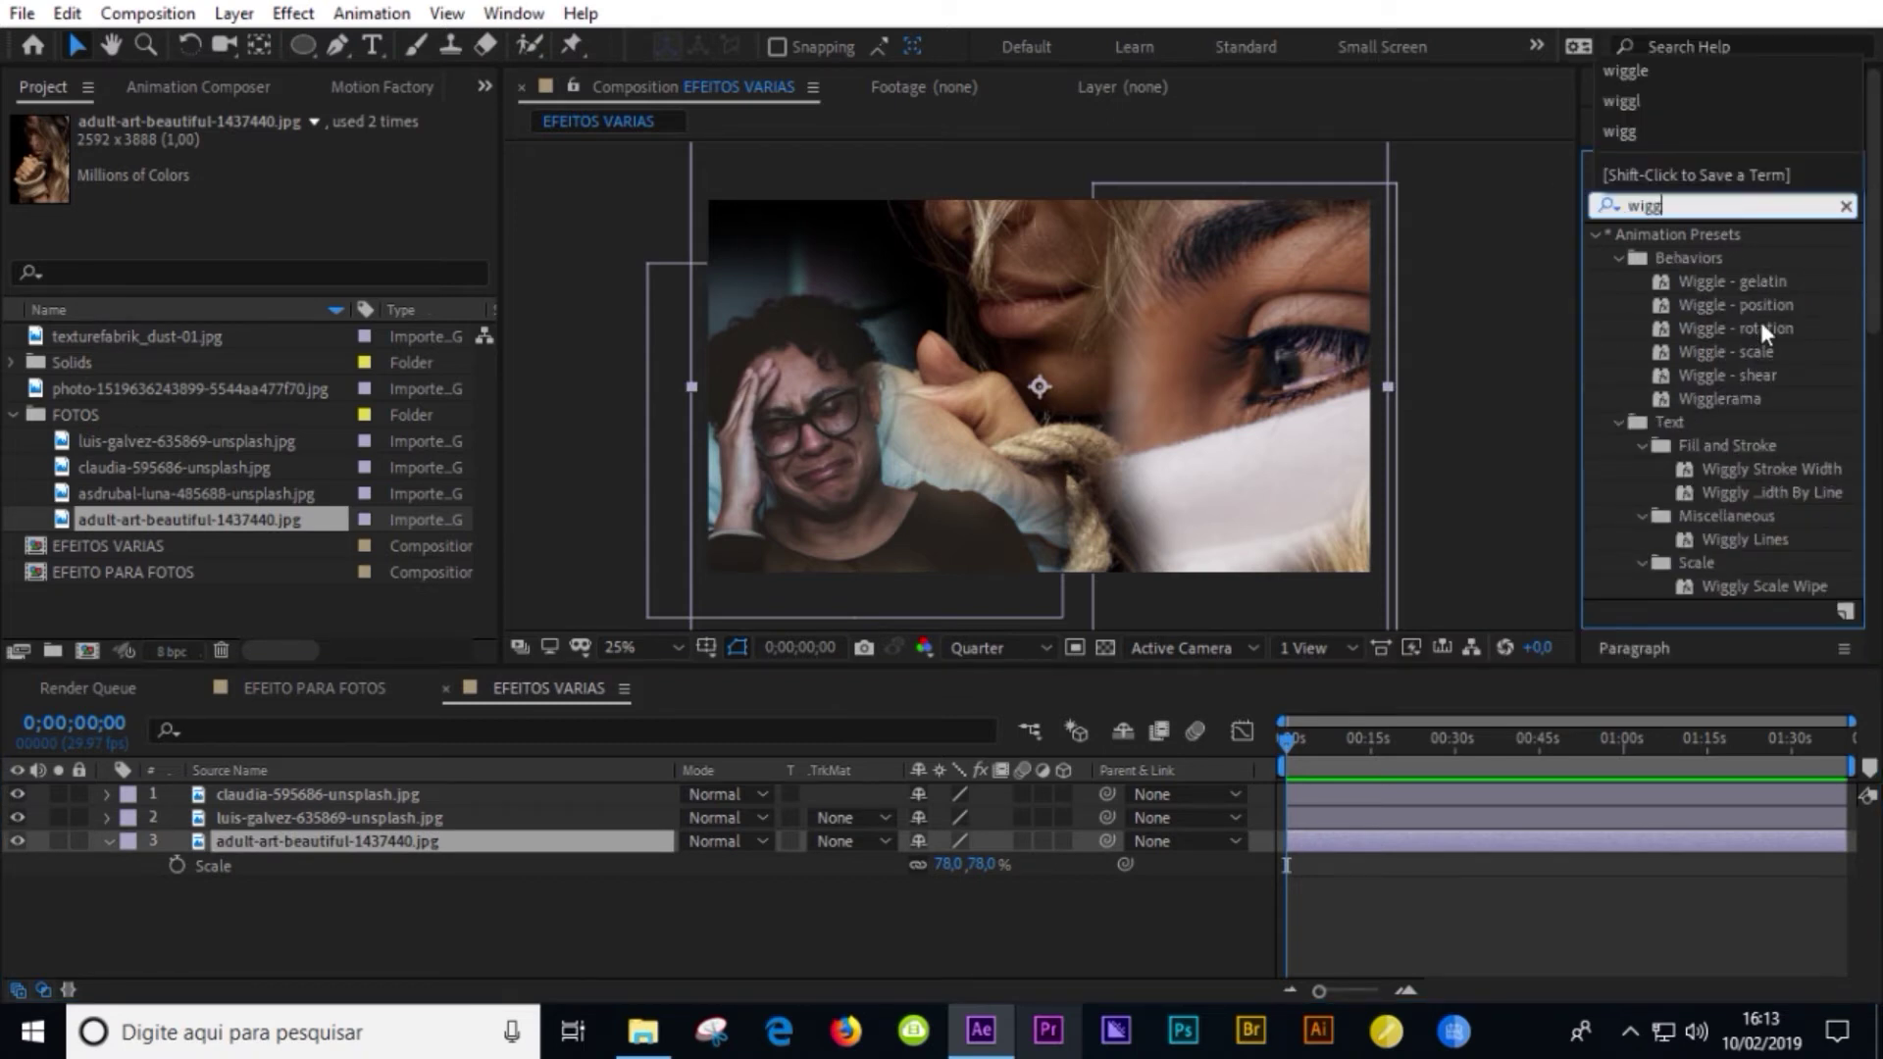
{"action": "left_click_drag", "start_coordinate": [1755, 306], "coordinate": [343, 852]}
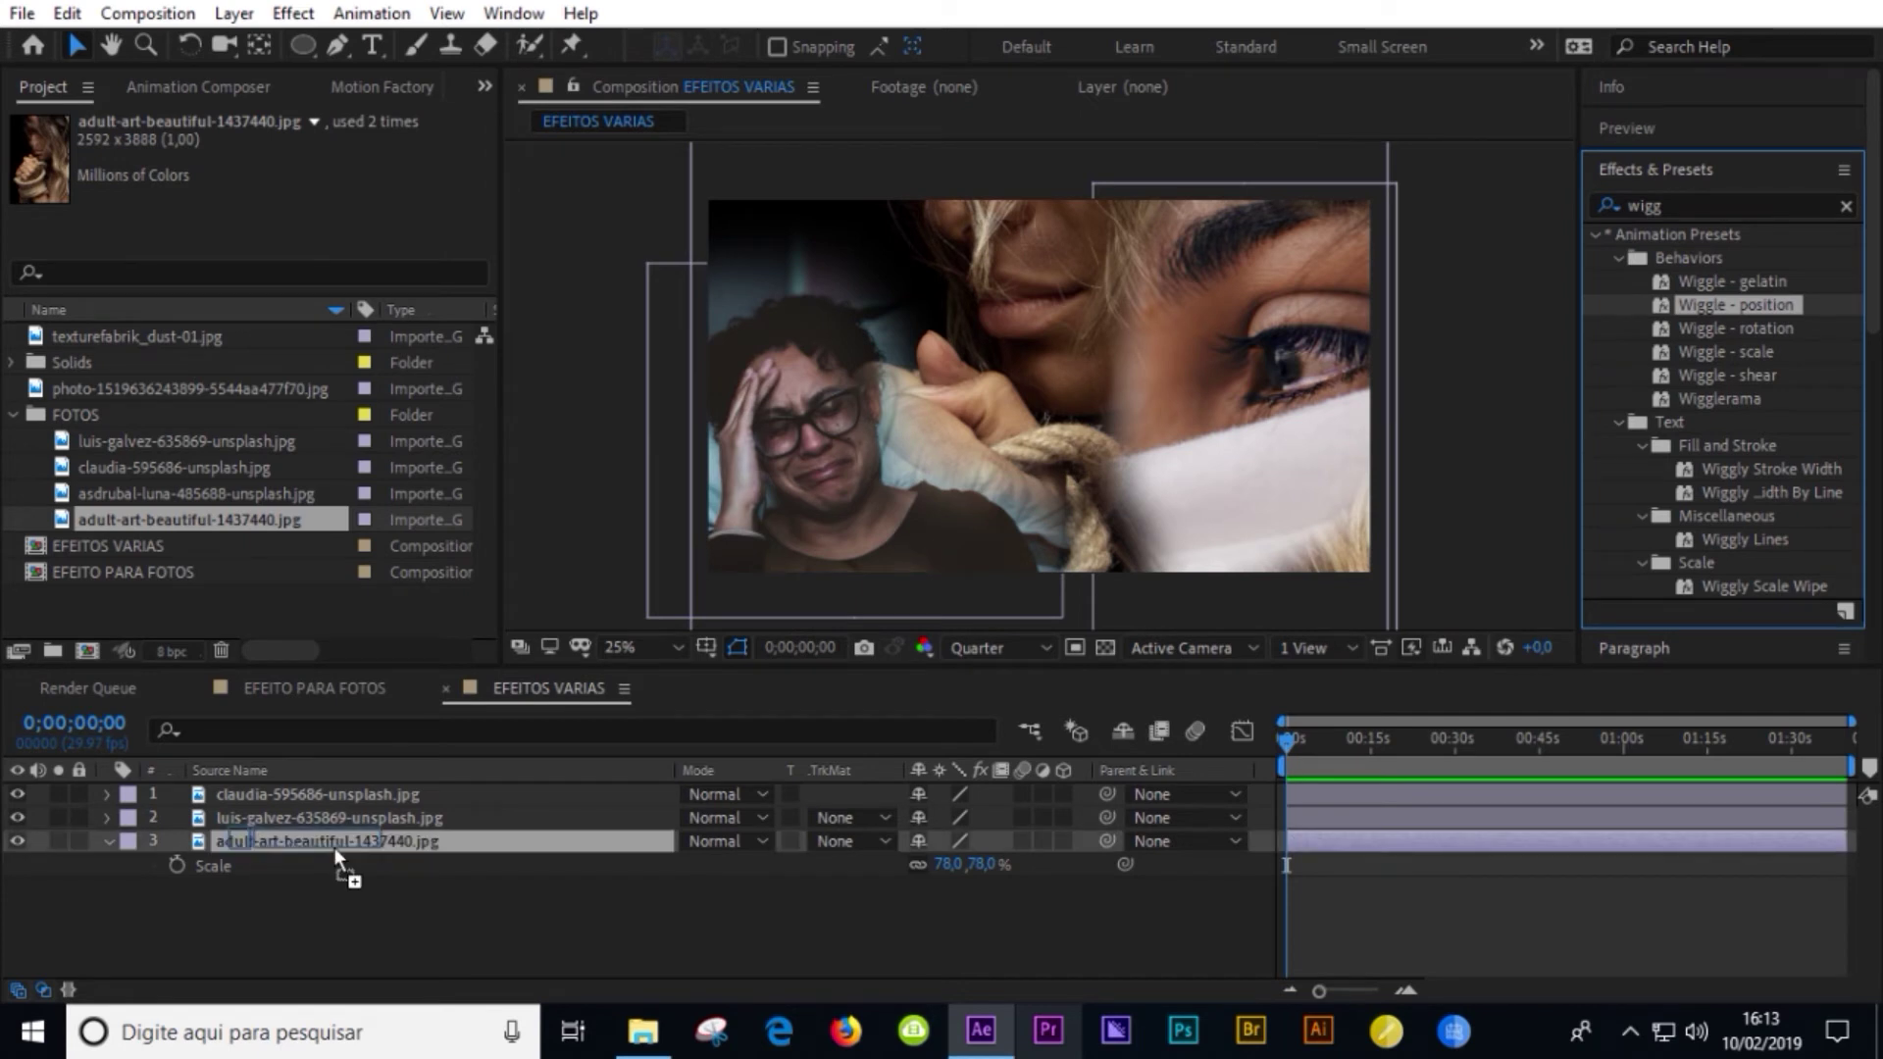
{"action": "left_click", "coordinate": [285, 190]}
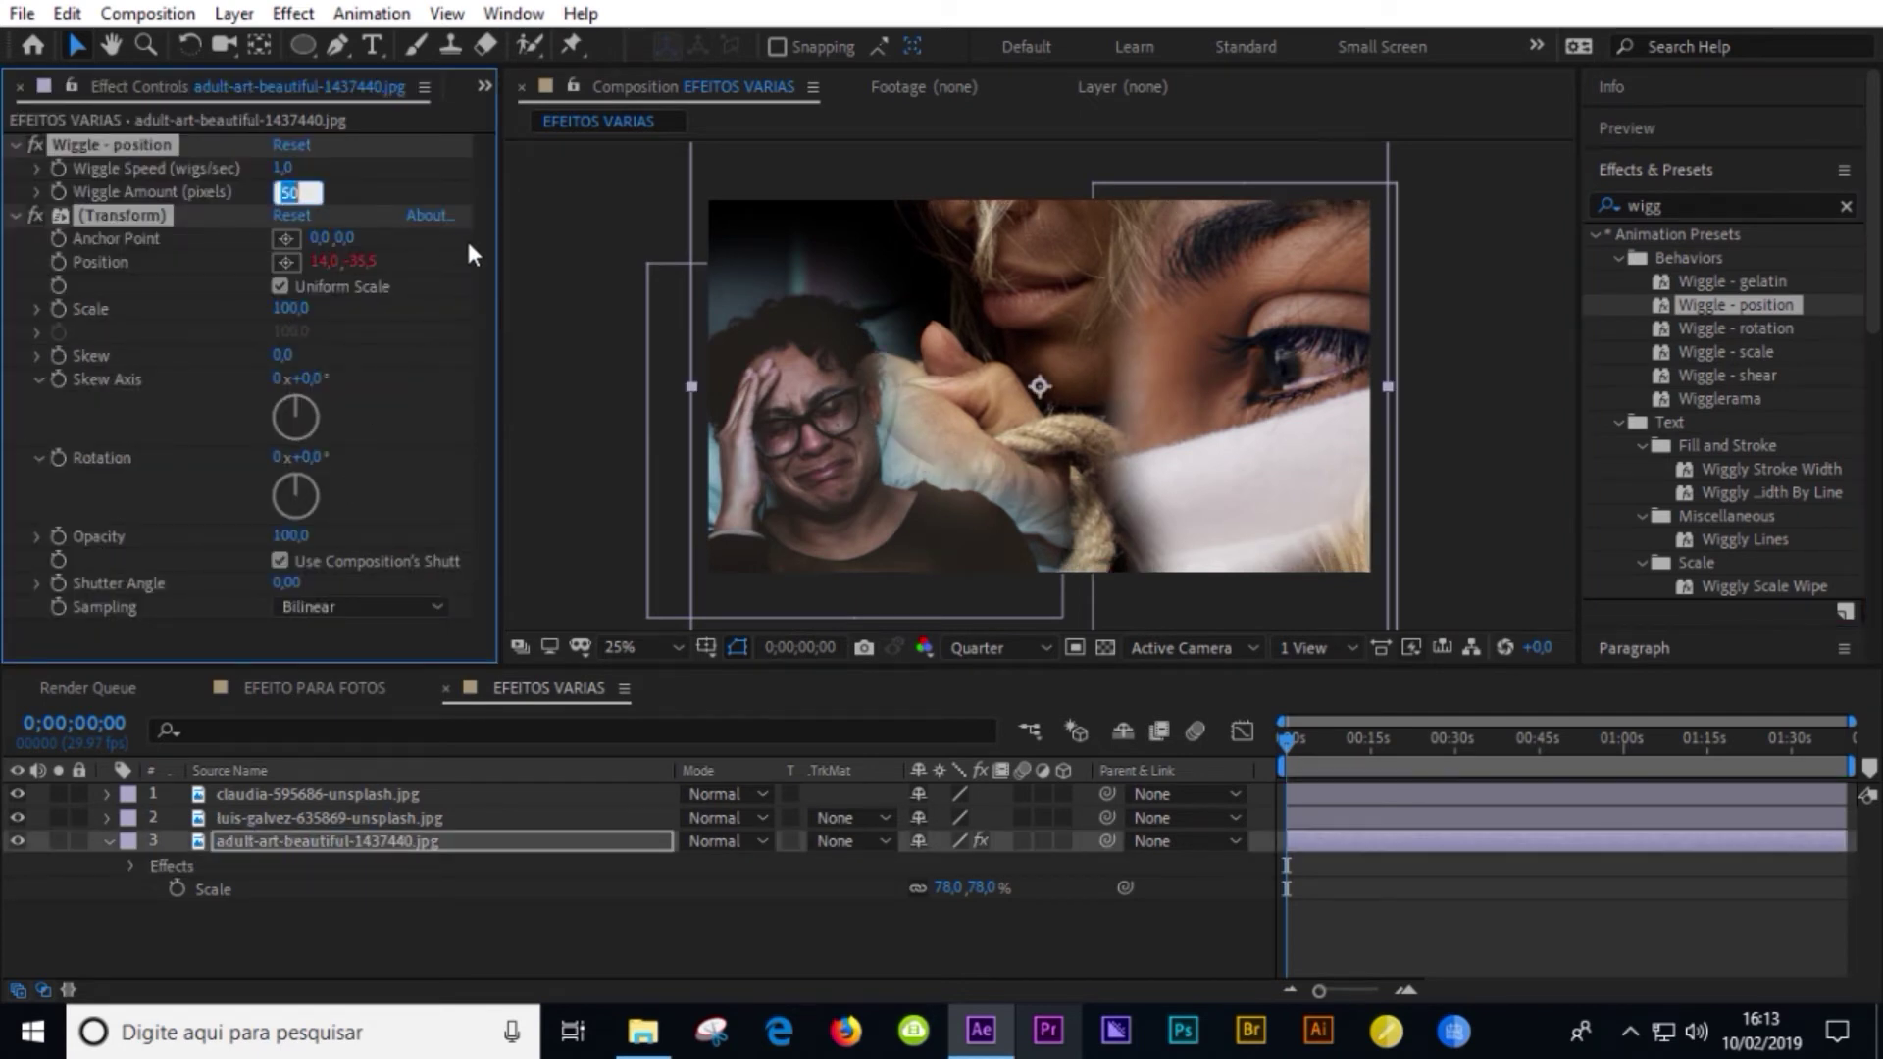
{"action": "type", "text": "10"}
{"action": "key", "text": "Return"}
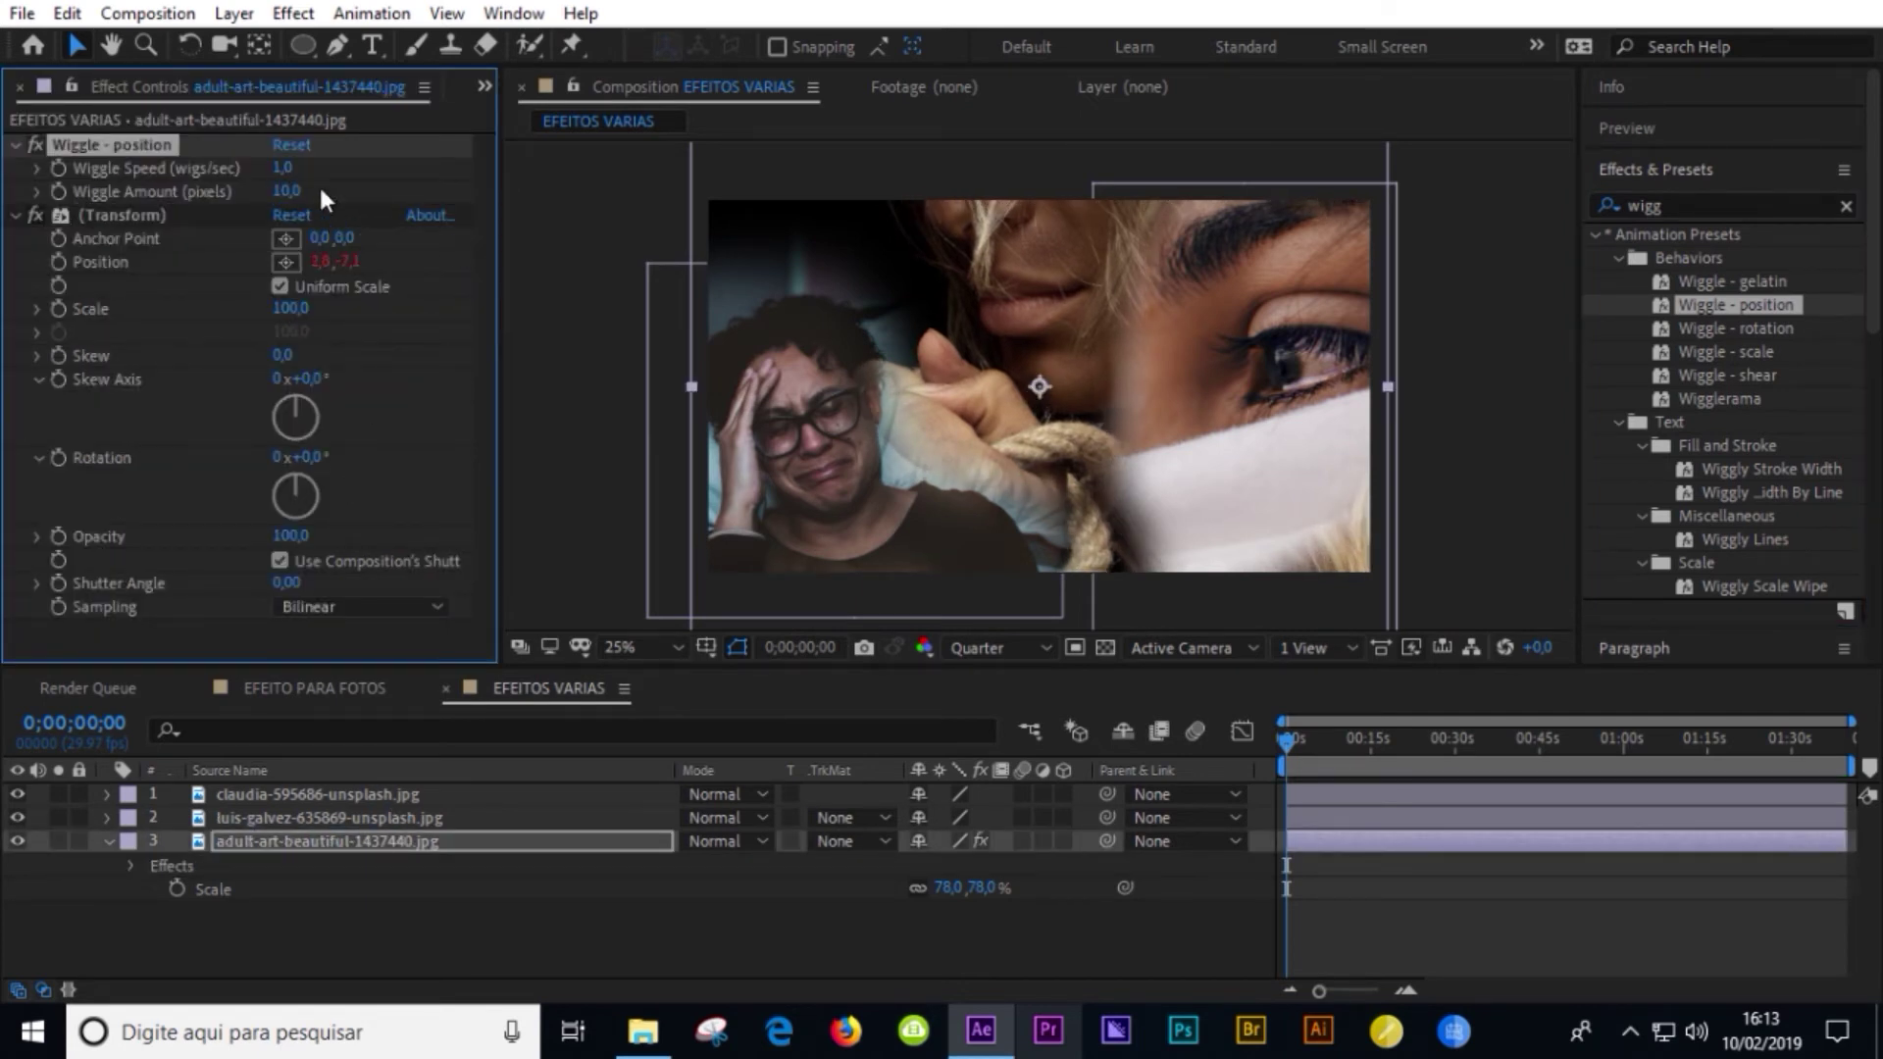
{"action": "left_click", "coordinate": [284, 168]}
{"action": "type", "text": "02"}
{"action": "type", "text": "5"}
{"action": "key", "text": "Return"}
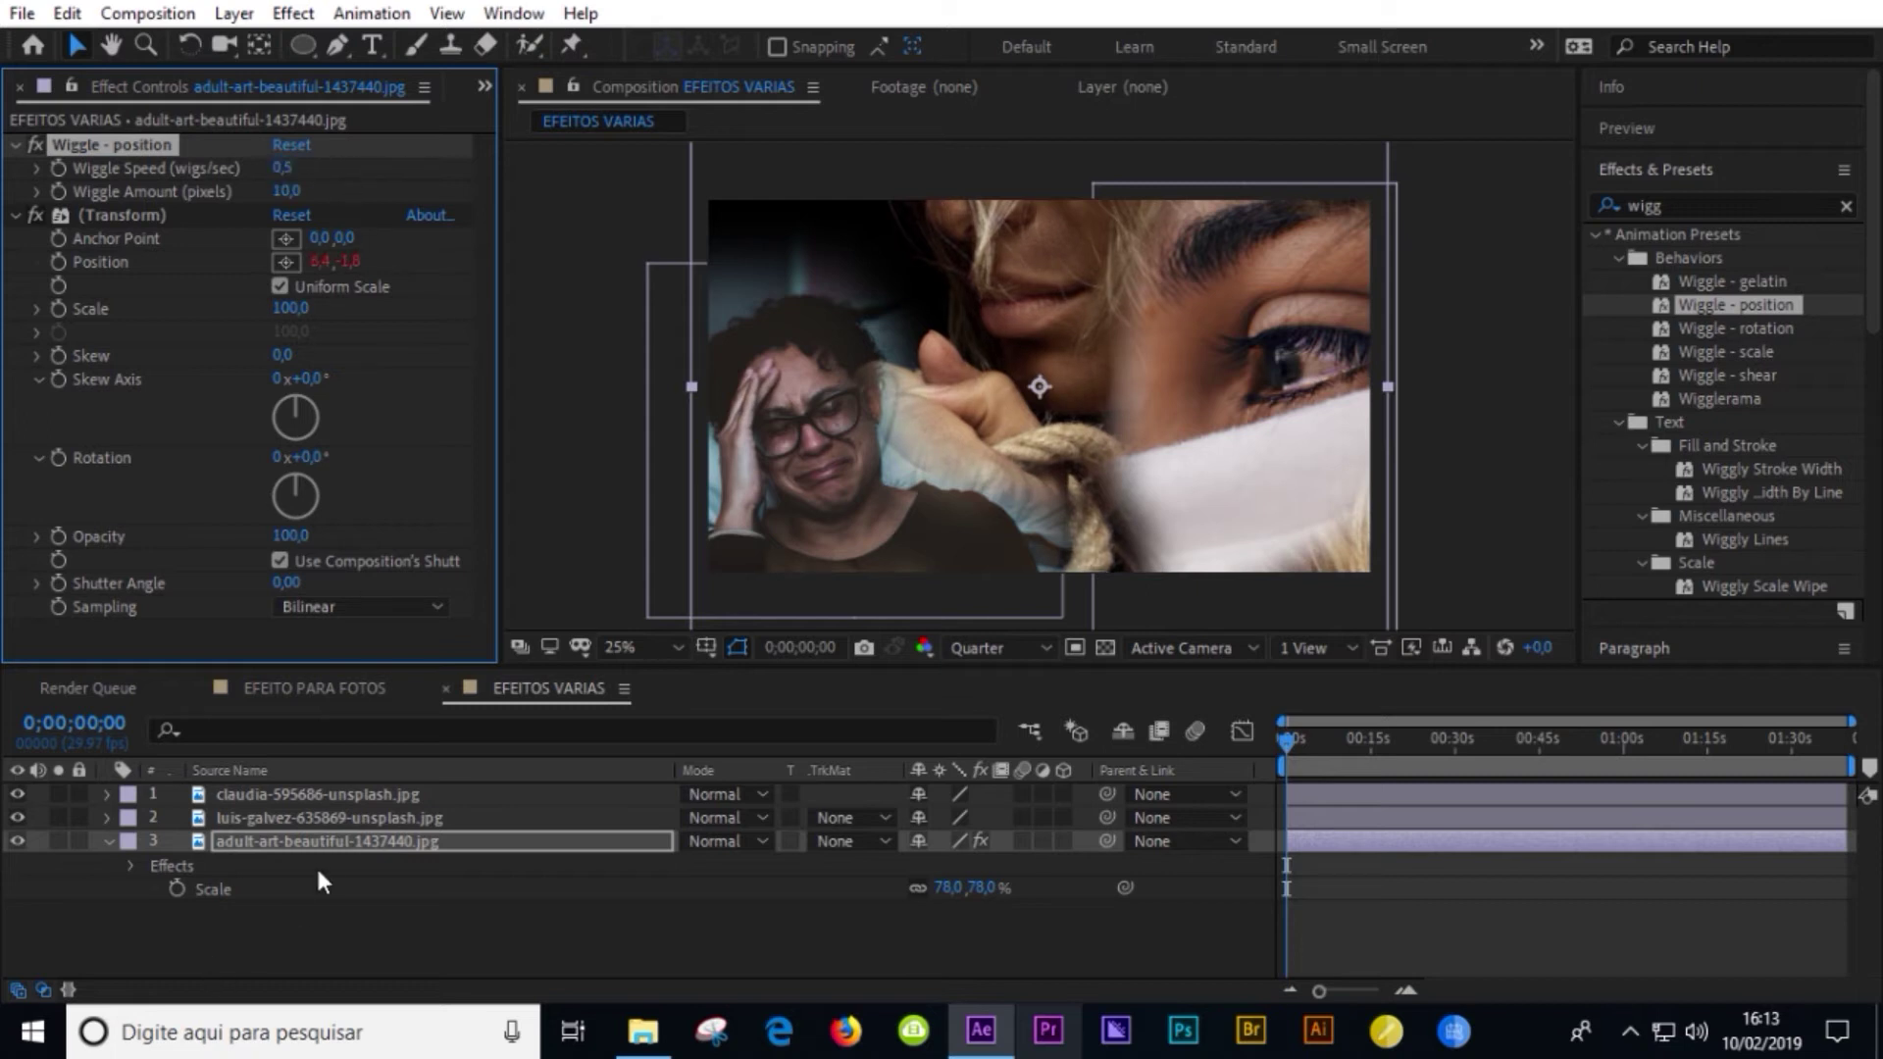
- Apply Wiggle - position to the luis-galvez photo with Wiggle Amount 15
{"action": "left_click", "coordinate": [312, 819]}
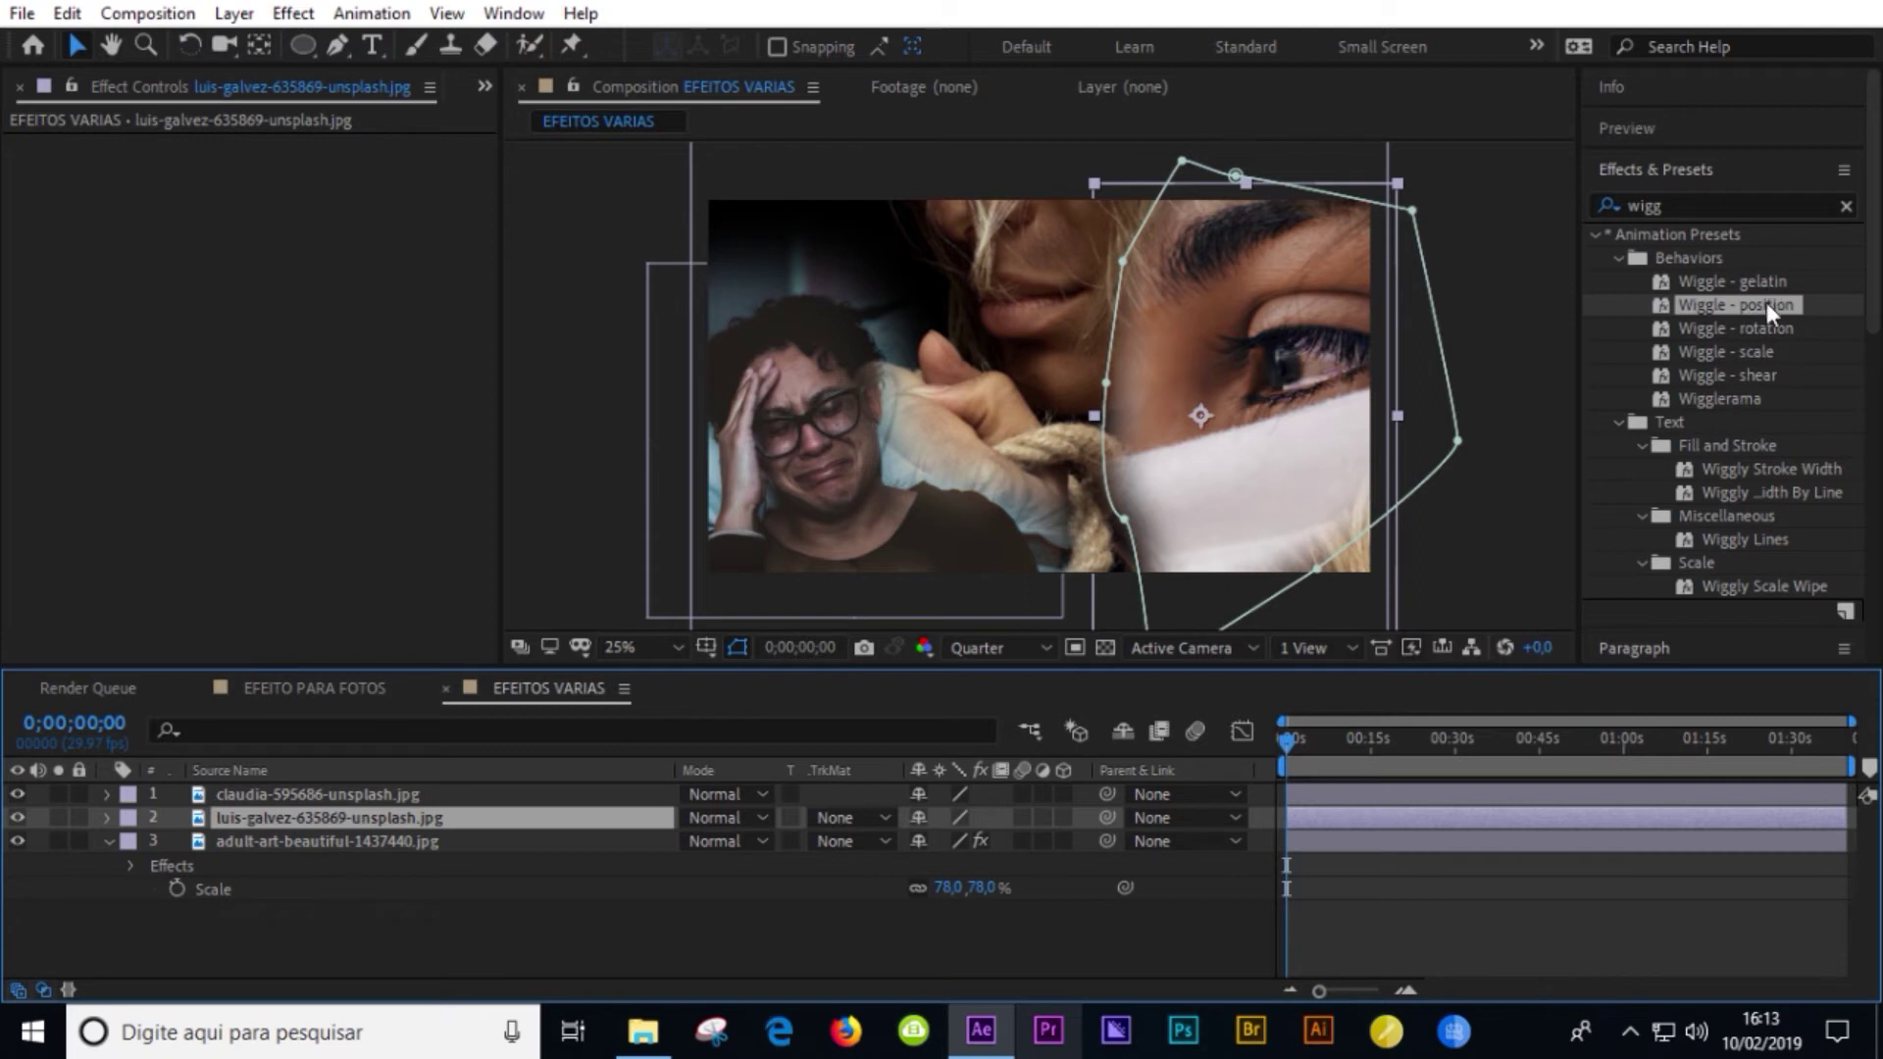
{"action": "left_click_drag", "start_coordinate": [1767, 307], "coordinate": [392, 819]}
{"action": "left_click", "coordinate": [286, 191]}
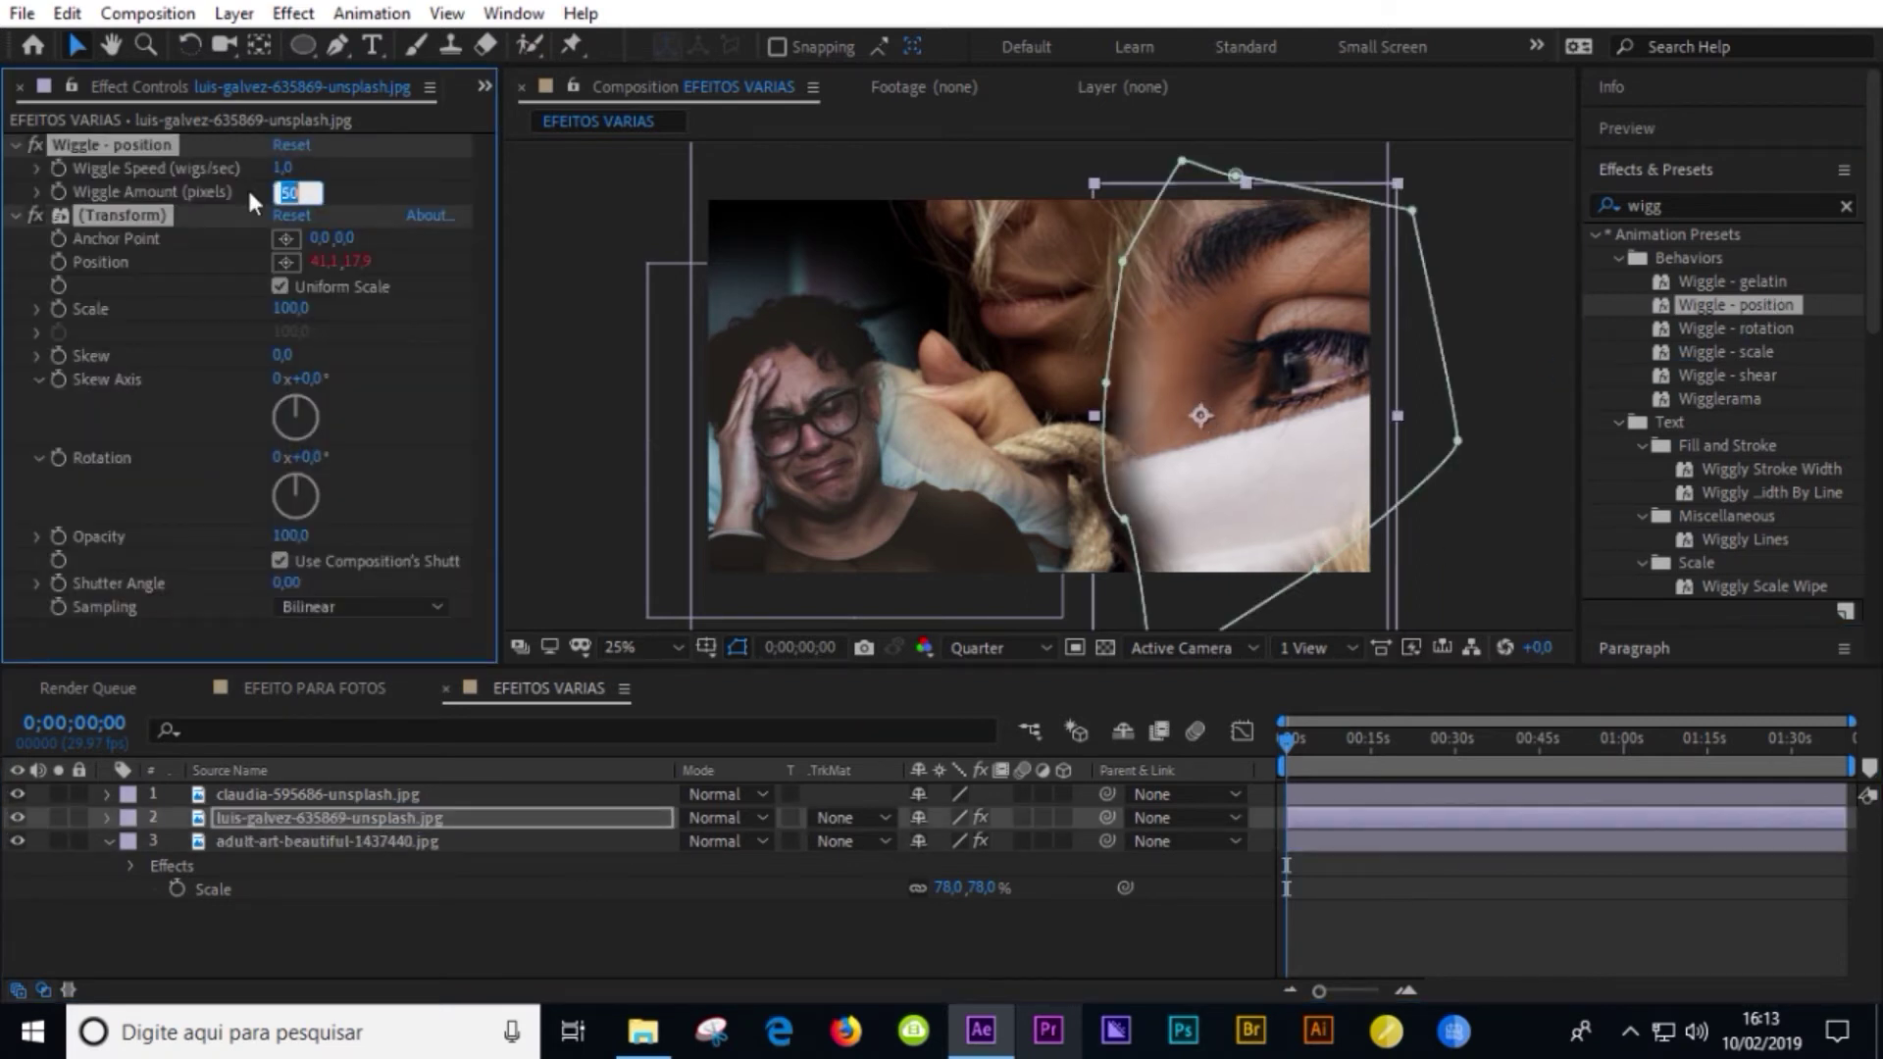
{"action": "type", "text": "15"}
{"action": "key", "text": "Return"}
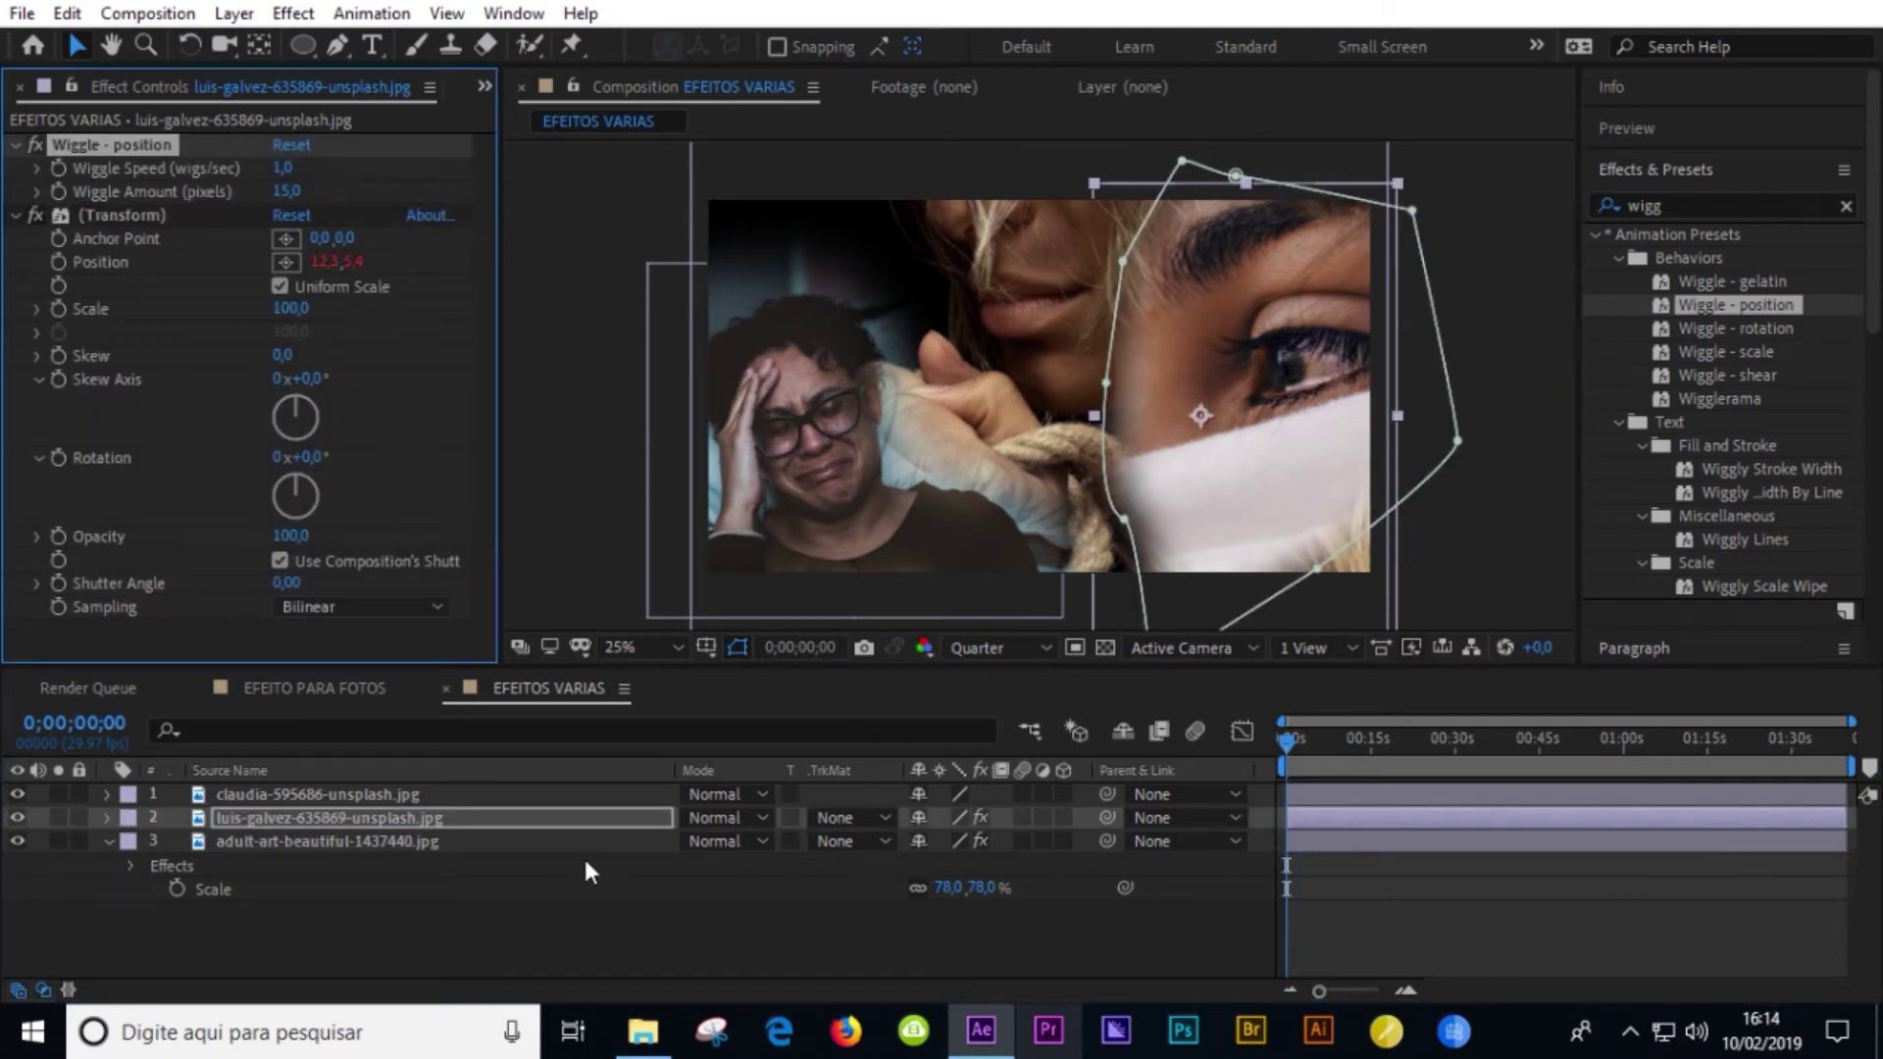
{"action": "left_click", "coordinate": [328, 842]}
{"action": "left_click", "coordinate": [316, 795]}
{"action": "left_click", "coordinate": [1275, 397]}
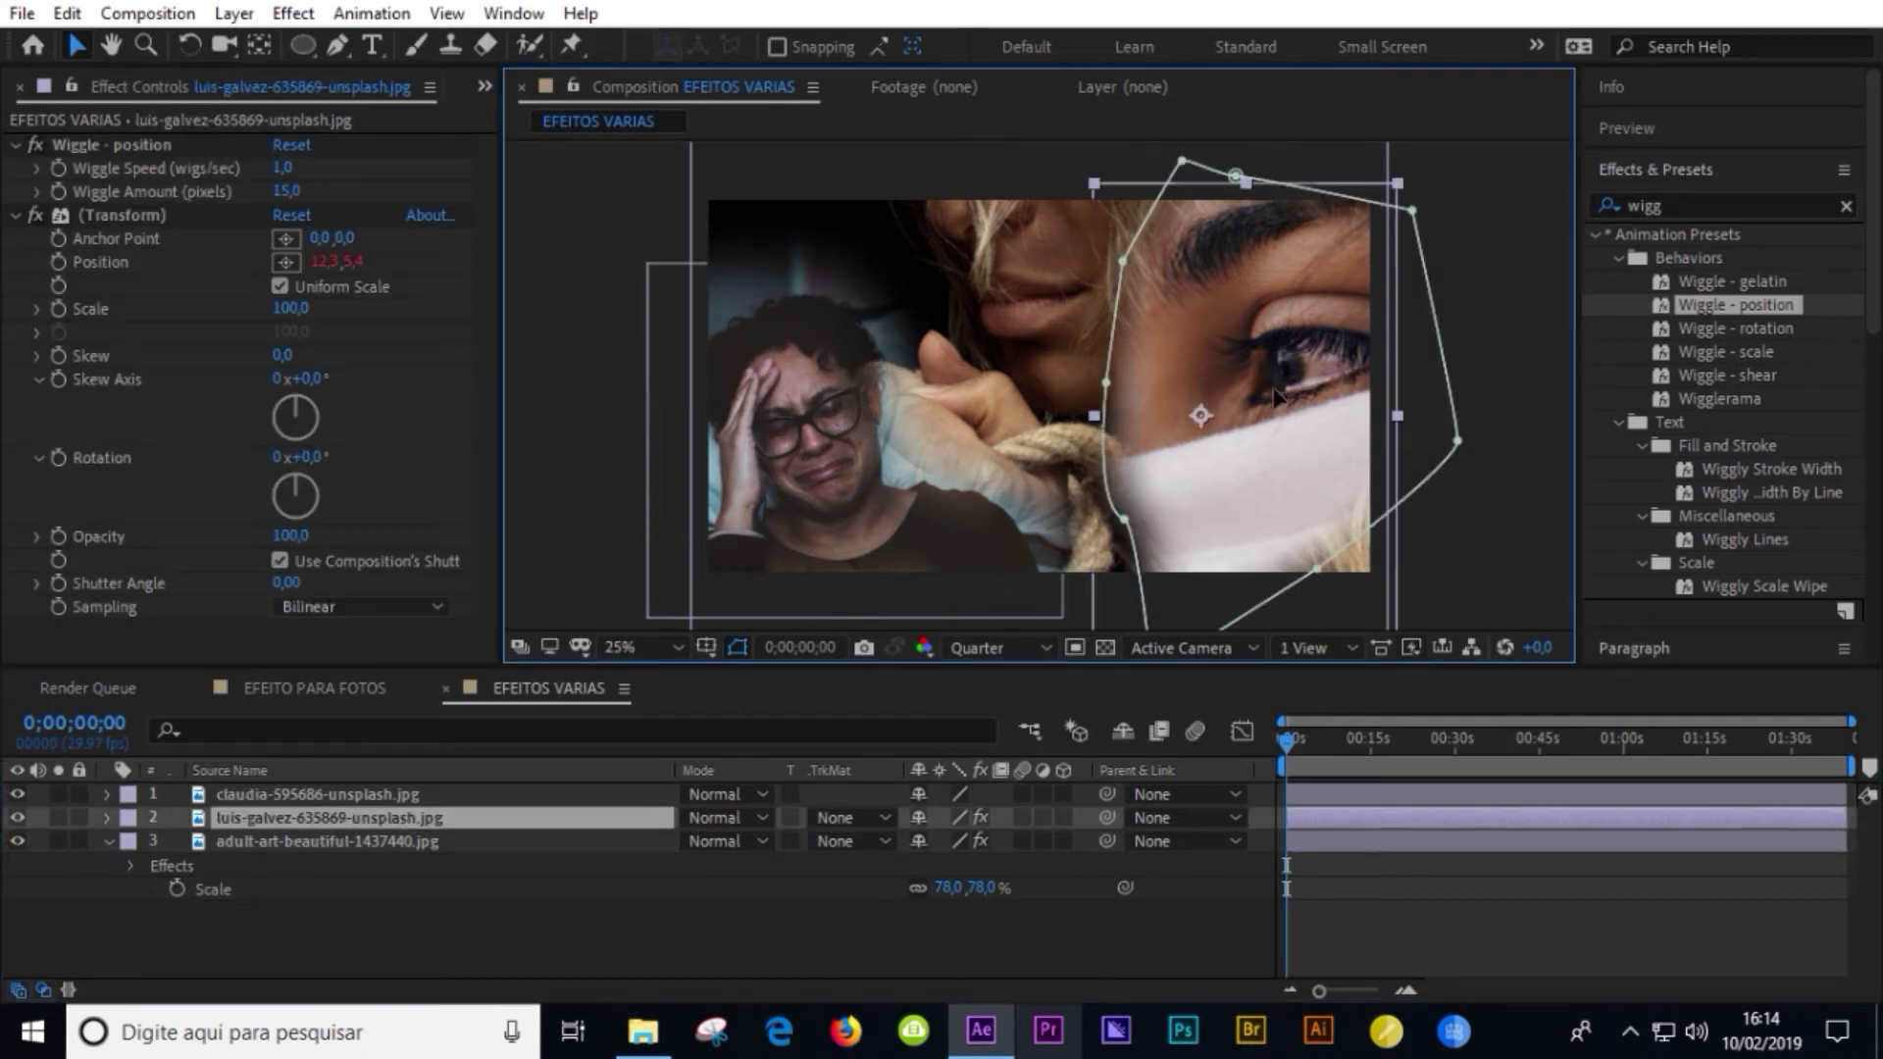
{"action": "left_click_drag", "start_coordinate": [1107, 391], "coordinate": [966, 391]}
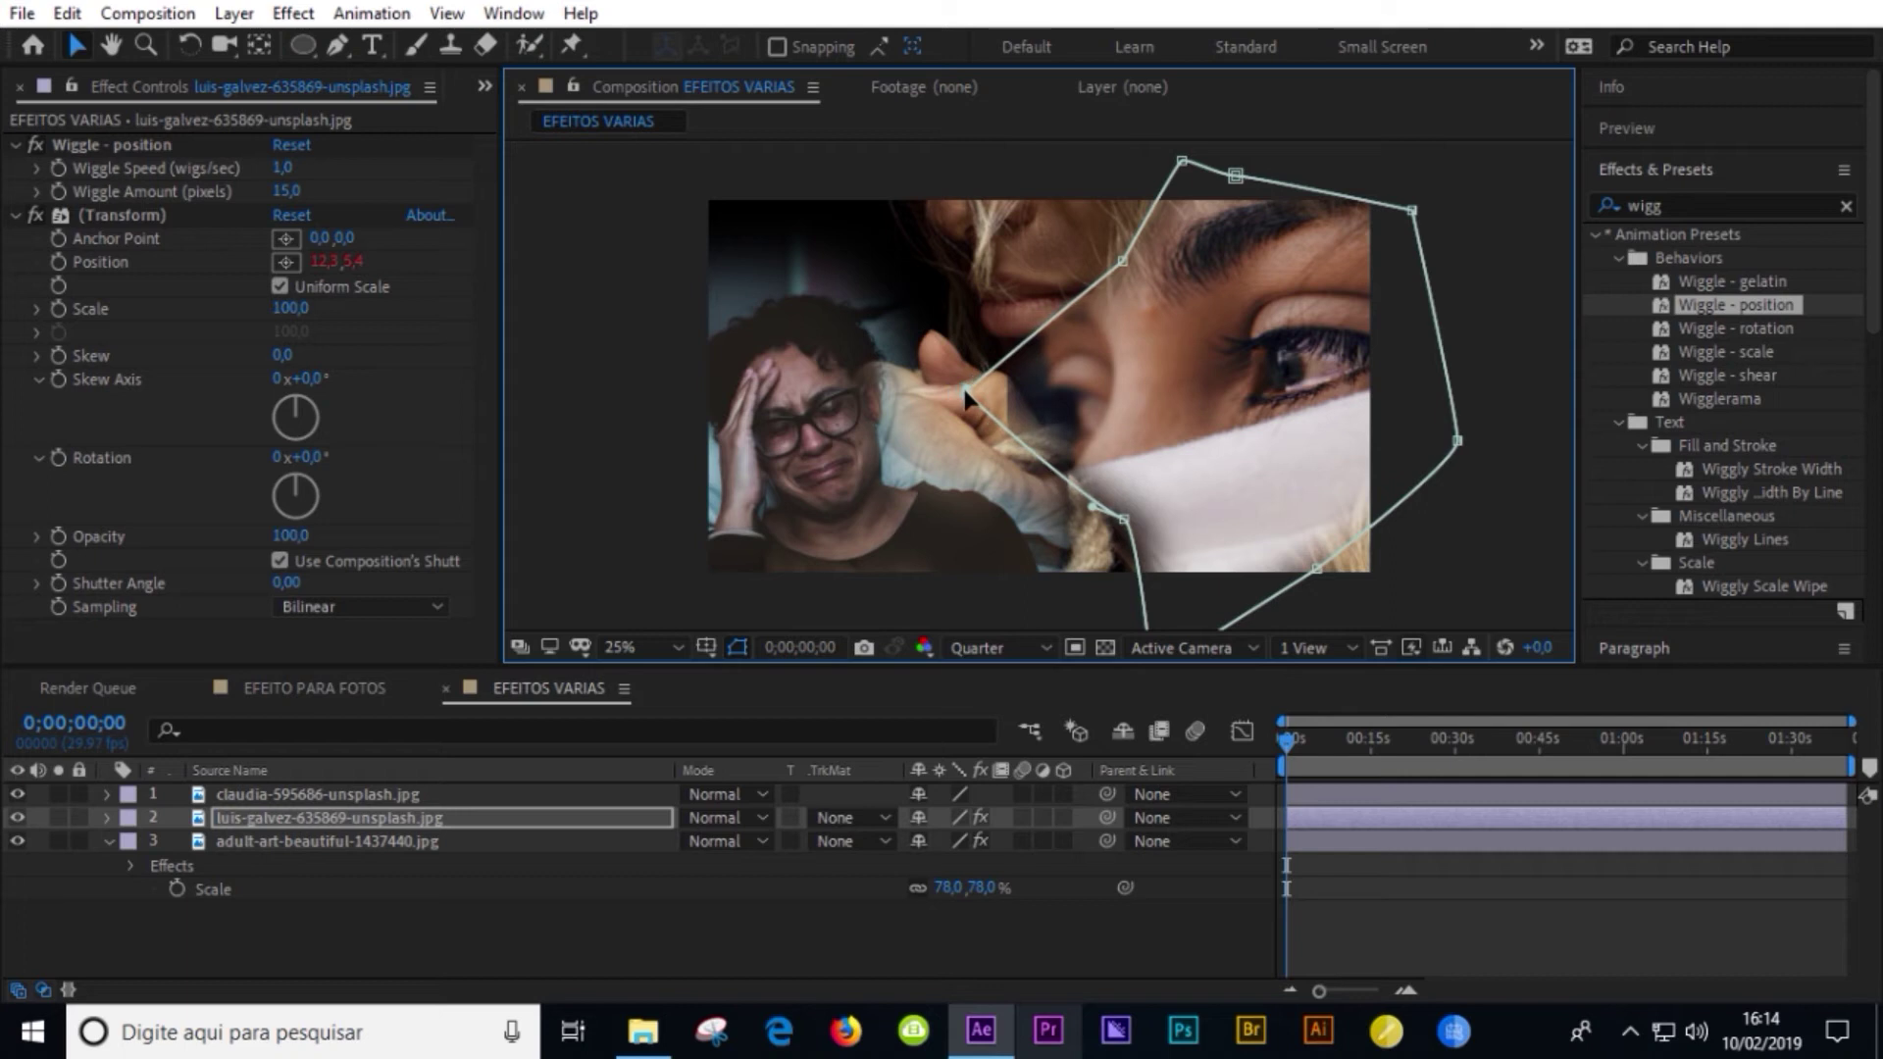
- Apply Wiggle - position to the claudia photo with Wiggle Amount 20 and Wiggle Speed 0,5
{"action": "left_click", "coordinate": [227, 797]}
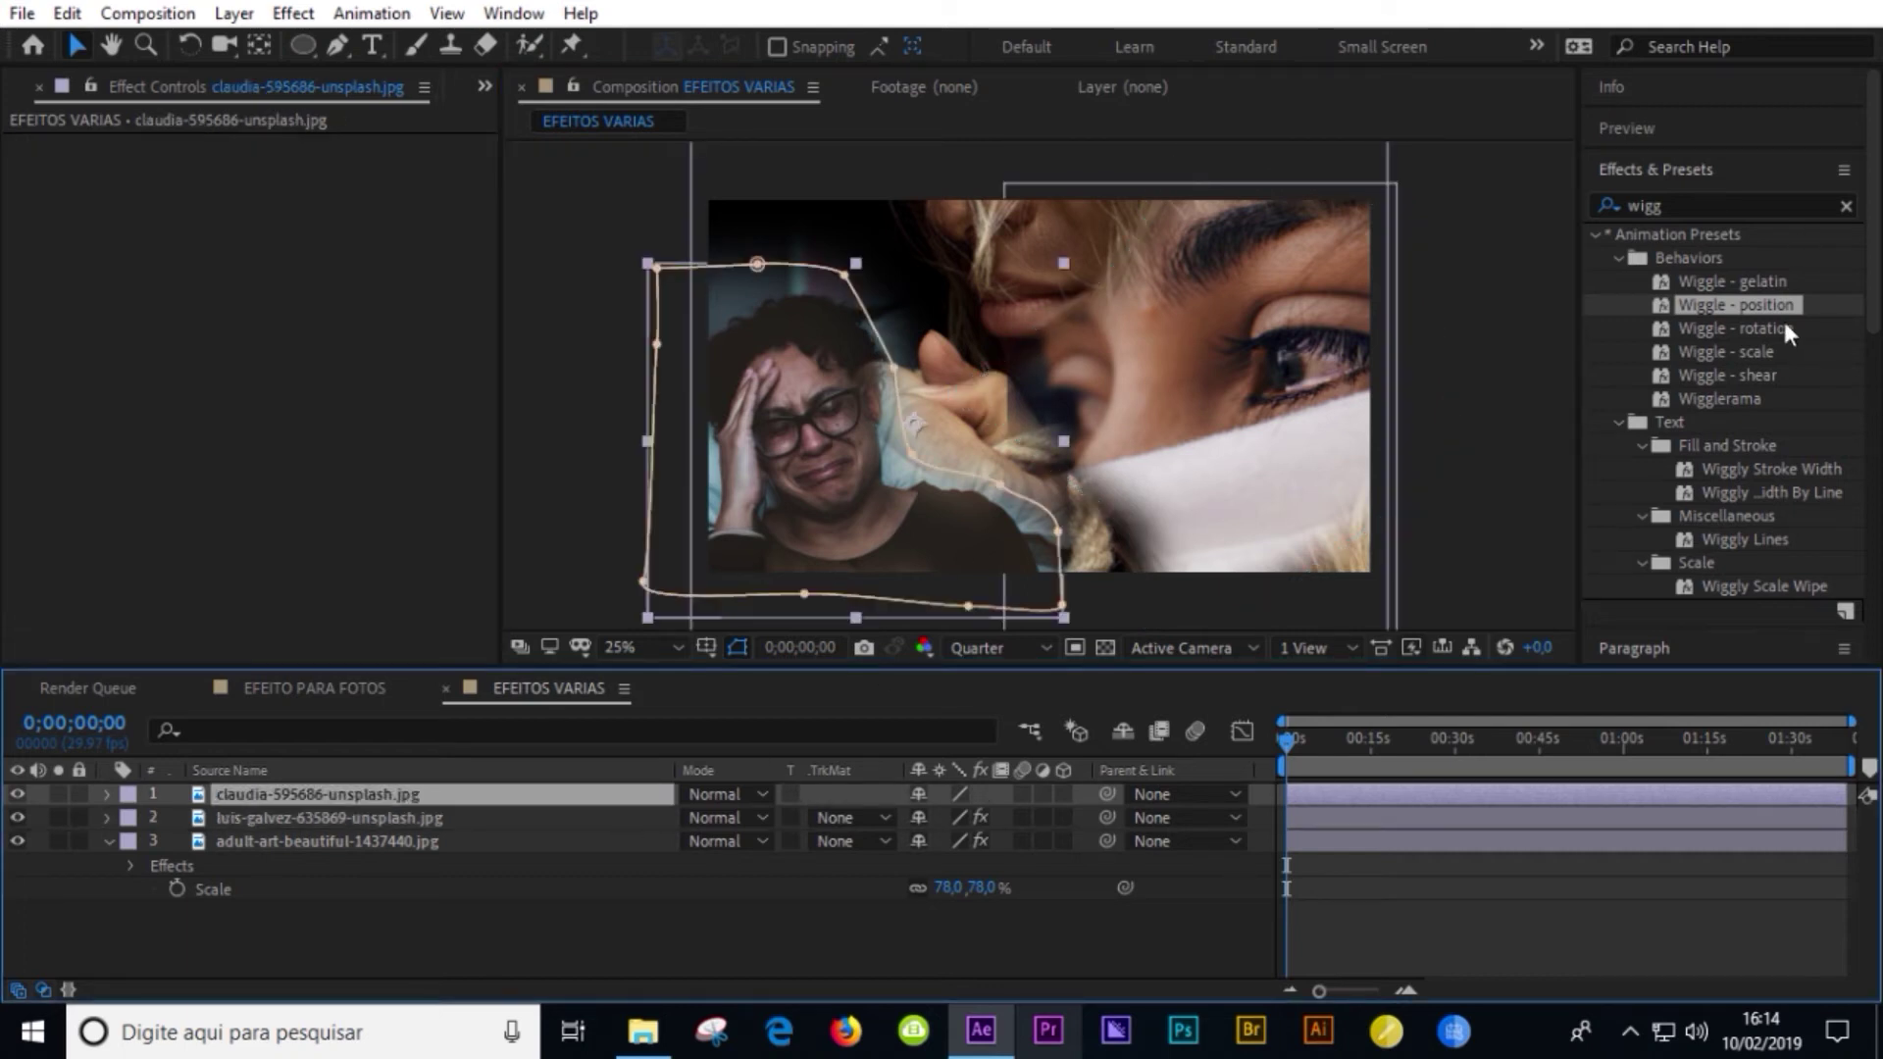
{"action": "mouse_move", "coordinate": [1736, 305]}
{"action": "left_mouse_down"}
{"action": "mouse_move", "coordinate": [330, 867]}
{"action": "mouse_move", "coordinate": [291, 797]}
{"action": "left_mouse_up"}
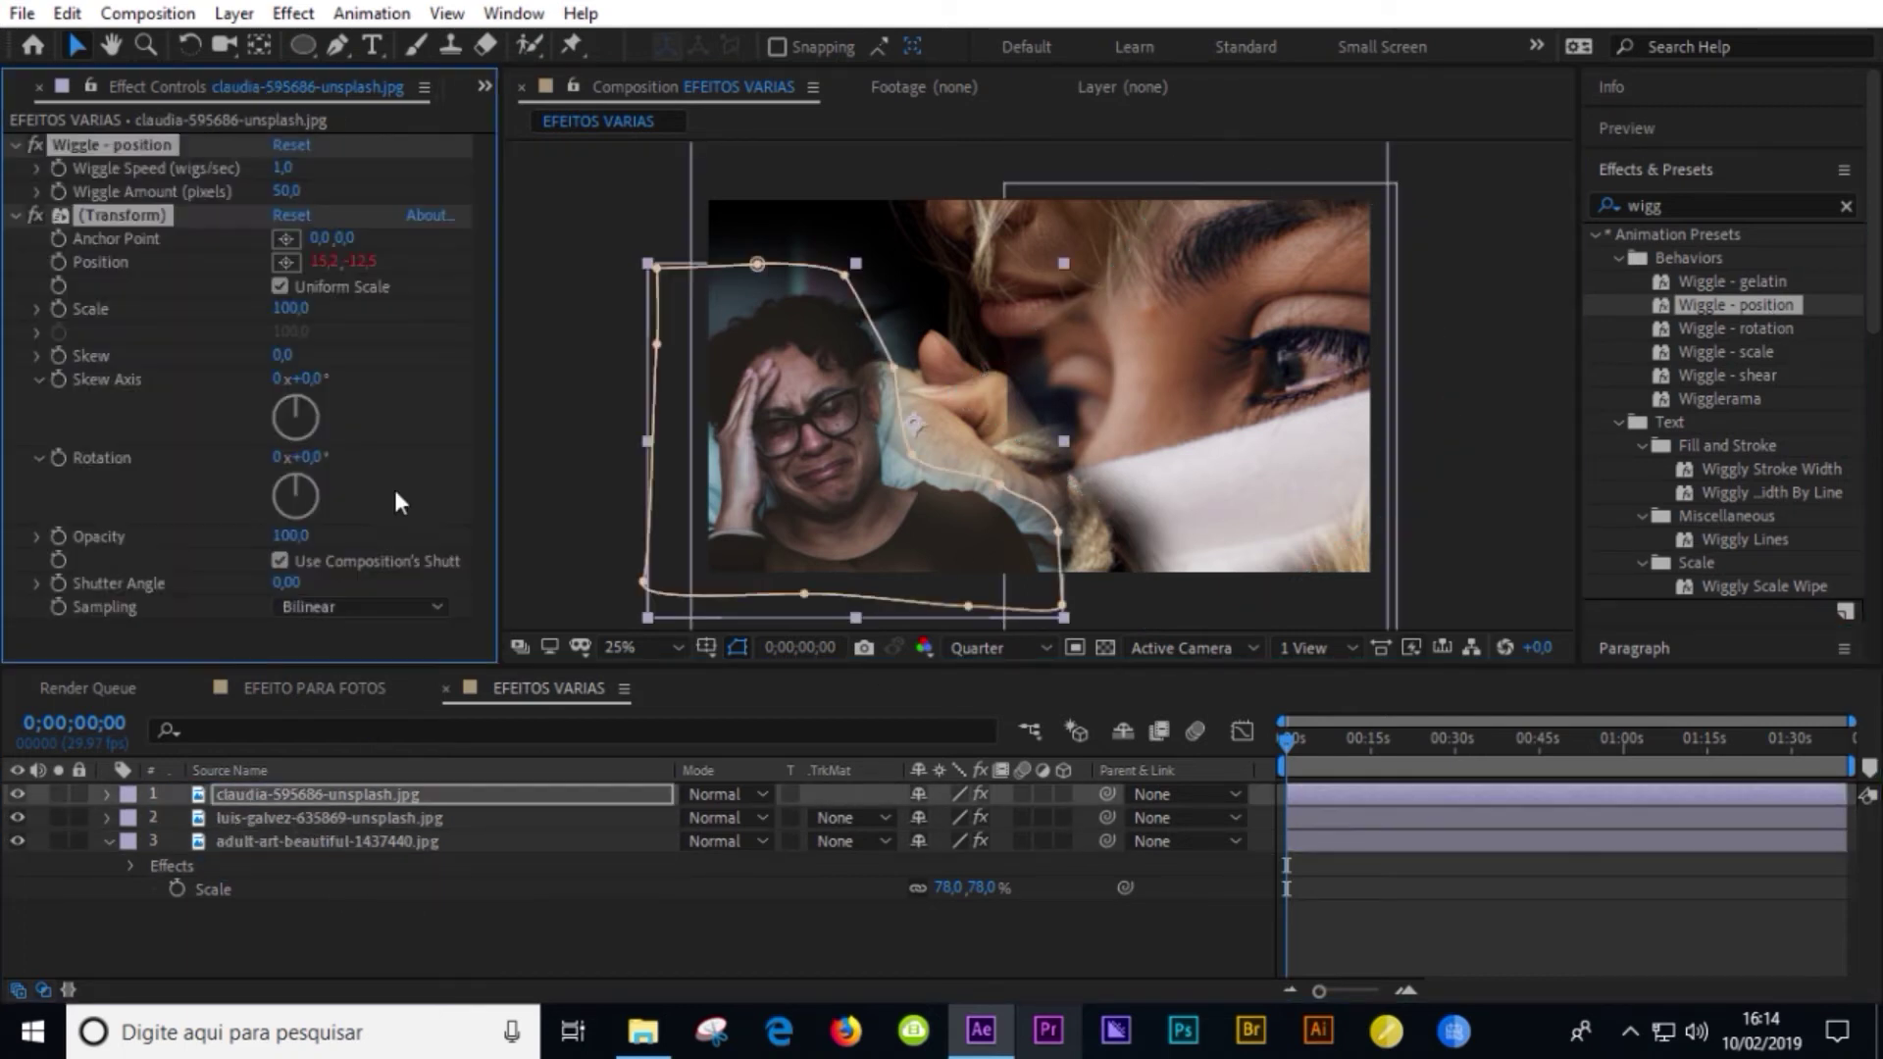
{"action": "left_click", "coordinate": [288, 192]}
{"action": "type", "text": "20"}
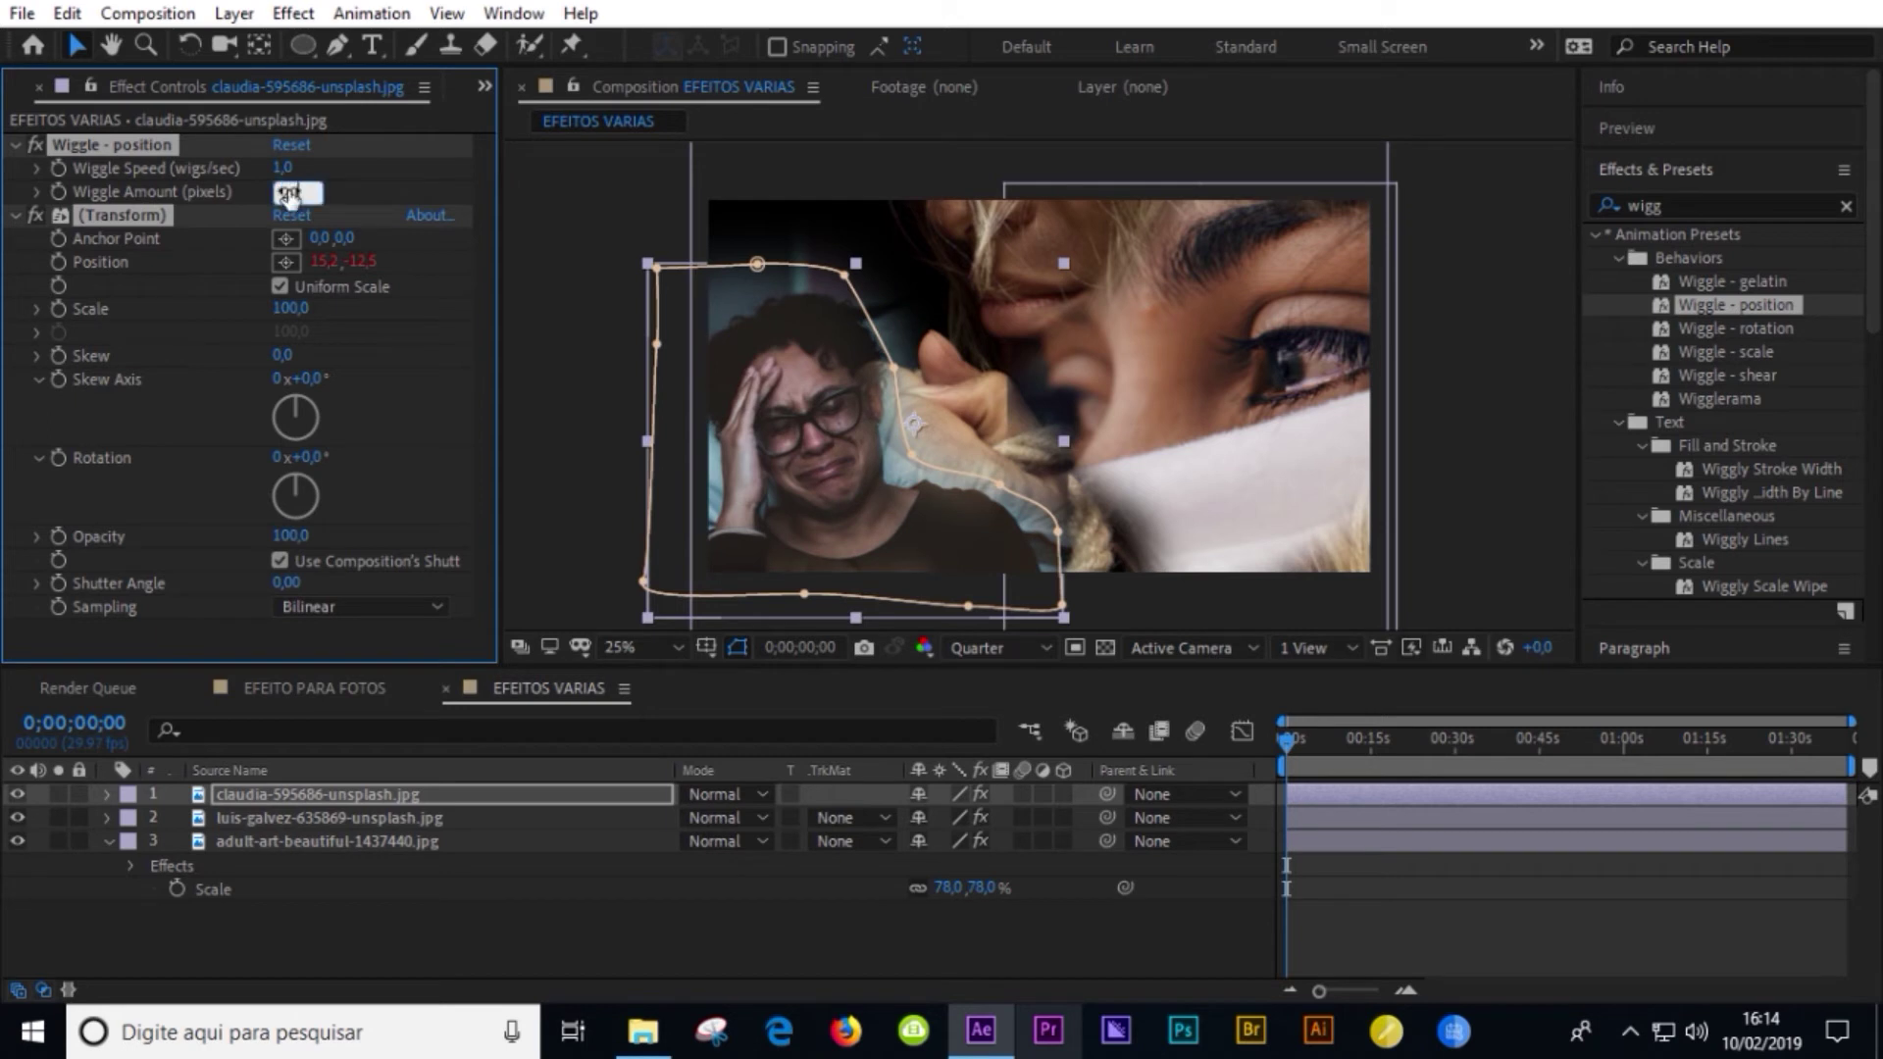
{"action": "key", "text": "Return"}
{"action": "left_click", "coordinate": [280, 167]}
{"action": "type", "text": "0,5"}
{"action": "key", "text": "Return"}
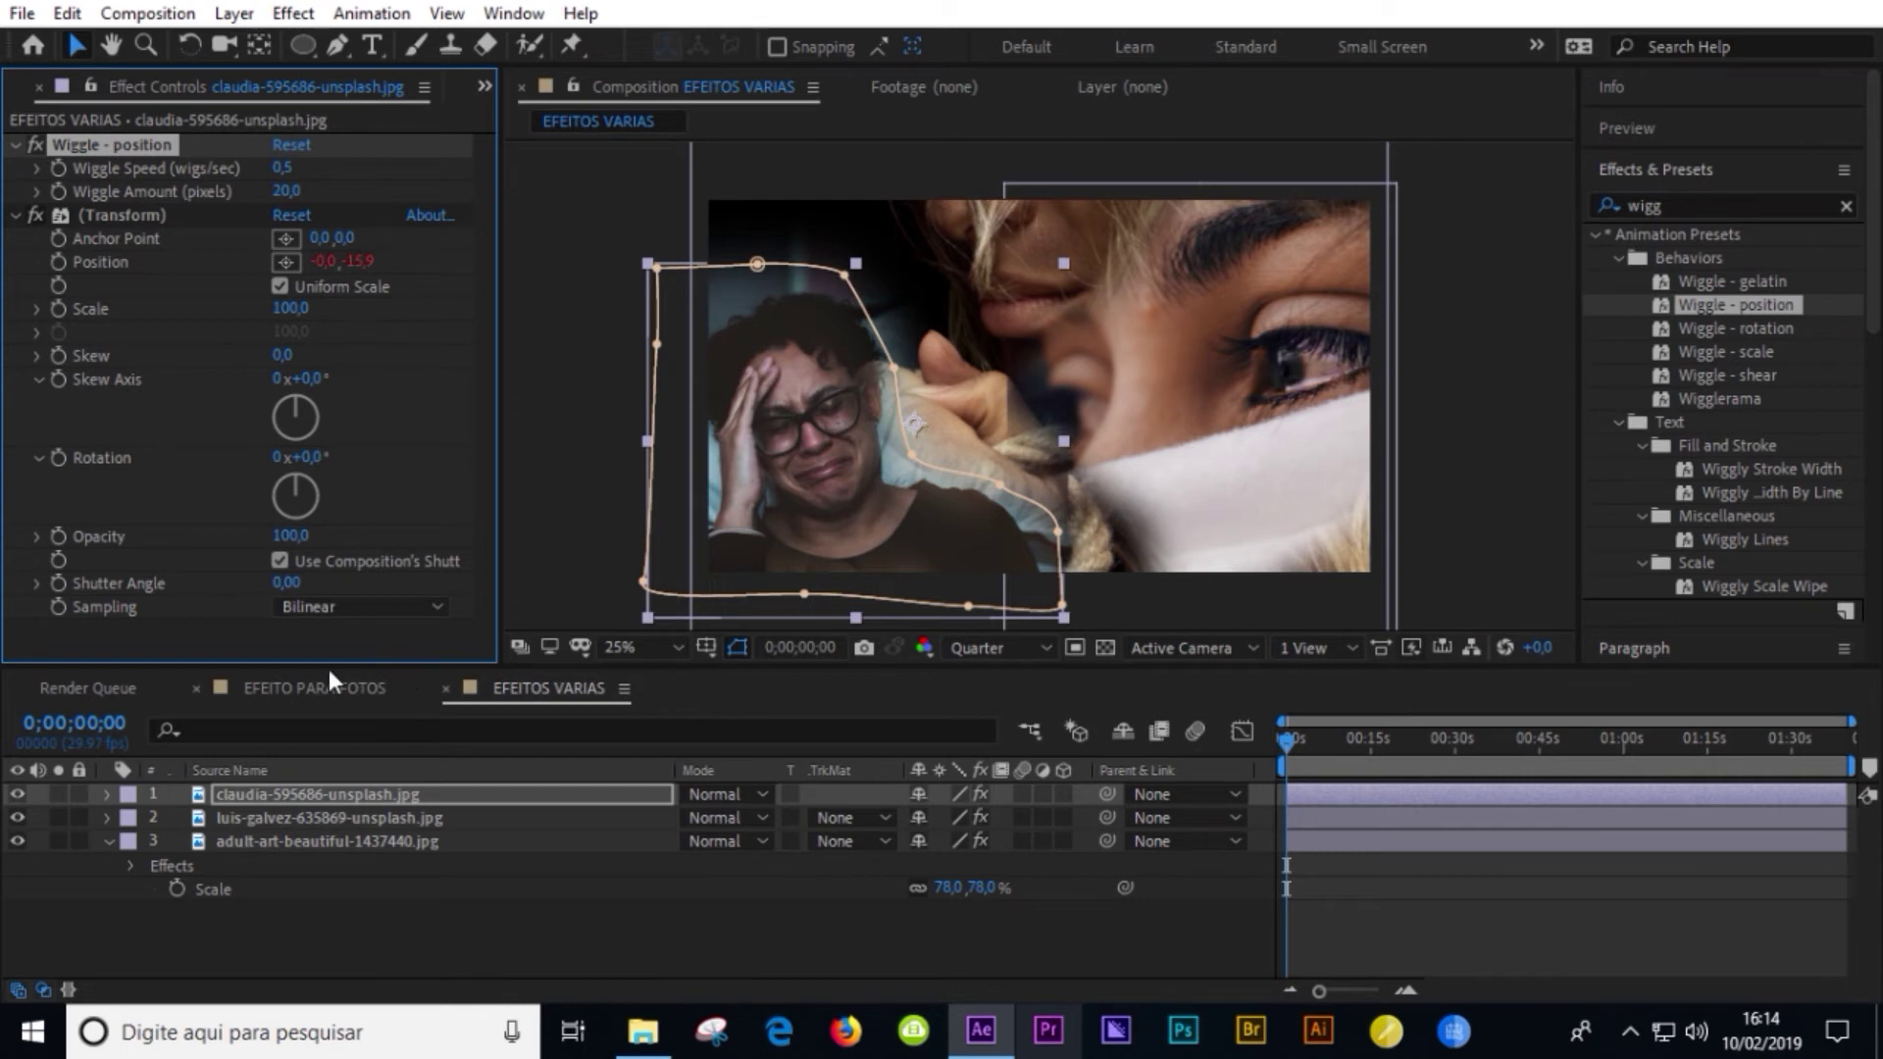
{"action": "left_click", "coordinate": [319, 688]}
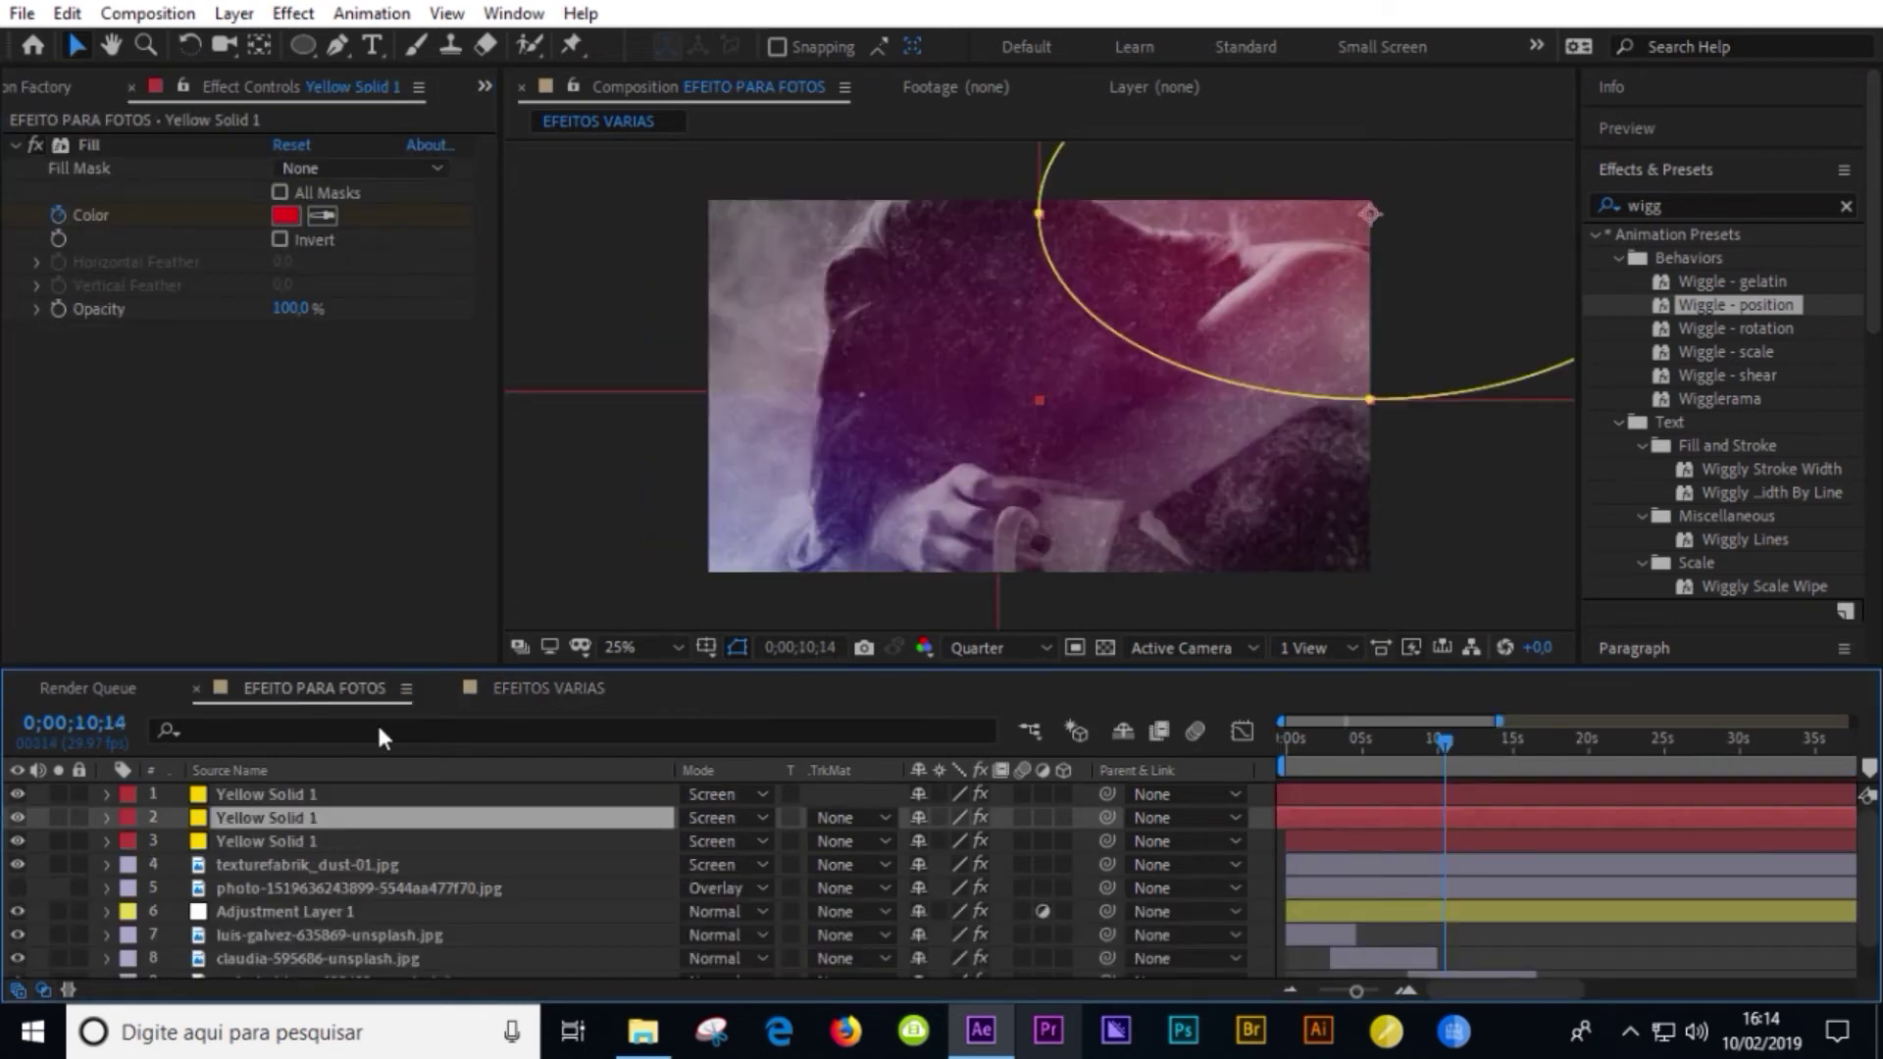
- Select the three Yellow Solid 1 layers, dust texture and Adjustment Layer 1, then return to EFEITOS VARIAS
{"action": "left_click", "coordinate": [1365, 793]}
{"action": "left_click", "coordinate": [277, 839], "text": "shift"}
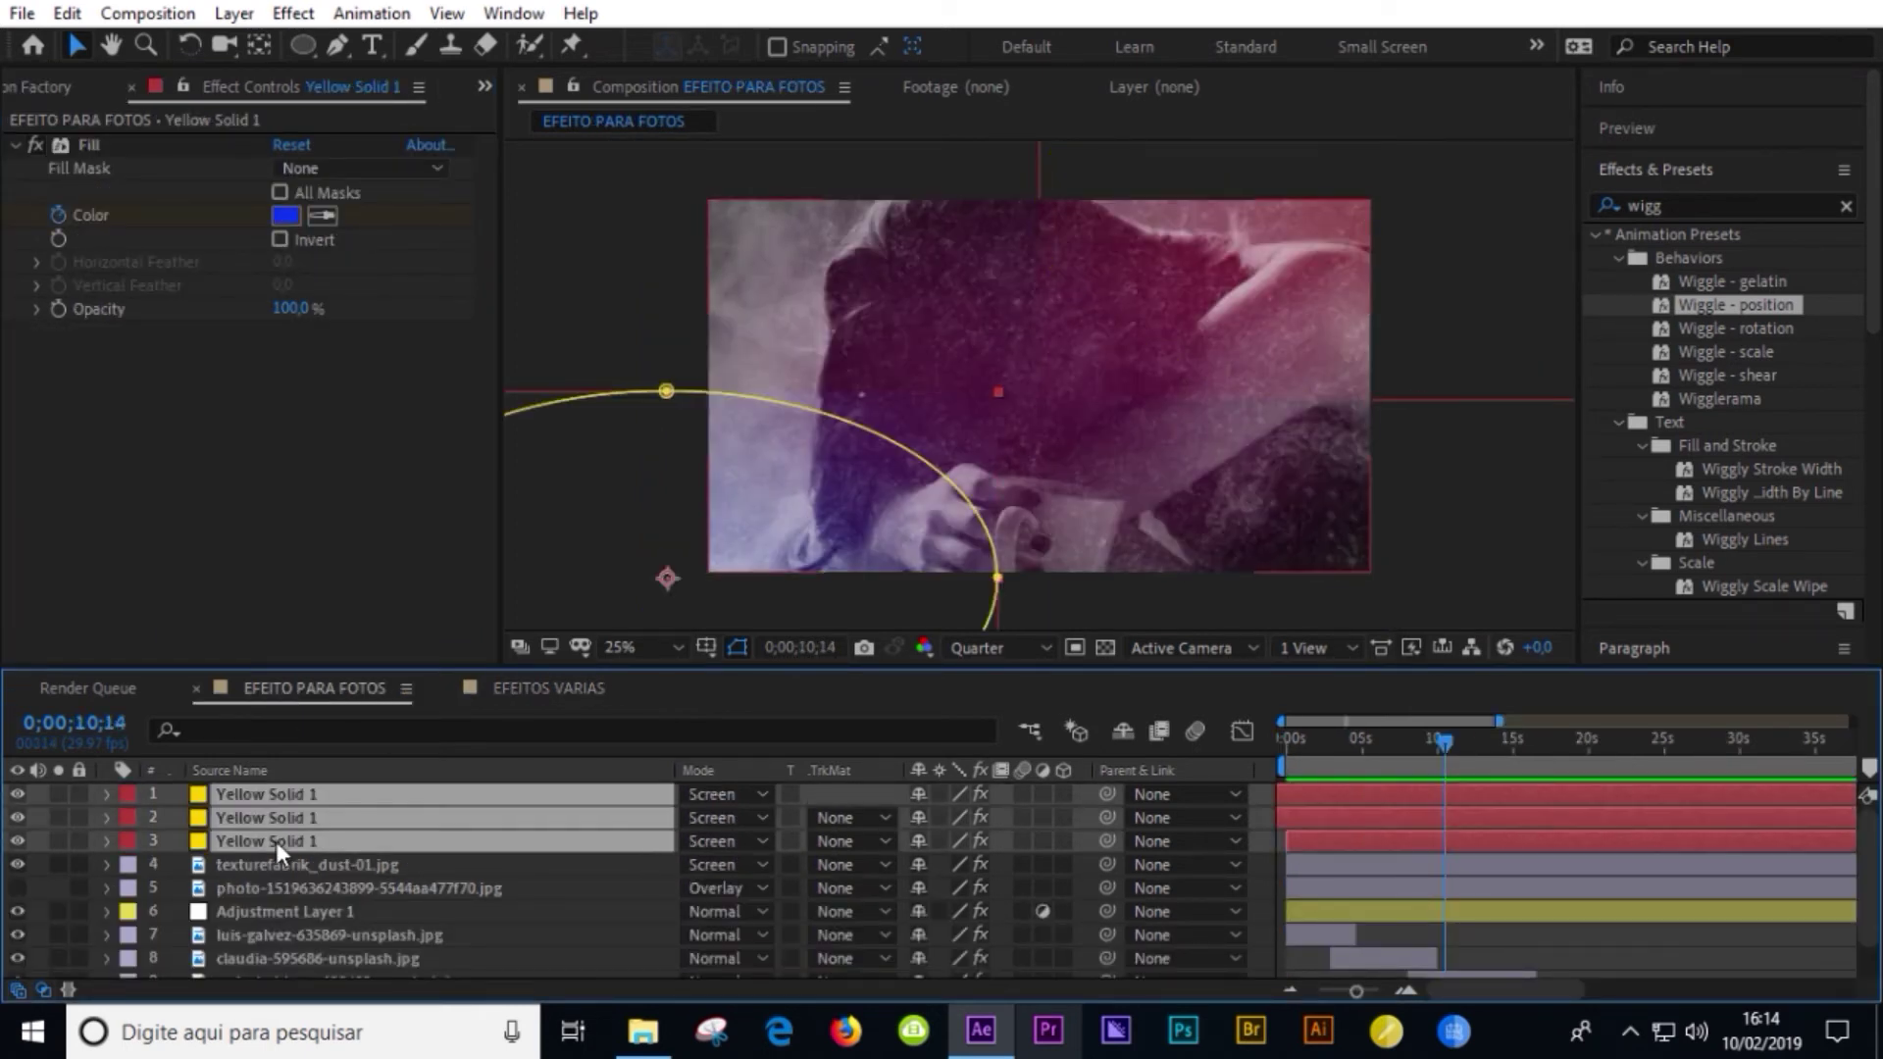
{"action": "left_click", "coordinate": [272, 867], "text": "shift"}
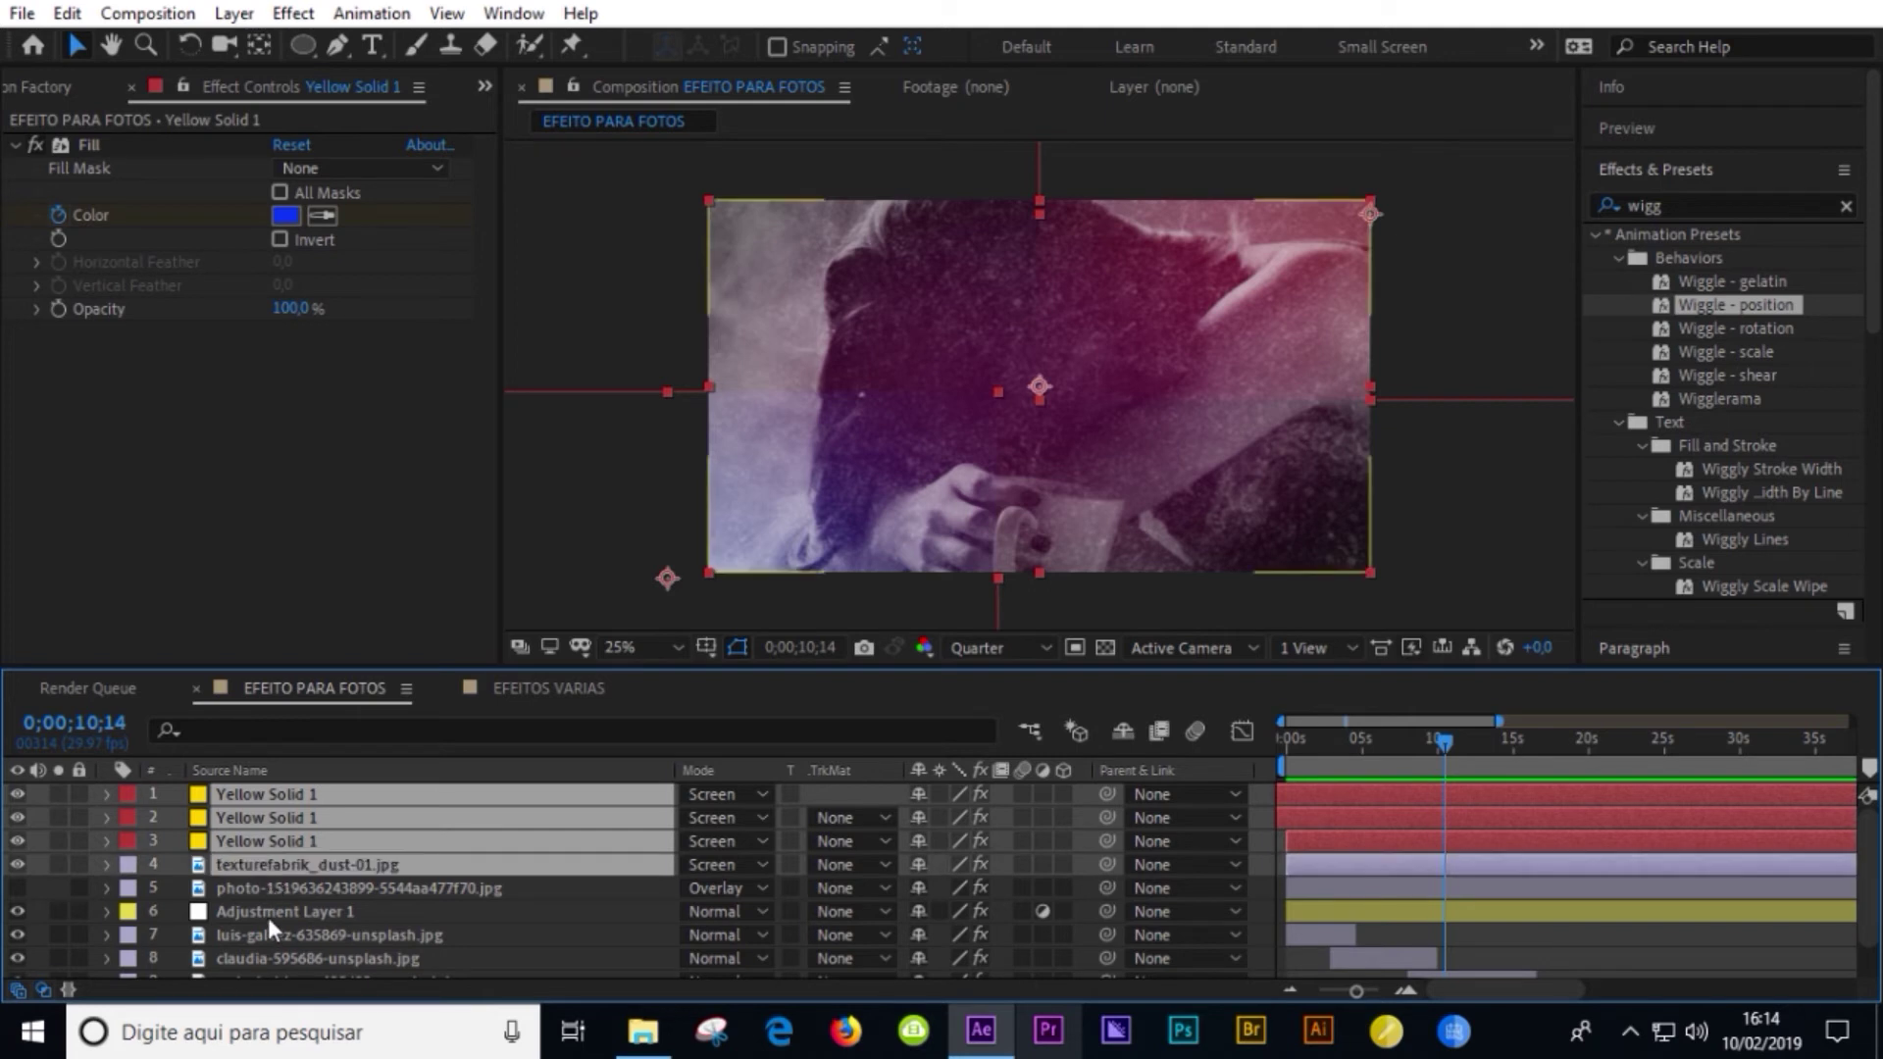
{"action": "left_click", "coordinate": [267, 914], "text": "ctrl"}
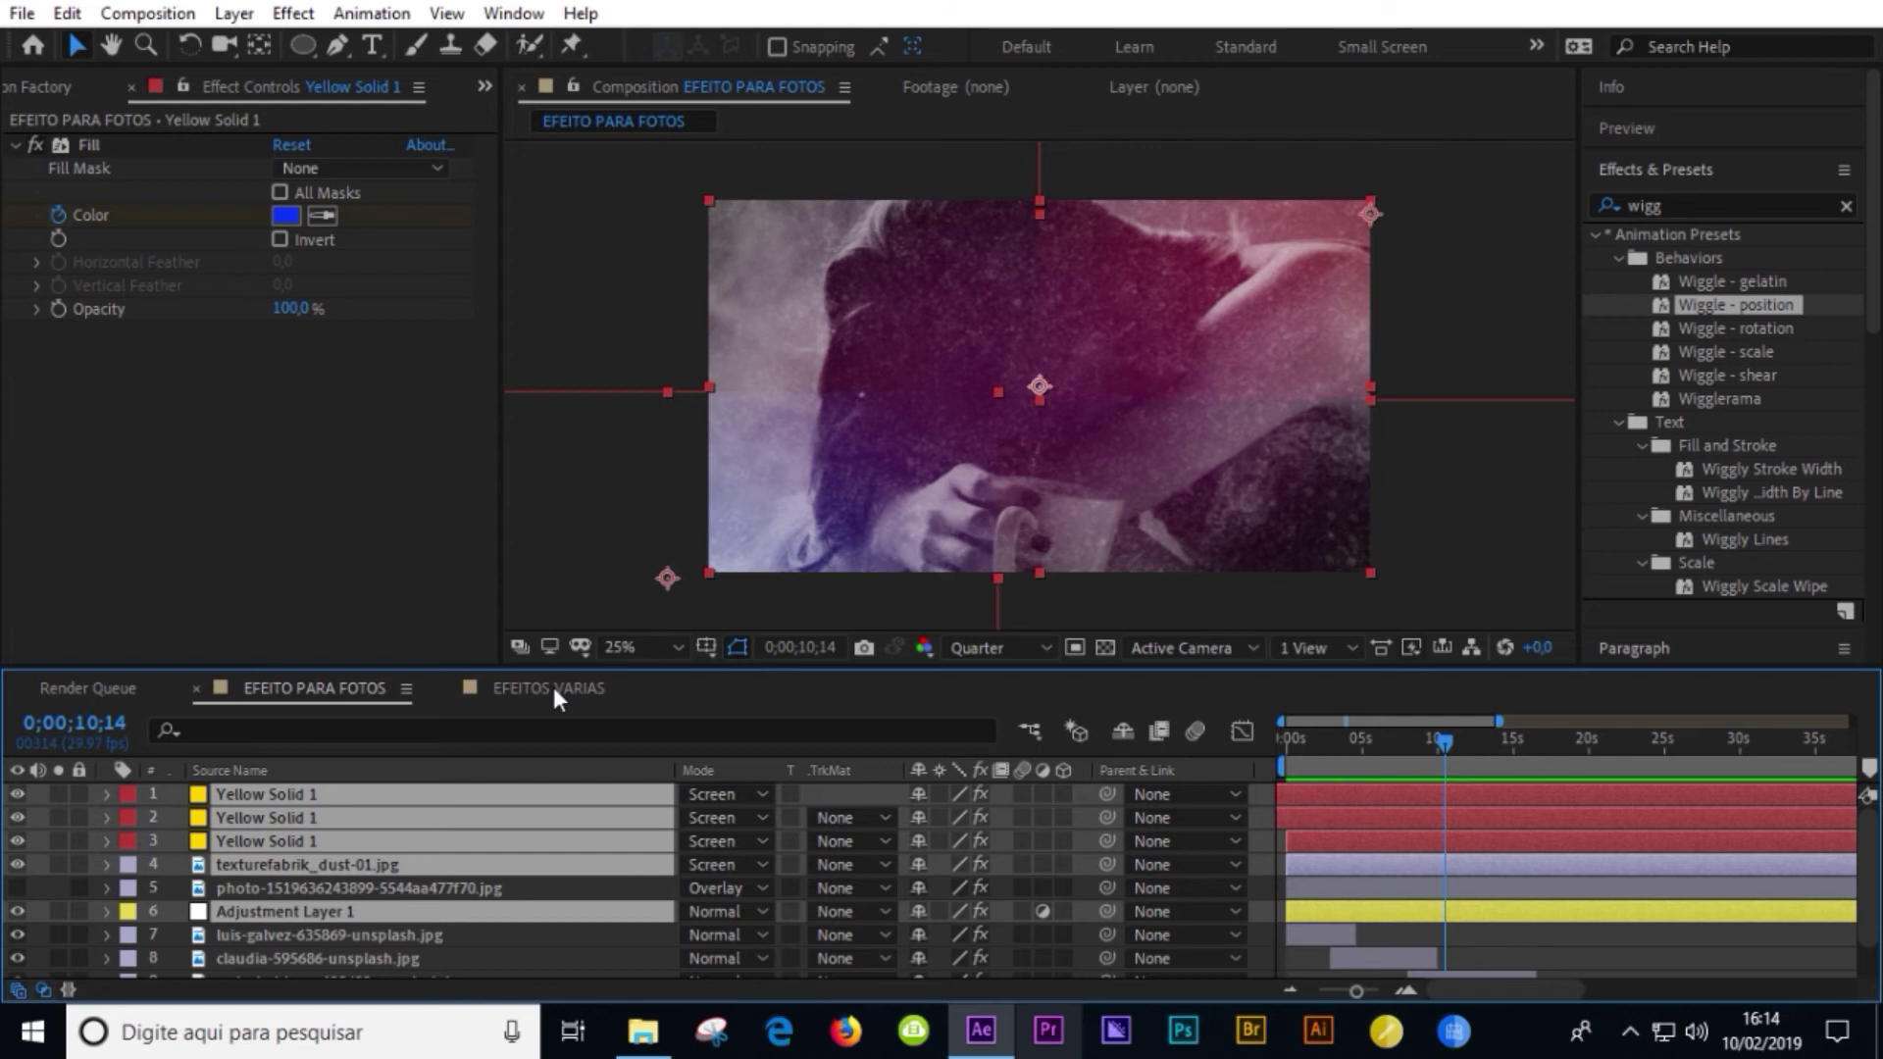
{"action": "left_click", "coordinate": [553, 692]}
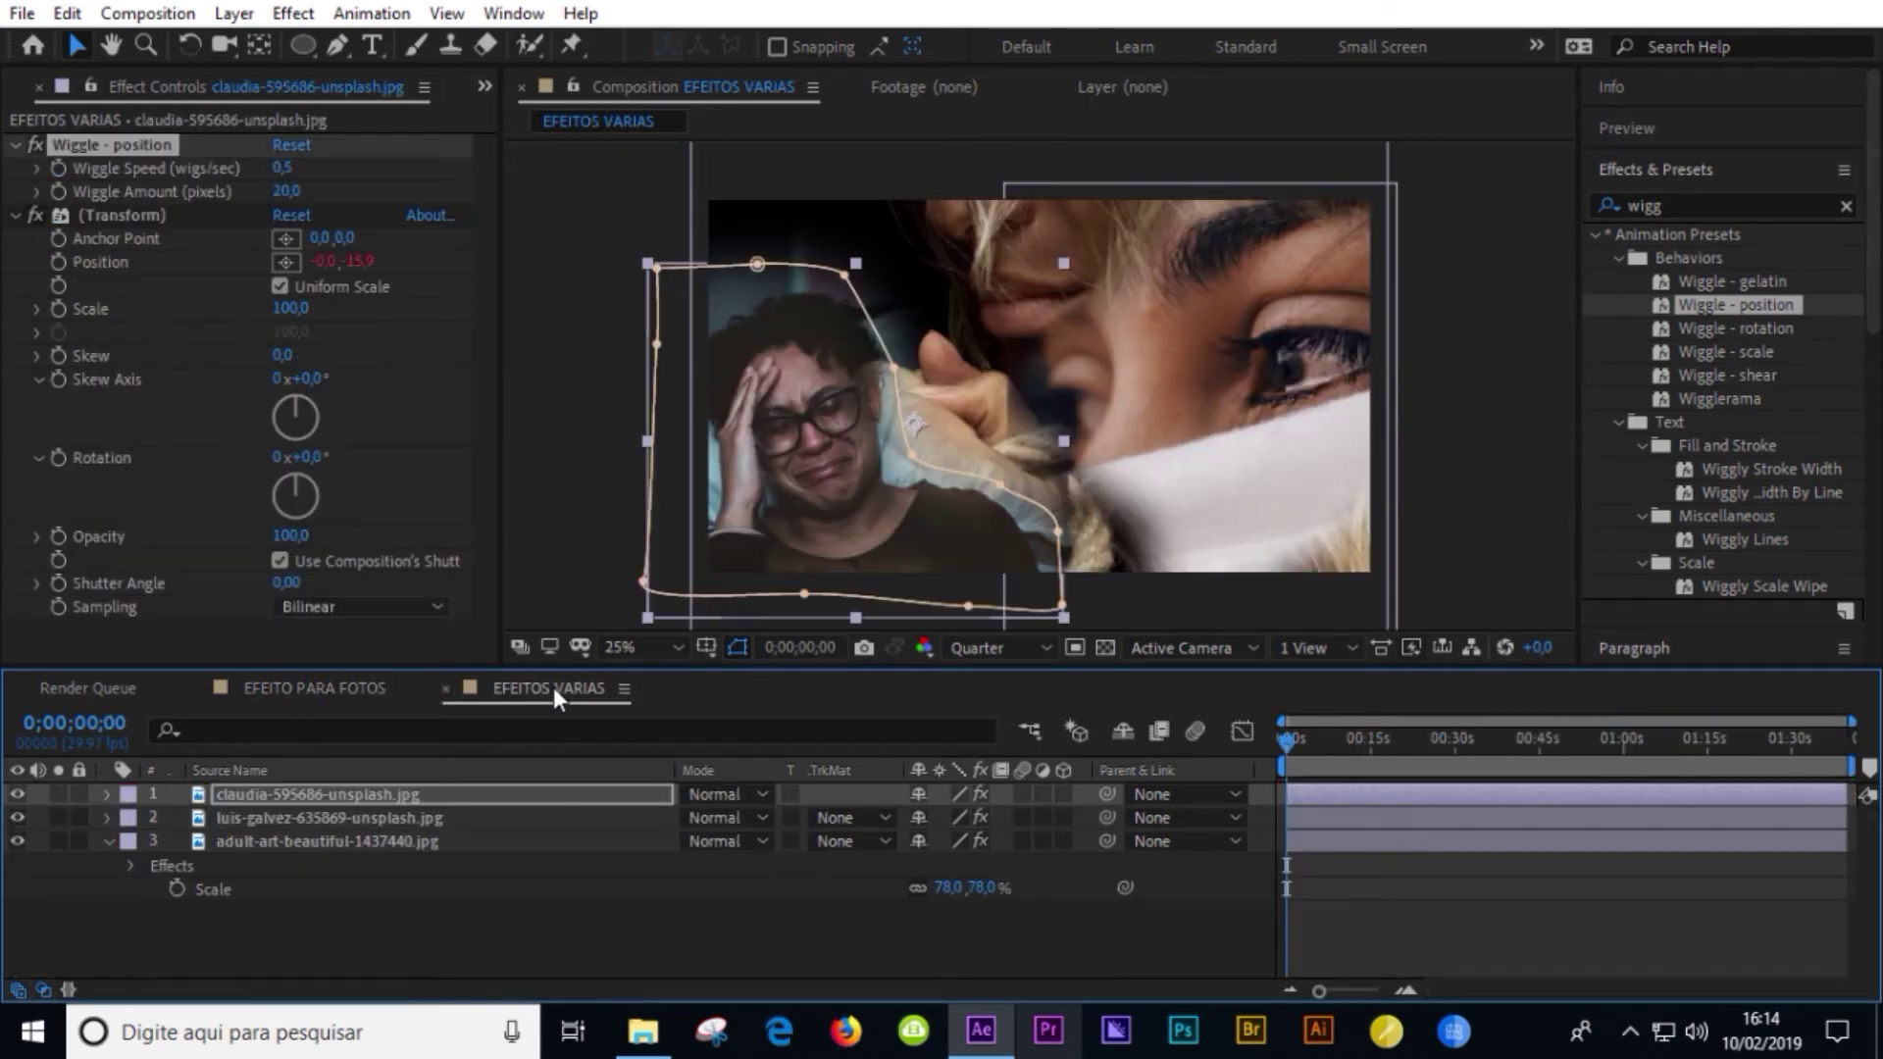
- Paste the Yellow Solids, dust texture and Adjustment Layer 1 into EFEITOS VARIAS and preview
{"action": "key", "text": "ctrl+v"}
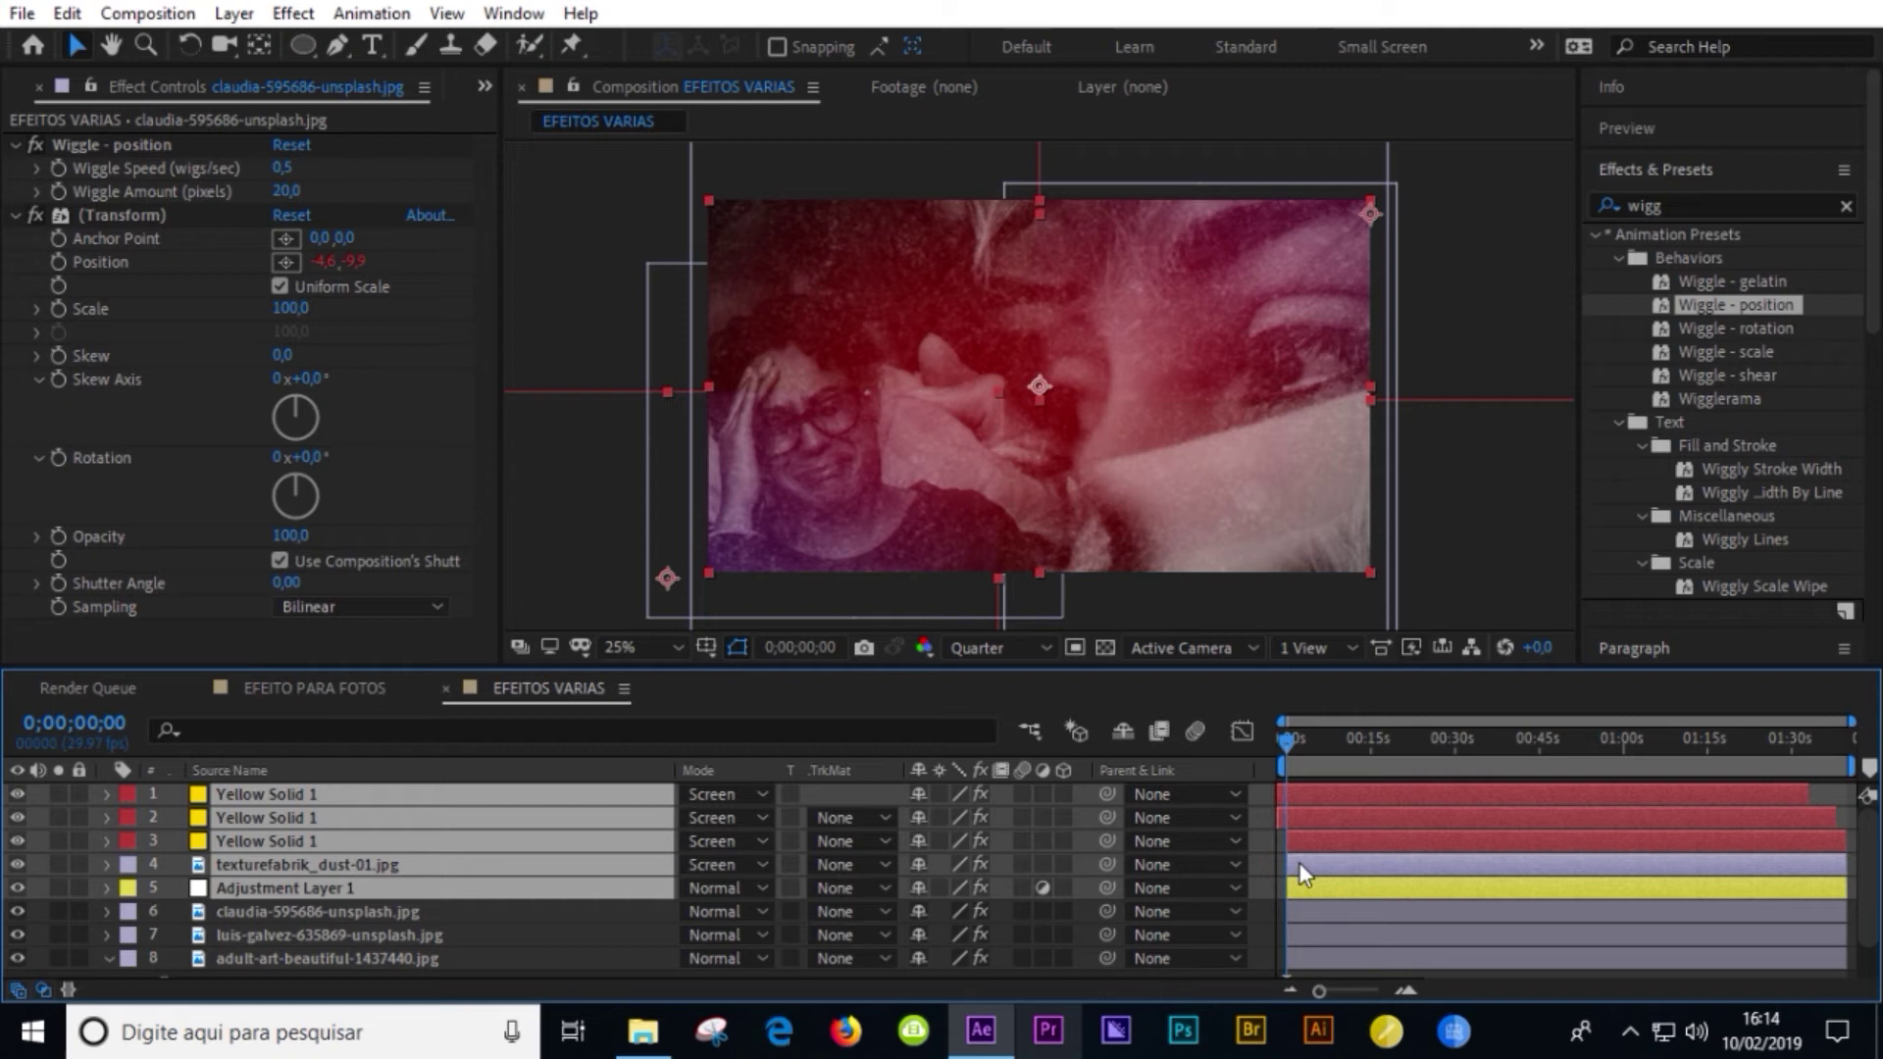
{"action": "key", "text": "space"}
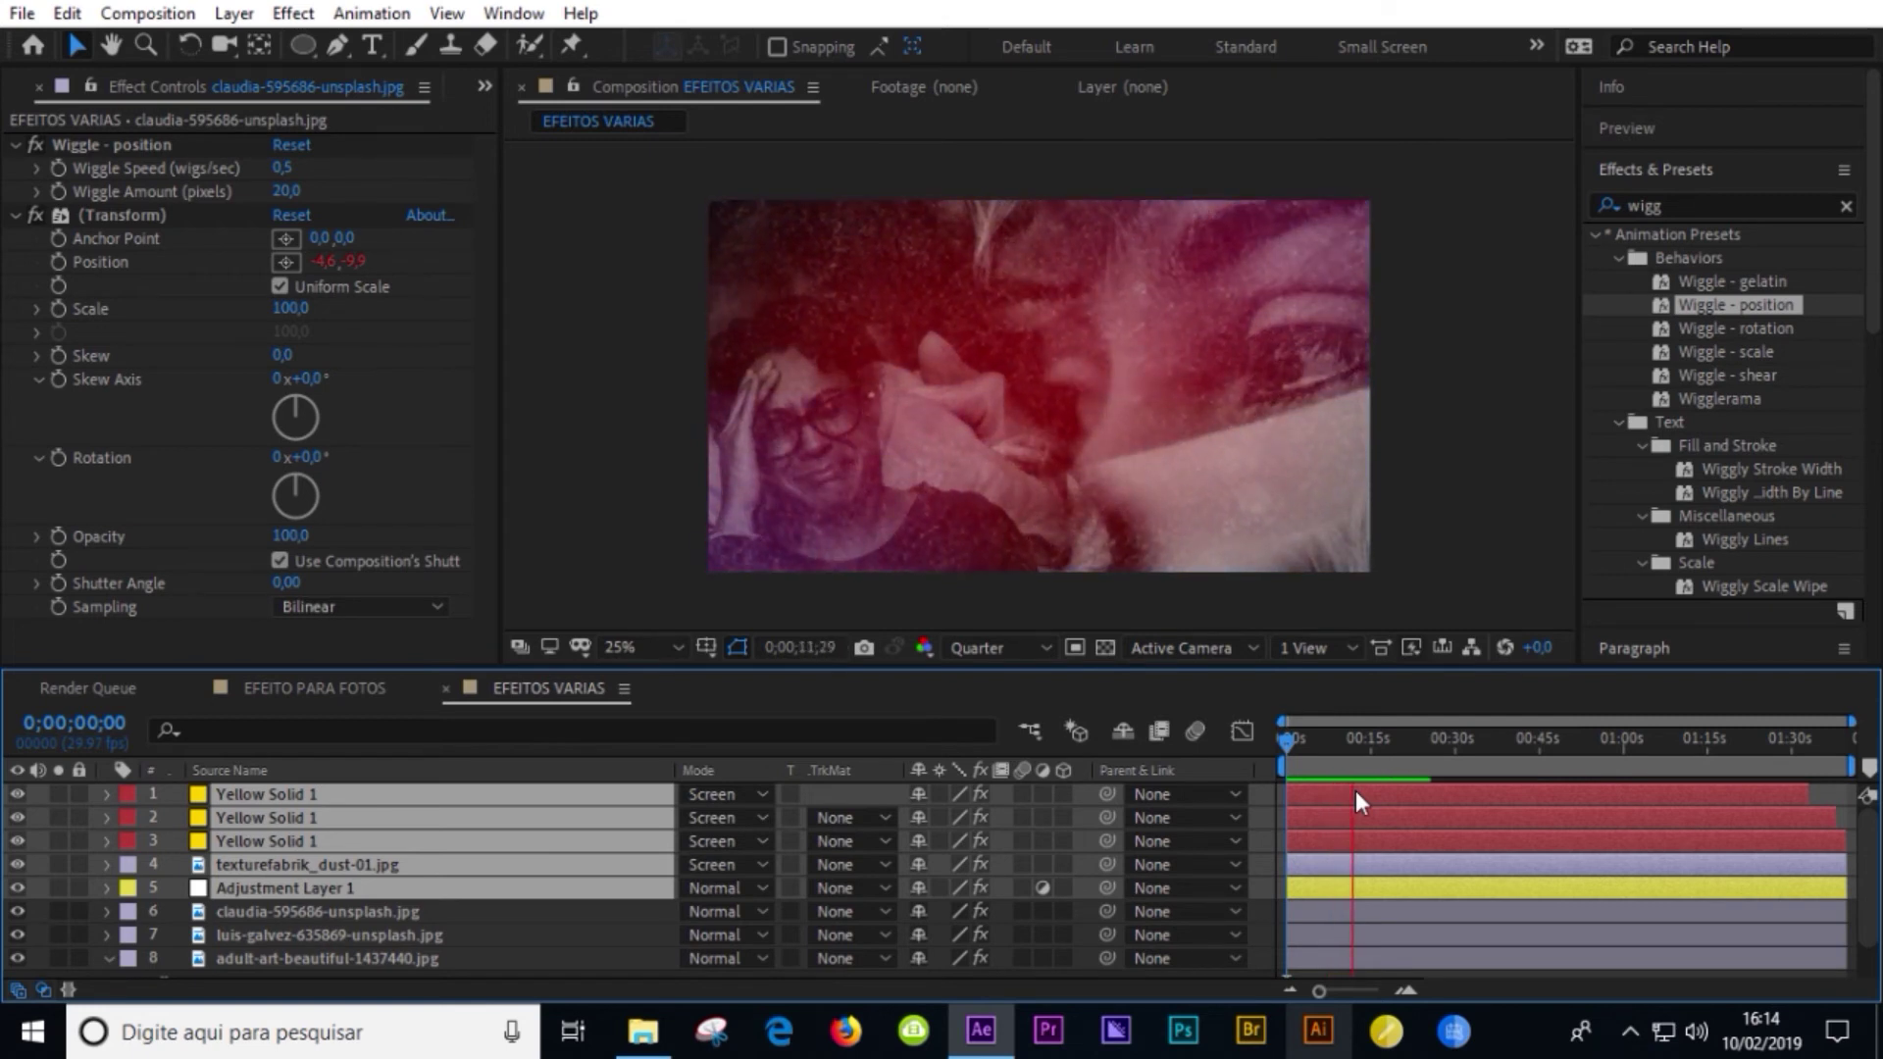
{"action": "key", "text": "space"}
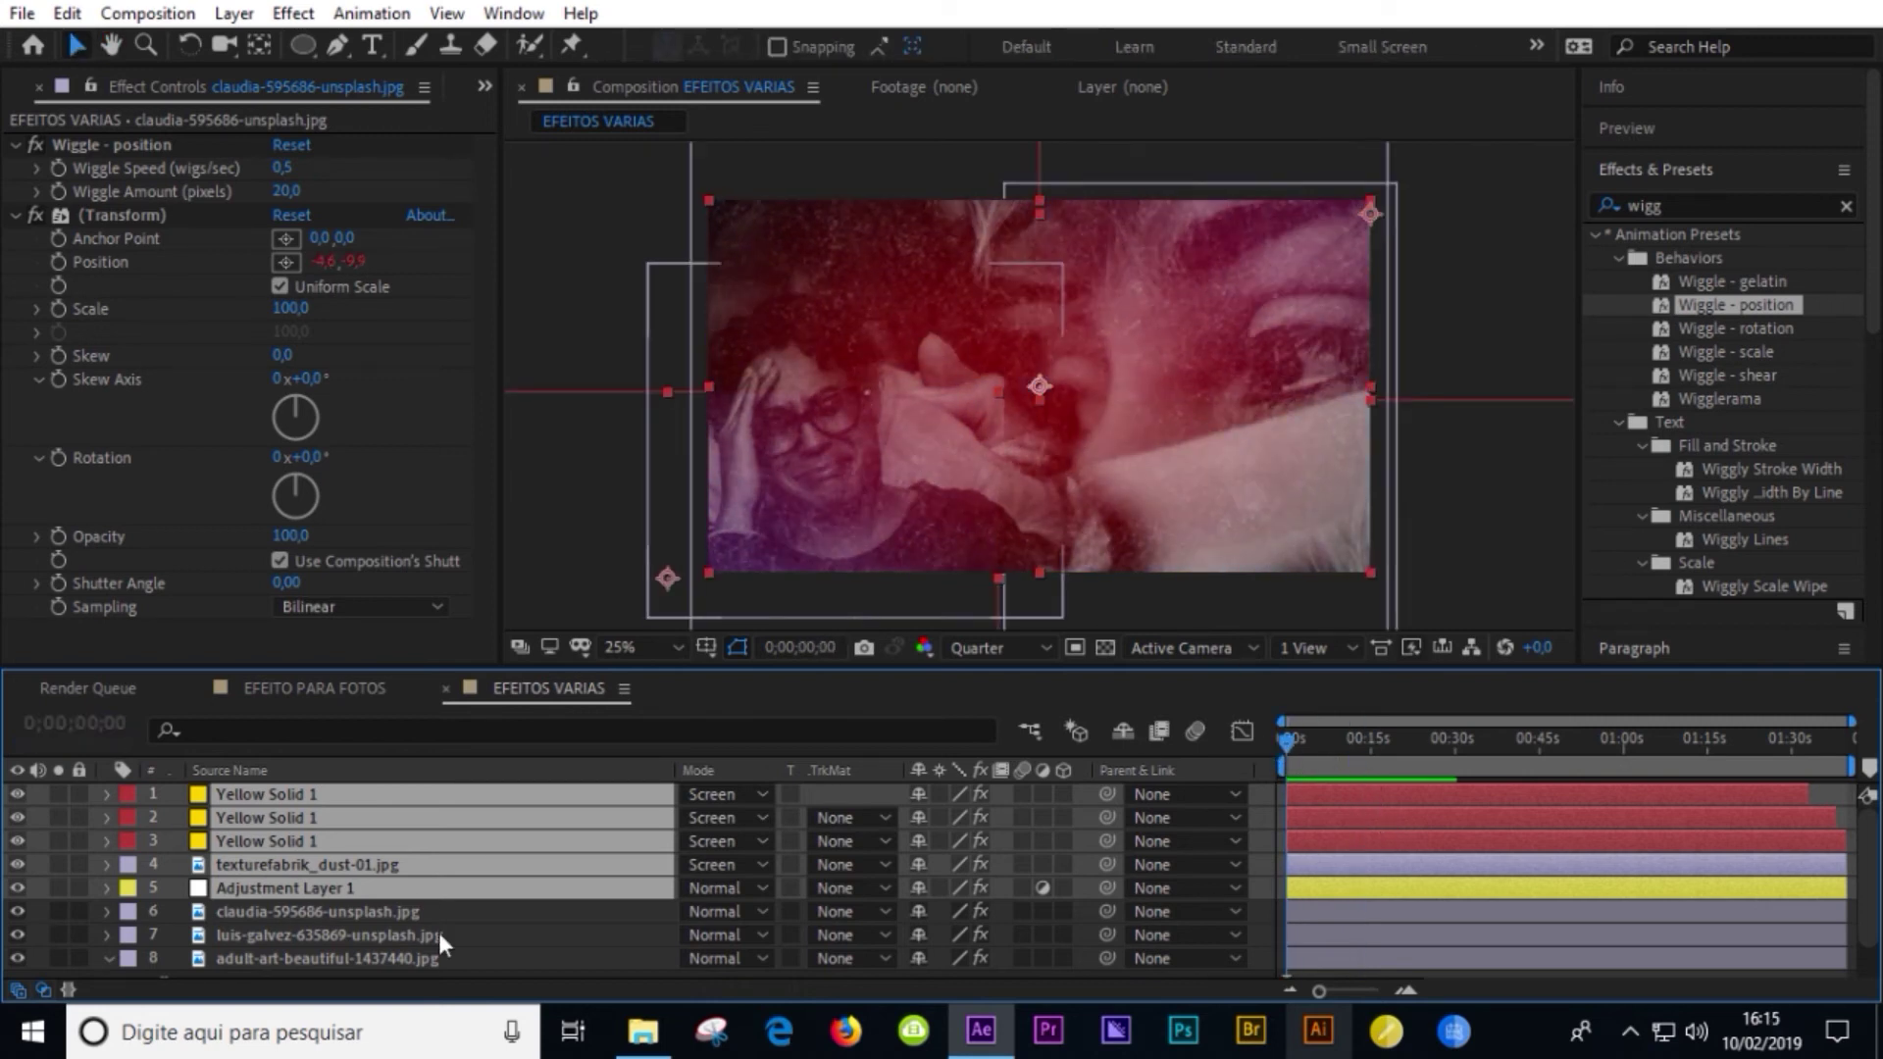
- Collapse the adult-art layer's properties and select the adult-art photo layer
{"action": "scroll", "coordinate": [438, 932], "scroll_direction": "down", "scroll_amount": 1}
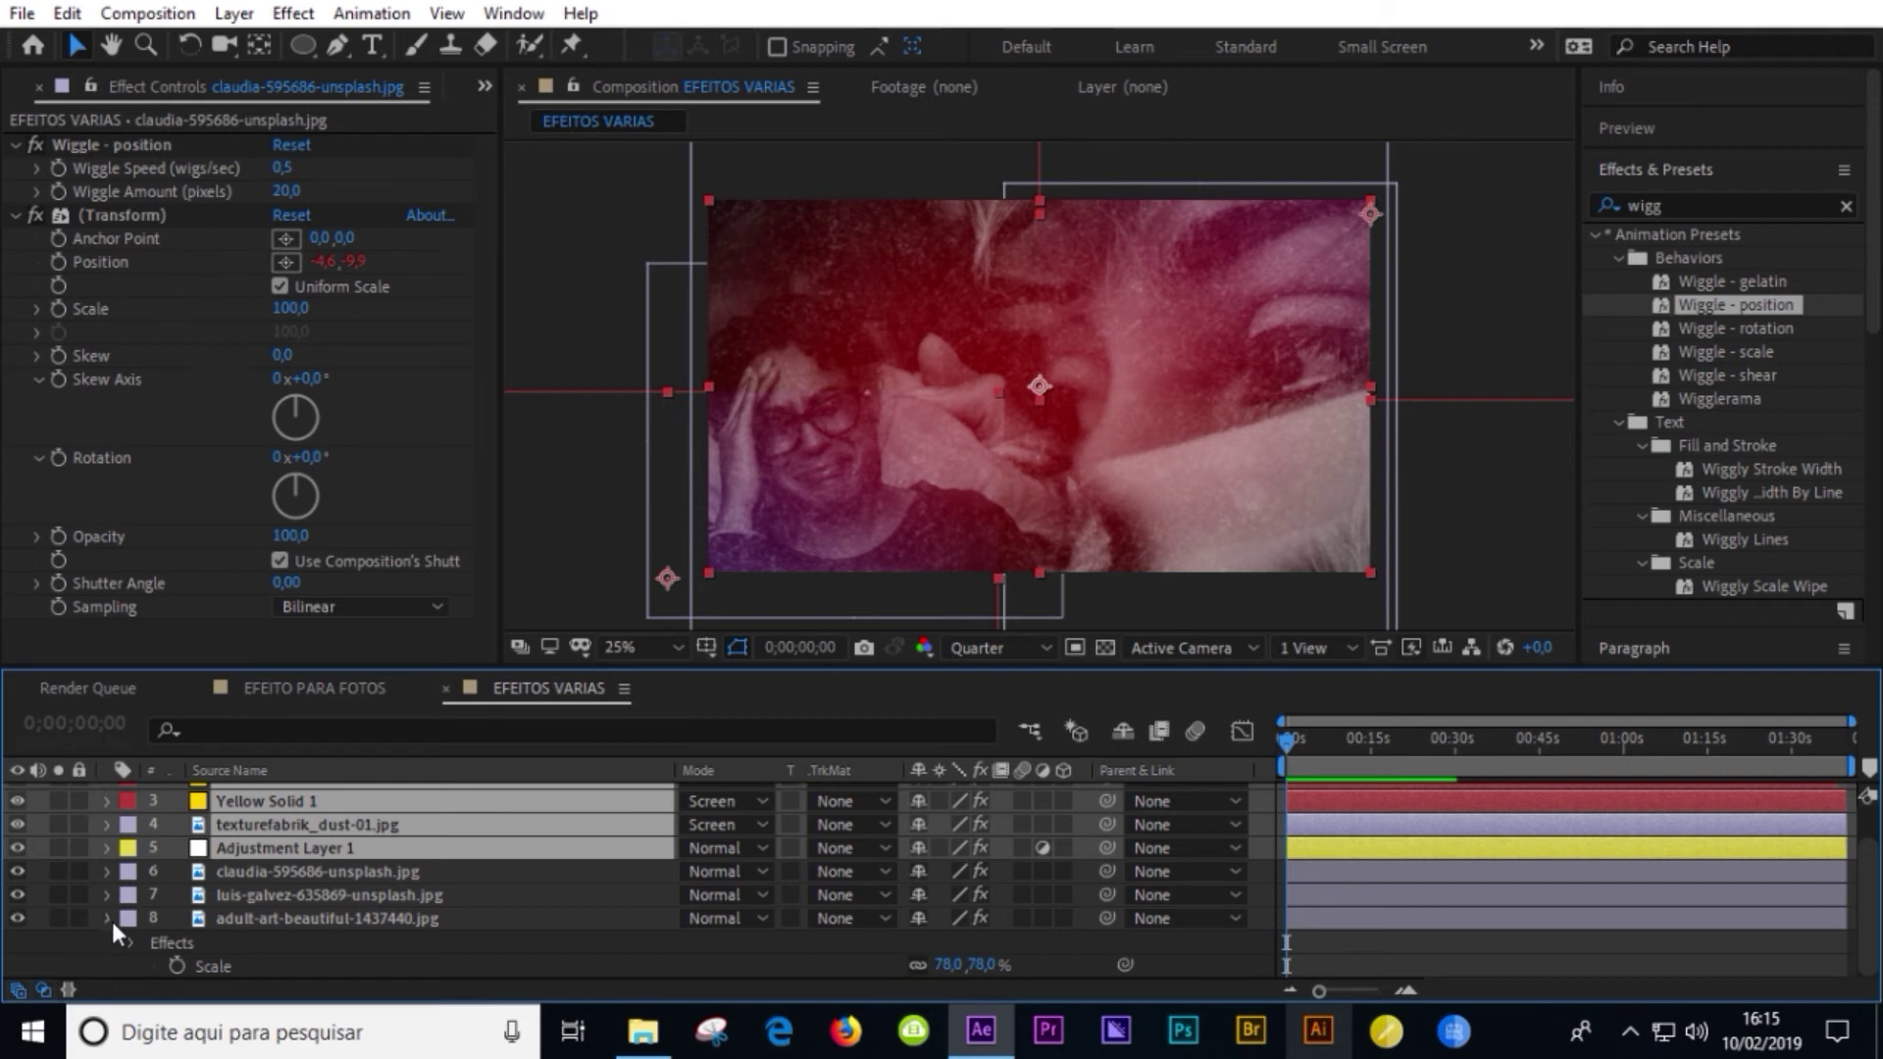
{"action": "left_click", "coordinate": [108, 919]}
{"action": "left_click", "coordinate": [268, 956]}
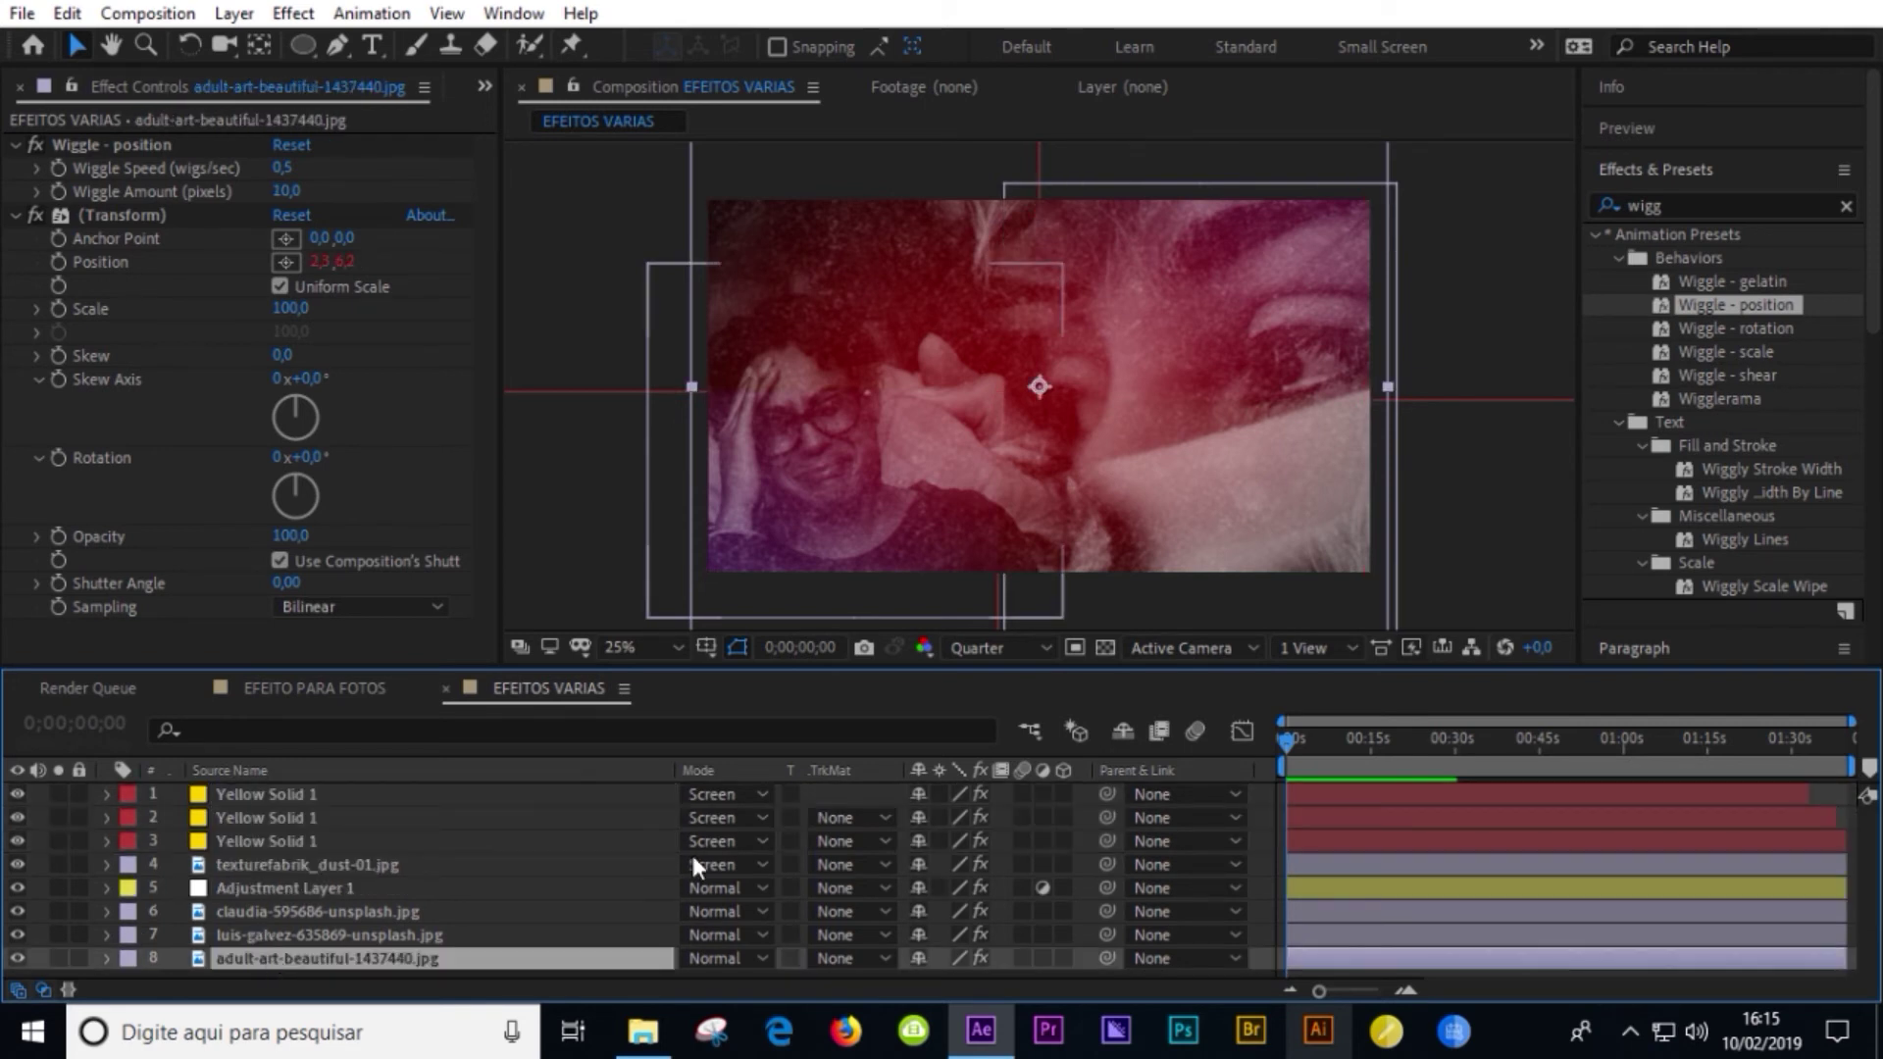
- Keyframe the adult-art photo's Position from 960,2580 below the frame up to 960,540
{"action": "key", "text": "p"}
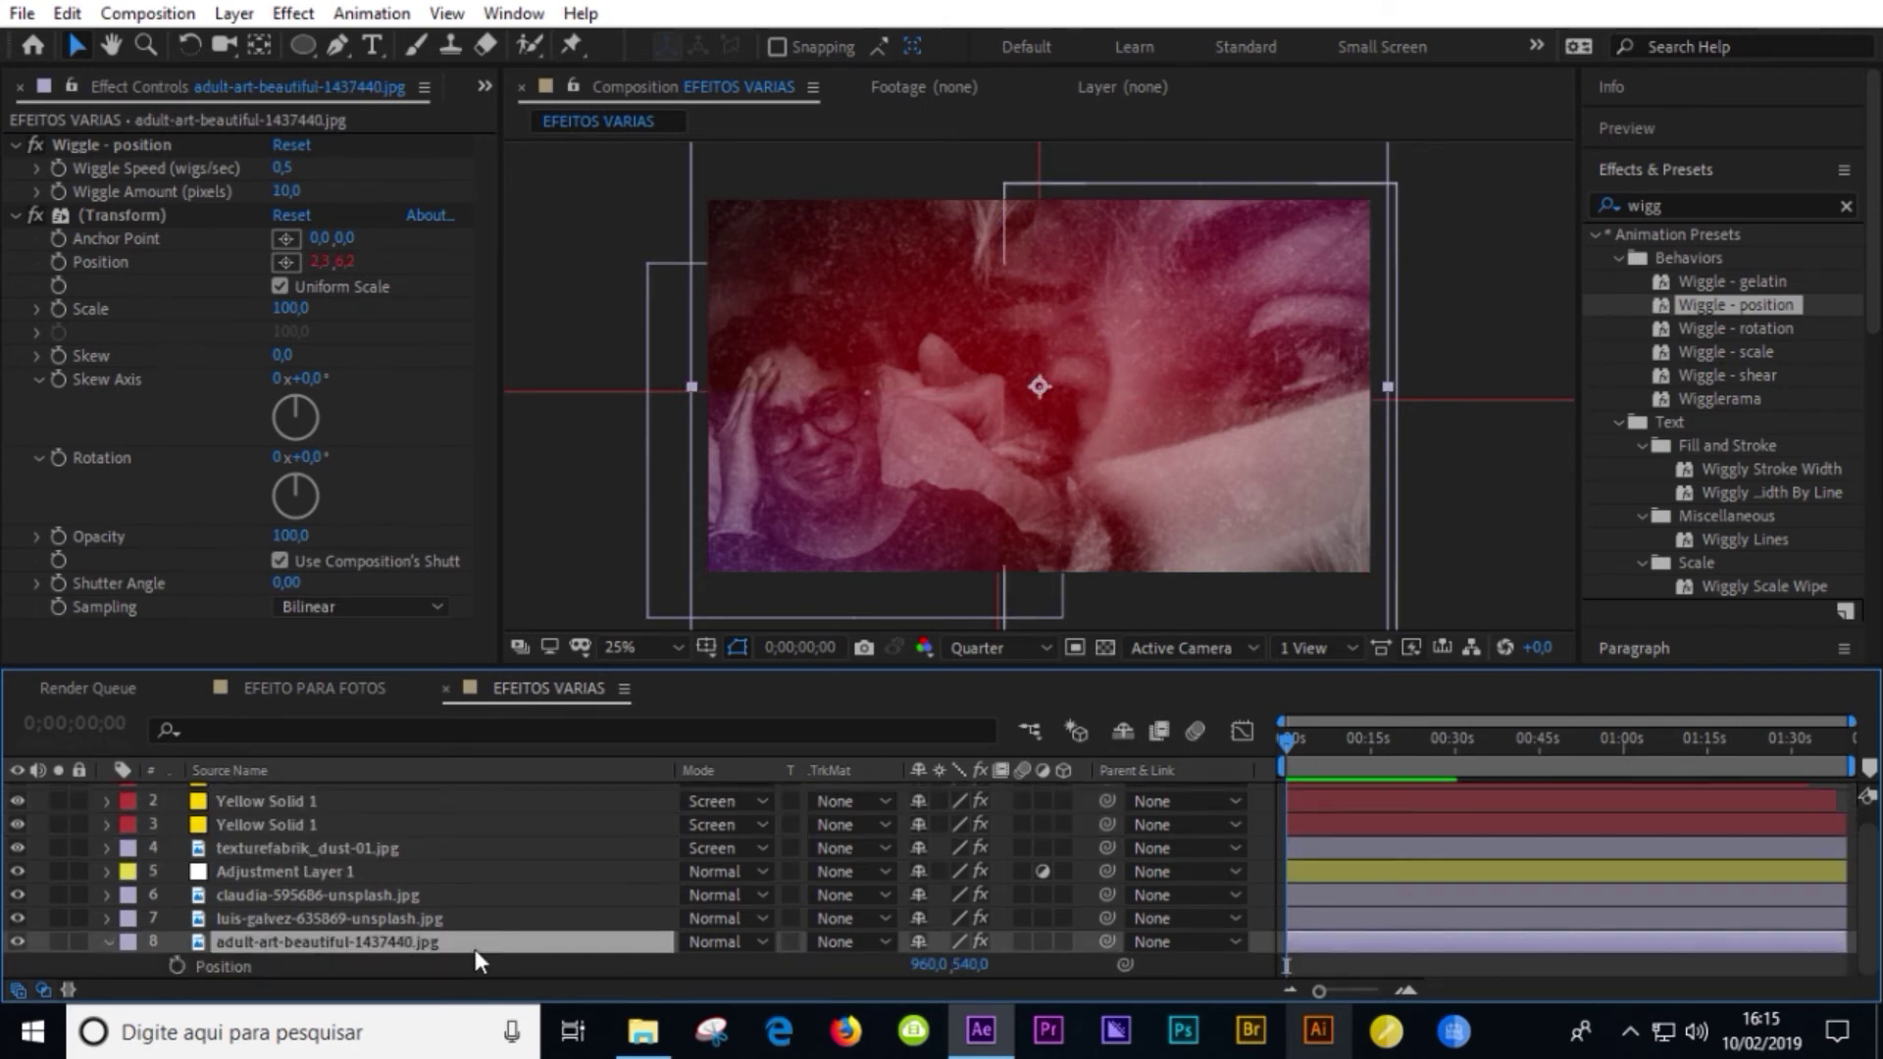
{"action": "left_click", "coordinate": [245, 966]}
{"action": "left_click_drag", "start_coordinate": [1286, 967], "coordinate": [1320, 965]}
{"action": "key", "text": "ctrl+v"}
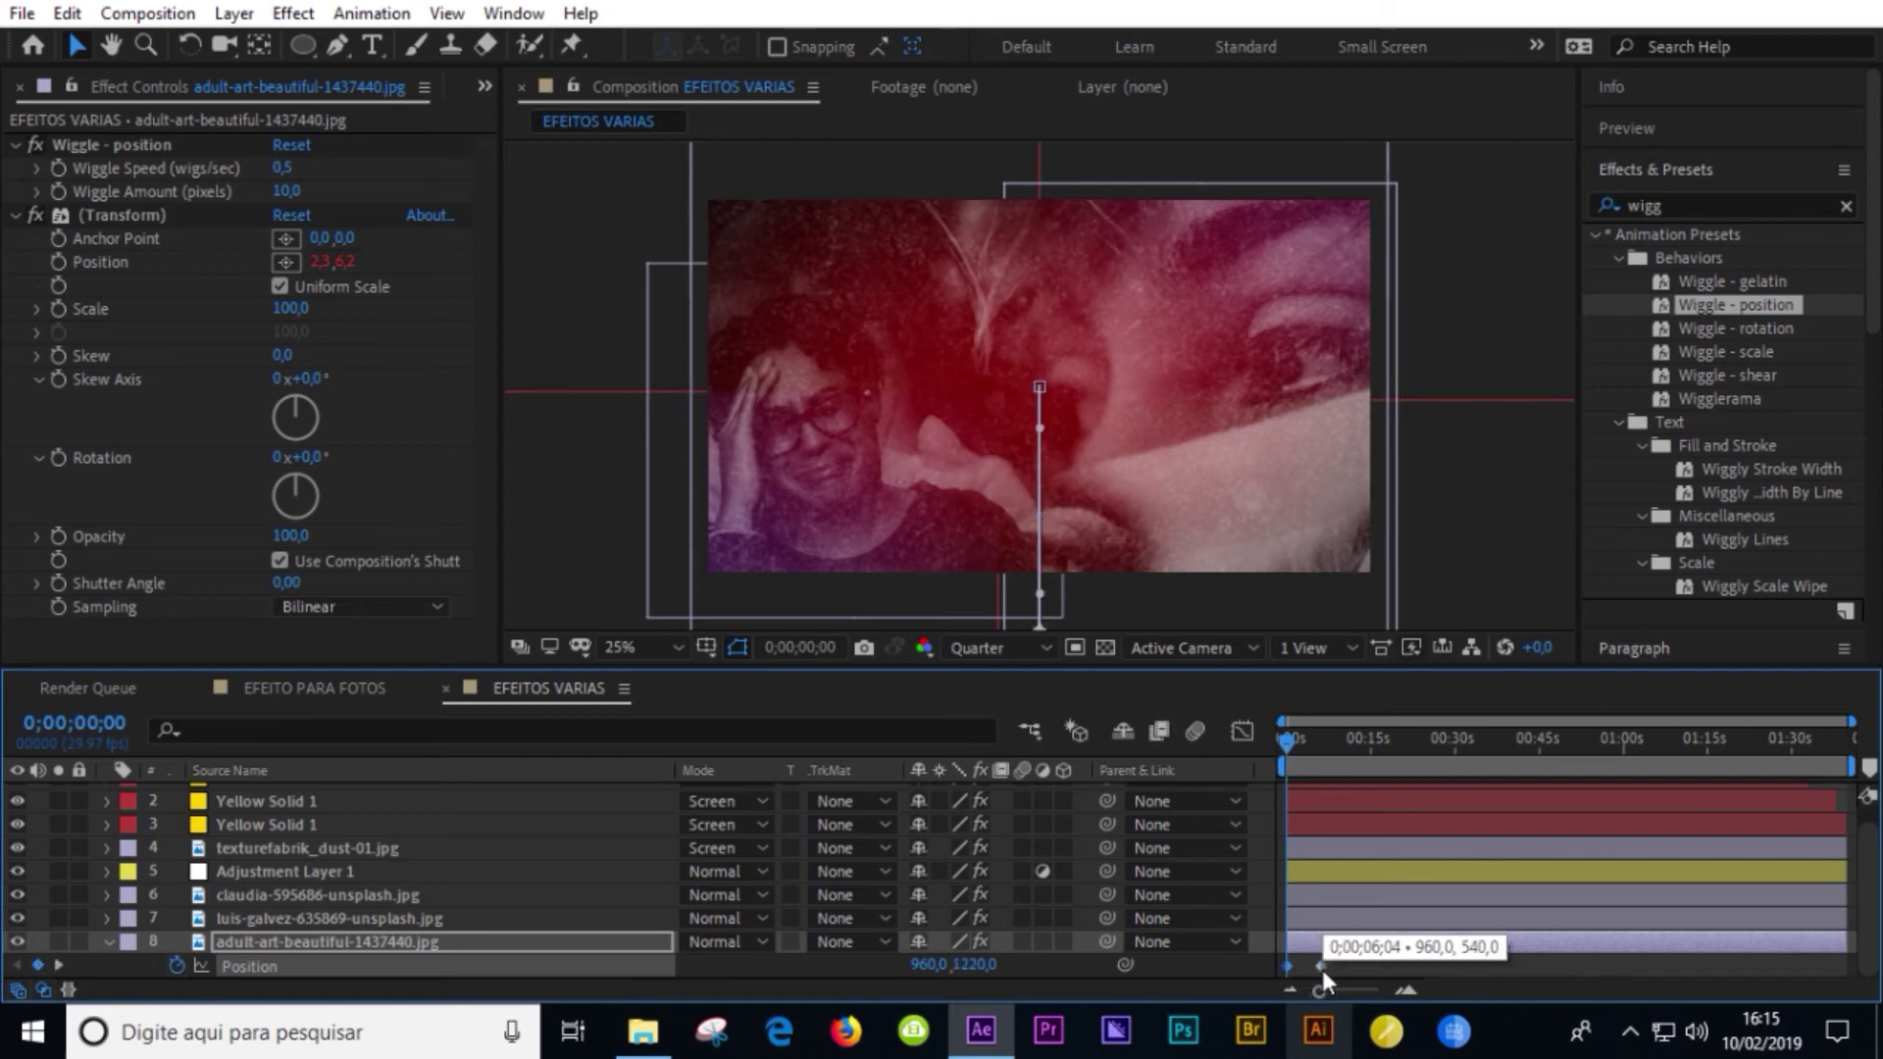
{"action": "key", "text": "shift+Down"}
{"action": "key", "text": "shift+Down"}
{"action": "key", "text": "shift+Down"}
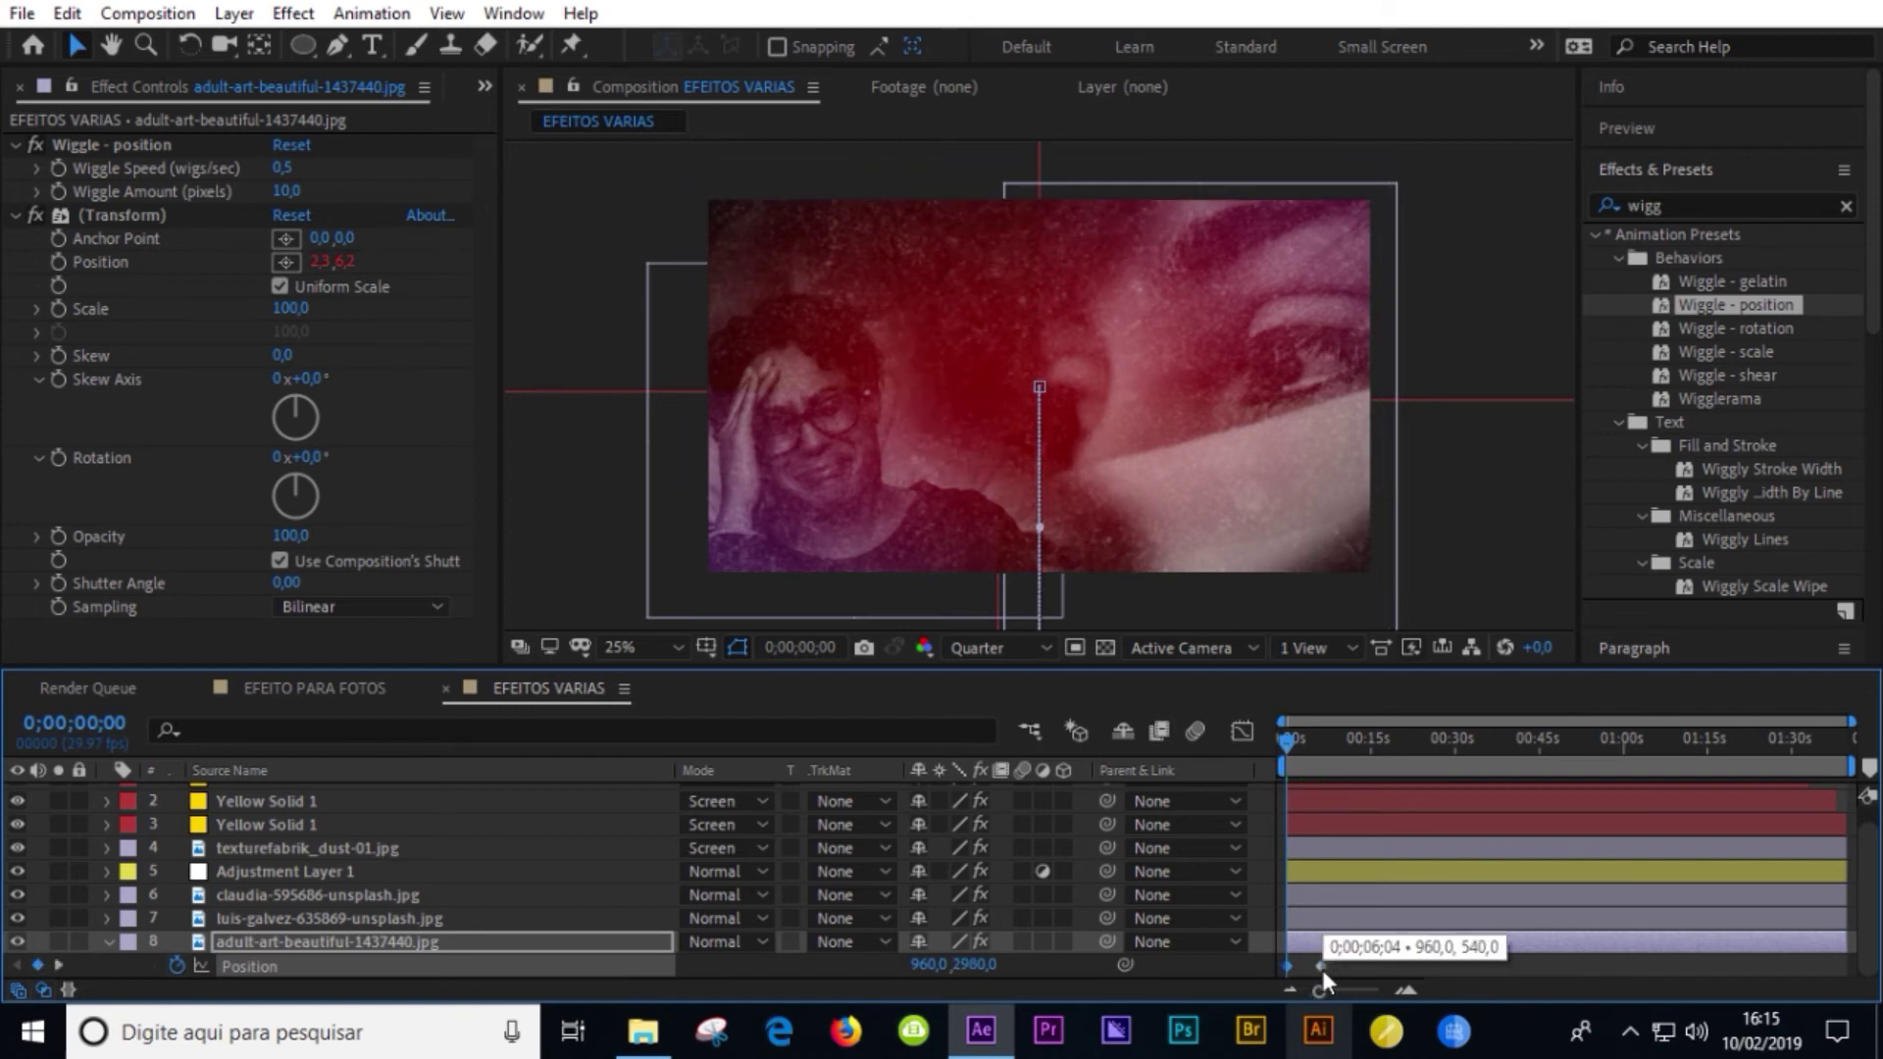
{"action": "key", "text": "shift+Up"}
{"action": "key", "text": "shift+Up"}
{"action": "key", "text": "shift+Up"}
{"action": "key", "text": "shift+Up"}
{"action": "key", "text": "shift+Up"}
{"action": "key", "text": "shift+Up"}
{"action": "key", "text": "shift+Up"}
{"action": "key", "text": "shift+Down"}
{"action": "key", "text": "shift+Down"}
{"action": "left_click_drag", "start_coordinate": [1322, 969], "coordinate": [1312, 965]}
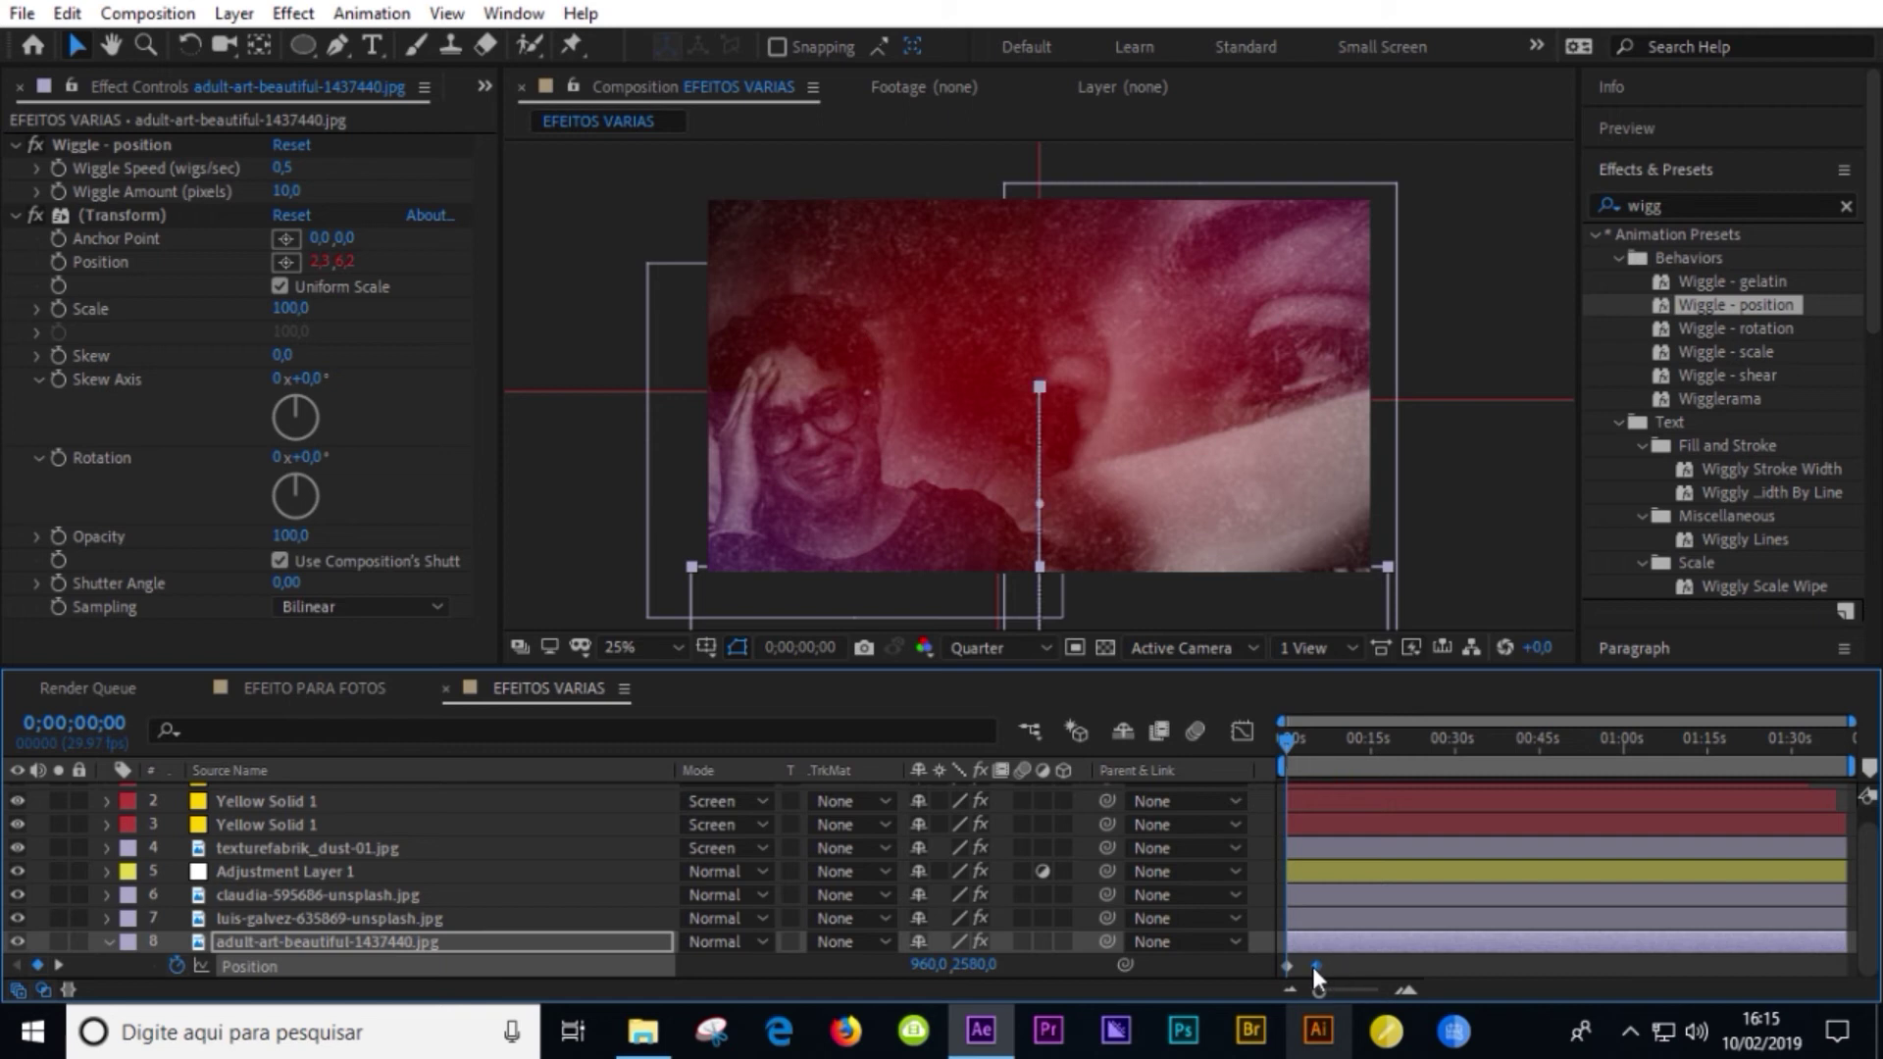
- Apply Easy Ease to both adult-art Position keyframes
{"action": "left_click", "coordinate": [1287, 966], "text": "shift"}
{"action": "right_click", "coordinate": [1288, 965]}
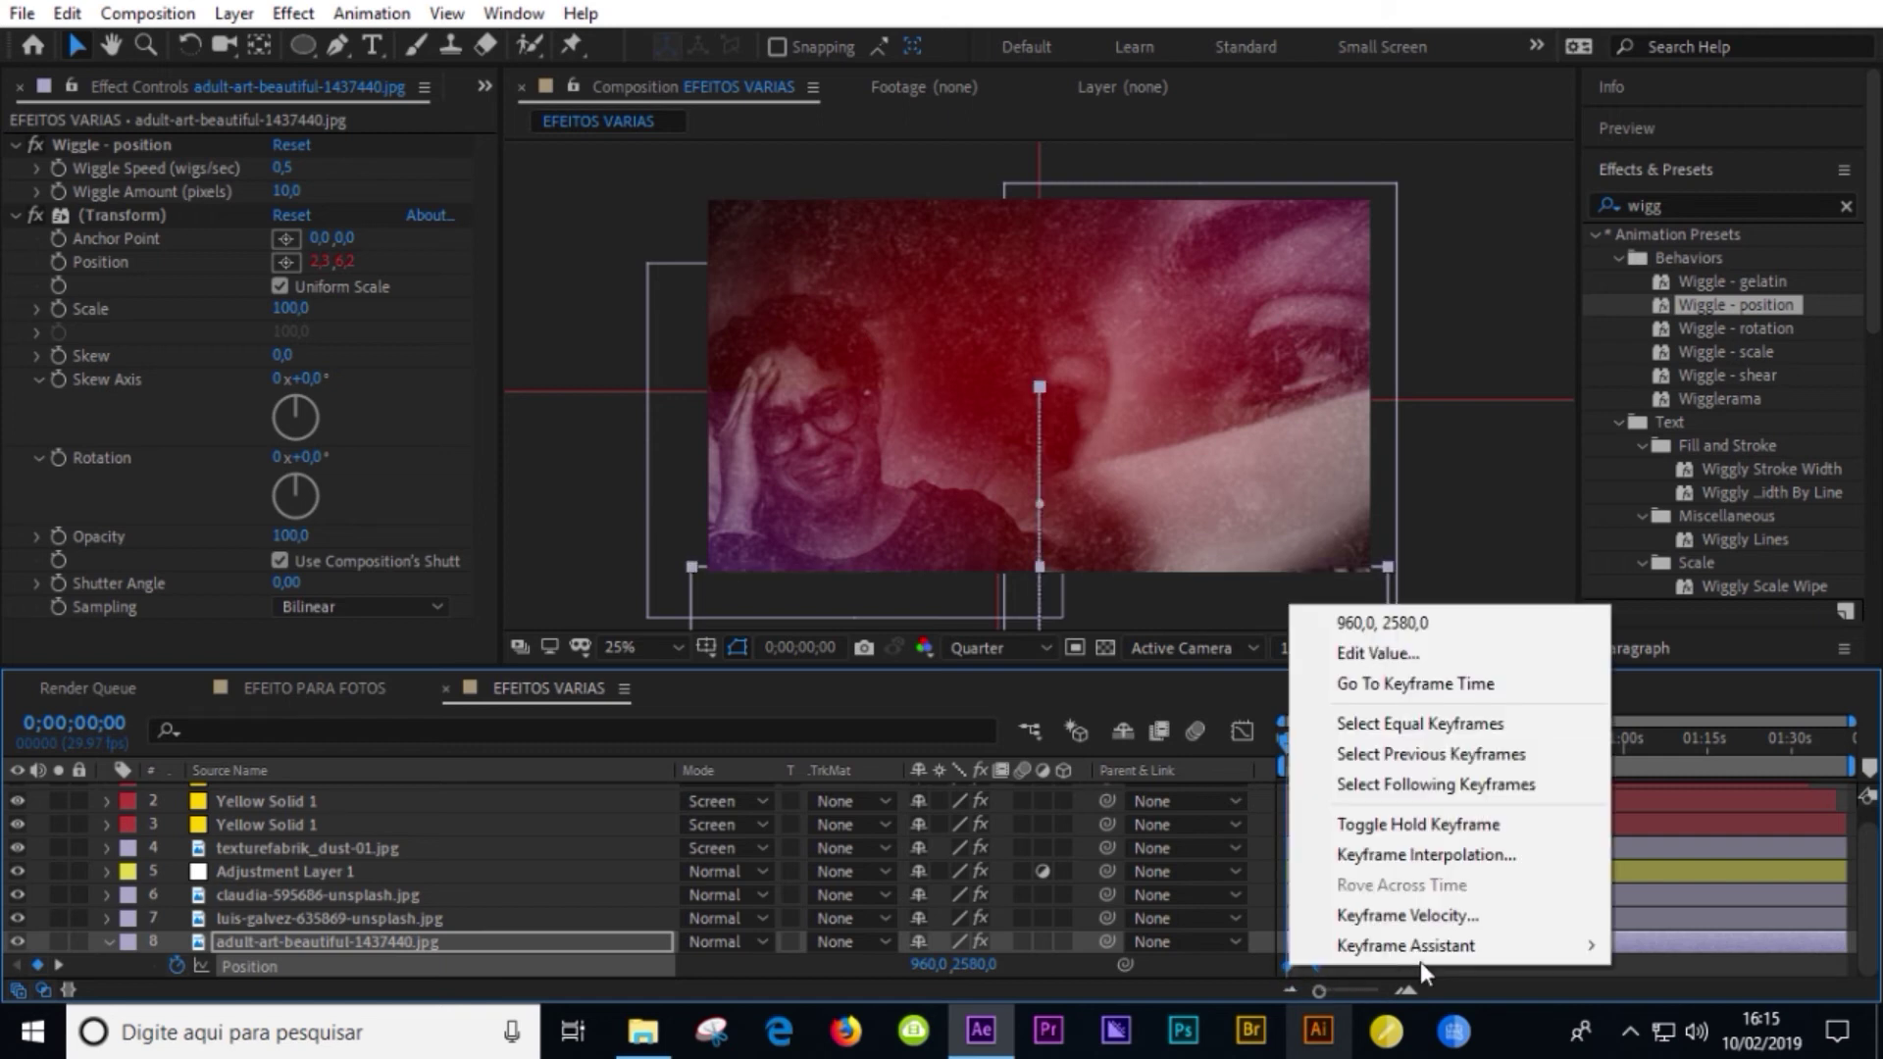
{"action": "mouse_move", "coordinate": [1412, 945]}
{"action": "left_click", "coordinate": [979, 765]}
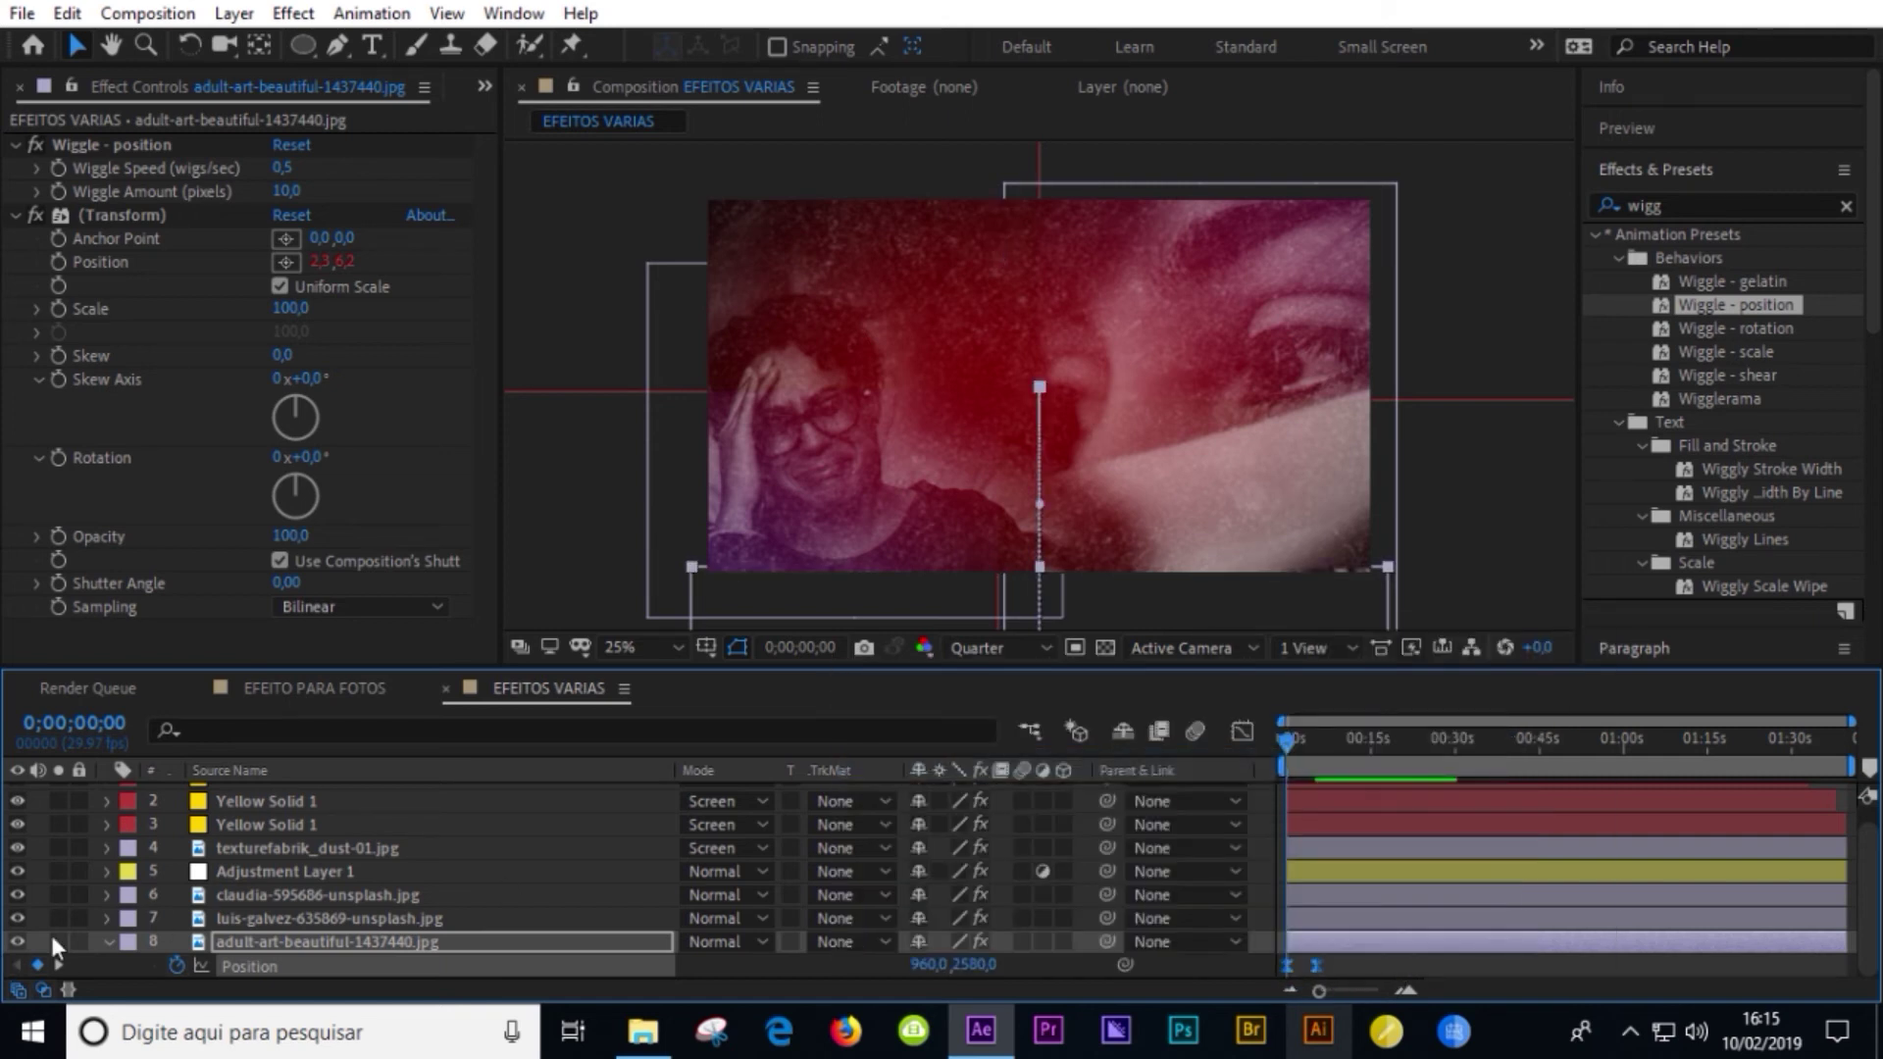
{"action": "left_click", "coordinate": [41, 991]}
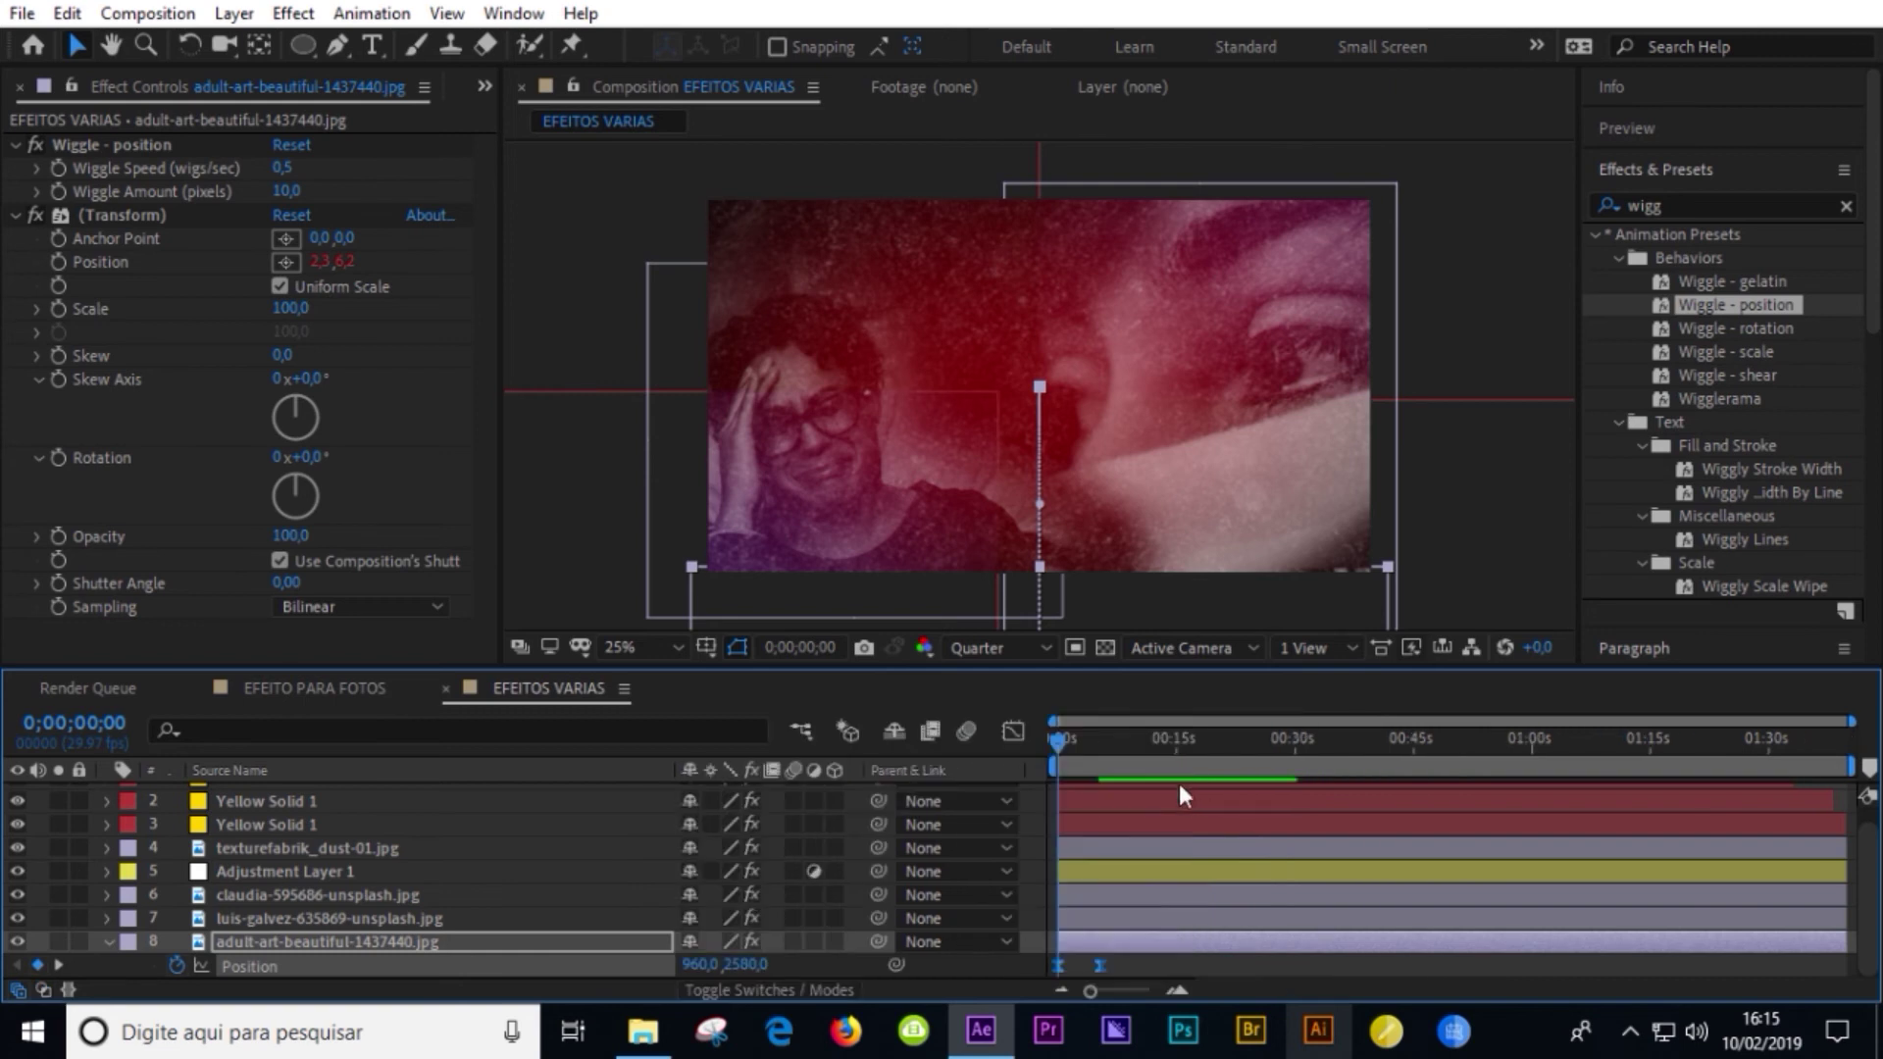
{"action": "left_click", "coordinate": [1103, 916]}
{"action": "key", "text": "p"}
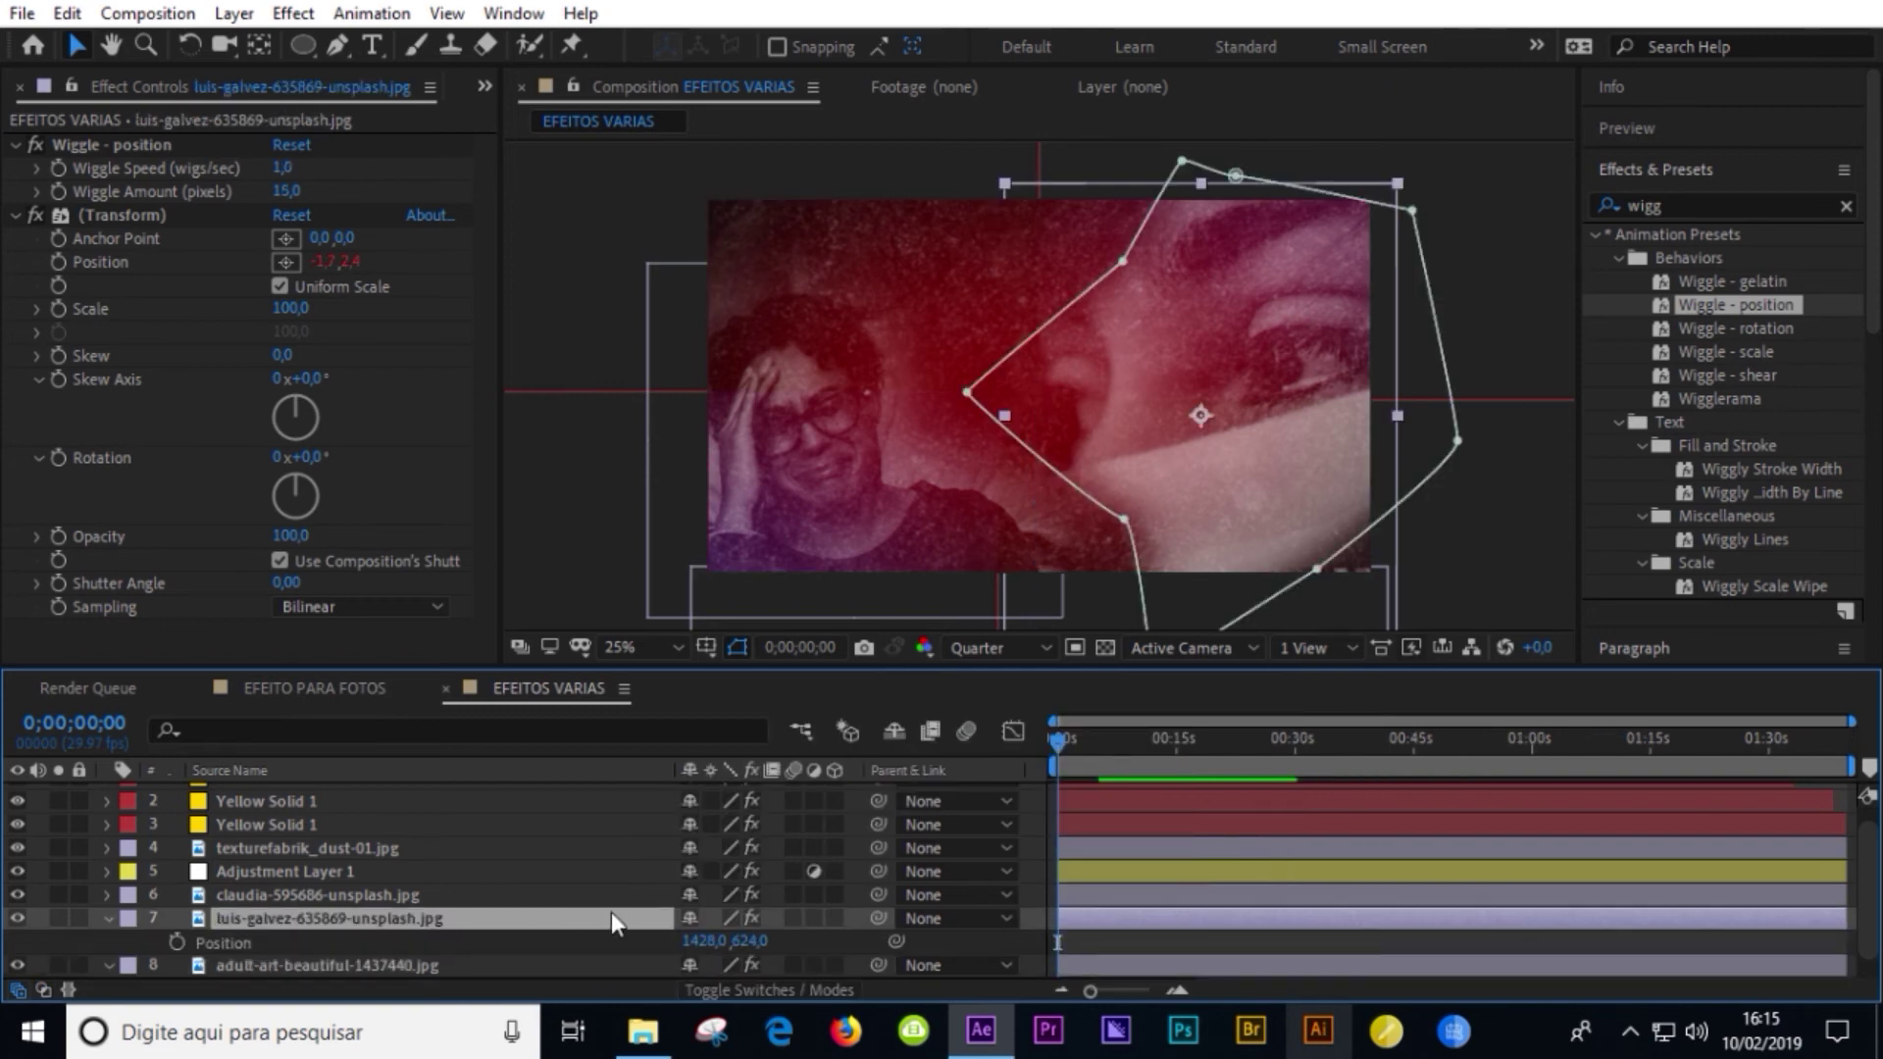
{"action": "left_click_drag", "start_coordinate": [1074, 944], "coordinate": [1091, 944]}
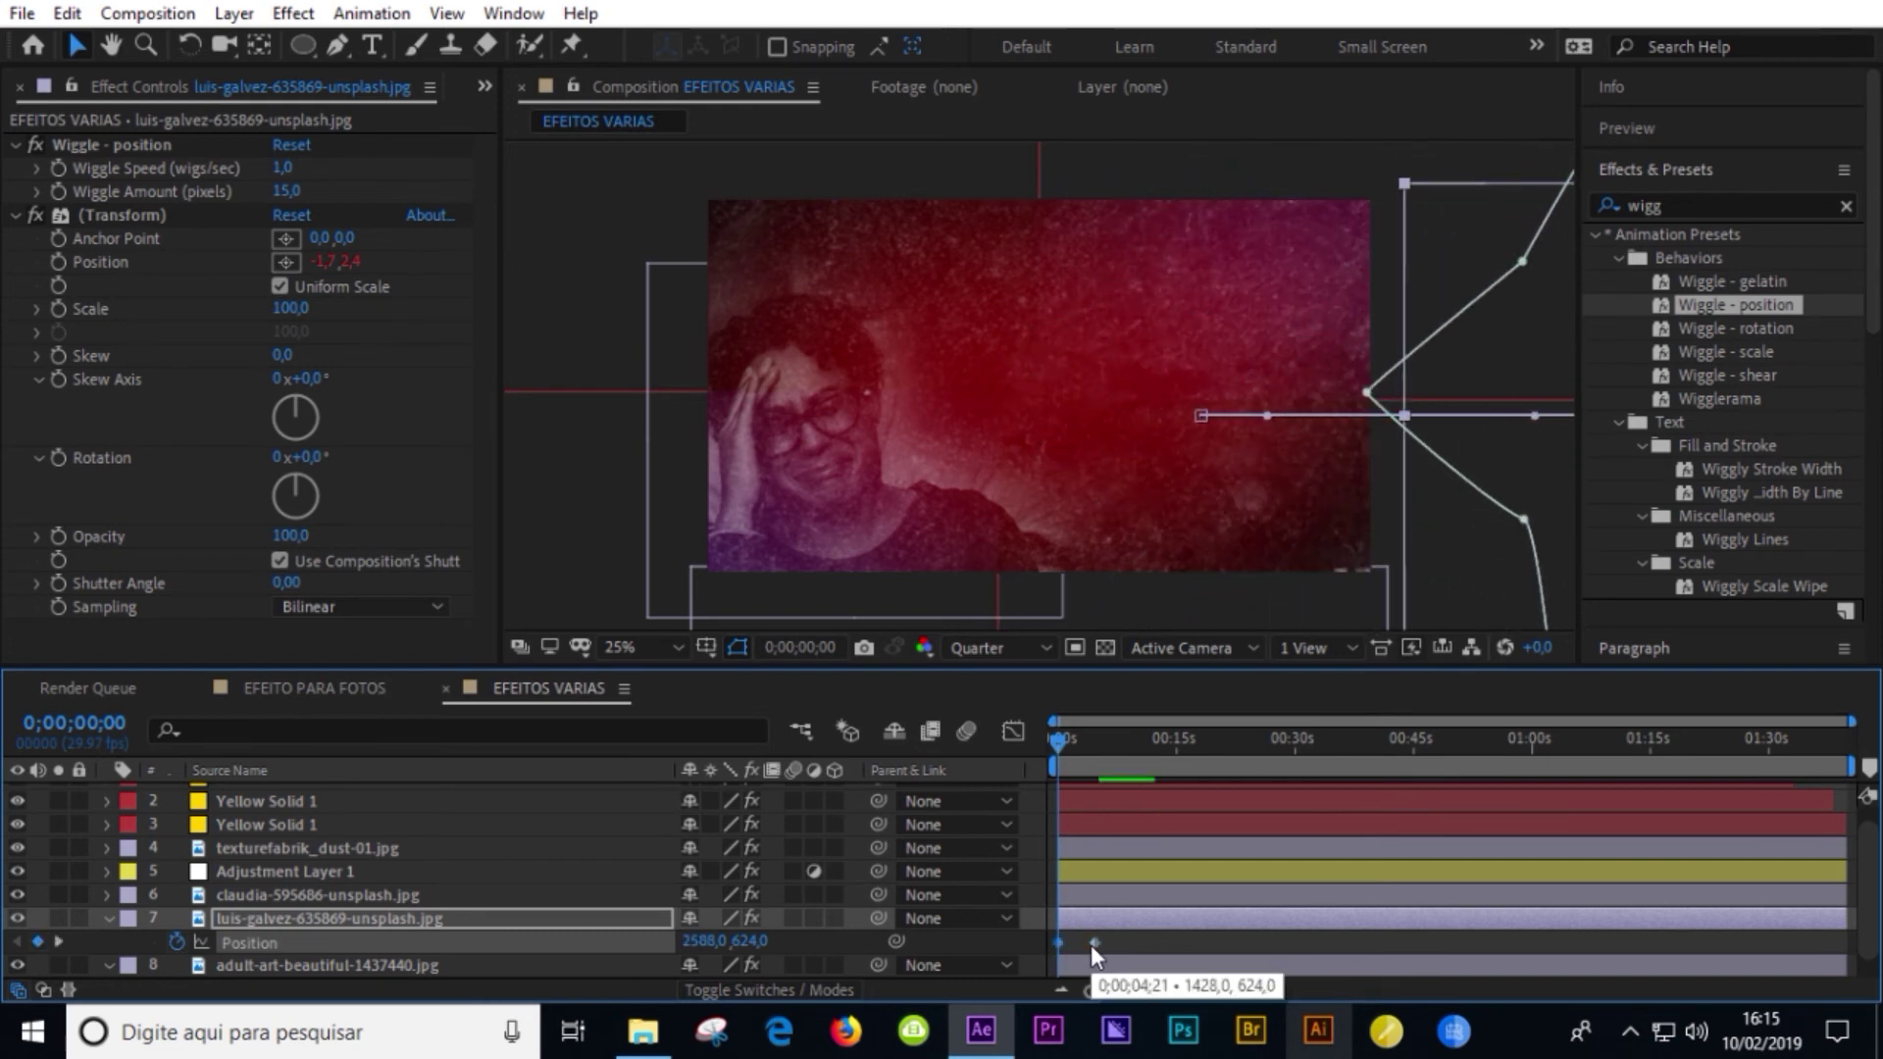
- Start Position keyframing on the layer 6 claudia photo from an off-screen start
{"action": "left_click", "coordinate": [1094, 896]}
{"action": "key", "text": "p"}
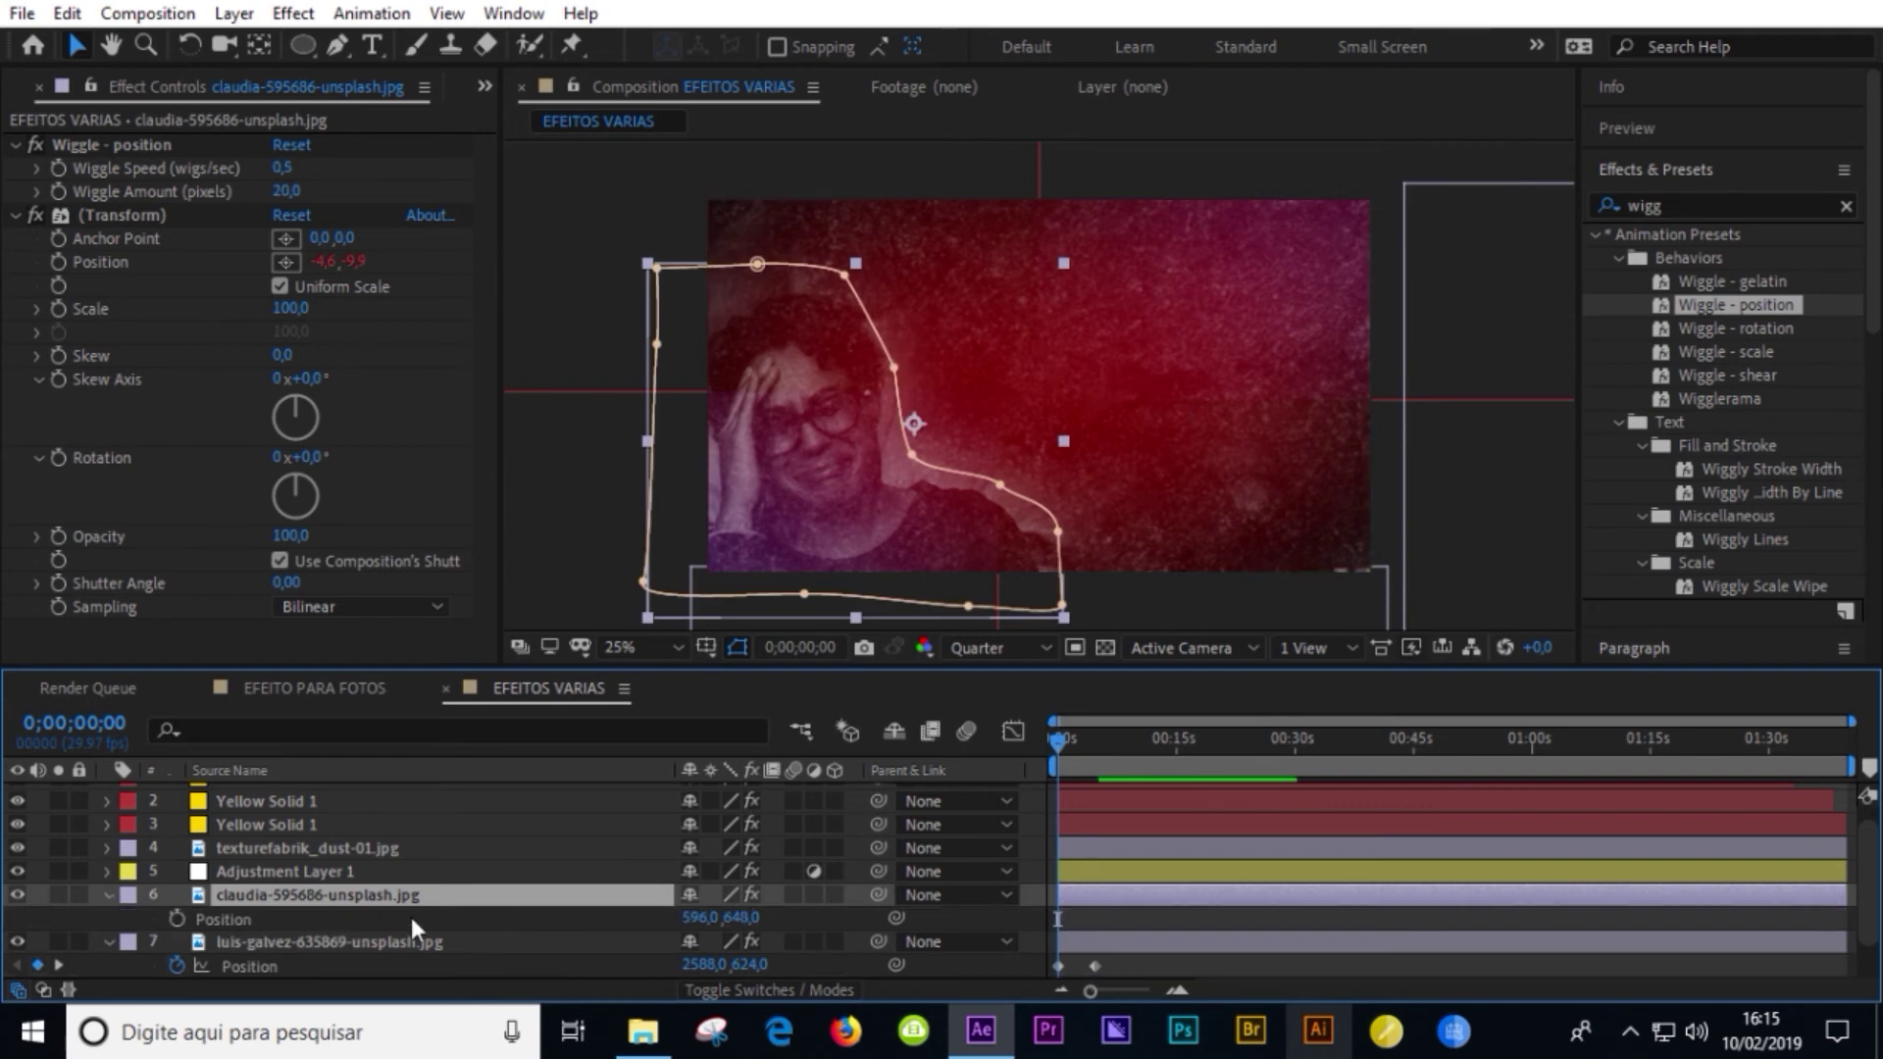
{"action": "left_click", "coordinate": [176, 919]}
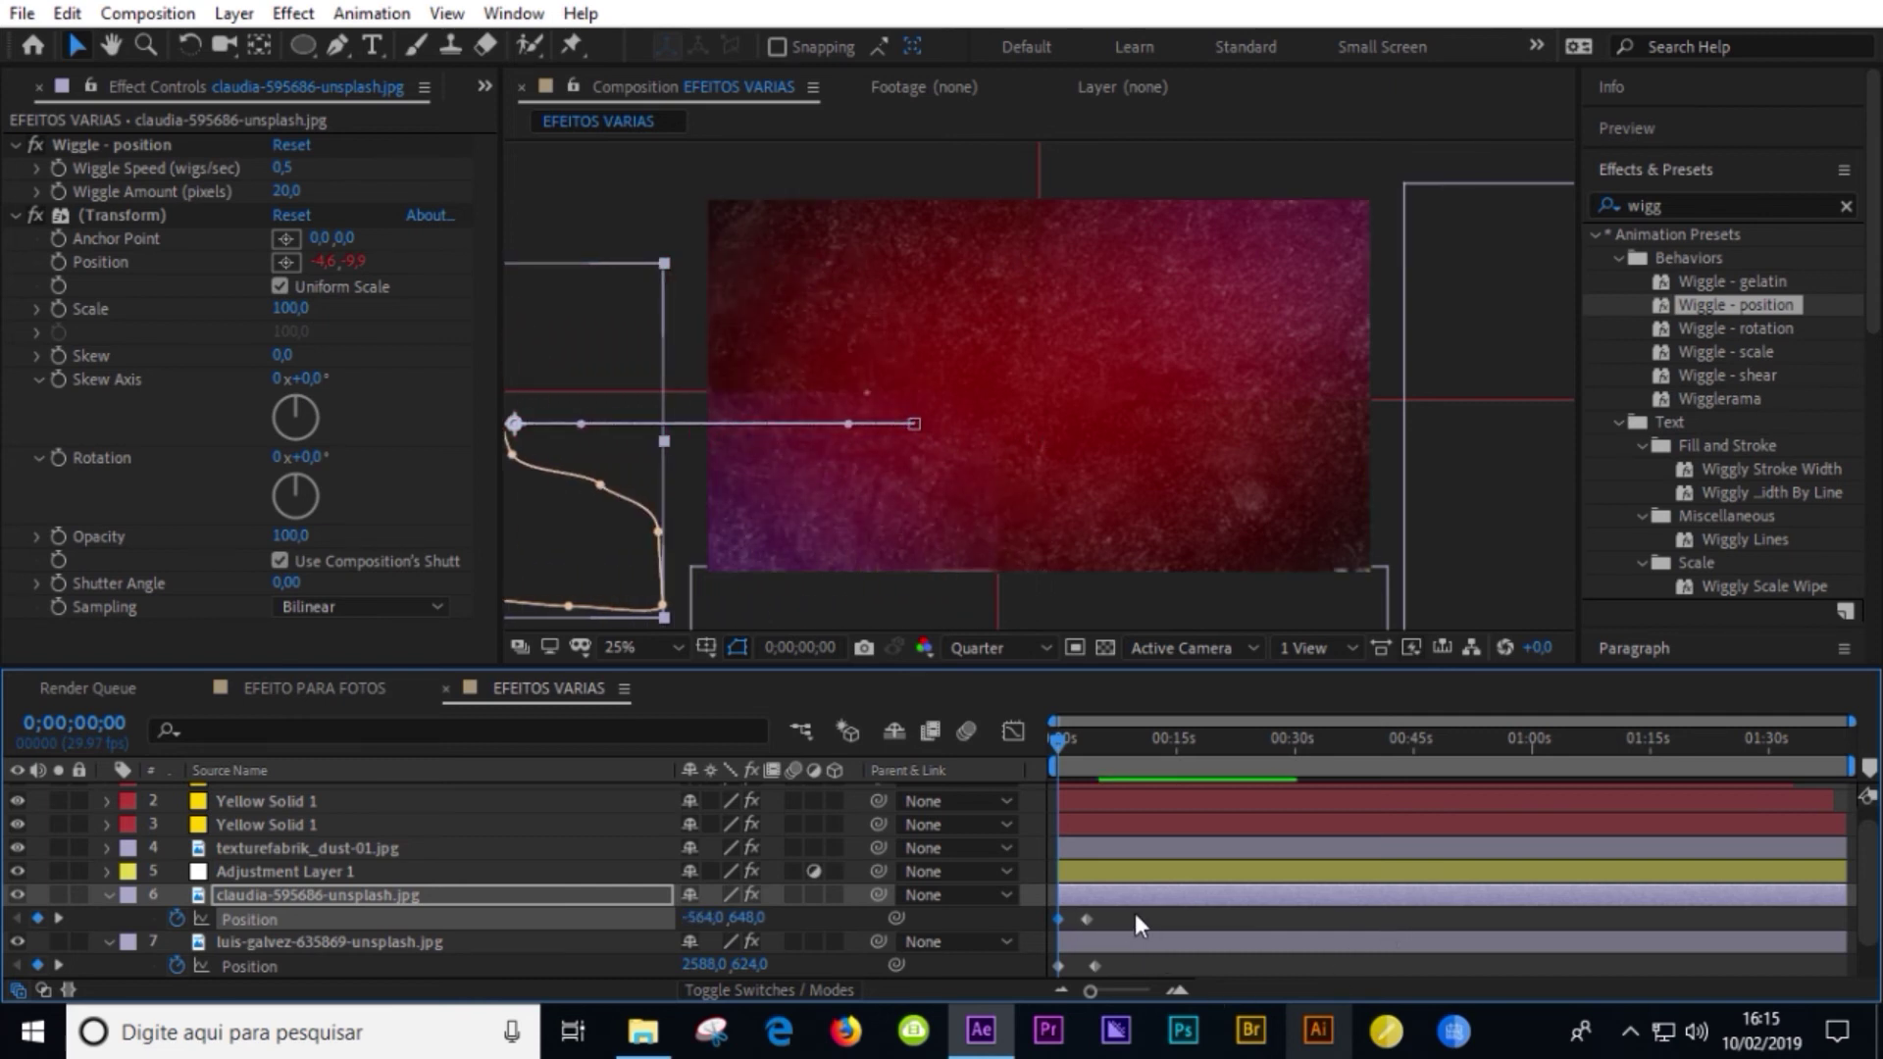
- Move the second Position keyframes of layers 6–8 to about 2s and select them all
{"action": "key", "text": "equal"}
{"action": "key", "text": "equal"}
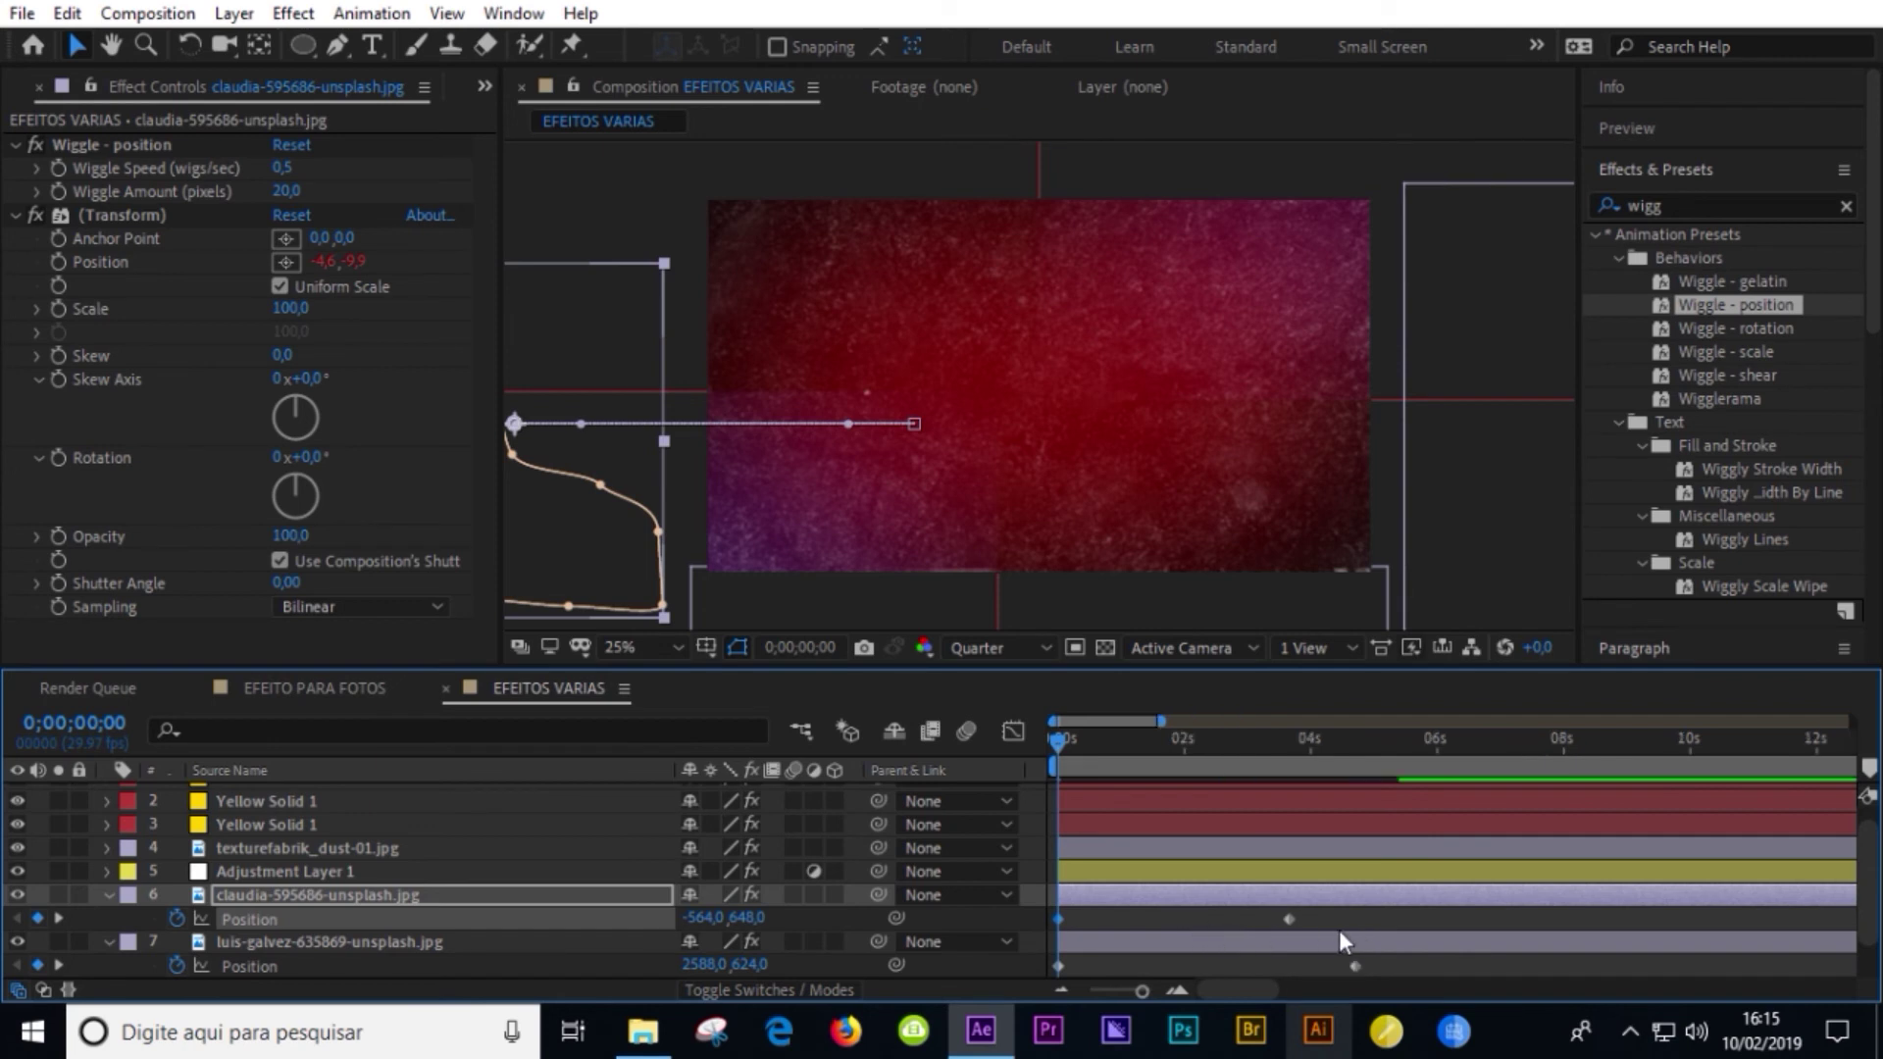
{"action": "left_click_drag", "start_coordinate": [1289, 918], "coordinate": [1217, 919]}
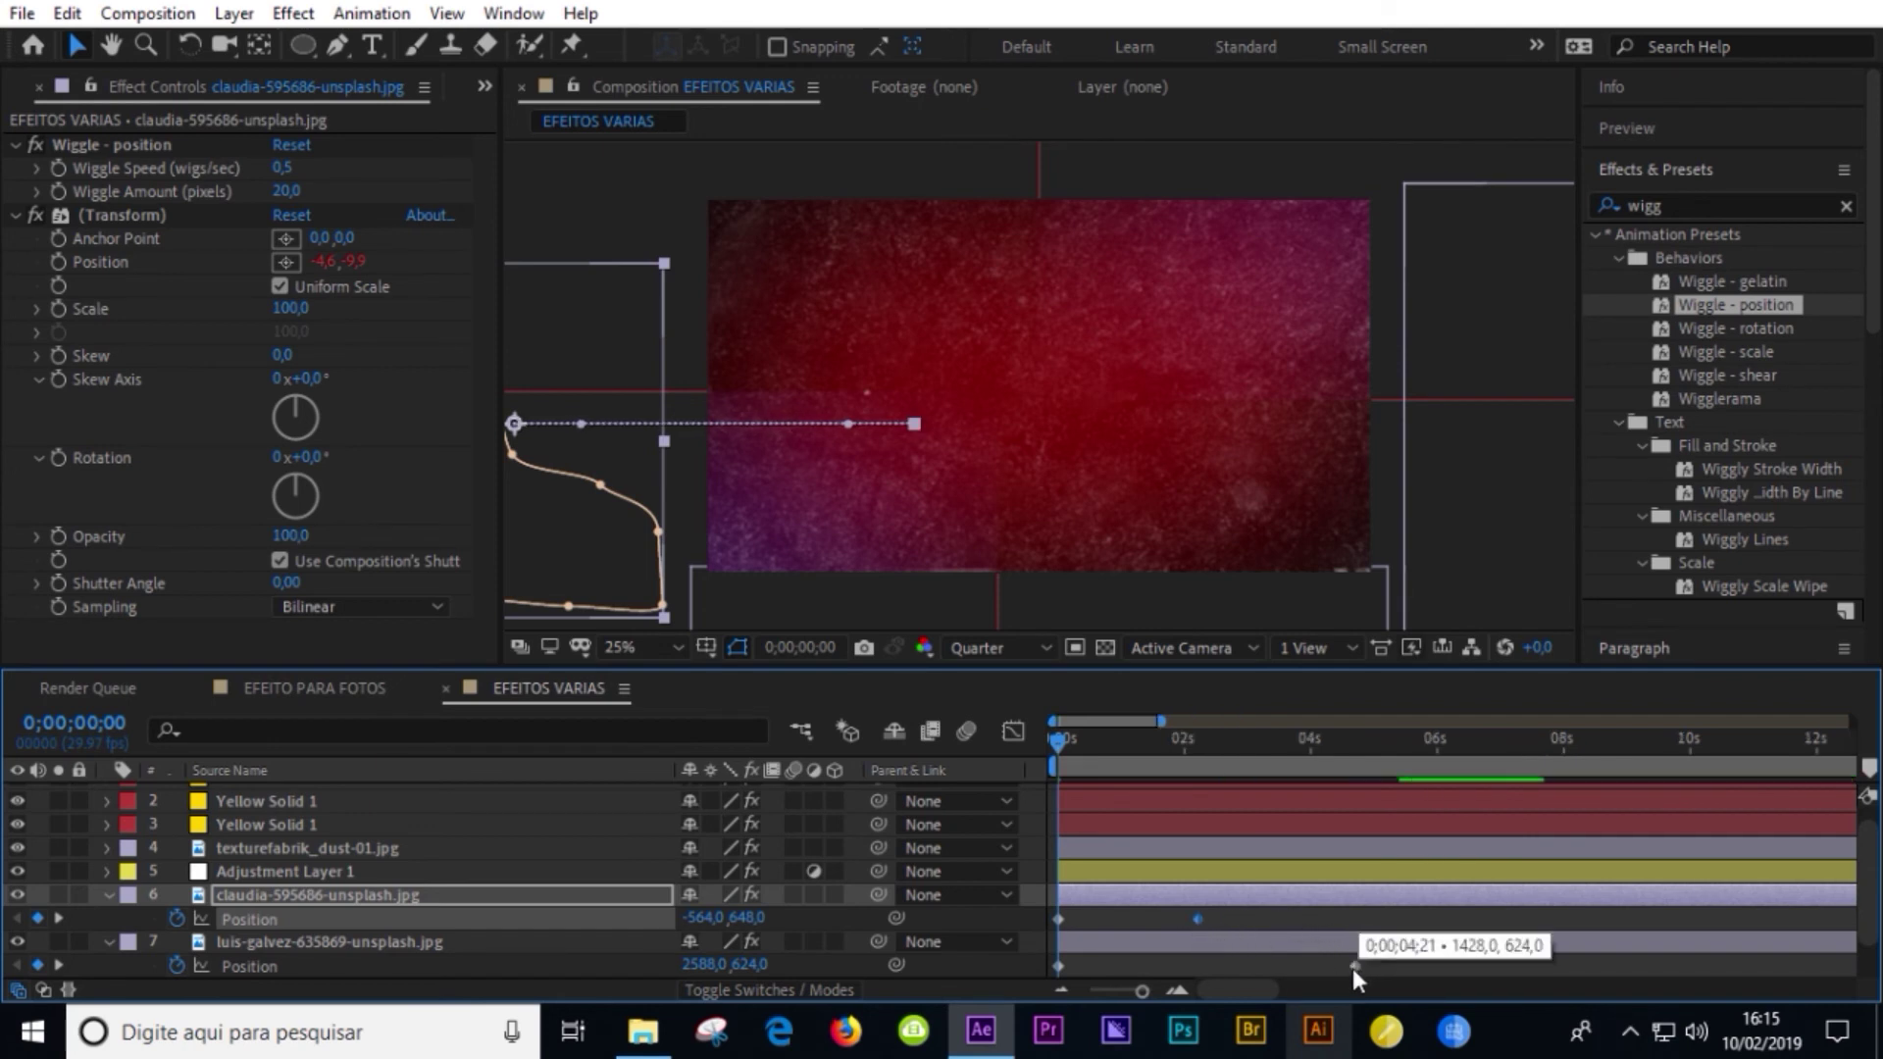
{"action": "left_click_drag", "start_coordinate": [1354, 966], "coordinate": [1196, 966]}
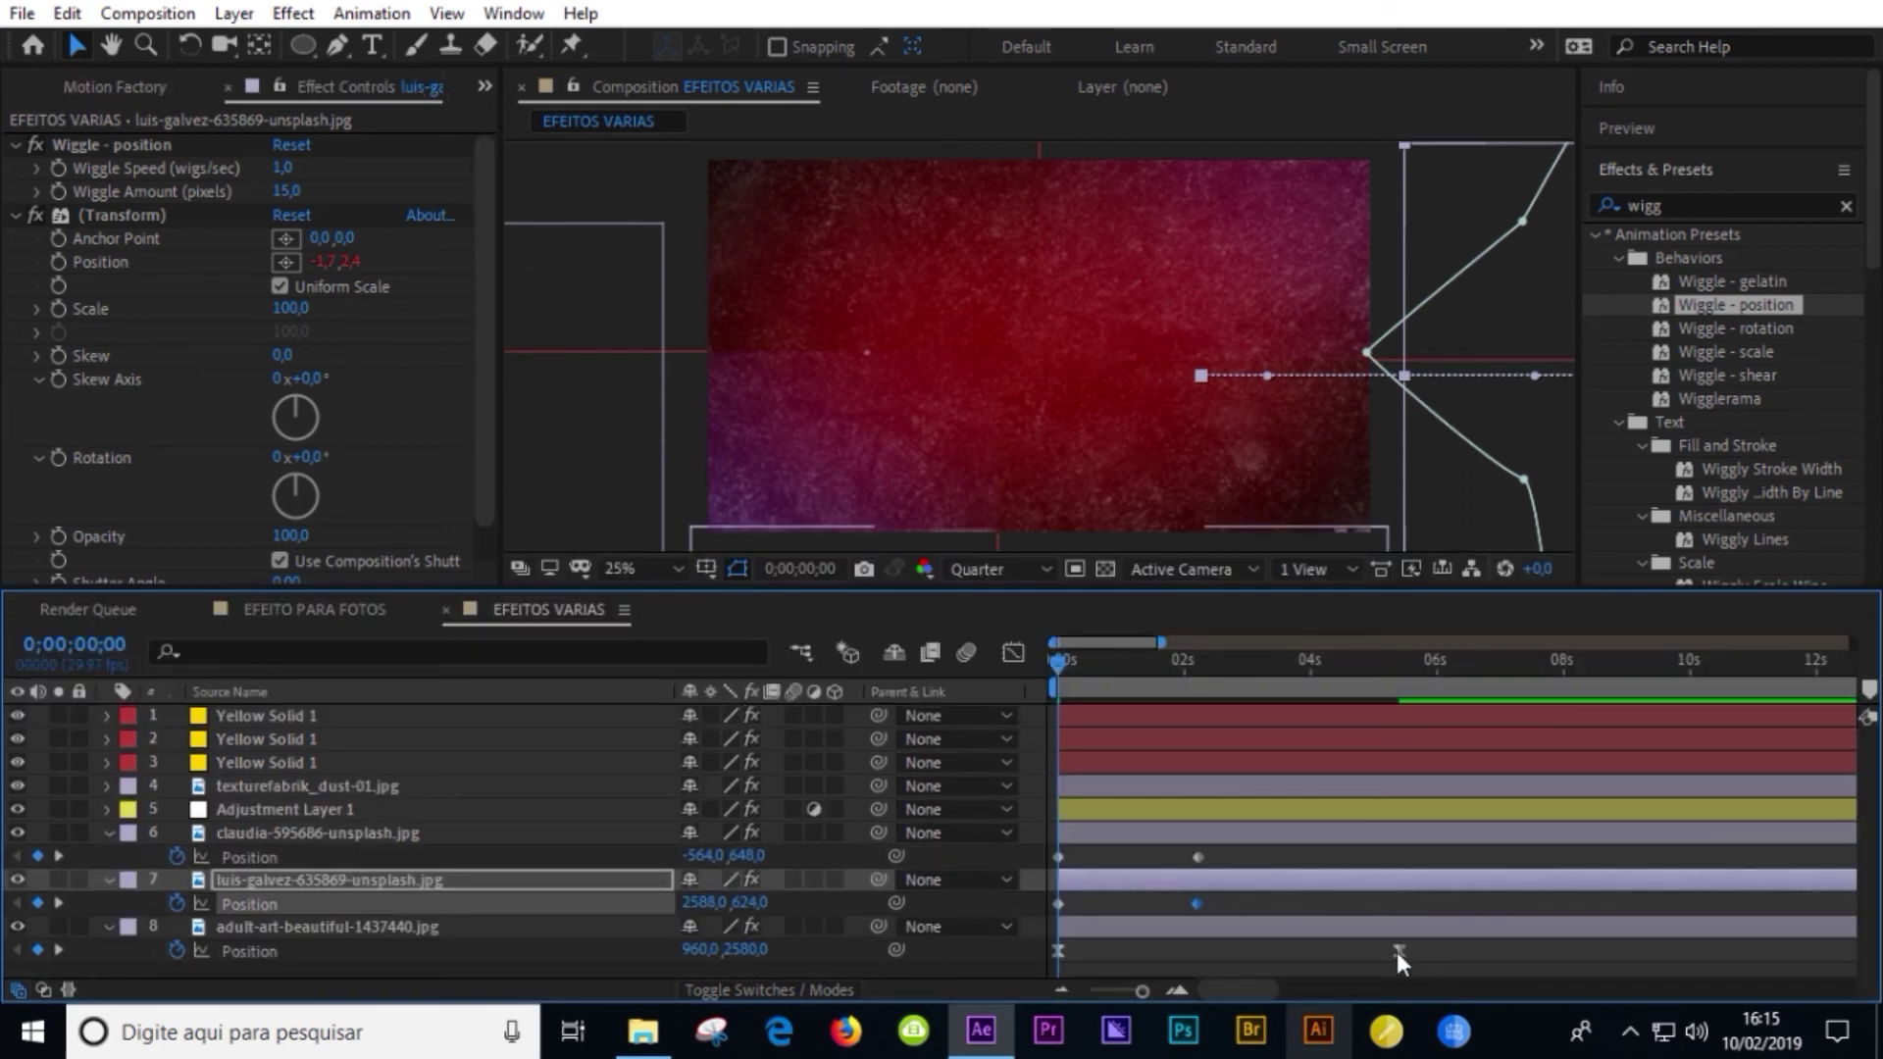
{"action": "left_click", "coordinate": [1293, 953]}
{"action": "left_click_drag", "start_coordinate": [1399, 950], "coordinate": [1200, 951]}
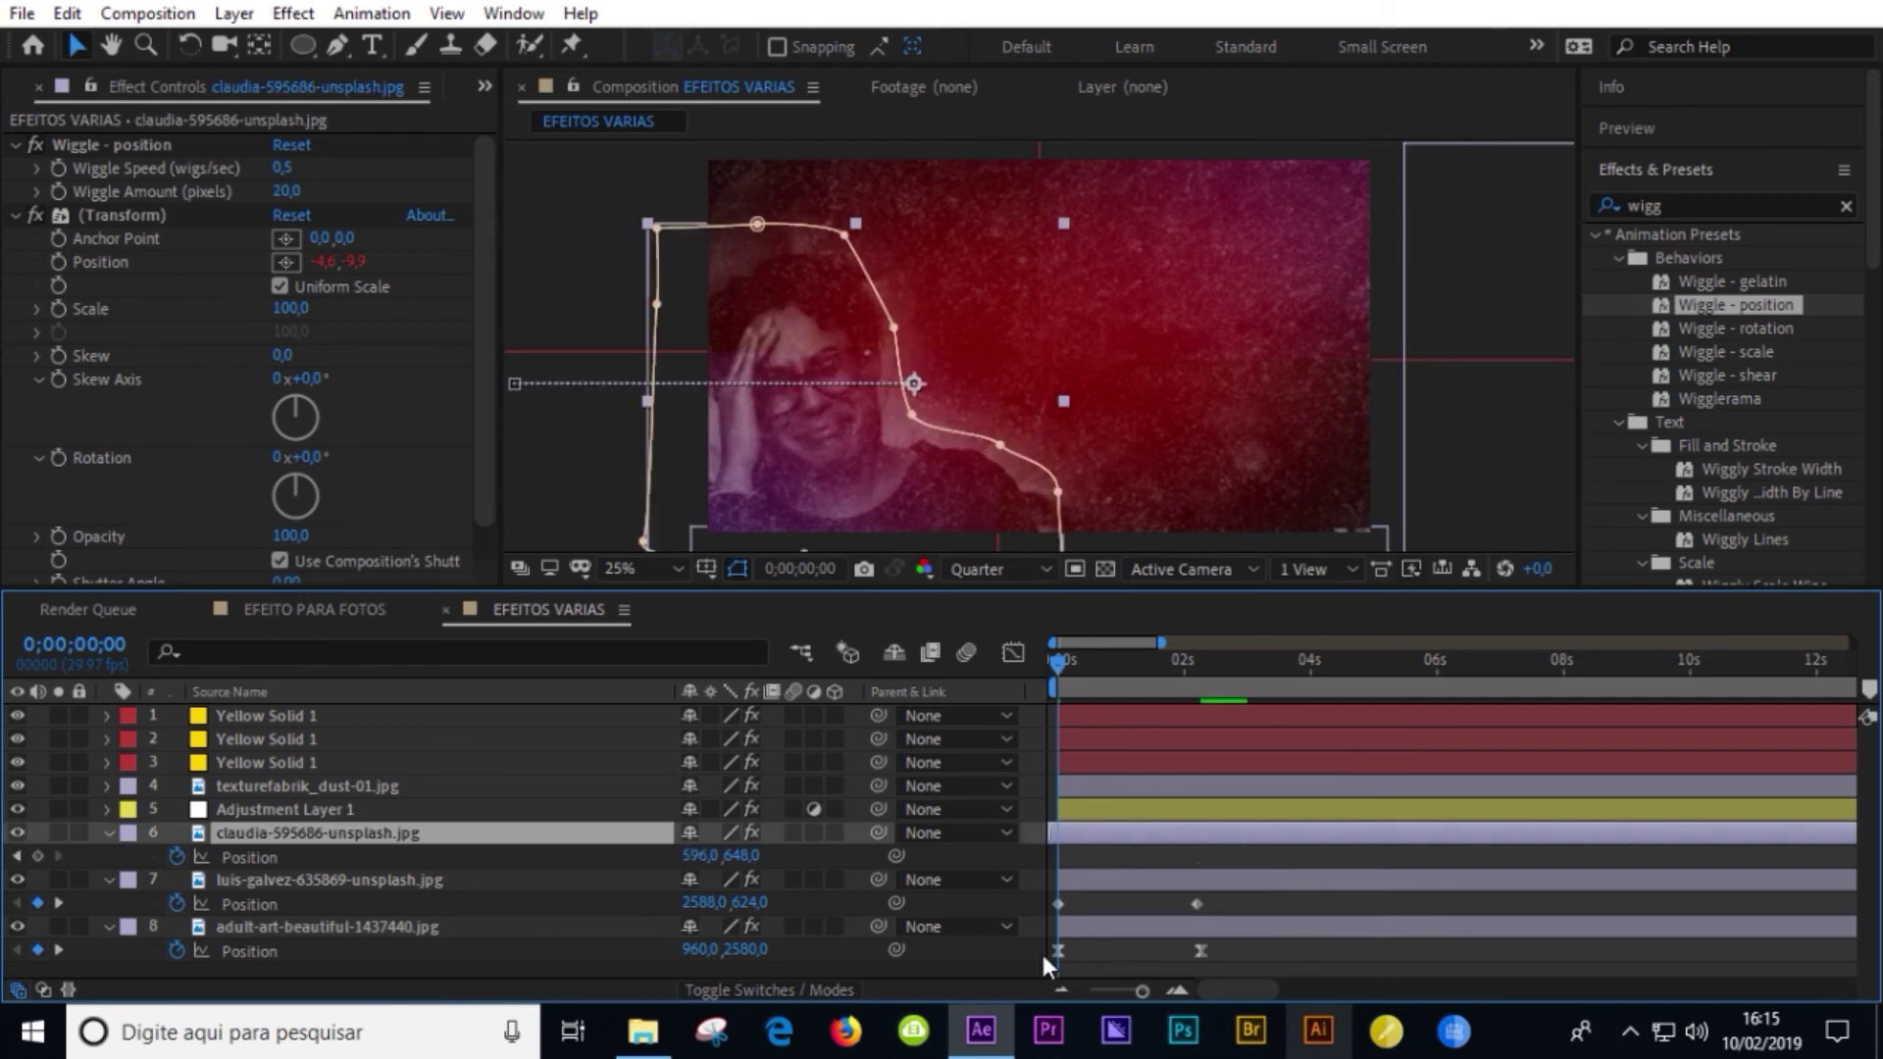
{"action": "left_click_drag", "start_coordinate": [1244, 857], "coordinate": [1038, 966]}
- Apply Easy Ease to the selected Position keyframes of the three photos
{"action": "right_click", "coordinate": [1193, 902]}
{"action": "mouse_move", "coordinate": [1265, 886]}
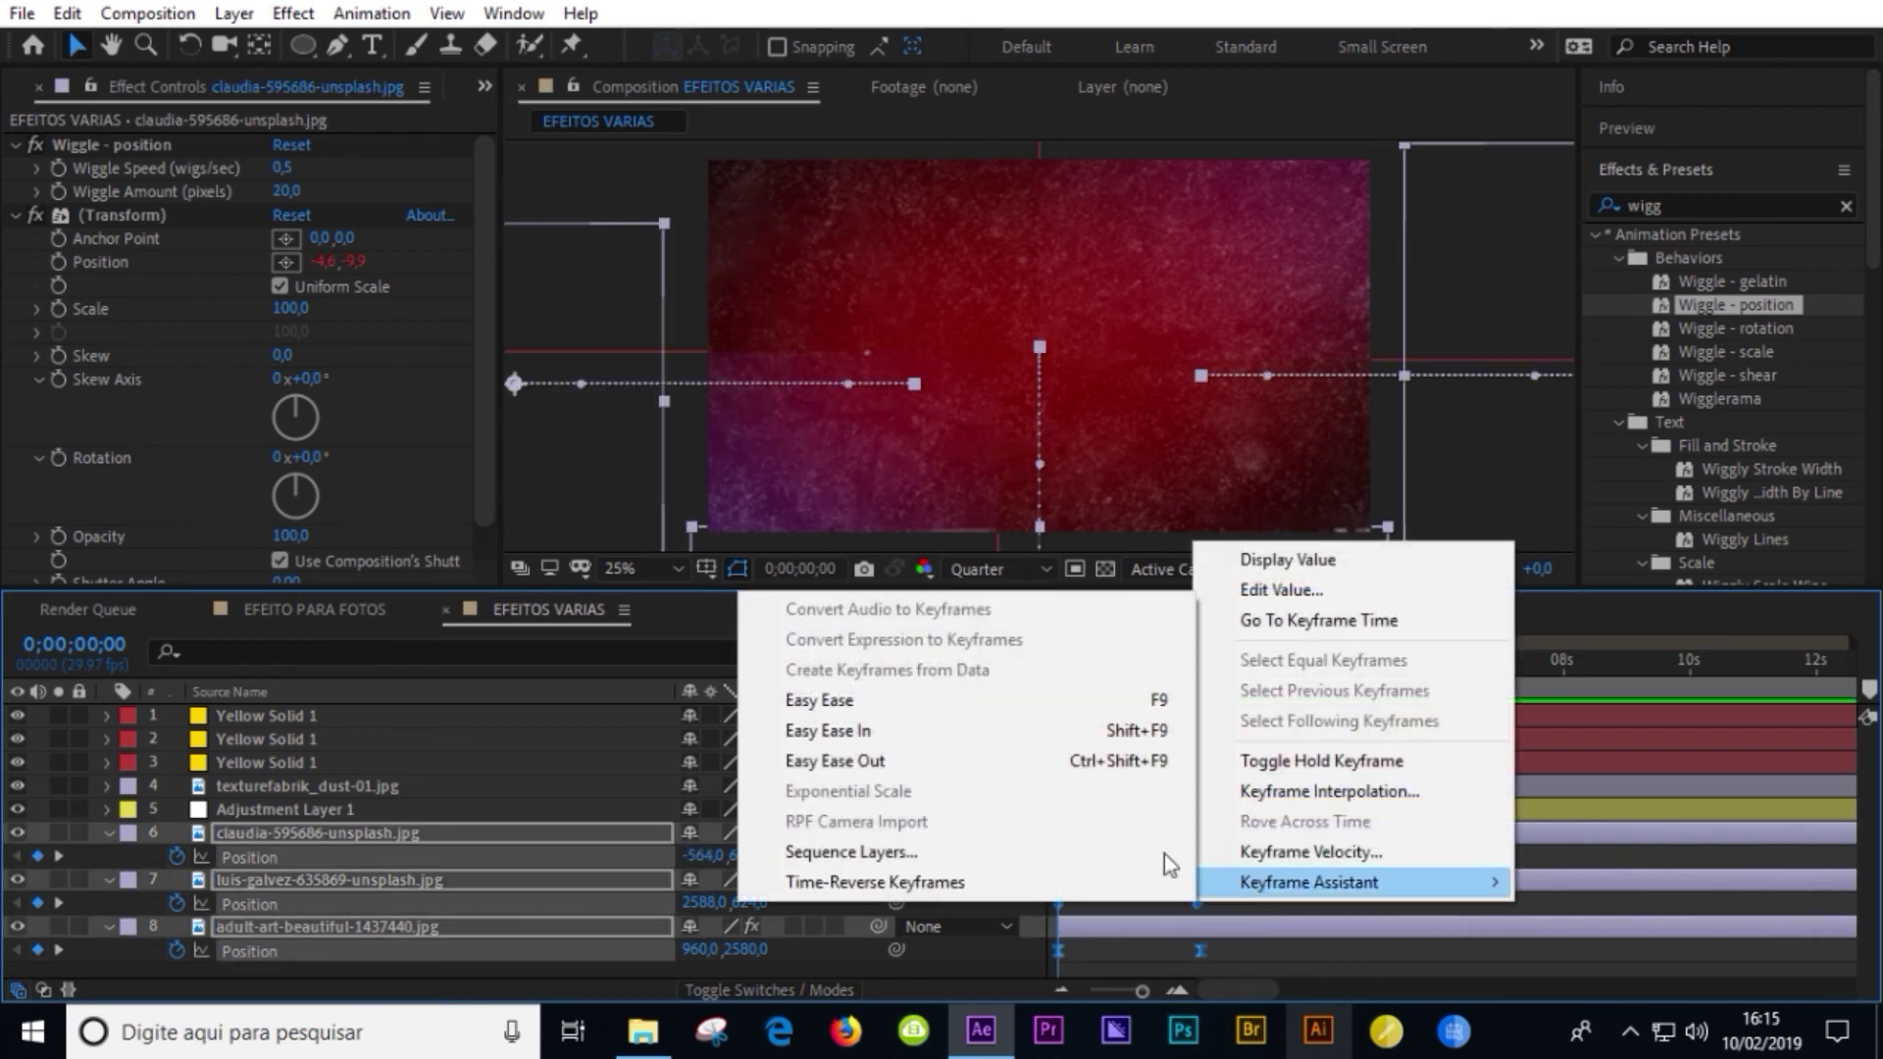
{"action": "left_click", "coordinate": [834, 700]}
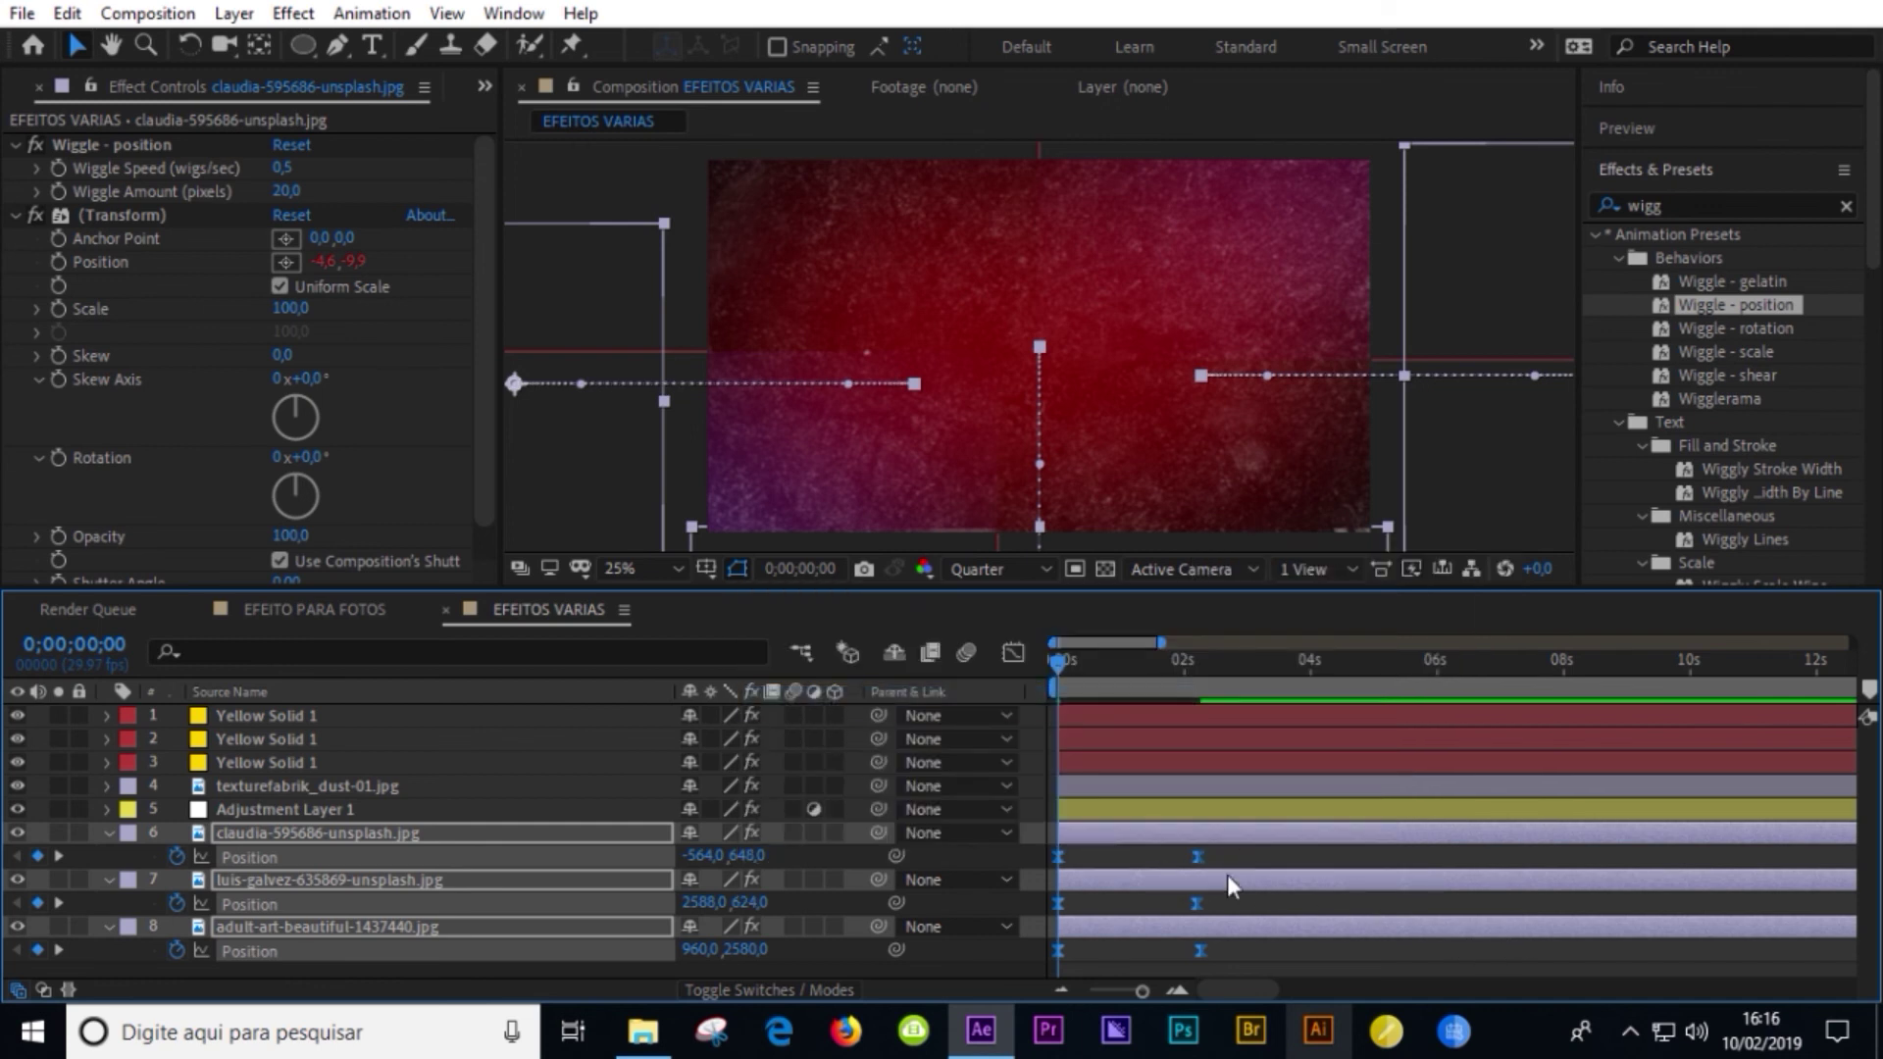
- Set the keyframes' outgoing influence to 100% in Keyframe Velocity and preview the slide-in
{"action": "right_click", "coordinate": [1198, 909]}
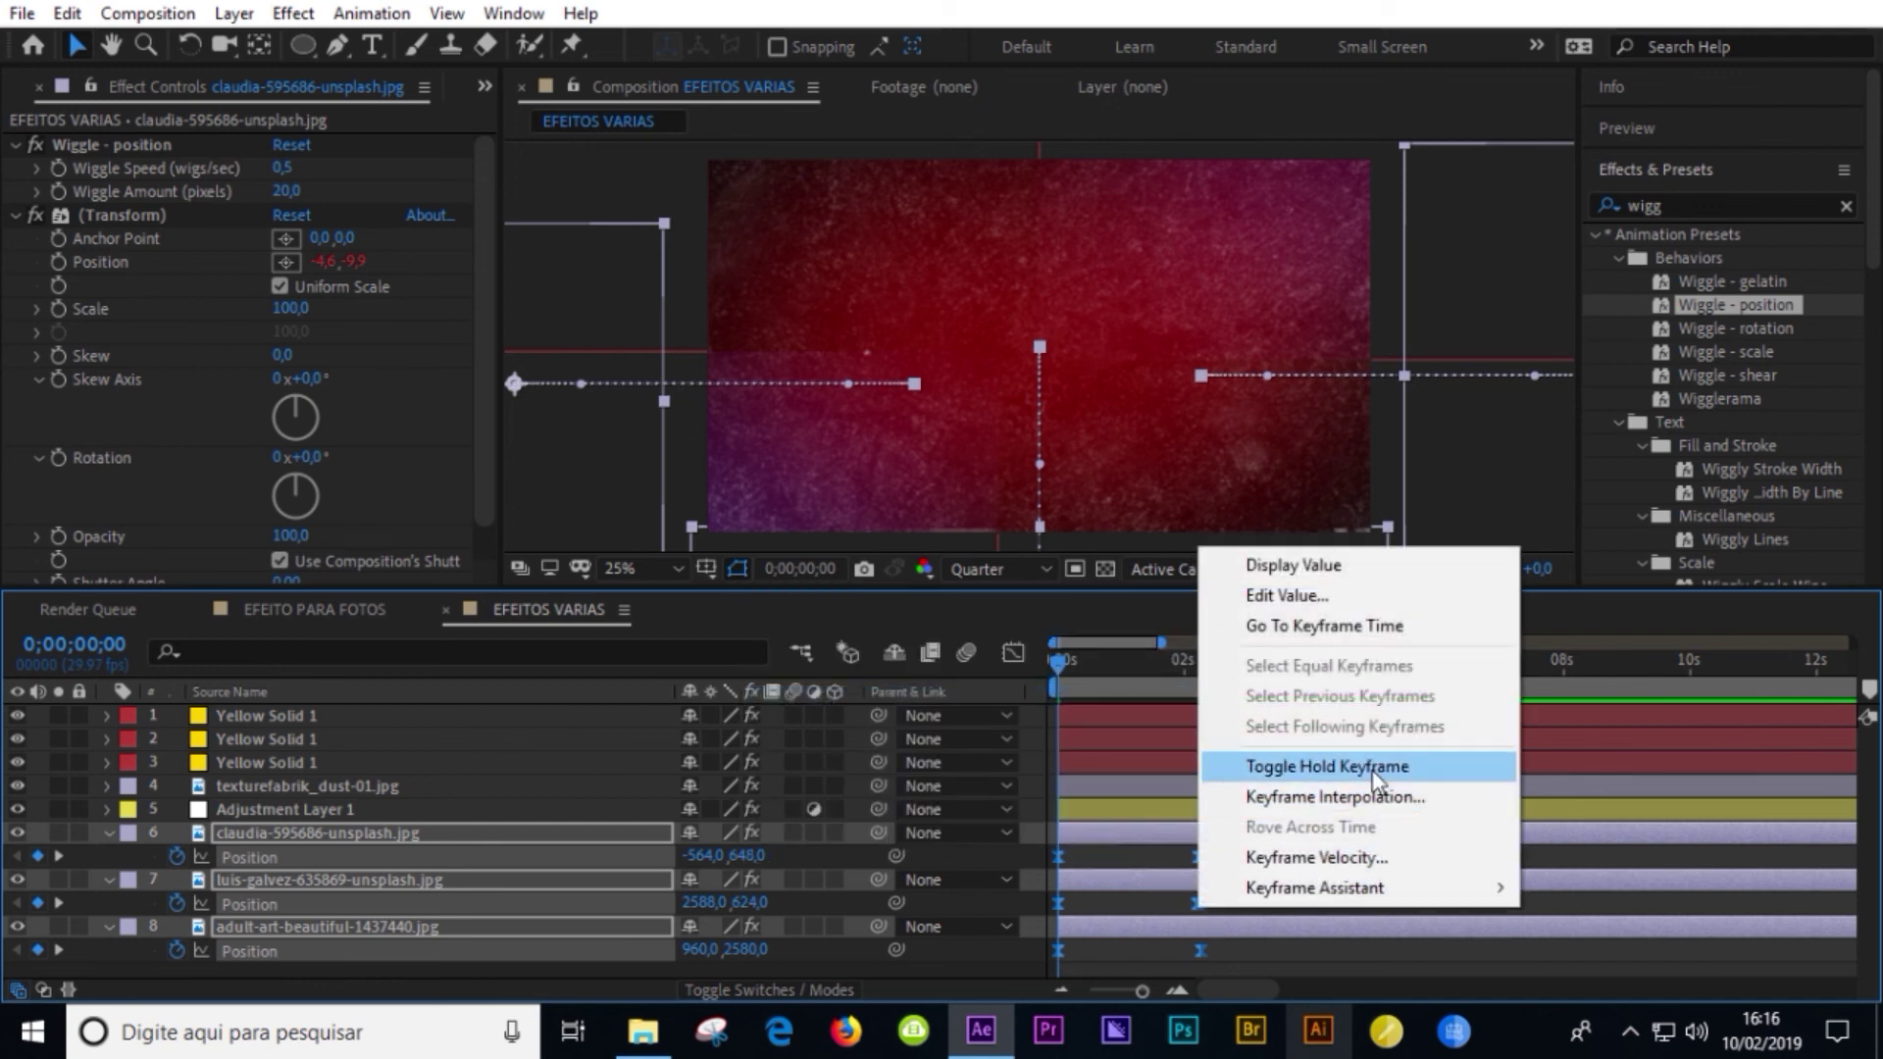
{"action": "left_click", "coordinate": [1358, 858]}
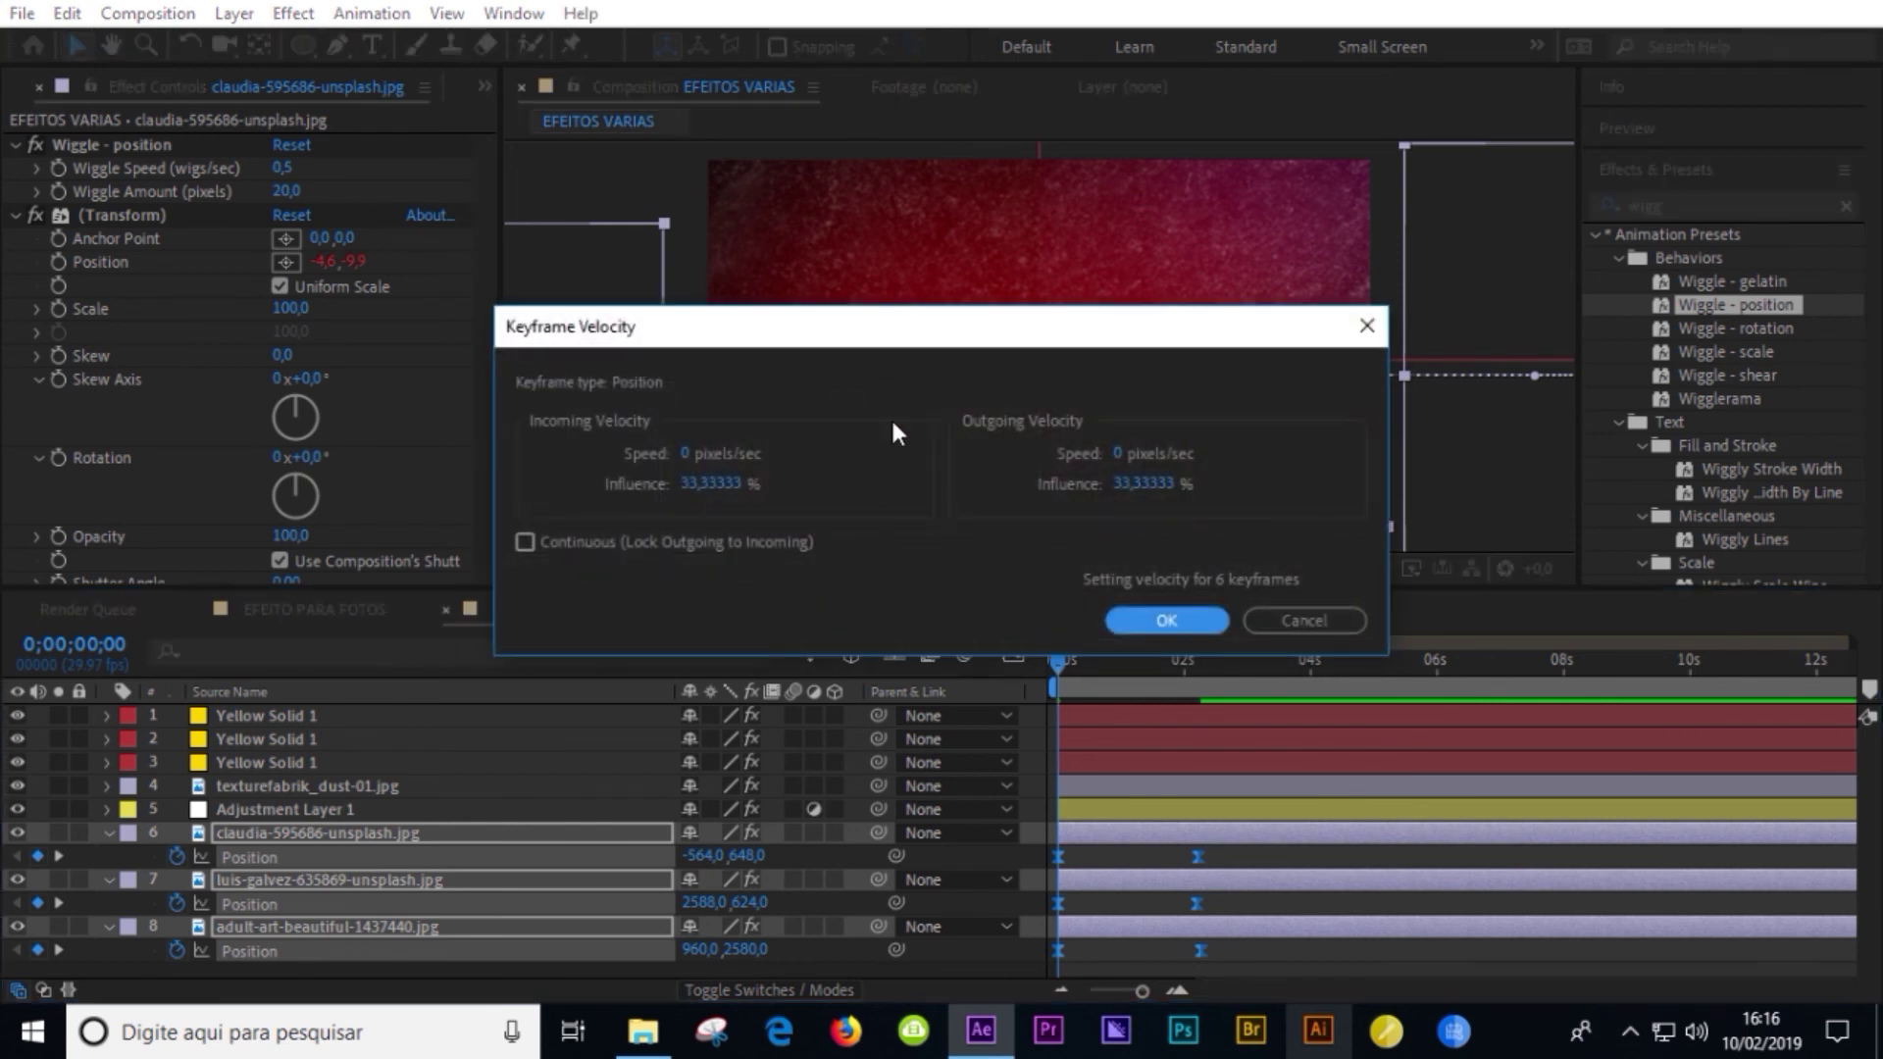
{"action": "left_click", "coordinate": [1136, 484]}
{"action": "type", "text": "100"}
{"action": "left_click", "coordinate": [698, 484]}
{"action": "type", "text": "10"}
{"action": "key", "text": "Return"}
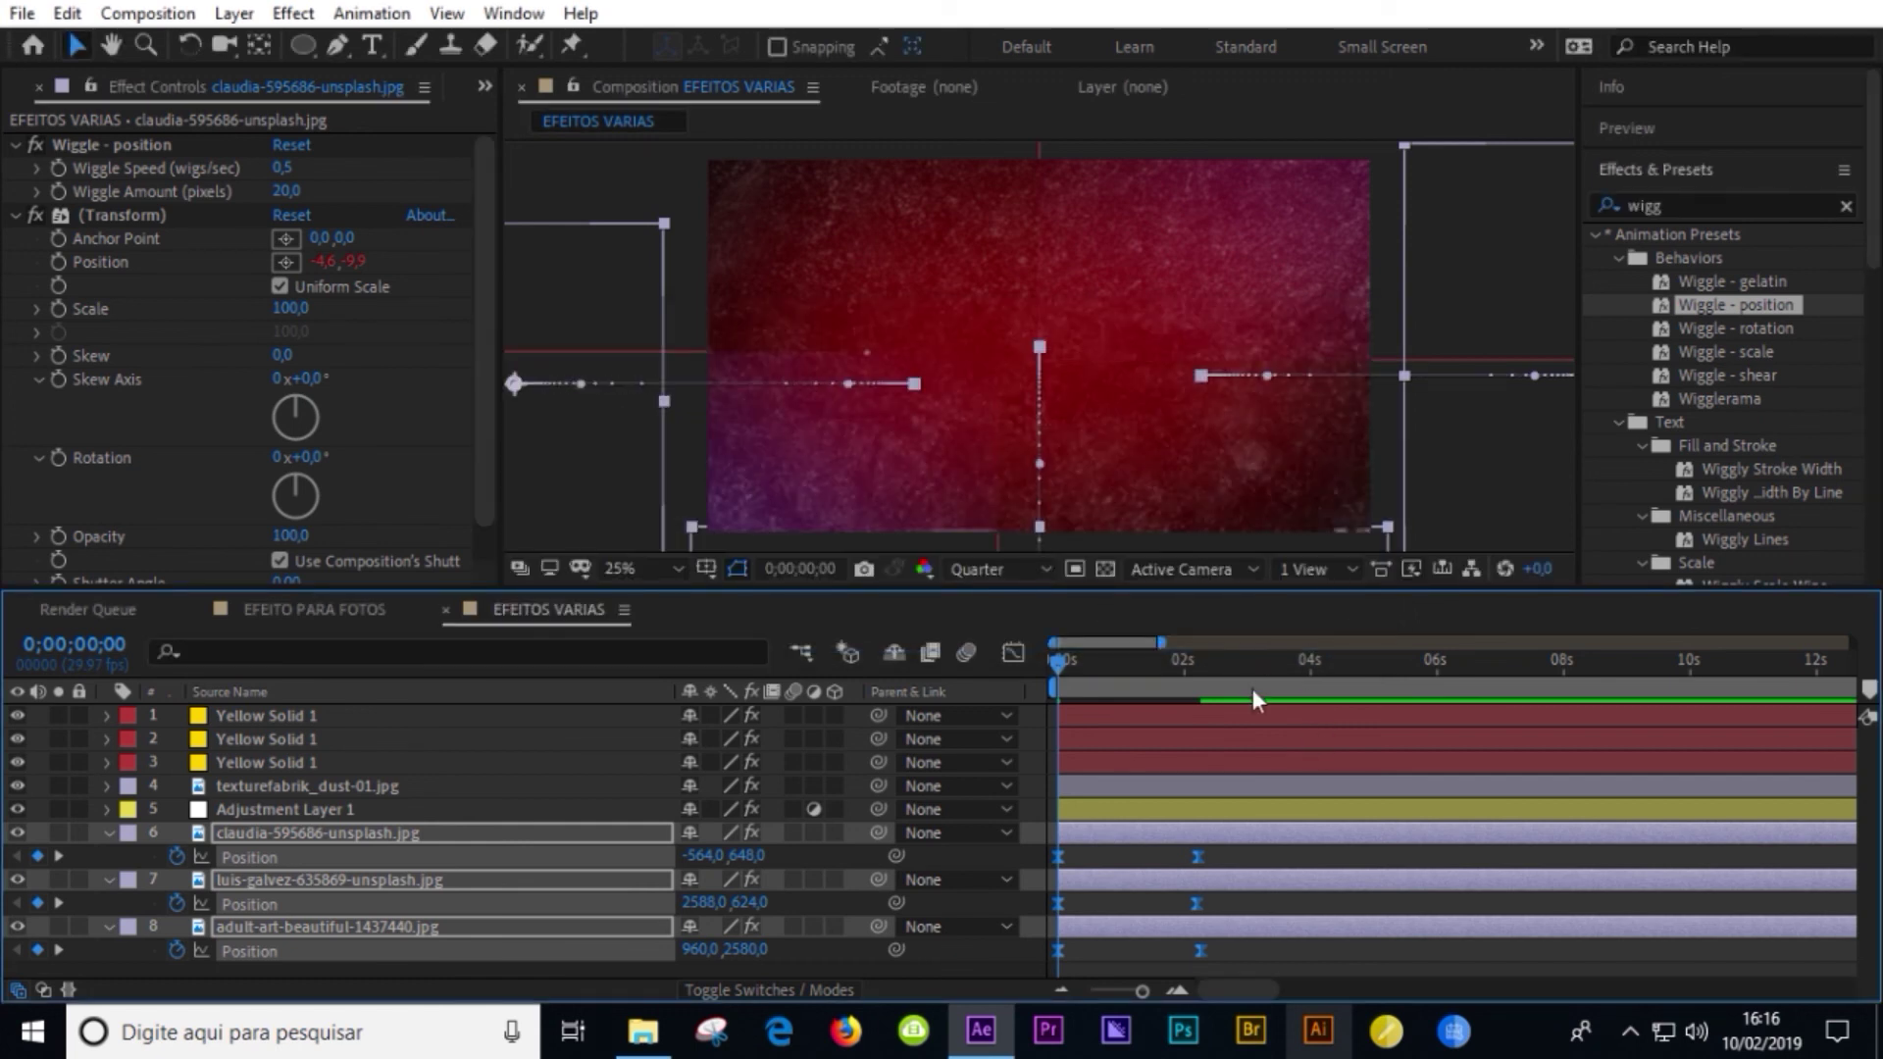
{"action": "key", "text": "space"}
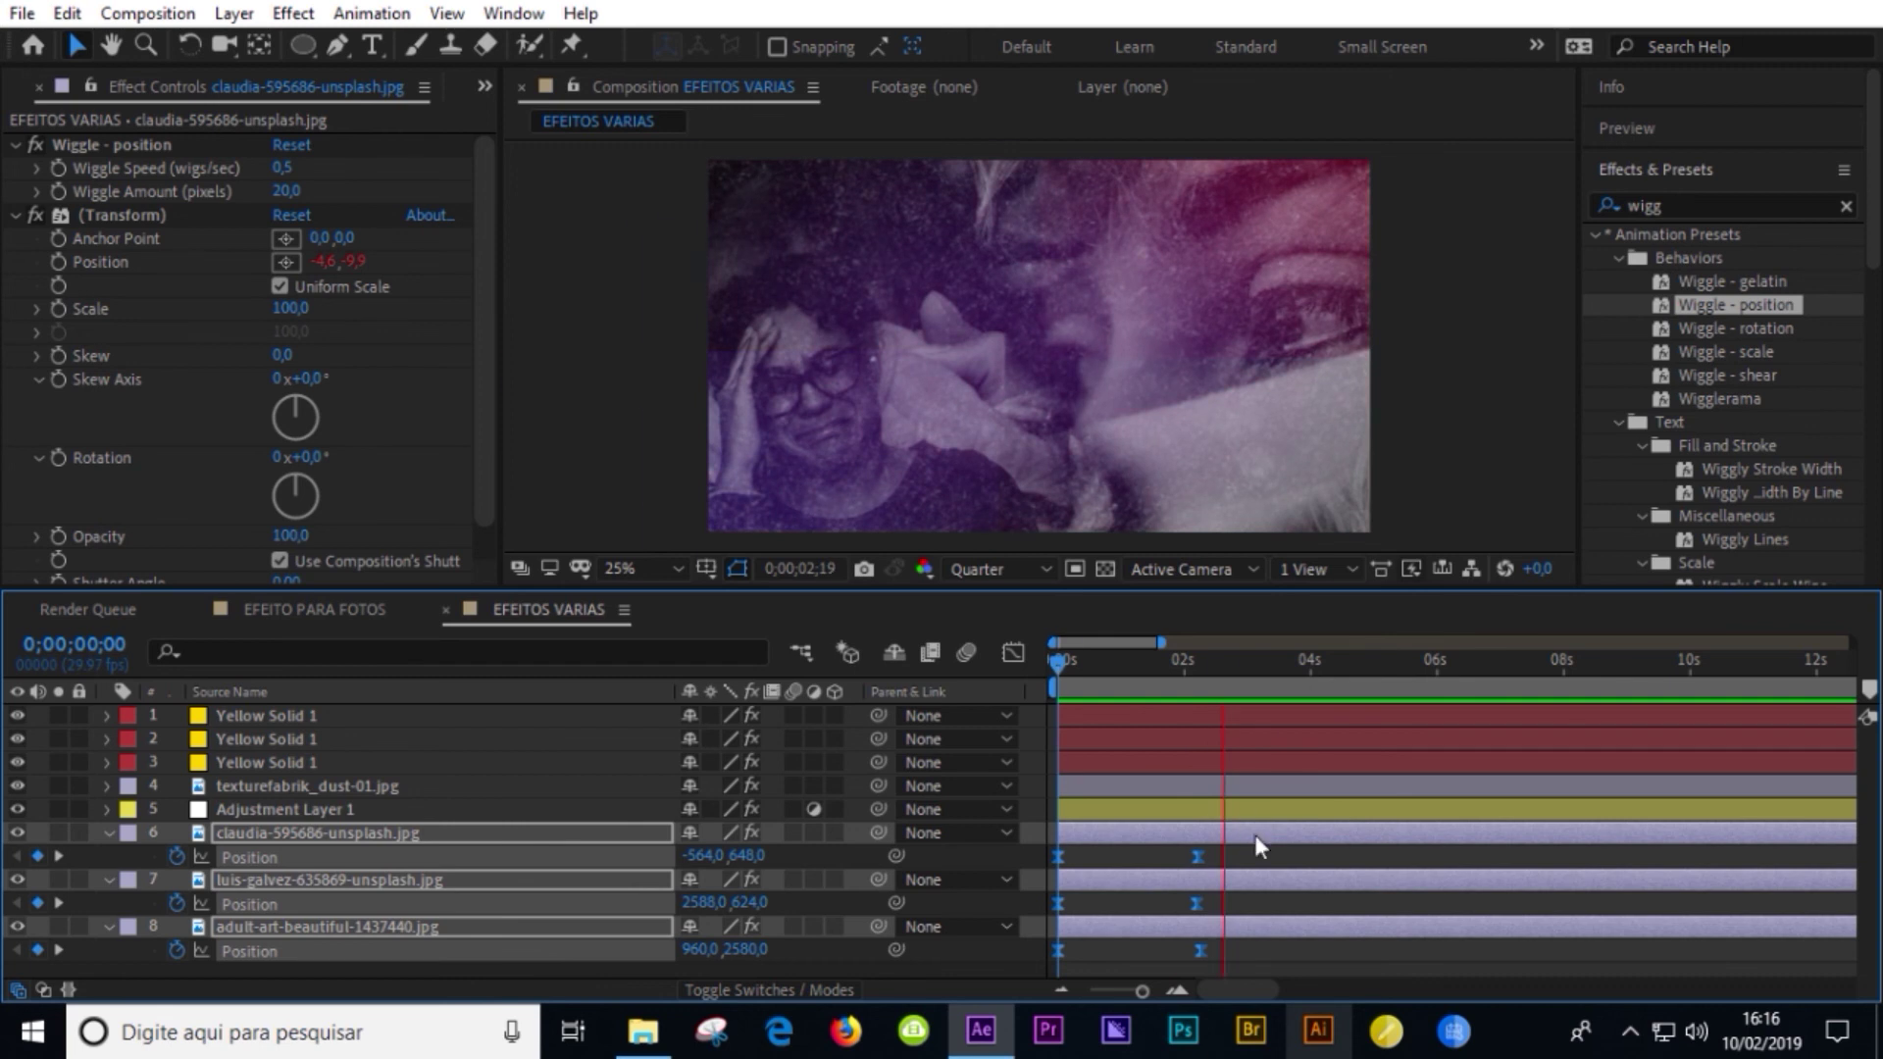
- Select all Position keyframes of layers 6–8 and check their interpolation settings
{"action": "left_click", "coordinate": [1225, 862]}
{"action": "left_click_drag", "start_coordinate": [1261, 851], "coordinate": [1025, 979]}
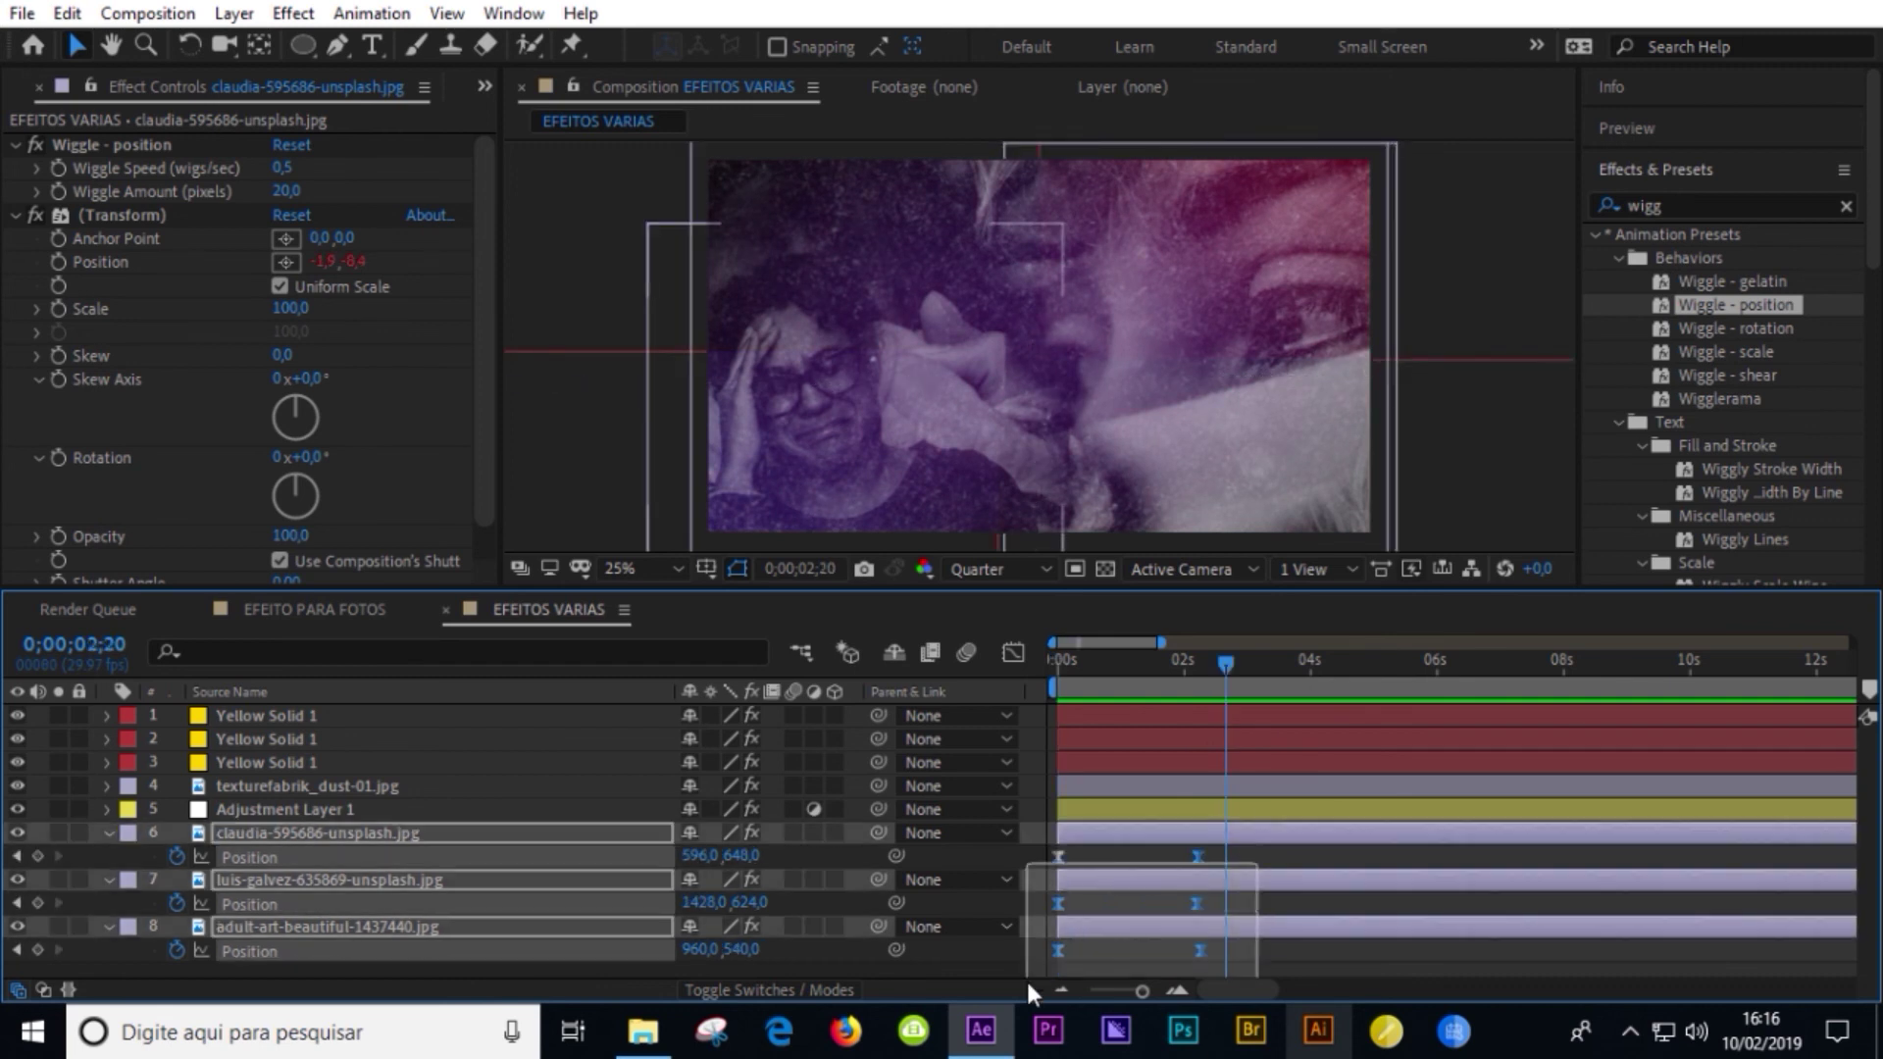
{"action": "right_click", "coordinate": [1198, 952]}
{"action": "left_click", "coordinate": [1305, 843]}
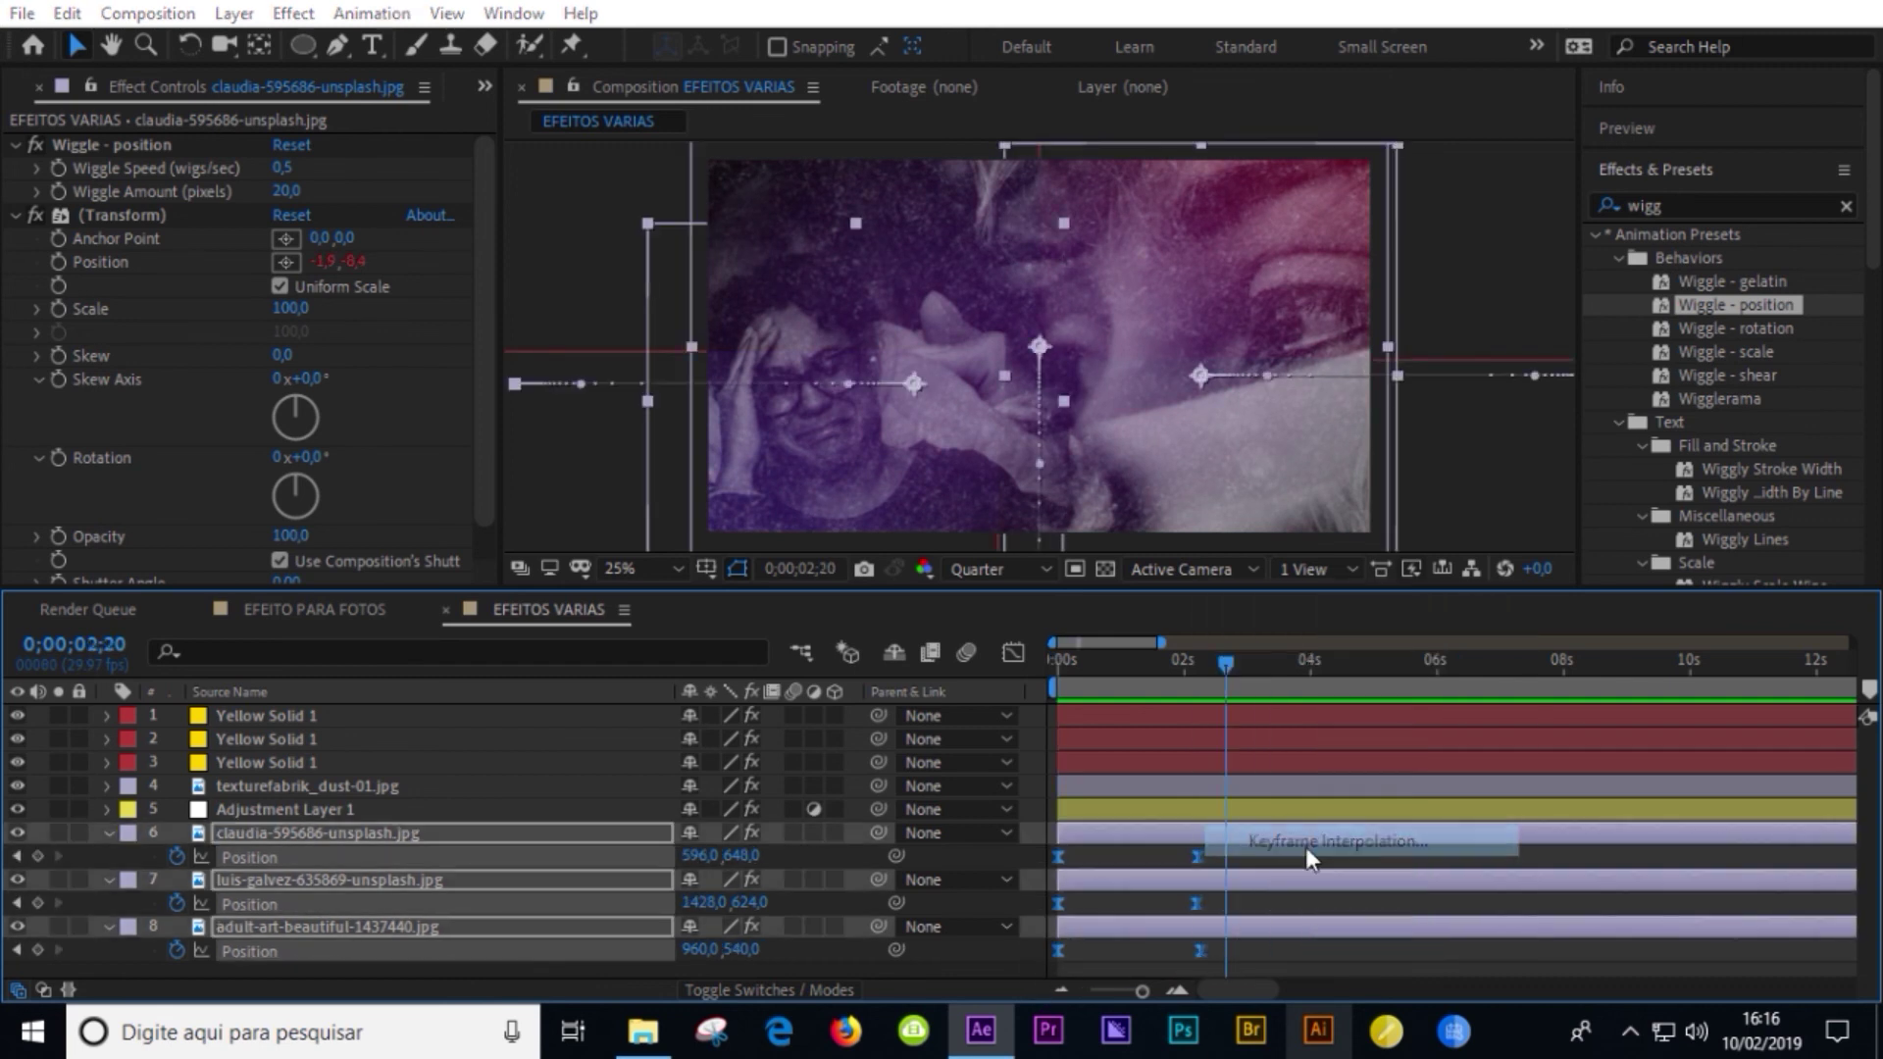
{"action": "left_click", "coordinate": [1078, 655]}
- Set the keyframes' incoming and outgoing influence to 50% and start layer 6 slightly later
{"action": "right_click", "coordinate": [1201, 951]}
{"action": "left_click", "coordinate": [1345, 898]}
{"action": "left_click", "coordinate": [1128, 484]}
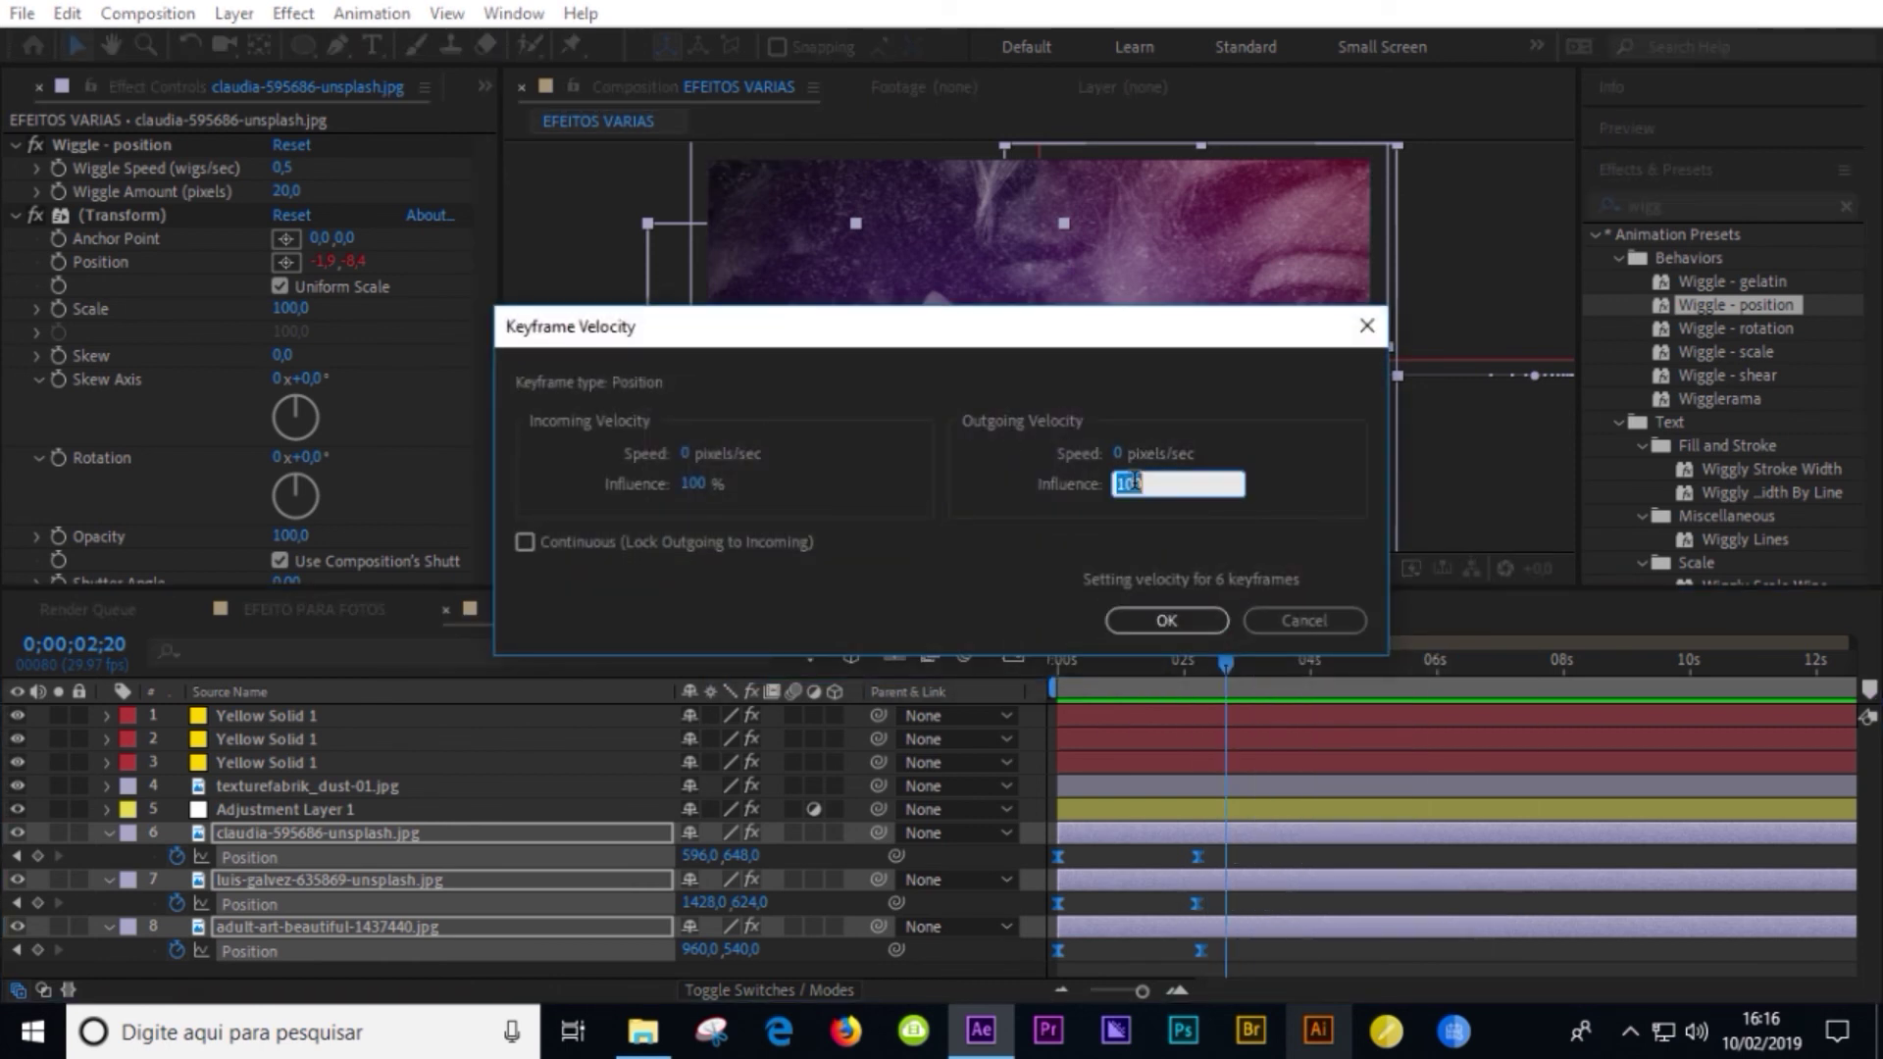
{"action": "left_click", "coordinate": [700, 484]}
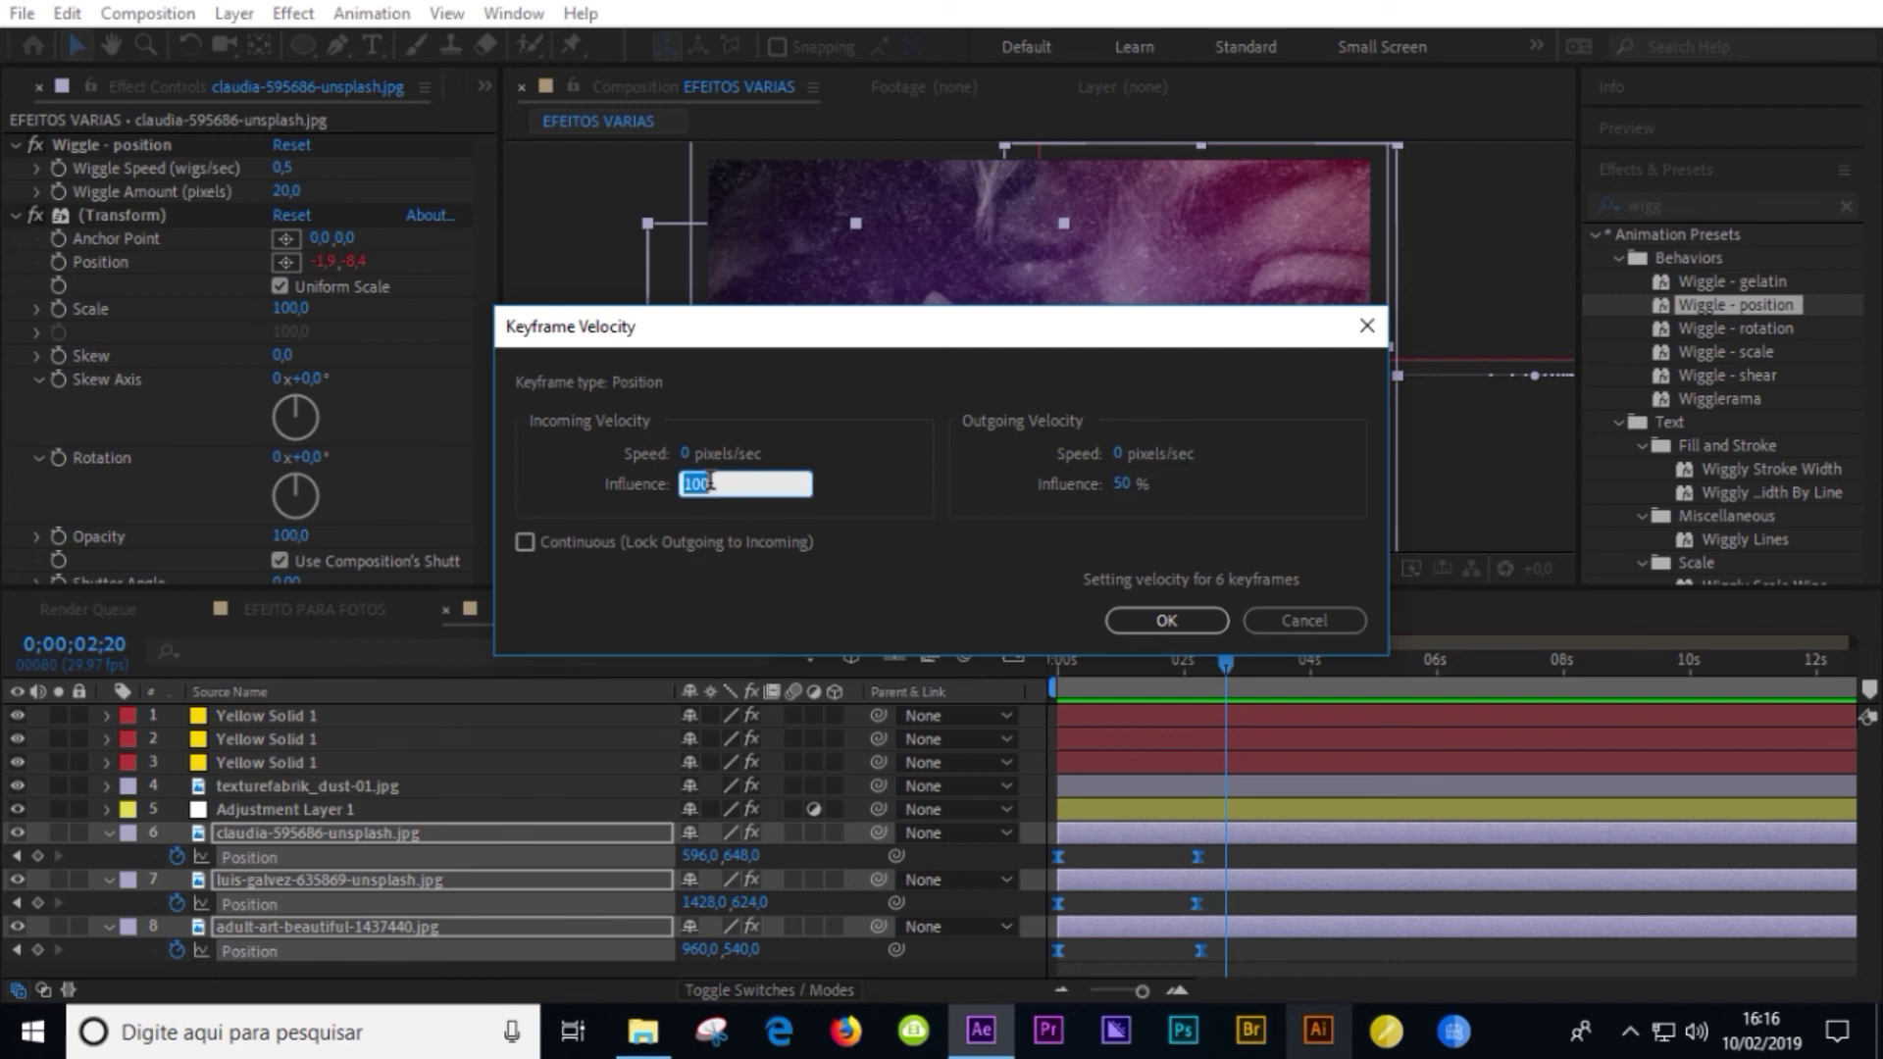
{"action": "type", "text": "50"}
{"action": "key", "text": "Return"}
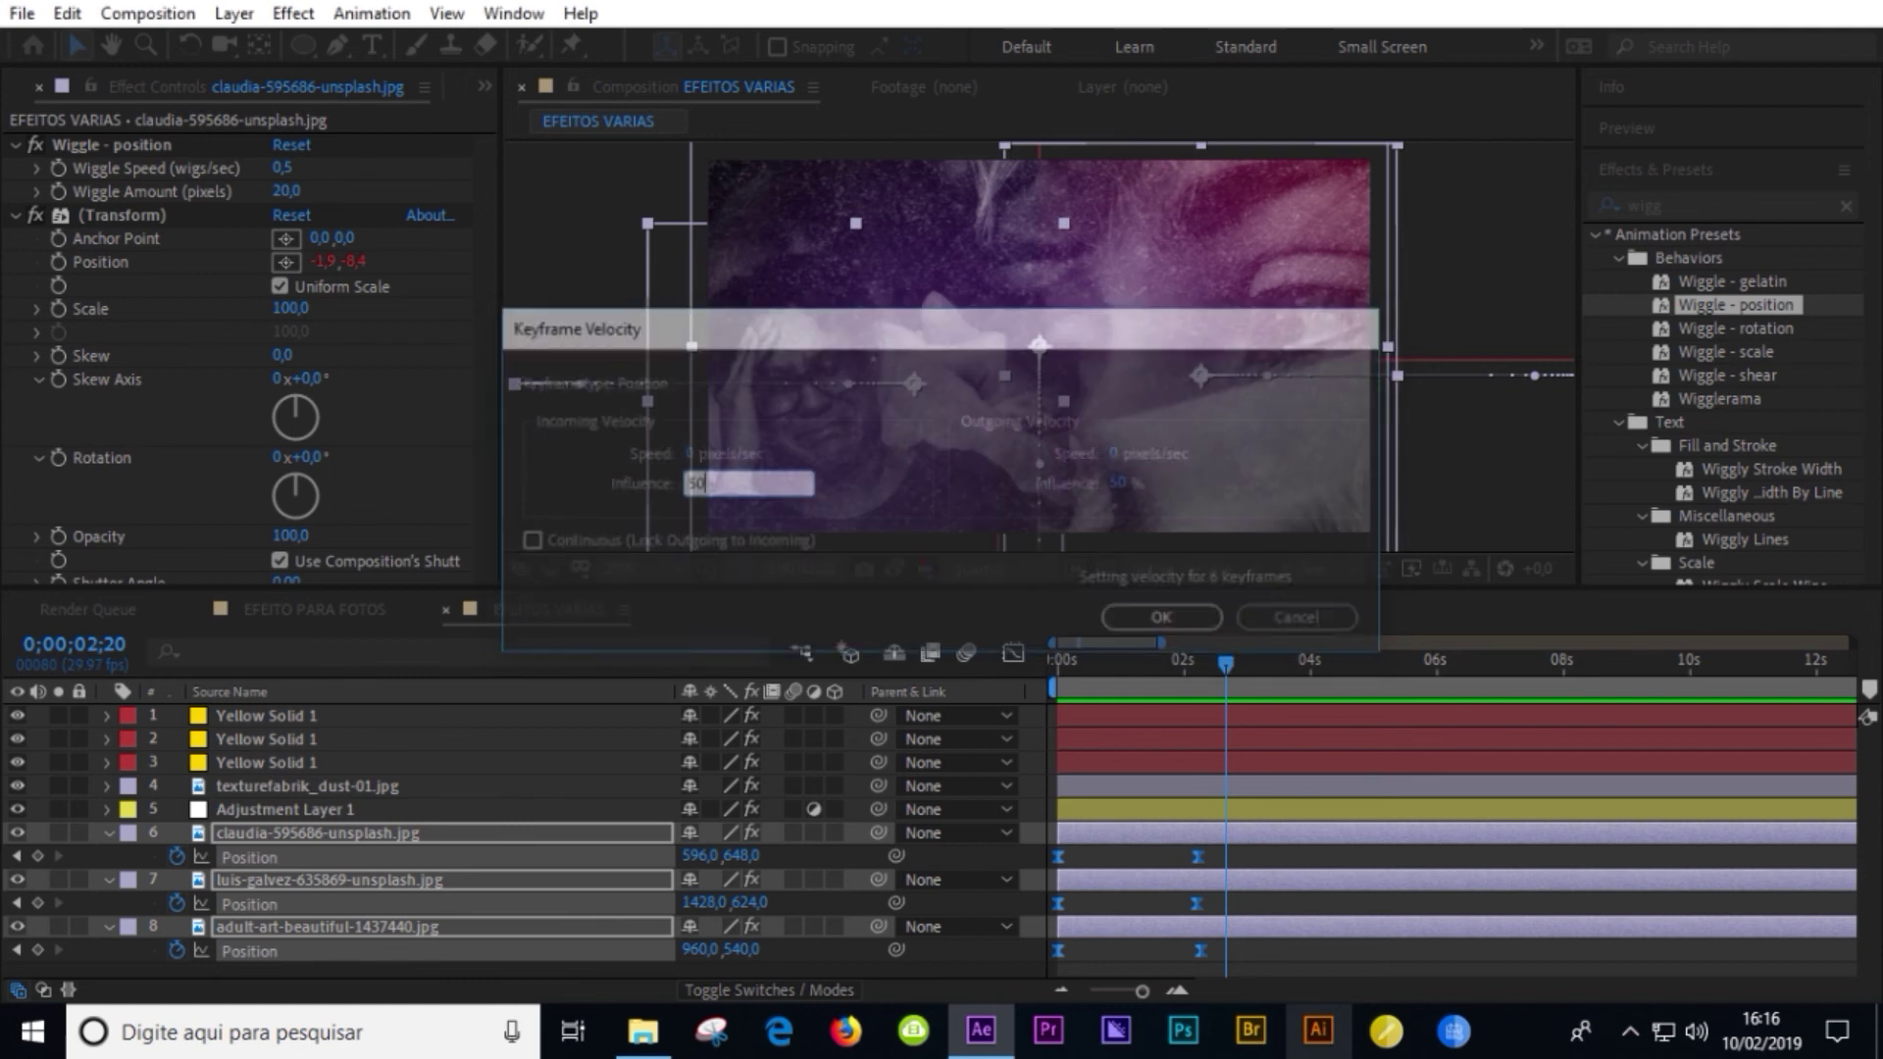
{"action": "left_click", "coordinate": [1267, 857]}
{"action": "left_click_drag", "start_coordinate": [1214, 833], "coordinate": [1280, 834]}
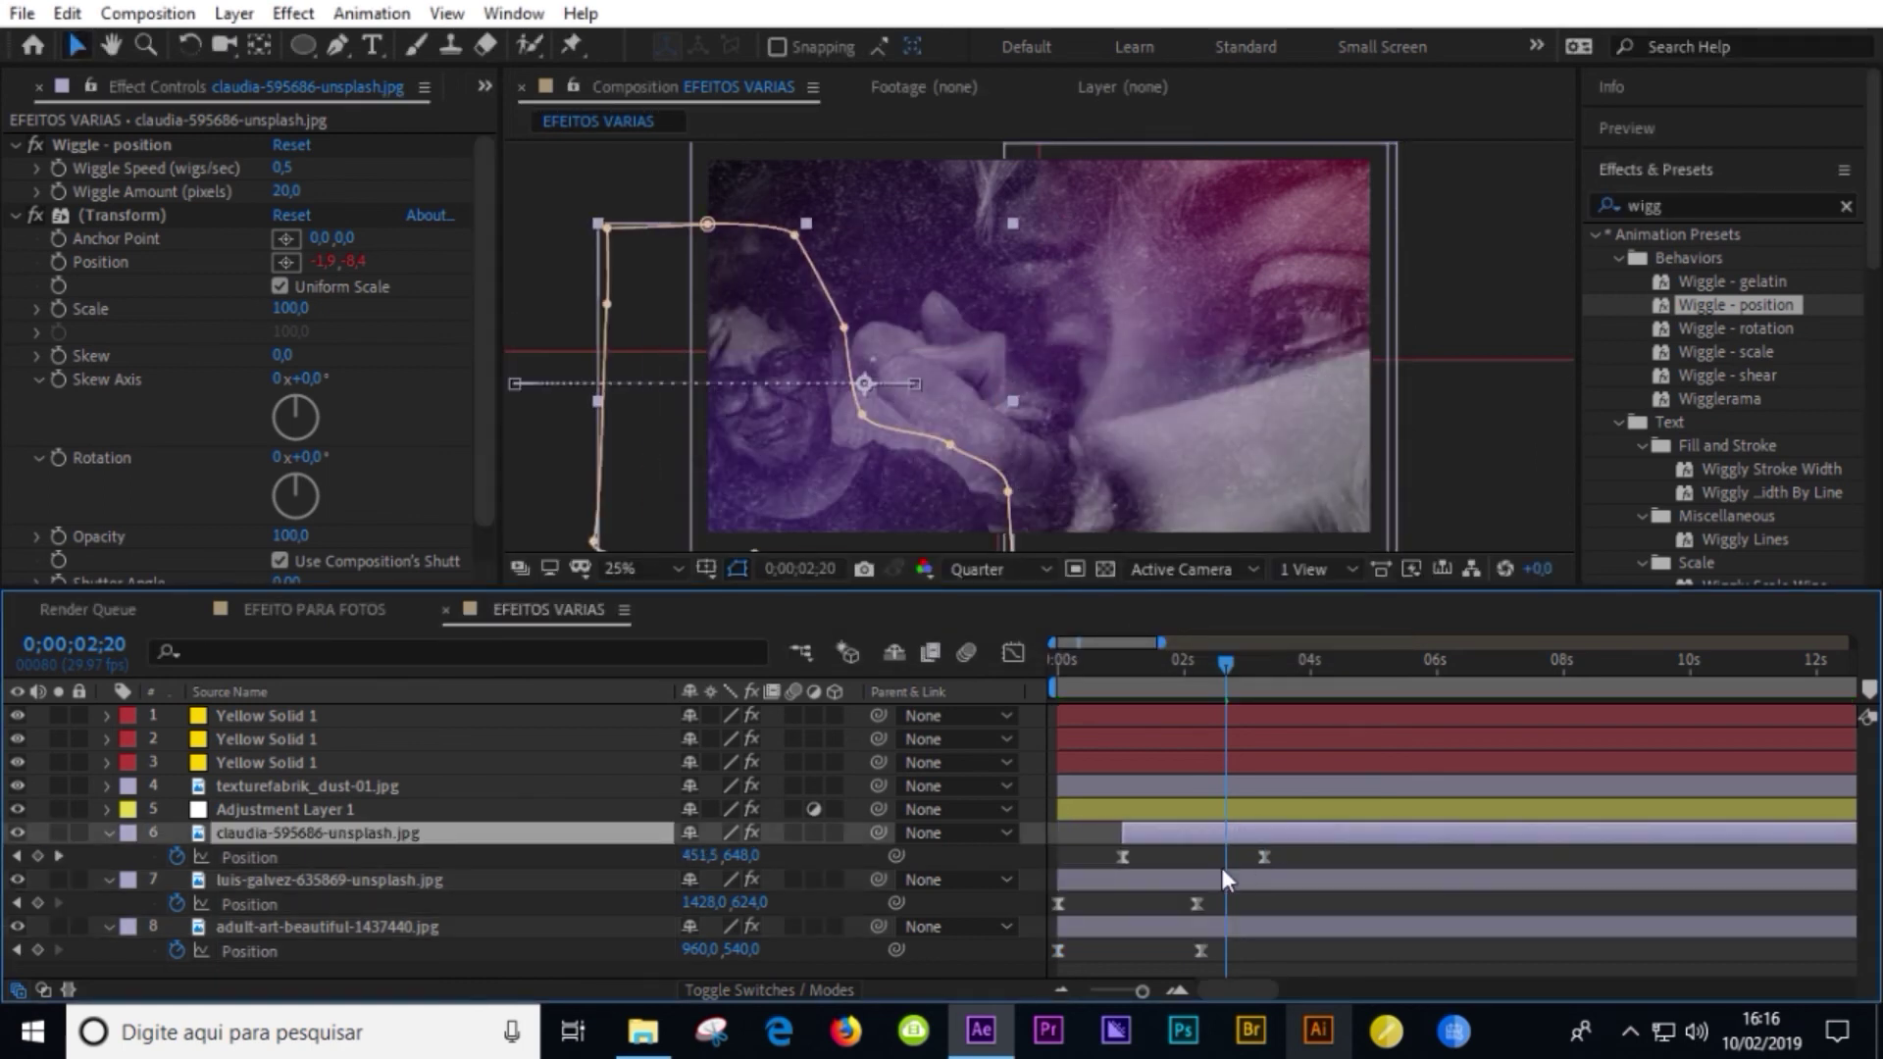
- Delay layers 6 and 7 so the photos enter one after another, then preview from 0
{"action": "left_click", "coordinate": [1151, 881], "text": "shift"}
{"action": "left_click_drag", "start_coordinate": [1151, 881], "coordinate": [1196, 895]}
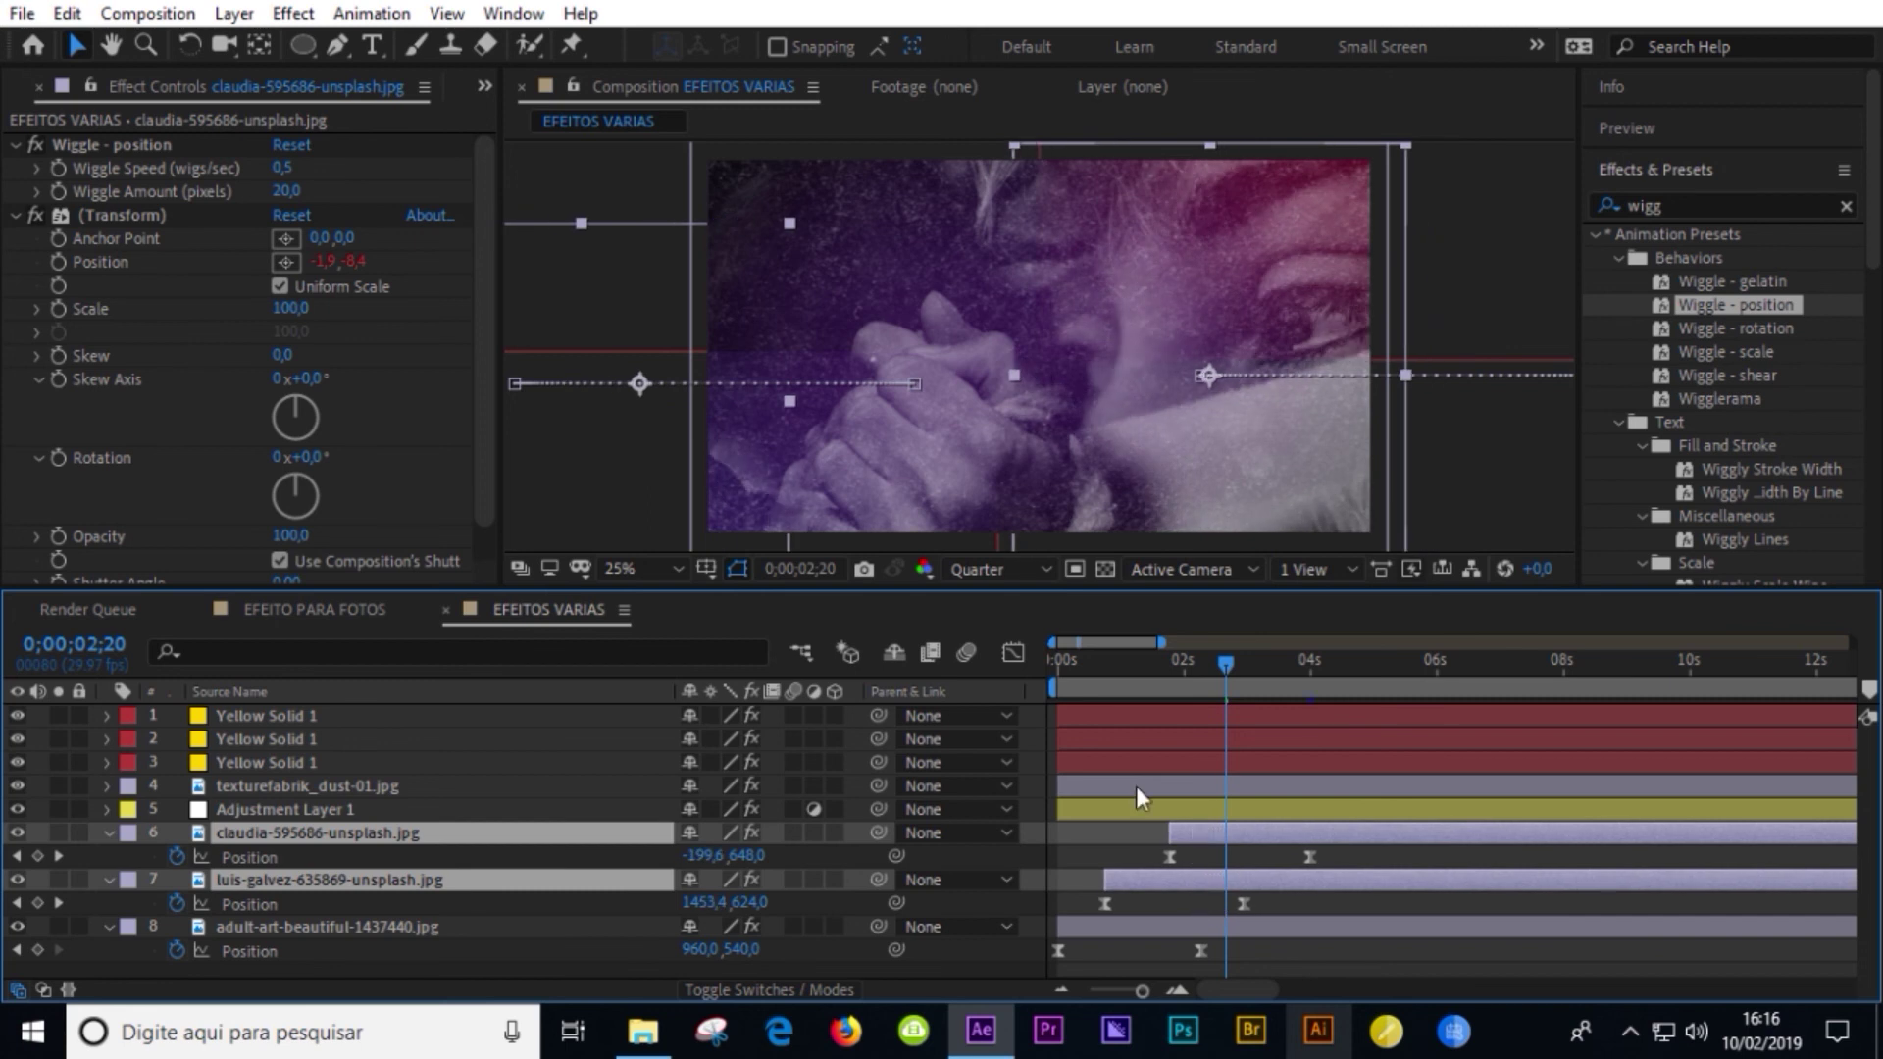
{"action": "left_click", "coordinate": [1087, 673]}
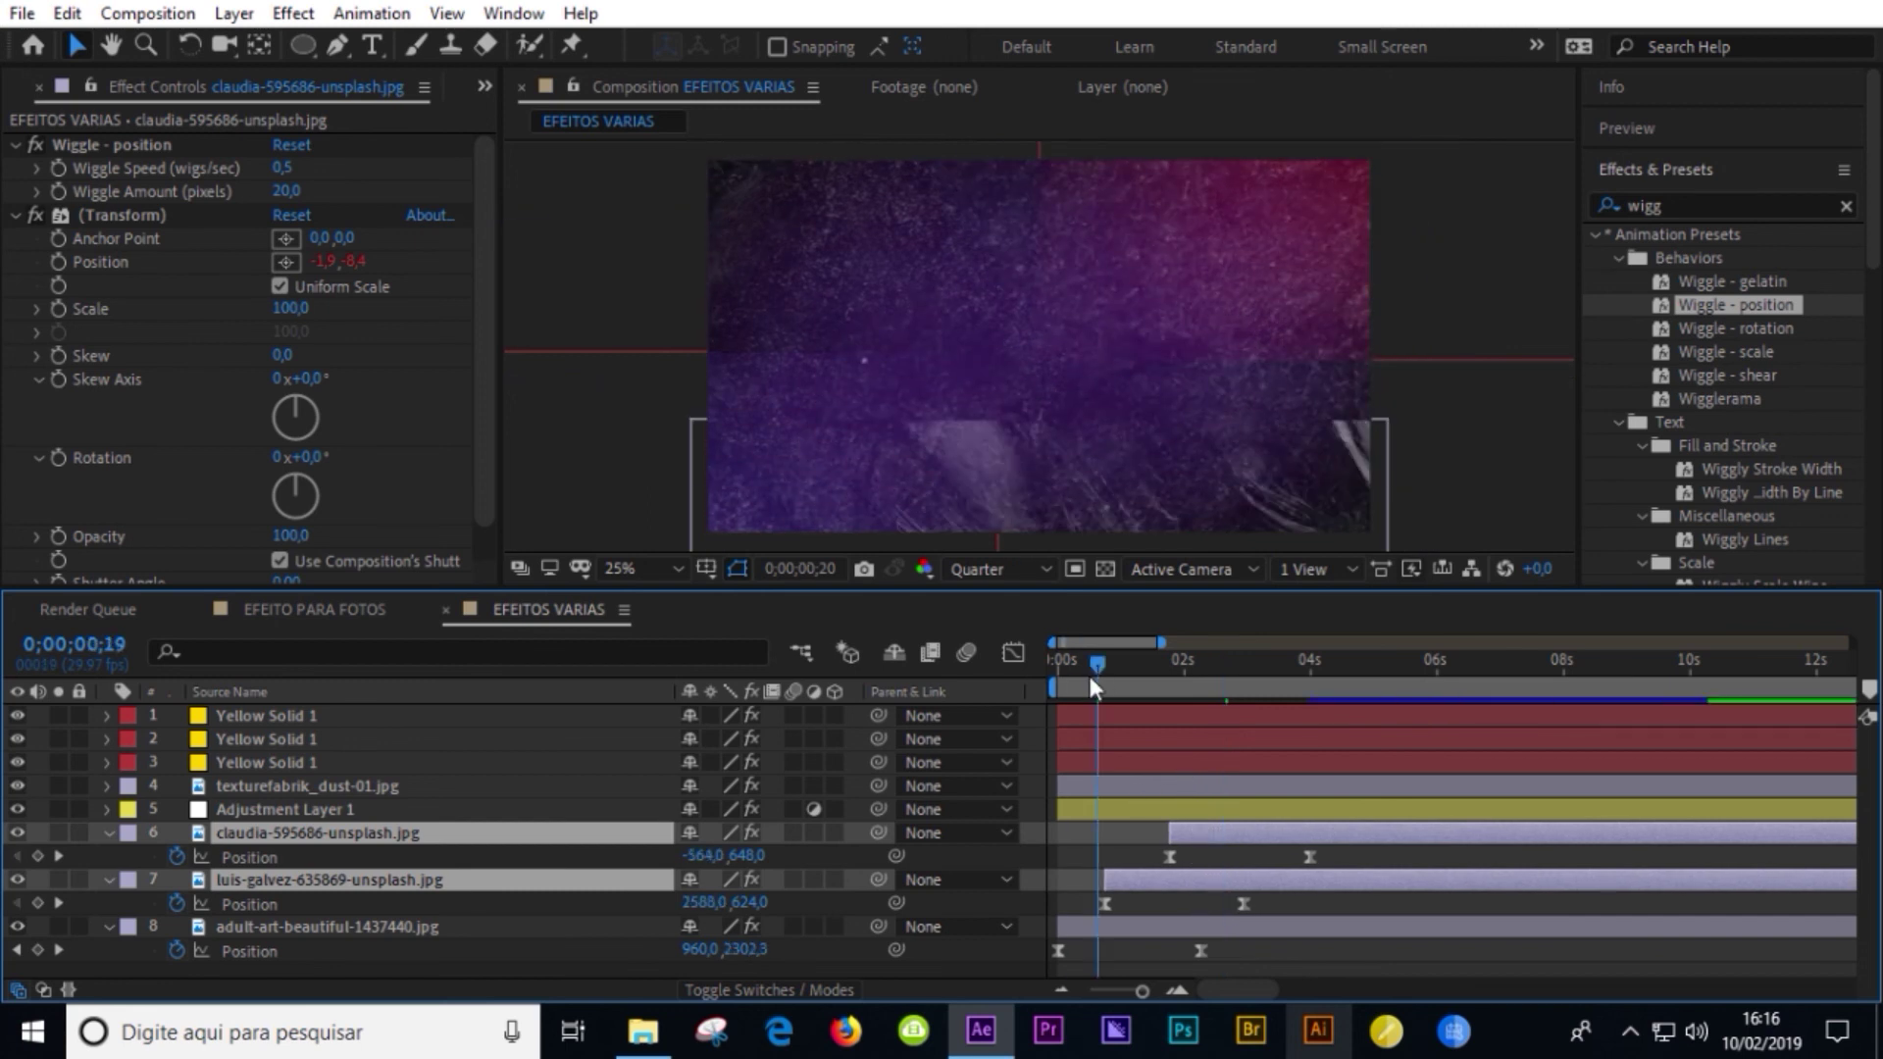
{"action": "key", "text": "space"}
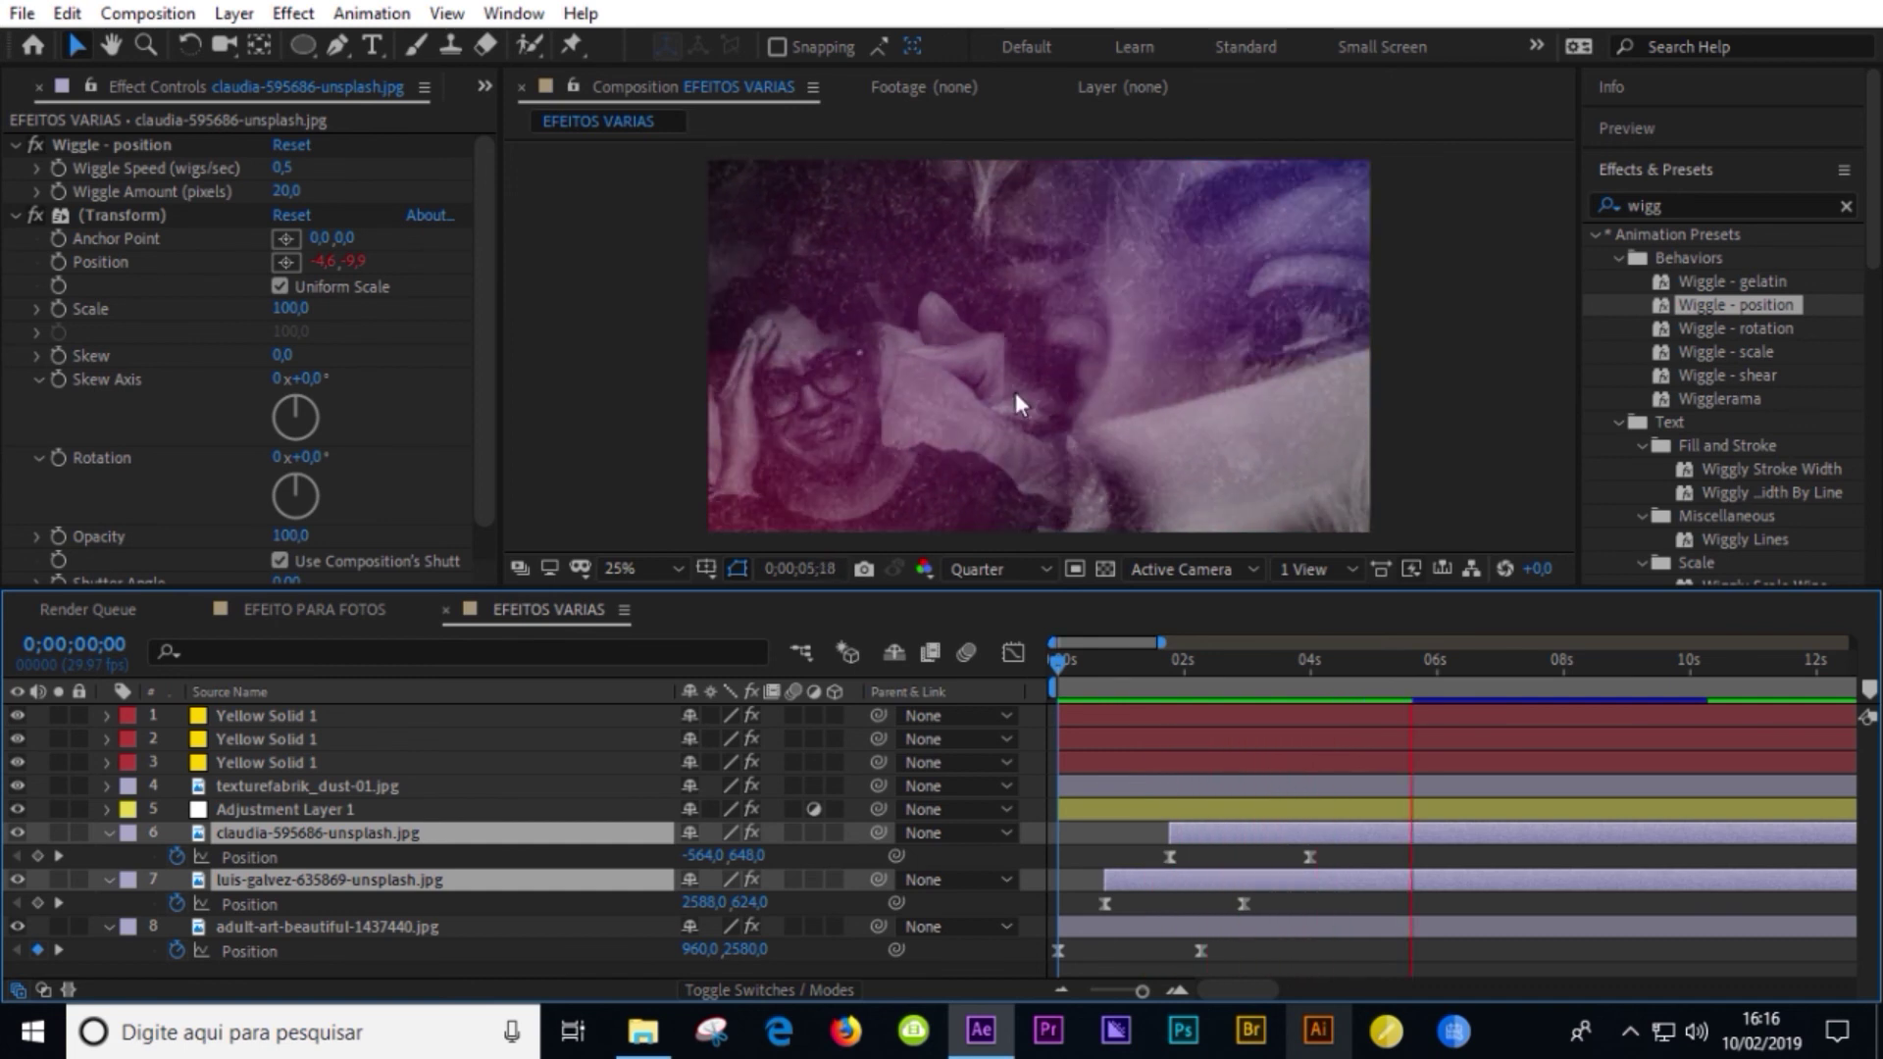
{"action": "left_click_drag", "start_coordinate": [1252, 593], "coordinate": [1238, 784]}
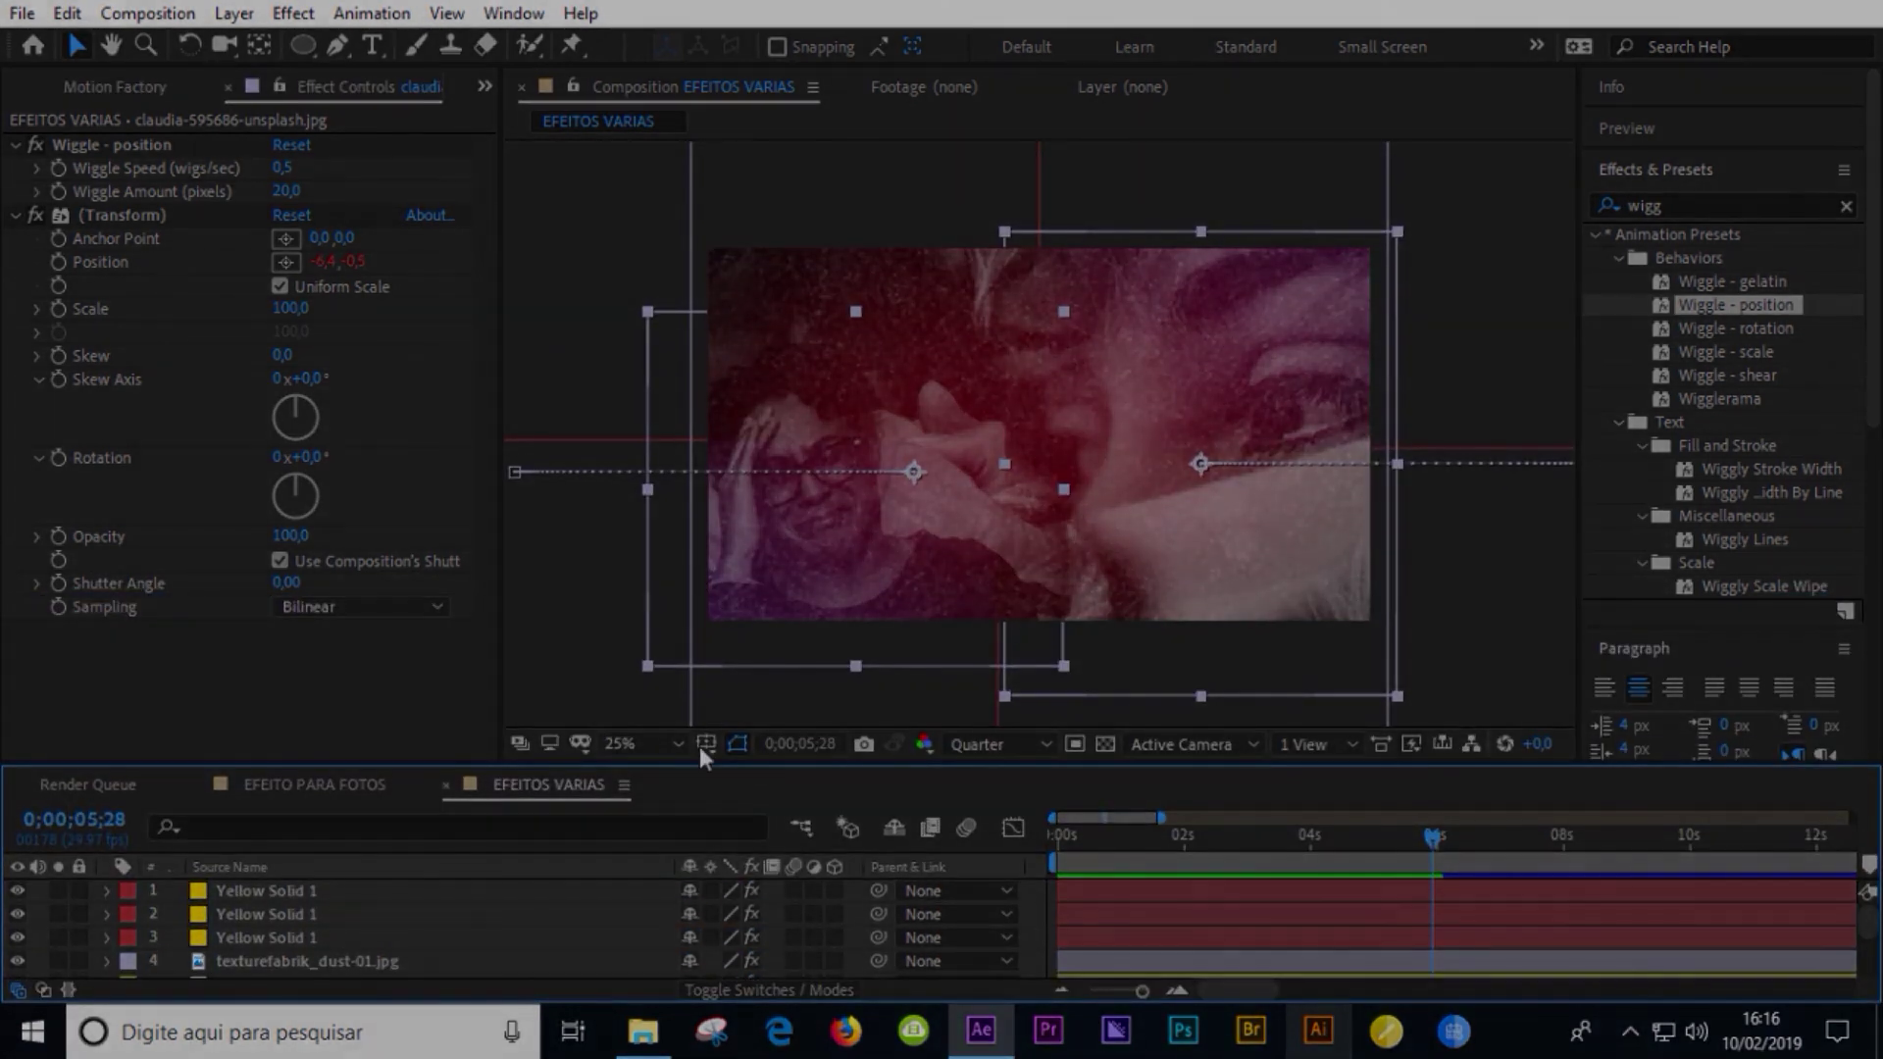
- Set the viewer magnification to Fit and play the collage animation from the start
{"action": "left_click", "coordinate": [677, 743]}
{"action": "left_click", "coordinate": [708, 257]}
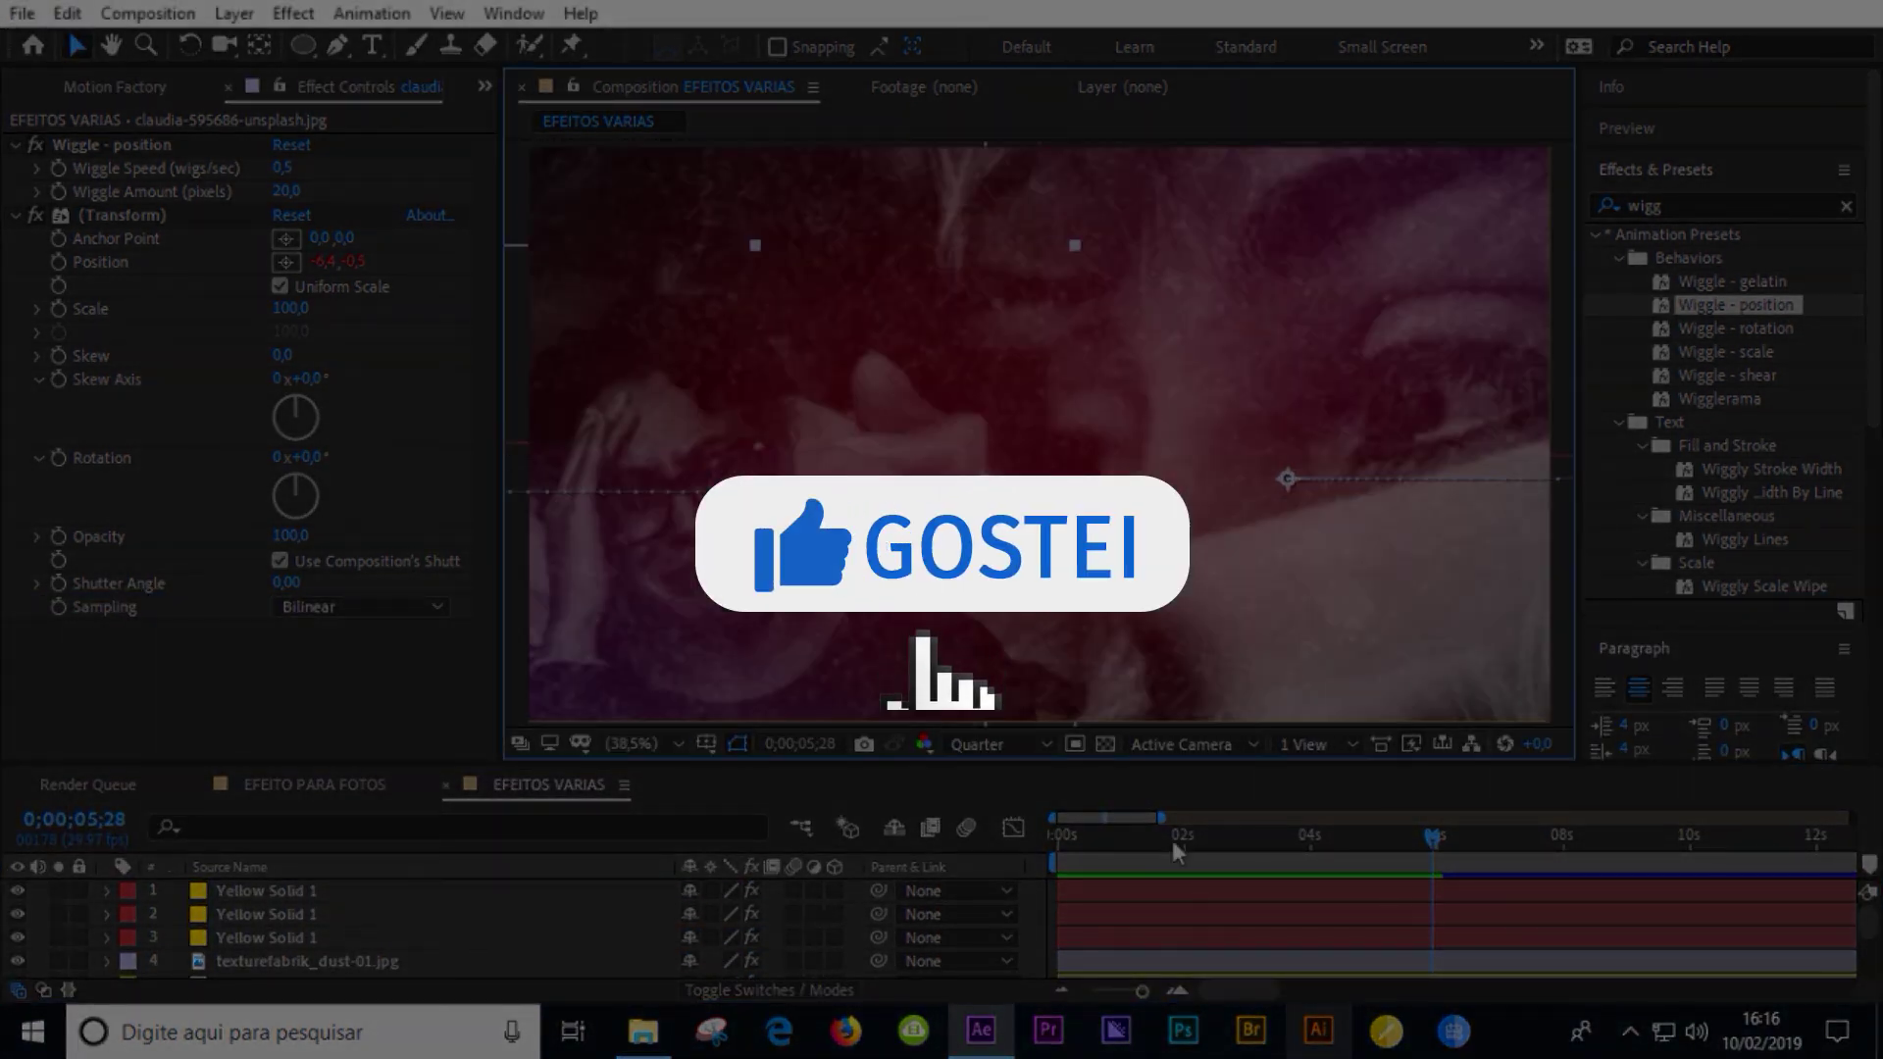
{"action": "left_click_drag", "start_coordinate": [1173, 839], "coordinate": [1067, 859]}
{"action": "key", "text": "space"}
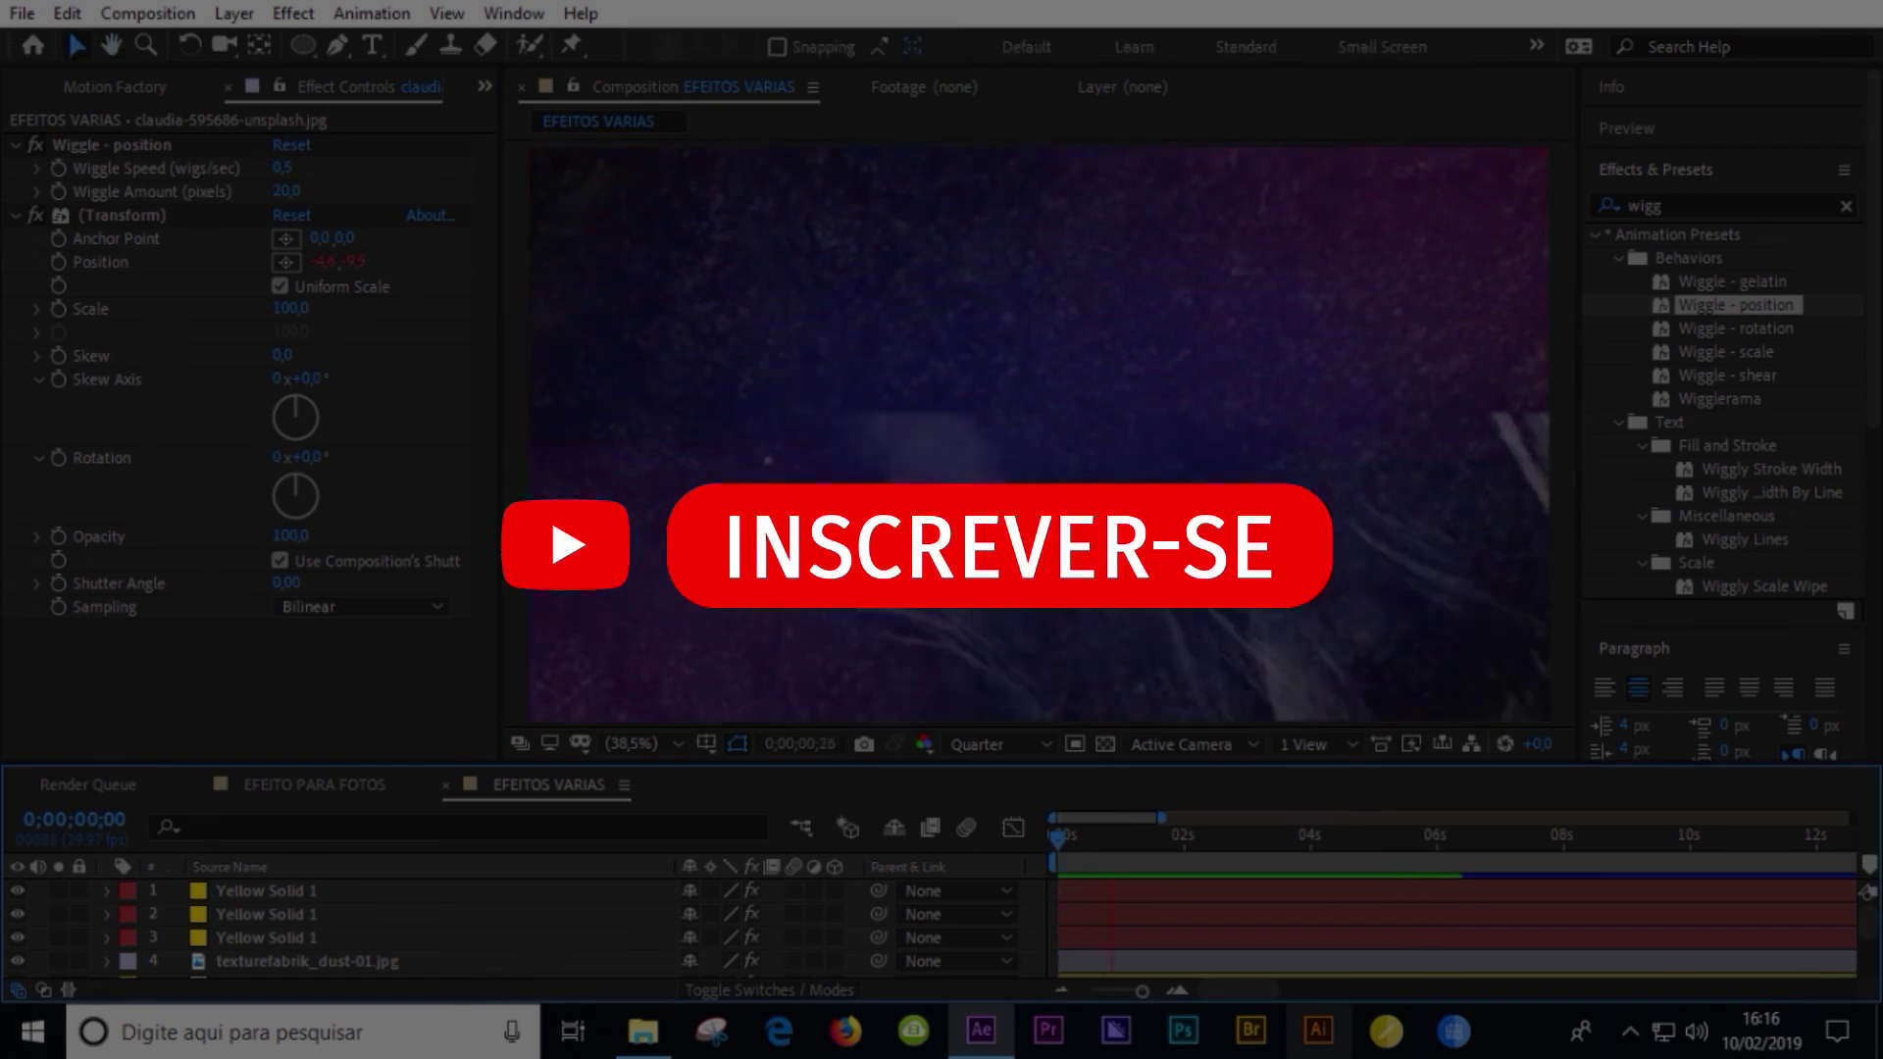